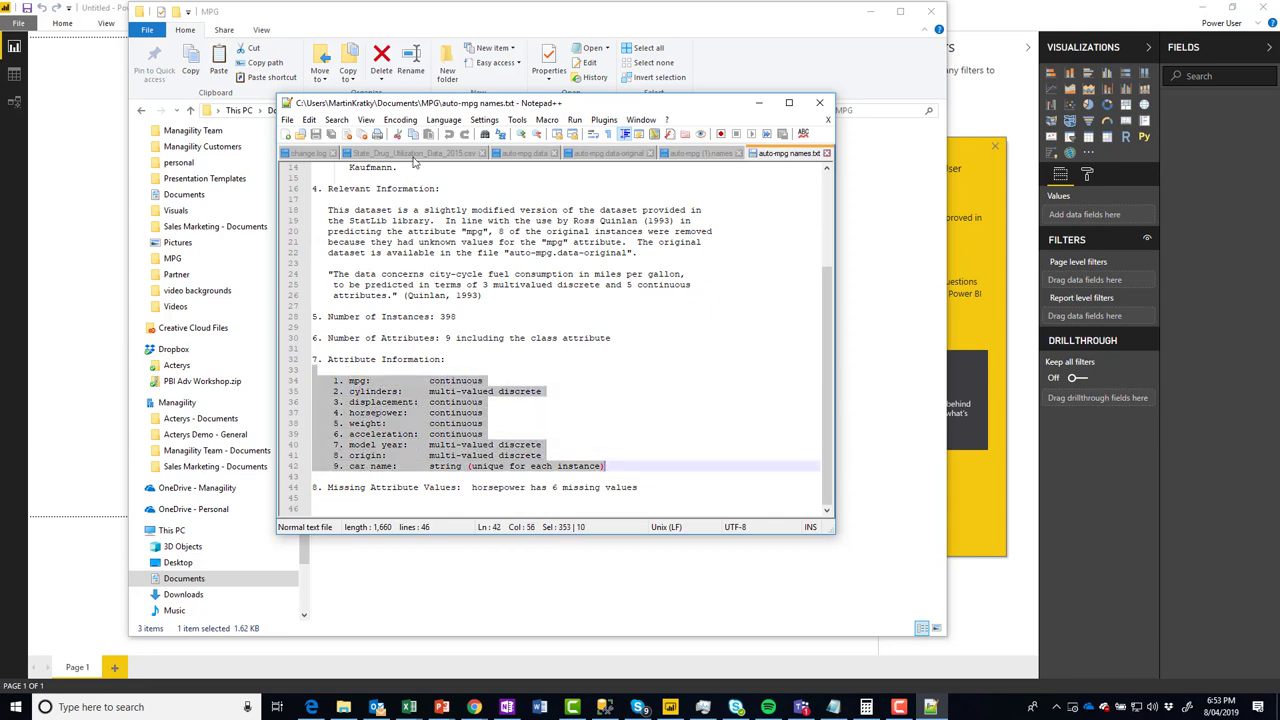
- Examine the raw data rows of auto-mpg.txt in Notepad++ and close the editor
{"action": "left_click_drag", "start_coordinate": [418, 108], "coordinate": [838, 136]}
{"action": "left_click", "coordinate": [390, 250]}
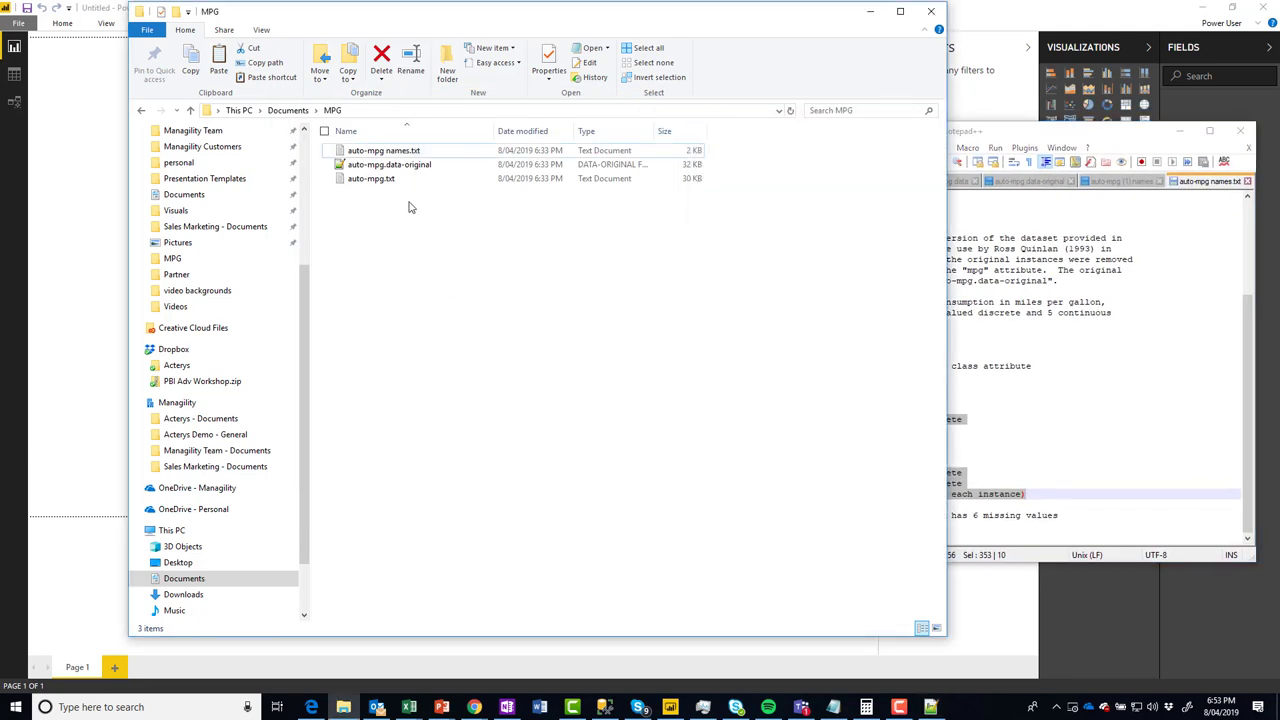
{"action": "double_click", "coordinate": [372, 179]}
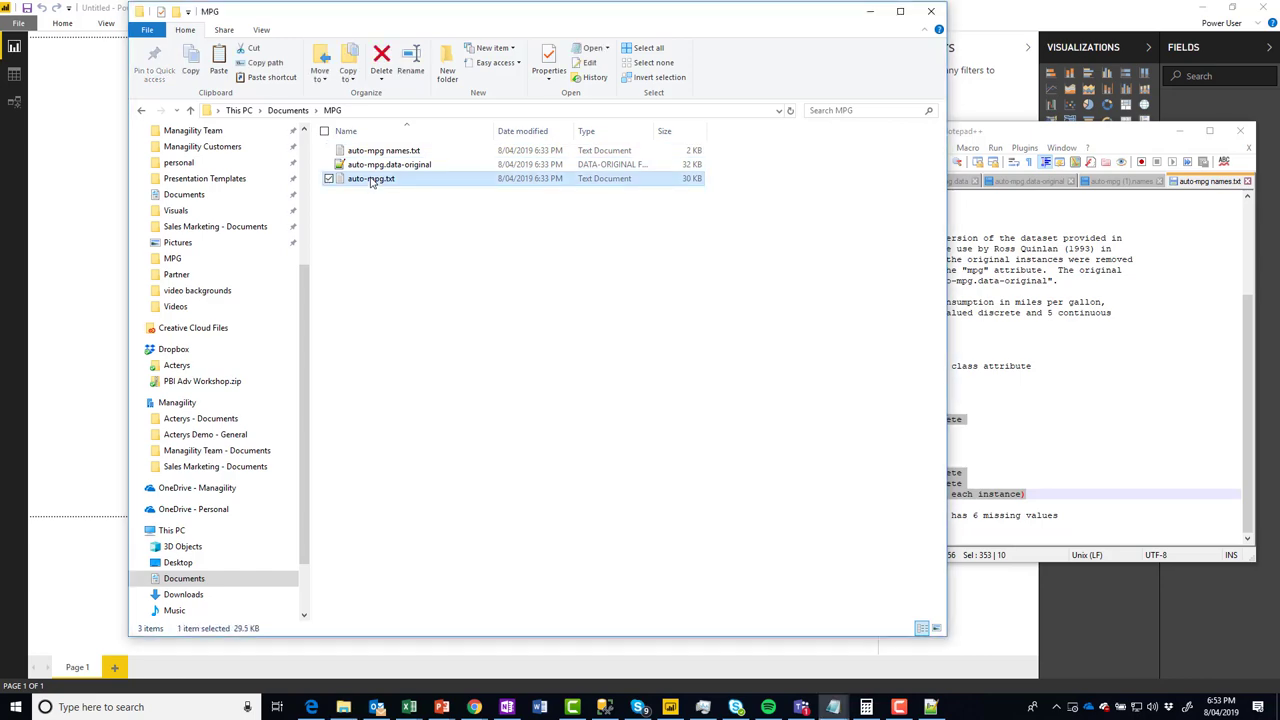
{"action": "left_click", "coordinate": [729, 236]}
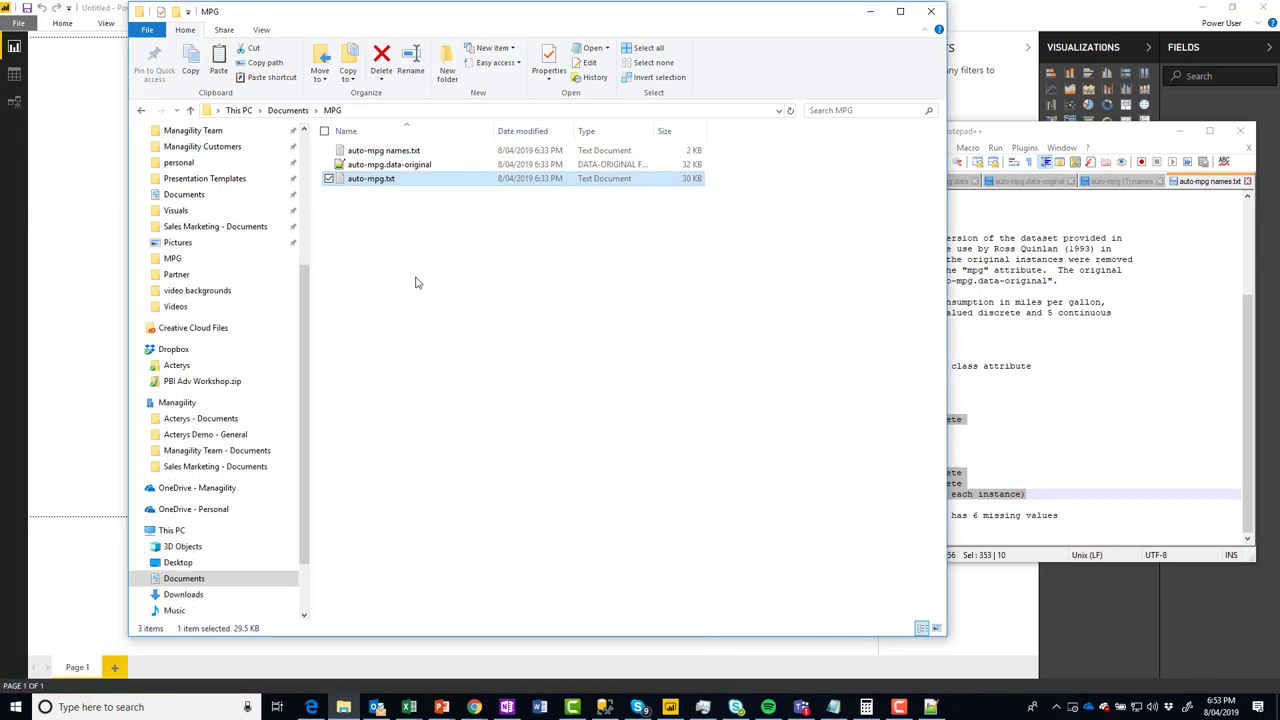
{"action": "right_click", "coordinate": [381, 183]}
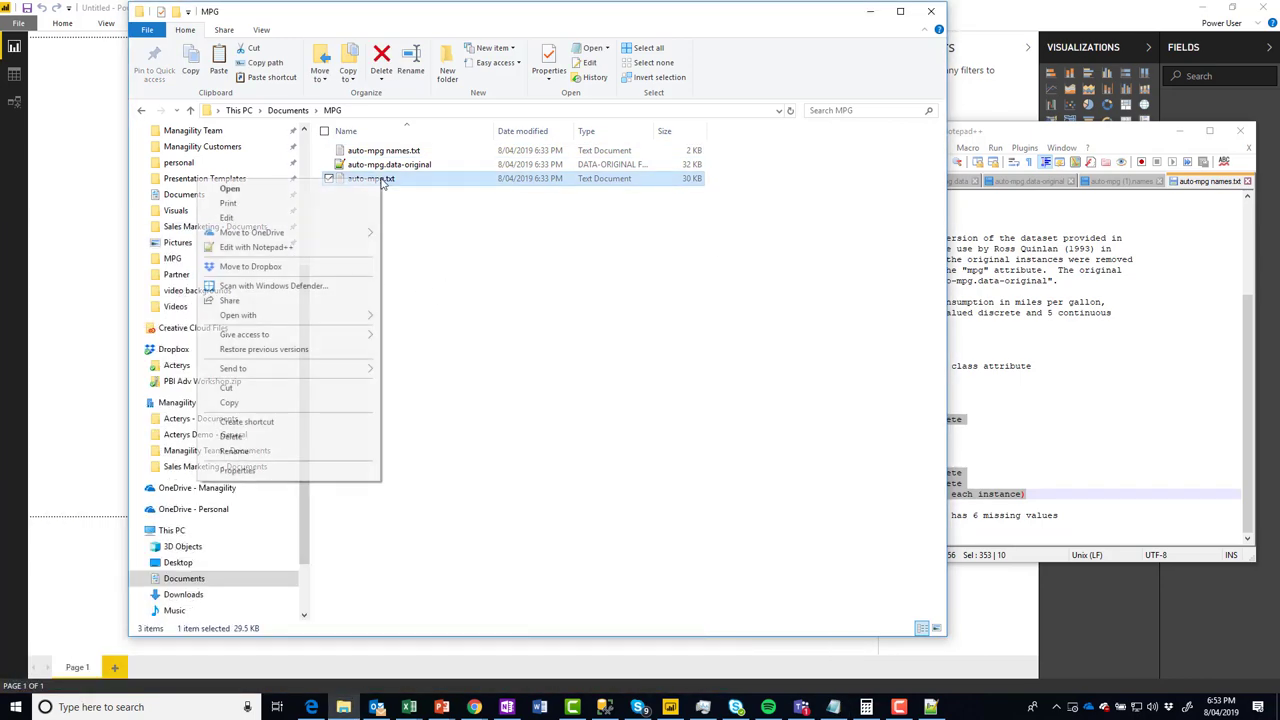
{"action": "left_click", "coordinate": [340, 251]}
{"action": "left_click_drag", "start_coordinate": [866, 140], "coordinate": [424, 165]}
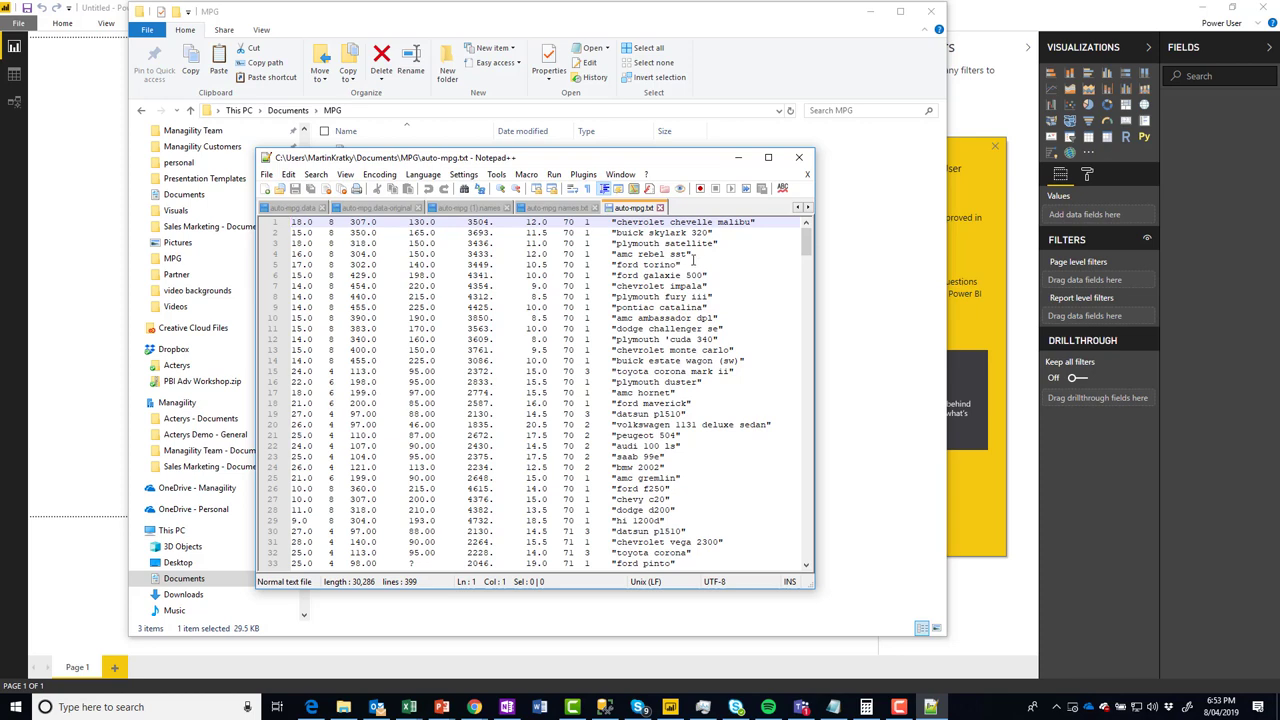
{"action": "left_click", "coordinate": [799, 157]}
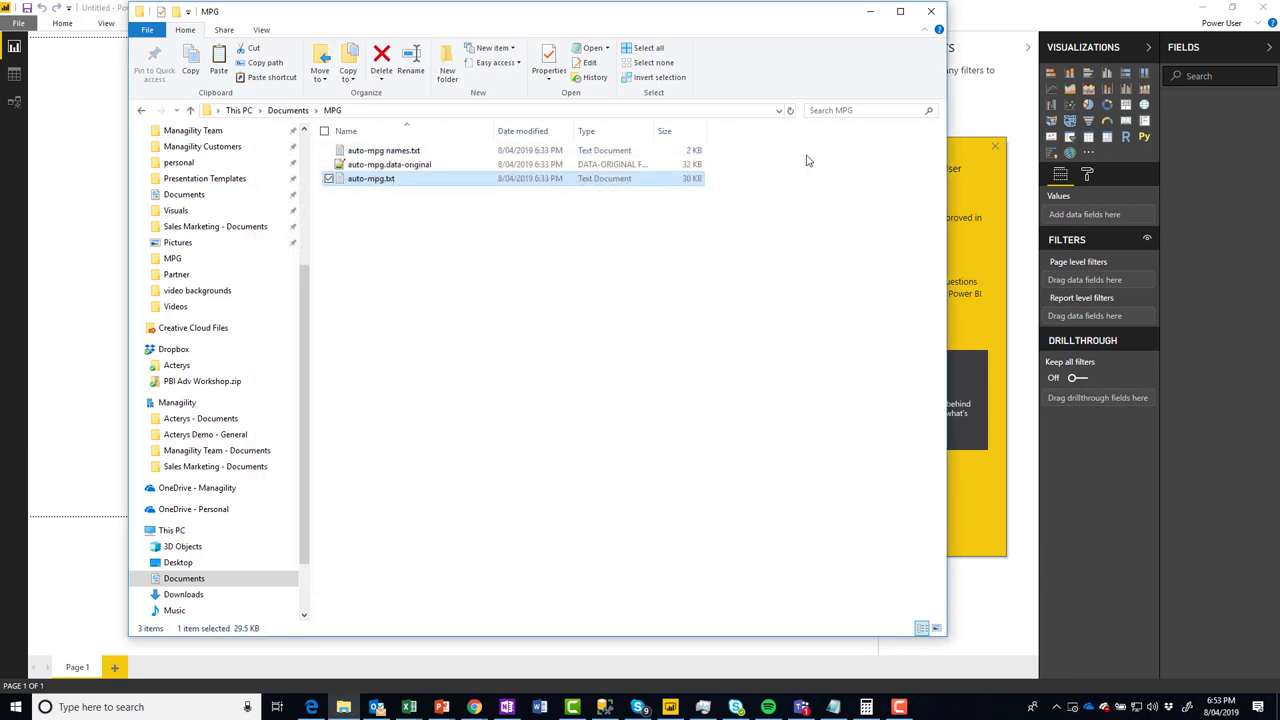
{"action": "right_click", "coordinate": [380, 181]}
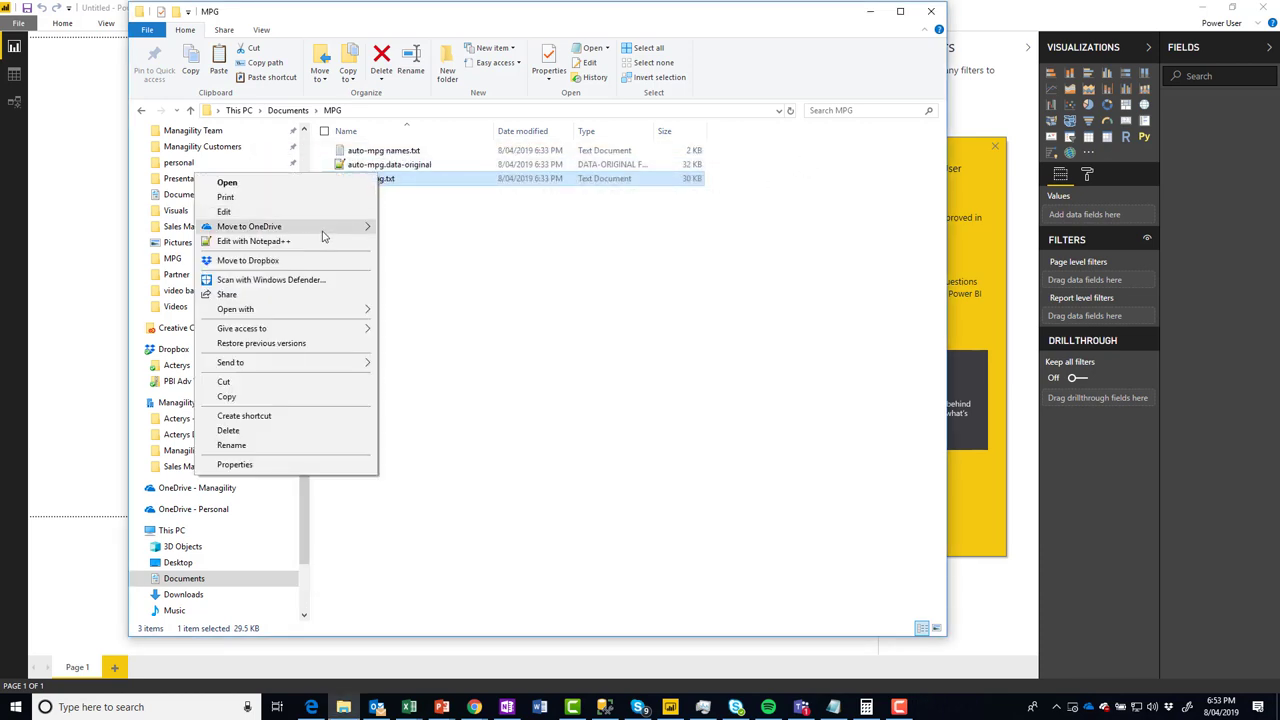
{"action": "mouse_move", "coordinate": [336, 311]}
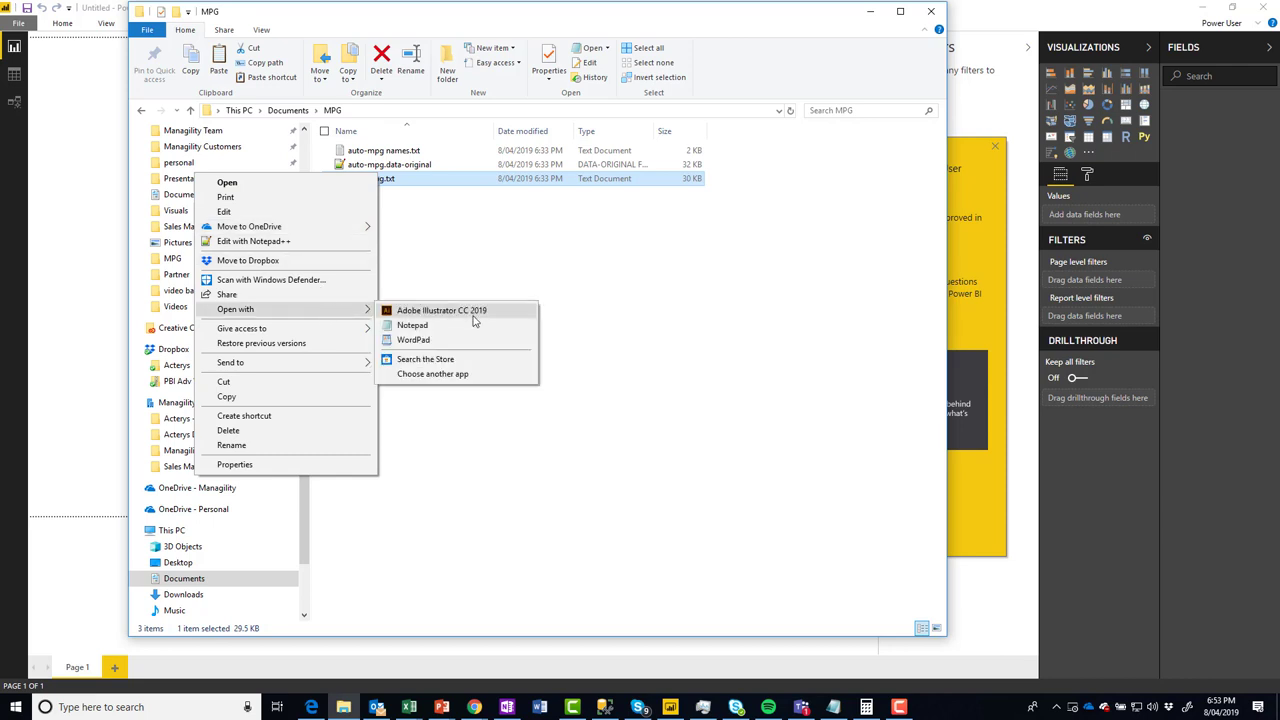
{"action": "left_click", "coordinate": [470, 375]}
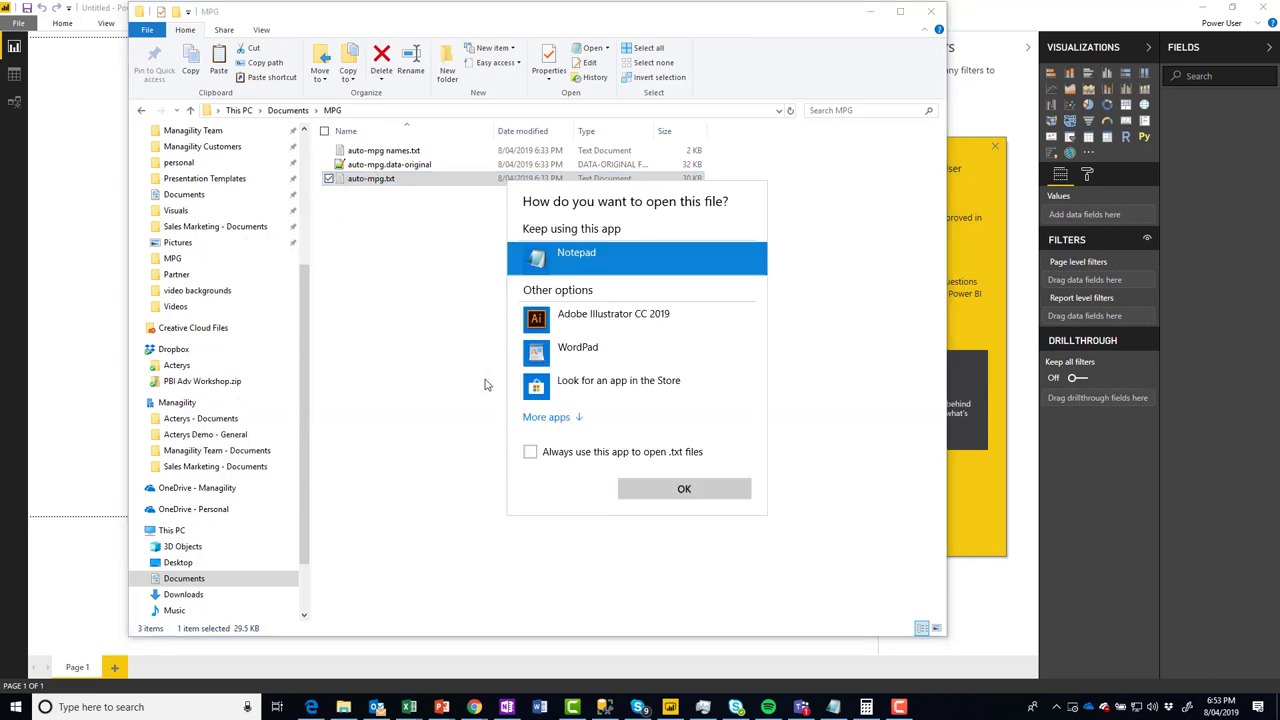
{"action": "left_click", "coordinate": [556, 418]}
{"action": "scroll", "coordinate": [608, 380], "scroll_direction": "down", "scroll_amount": 5}
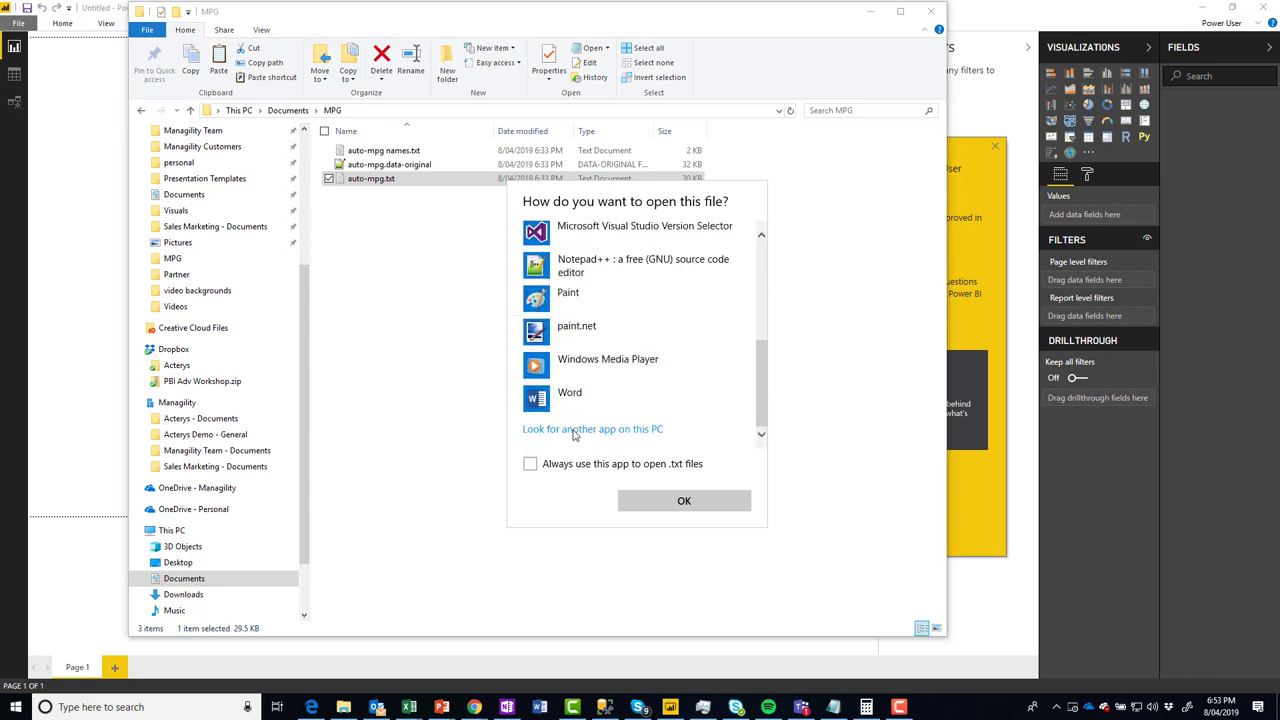
{"action": "left_click", "coordinate": [576, 431]}
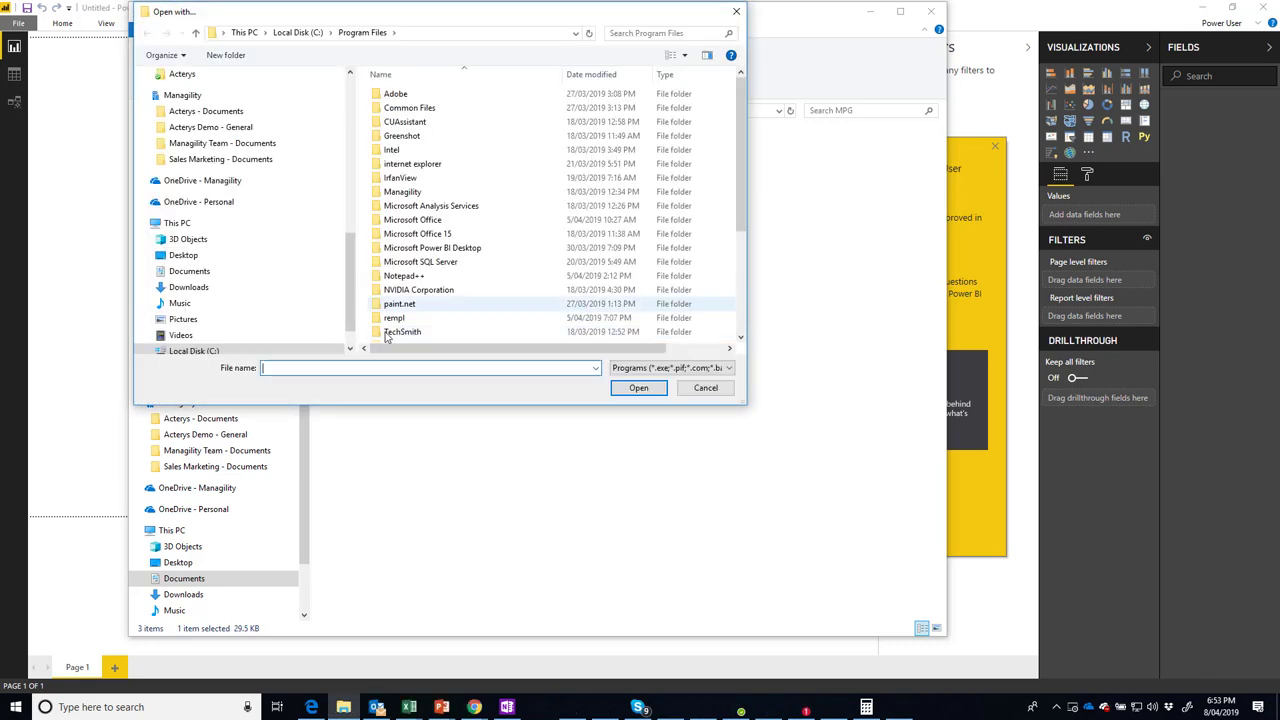
{"action": "left_click", "coordinate": [706, 388]}
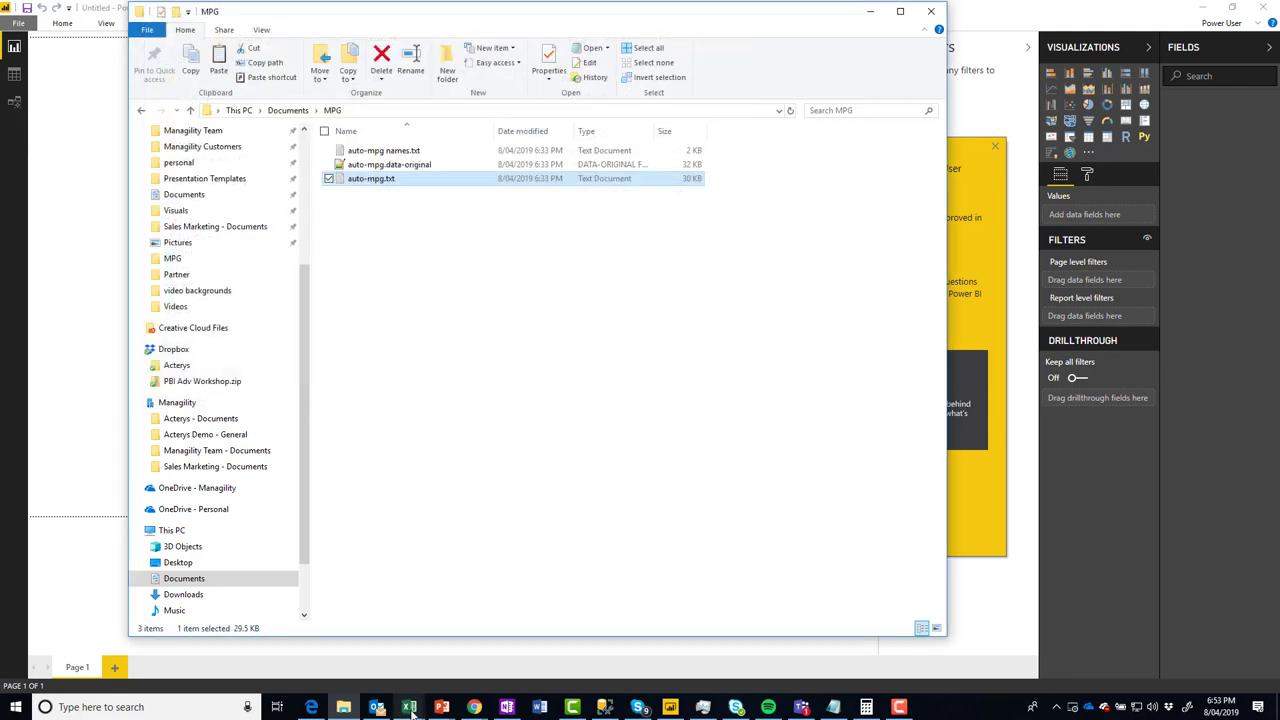
- Switch to Excel and open auto-mpg.txt from the MPG folder in it
{"action": "mouse_move", "coordinate": [409, 707]}
{"action": "left_click", "coordinate": [376, 680]}
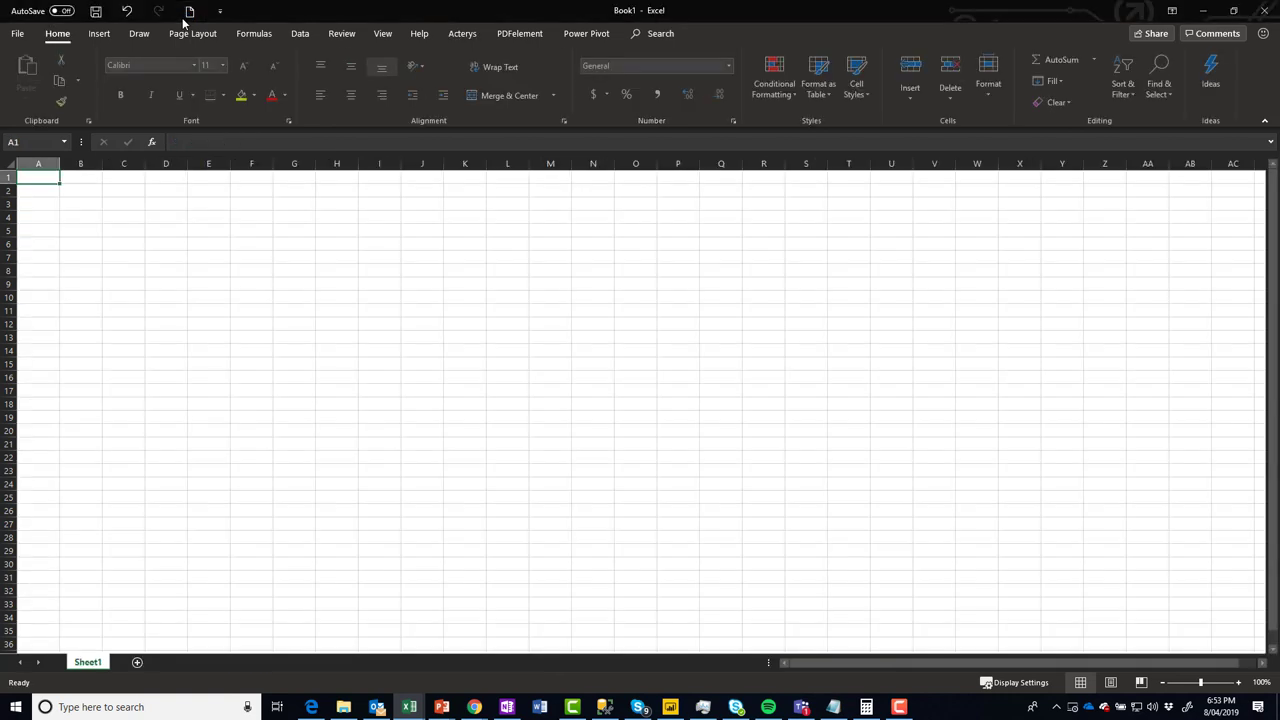
{"action": "key", "text": "alt+Tab"}
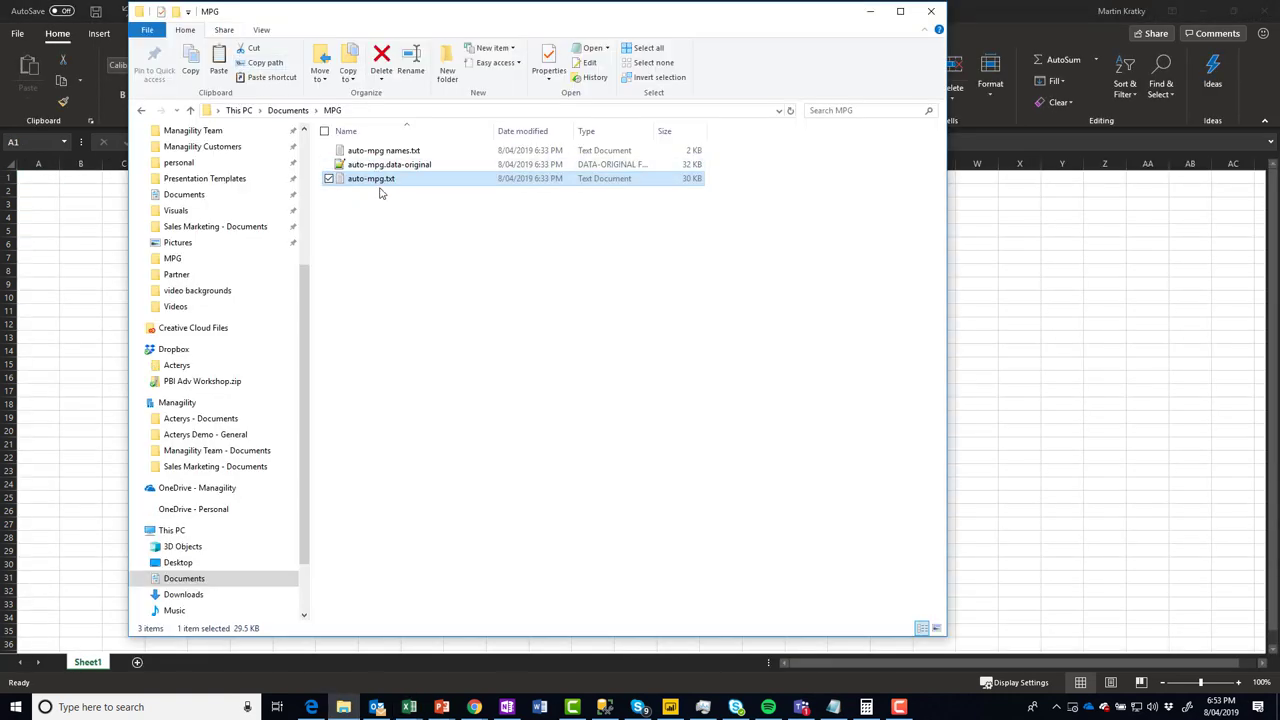
{"action": "key", "text": "Return"}
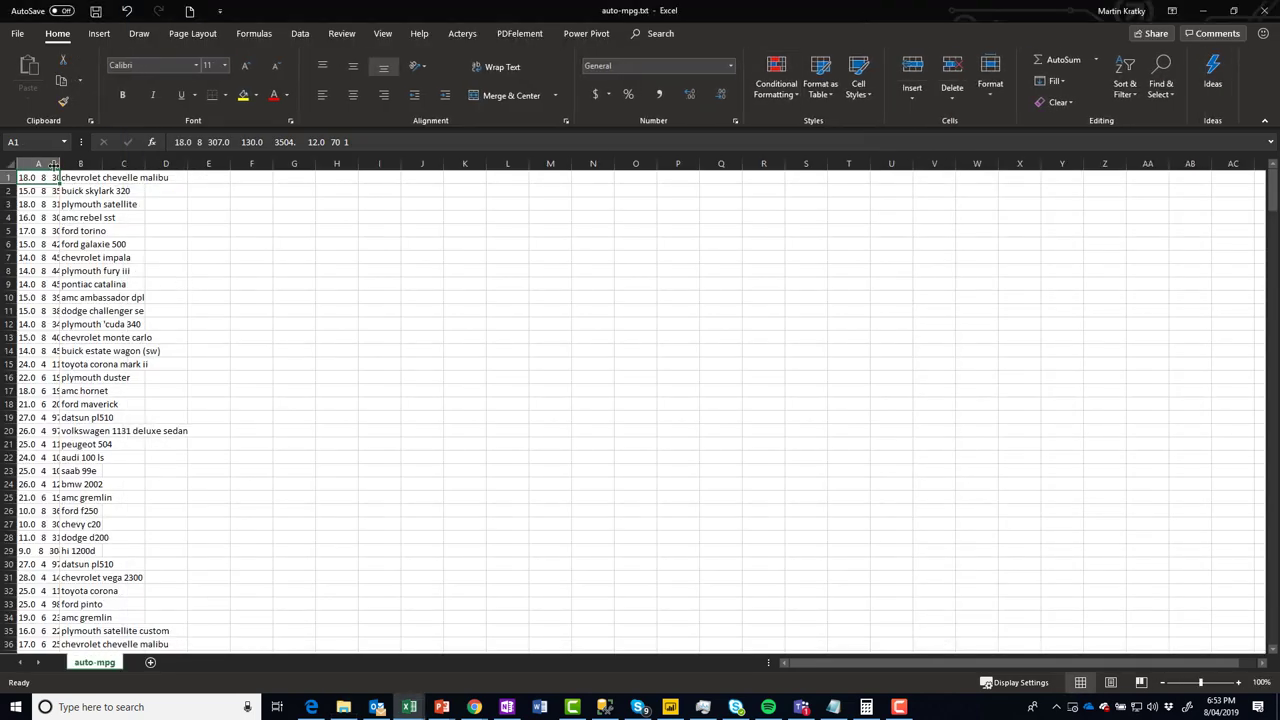
- Fit column A to its contents and widen it further so its values stand apart from the car names
{"action": "double_click", "coordinate": [54, 164]}
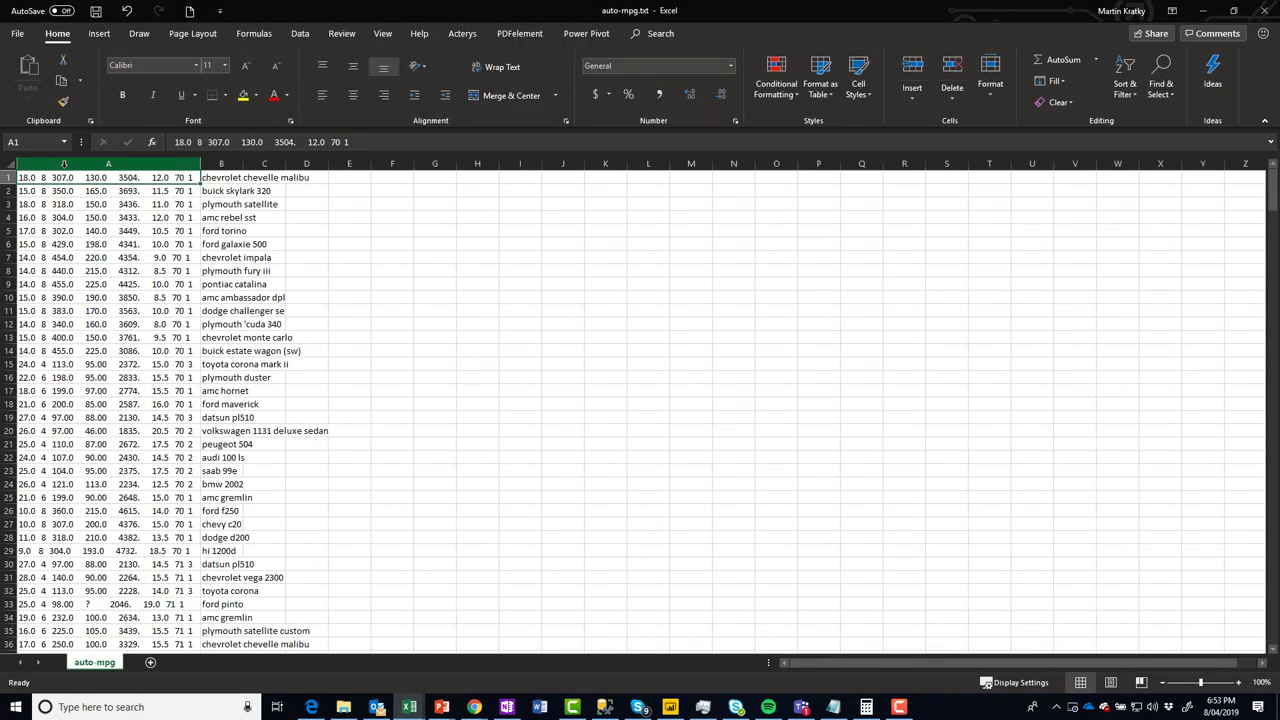
{"action": "left_click", "coordinate": [148, 284]}
{"action": "left_click", "coordinate": [50, 310]}
{"action": "left_click_drag", "start_coordinate": [201, 162], "coordinate": [431, 162]}
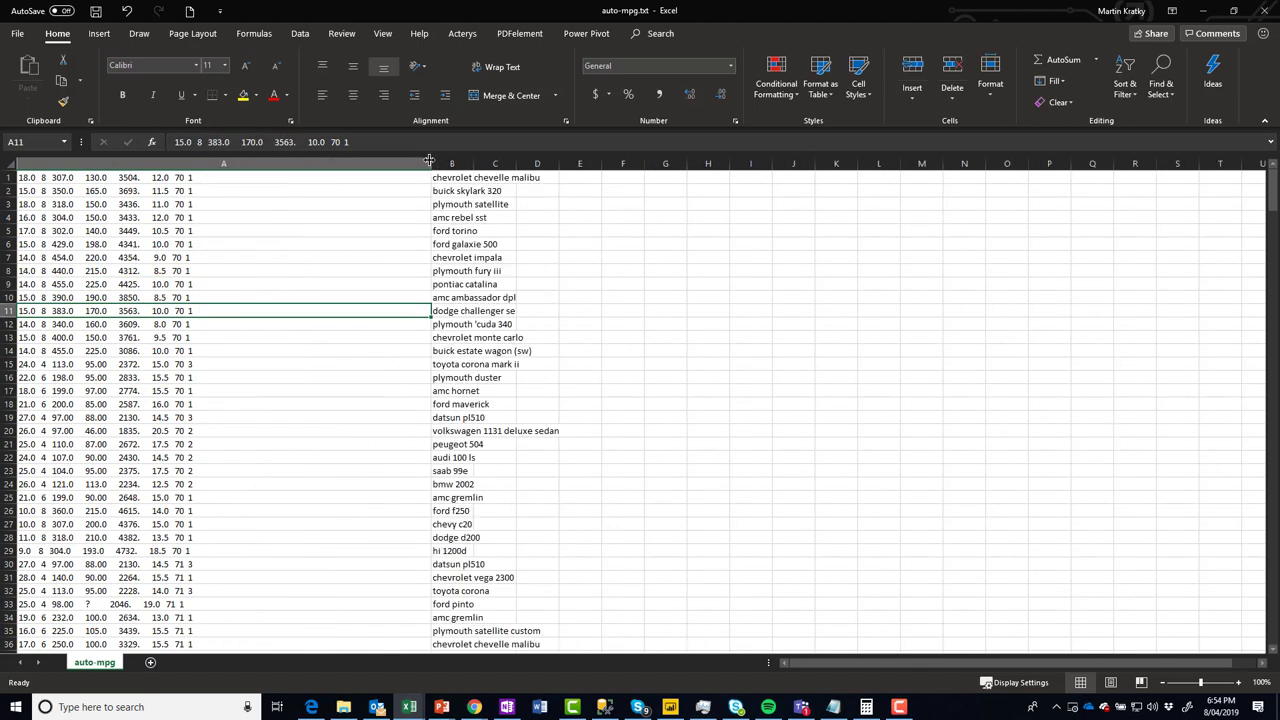
{"action": "left_click", "coordinate": [478, 255]}
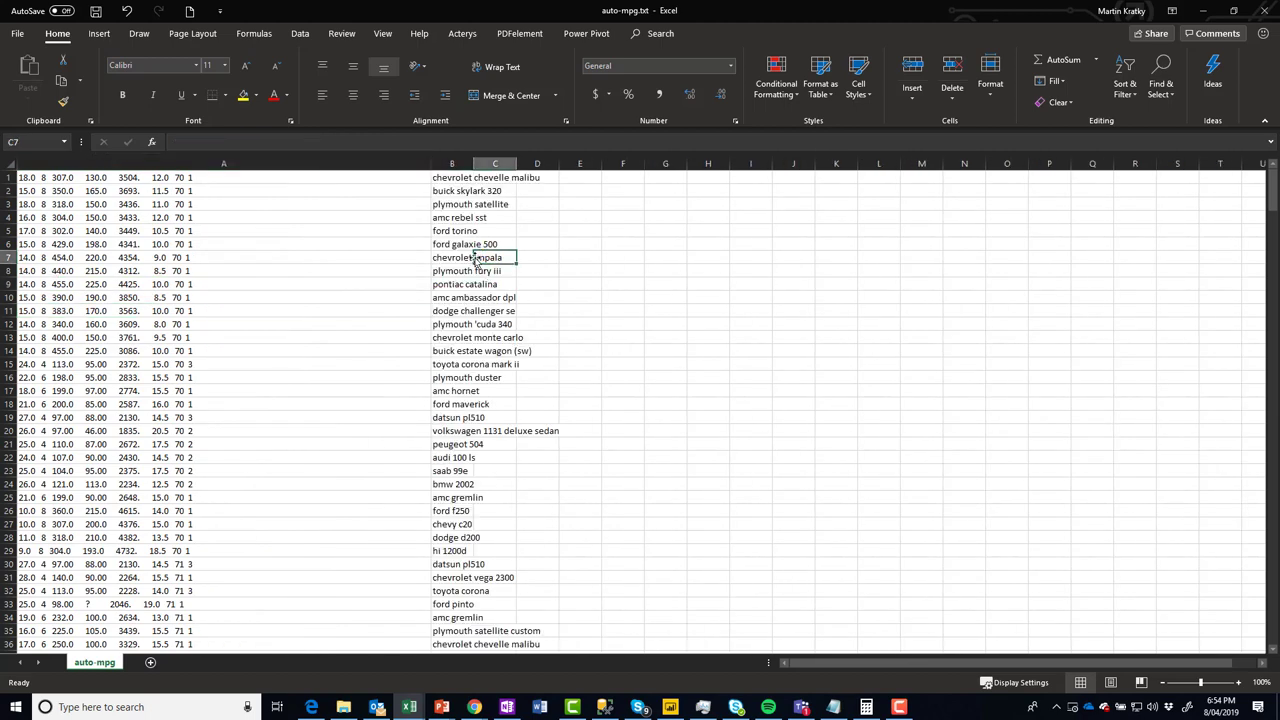
{"action": "left_click", "coordinate": [254, 189]}
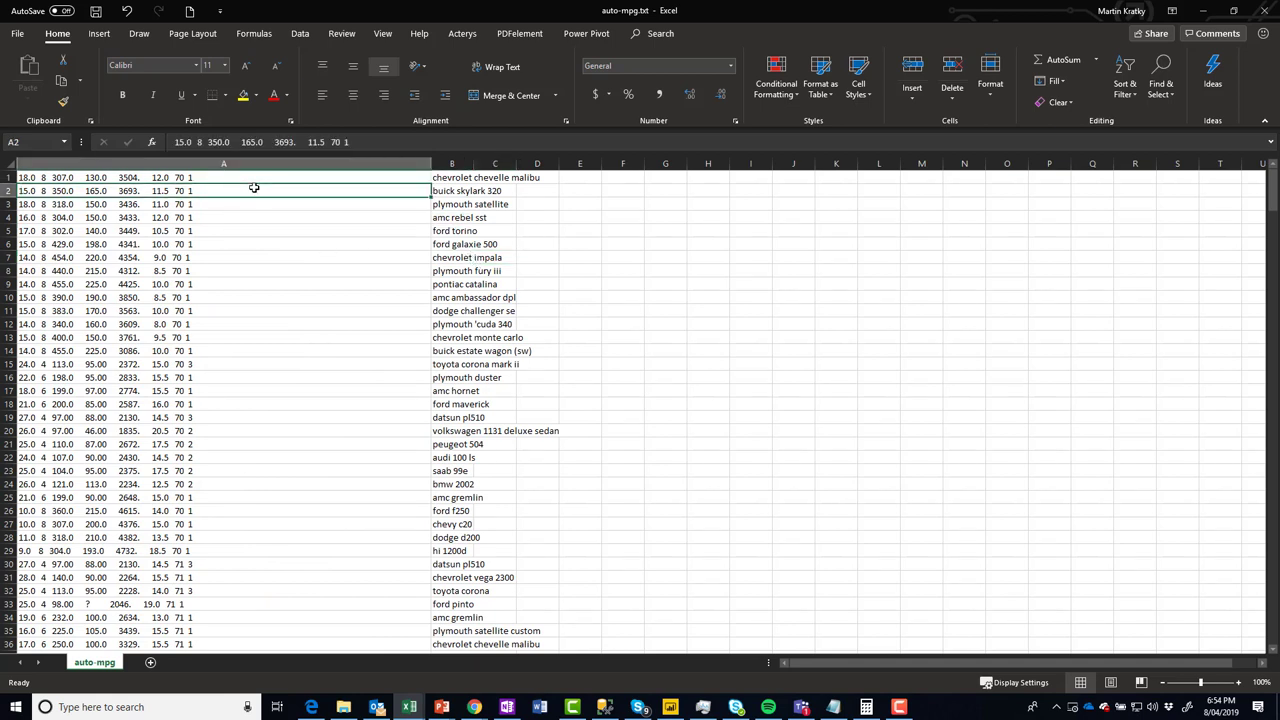
{"action": "left_click", "coordinate": [549, 234]}
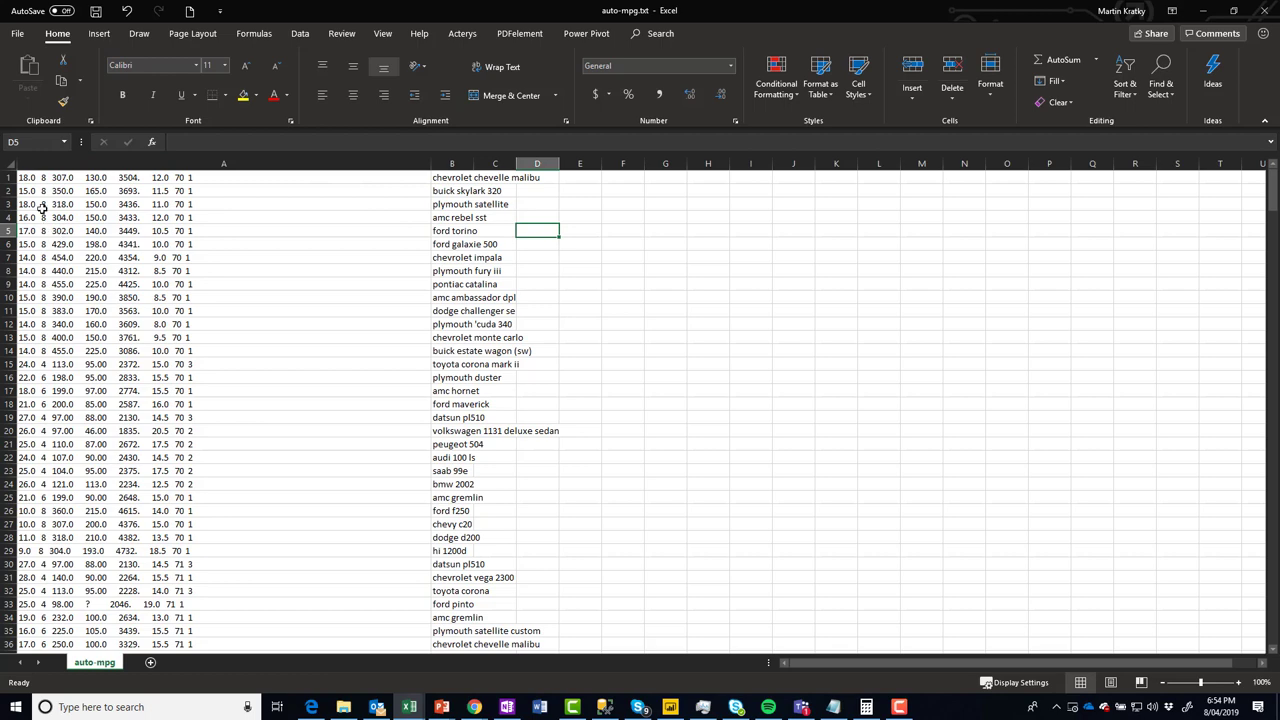
- Insert a generous run of blank columns between column A and the car names
{"action": "left_click", "coordinate": [455, 164]}
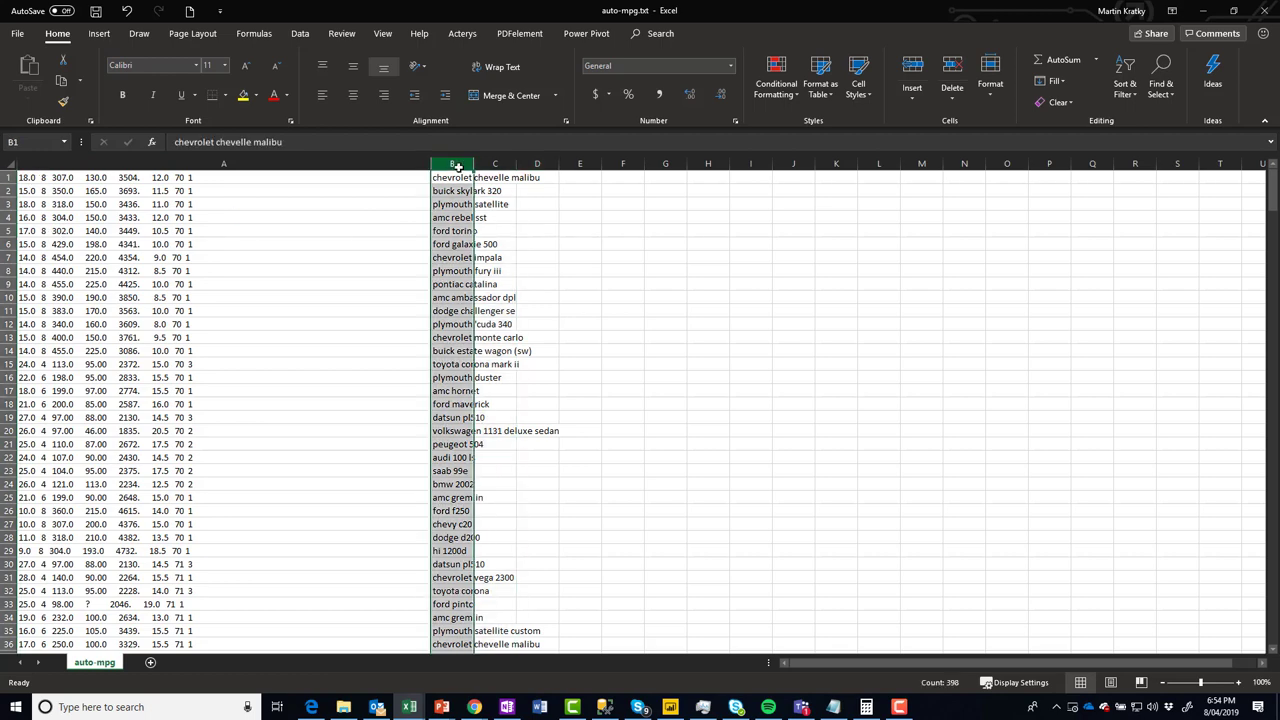
{"action": "key", "text": "alt+h"}
{"action": "key", "text": "o"}
{"action": "key", "text": "i"}
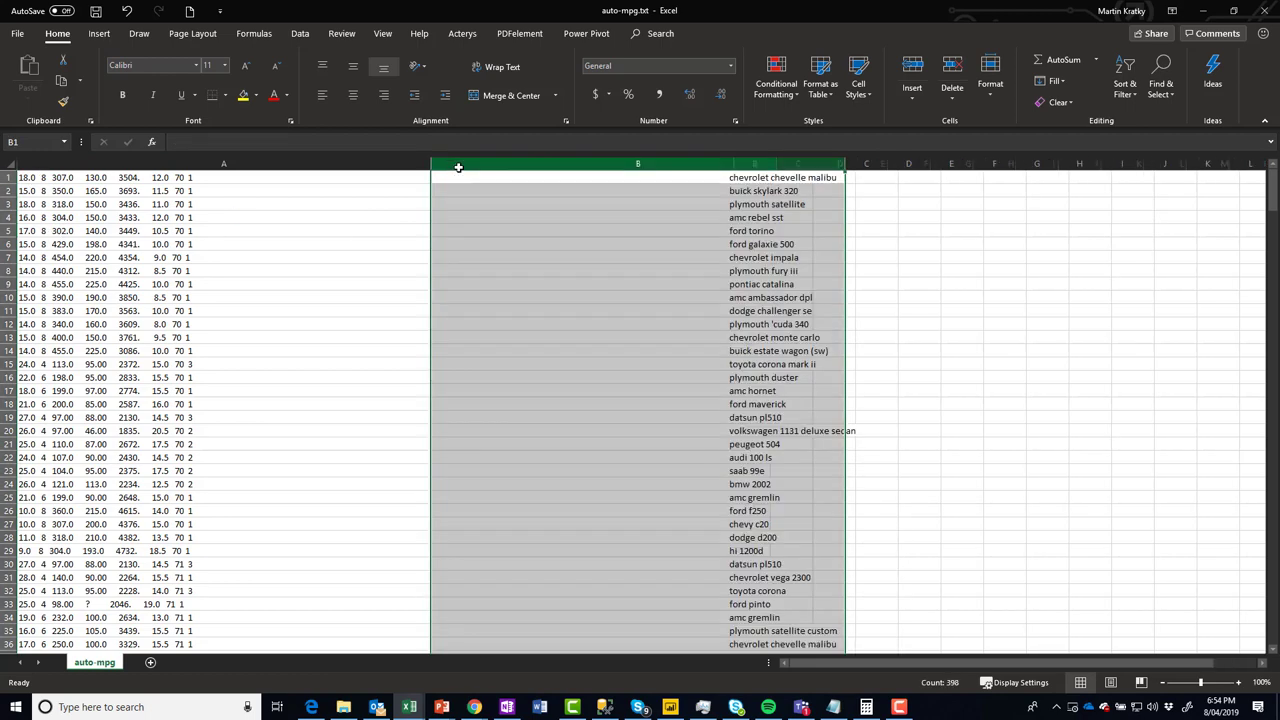
{"action": "key", "text": "Delete"}
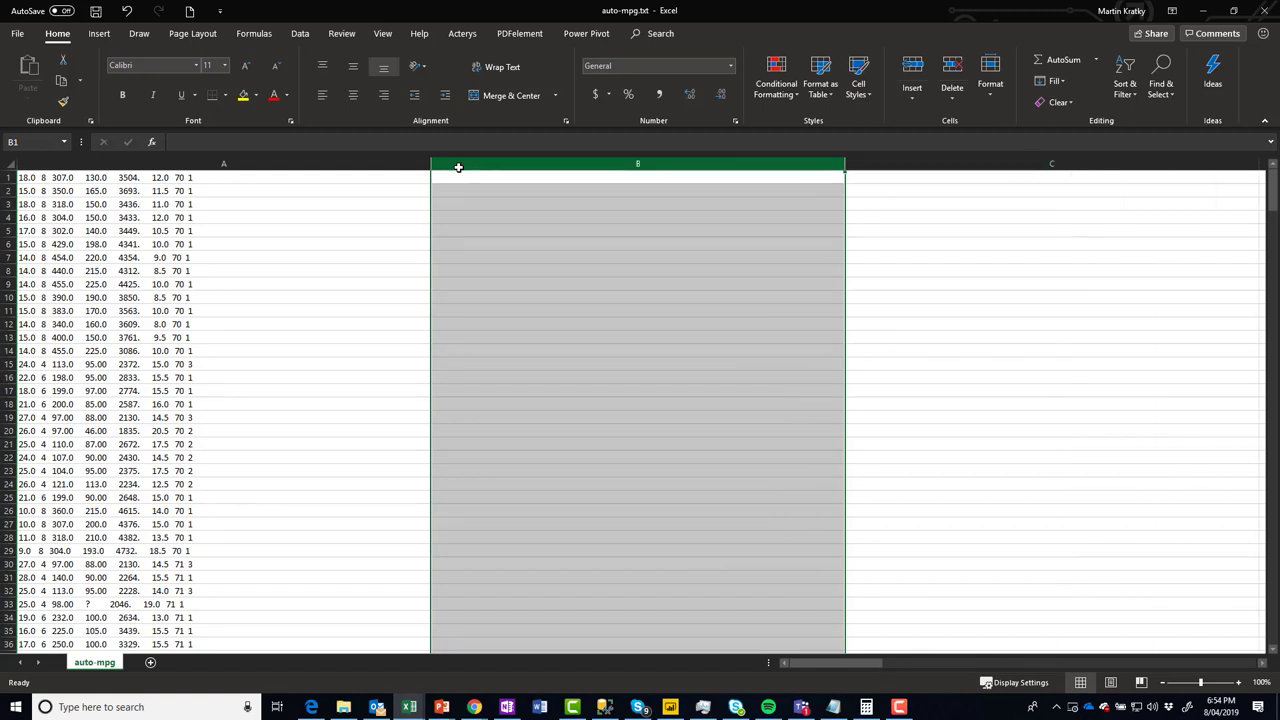
- Split column A with Text to Columns as delimited data, using only space as delimiter and treating consecutive delimiters as one
{"action": "left_click", "coordinate": [302, 244]}
{"action": "left_click", "coordinate": [292, 162]}
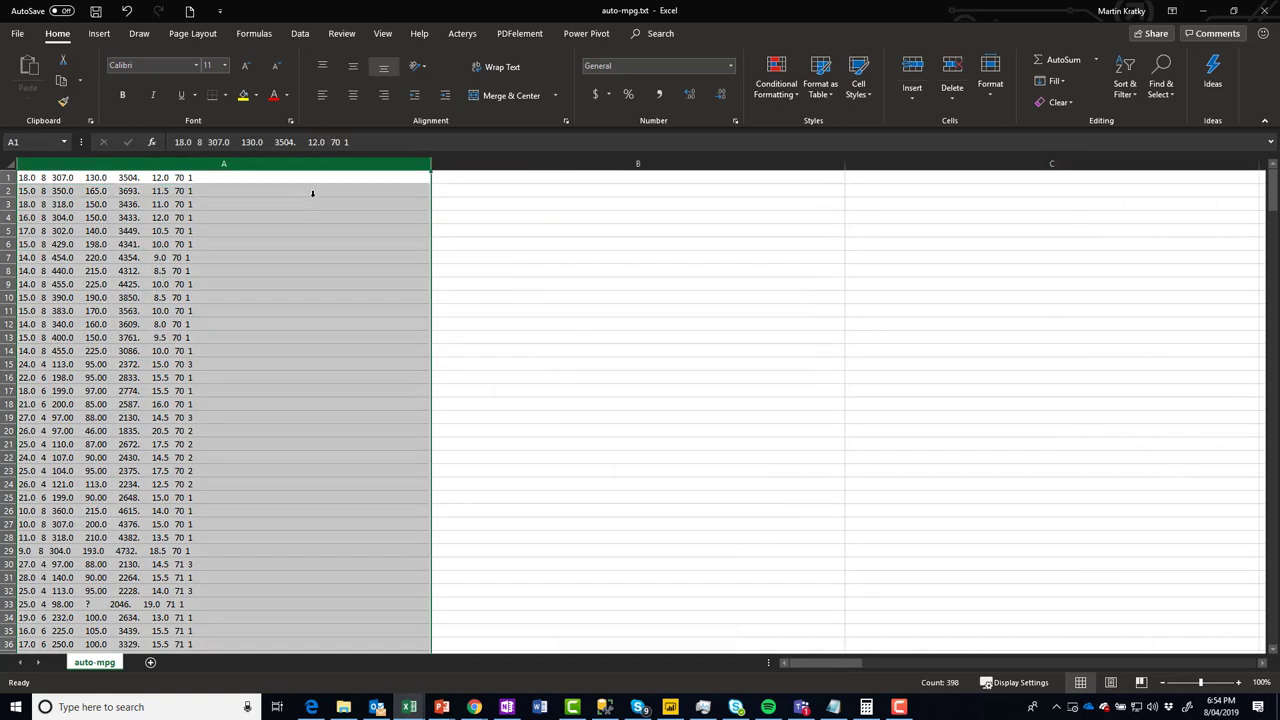
{"action": "left_click", "coordinate": [300, 34]}
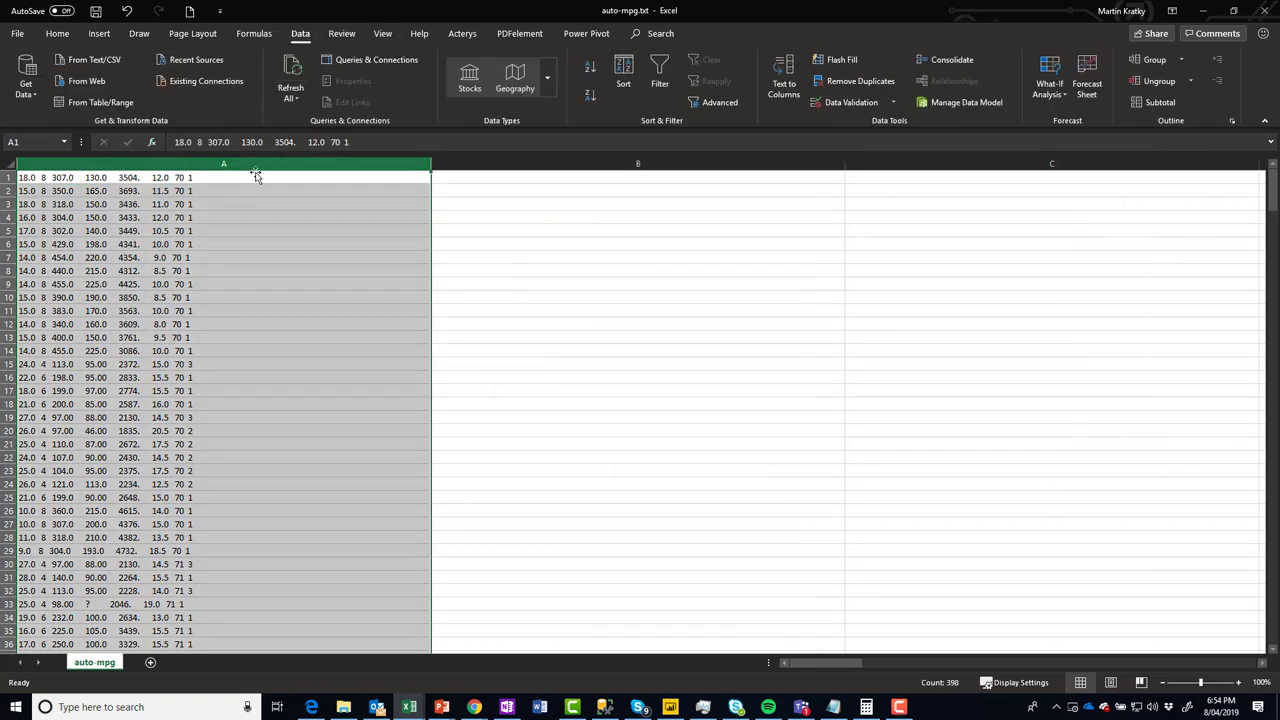
{"action": "left_click", "coordinate": [783, 78]}
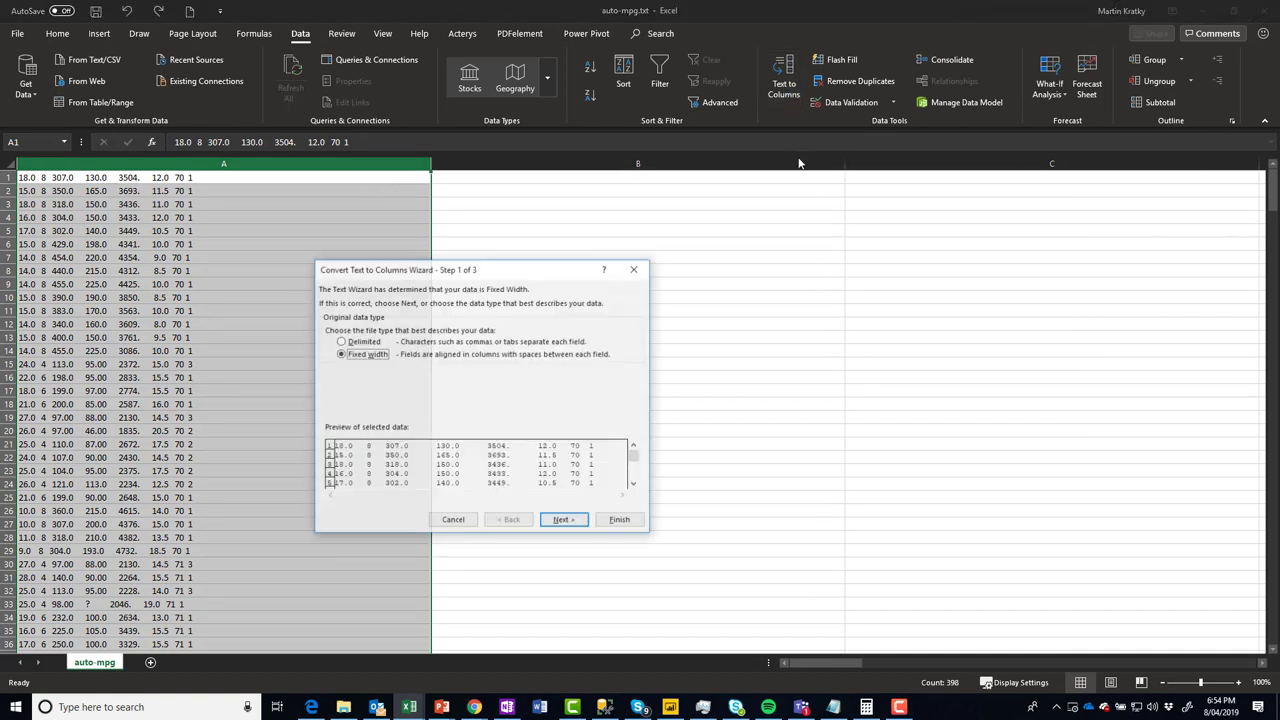
{"action": "left_click", "coordinate": [351, 342]}
{"action": "left_click", "coordinate": [564, 520]}
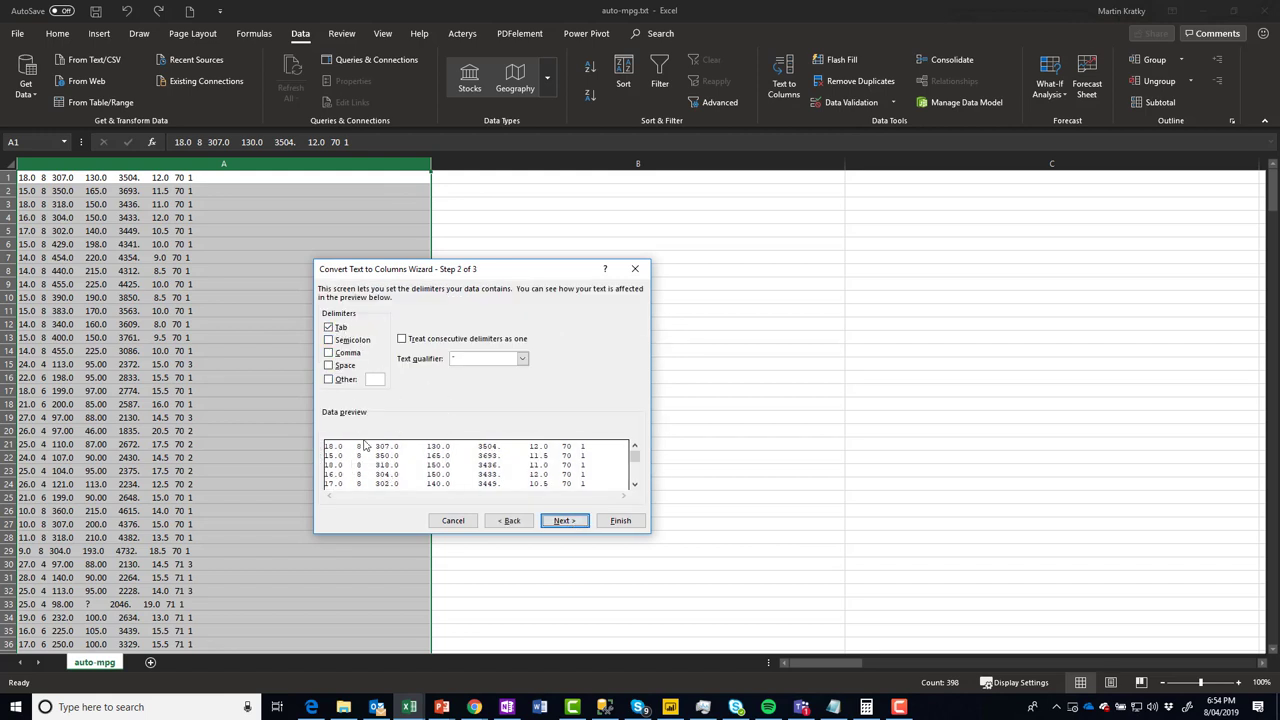
{"action": "left_click", "coordinate": [335, 330]}
{"action": "left_click", "coordinate": [337, 367]}
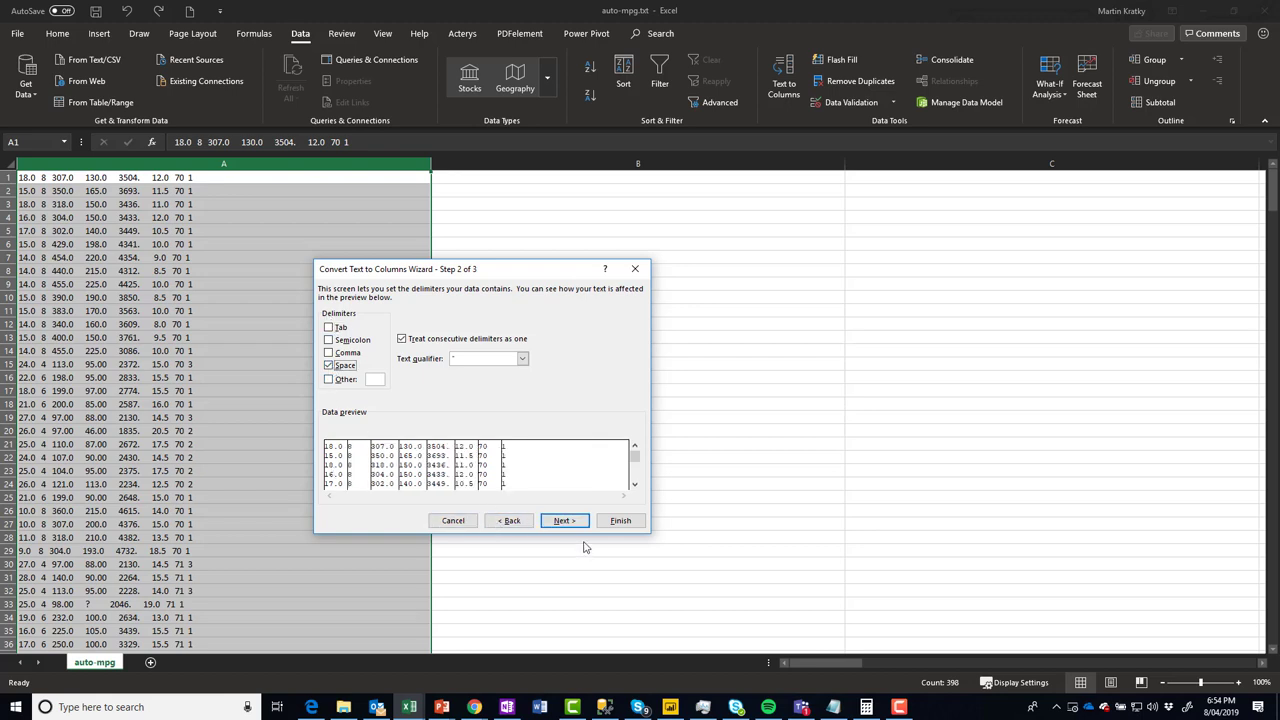
{"action": "left_click", "coordinate": [624, 522]}
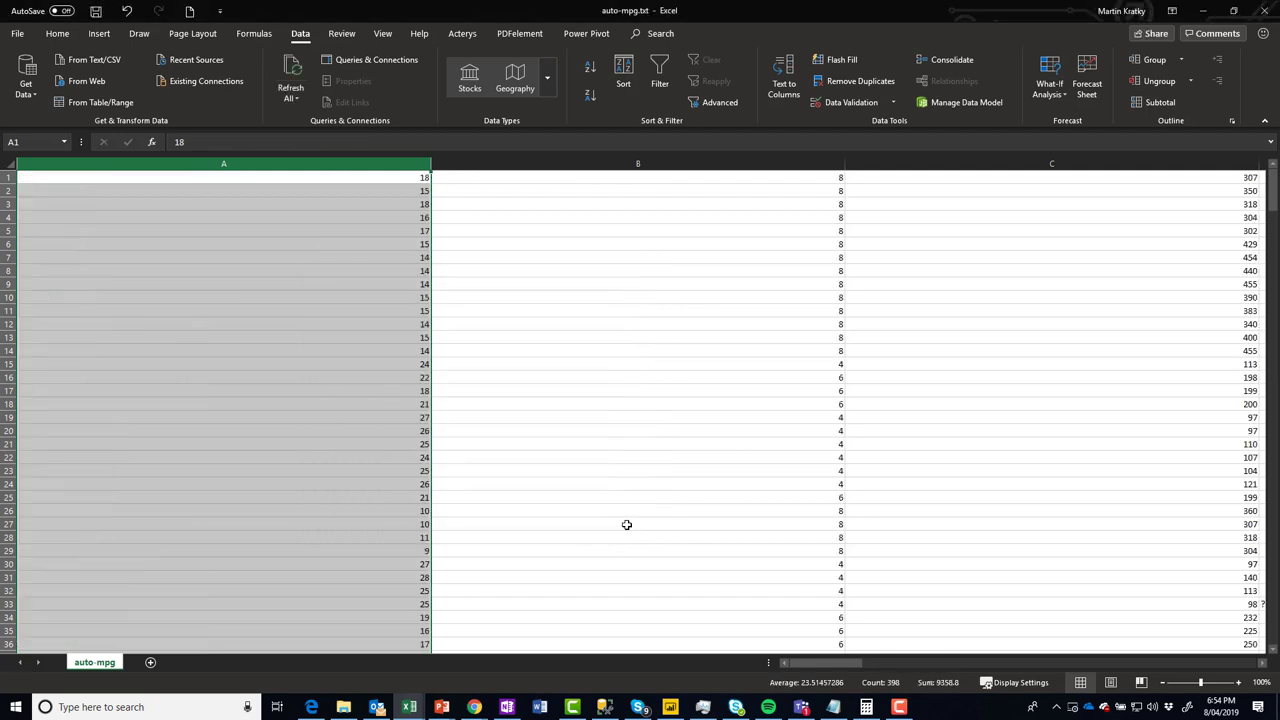
- Delete the ten surplus blank columns starting at column I, between the split values and the car names
{"action": "left_click", "coordinate": [891, 349]}
{"action": "scroll", "coordinate": [891, 349], "scroll_direction": "right", "scroll_amount": 2}
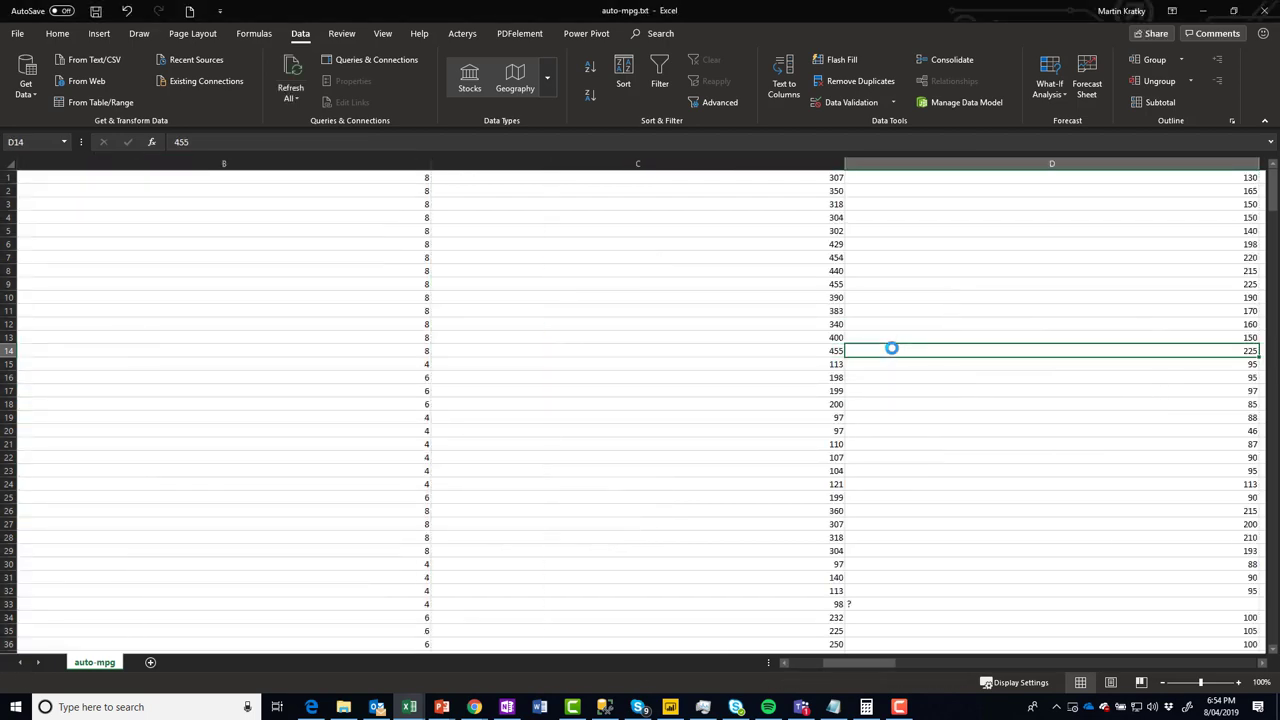
{"action": "key", "text": "Right"}
{"action": "key", "text": "Right"}
{"action": "key", "text": "Right"}
{"action": "key", "text": "Right"}
{"action": "key", "text": "Right"}
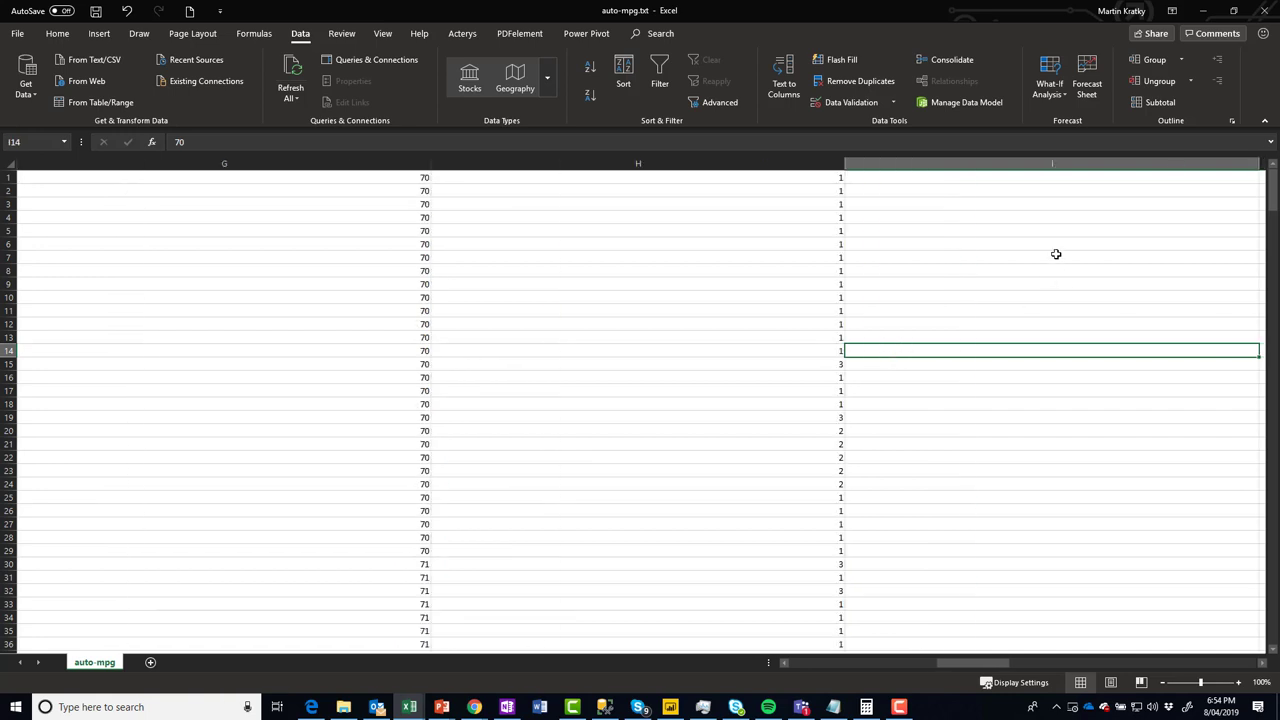
{"action": "left_click", "coordinate": [629, 165]}
{"action": "key", "text": "shift+Right"}
{"action": "key", "text": "shift+Right"}
{"action": "key", "text": "shift+Right"}
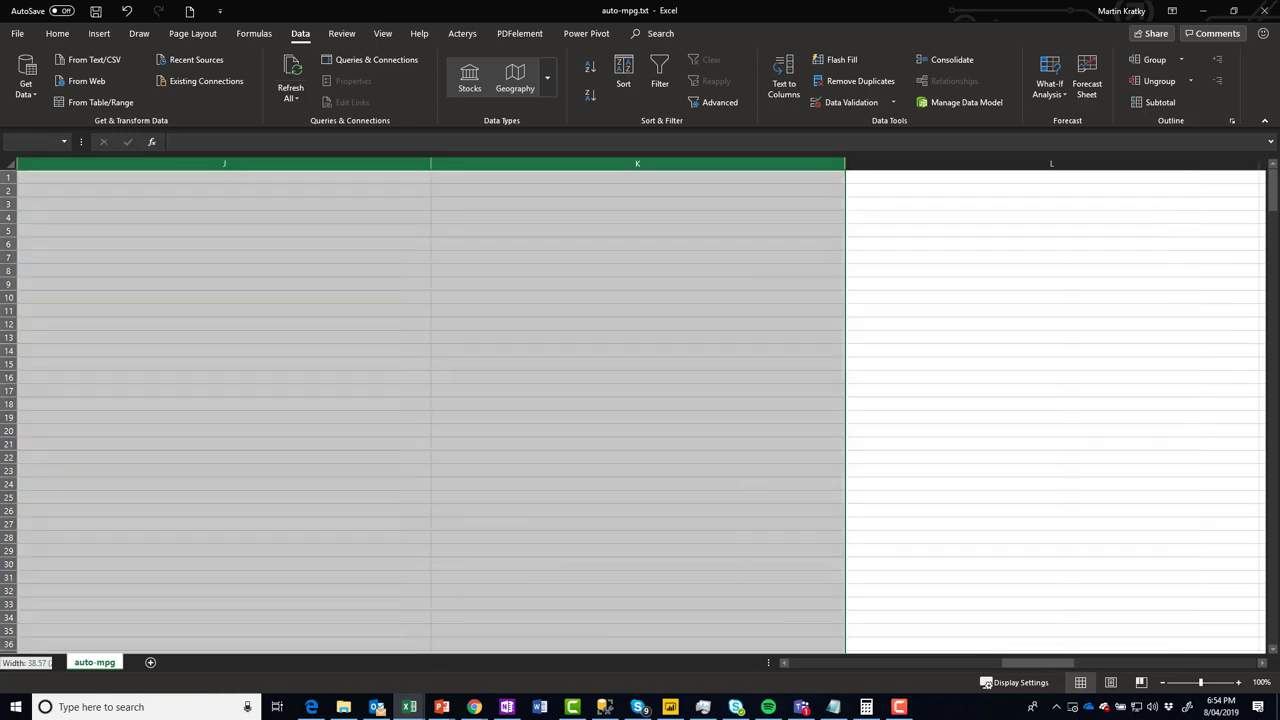
{"action": "left_click_drag", "start_coordinate": [845, 165], "coordinate": [816, 175]}
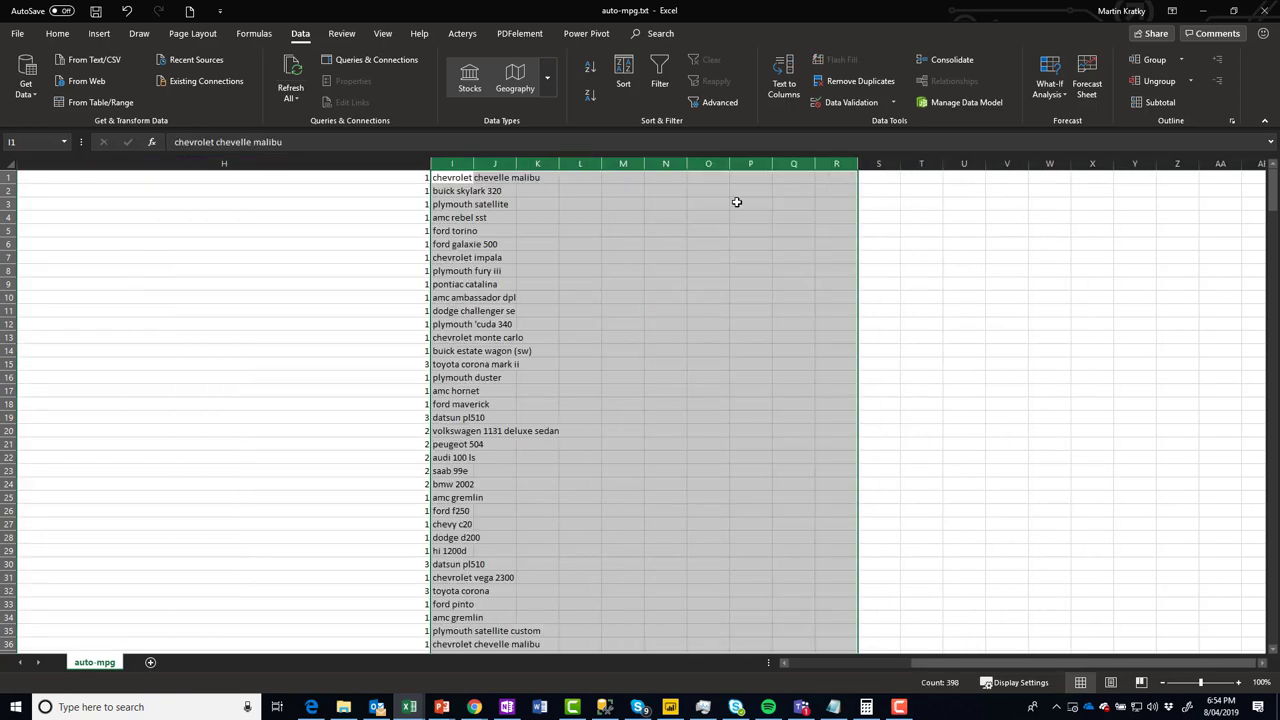
- Fit all columns of the auto-mpg sheet to the width of their contents
{"action": "left_click", "coordinate": [495, 271]}
{"action": "left_click", "coordinate": [470, 271]}
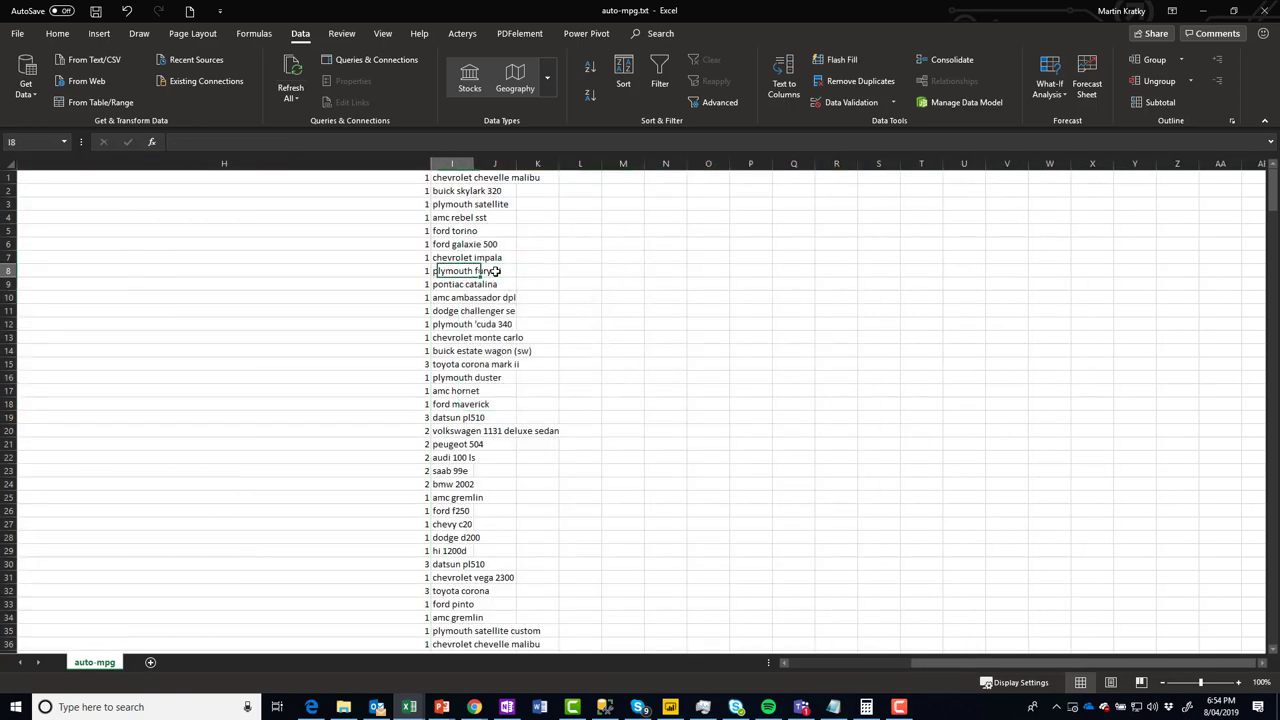
{"action": "key", "text": "ctrl+Home"}
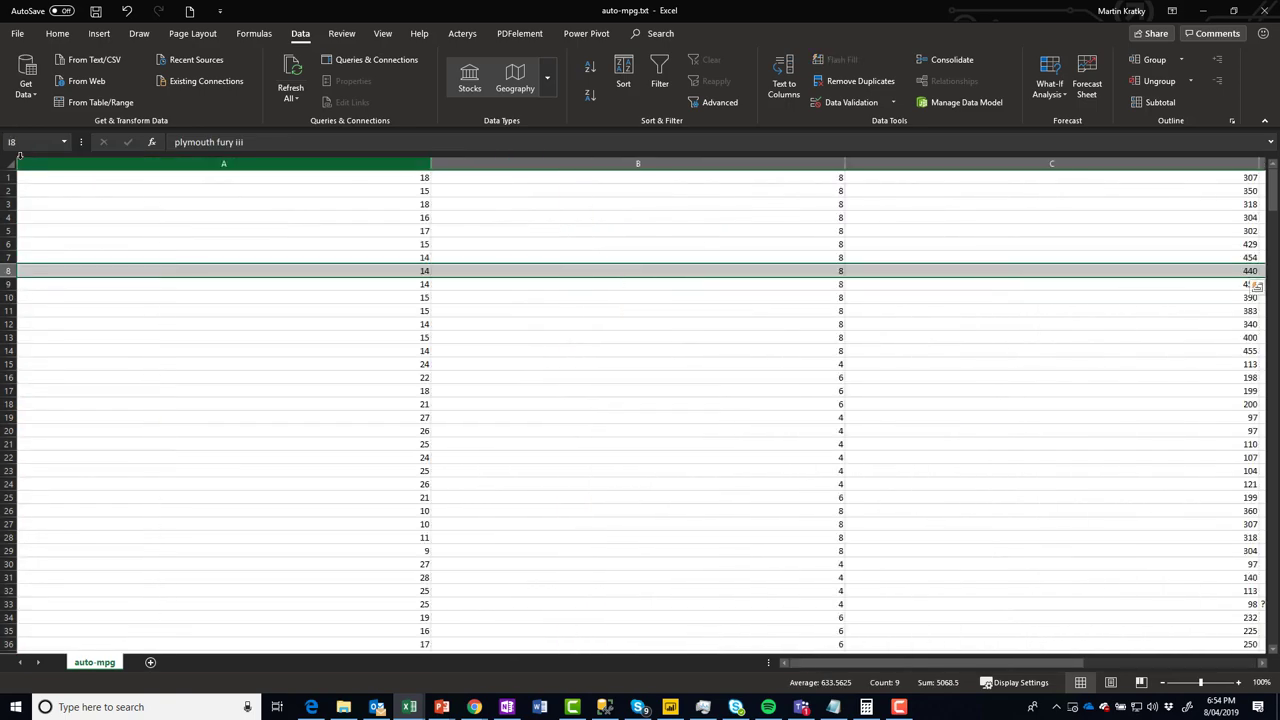
{"action": "key", "text": "ctrl+a"}
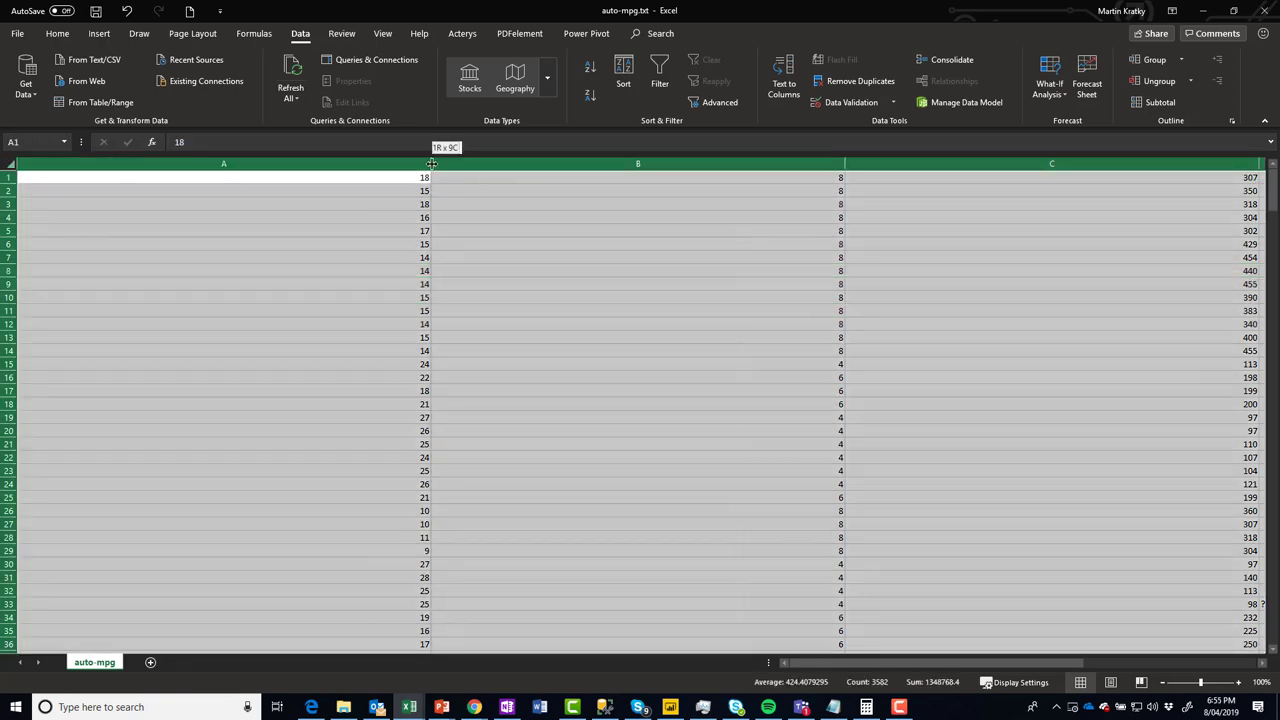
{"action": "double_click", "coordinate": [431, 163]}
{"action": "left_click", "coordinate": [201, 250]}
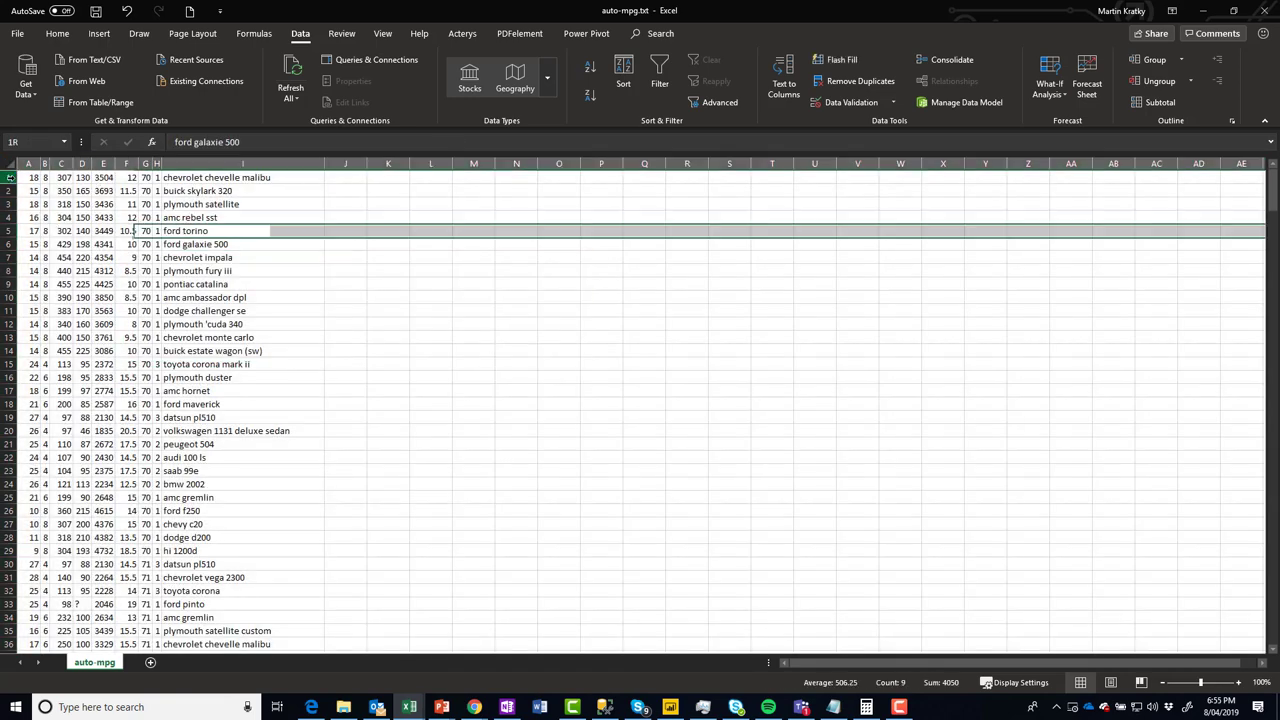
- Insert a blank header row above the first car record
{"action": "left_click", "coordinate": [9, 177]}
{"action": "key", "text": "ctrl+shift+plus"}
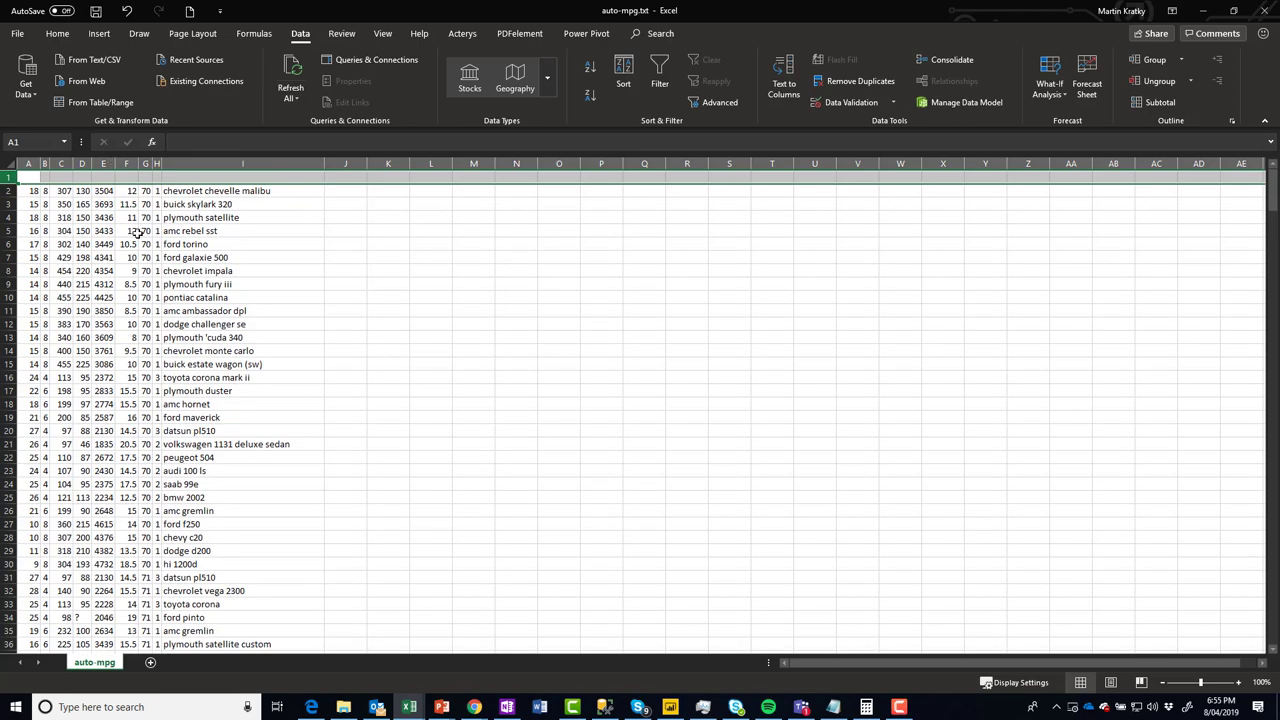
{"action": "left_click_drag", "start_coordinate": [27, 180], "coordinate": [299, 181]}
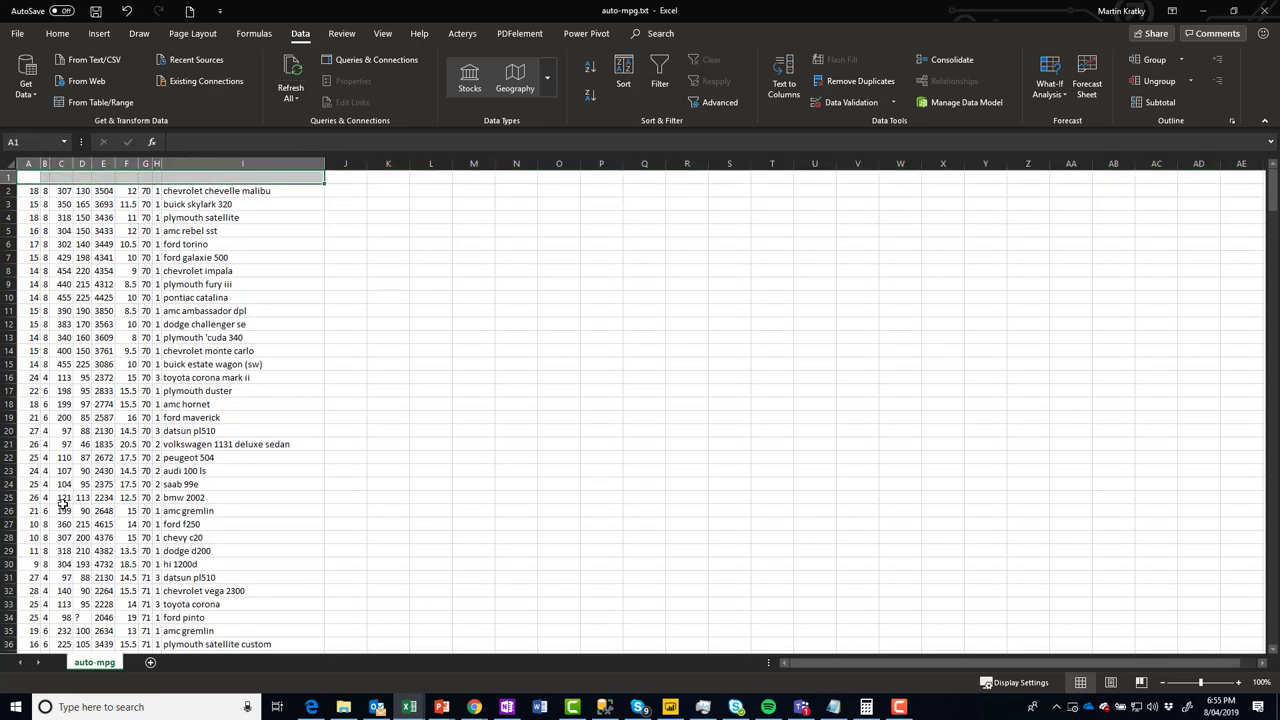
{"action": "left_click", "coordinate": [165, 460]}
- Switch to File Explorer, open auto-mpg names.txt from the MPG folder in Excel, and minimise the folder window
{"action": "key", "text": "alt+Tab"}
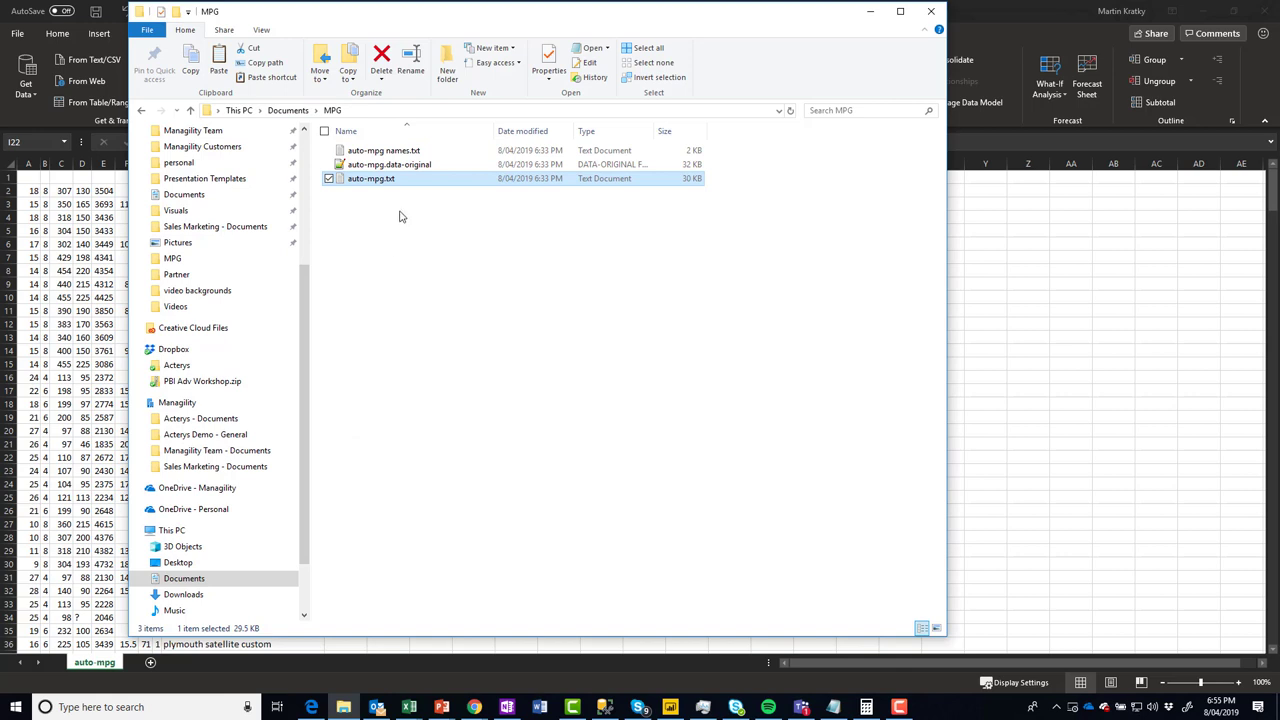
{"action": "left_click", "coordinate": [410, 152]}
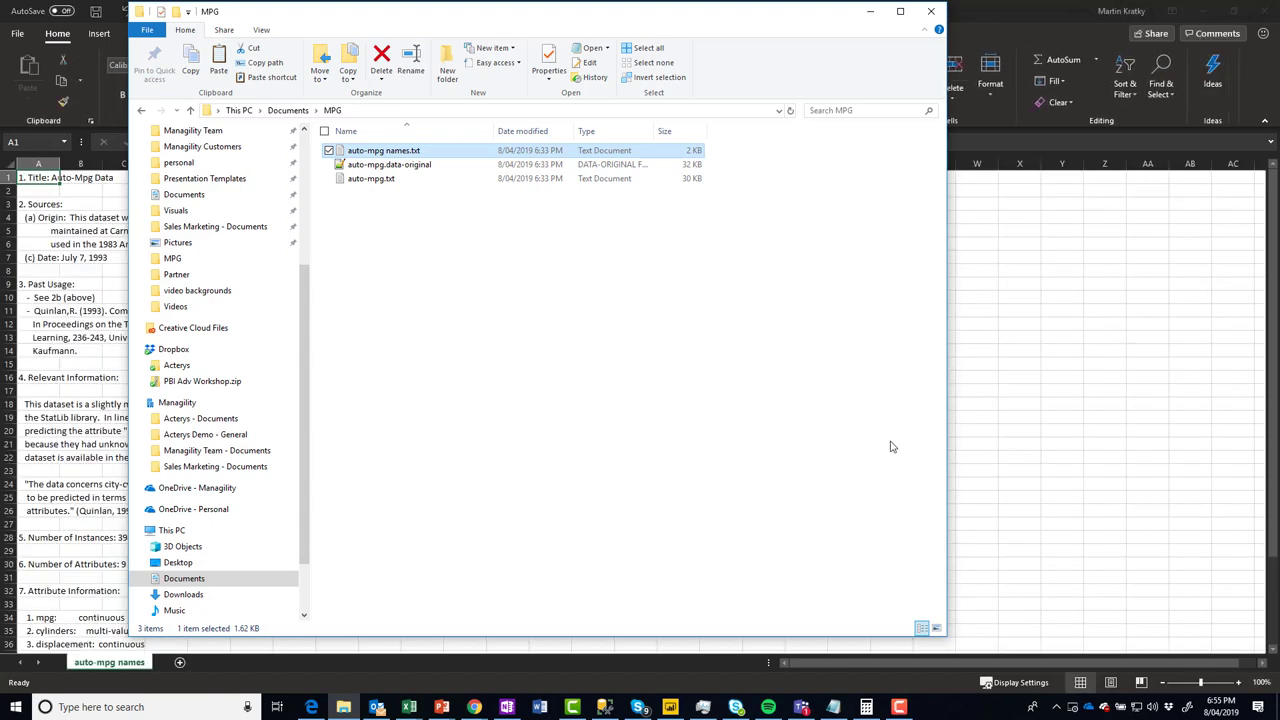
{"action": "left_click", "coordinate": [869, 16]}
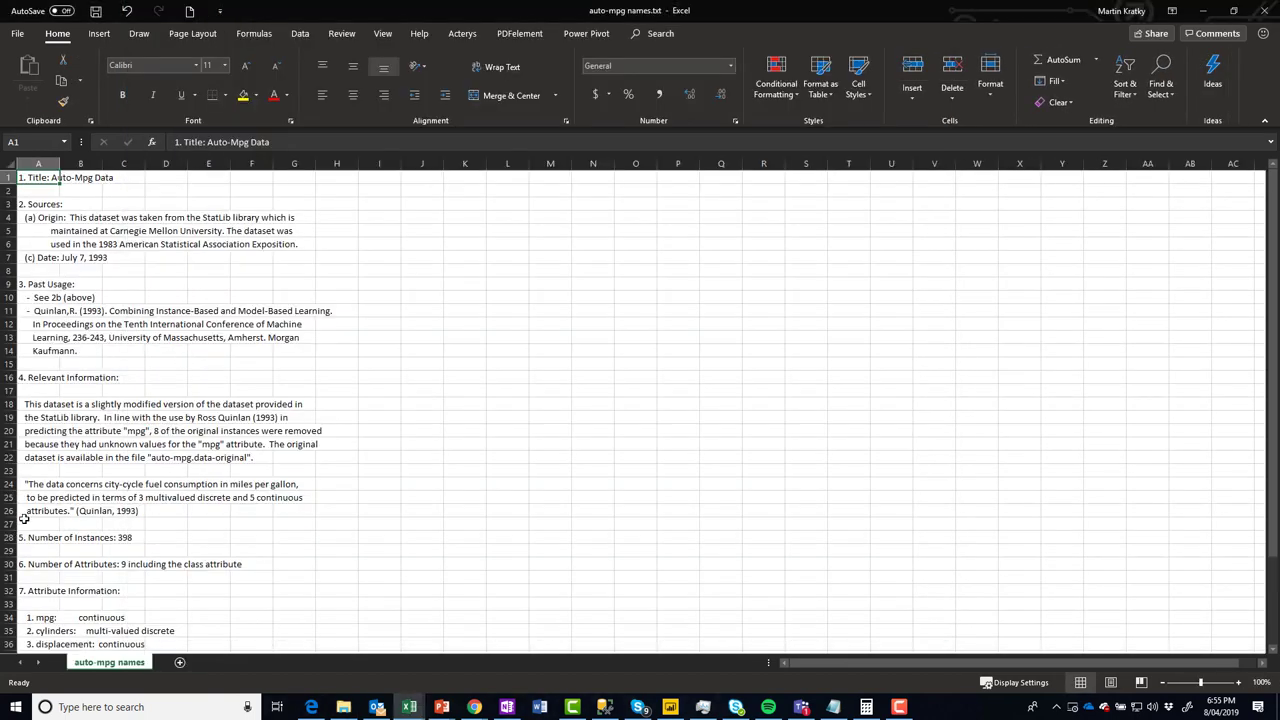
- Select the nine attribute entries in A34:A42, from mpg to car name, and fit column A to its contents
{"action": "scroll", "coordinate": [45, 480], "scroll_direction": "down", "scroll_amount": 5}
{"action": "left_click_drag", "start_coordinate": [38, 417], "coordinate": [43, 530]}
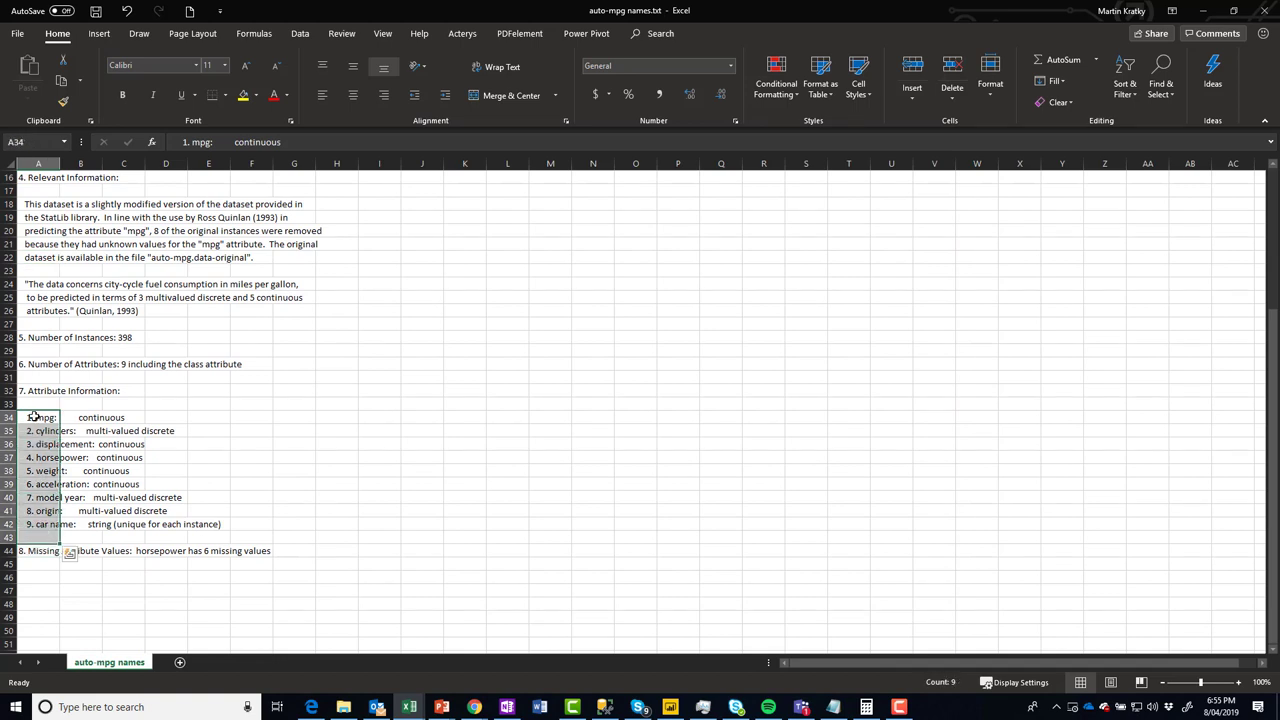
{"action": "left_click_drag", "start_coordinate": [32, 418], "coordinate": [42, 525]}
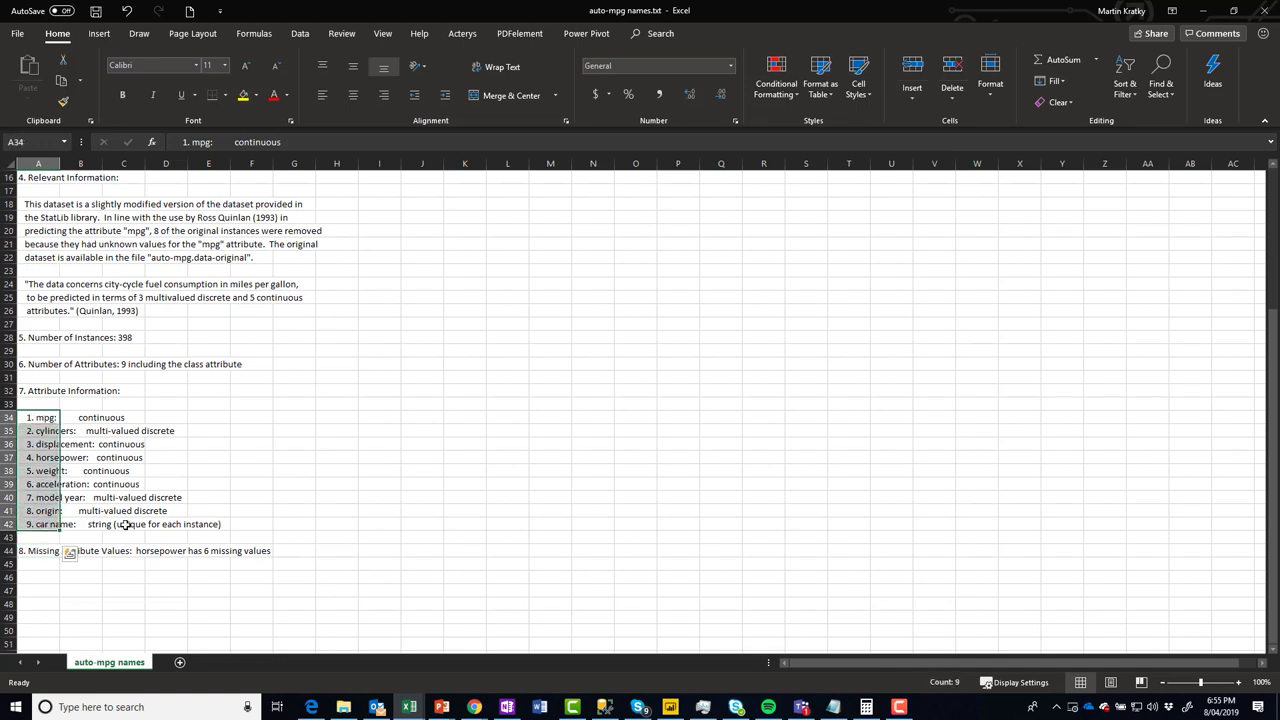
{"action": "double_click", "coordinate": [60, 164]}
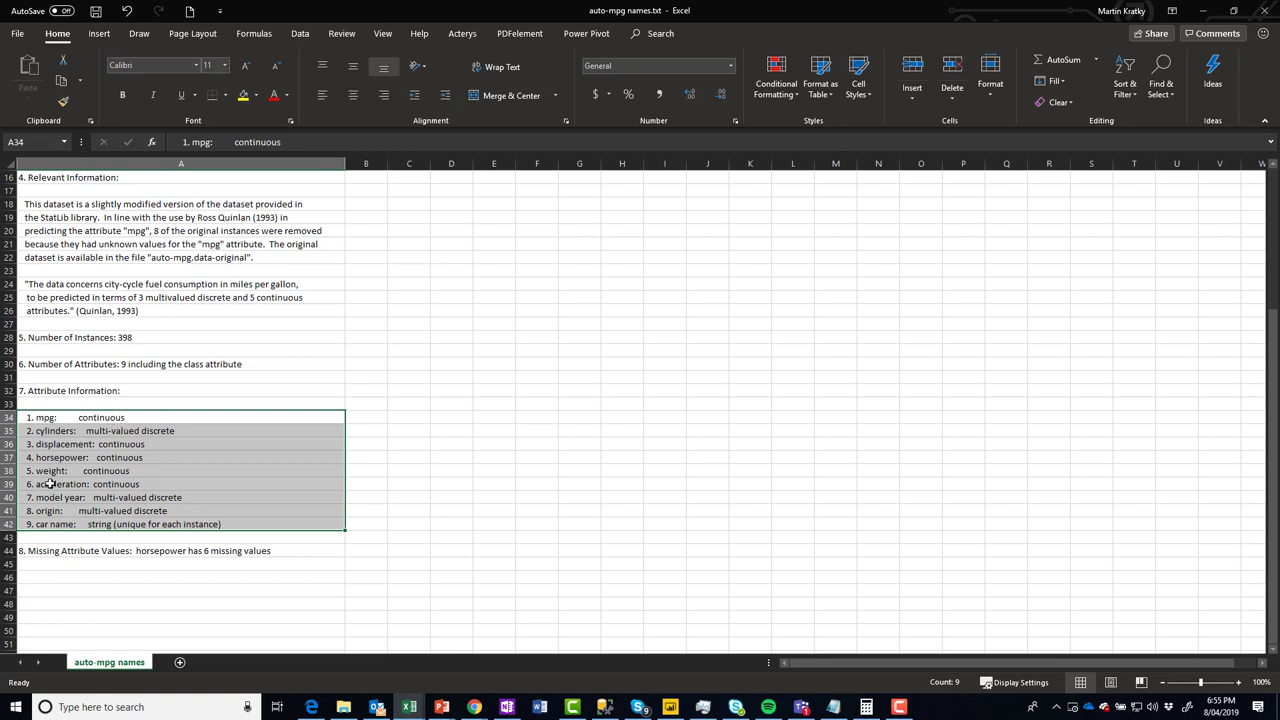
- Split the selected attribute list with Text to Columns as delimited data, using space and treating consecutive delimiters as one
{"action": "left_click", "coordinate": [304, 35]}
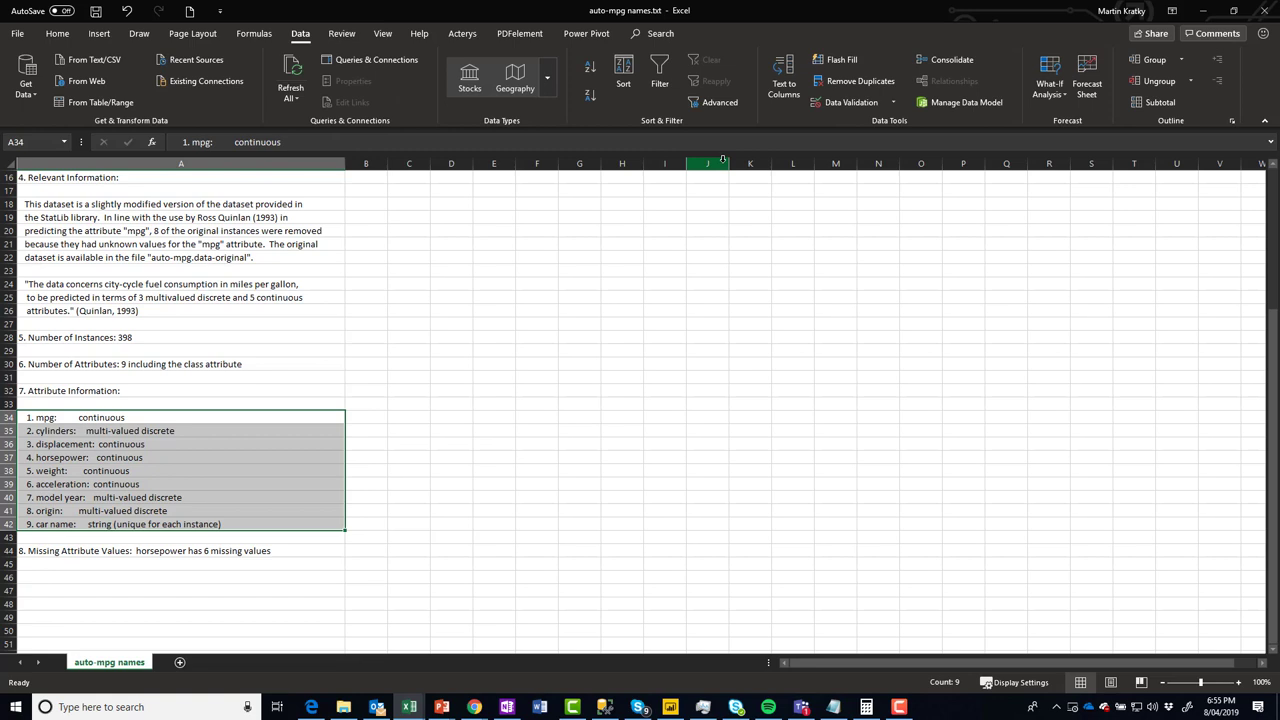
{"action": "left_click", "coordinate": [785, 90]}
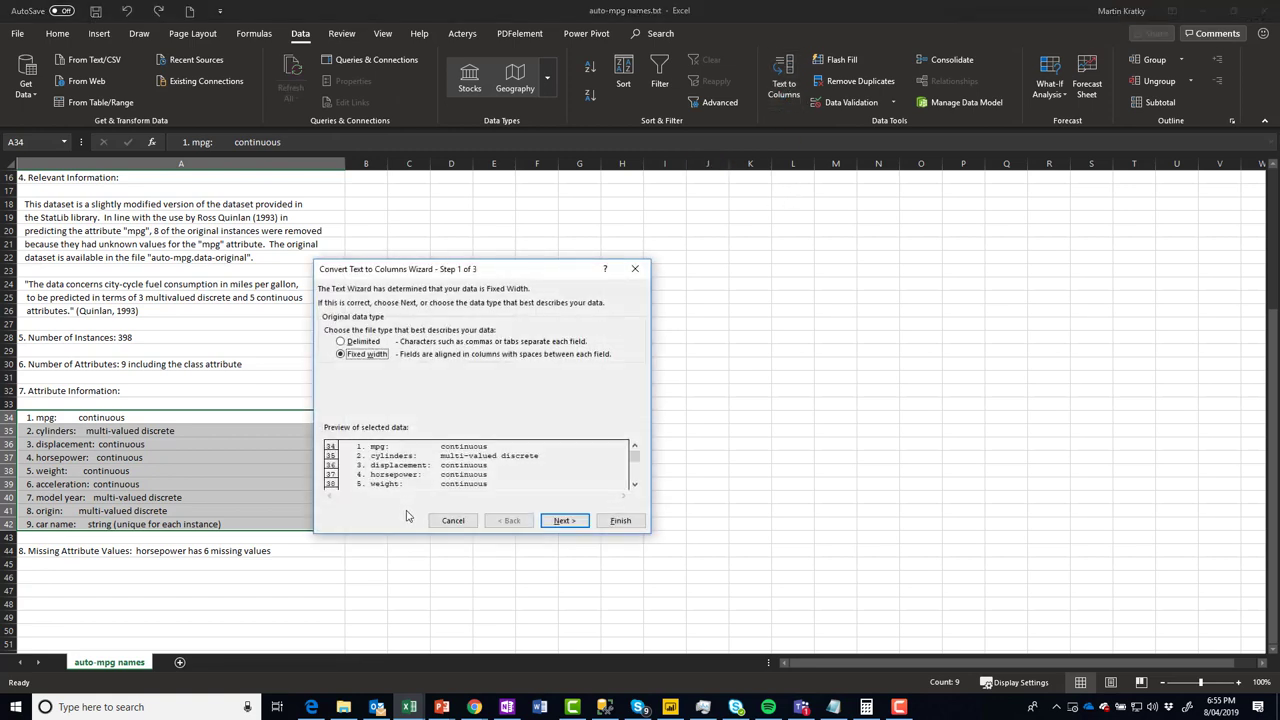
{"action": "left_click", "coordinate": [372, 343]}
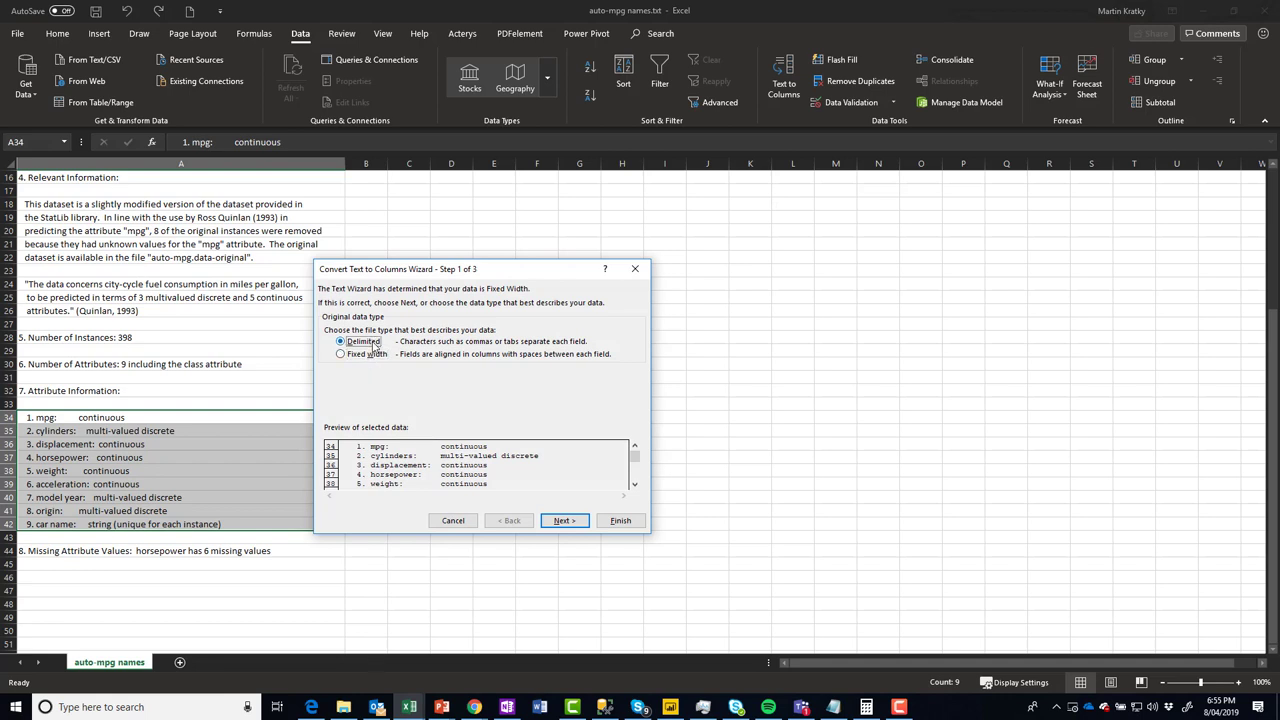
{"action": "left_click", "coordinate": [564, 520]}
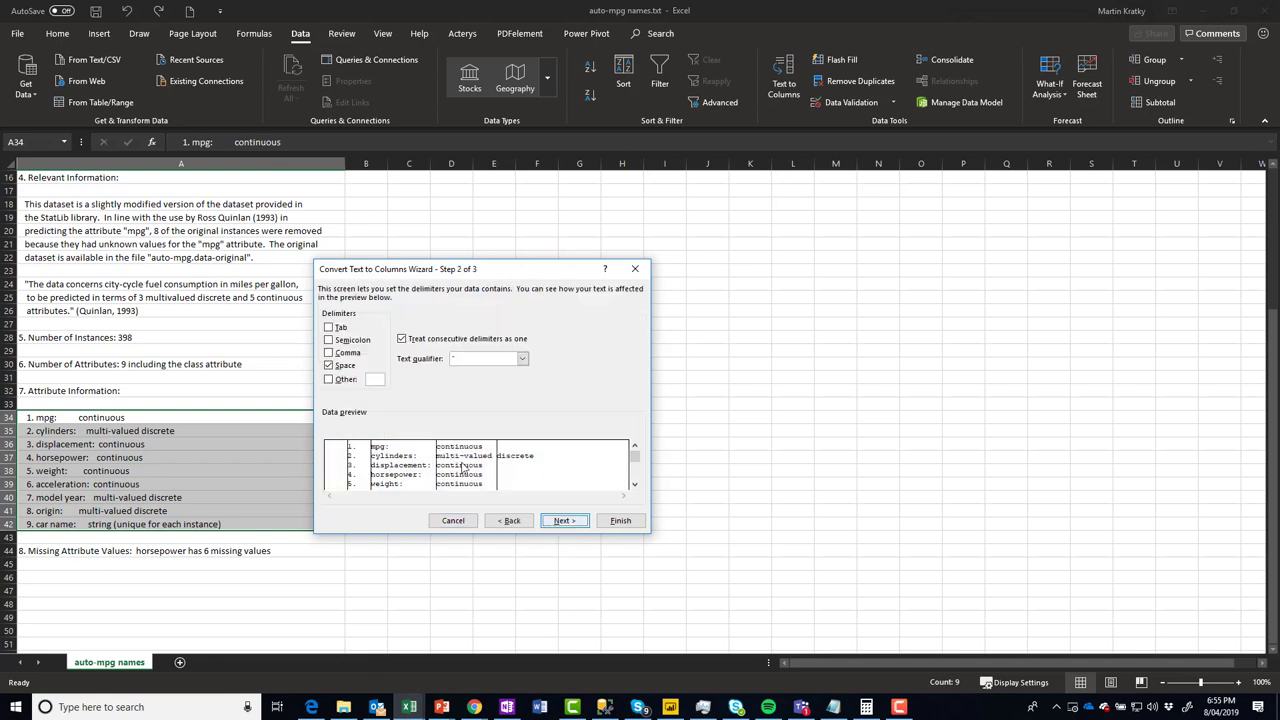
{"action": "left_click", "coordinate": [620, 521]}
{"action": "left_click", "coordinate": [643, 555]}
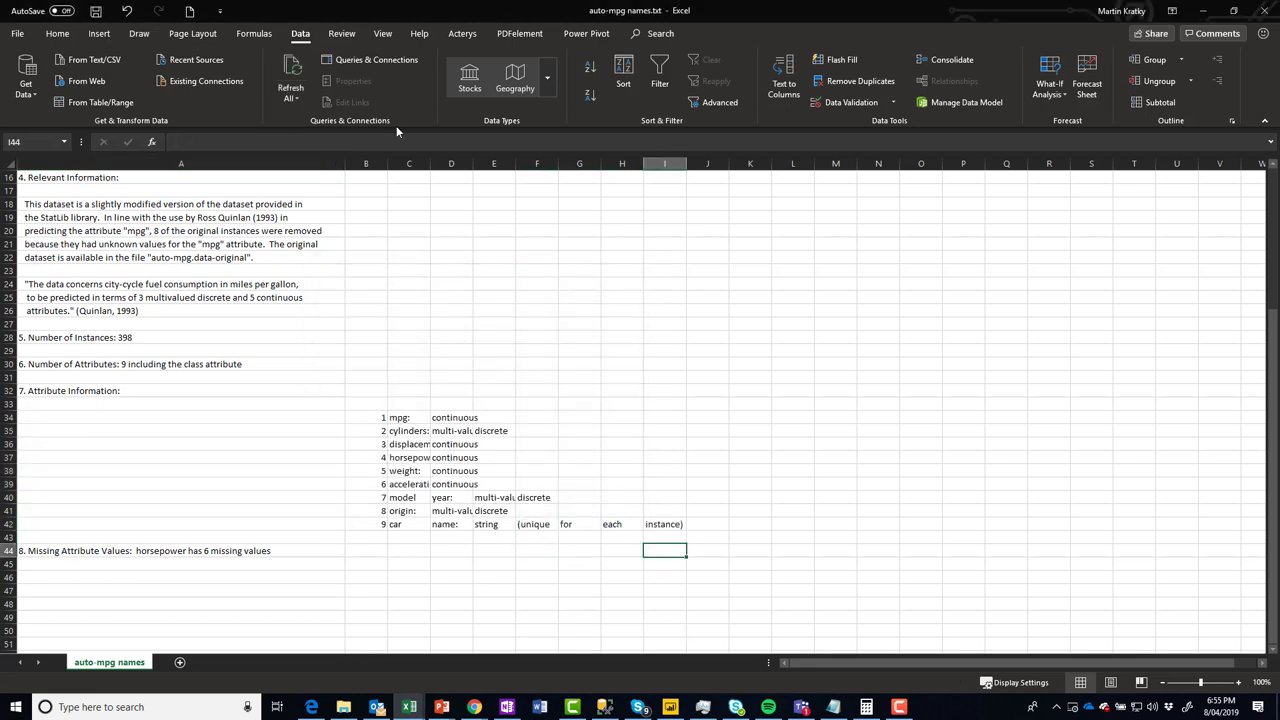
- Widen columns C and D so the split attribute names and types can be read in full
{"action": "left_click_drag", "start_coordinate": [432, 165], "coordinate": [618, 165]}
{"action": "left_click_drag", "start_coordinate": [537, 416], "coordinate": [541, 510]}
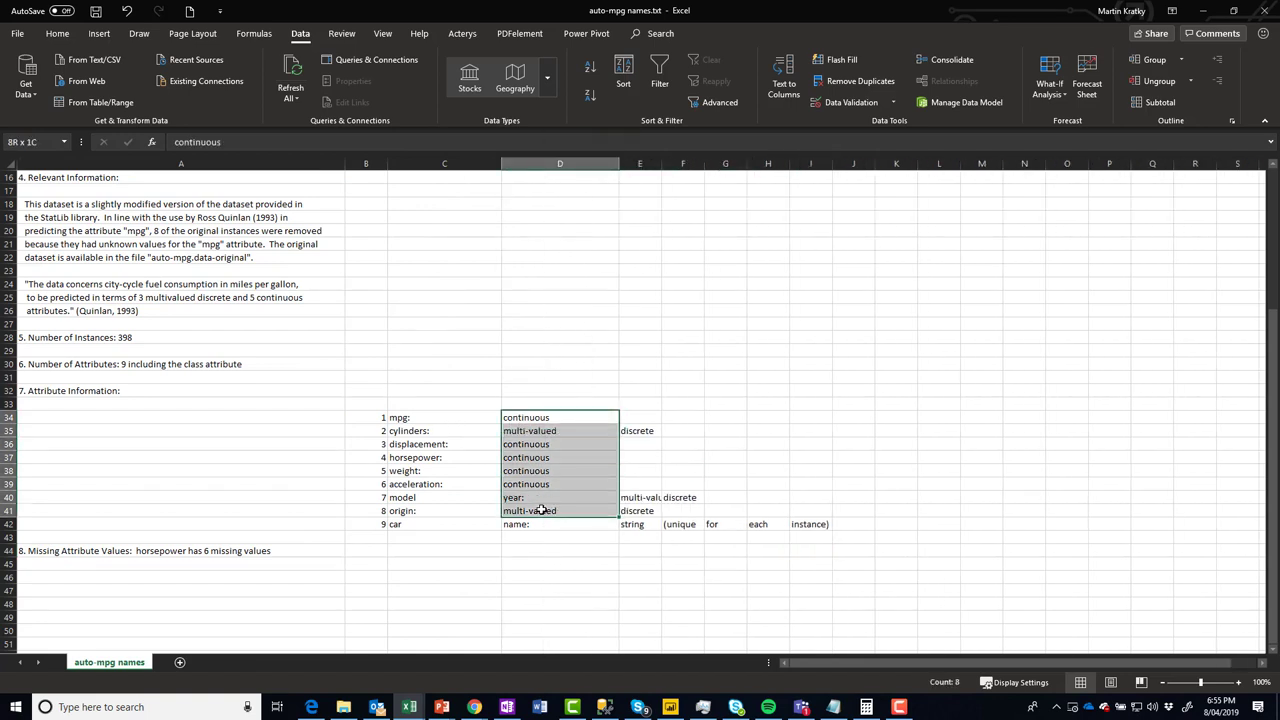
{"action": "left_click", "coordinate": [537, 511]}
- Copy the attribute names in C34:C42 and select cell A1 in the auto-mpg.txt workbook
{"action": "left_click_drag", "start_coordinate": [427, 418], "coordinate": [431, 523]}
{"action": "key", "text": "ctrl+c"}
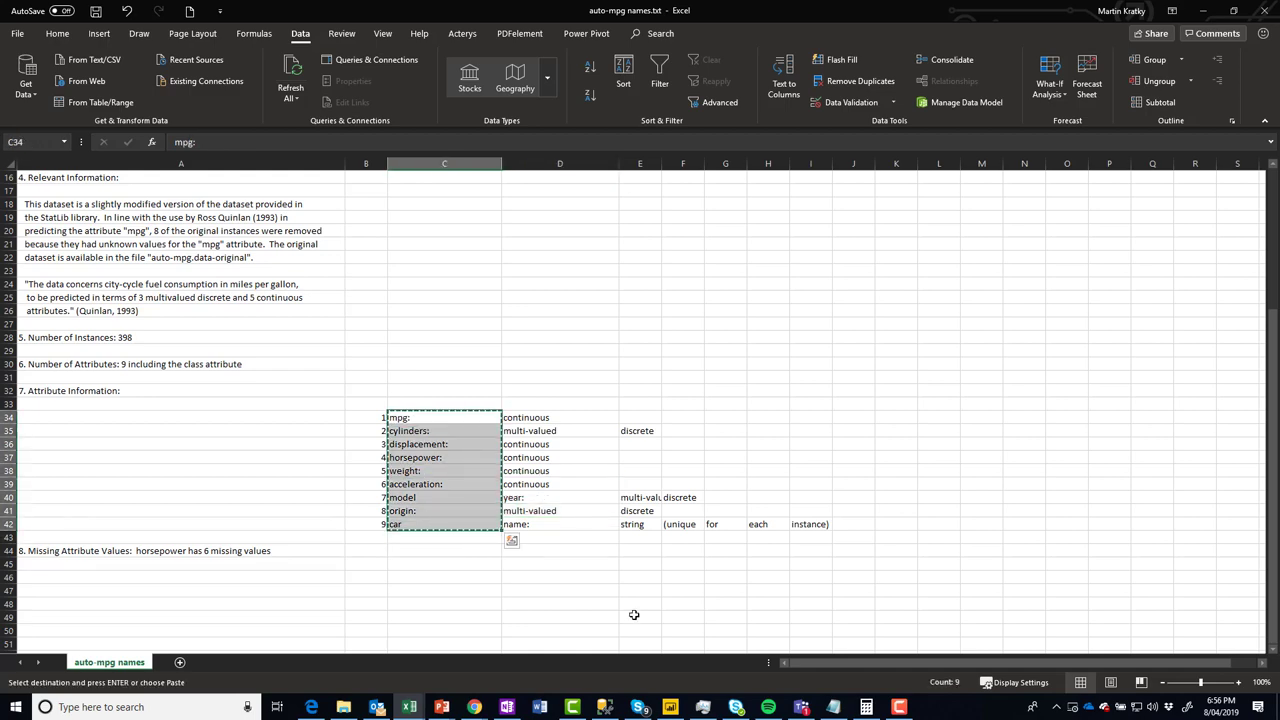
{"action": "key", "text": "ctrl+Tab"}
{"action": "left_click", "coordinate": [30, 177]}
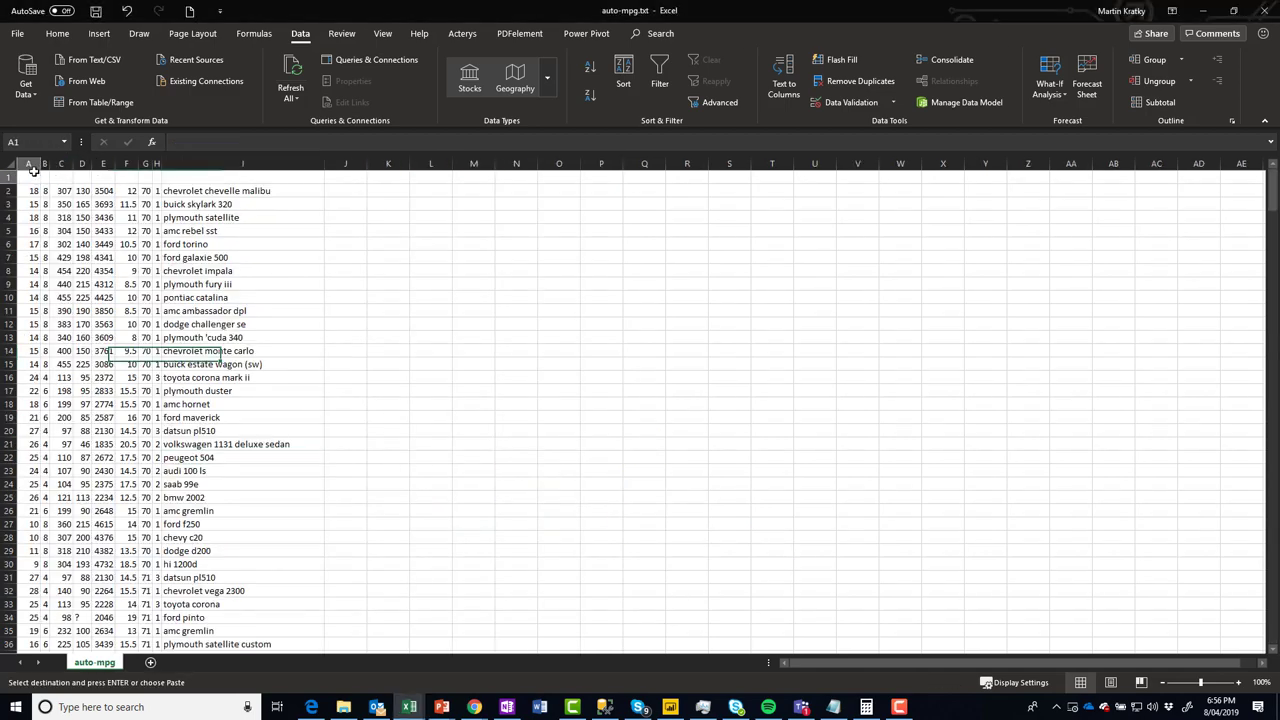
{"action": "left_click", "coordinate": [57, 33]}
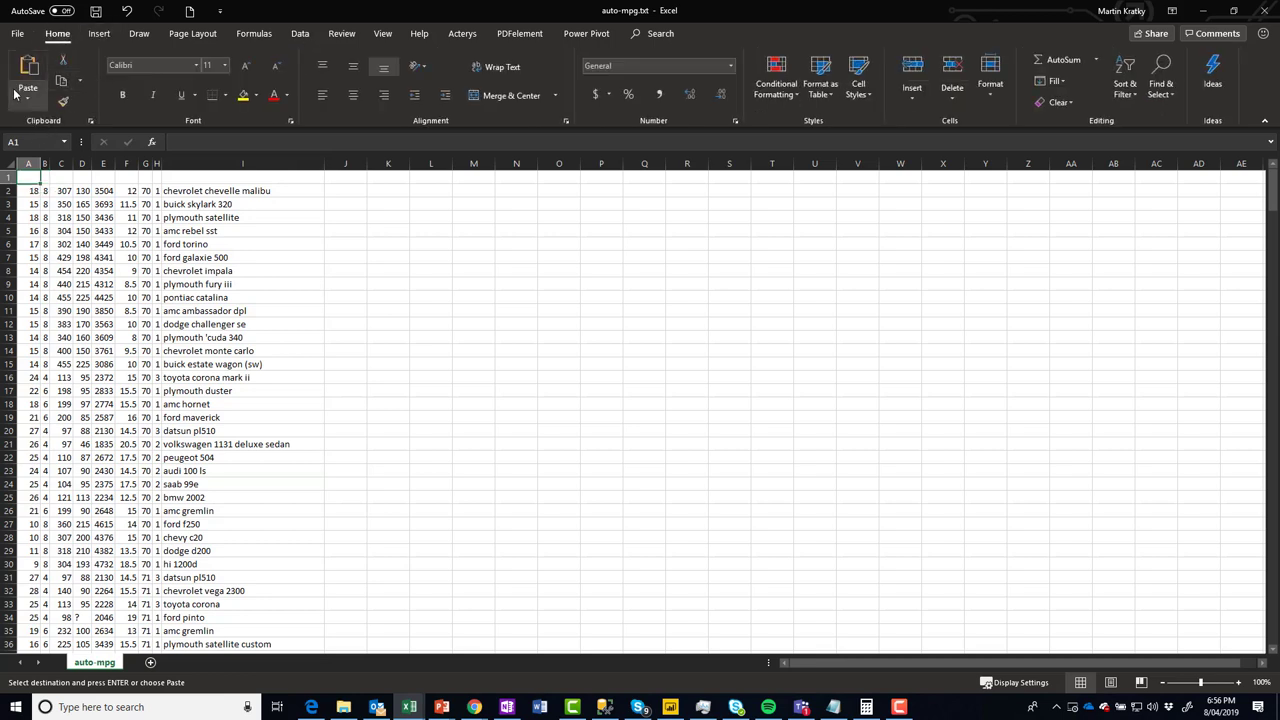
{"action": "left_click", "coordinate": [28, 98]}
{"action": "left_click", "coordinate": [28, 98]}
{"action": "left_click", "coordinate": [29, 99]}
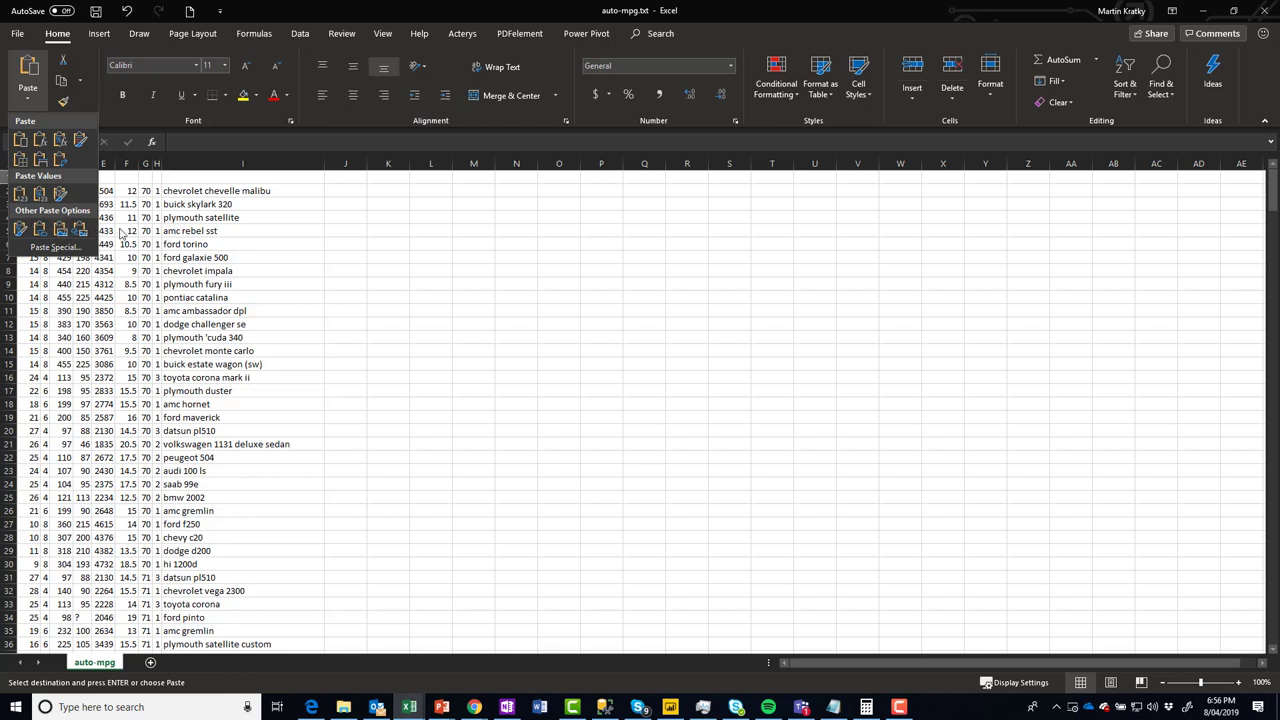
{"action": "left_click", "coordinate": [25, 174]}
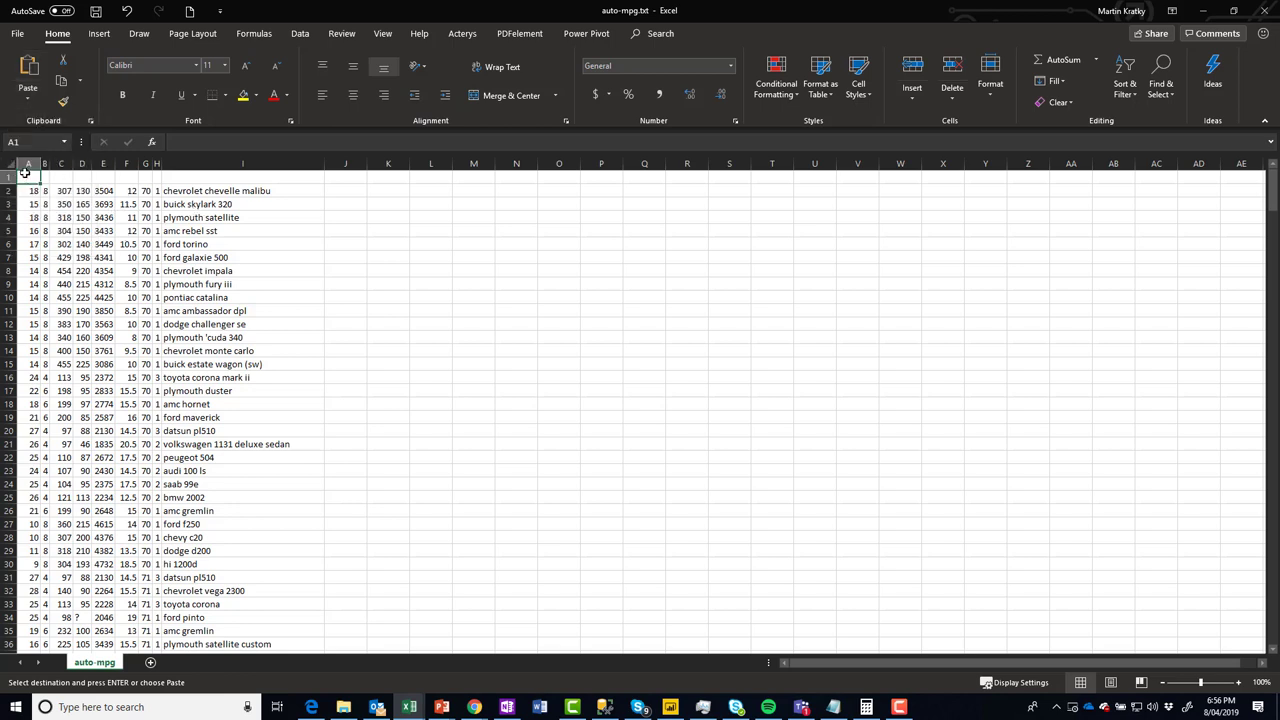
- Paste the copied attribute names transposed across row 1, starting at cell A1
{"action": "right_click", "coordinate": [28, 176]}
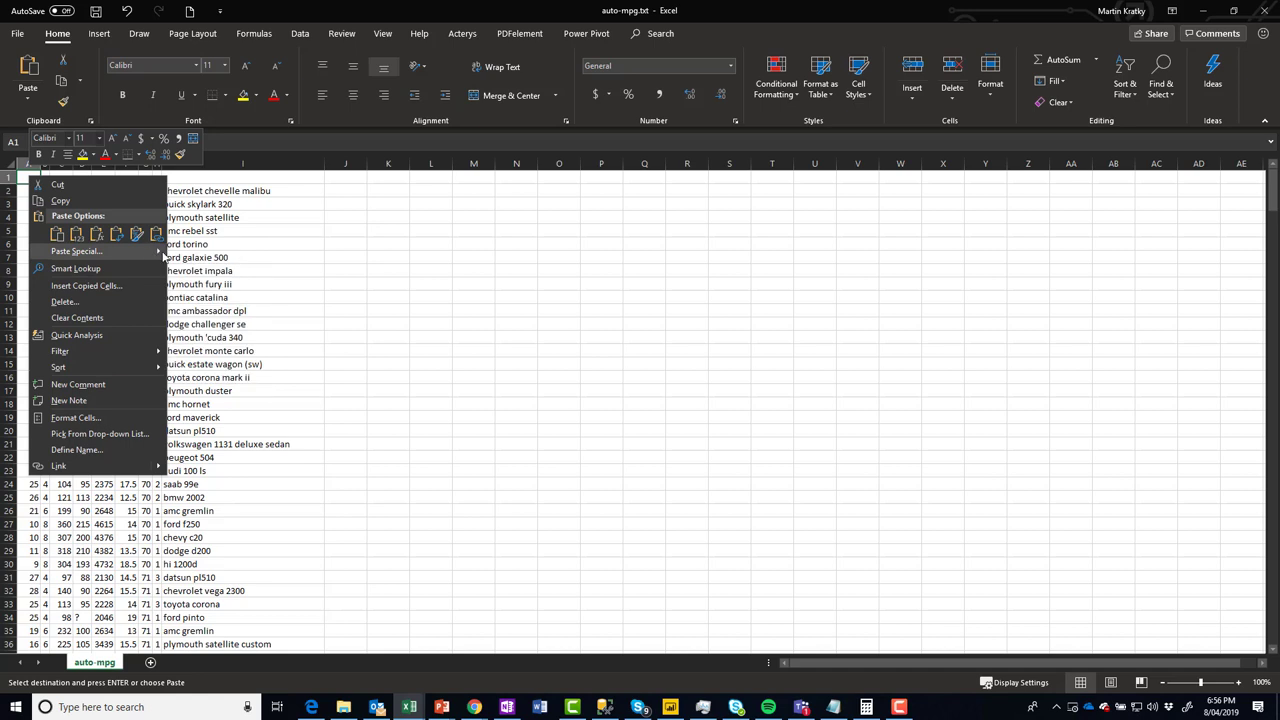
{"action": "mouse_move", "coordinate": [158, 254]}
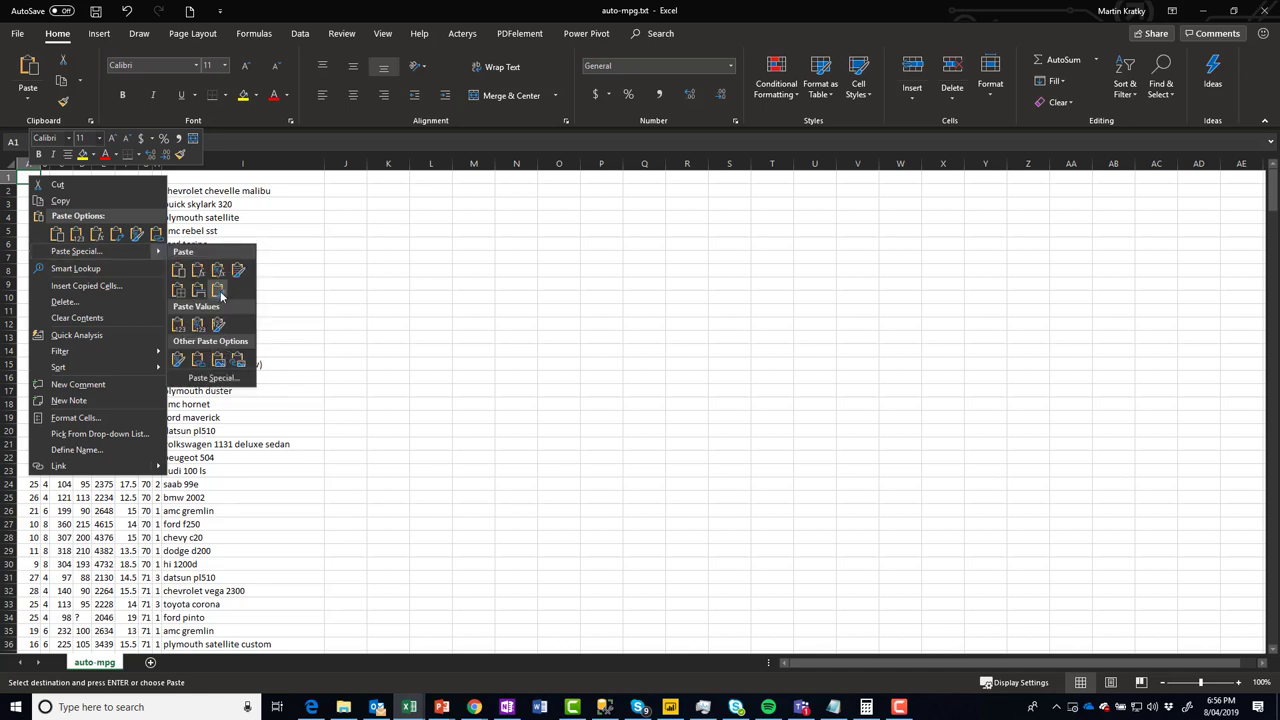
{"action": "left_click", "coordinate": [227, 352]}
{"action": "left_click", "coordinate": [127, 205]}
{"action": "left_click", "coordinate": [82, 217]}
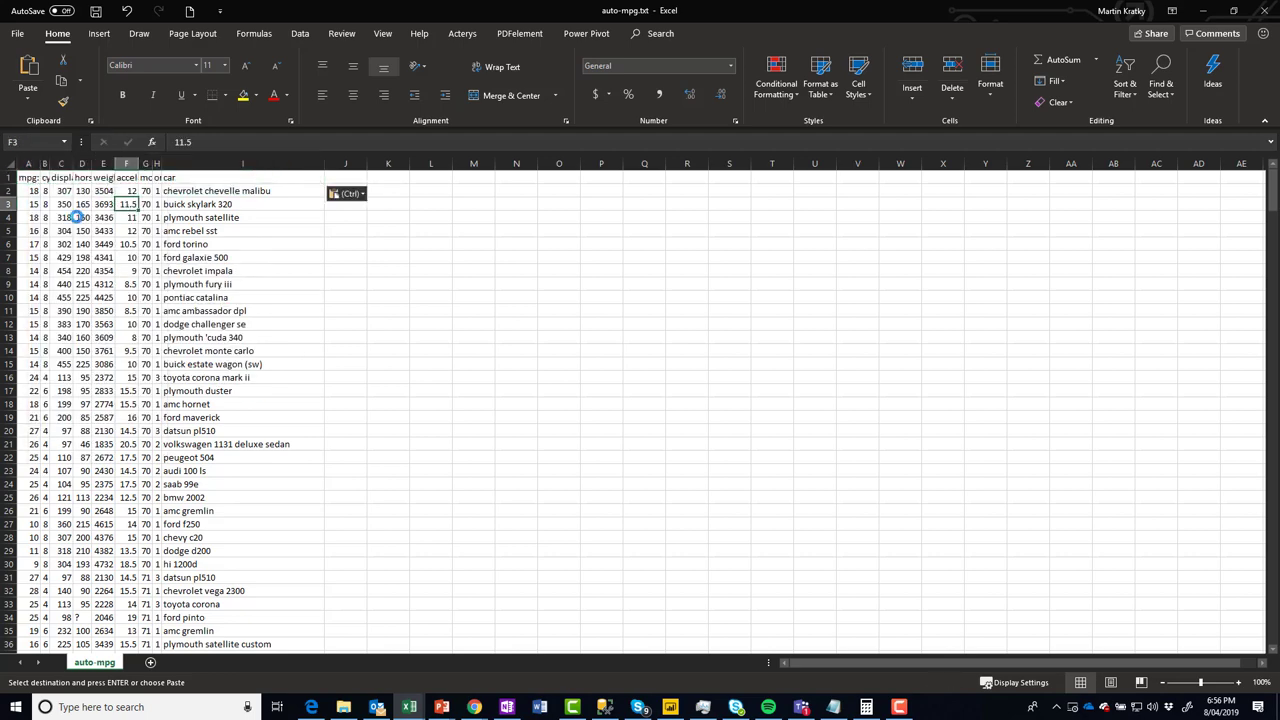
- Fit all columns to their contents so the pasted headers show in full
{"action": "double_click", "coordinate": [38, 163]}
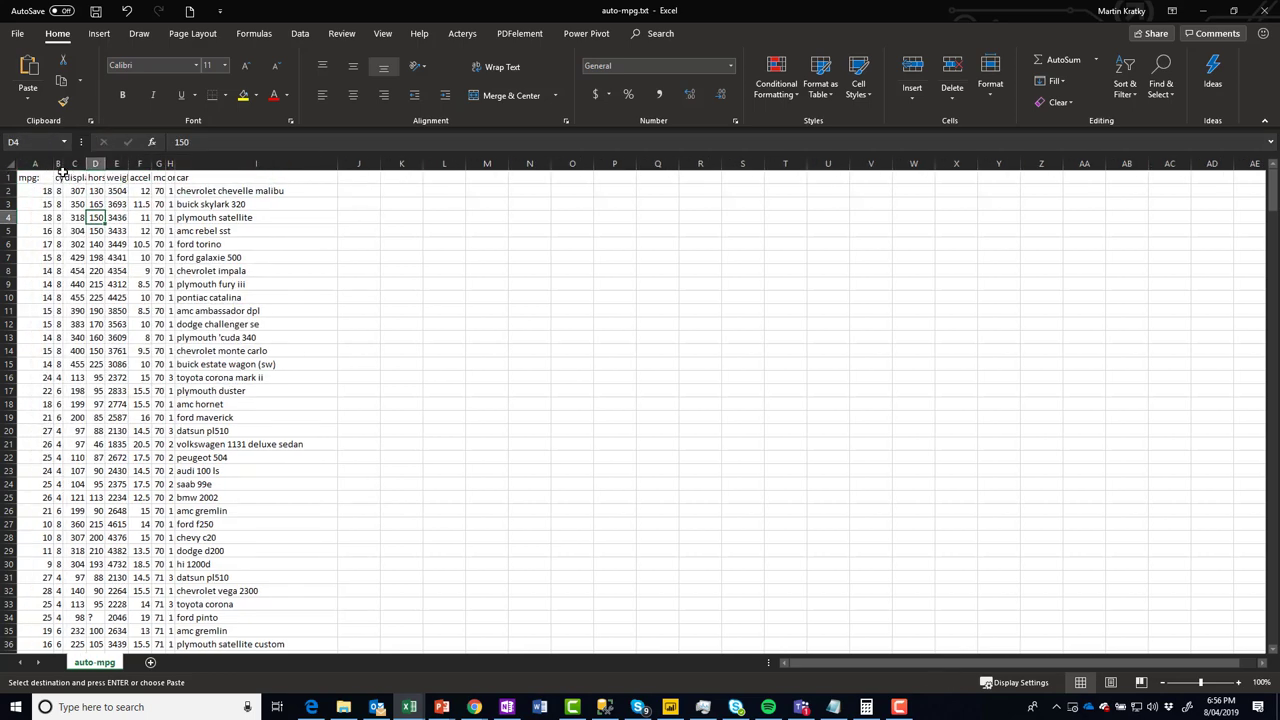
{"action": "left_click", "coordinate": [15, 164]}
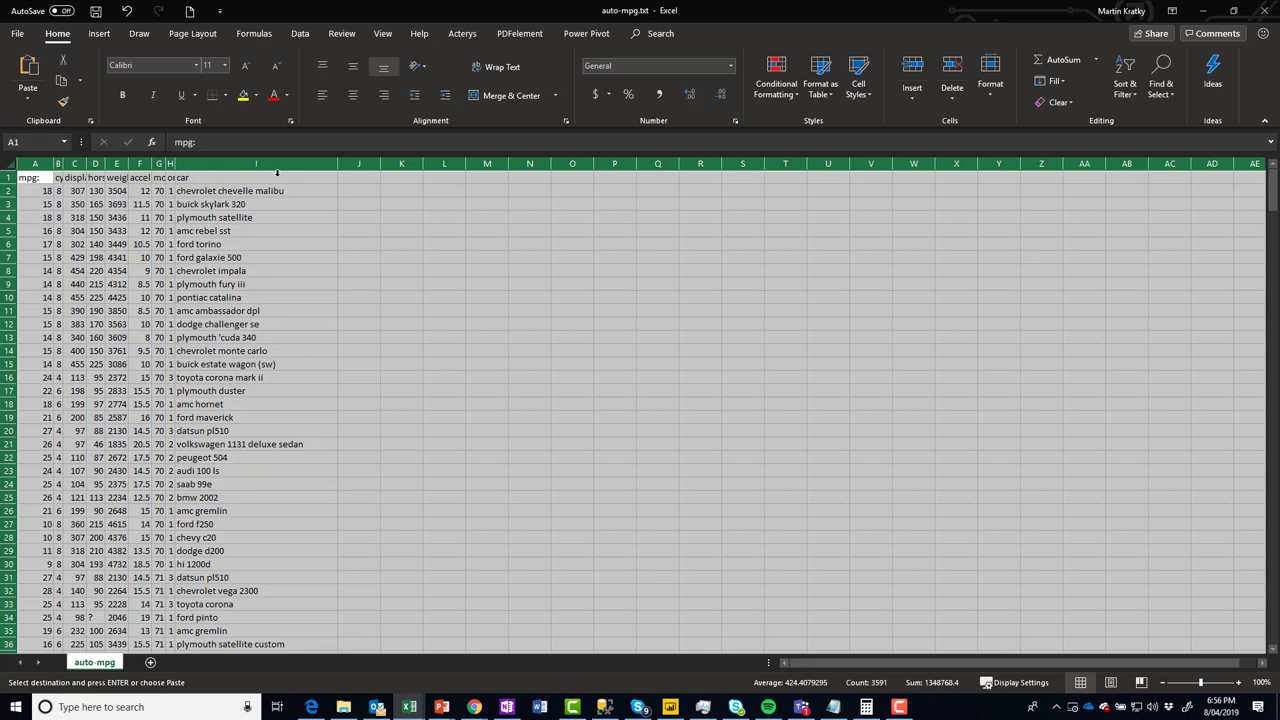
{"action": "left_click_drag", "start_coordinate": [338, 163], "coordinate": [338, 163]}
{"action": "double_click", "coordinate": [338, 163]}
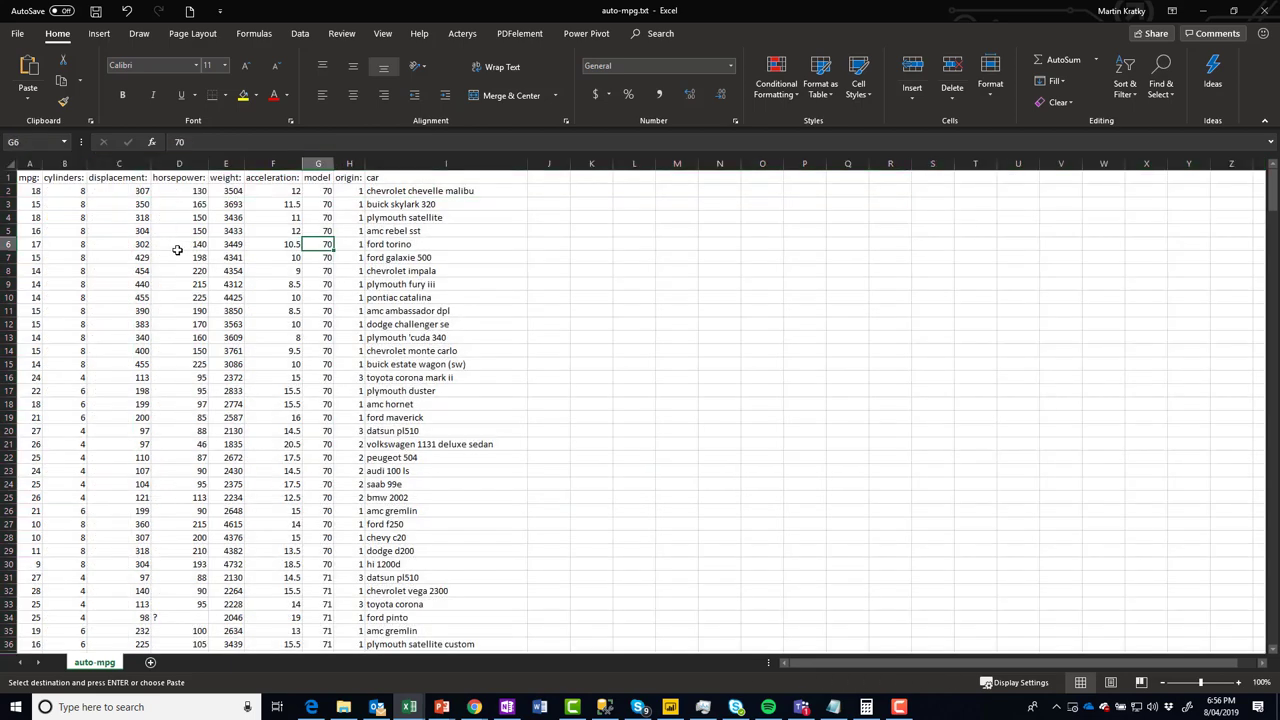
- Remove the trailing colons from the headers in A1, C1 and D1 so they read mpg, displacement and horsepower
{"action": "left_click", "coordinate": [208, 142]}
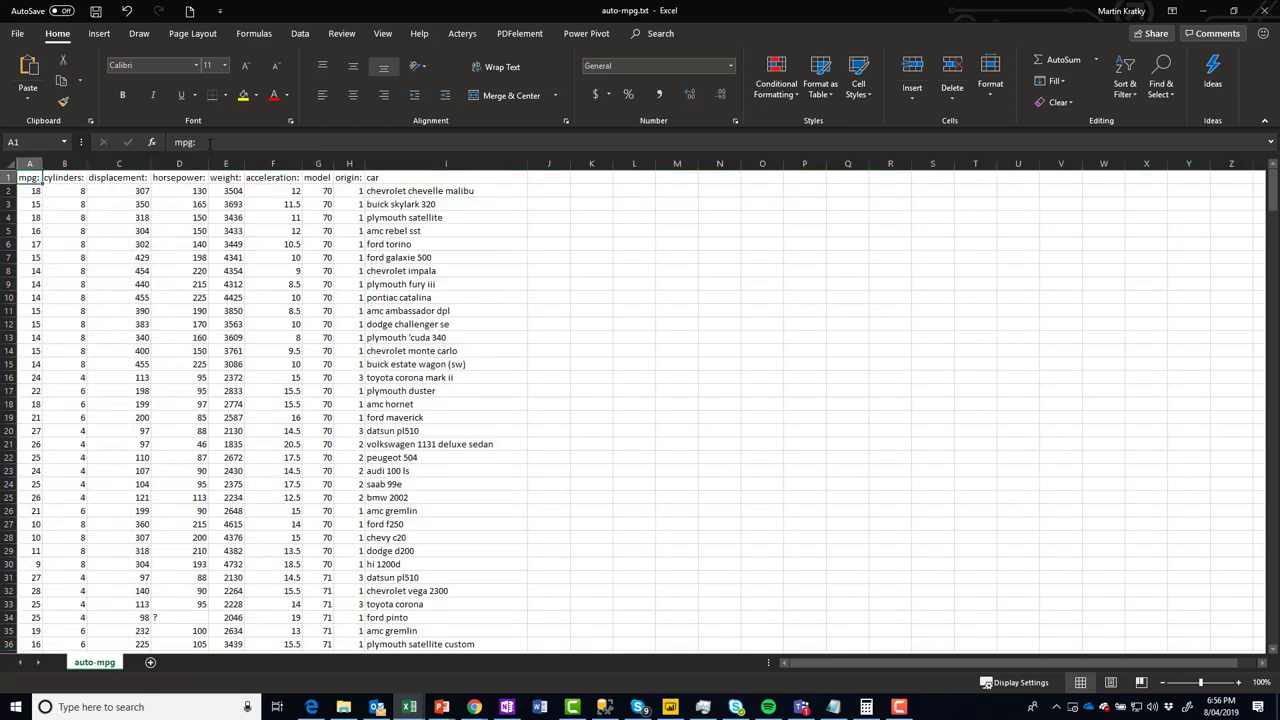
{"action": "key", "text": "Return"}
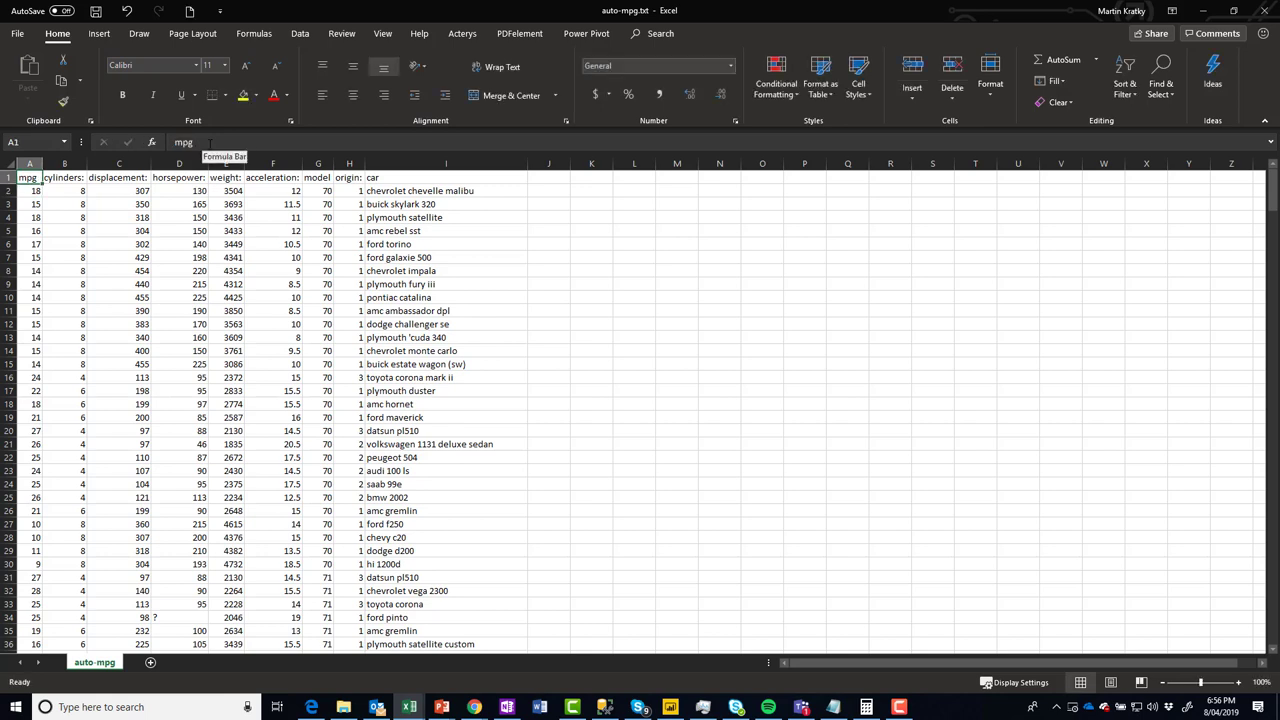
{"action": "key", "text": "Right"}
{"action": "key", "text": "Right"}
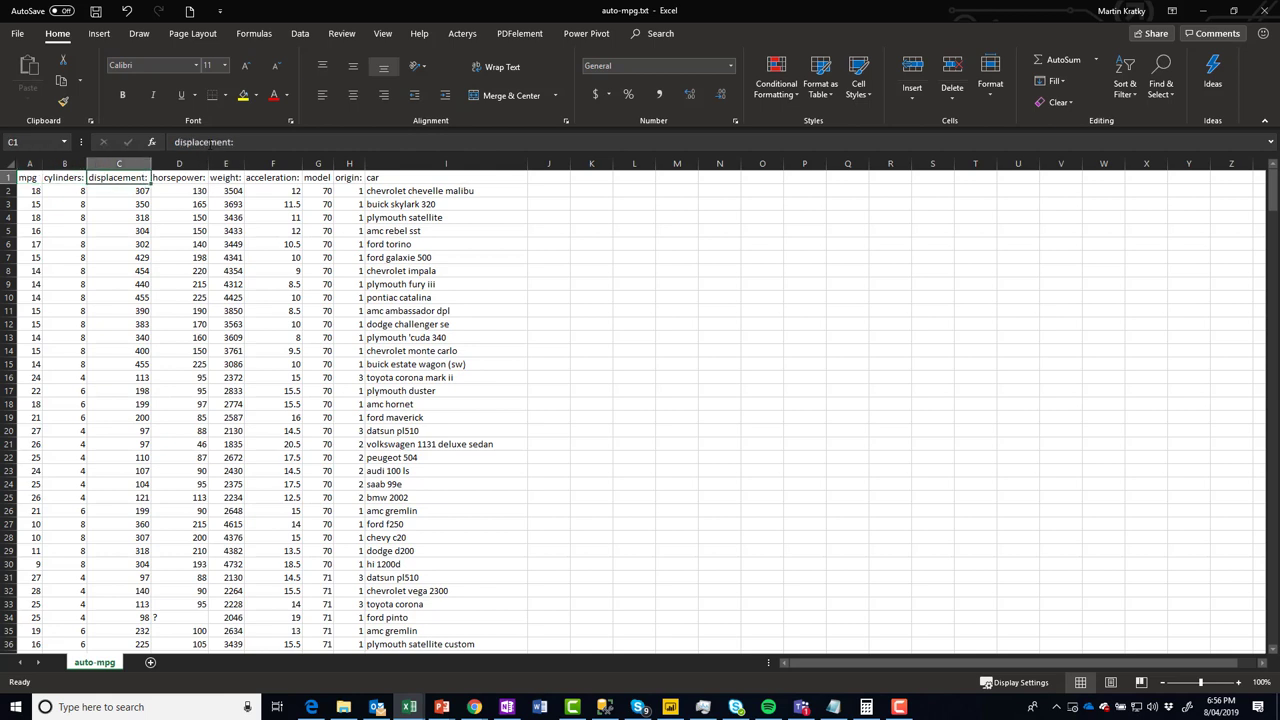
{"action": "left_click", "coordinate": [269, 143]}
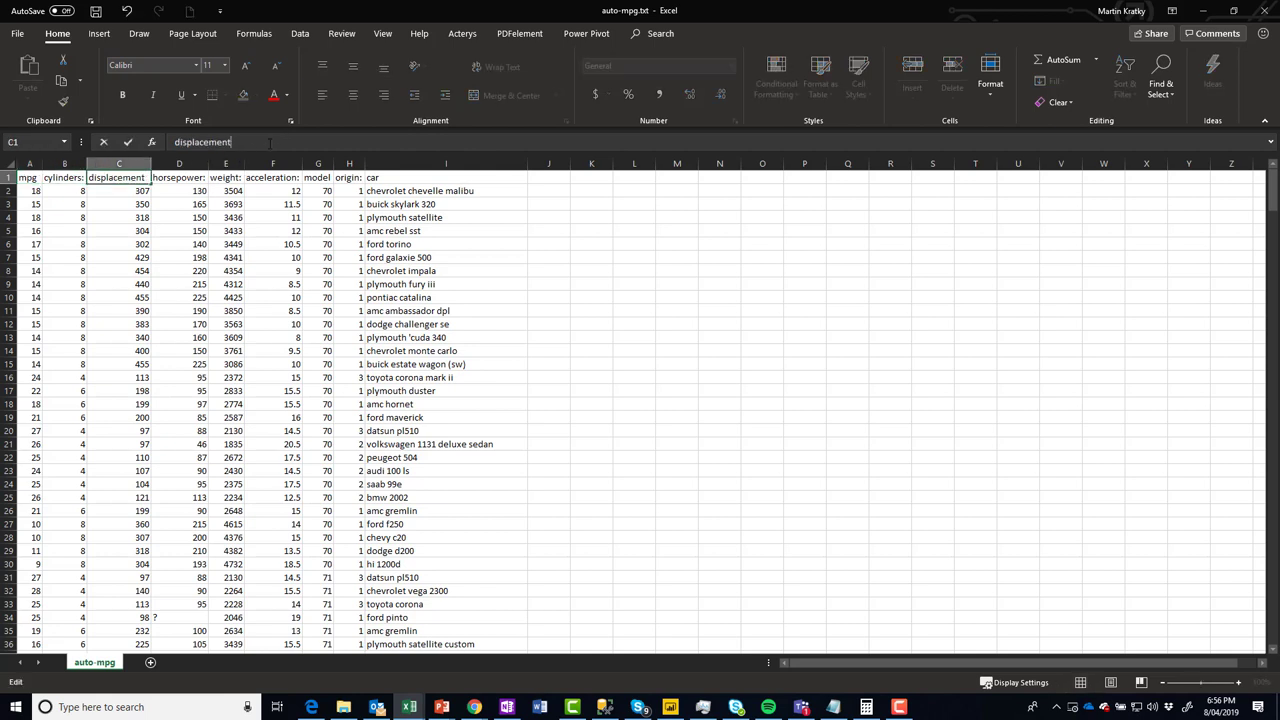
{"action": "key", "text": "Return"}
{"action": "key", "text": "Up"}
{"action": "key", "text": "Right"}
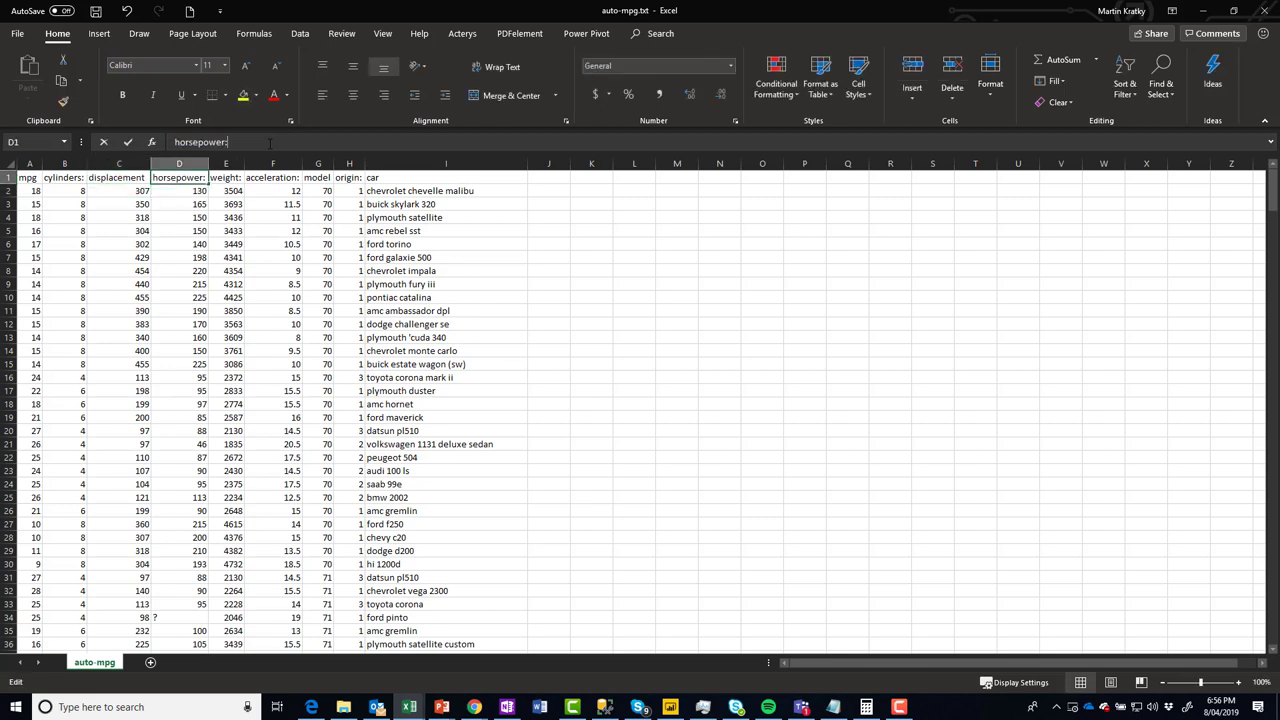
{"action": "key", "text": "BackSpace"}
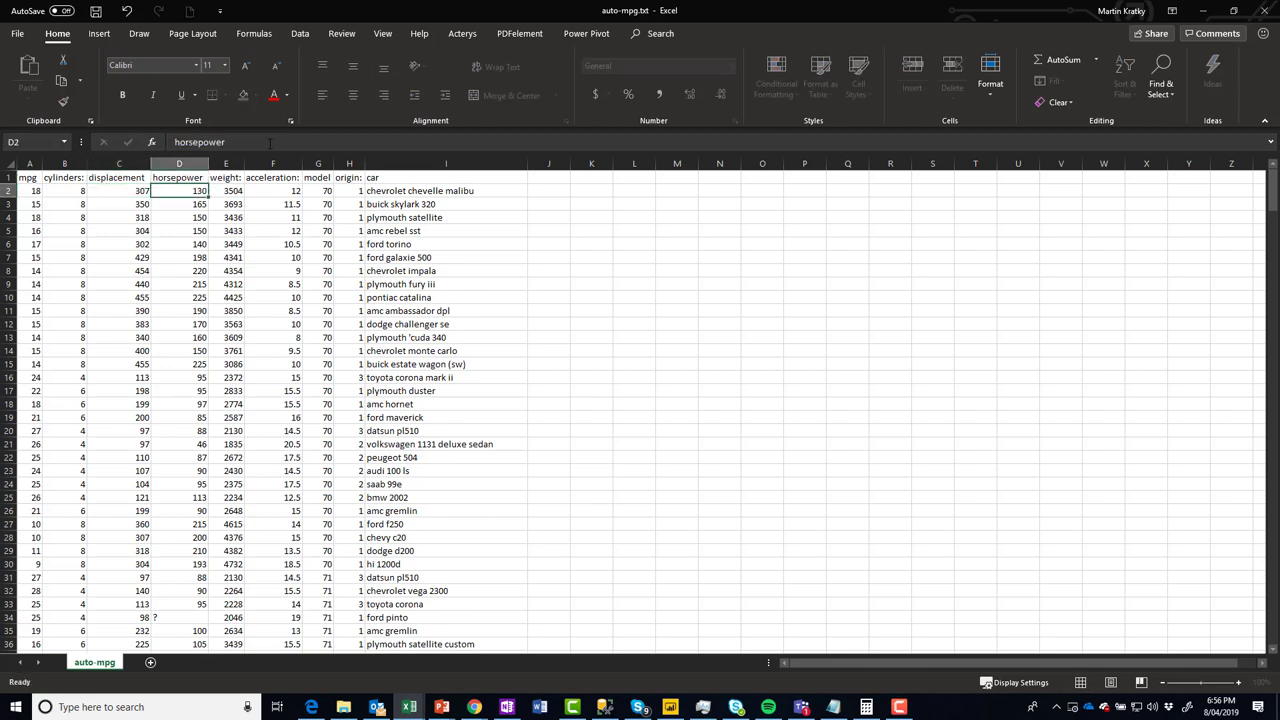
- Remove the trailing colons from the headers in E1 and F1 so they read weight and acceleration
{"action": "key", "text": "Tab"}
{"action": "left_click", "coordinate": [269, 143]}
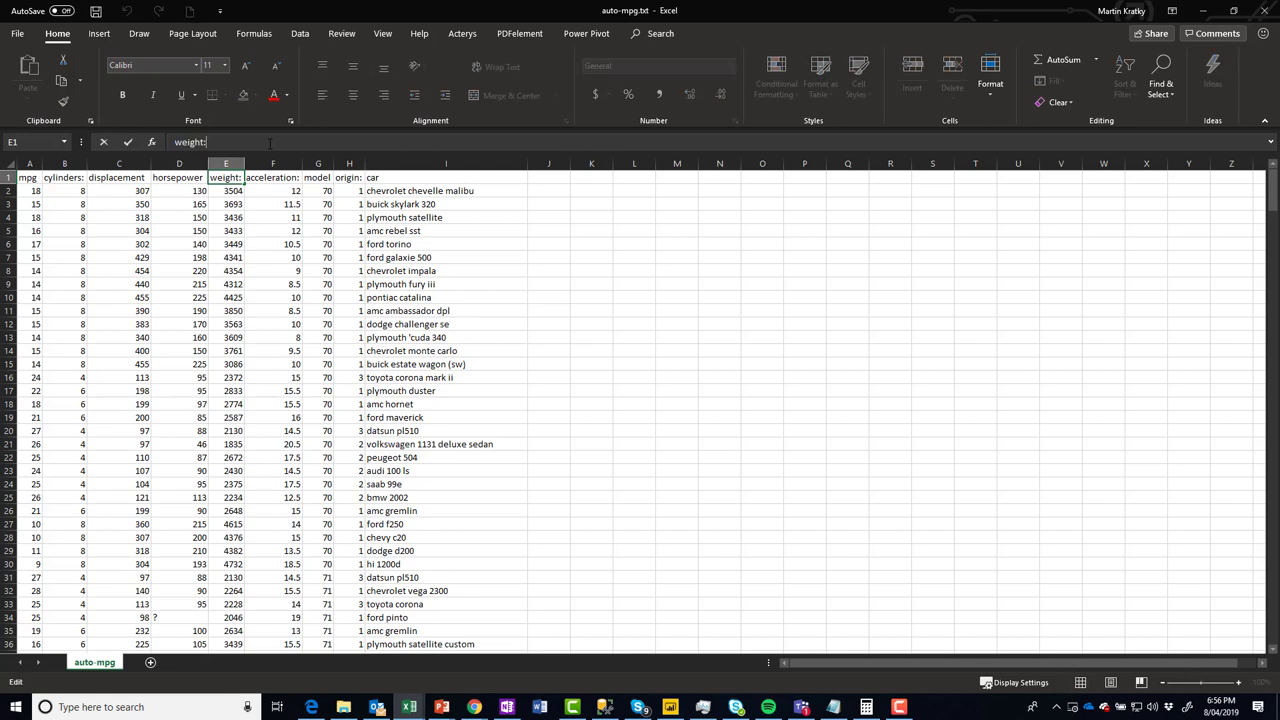
{"action": "key", "text": "Tab"}
{"action": "key", "text": "Tab"}
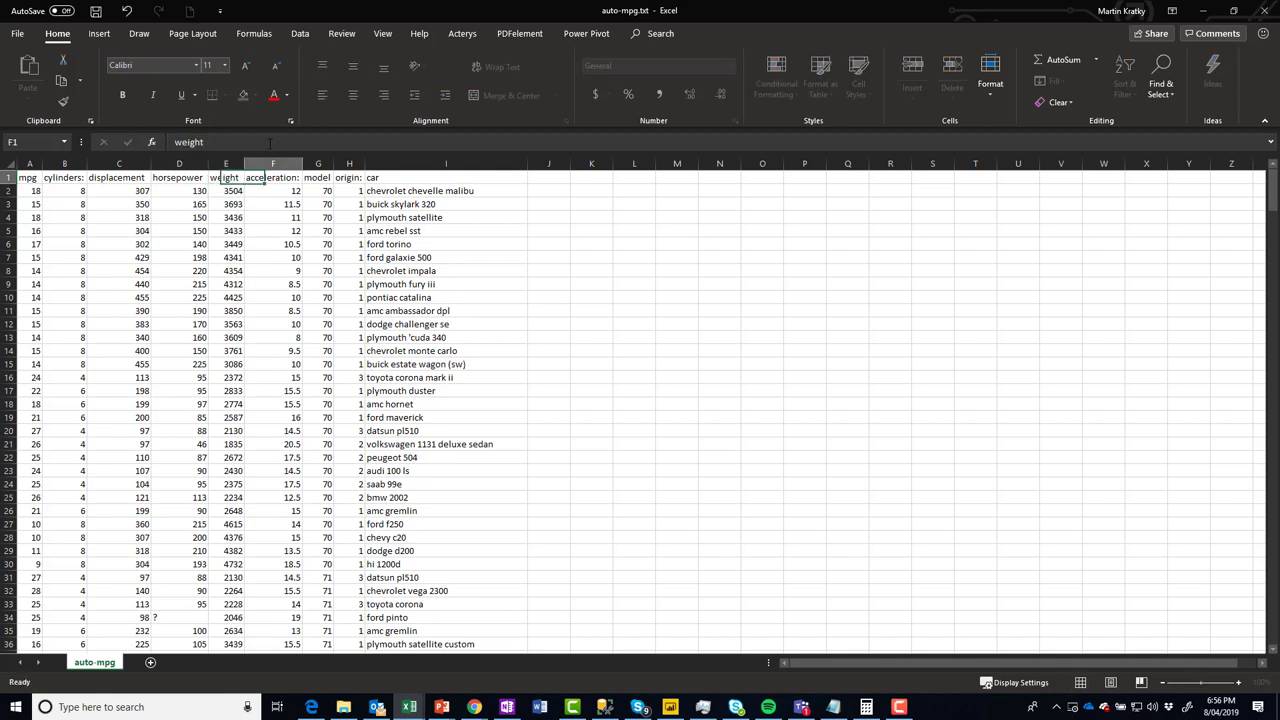
{"action": "left_click", "coordinate": [269, 143]}
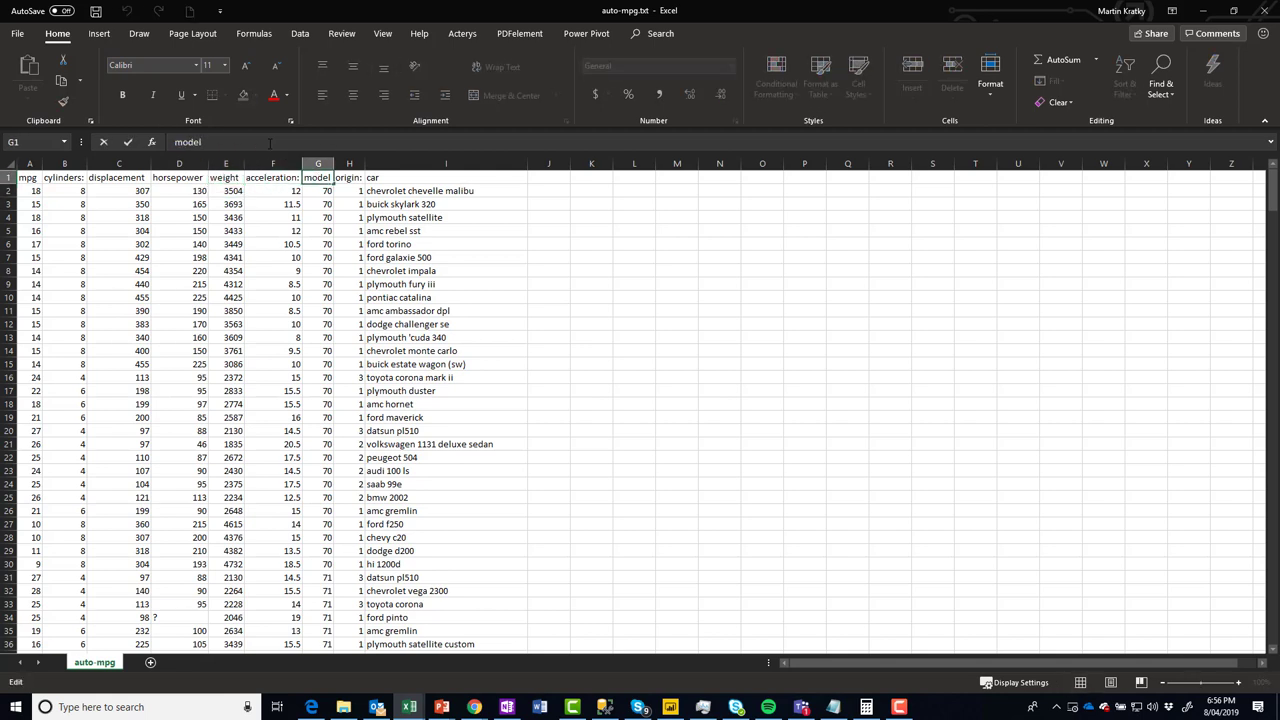
{"action": "key", "text": "shift+Tab"}
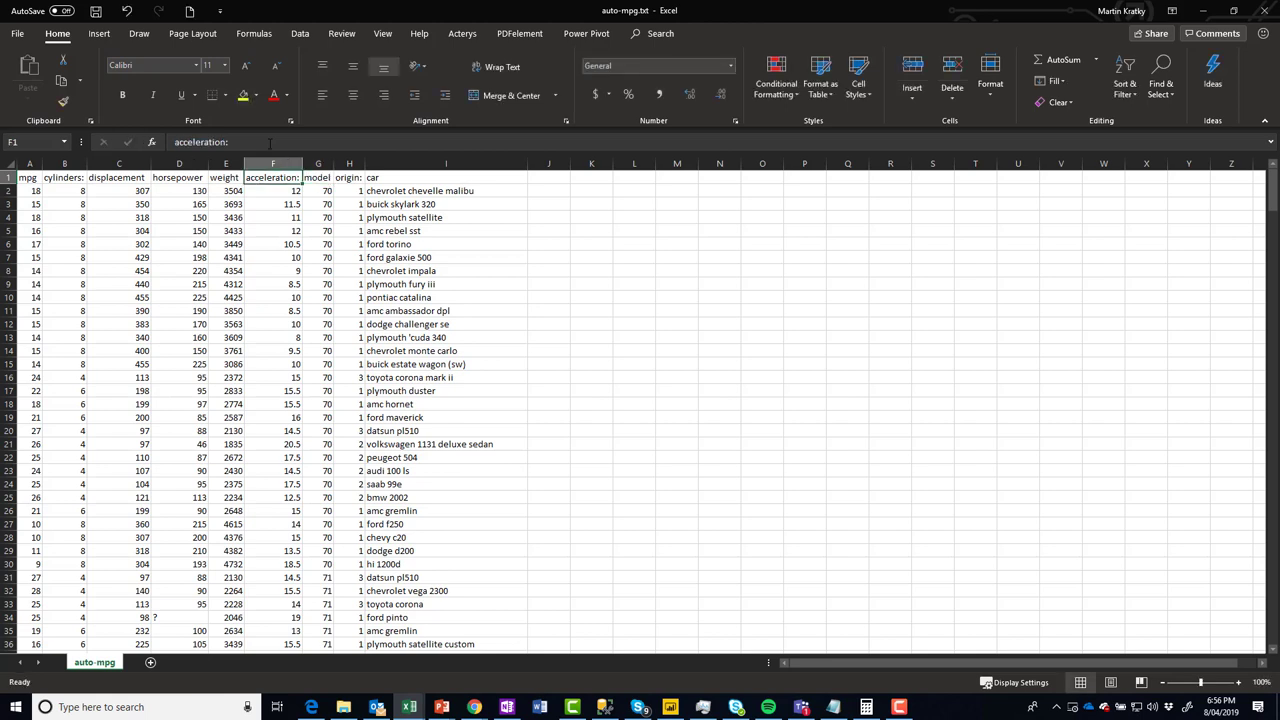
{"action": "left_click", "coordinate": [269, 143]}
{"action": "key", "text": "Return"}
{"action": "key", "text": "Up"}
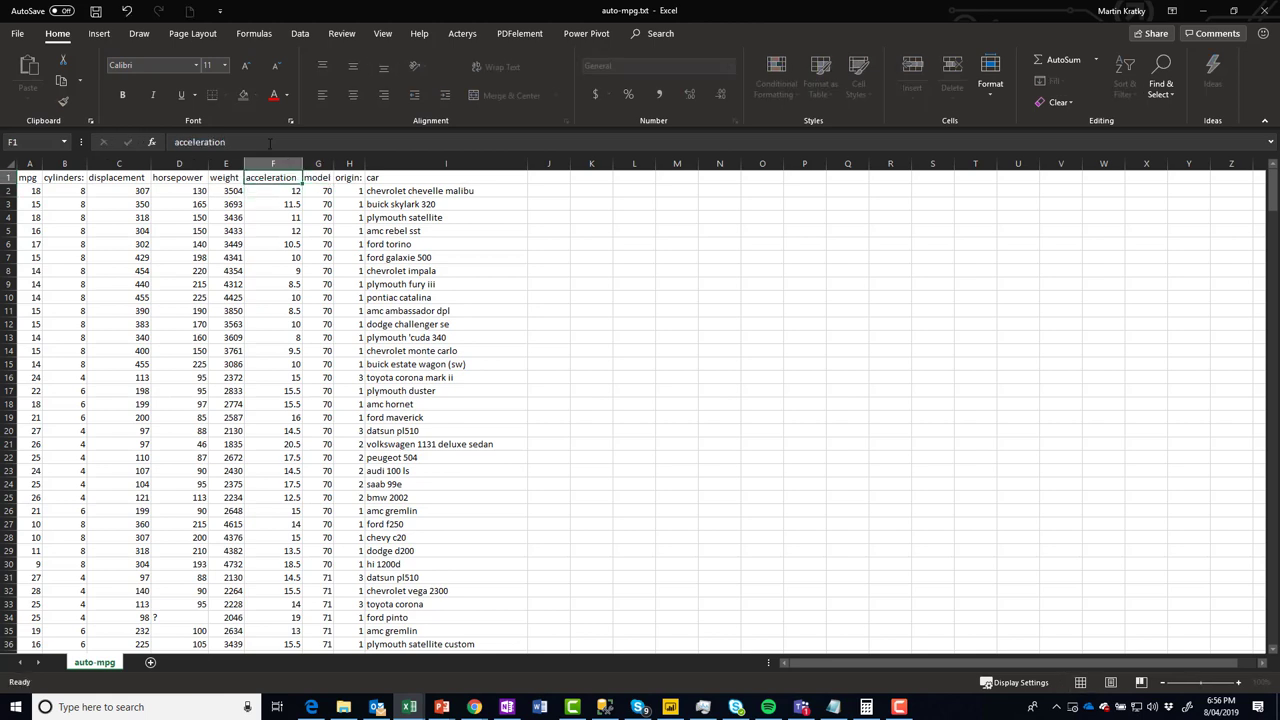
- Widen column H and remove the trailing colon from its header in H1 so it reads origin
{"action": "key", "text": "Tab"}
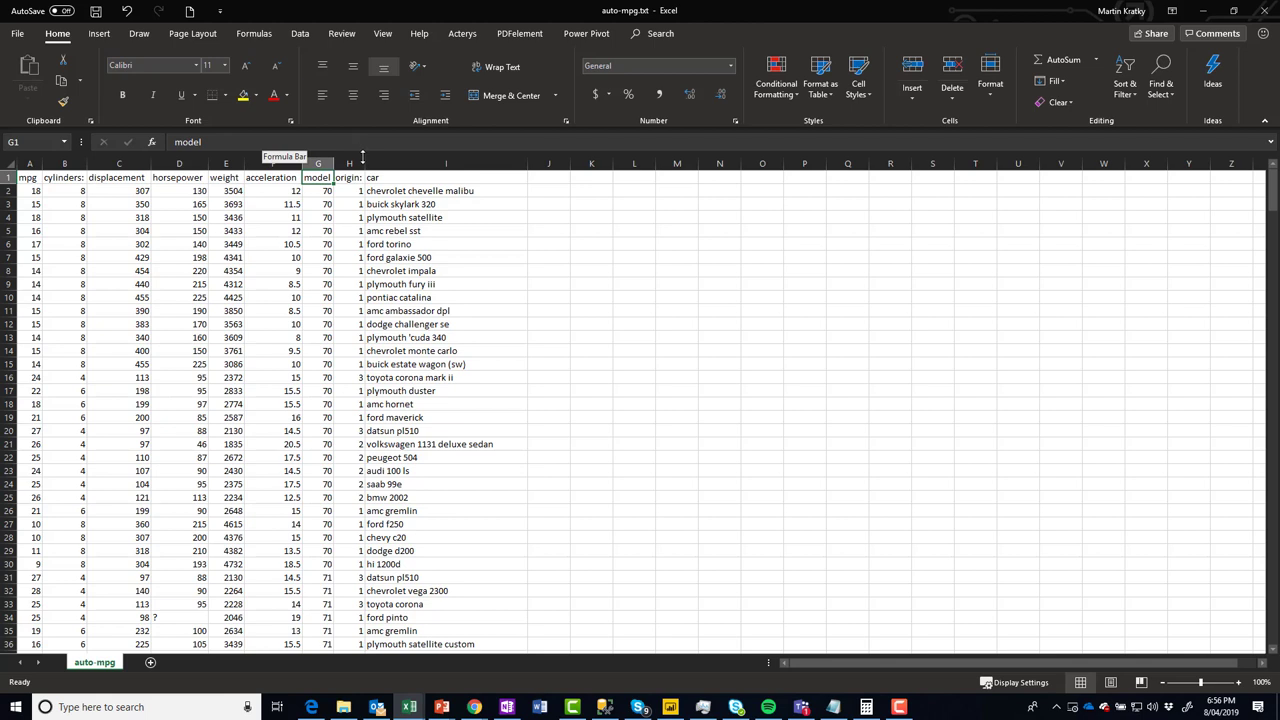
{"action": "left_click_drag", "start_coordinate": [362, 163], "coordinate": [405, 163]}
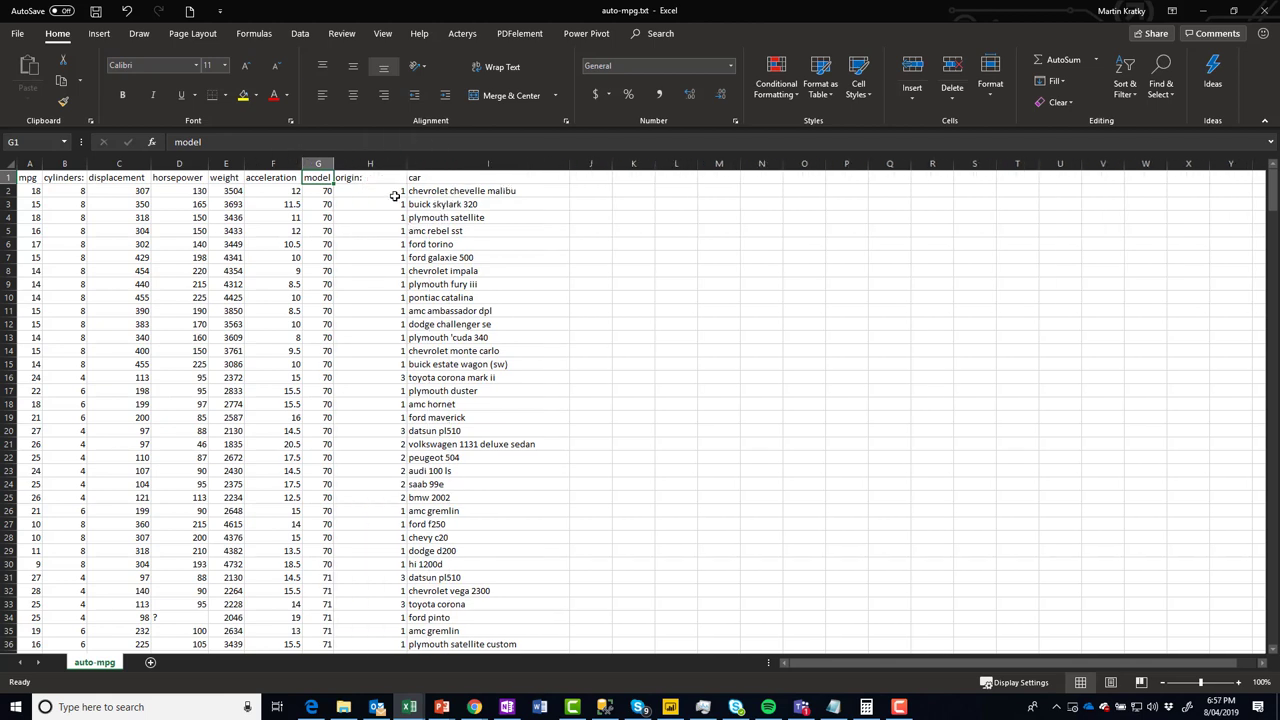
{"action": "left_click", "coordinate": [395, 196]}
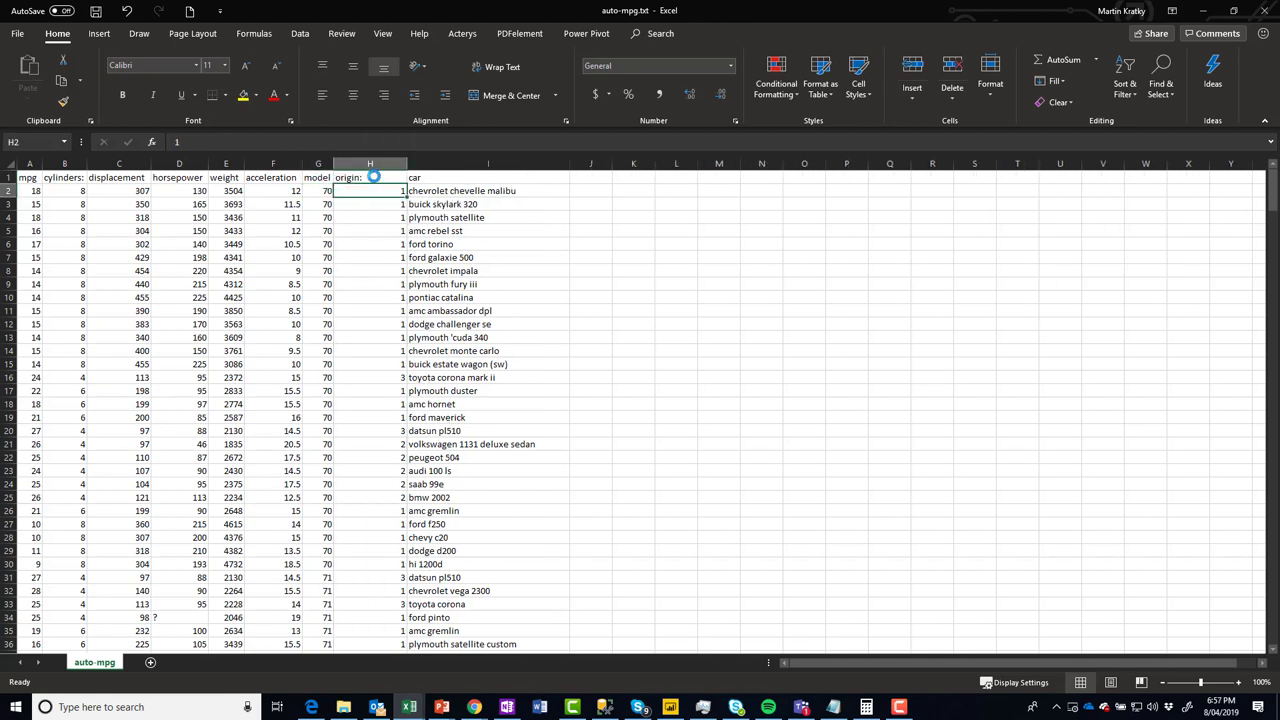
{"action": "left_click", "coordinate": [372, 177]}
{"action": "left_click", "coordinate": [269, 141]}
{"action": "key", "text": "BackSpace"}
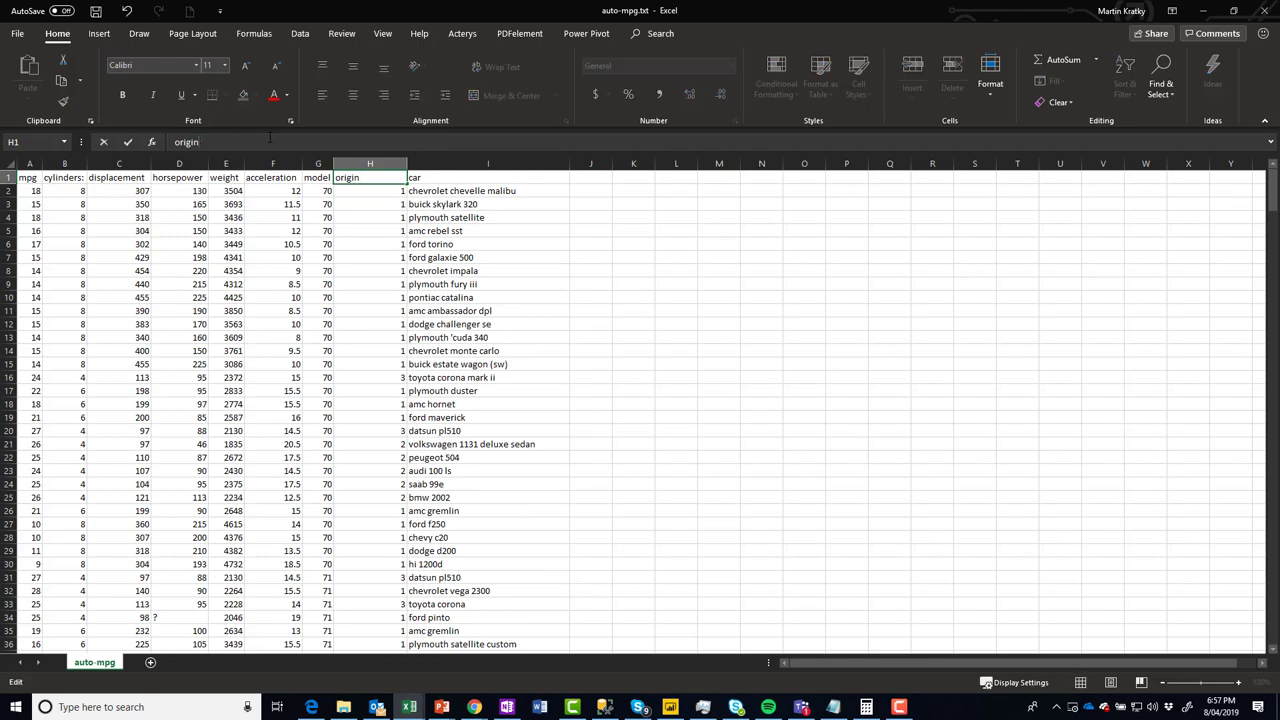
{"action": "left_click", "coordinate": [330, 216]}
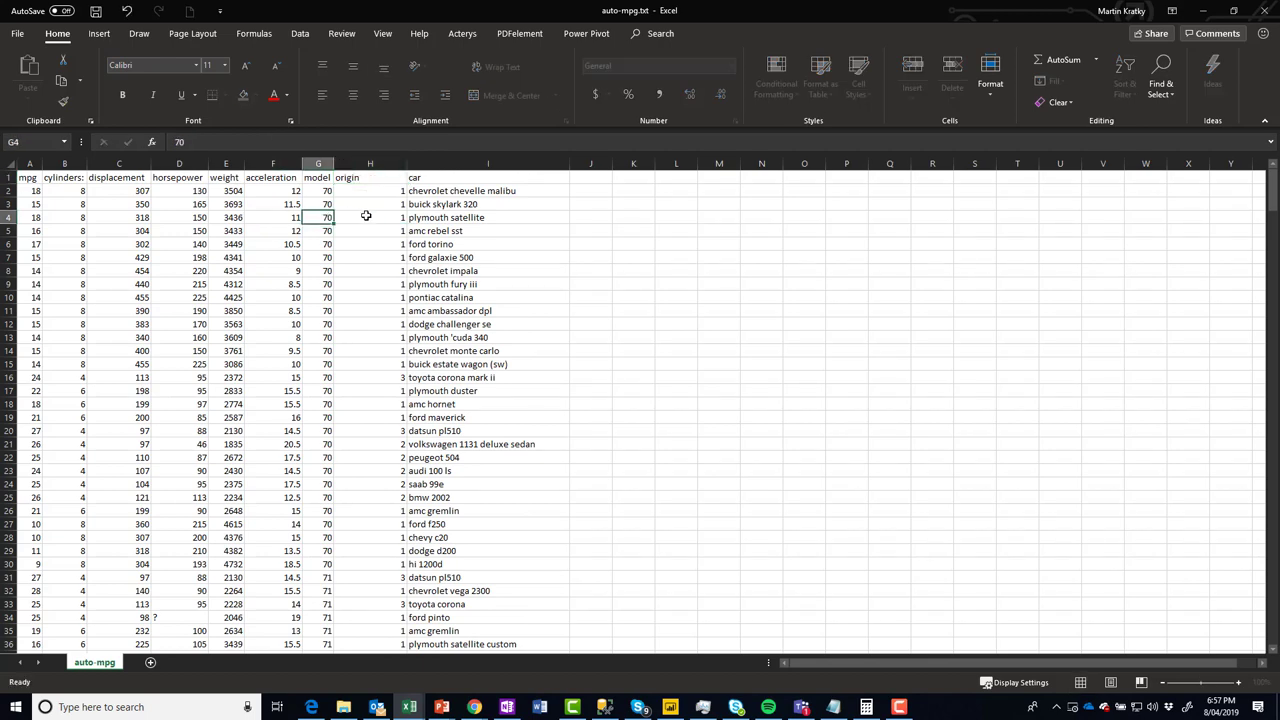
- Compare the model and origin columns with the attribute descriptions for origin and car name in auto-mpg names.txt
{"action": "scroll", "coordinate": [356, 308], "scroll_direction": "down", "scroll_amount": 4}
{"action": "scroll", "coordinate": [356, 304], "scroll_direction": "up", "scroll_amount": 4}
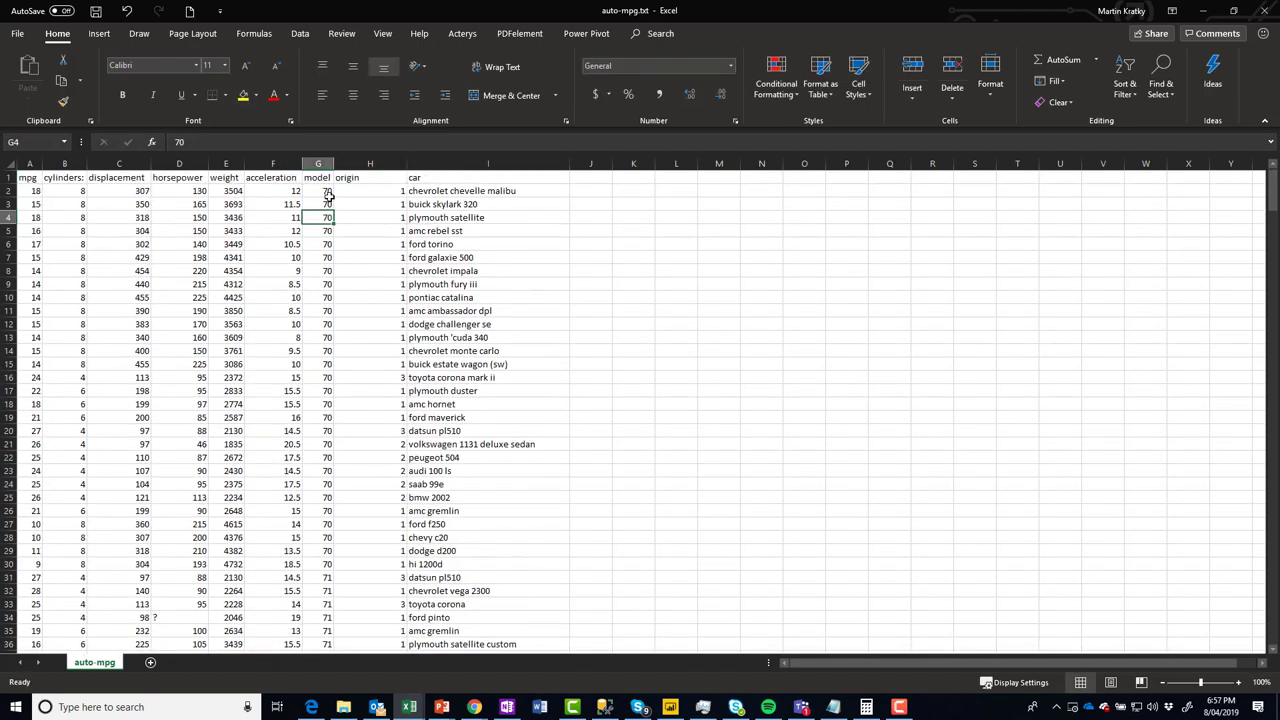
{"action": "mouse_move", "coordinate": [329, 198]}
{"action": "left_mouse_down"}
{"action": "mouse_move", "coordinate": [330, 222]}
{"action": "mouse_move", "coordinate": [395, 285]}
{"action": "mouse_move", "coordinate": [330, 204]}
{"action": "left_mouse_up"}
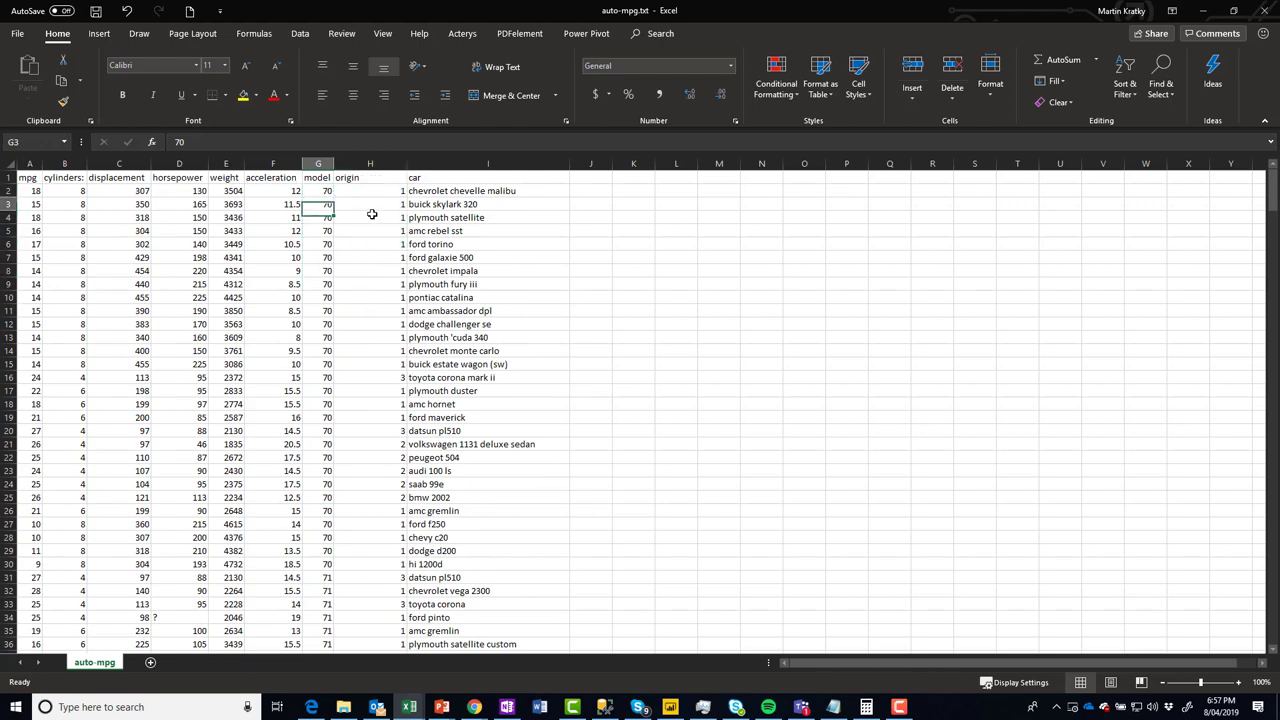
{"action": "key", "text": "alt+Tab"}
{"action": "scroll", "coordinate": [320, 363], "scroll_direction": "up", "scroll_amount": 3}
{"action": "scroll", "coordinate": [330, 358], "scroll_direction": "down", "scroll_amount": 3}
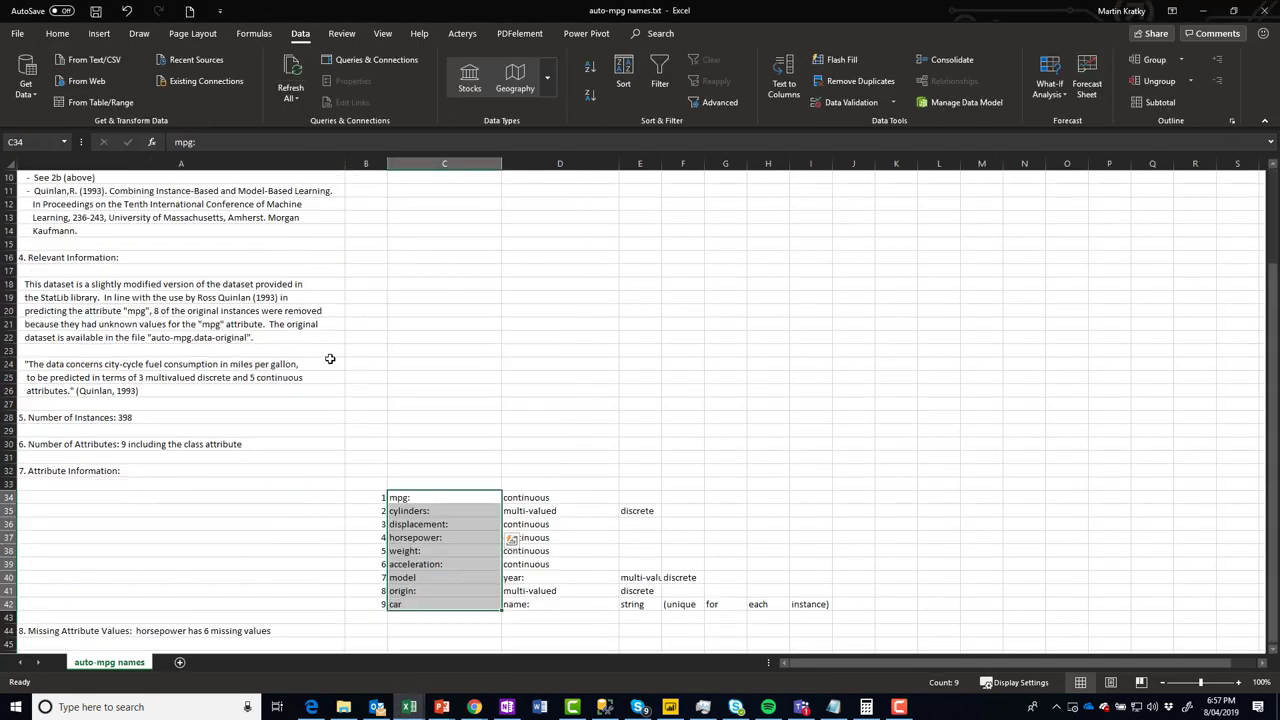
{"action": "scroll", "coordinate": [330, 358], "scroll_direction": "down", "scroll_amount": 2}
{"action": "left_click", "coordinate": [410, 525]}
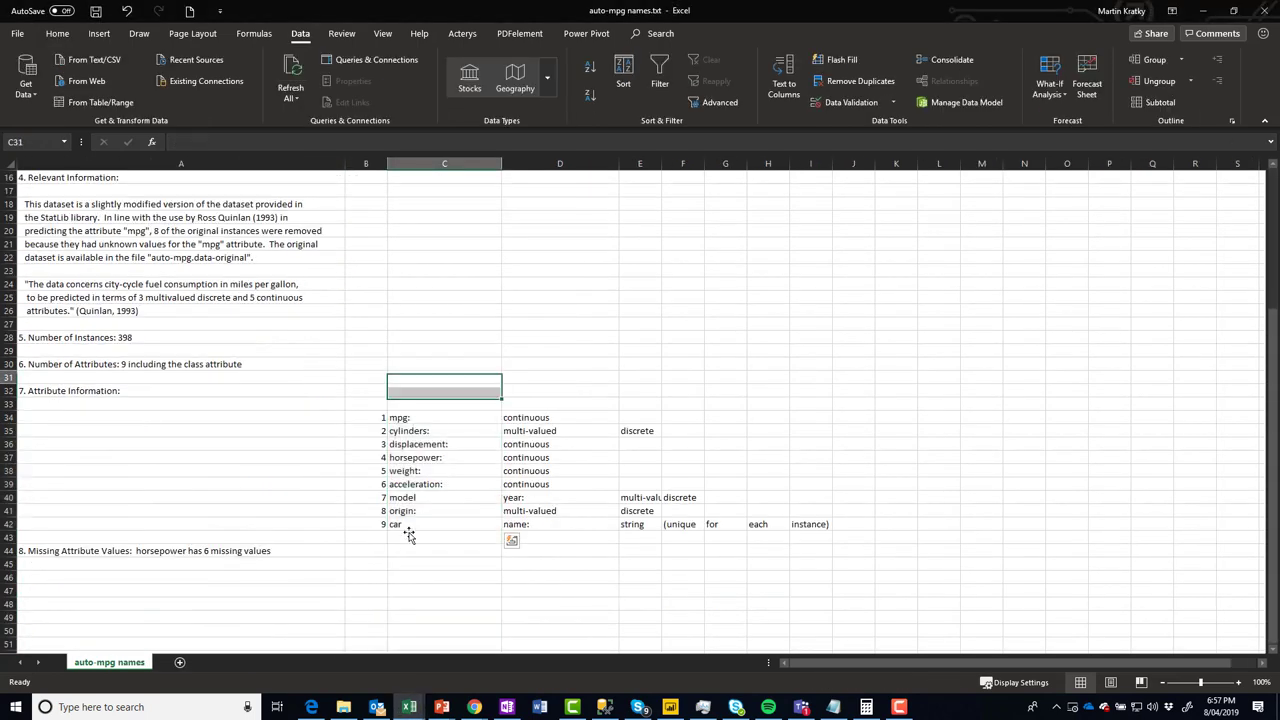
{"action": "left_click", "coordinate": [532, 528]}
{"action": "left_click", "coordinate": [433, 511]}
{"action": "left_click", "coordinate": [556, 511]}
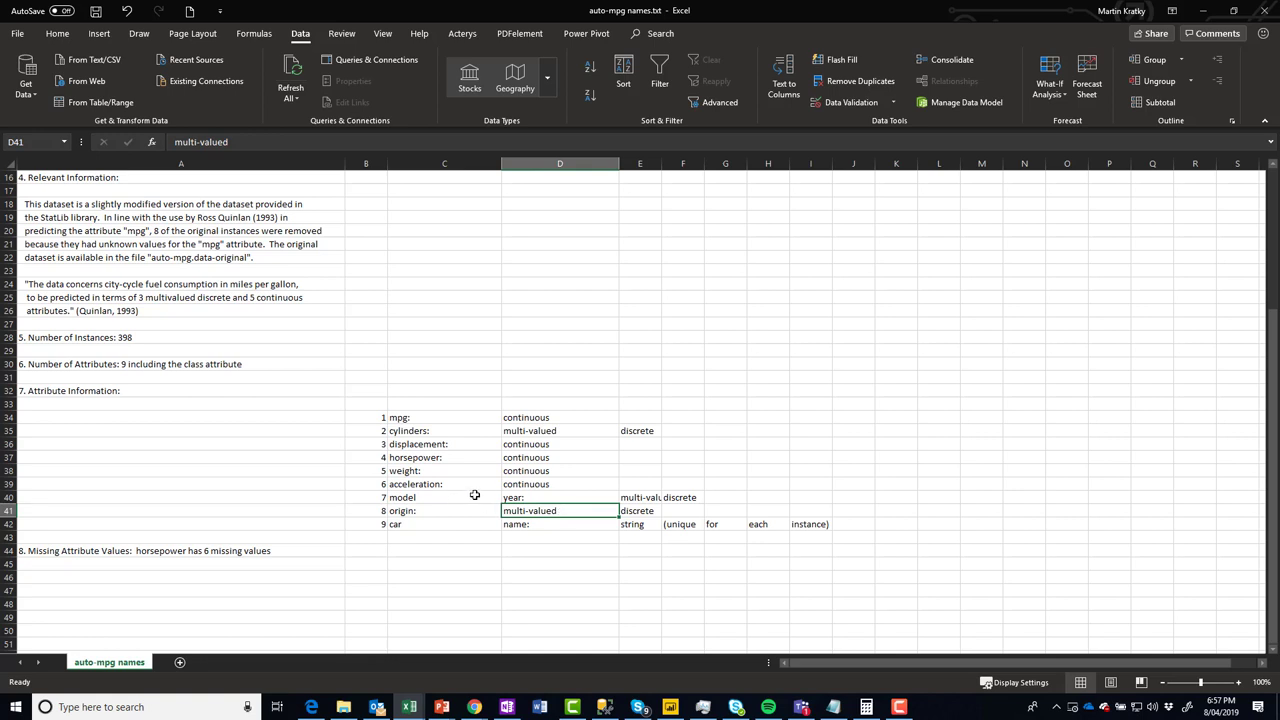
- Check the data types listed for the other attributes and read through the rest of the notes for an explanation of the origin codes
{"action": "left_click", "coordinate": [520, 498]}
{"action": "left_click_drag", "start_coordinate": [527, 485], "coordinate": [530, 444]}
{"action": "left_click", "coordinate": [531, 432]}
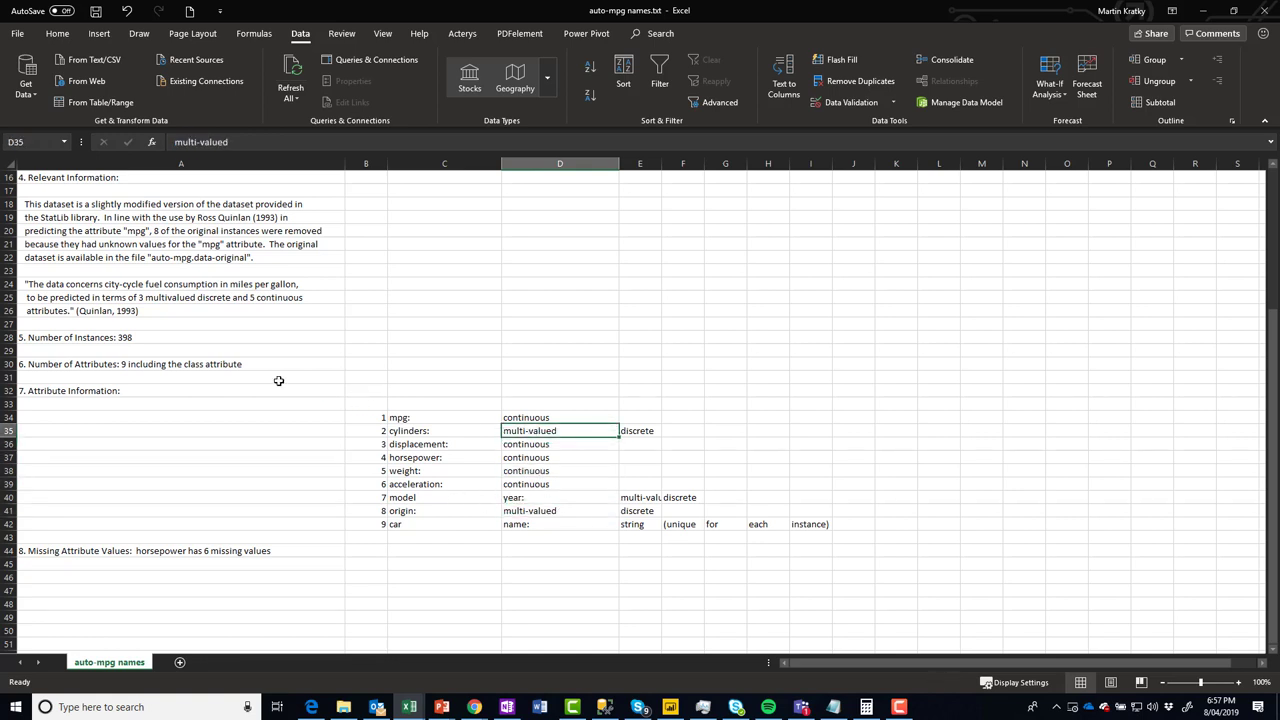
{"action": "scroll", "coordinate": [238, 365], "scroll_direction": "up", "scroll_amount": 1}
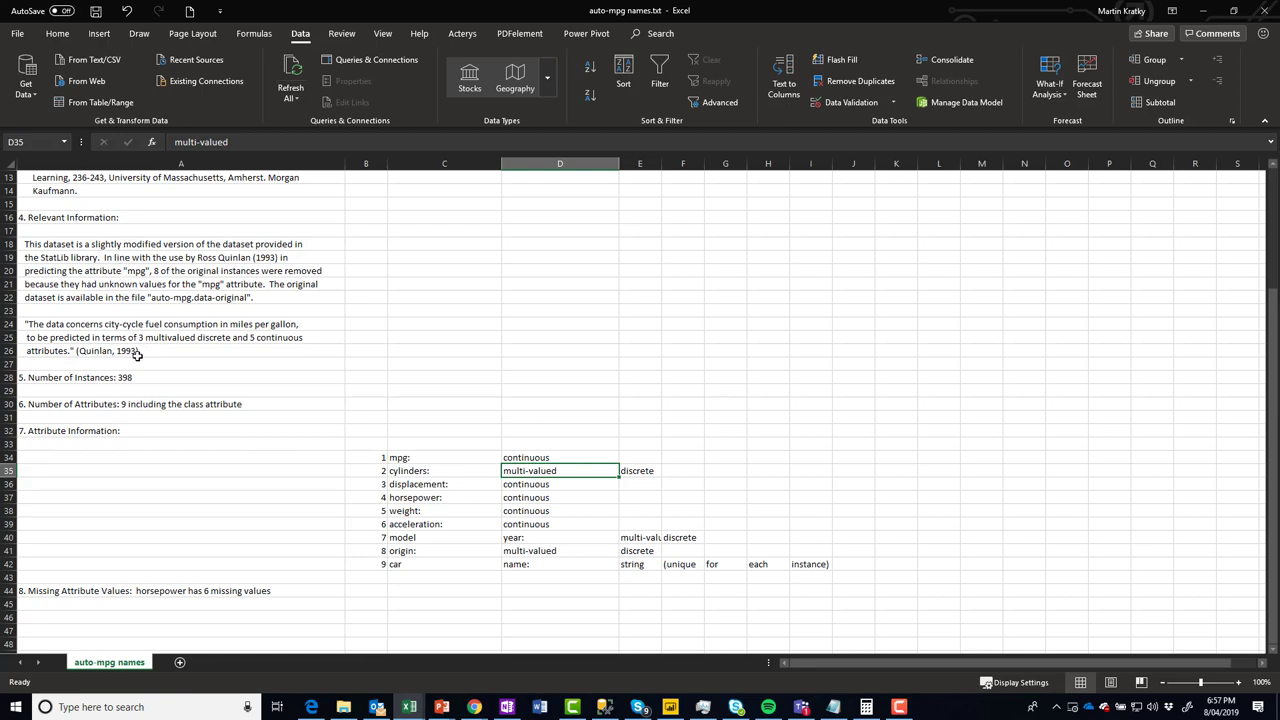
{"action": "scroll", "coordinate": [138, 354], "scroll_direction": "down", "scroll_amount": 7}
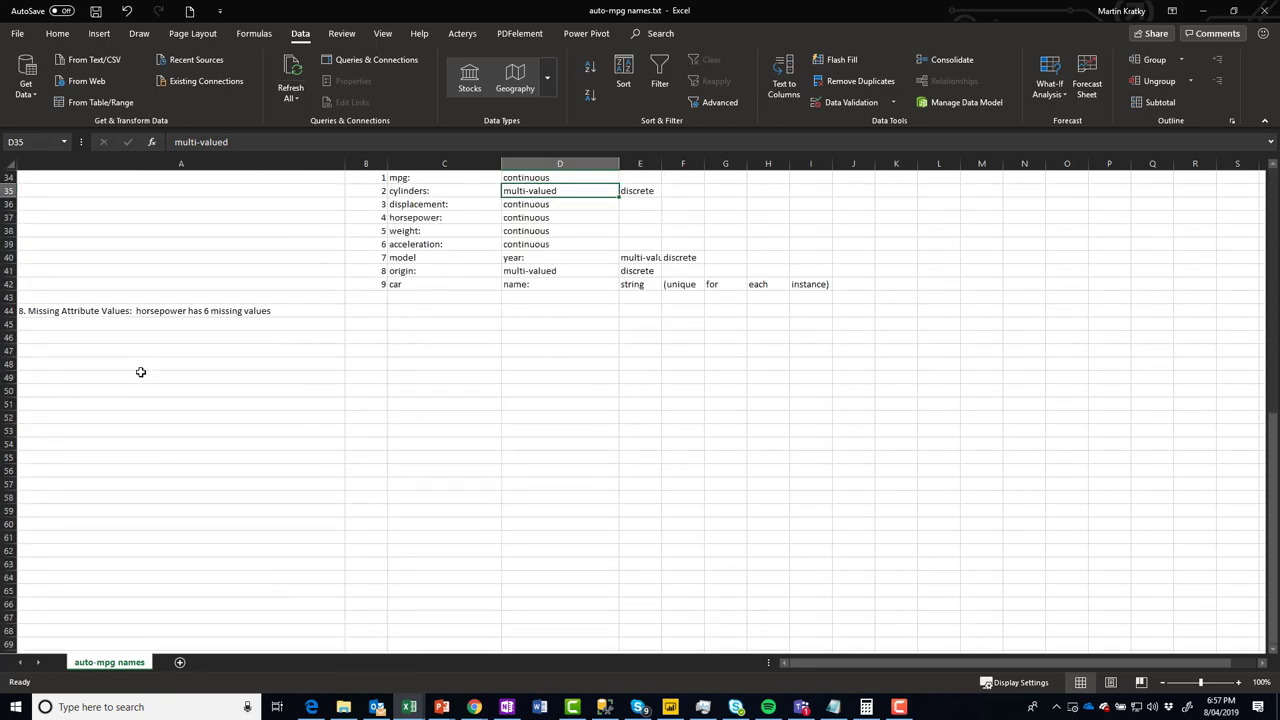
{"action": "scroll", "coordinate": [141, 372], "scroll_direction": "up", "scroll_amount": 11}
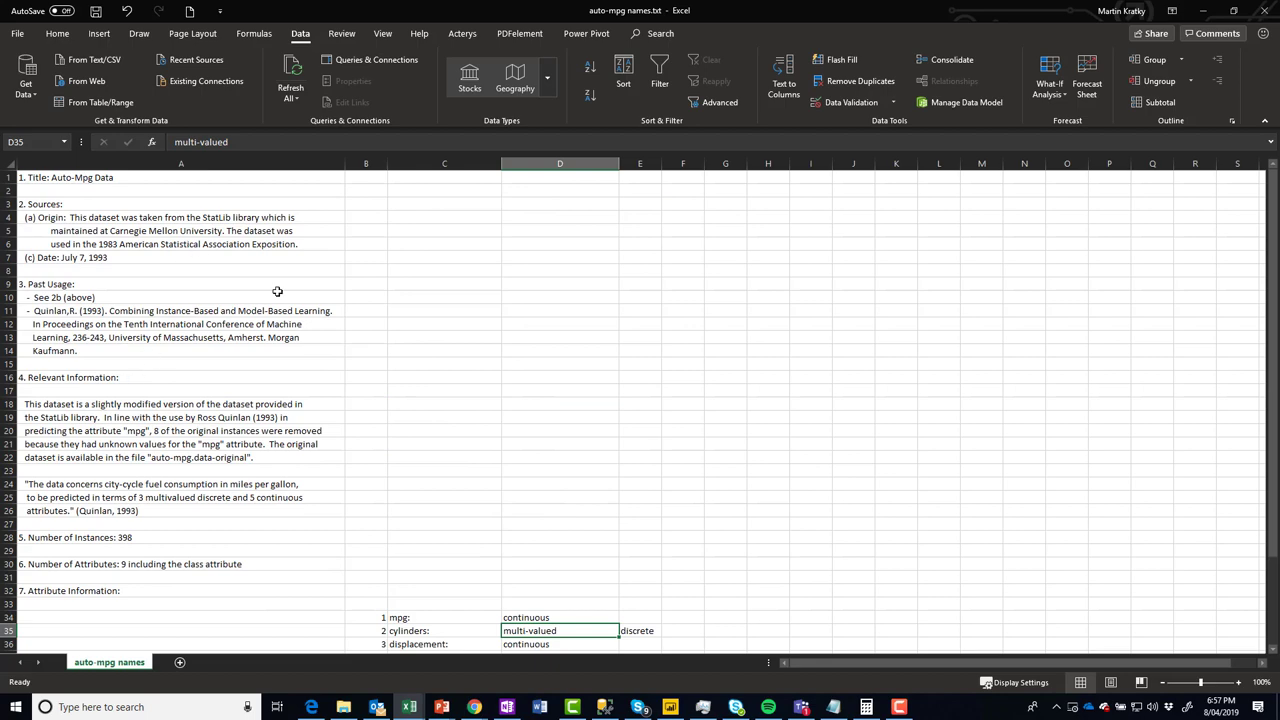
{"action": "scroll", "coordinate": [650, 500], "scroll_direction": "down", "scroll_amount": 10}
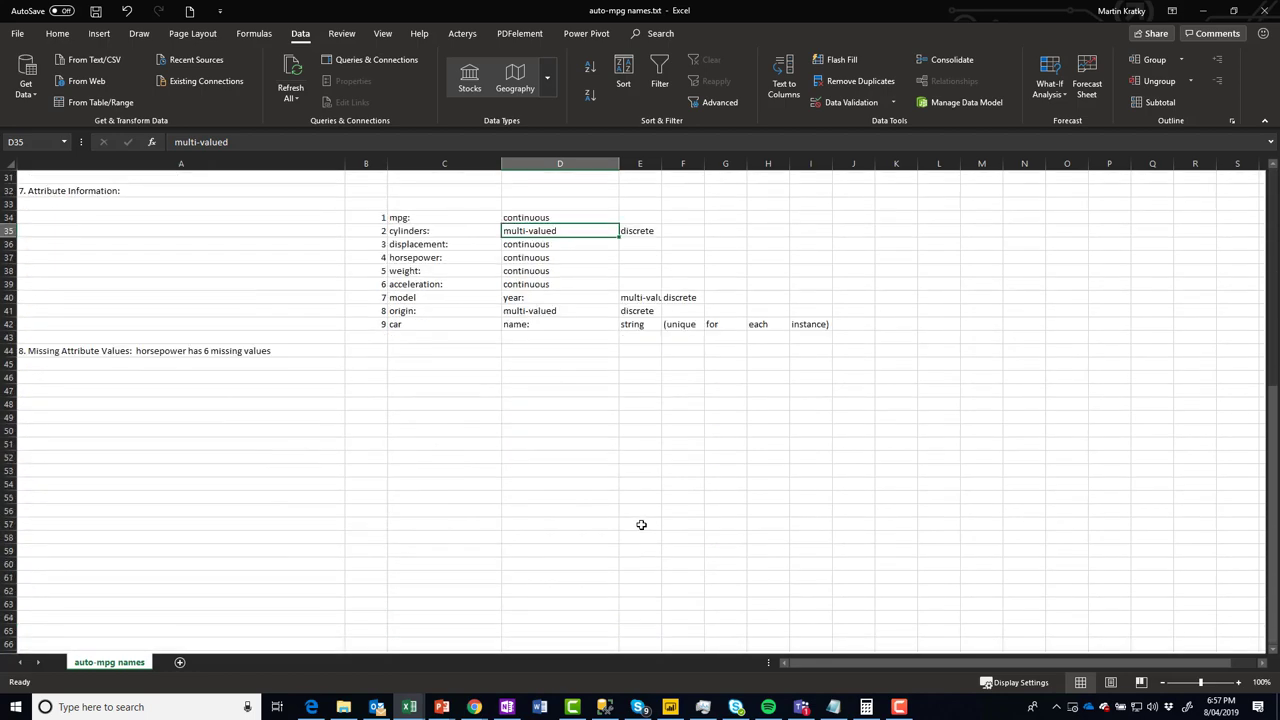
{"action": "scroll", "coordinate": [641, 520], "scroll_direction": "up", "scroll_amount": 10}
- Return to auto-mpg.txt and examine the values in the origin column and the data down to its last row
{"action": "key", "text": "ctrl+Tab"}
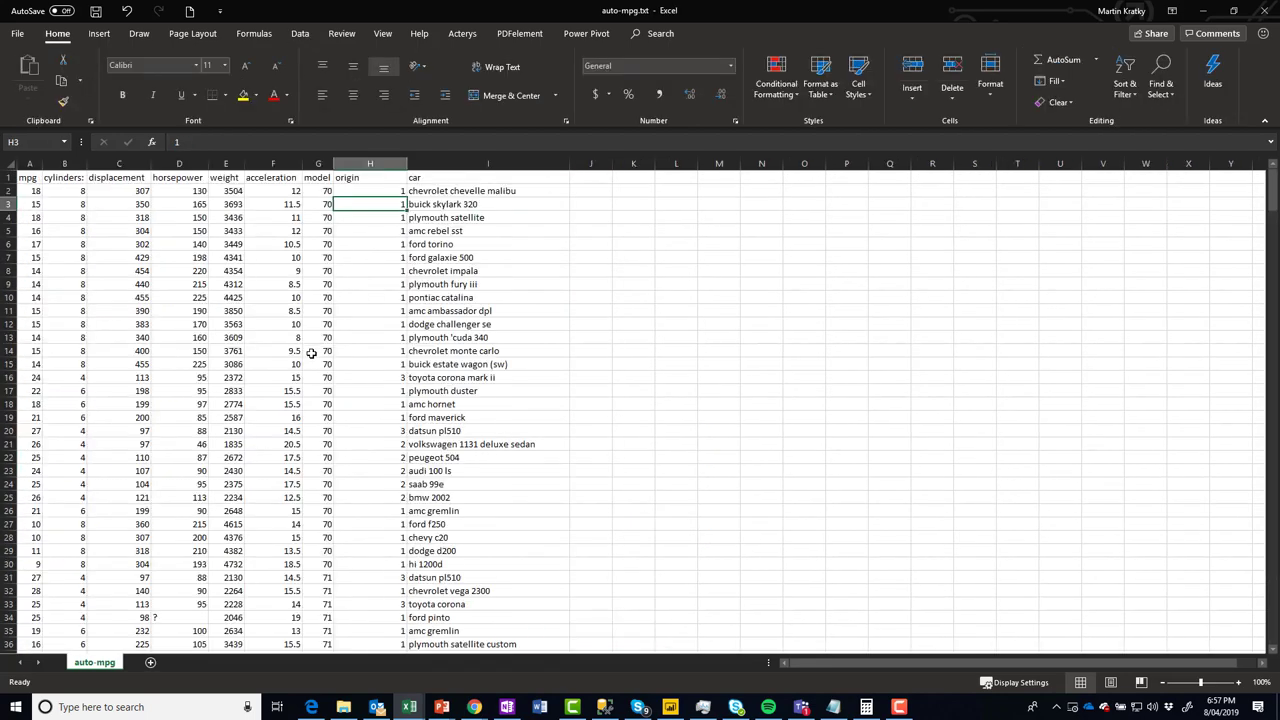
{"action": "left_click", "coordinate": [370, 337]}
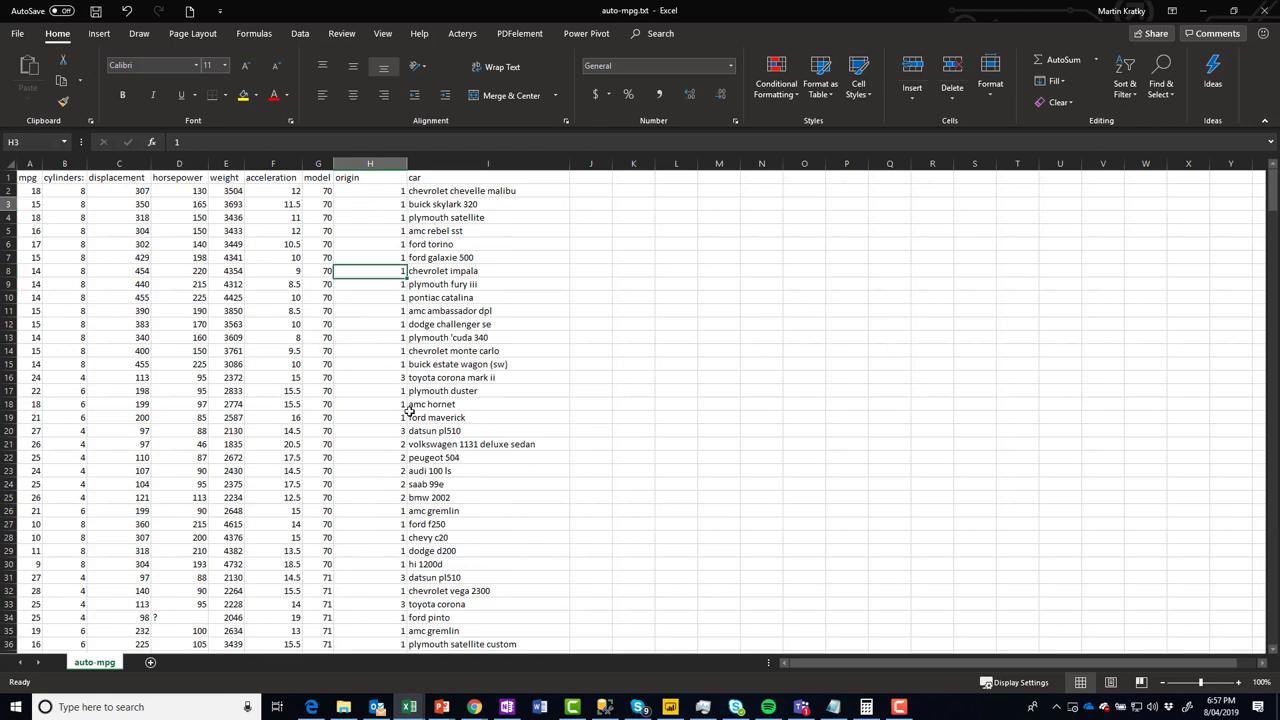
{"action": "left_click_drag", "start_coordinate": [370, 204], "coordinate": [405, 422]}
{"action": "key", "text": "ctrl+Up"}
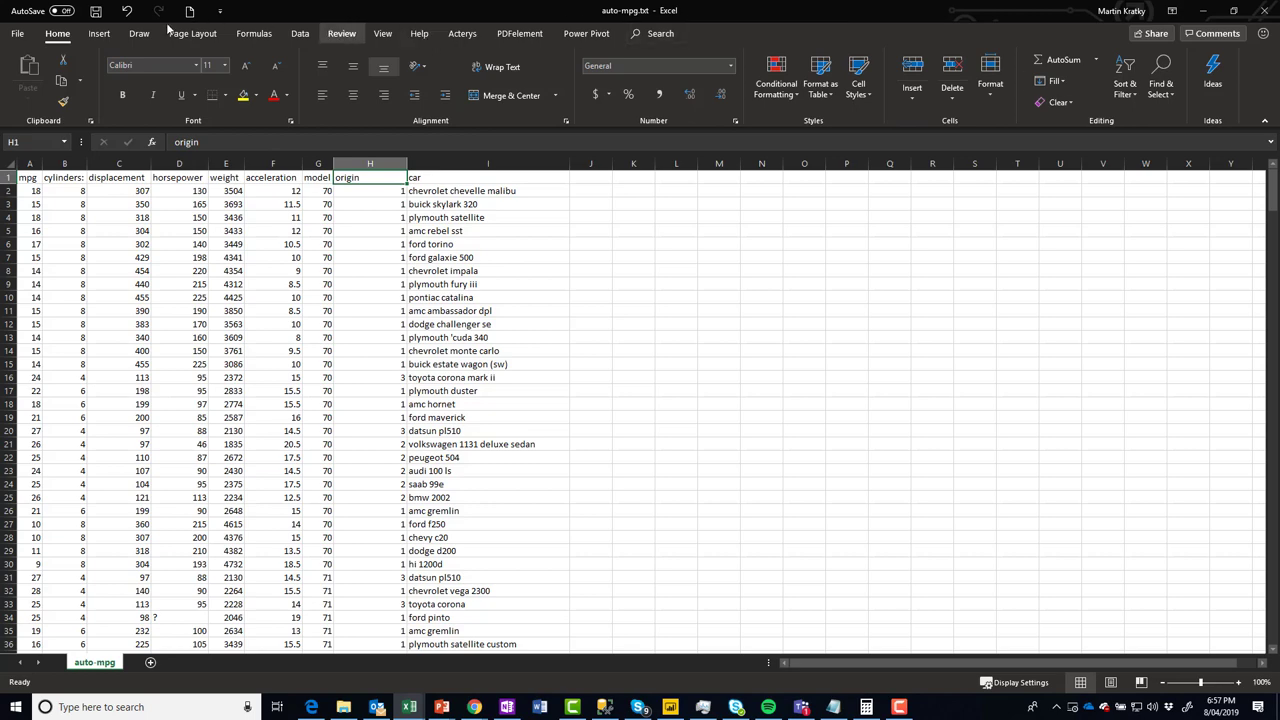
{"action": "left_click", "coordinate": [300, 33]}
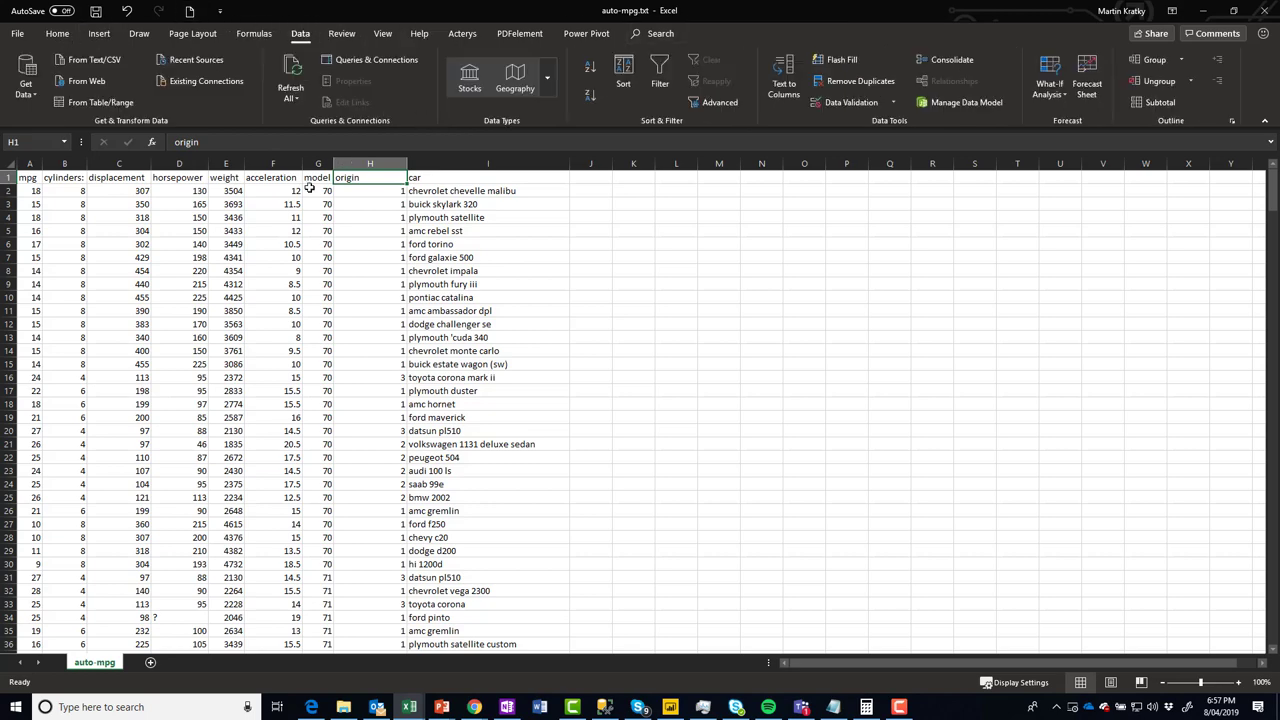
{"action": "left_click", "coordinate": [284, 313]}
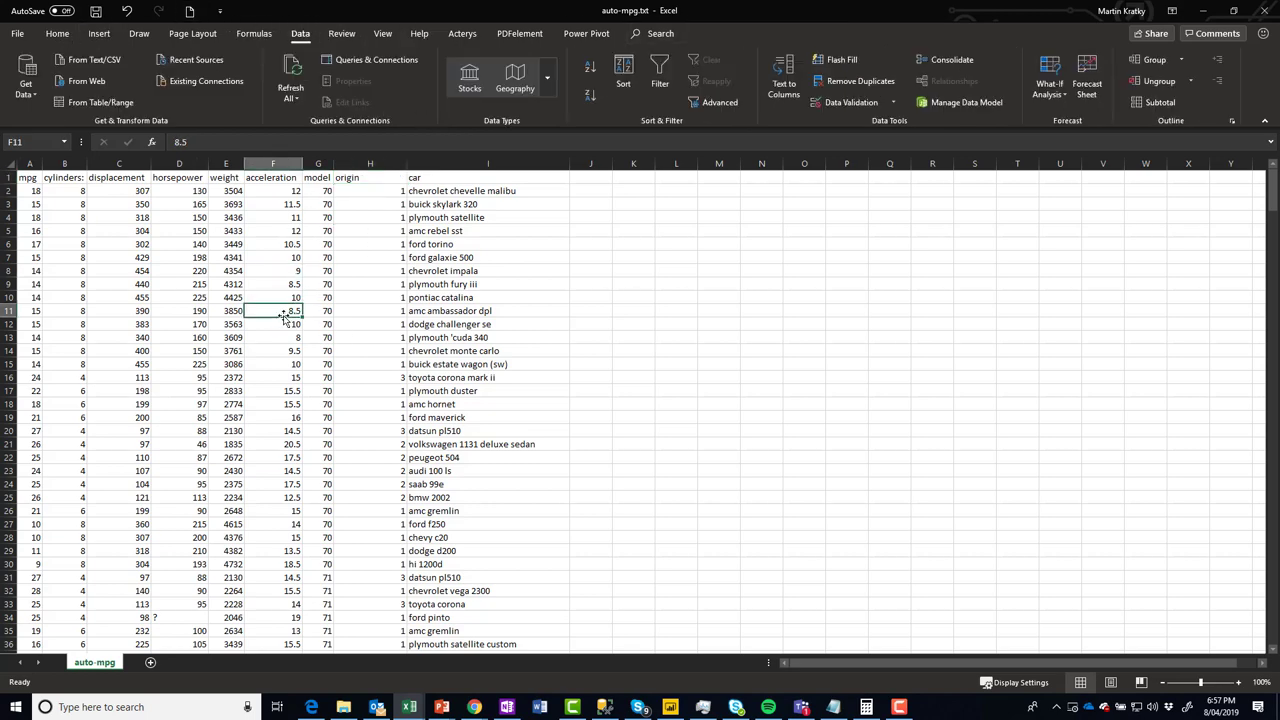
{"action": "key", "text": "ctrl+Down"}
{"action": "scroll", "coordinate": [284, 316], "scroll_direction": "down", "scroll_amount": 1}
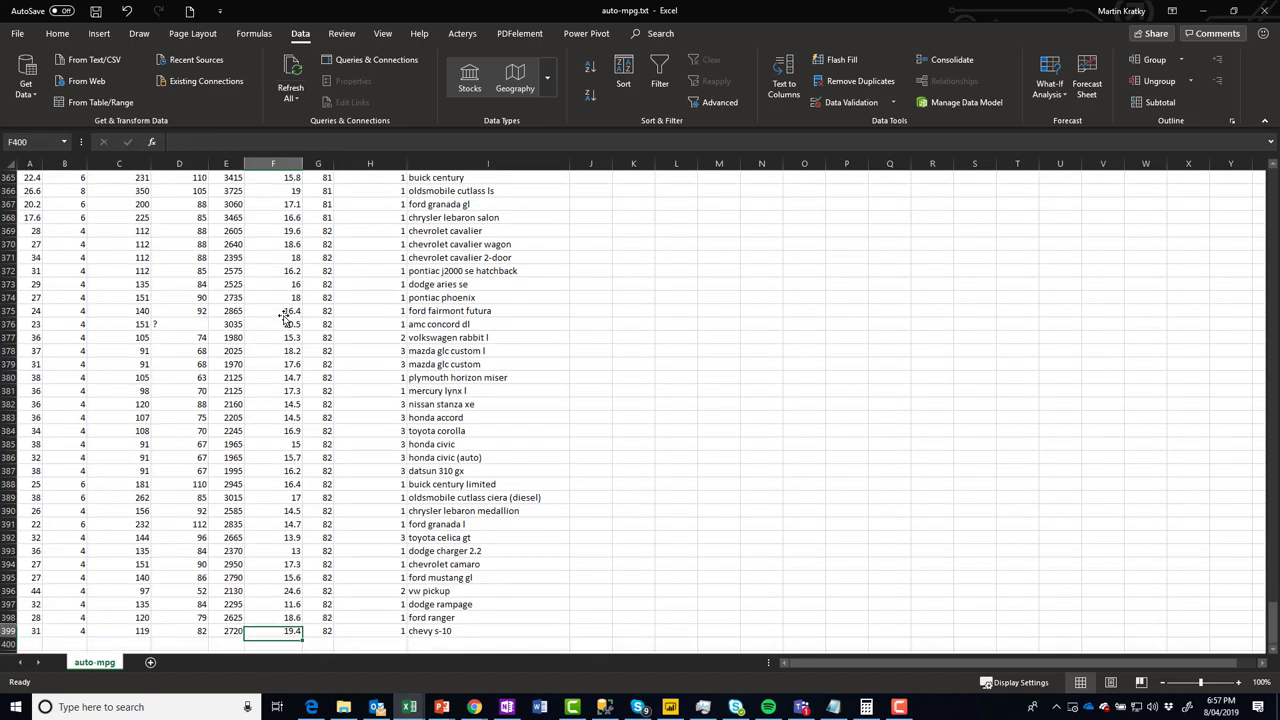
{"action": "key", "text": "ctrl+Up"}
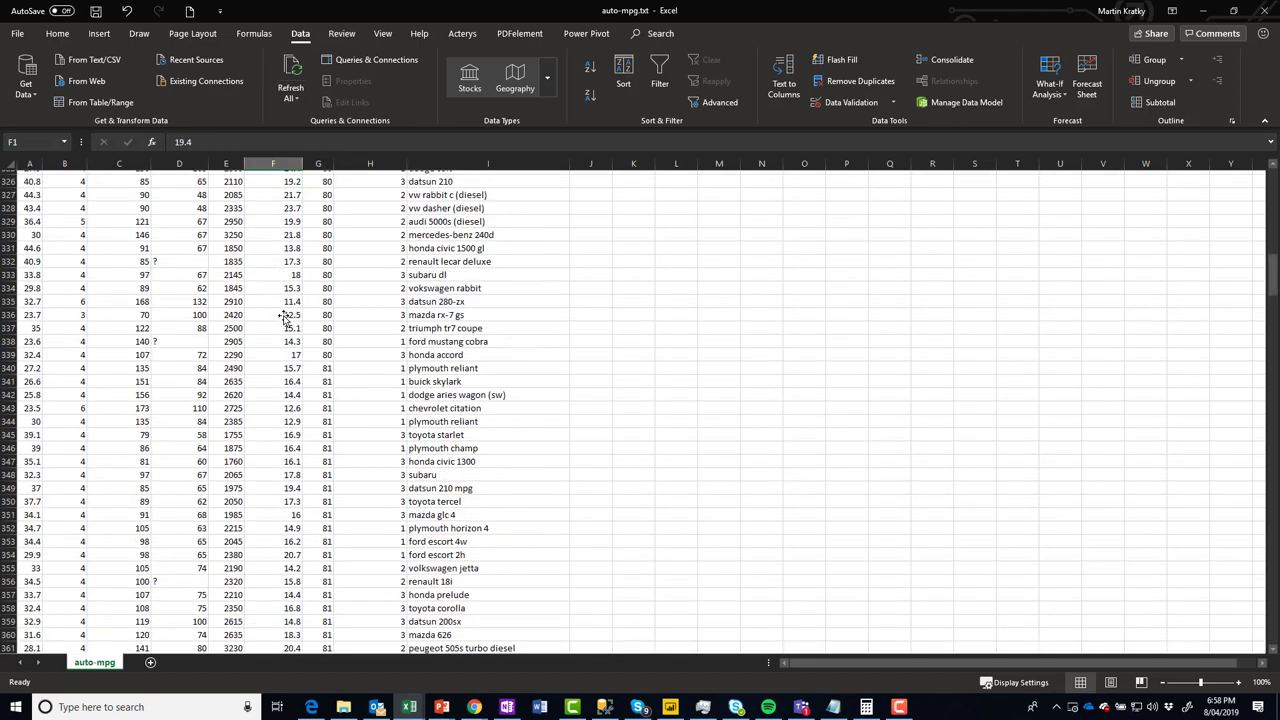
- Check auto-mpg names.txt and the UCI Auto MPG Data Set page in the browser for the meaning of origin, and return to auto-mpg.txt
{"action": "key", "text": "alt+Tab"}
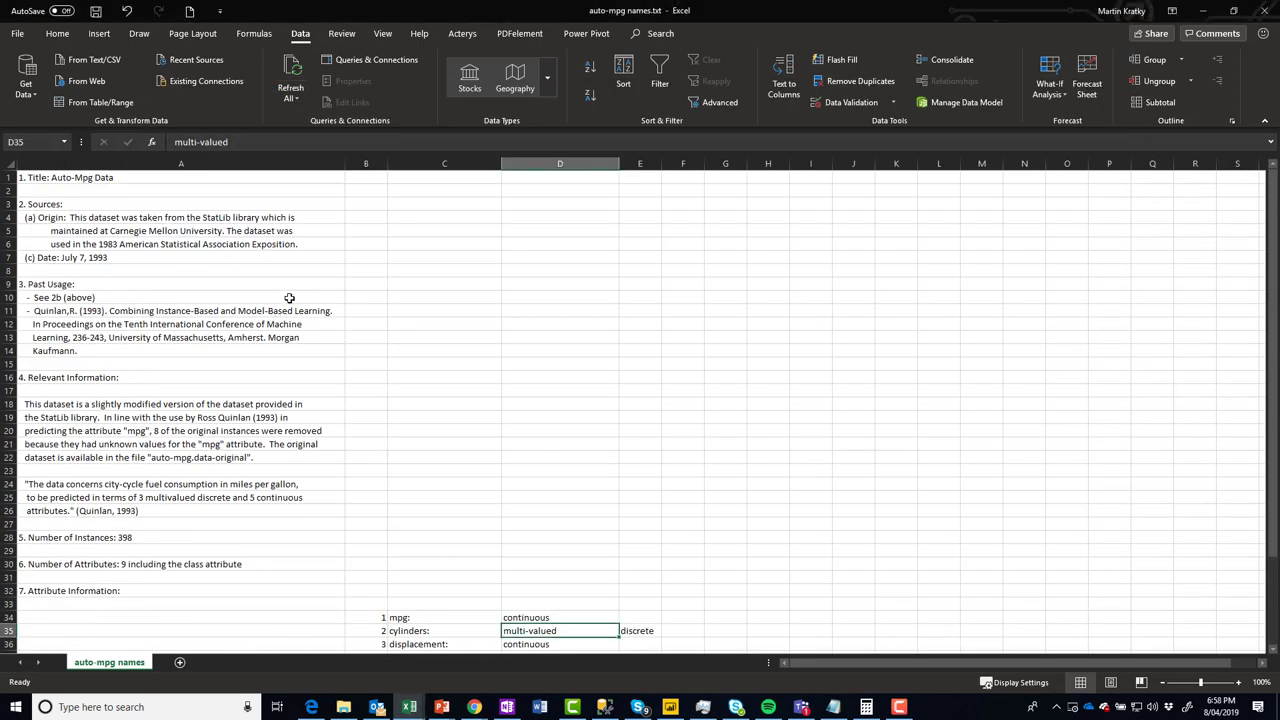
{"action": "key", "text": "alt+Tab"}
{"action": "left_click", "coordinate": [300, 351]}
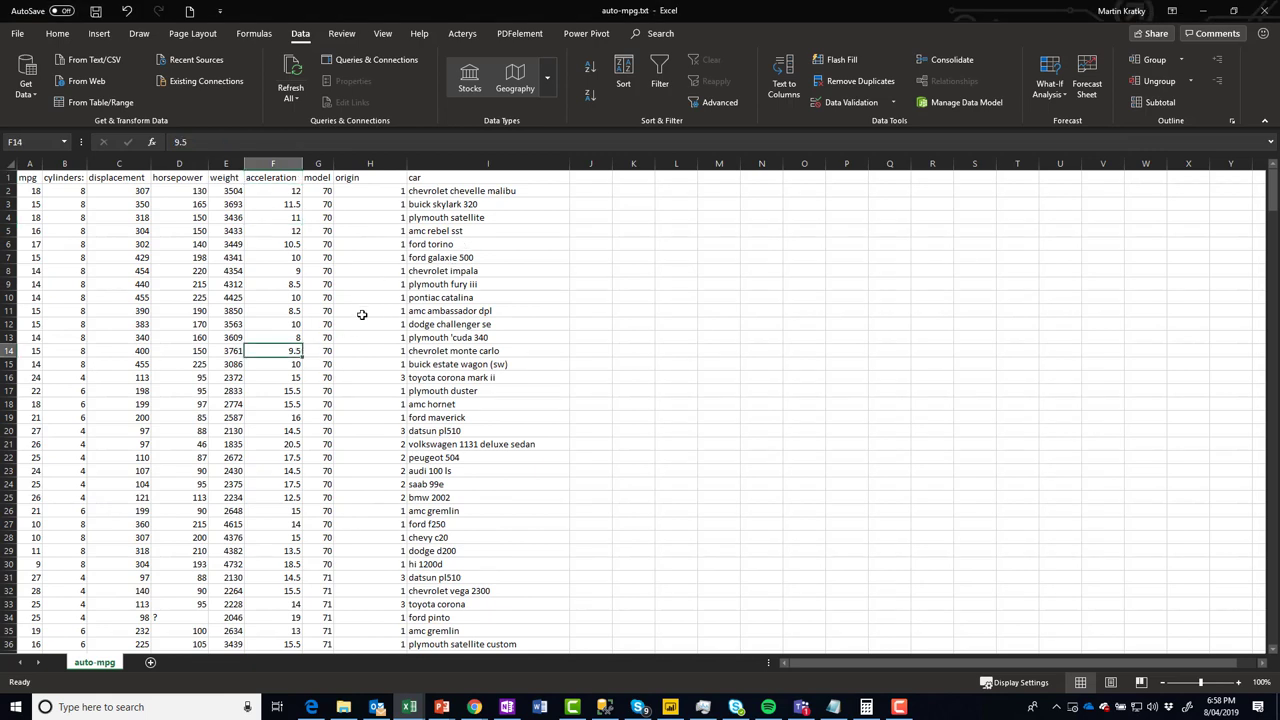
{"action": "key", "text": "alt+Tab"}
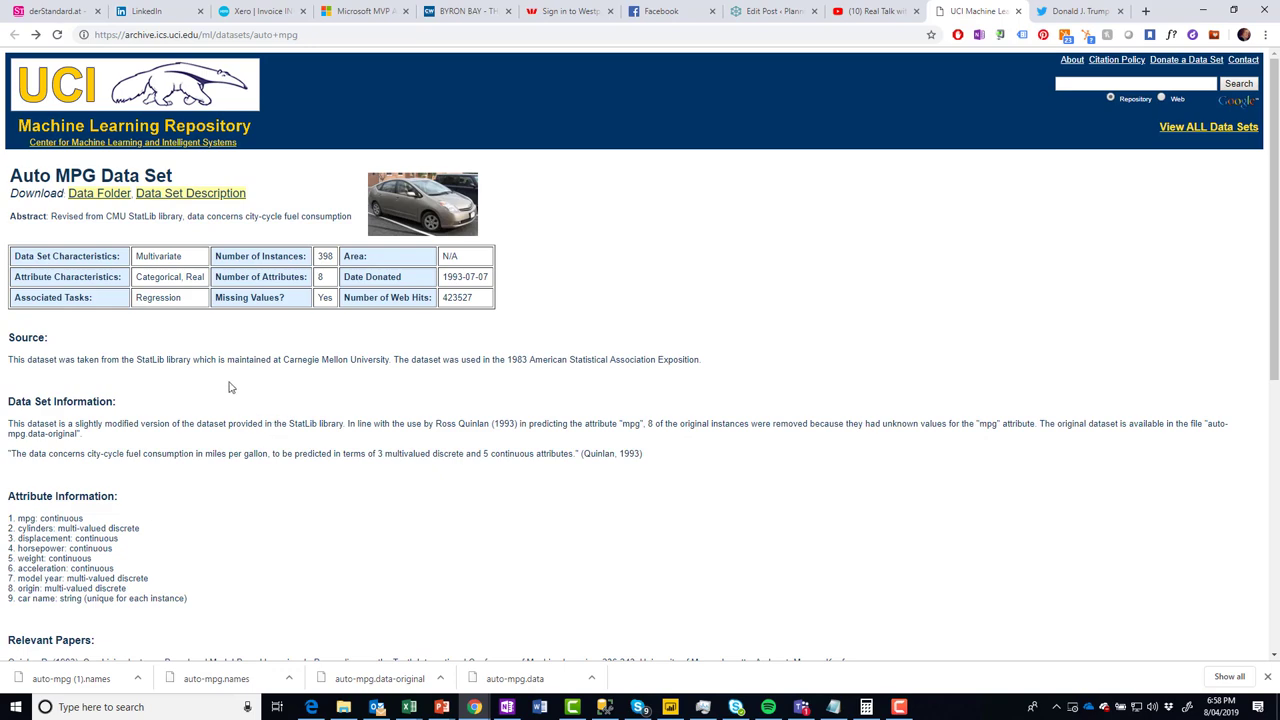
{"action": "scroll", "coordinate": [229, 387], "scroll_direction": "down", "scroll_amount": 1}
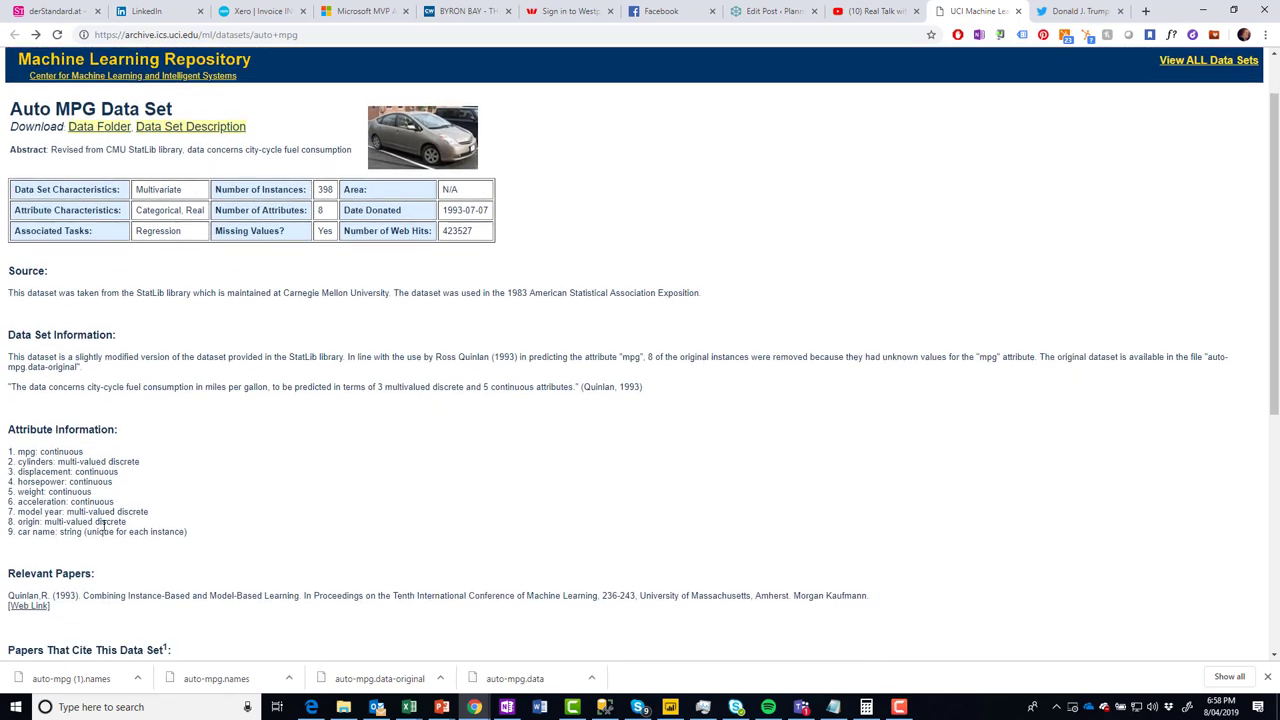
{"action": "scroll", "coordinate": [103, 526], "scroll_direction": "down", "scroll_amount": 1}
{"action": "key", "text": "alt+Tab"}
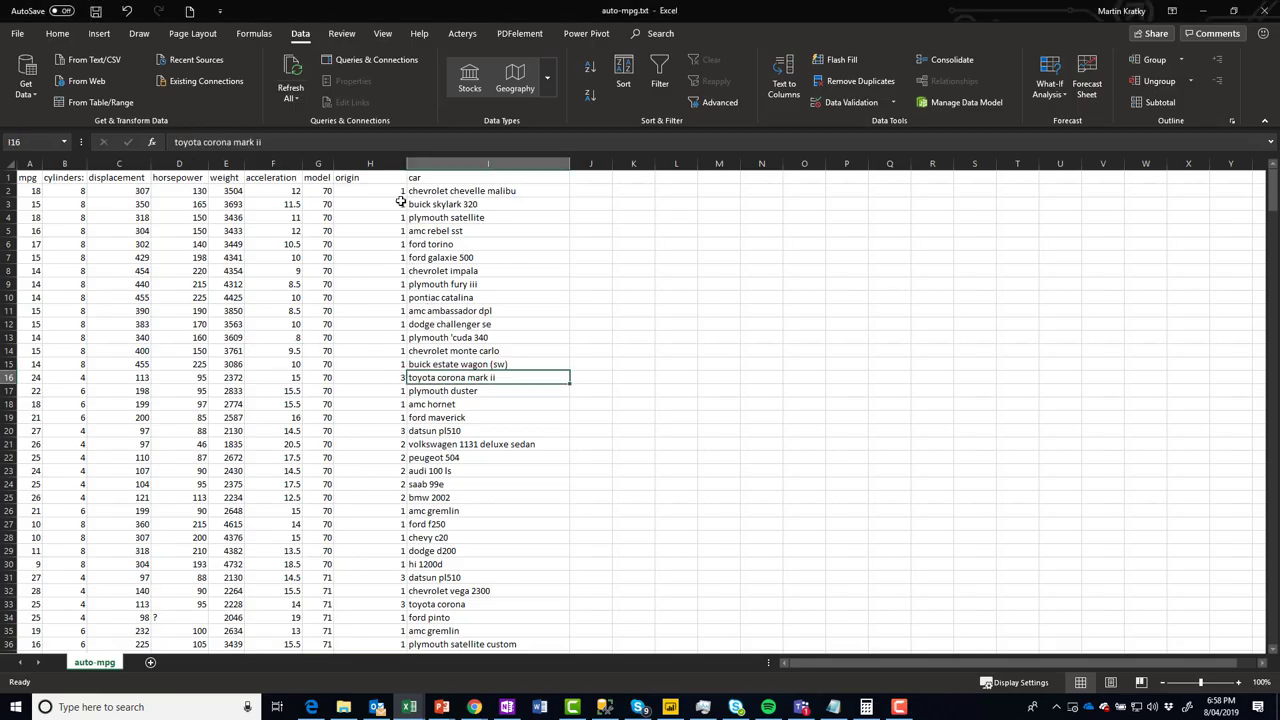
- Turn on filtering for the header row and open the filter list of the origin column
{"action": "left_click", "coordinate": [398, 192]}
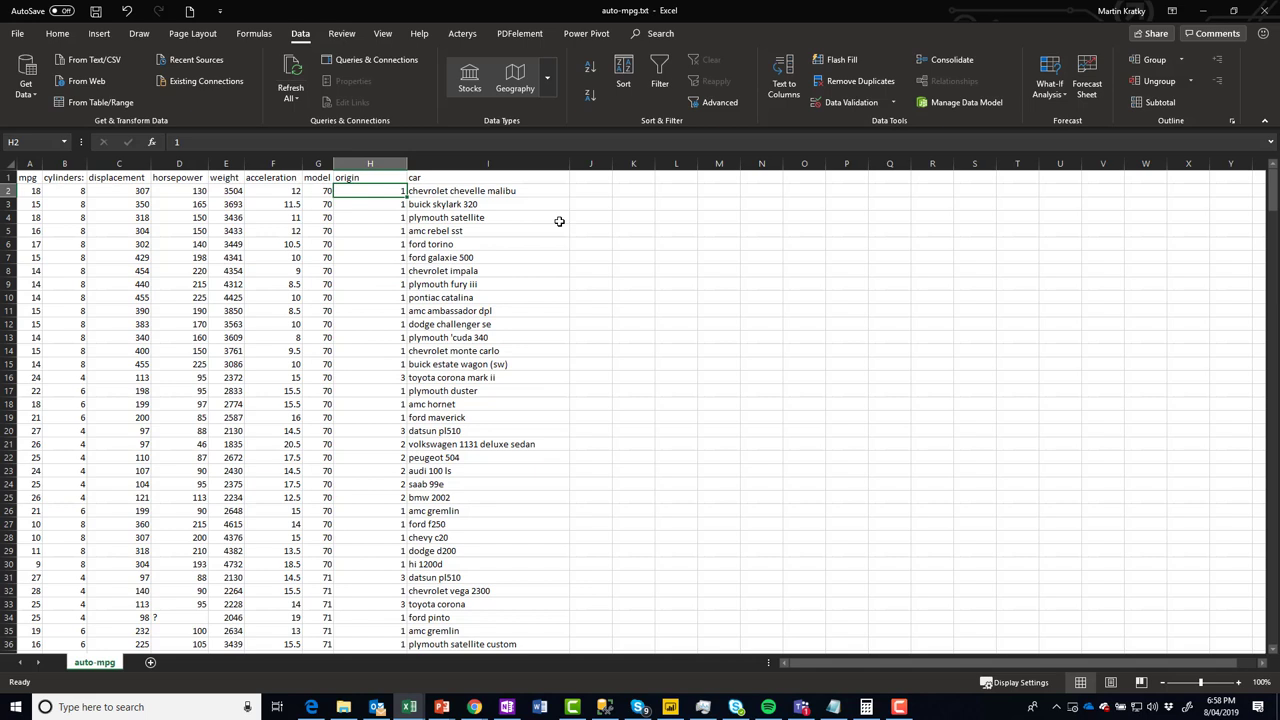
{"action": "left_click", "coordinate": [386, 178]}
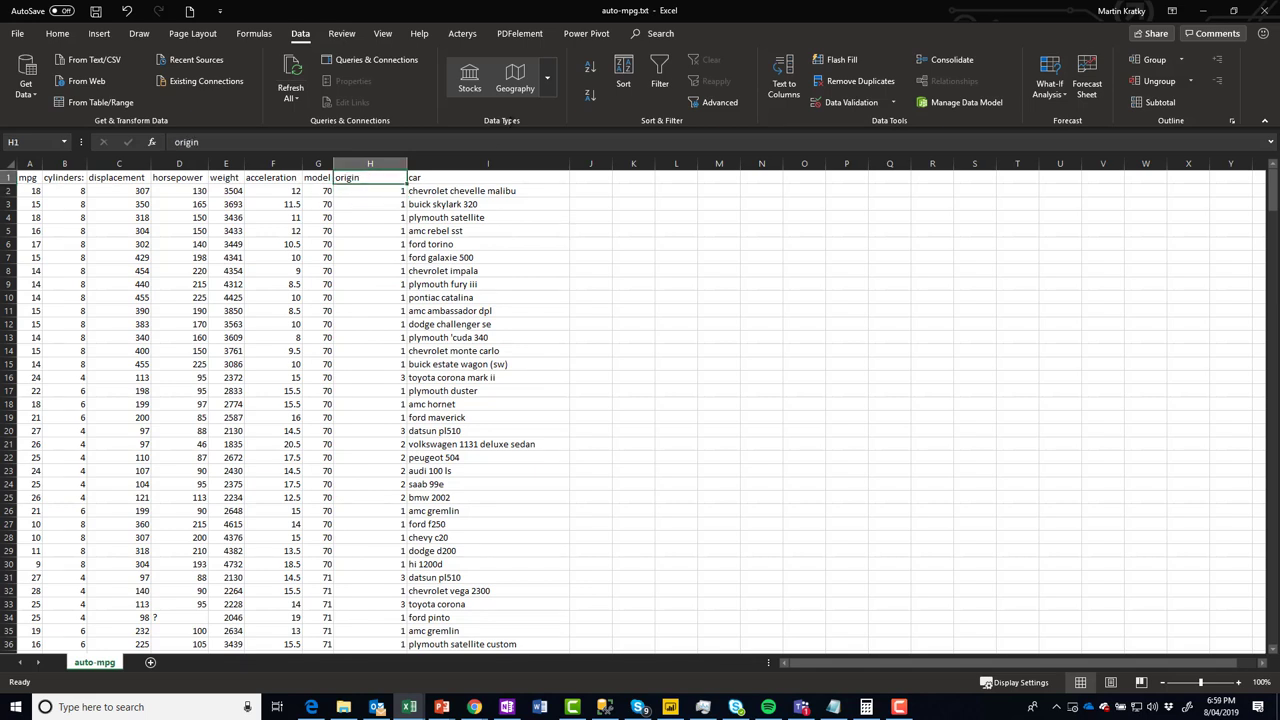
{"action": "left_click", "coordinate": [659, 75]}
{"action": "left_click", "coordinate": [400, 177]}
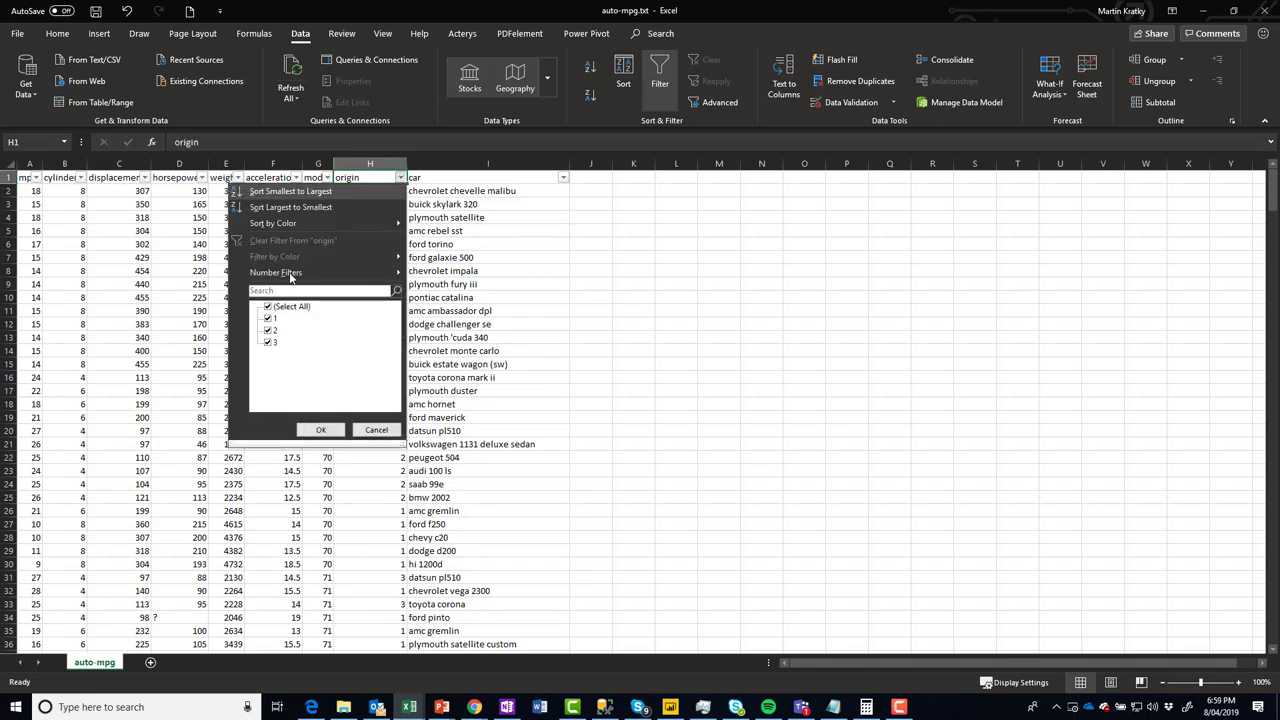
- Filter the origin column to show only value 1 and examine which cars carry that code
{"action": "left_click", "coordinate": [268, 308]}
{"action": "left_click", "coordinate": [268, 319]}
{"action": "left_click", "coordinate": [320, 430]}
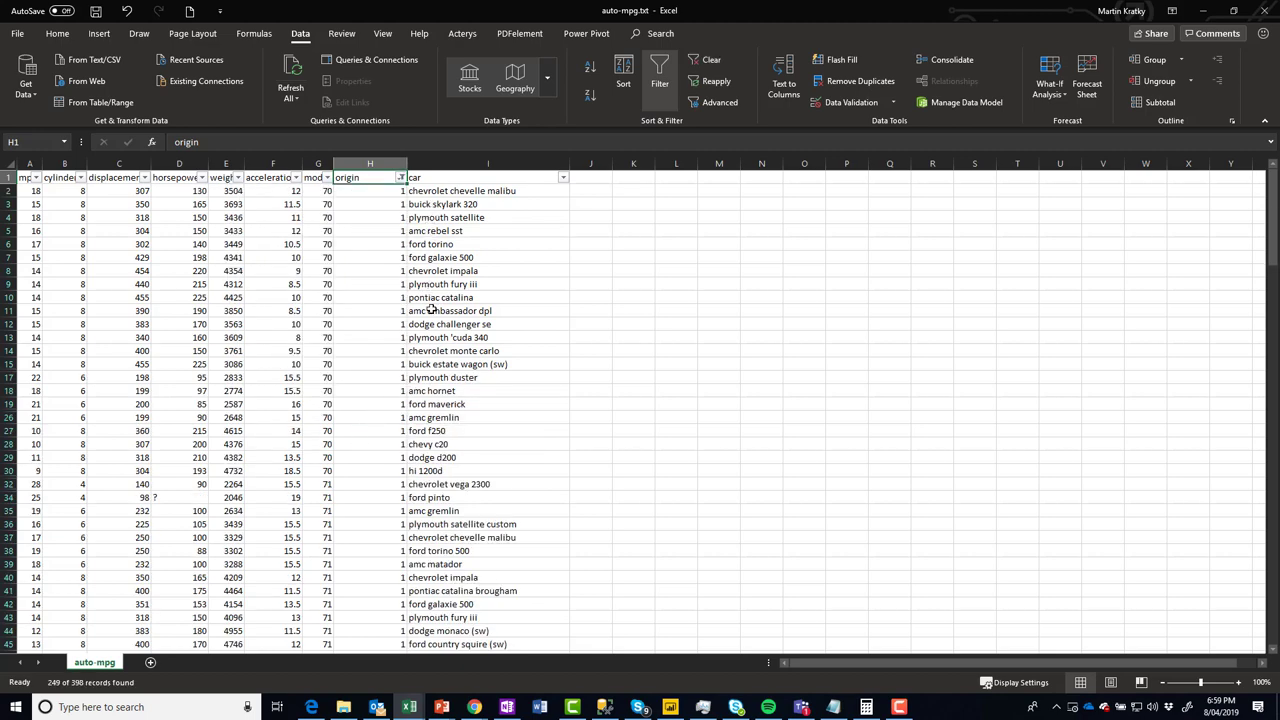
{"action": "scroll", "coordinate": [415, 490], "scroll_direction": "down", "scroll_amount": 4}
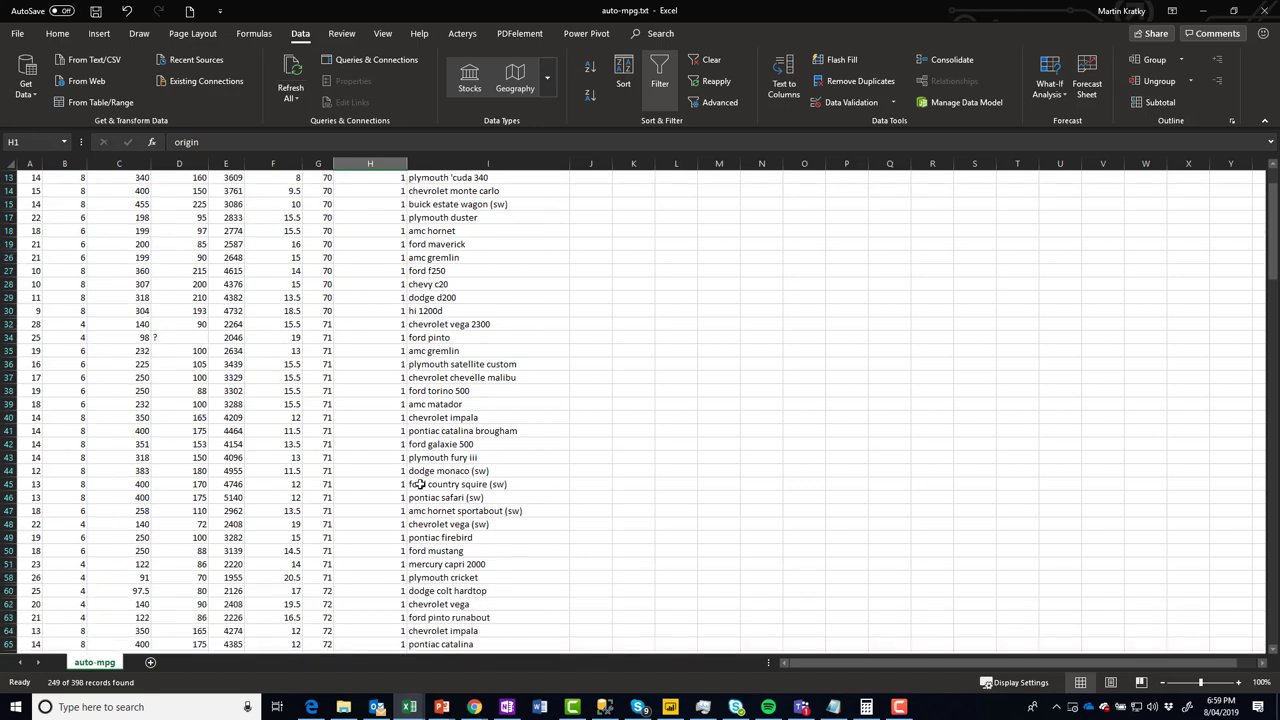
{"action": "scroll", "coordinate": [417, 486], "scroll_direction": "up", "scroll_amount": 5}
- Filter the origin column to show only value 2 and examine the car names in those rows
{"action": "left_click", "coordinate": [400, 177]}
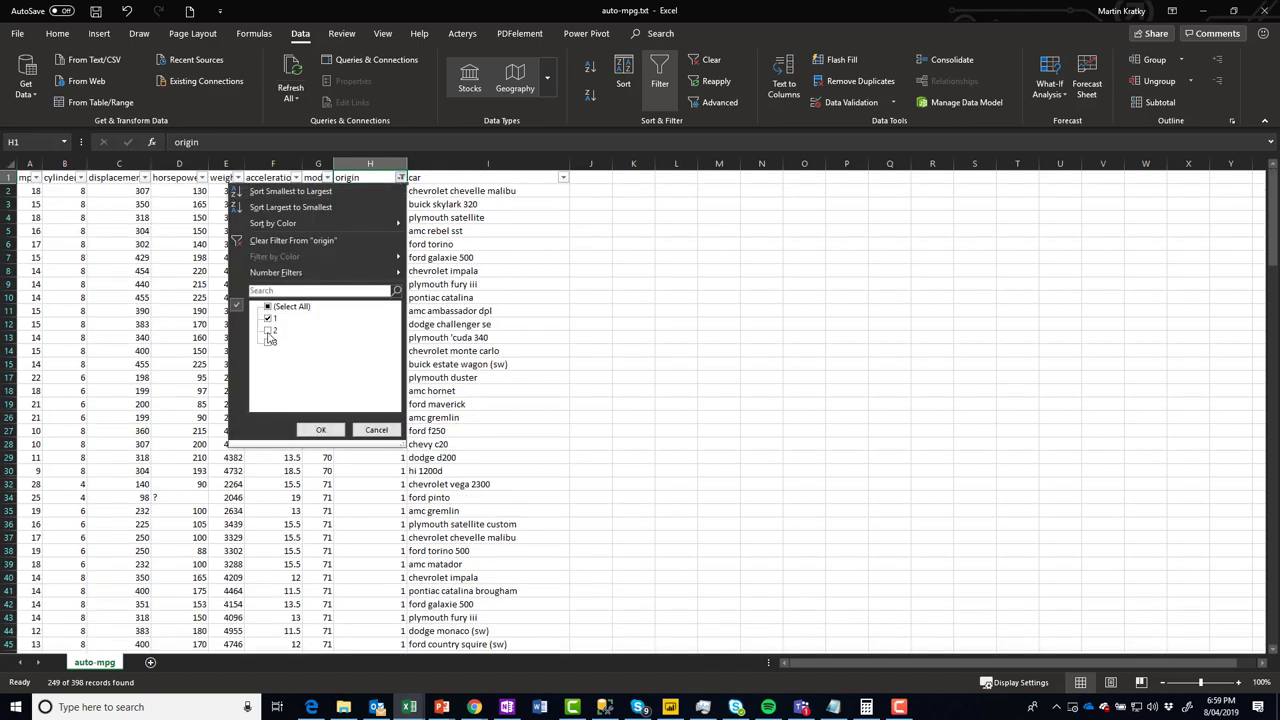
{"action": "left_click", "coordinate": [268, 330]}
{"action": "left_click", "coordinate": [268, 318]}
{"action": "left_click", "coordinate": [320, 431]}
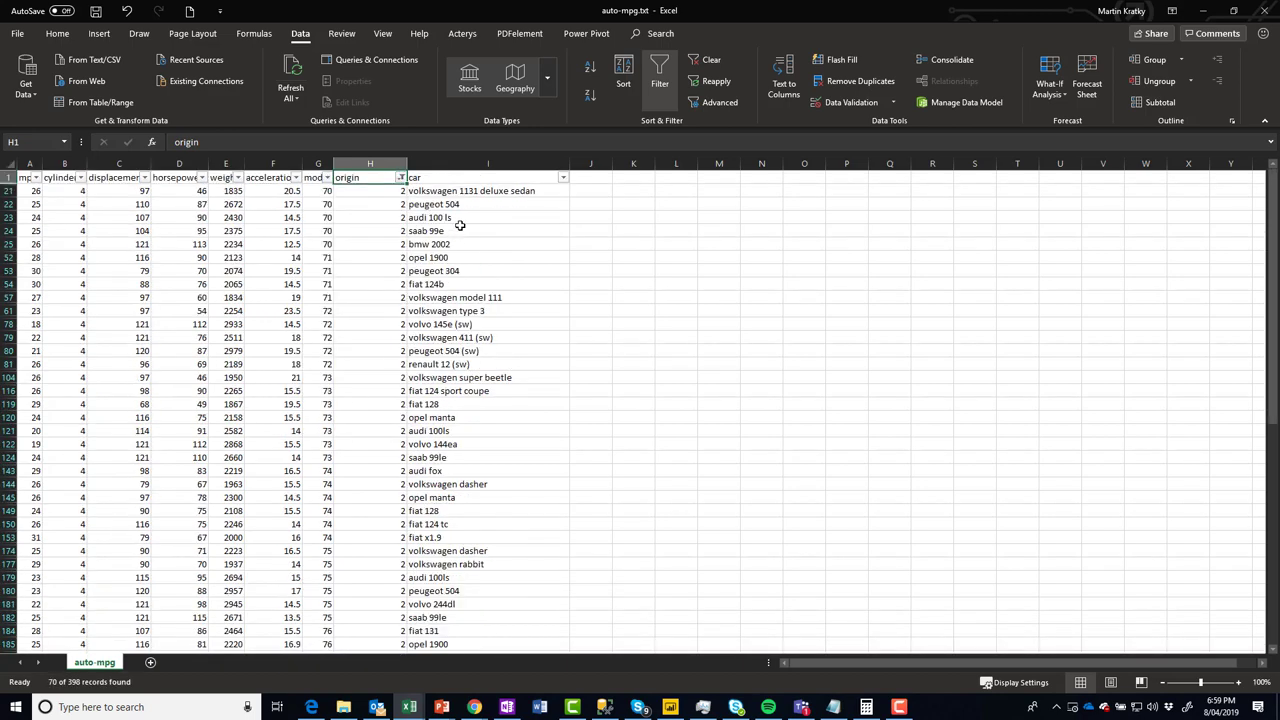
{"action": "scroll", "coordinate": [445, 222], "scroll_direction": "down", "scroll_amount": 4}
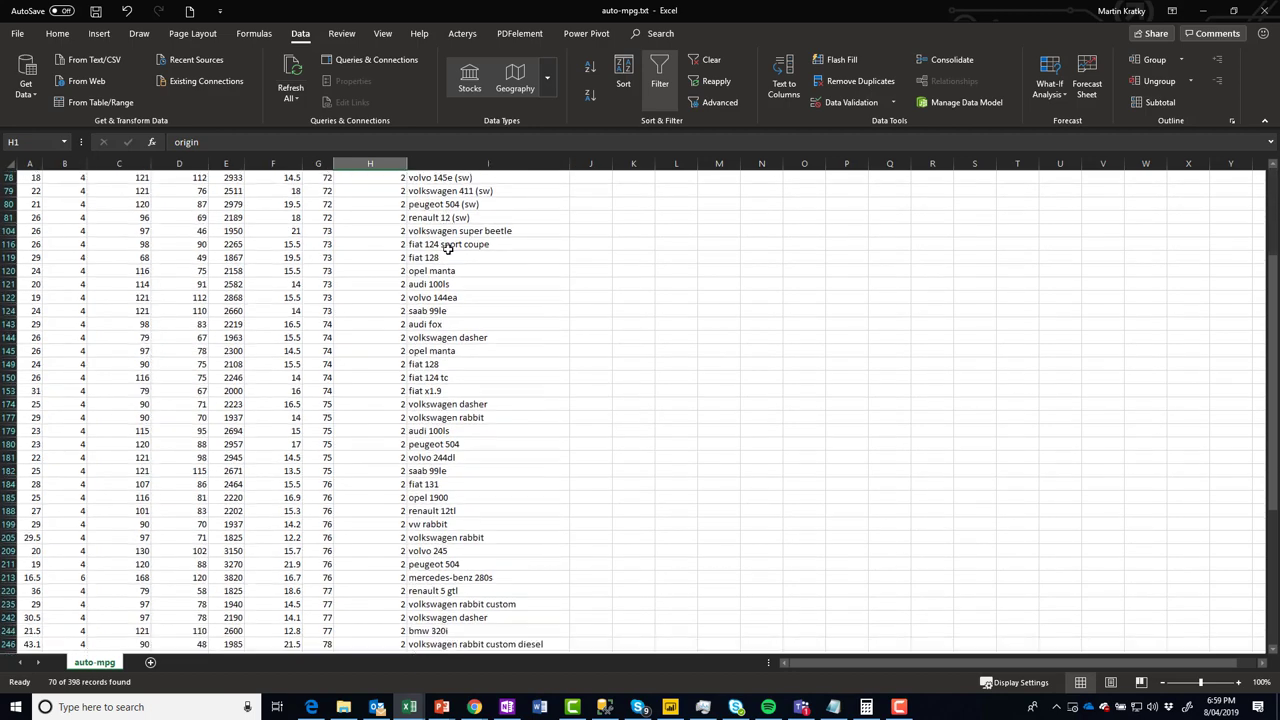
{"action": "scroll", "coordinate": [449, 320], "scroll_direction": "down", "scroll_amount": 1}
{"action": "scroll", "coordinate": [449, 360], "scroll_direction": "up", "scroll_amount": 5}
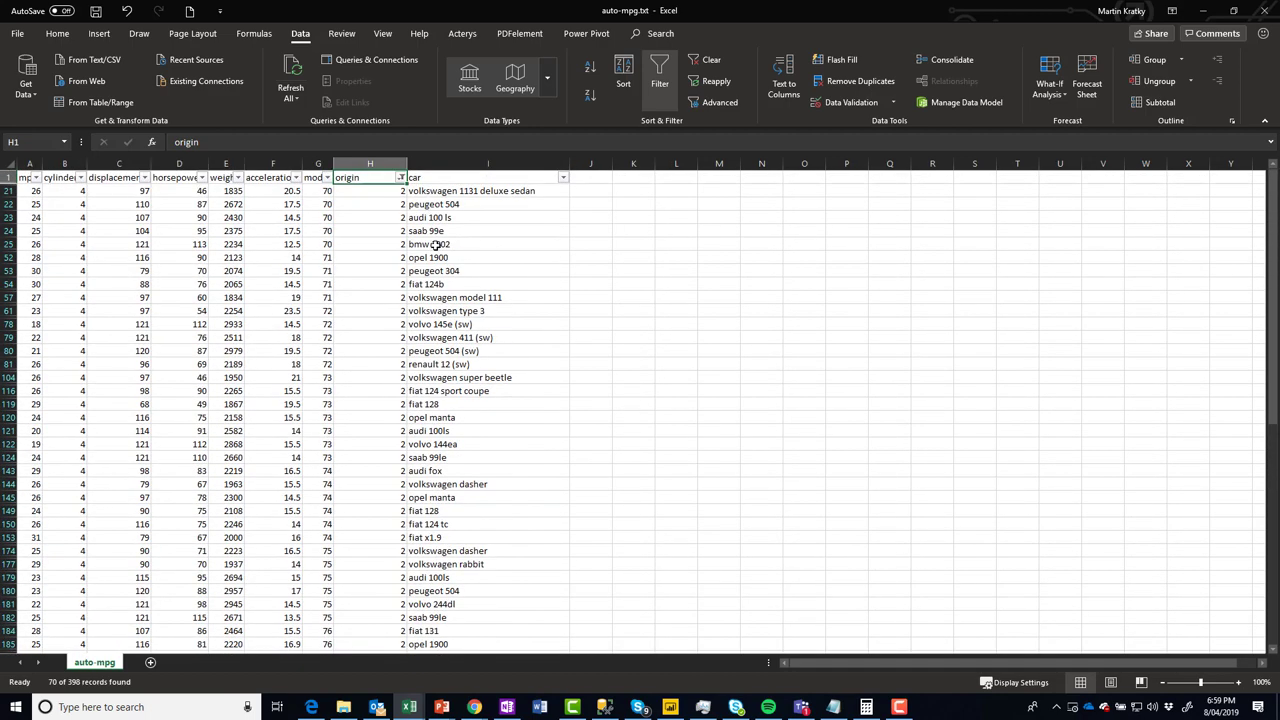
- Filter the origin column to show only value 3 to see which cars have that code
{"action": "left_click", "coordinate": [400, 177]}
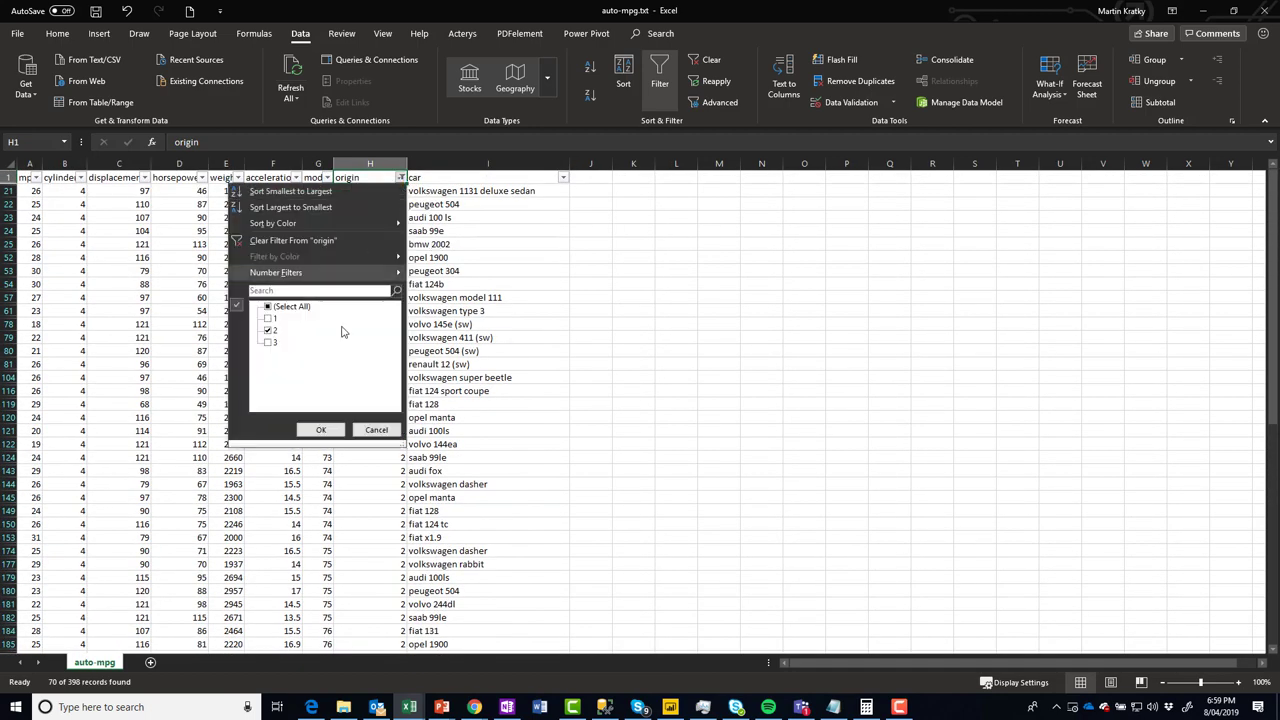
{"action": "left_click", "coordinate": [271, 342]}
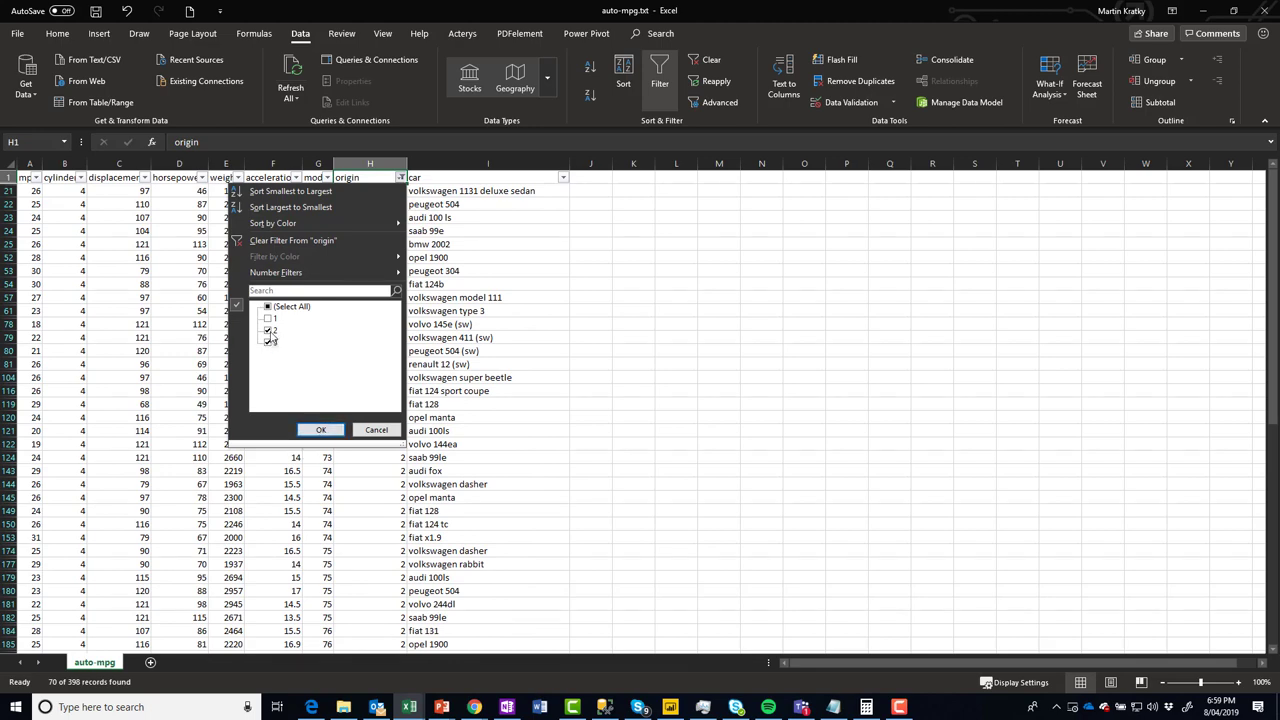
{"action": "left_click", "coordinate": [268, 330]}
{"action": "left_click", "coordinate": [320, 430]}
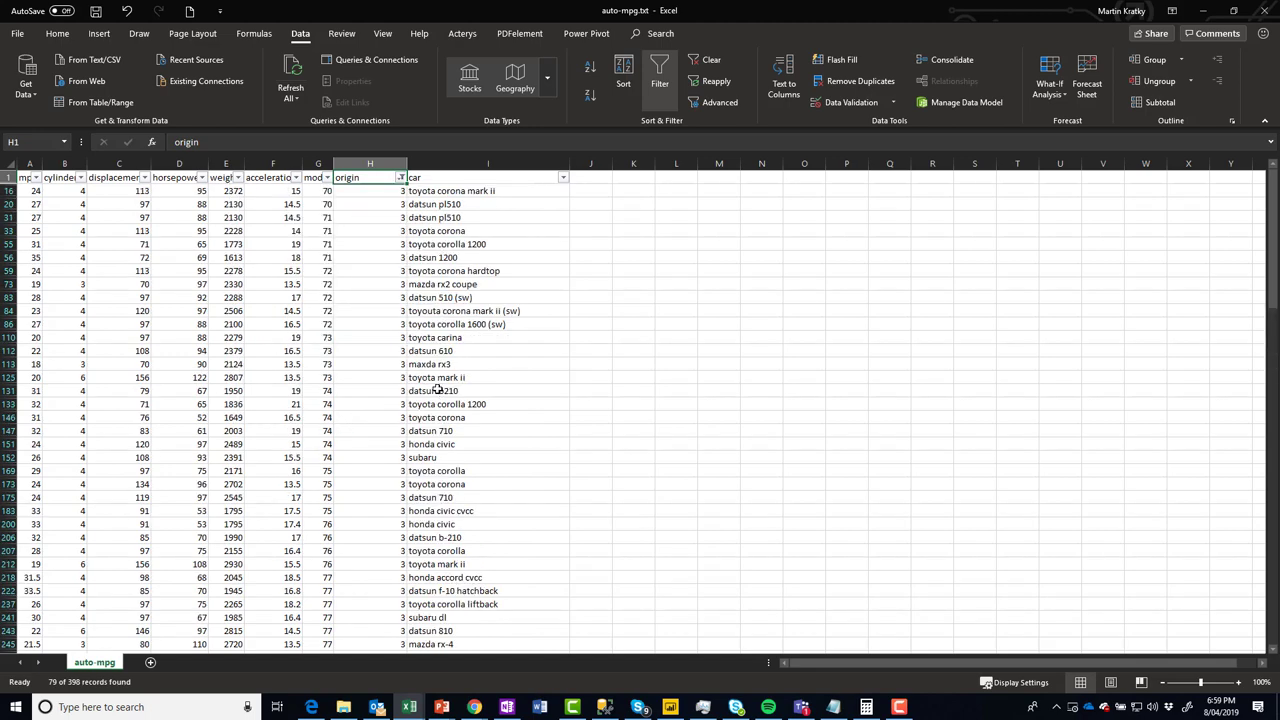
{"action": "left_click", "coordinate": [400, 177]}
{"action": "left_click", "coordinate": [268, 307]}
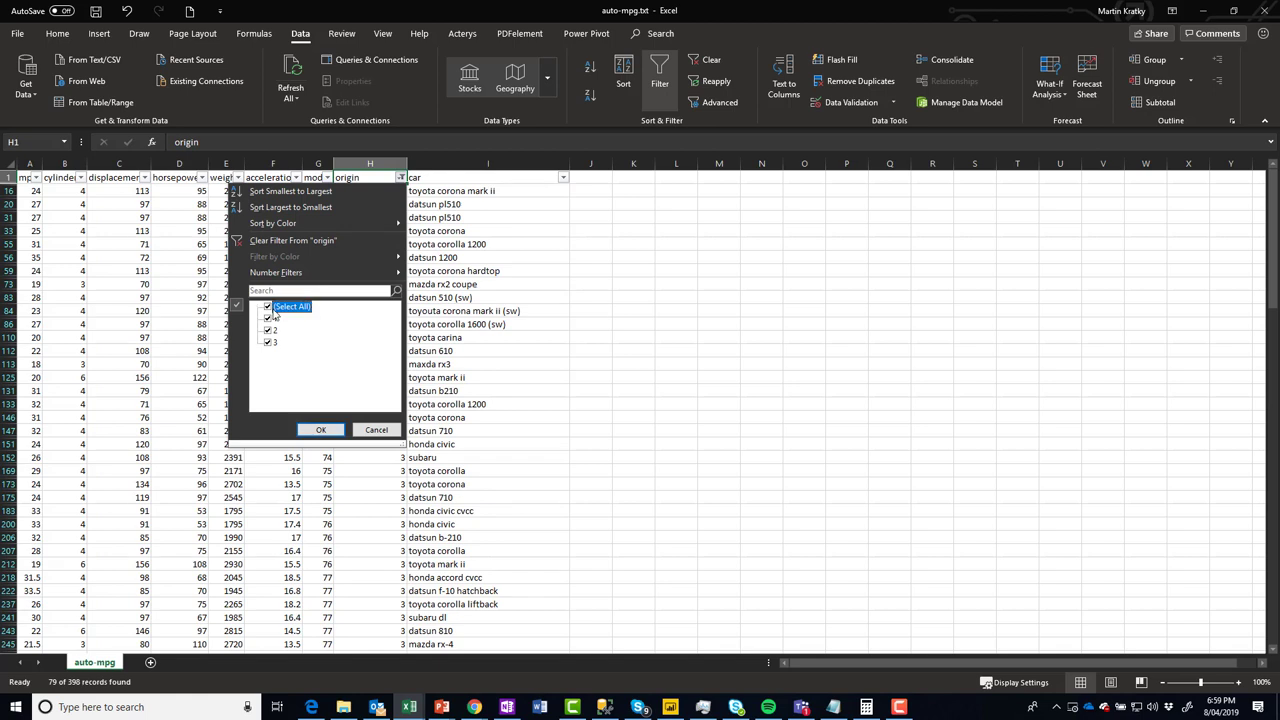
{"action": "left_click", "coordinate": [376, 430]}
- Save the auto-mpg.txt file
{"action": "left_click", "coordinate": [465, 311]}
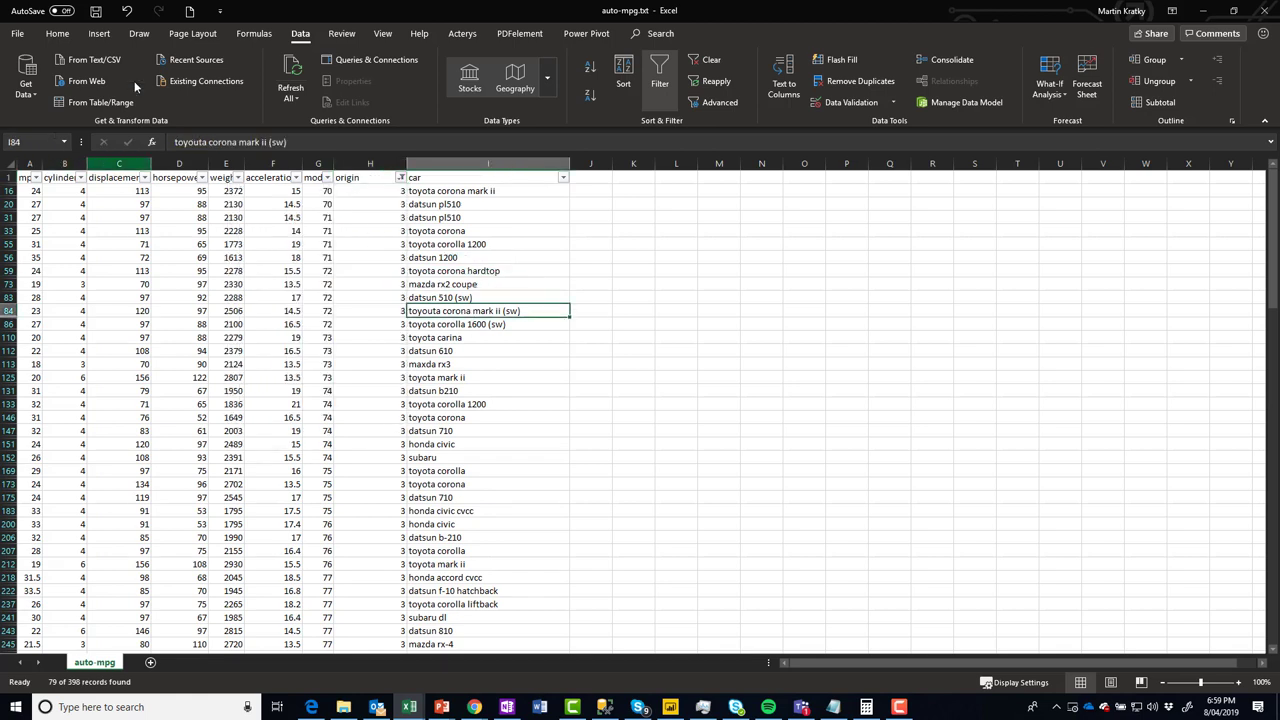
{"action": "left_click", "coordinate": [95, 11]}
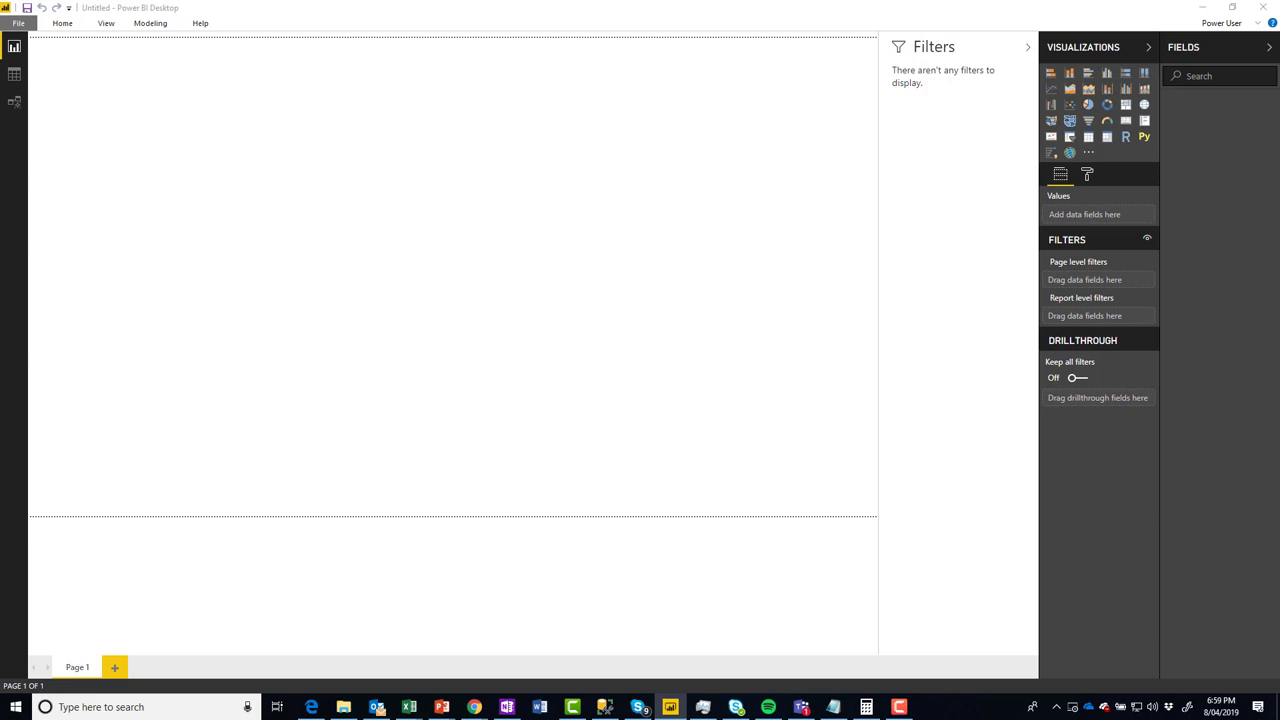
- Switch to Power BI Desktop and start a connection to a Text/CSV file as the data source
{"action": "left_click", "coordinate": [509, 228]}
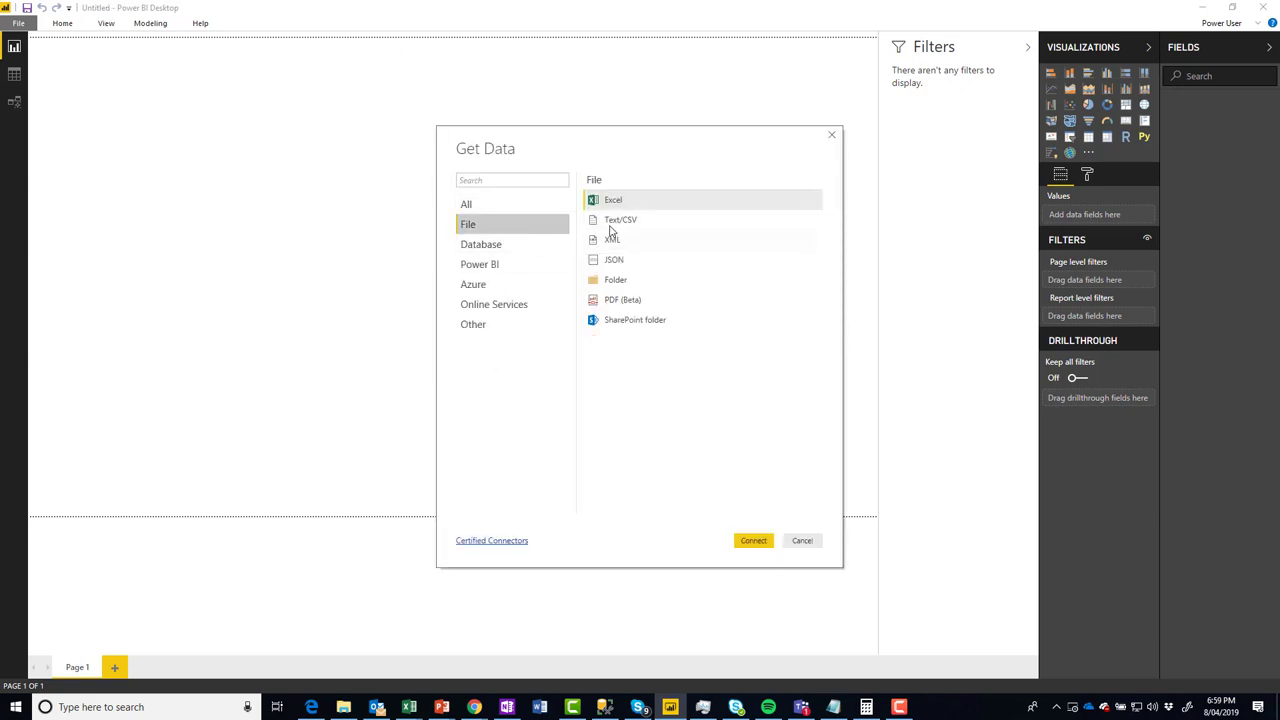
{"action": "left_click", "coordinate": [612, 226]}
{"action": "left_click", "coordinate": [741, 546]}
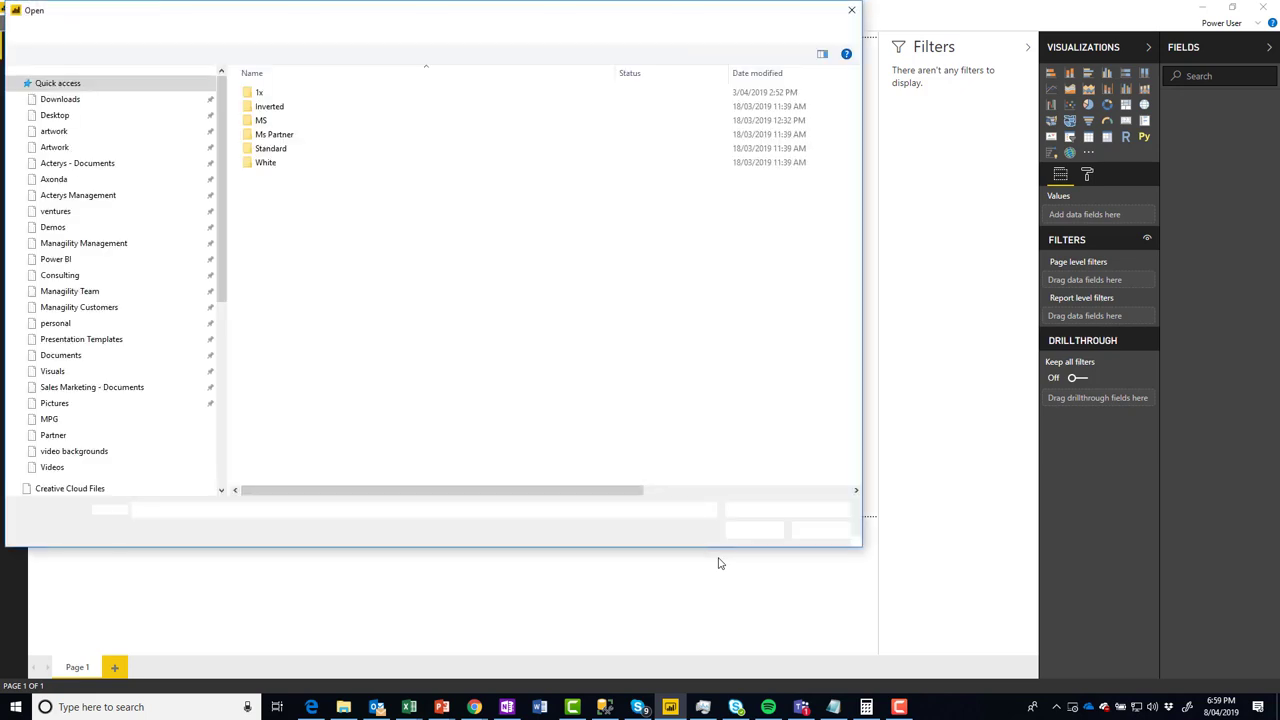
- Open auto-mpg.txt from the MPG folder in Documents and bring it into the Power Query Editor for editing
{"action": "left_click", "coordinate": [93, 103]}
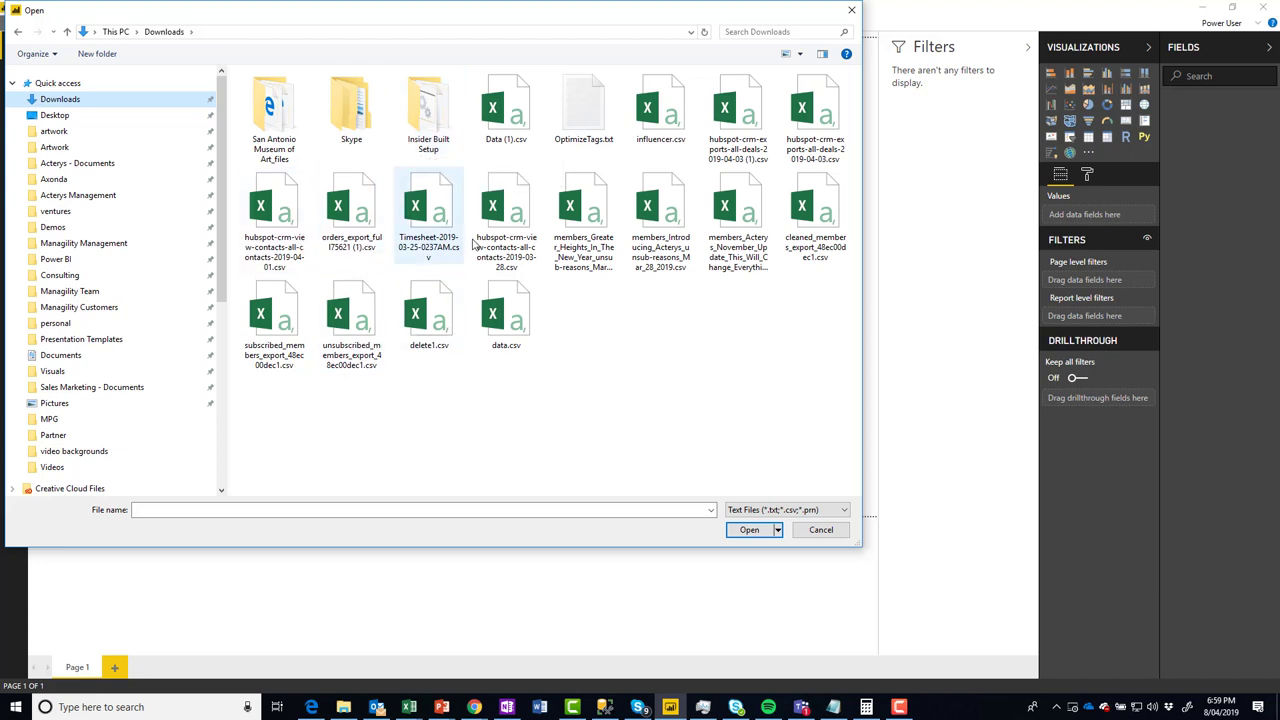
{"action": "scroll", "coordinate": [97, 437], "scroll_direction": "down", "scroll_amount": 1}
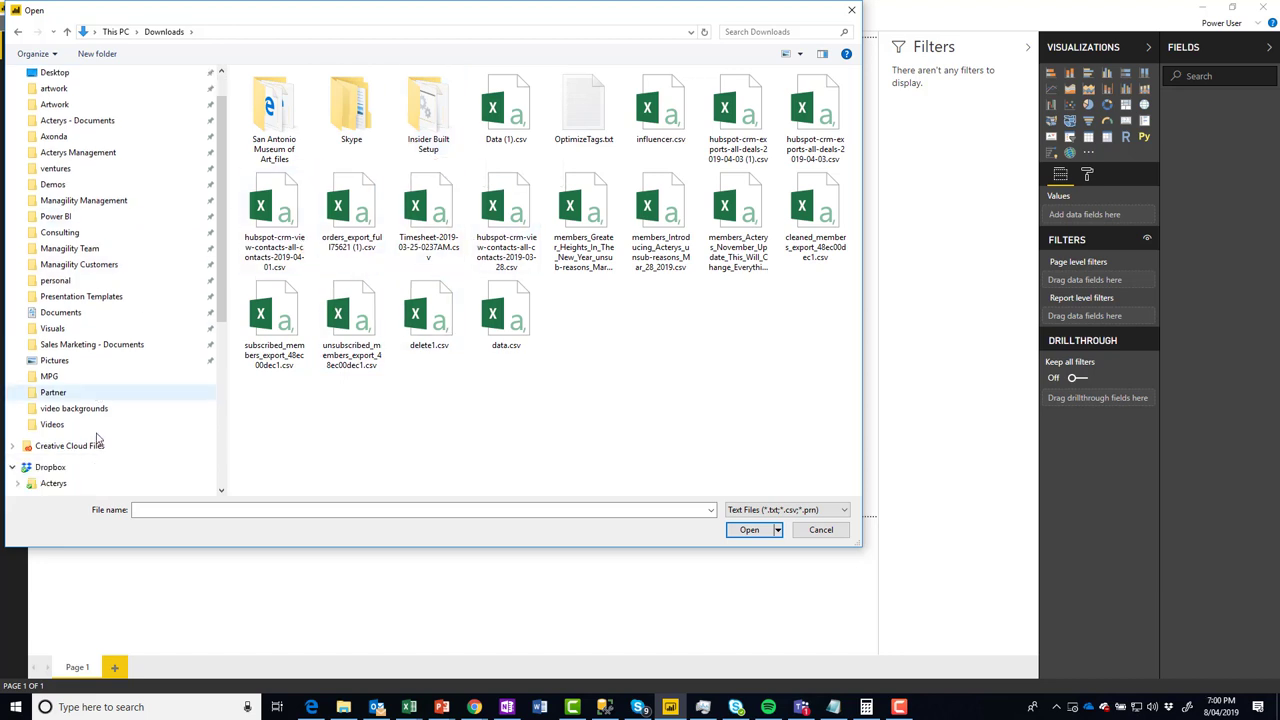
{"action": "scroll", "coordinate": [97, 437], "scroll_direction": "down", "scroll_amount": 4}
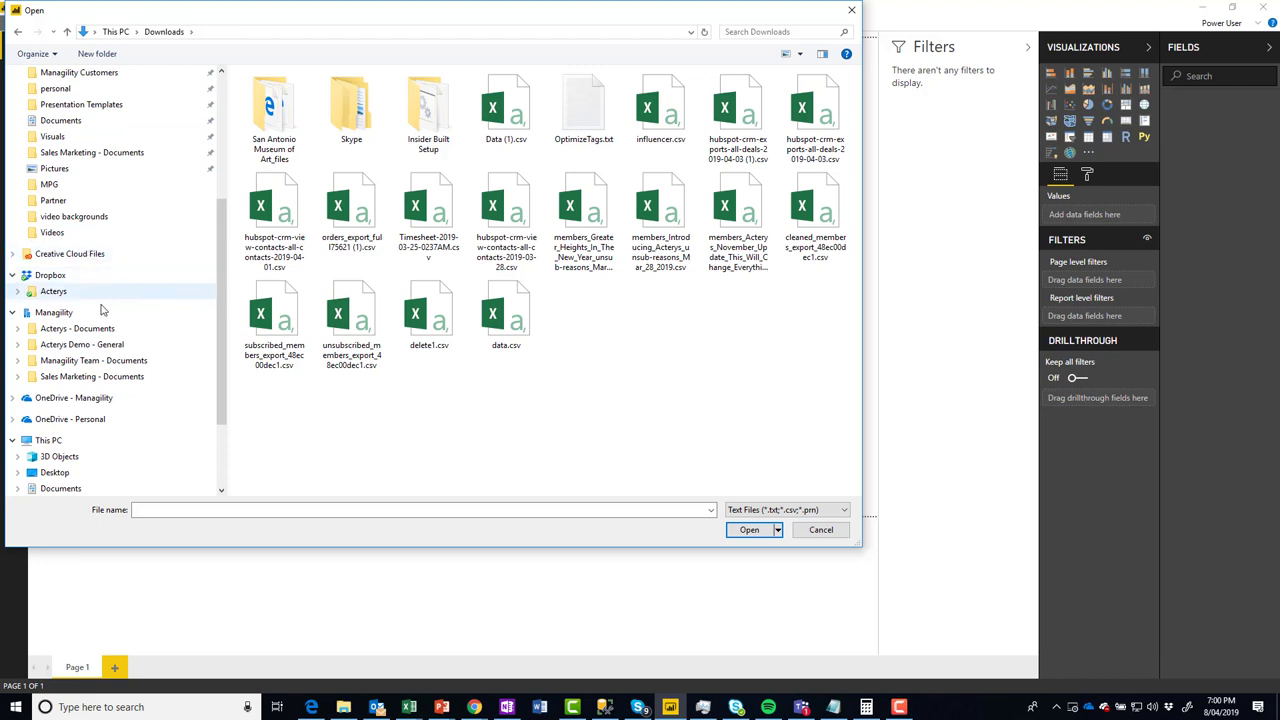
{"action": "scroll", "coordinate": [101, 311], "scroll_direction": "down", "scroll_amount": 1}
{"action": "left_click", "coordinate": [72, 440]}
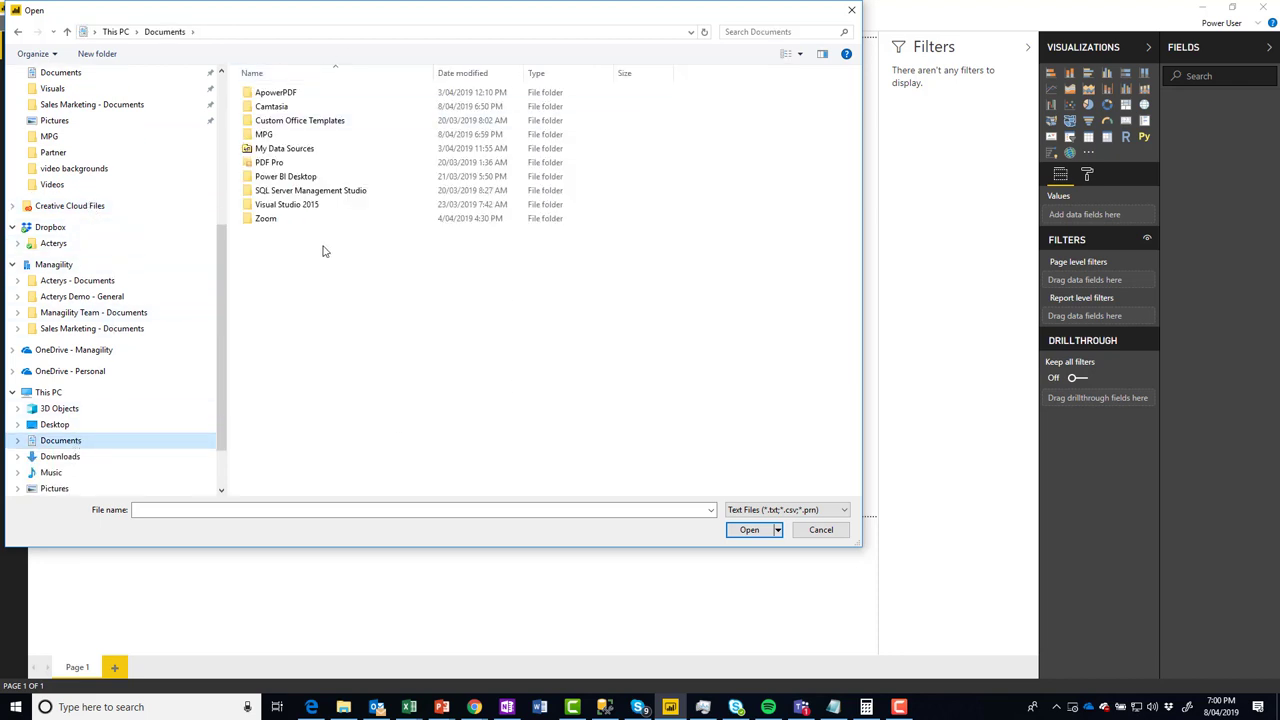
{"action": "left_click", "coordinate": [294, 136]}
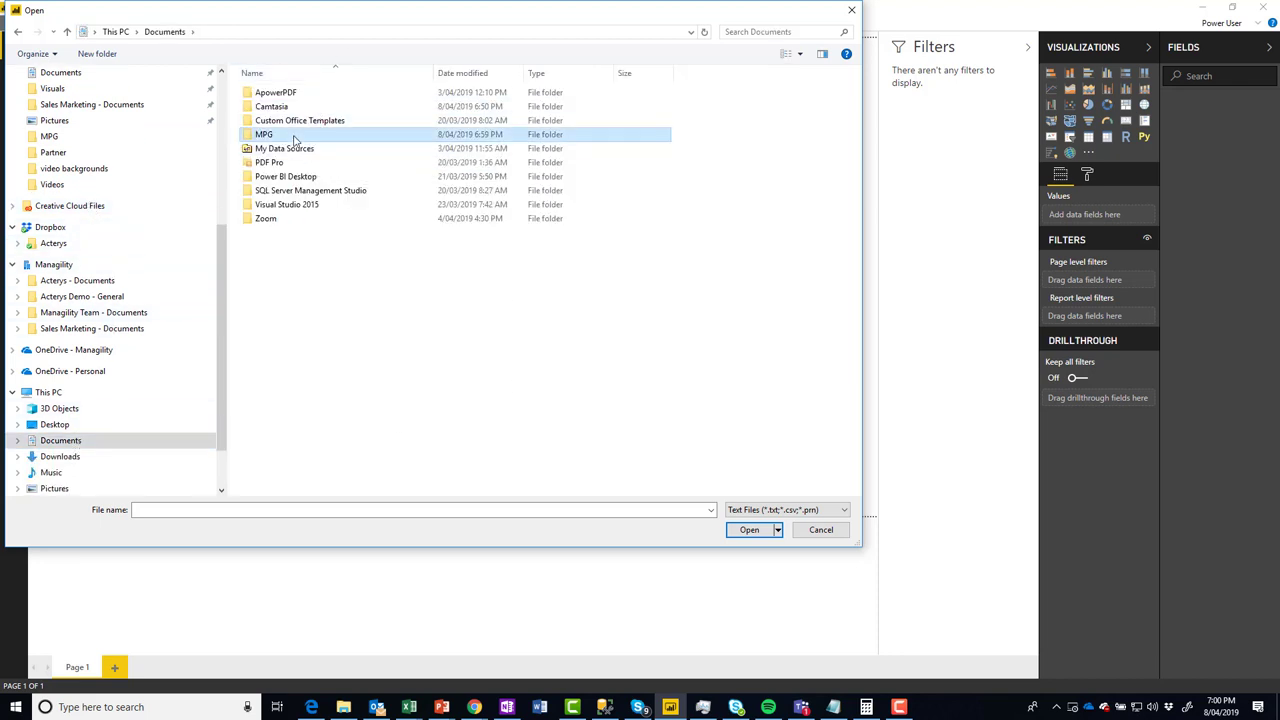
{"action": "double_click", "coordinate": [294, 136]}
{"action": "double_click", "coordinate": [279, 110]}
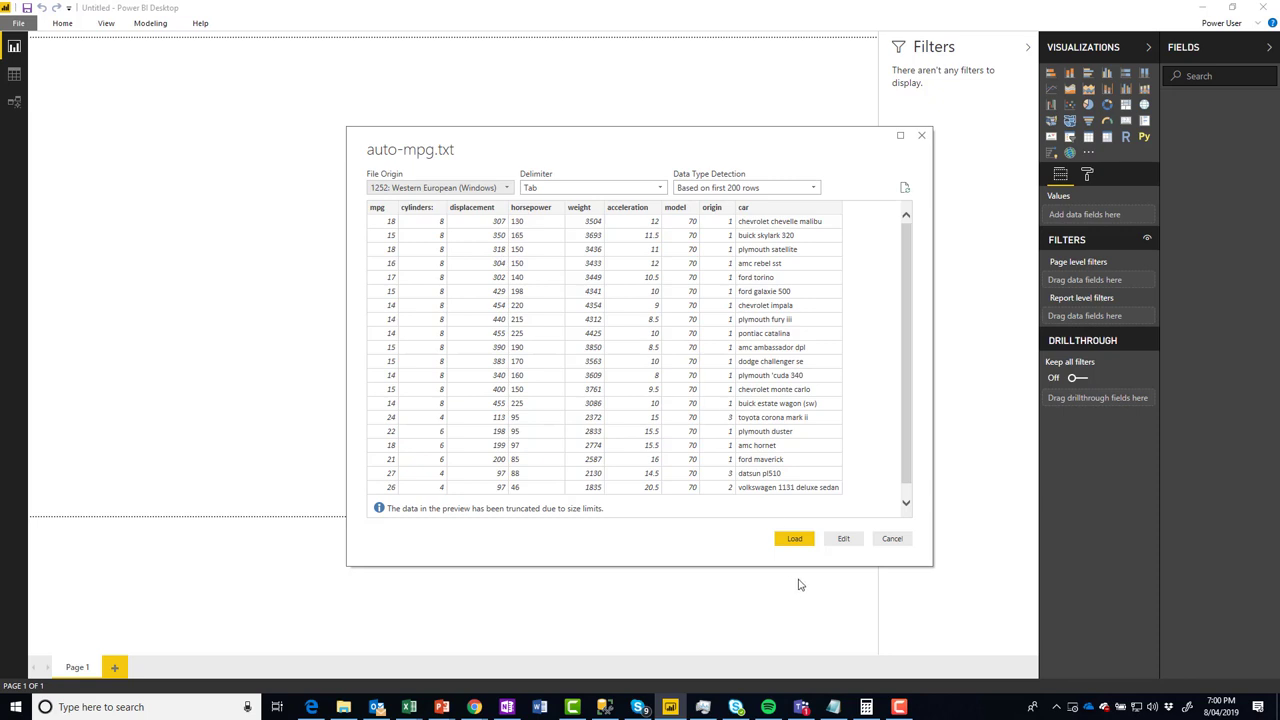
{"action": "left_click", "coordinate": [843, 540]}
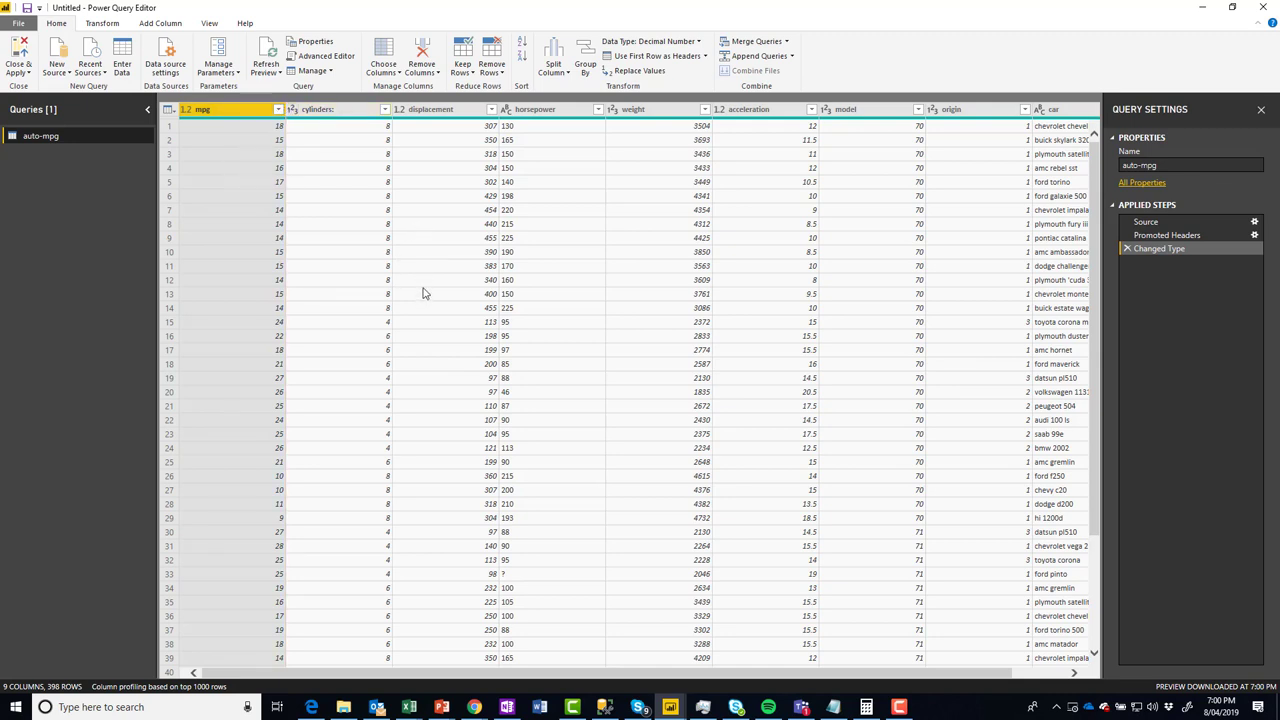
- Try to replace the value 1 with USA in the origin column
{"action": "left_click", "coordinate": [964, 112]}
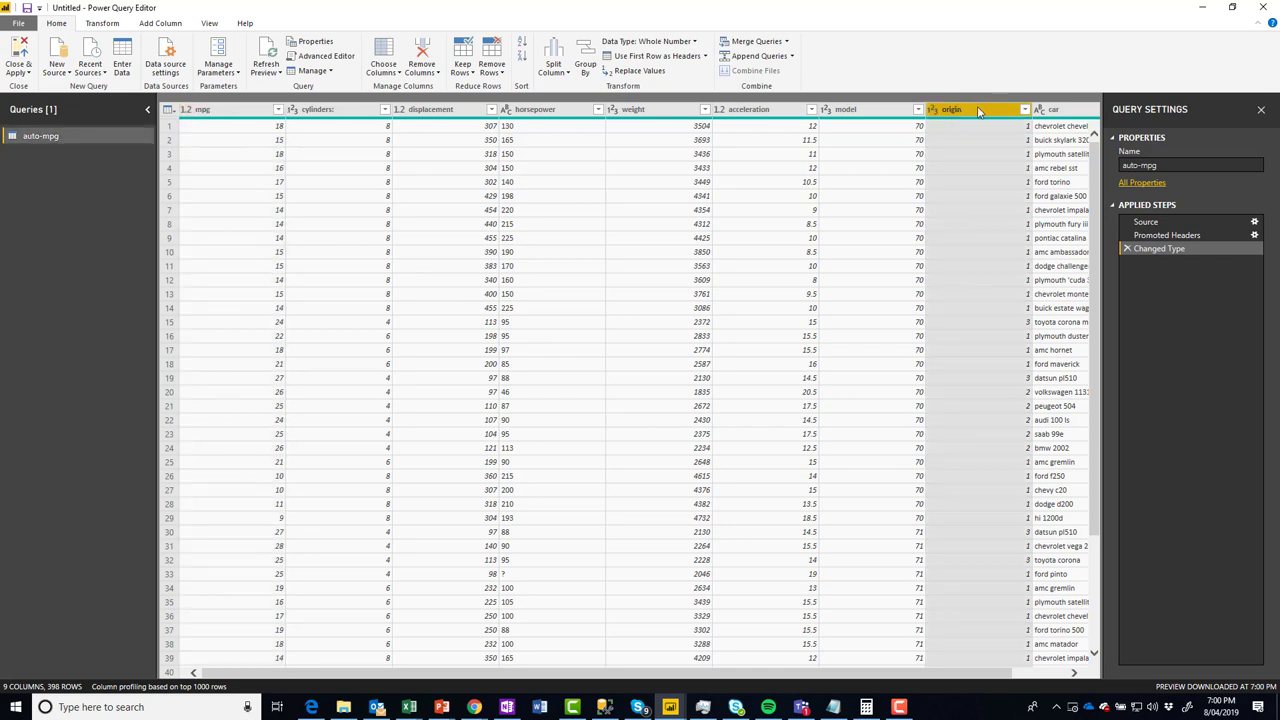
{"action": "right_click", "coordinate": [958, 119]}
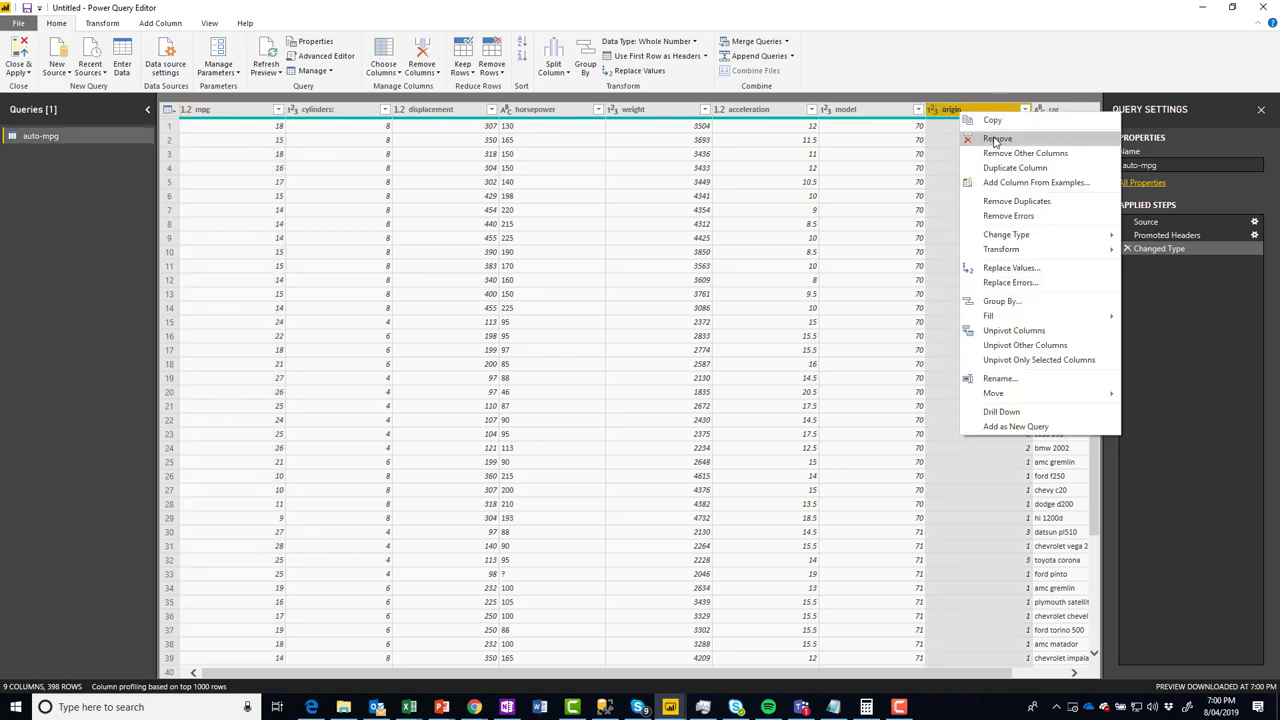
{"action": "left_click", "coordinate": [991, 280]}
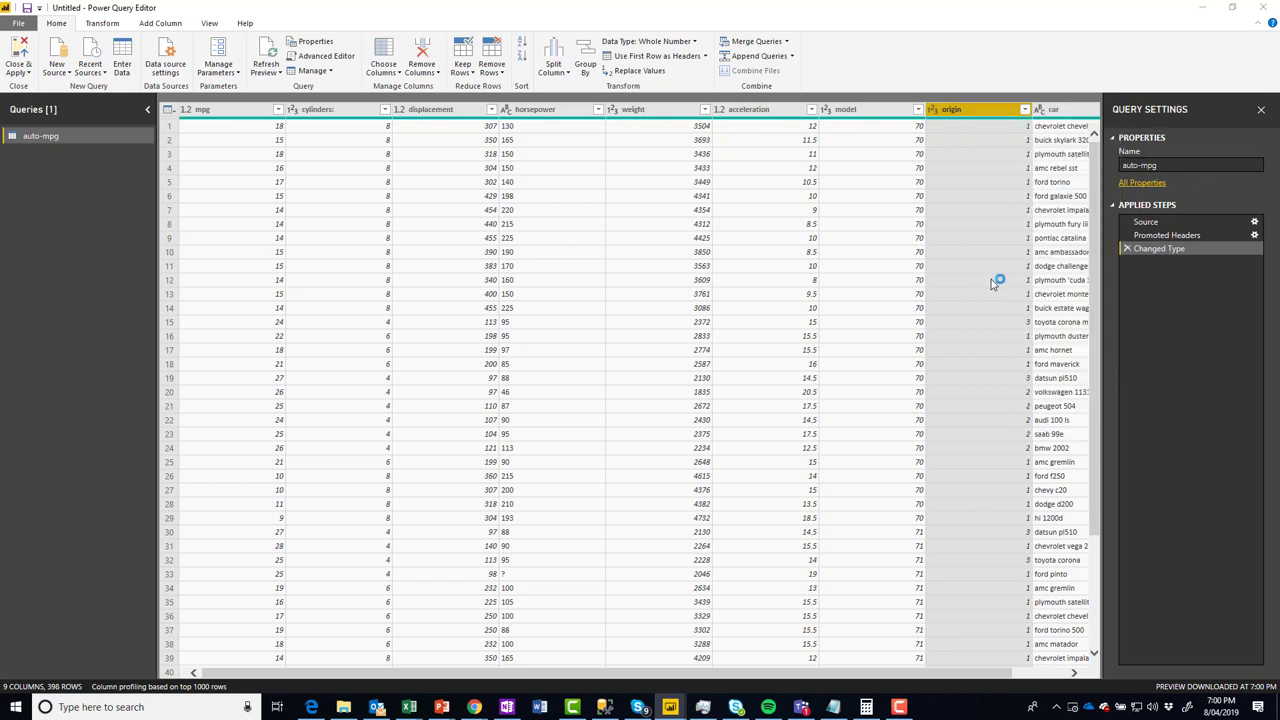
{"action": "type", "text": "1"}
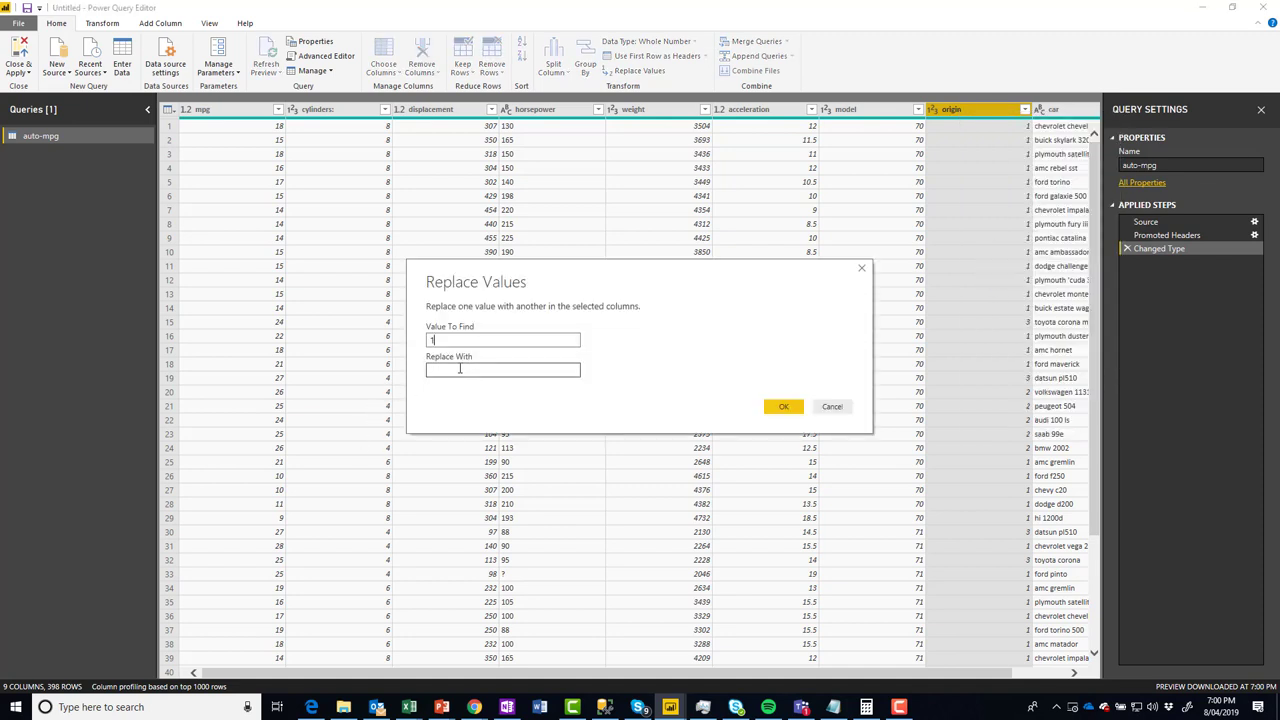
{"action": "left_click", "coordinate": [463, 370]}
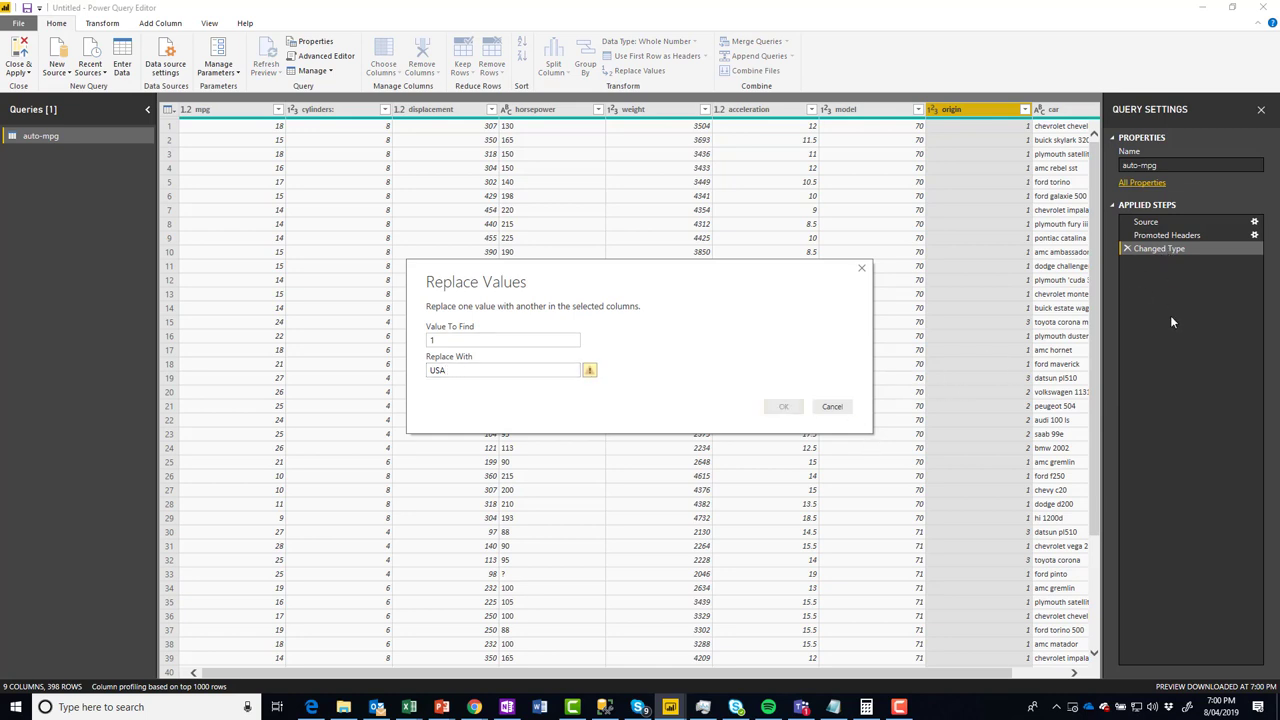
{"action": "mouse_move", "coordinate": [588, 370]}
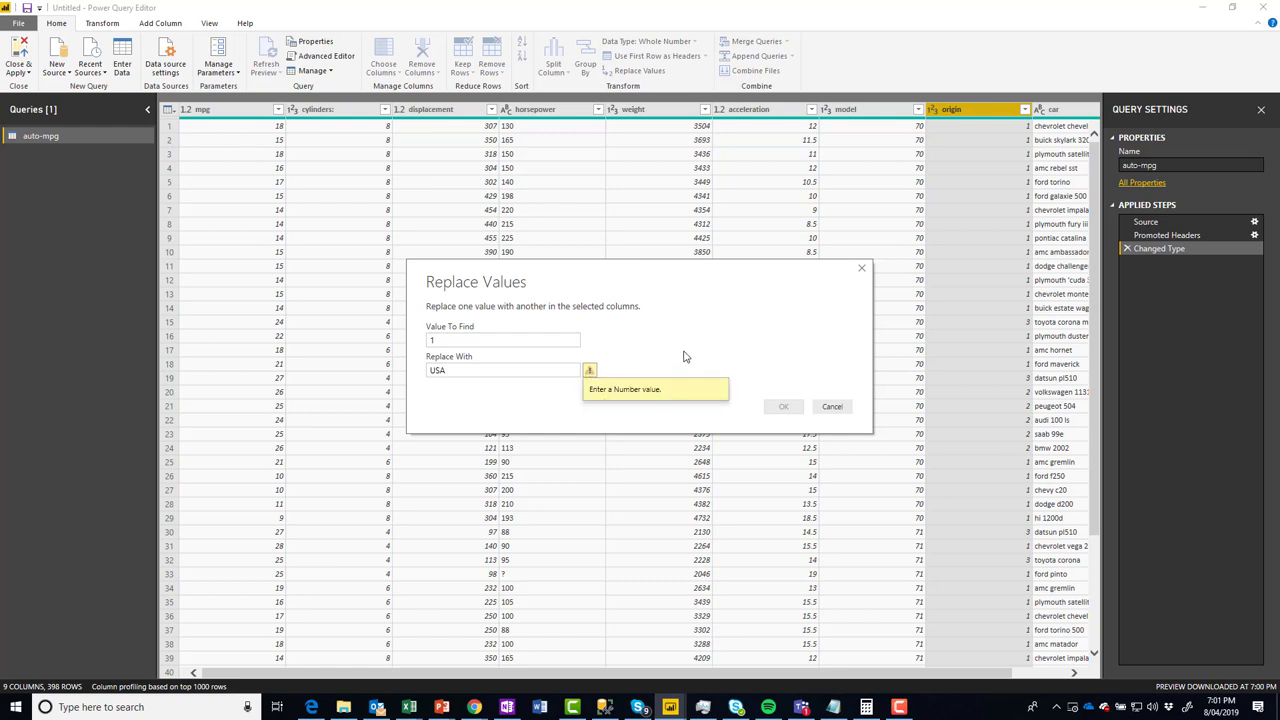
{"action": "left_click", "coordinate": [831, 406]}
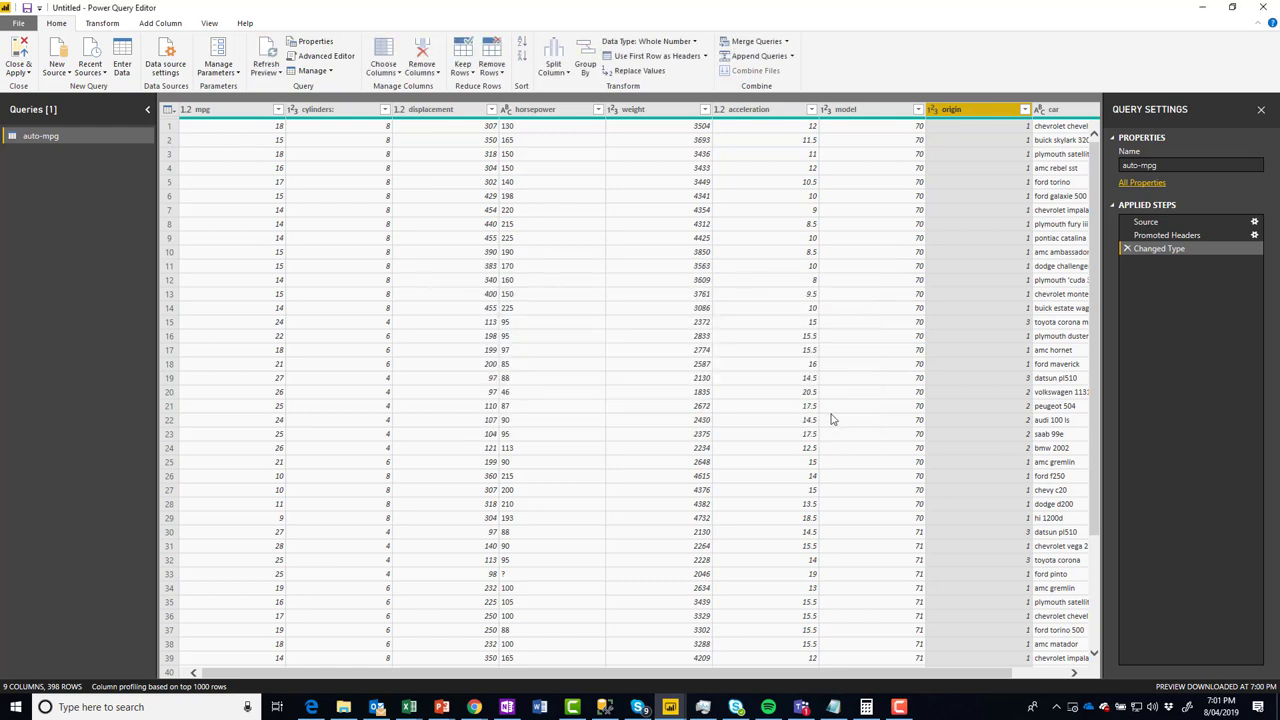
- Change the data type of the origin column to Text
{"action": "right_click", "coordinate": [952, 116]}
{"action": "key", "text": "Escape"}
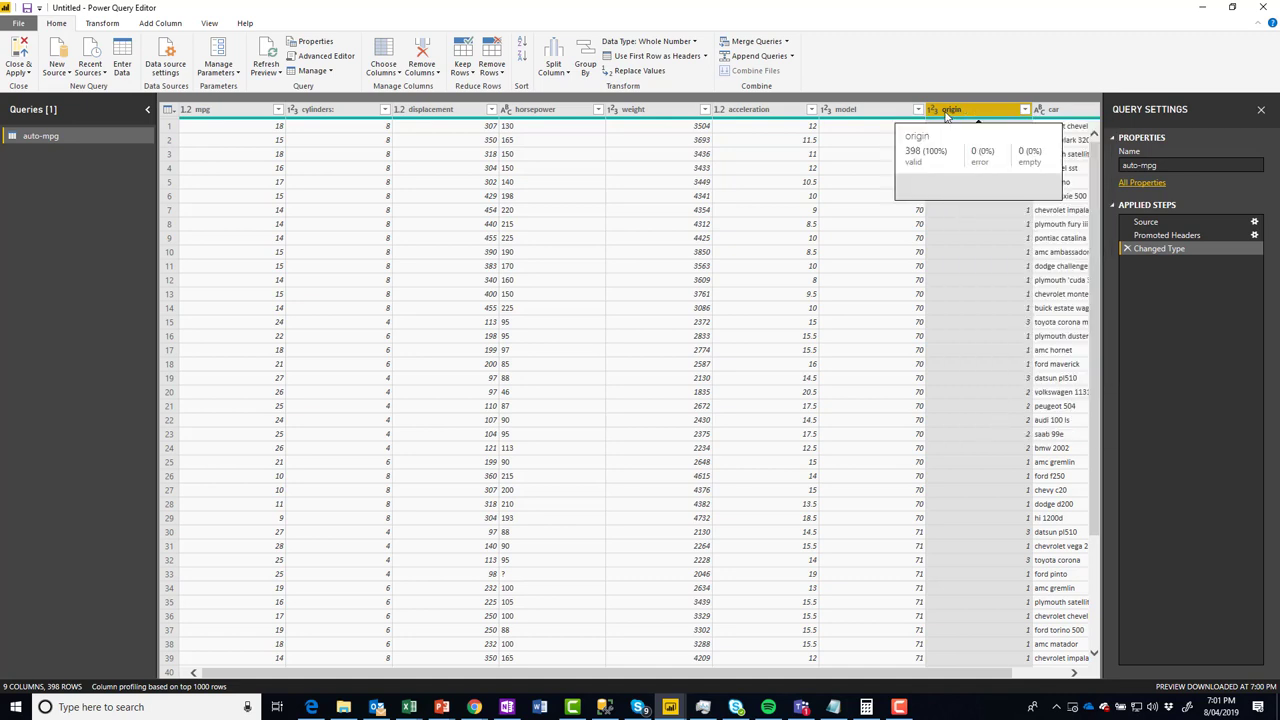
{"action": "left_click", "coordinate": [102, 25]}
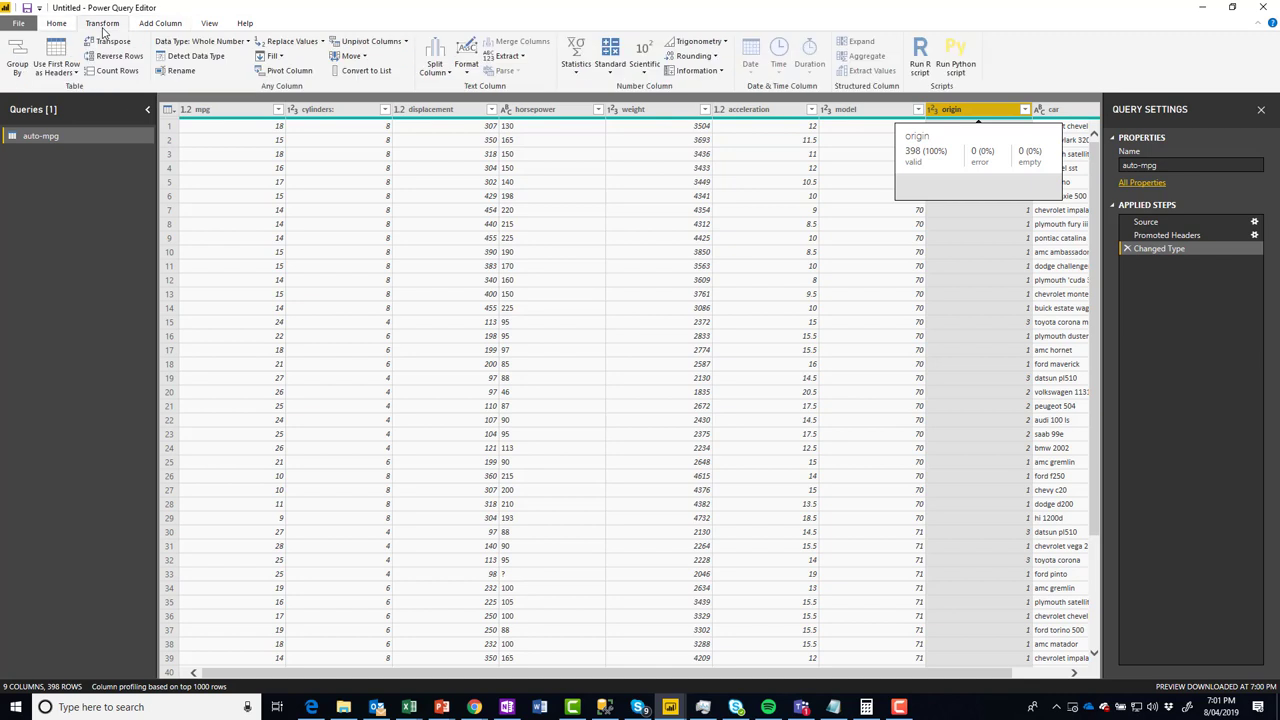
{"action": "left_click", "coordinate": [243, 43]}
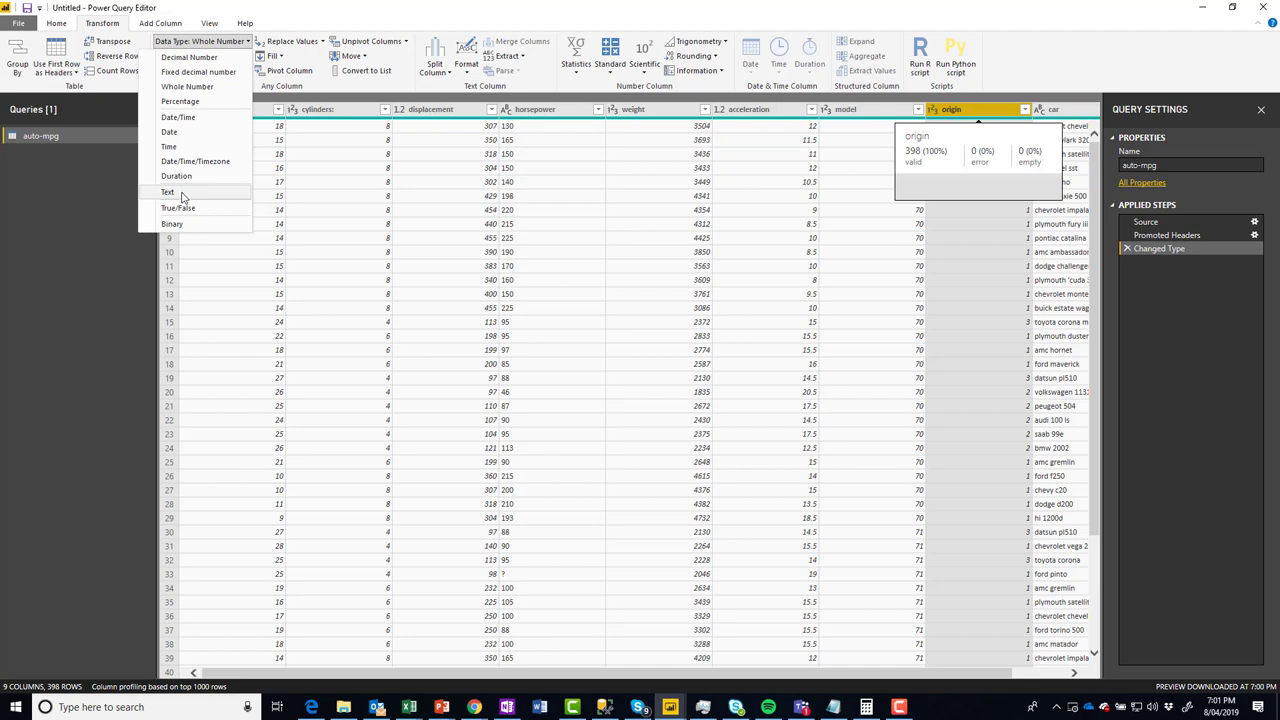
{"action": "left_click", "coordinate": [182, 196]}
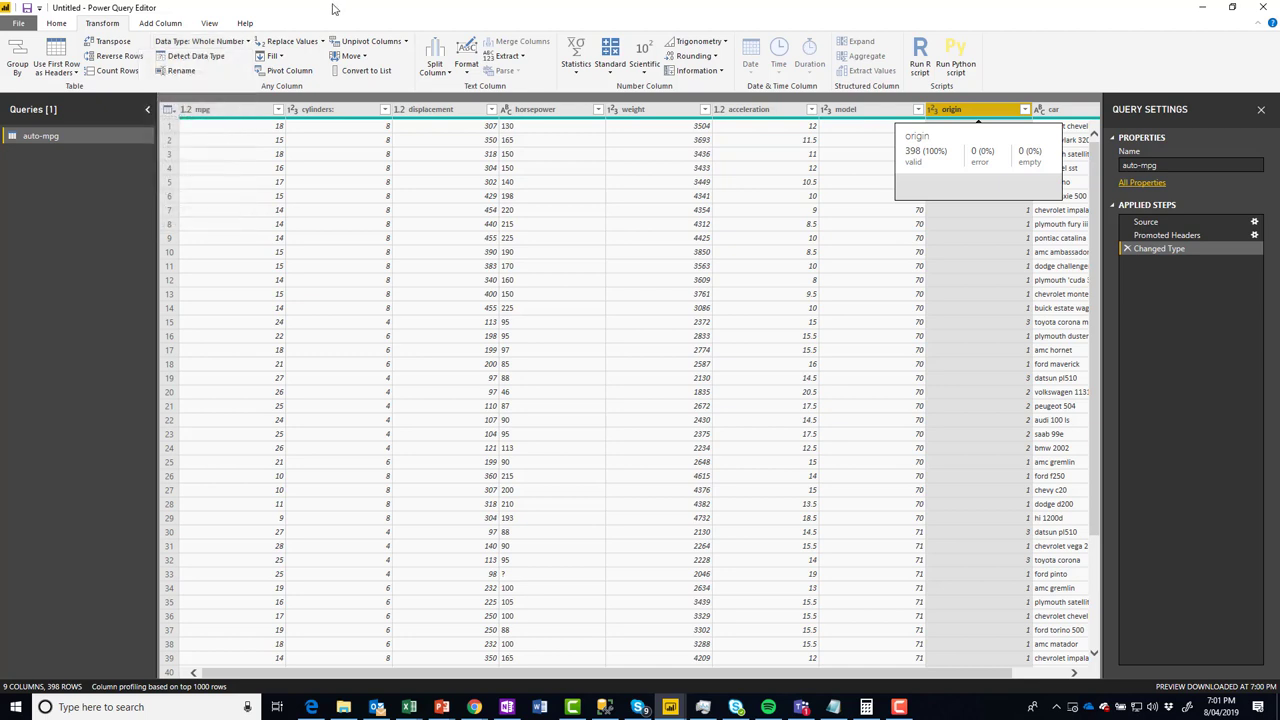
- Replace the value 1 with USA in the origin column
{"action": "right_click", "coordinate": [968, 109]}
{"action": "left_click", "coordinate": [1020, 265]}
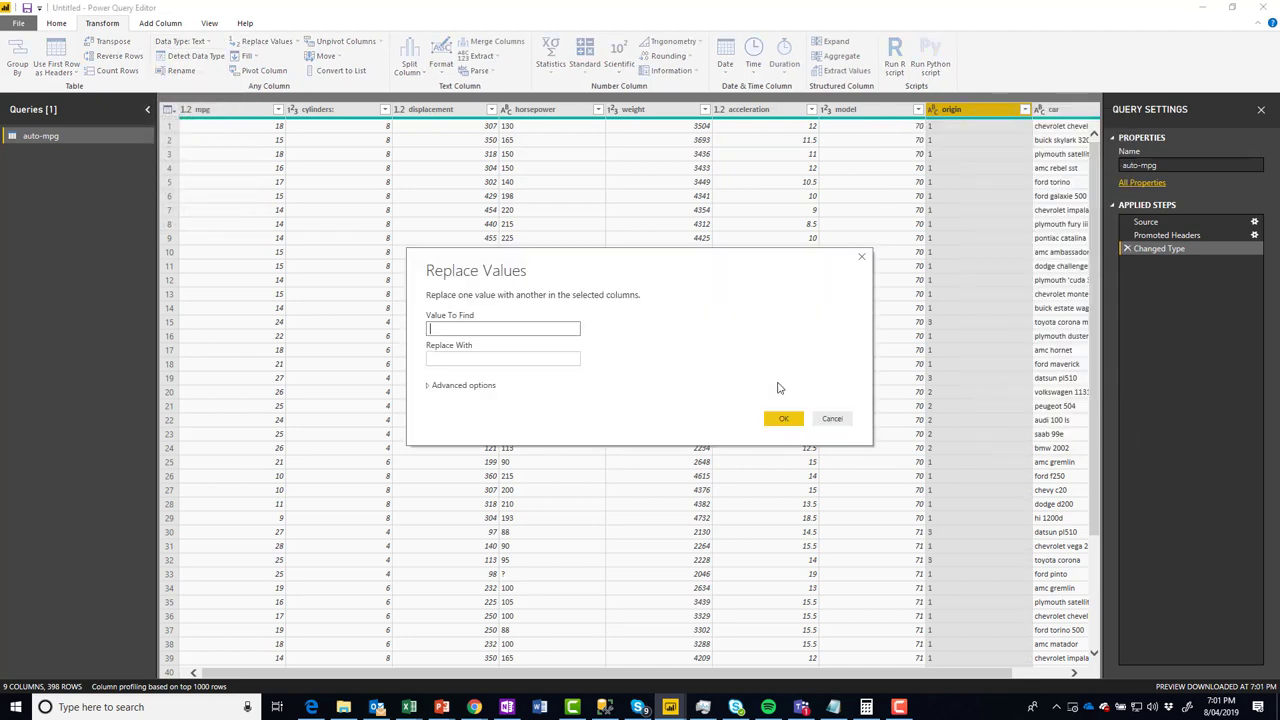
{"action": "type", "text": "1"}
{"action": "left_click", "coordinate": [476, 355]}
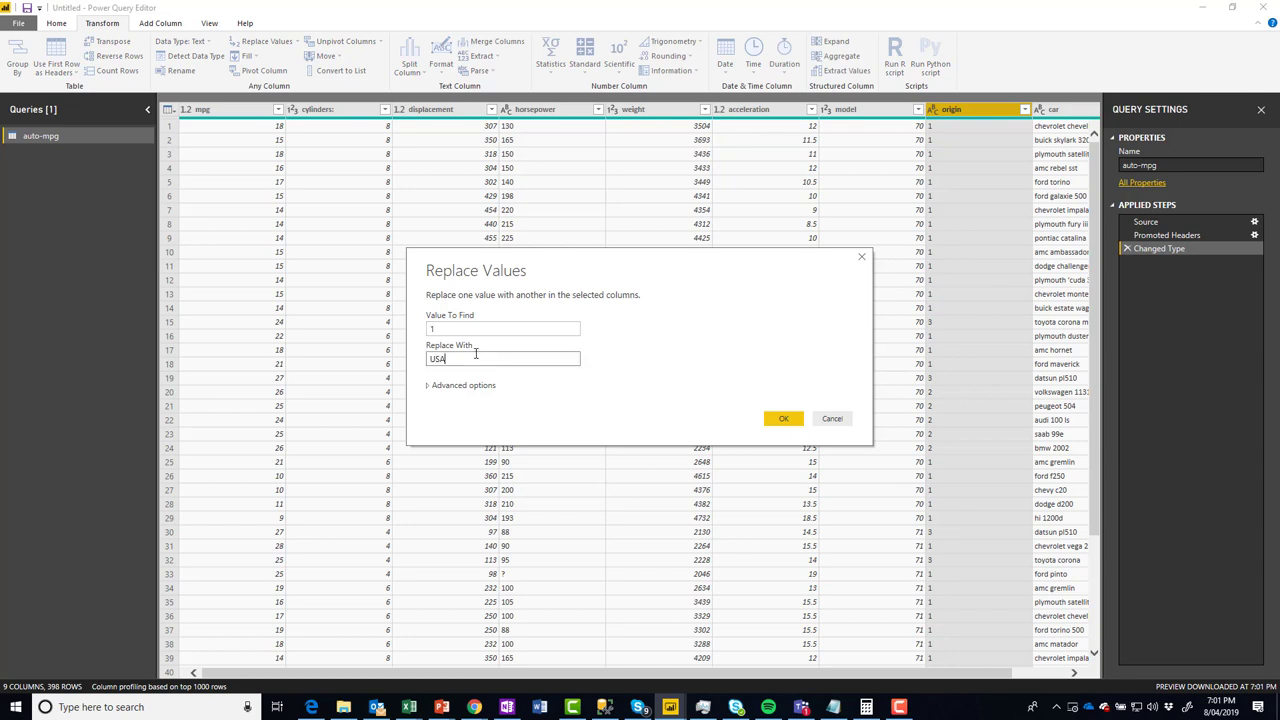
{"action": "left_click", "coordinate": [784, 420]}
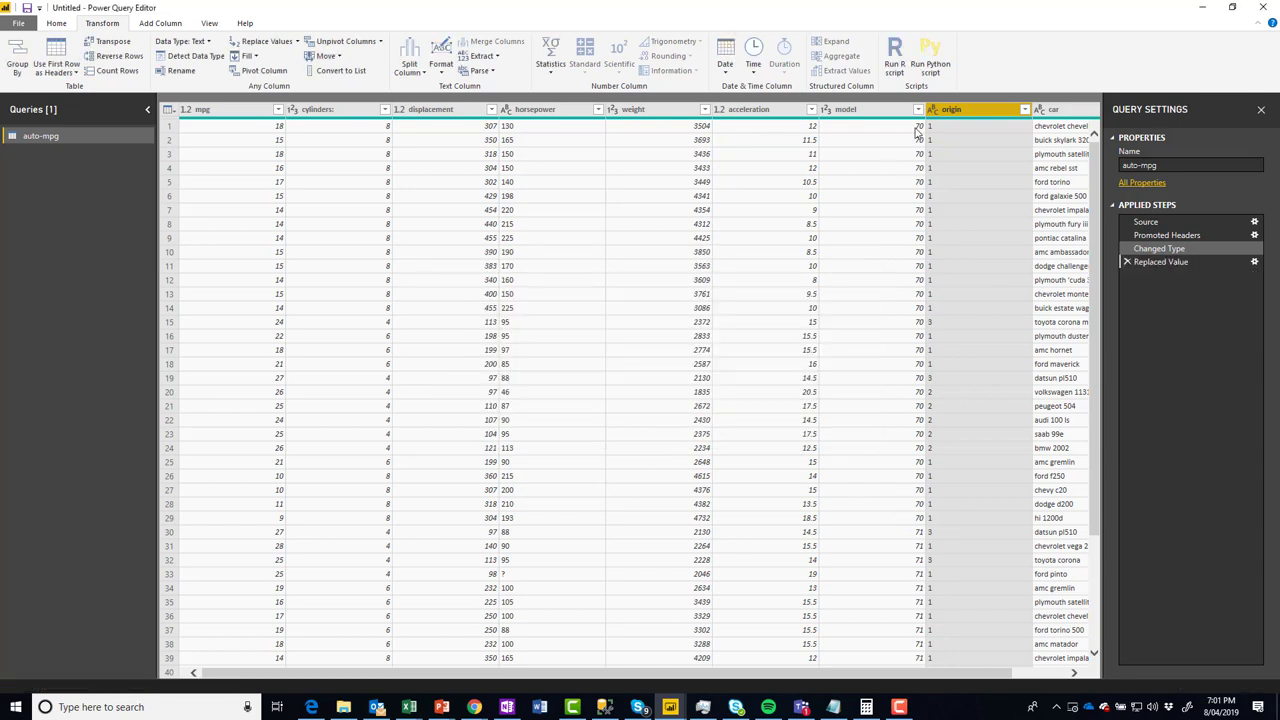
- Replace the value 2 with European in the origin column
{"action": "right_click", "coordinate": [949, 107]}
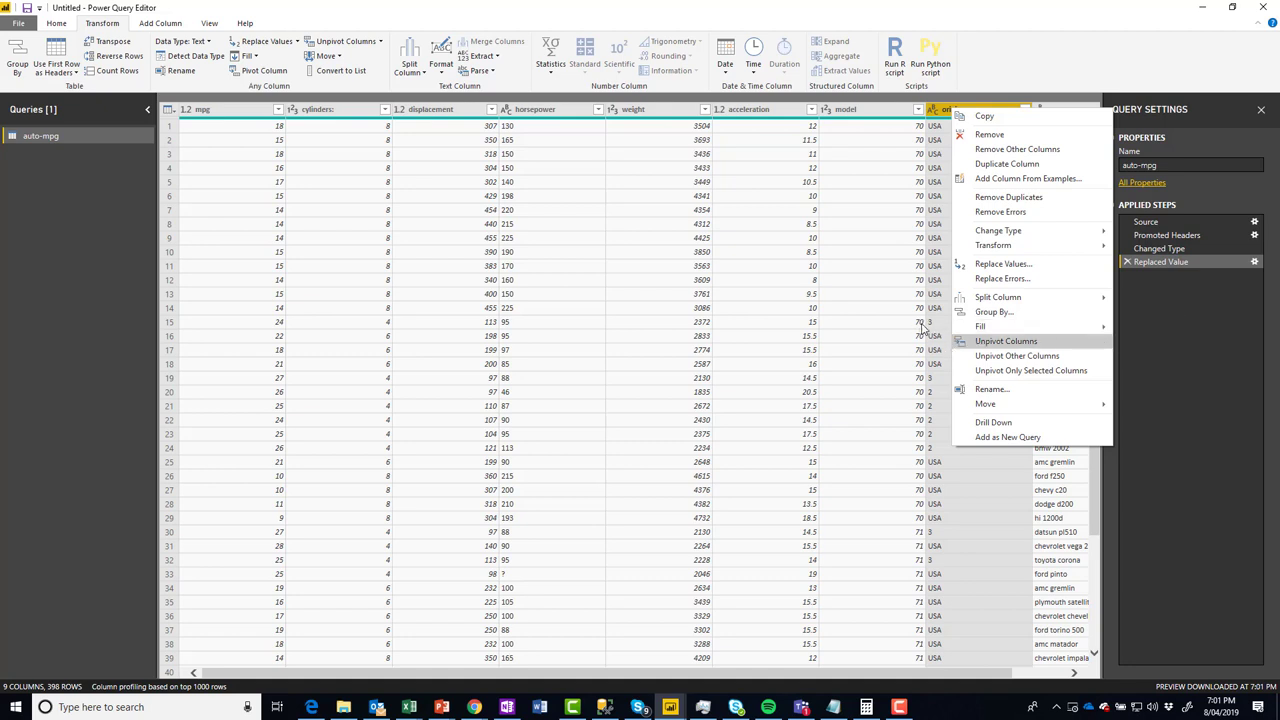
{"action": "left_click", "coordinate": [1003, 264]}
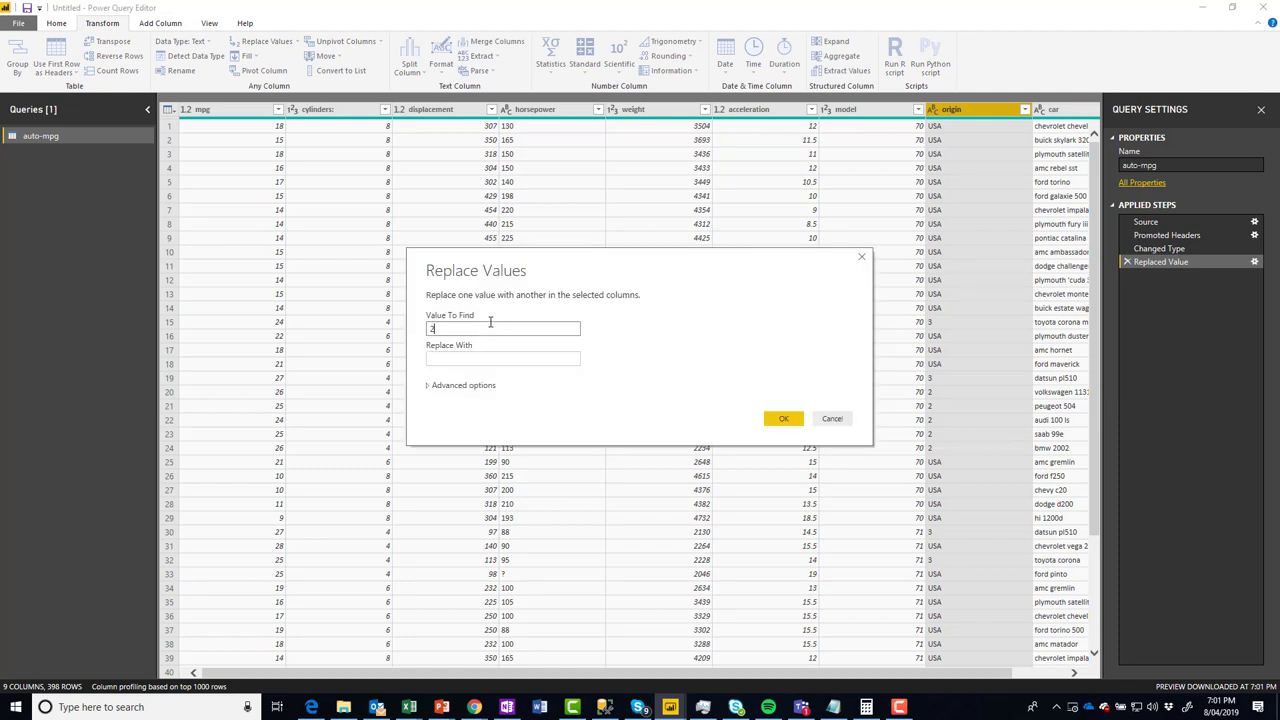
{"action": "key", "text": "Tab"}
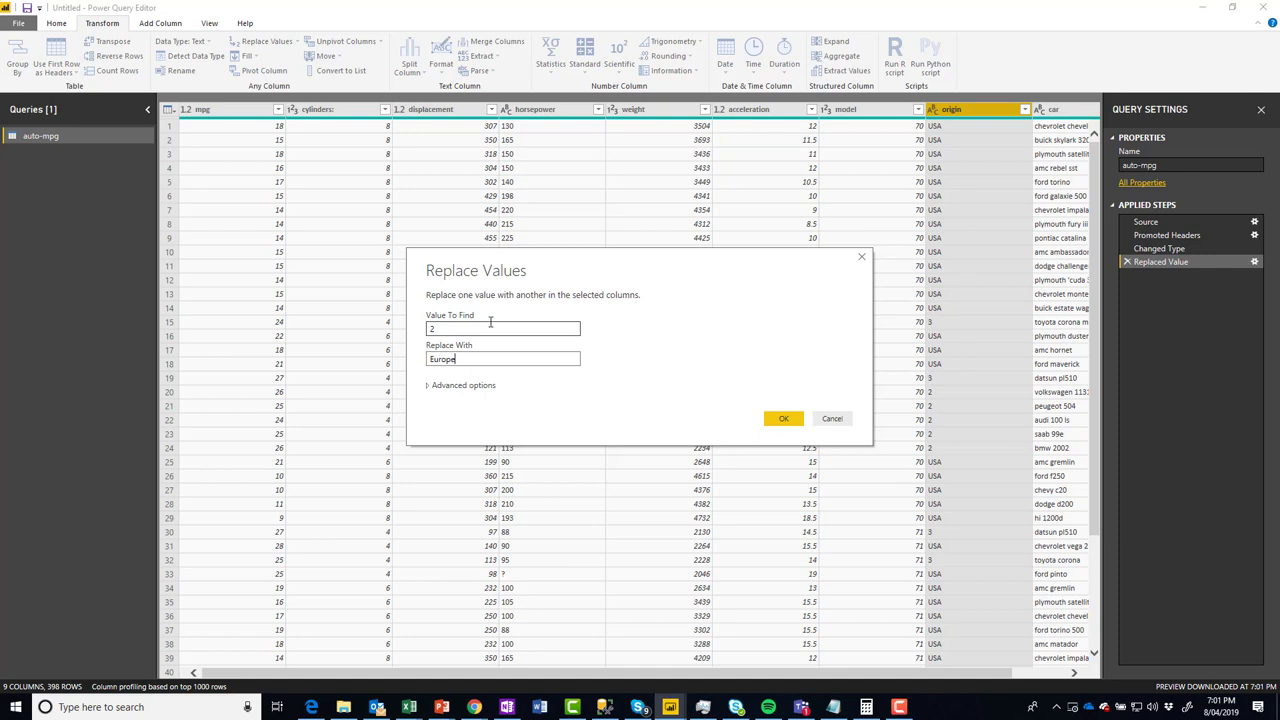
{"action": "left_click", "coordinate": [783, 418]}
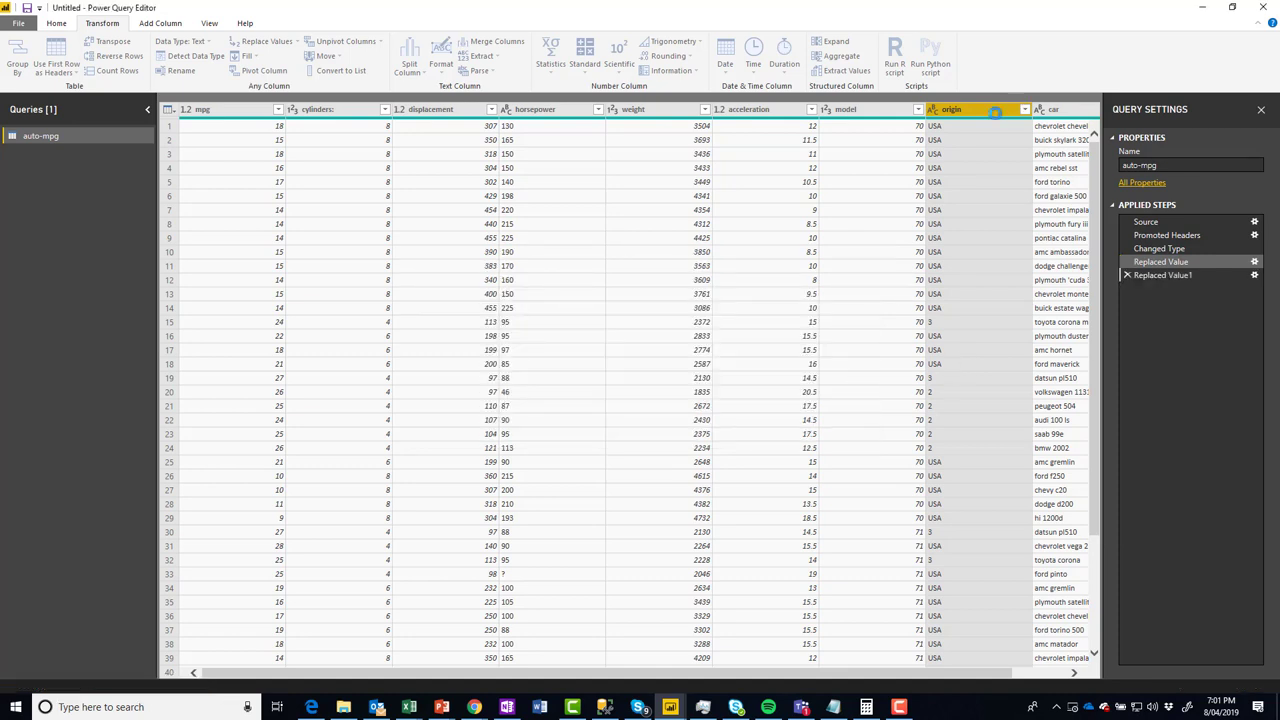
- Replace the value 3 with Japan in the origin column
{"action": "right_click", "coordinate": [980, 118]}
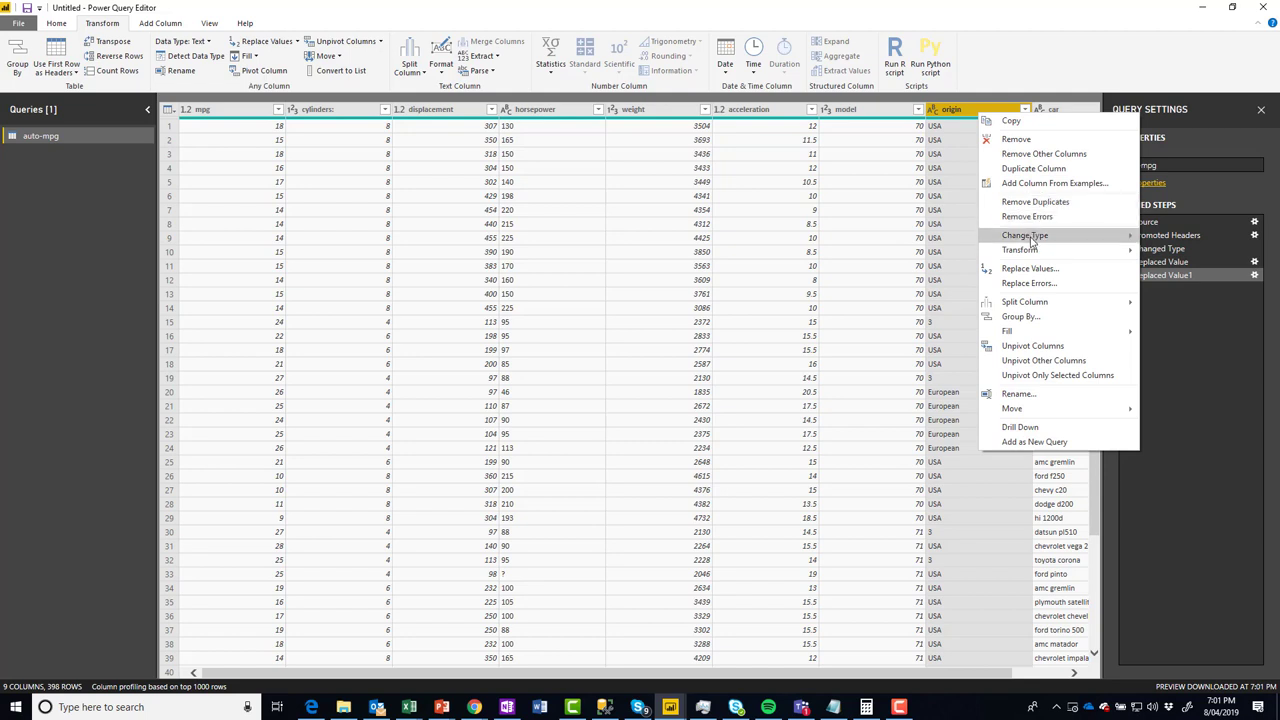
{"action": "key", "text": "Escape"}
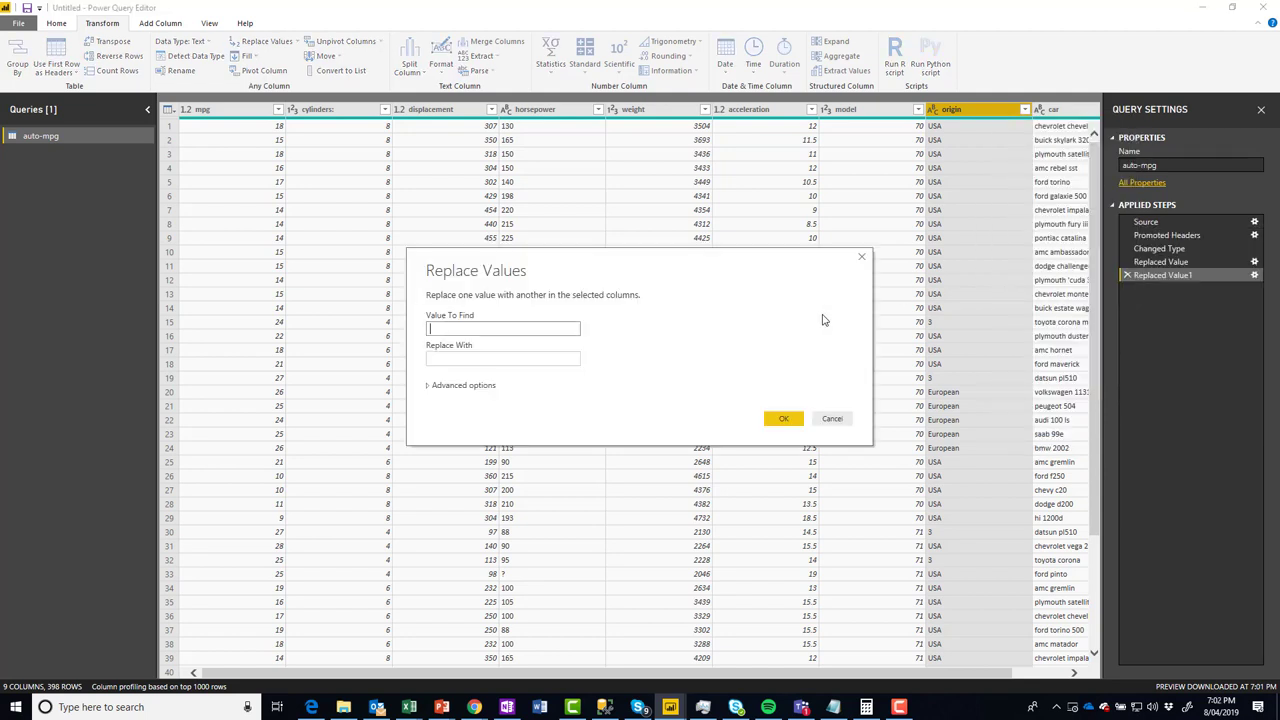
{"action": "type", "text": "3"}
{"action": "left_click", "coordinate": [468, 357]}
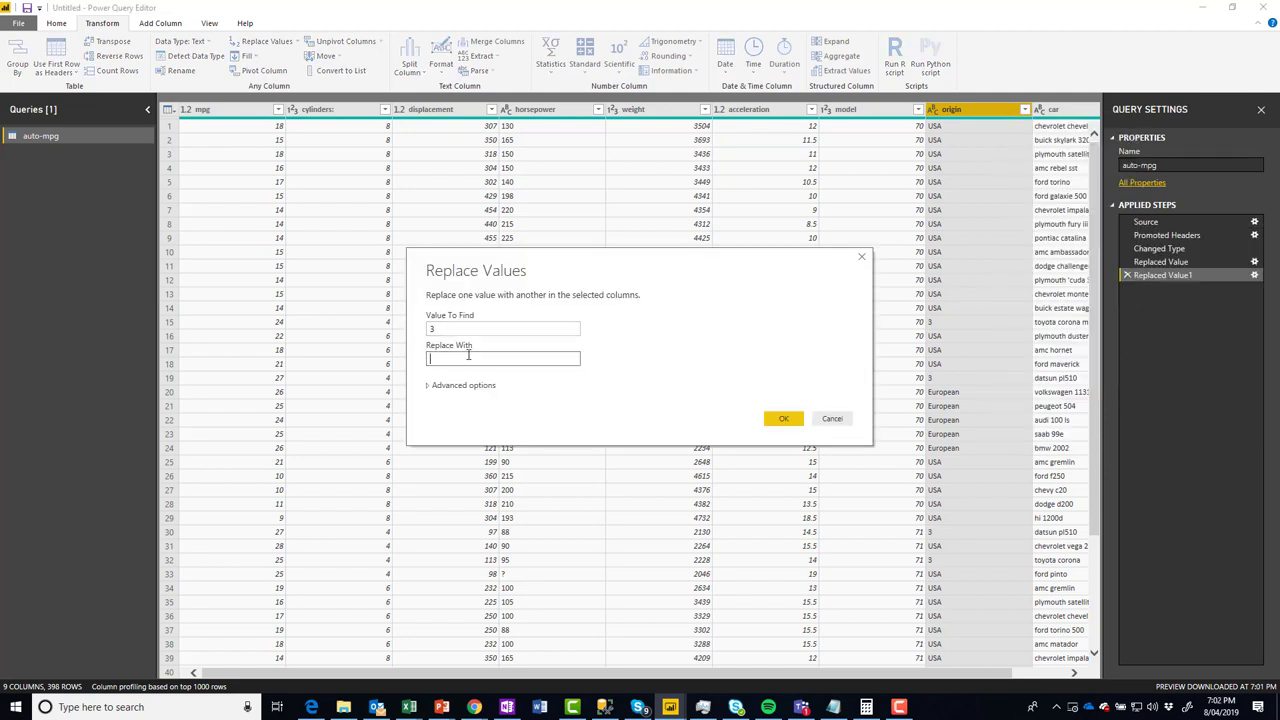
{"action": "left_click", "coordinate": [783, 418]}
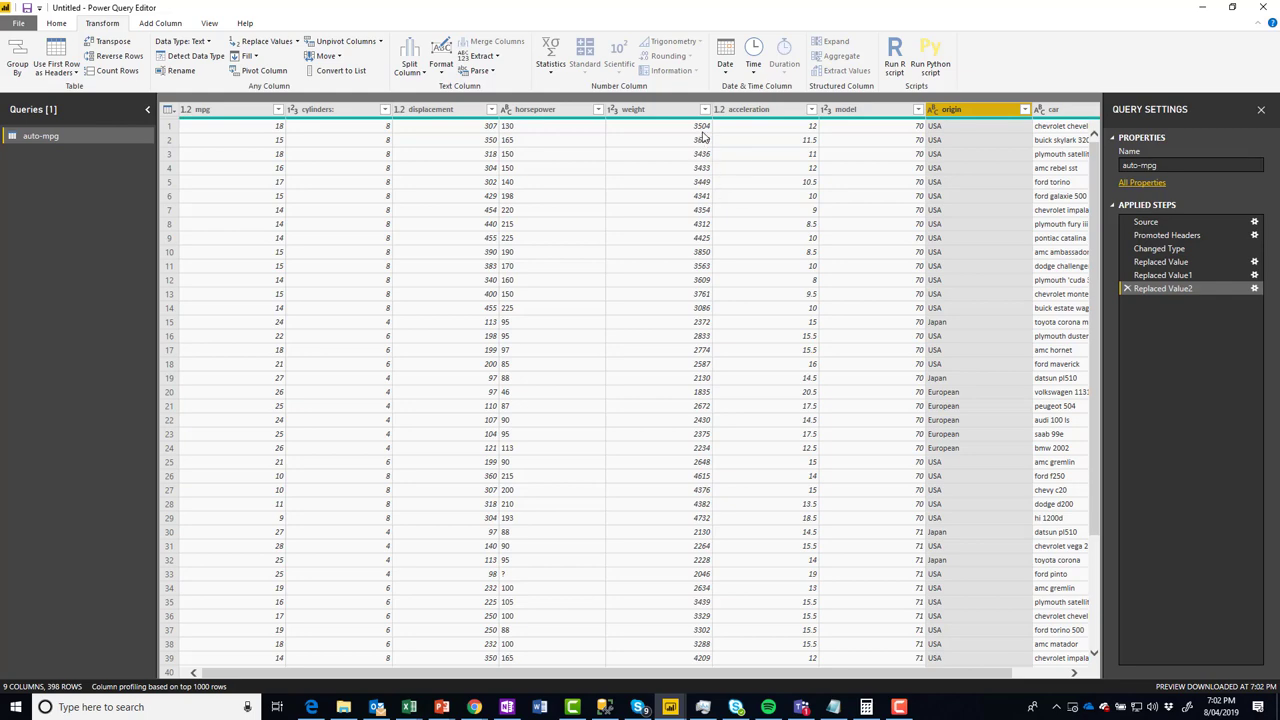
- Switch to Chrome, search Google for "lbs kg" in a new window and select the kilogram value in the unit converter
{"action": "key", "text": "alt+Tab"}
{"action": "key", "text": "alt+Tab"}
{"action": "key", "text": "alt+Tab"}
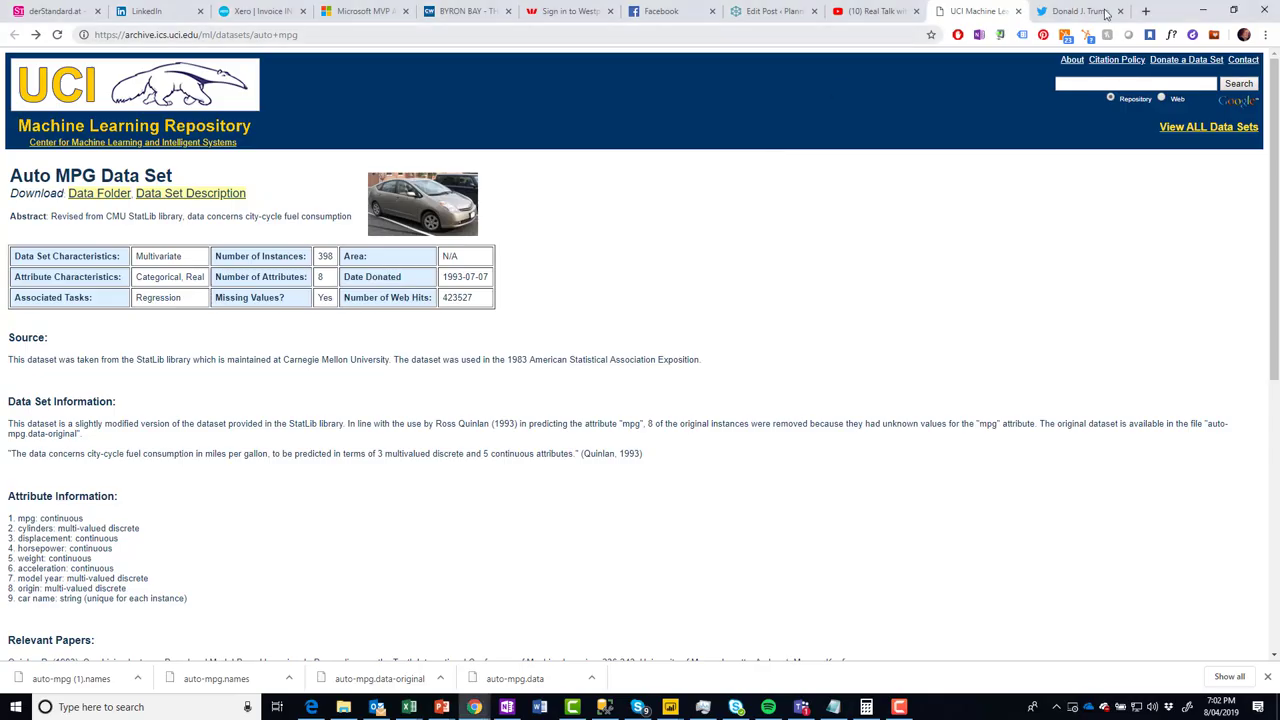
{"action": "left_click", "coordinate": [1145, 11]}
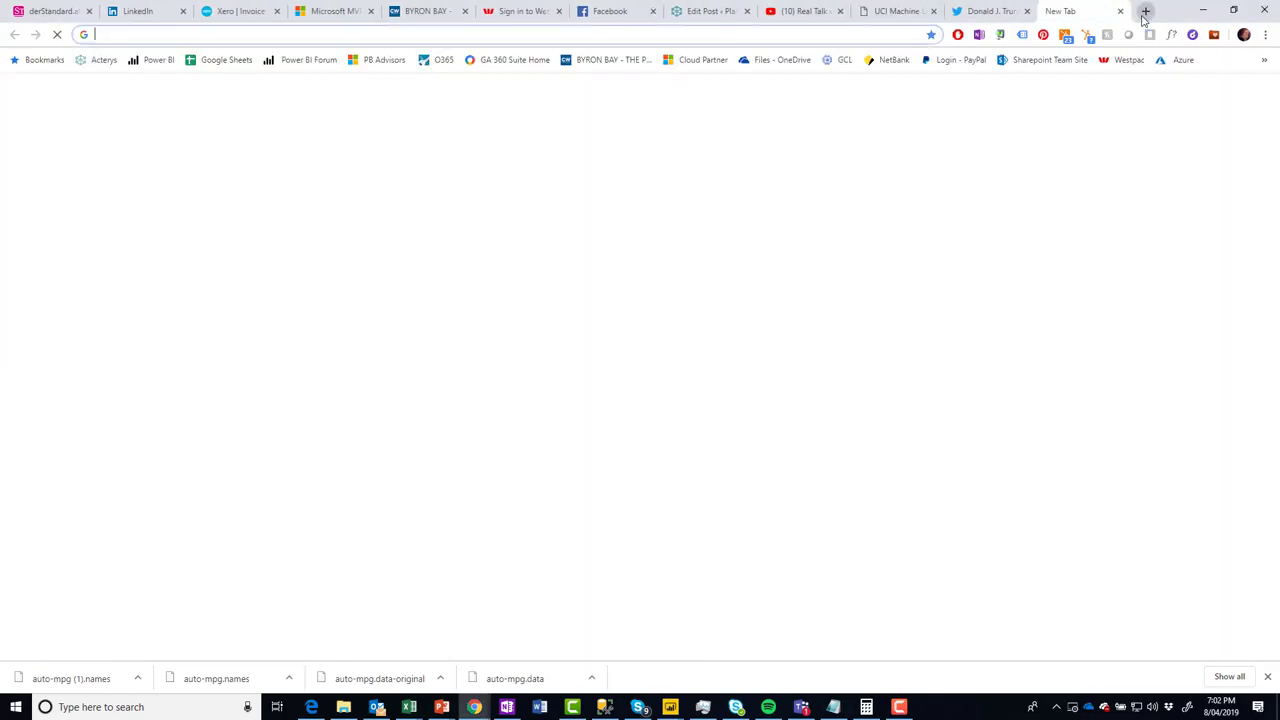
{"action": "key", "text": "ctrl+n"}
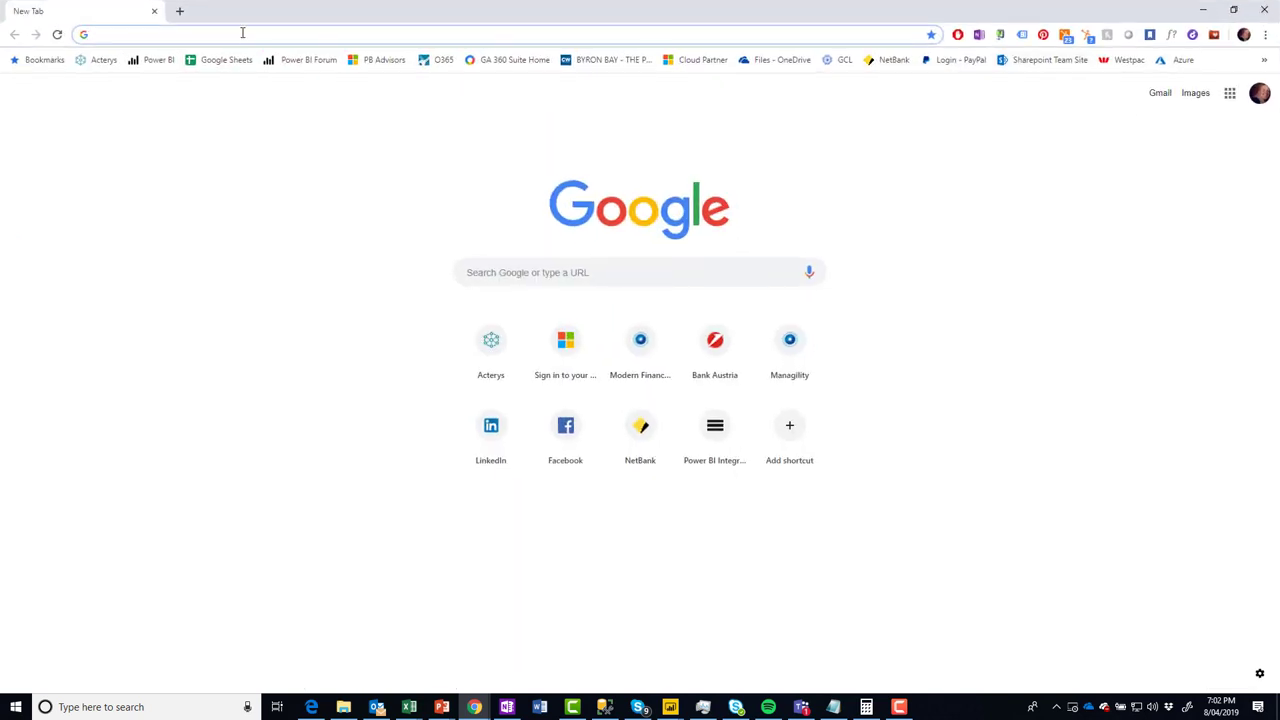
{"action": "type", "text": "lbs "}
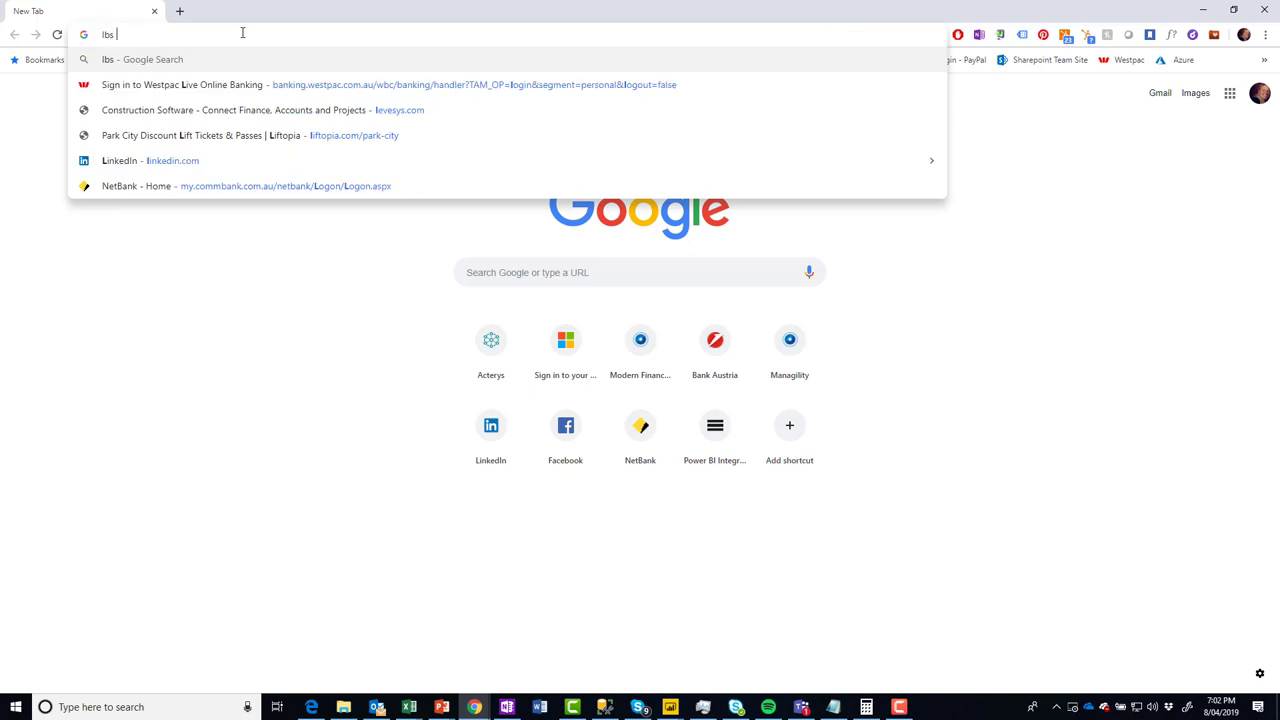
{"action": "type", "text": "kg"}
{"action": "key", "text": "Return"}
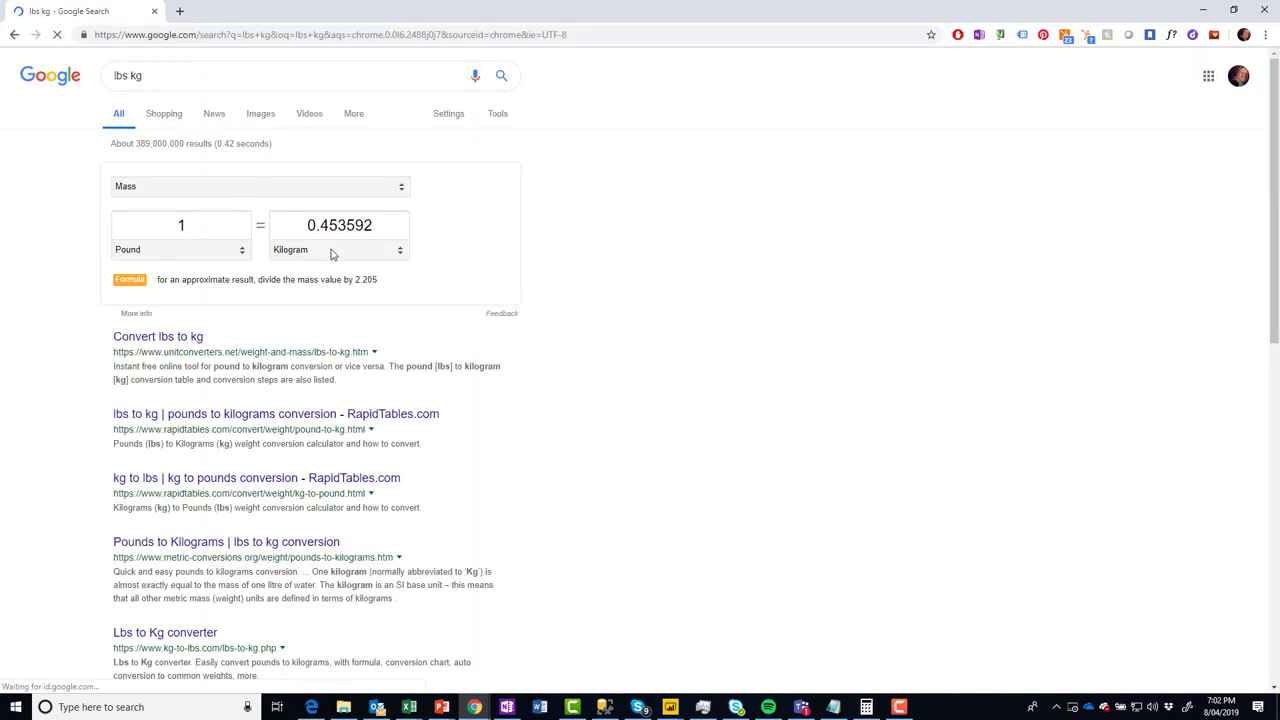
{"action": "double_click", "coordinate": [387, 228]}
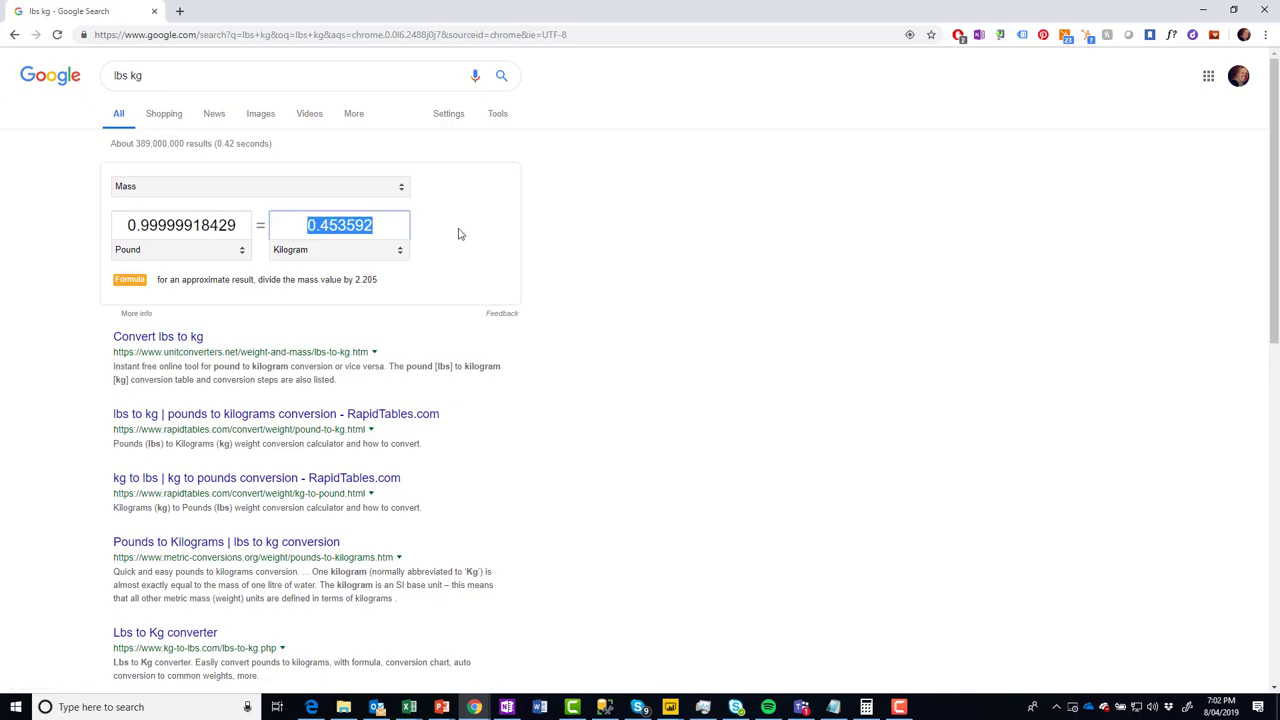
- Switch back to the Power Query Editor and add a custom column Weight KG with the formula [weight]*0.453592
{"action": "key", "text": "alt+Tab"}
{"action": "key", "text": "alt+Tab"}
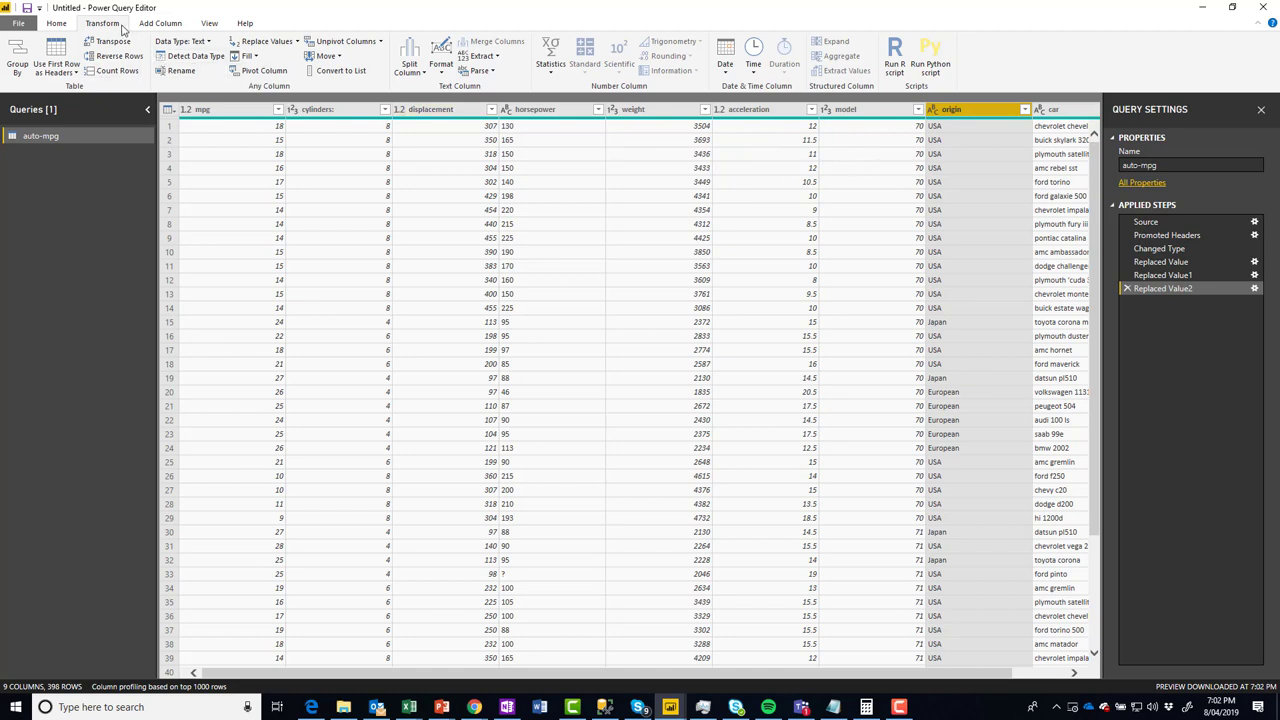
{"action": "left_click", "coordinate": [163, 24]}
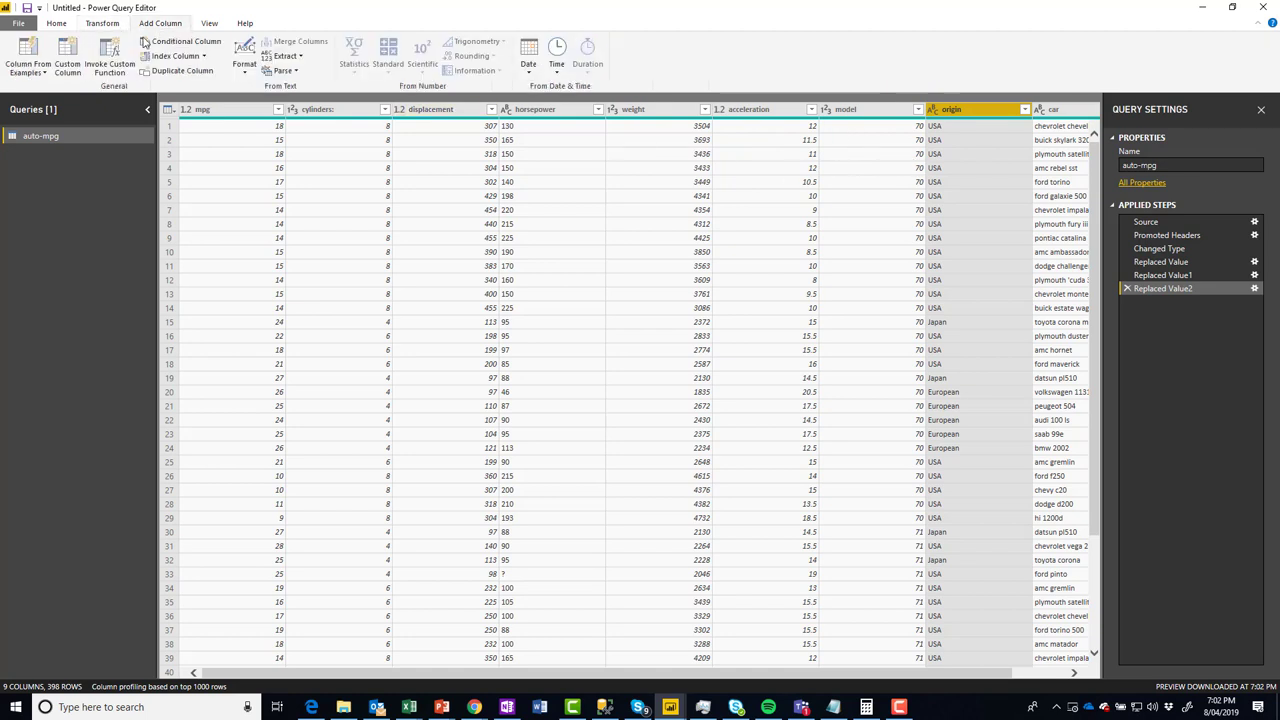
{"action": "left_click", "coordinate": [67, 65]}
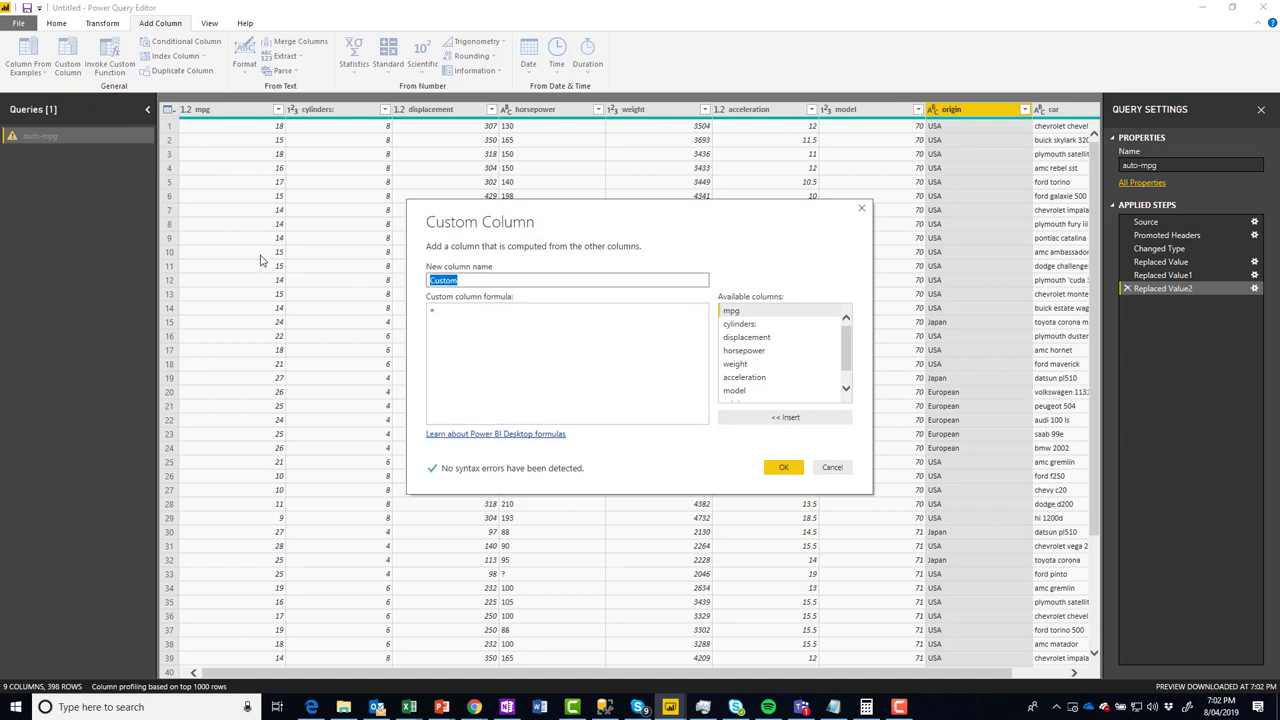
{"action": "type", "text": "Wie"}
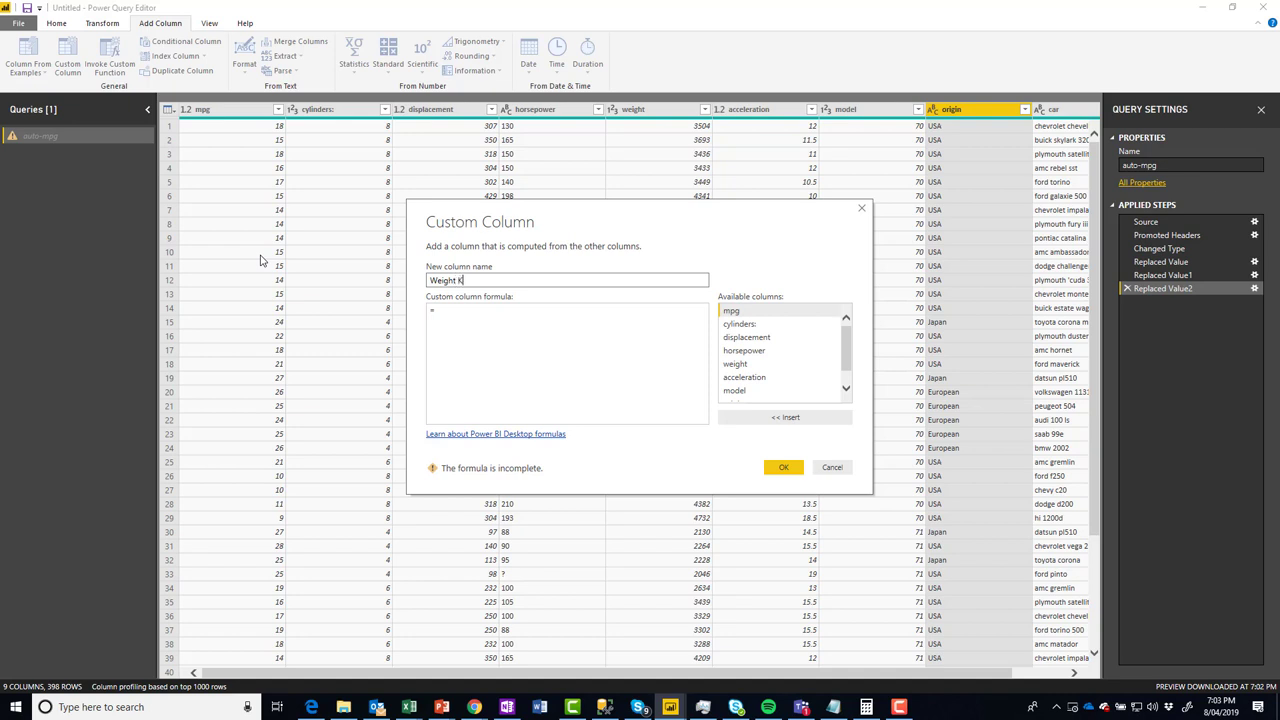
{"action": "left_click", "coordinate": [464, 313]}
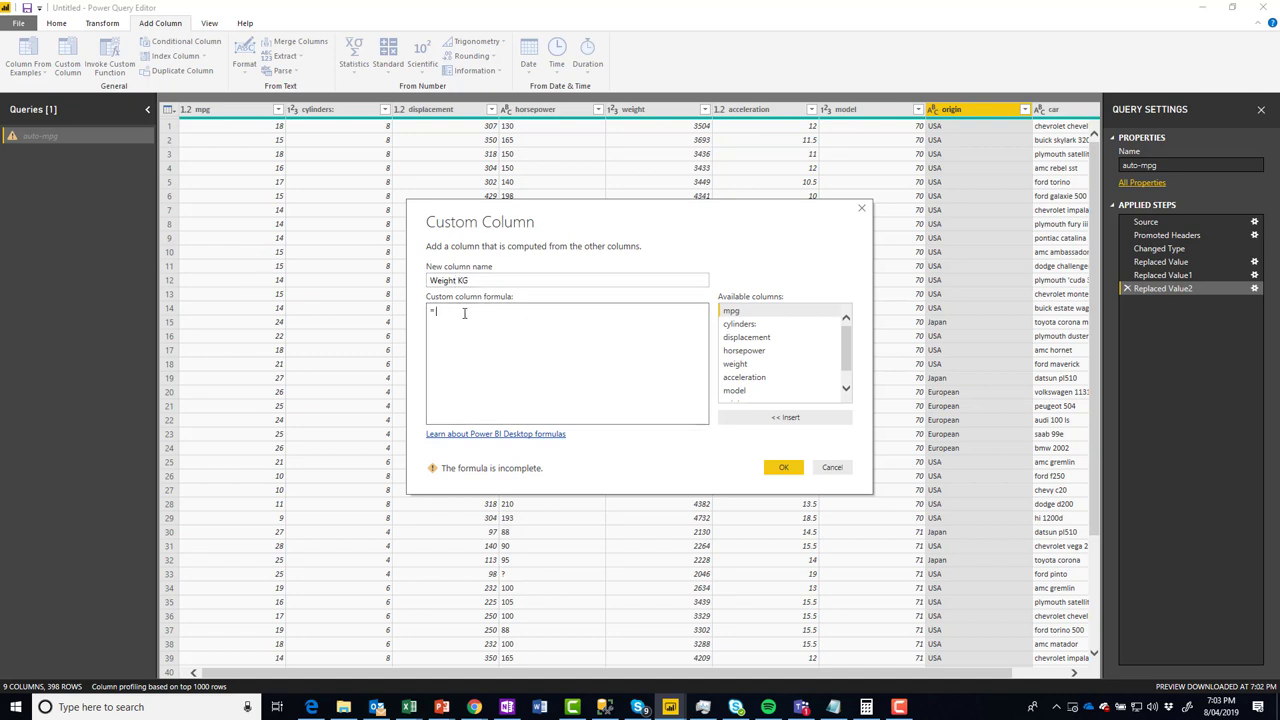
{"action": "scroll", "coordinate": [843, 360], "scroll_direction": "down", "scroll_amount": 2}
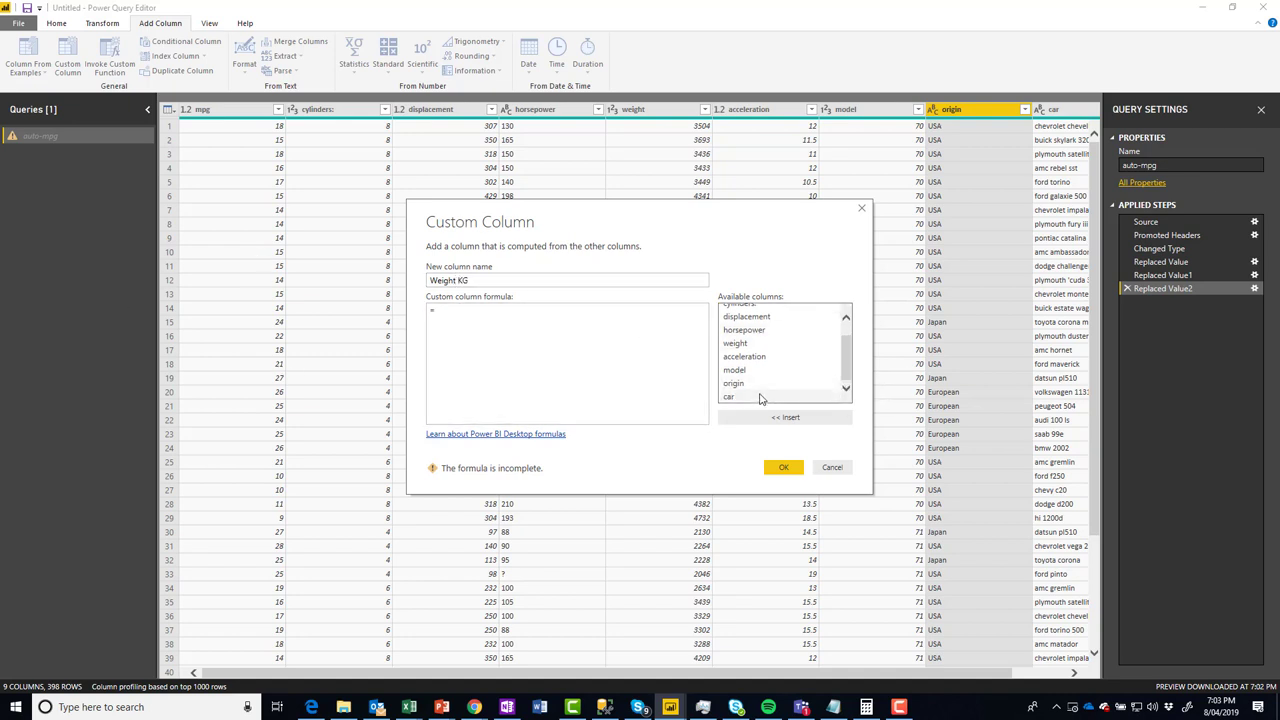
{"action": "scroll", "coordinate": [762, 372], "scroll_direction": "up", "scroll_amount": 1}
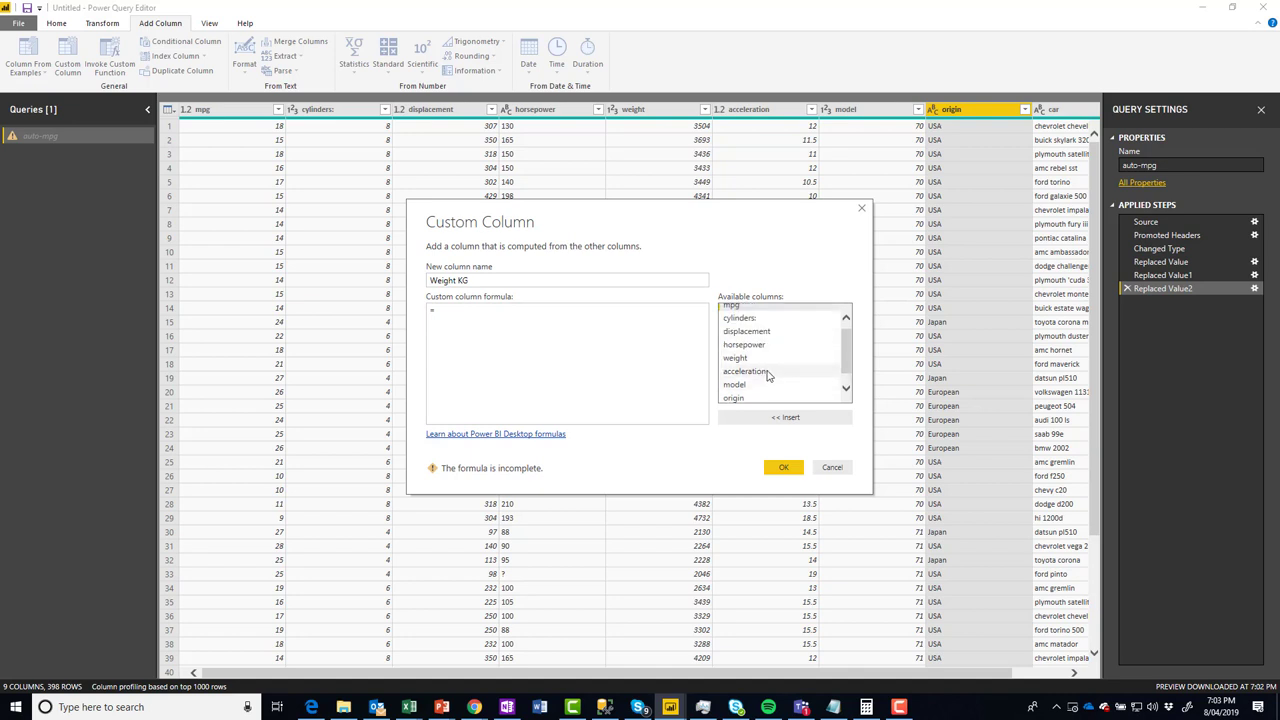
{"action": "double_click", "coordinate": [757, 360]}
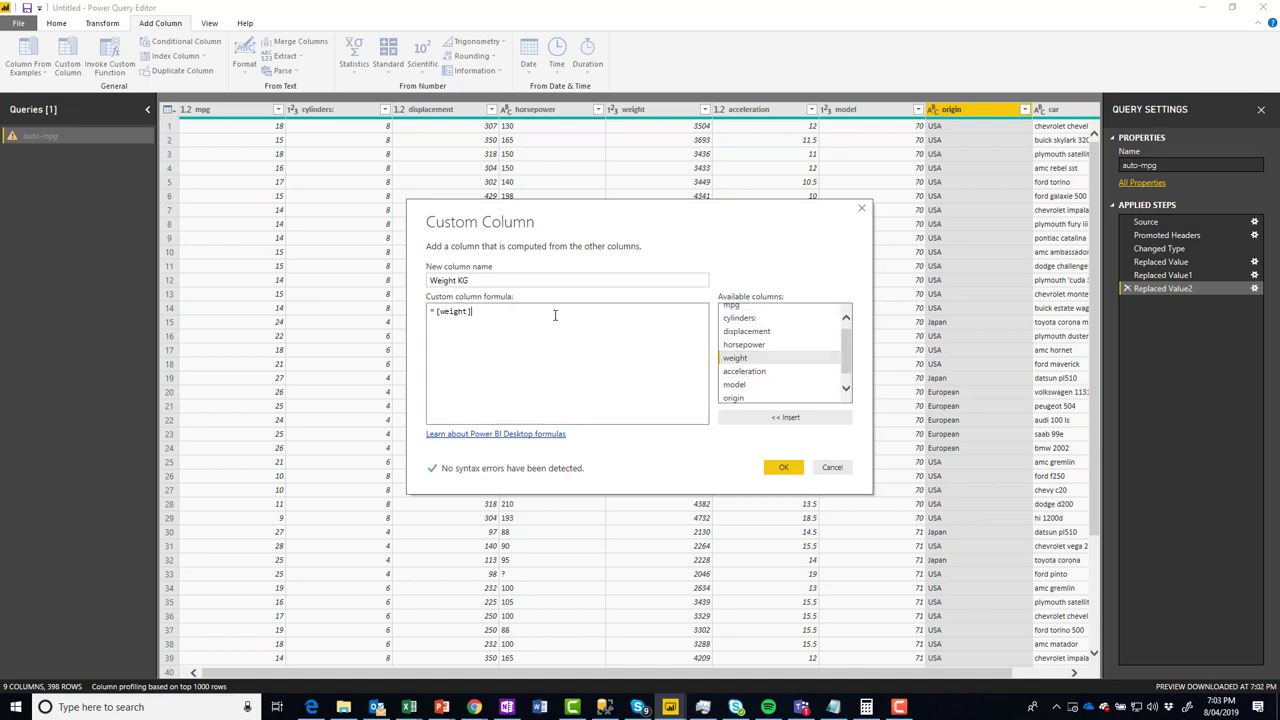
{"action": "type", "text": "*0.453592"}
{"action": "left_click", "coordinate": [784, 468]}
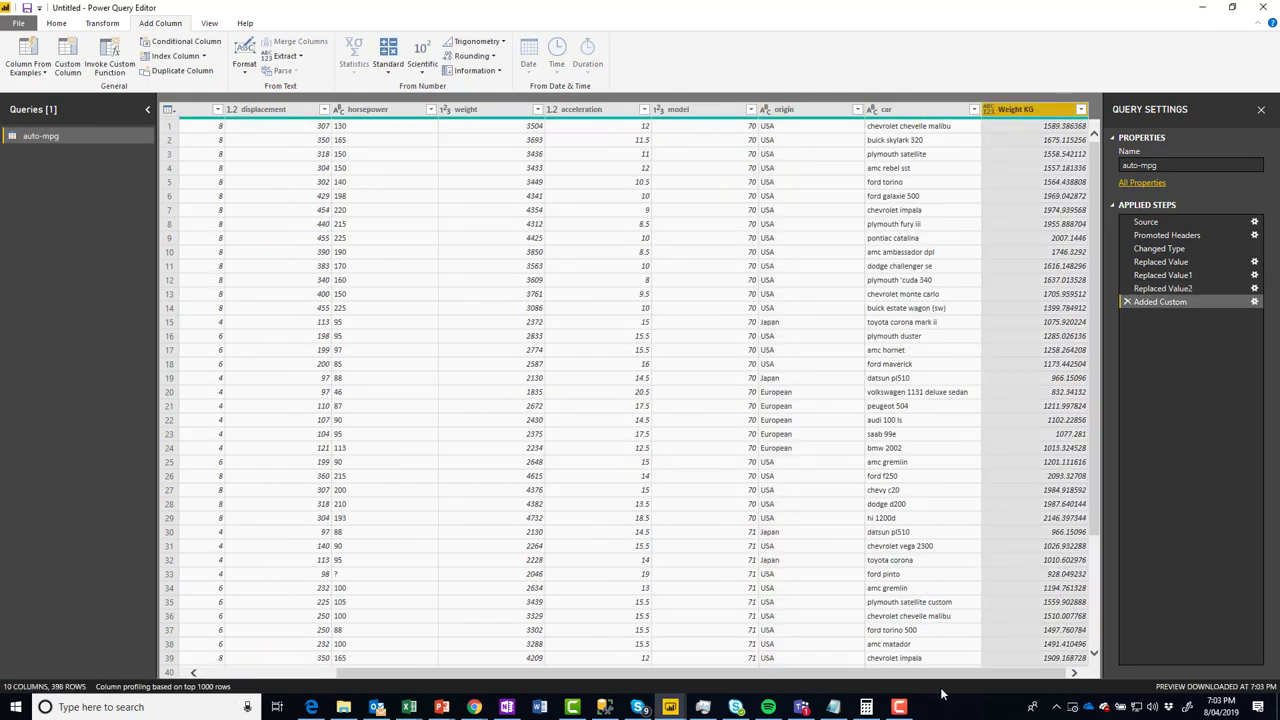
{"action": "left_click", "coordinate": [1086, 226]}
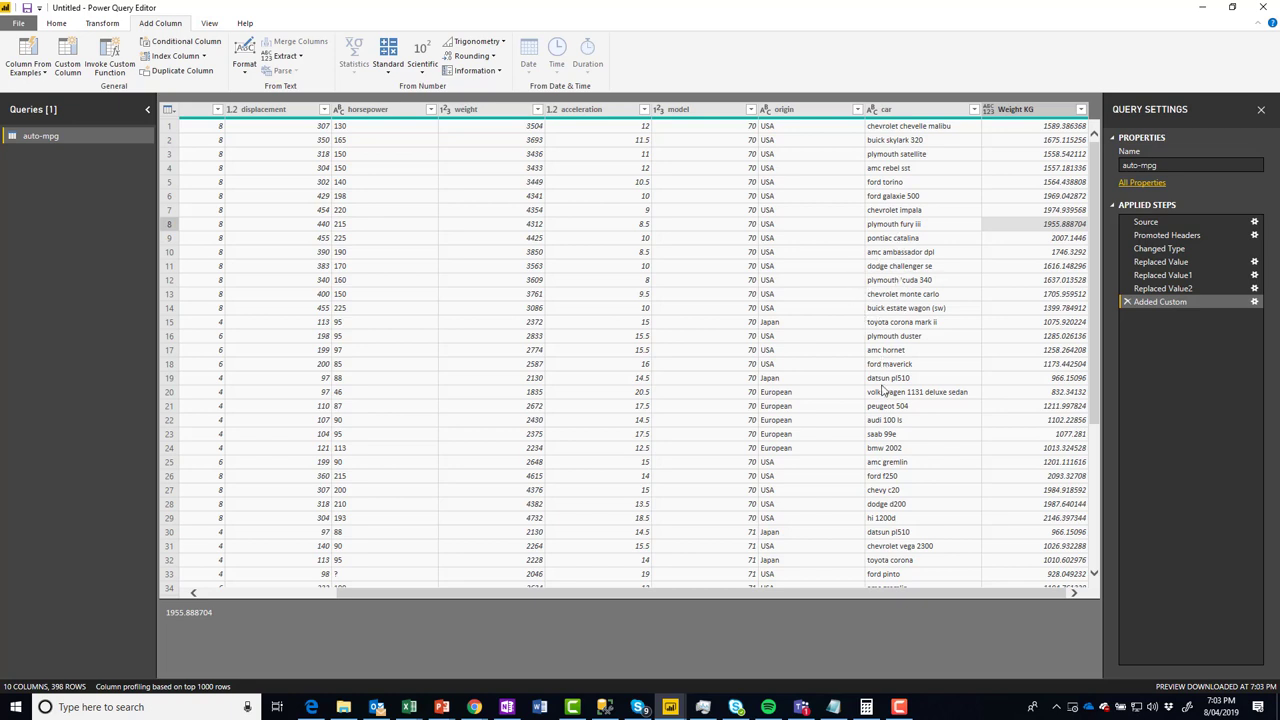
{"action": "left_click", "coordinate": [908, 120]}
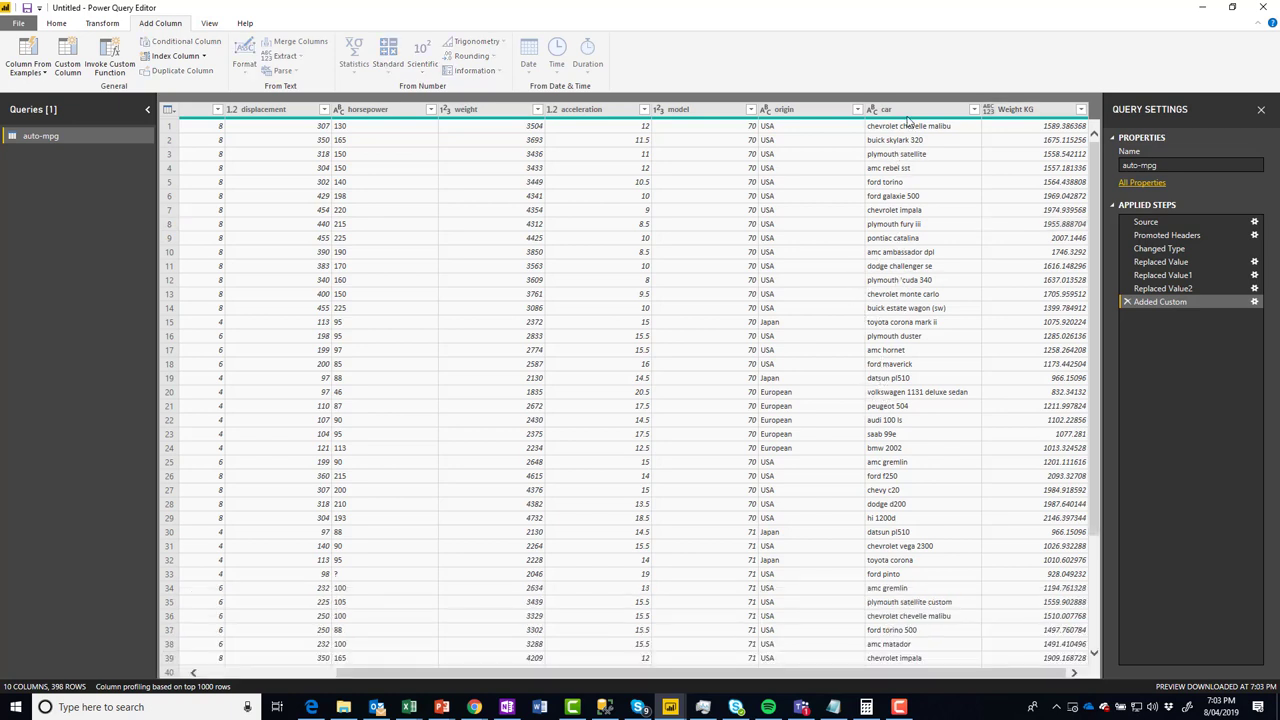
{"action": "right_click", "coordinate": [908, 112]}
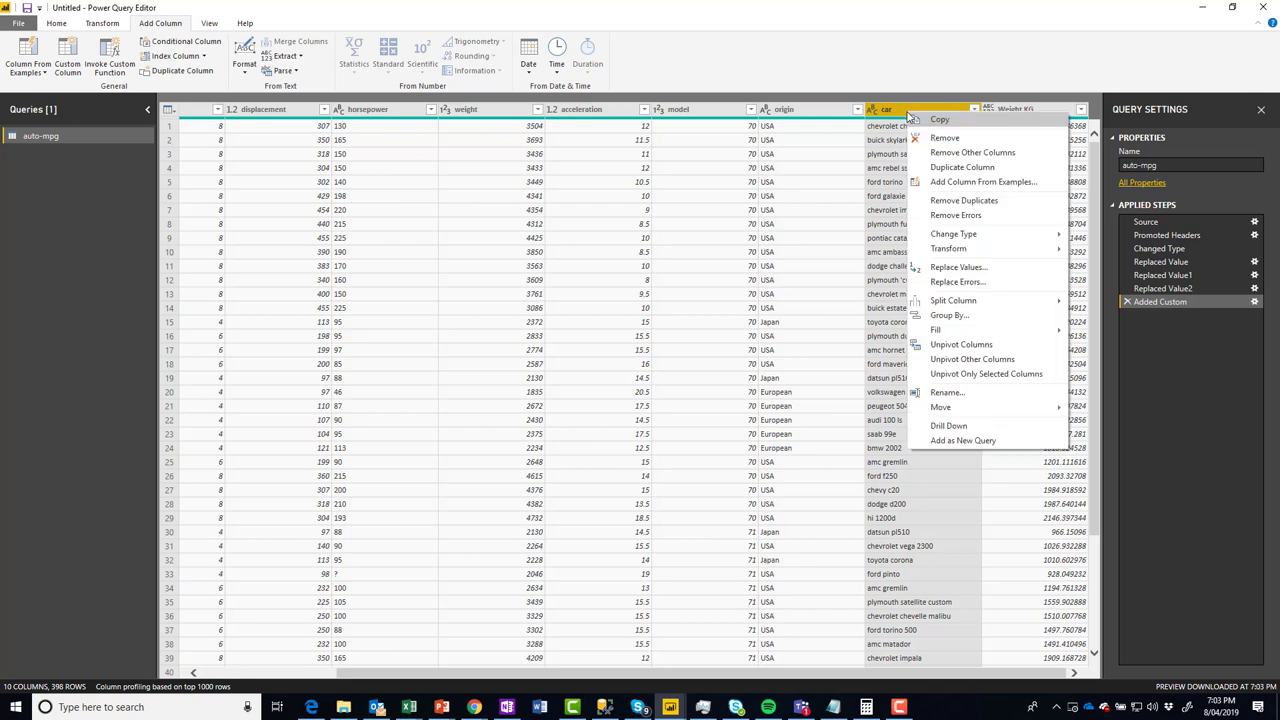
{"action": "left_click", "coordinate": [942, 124]}
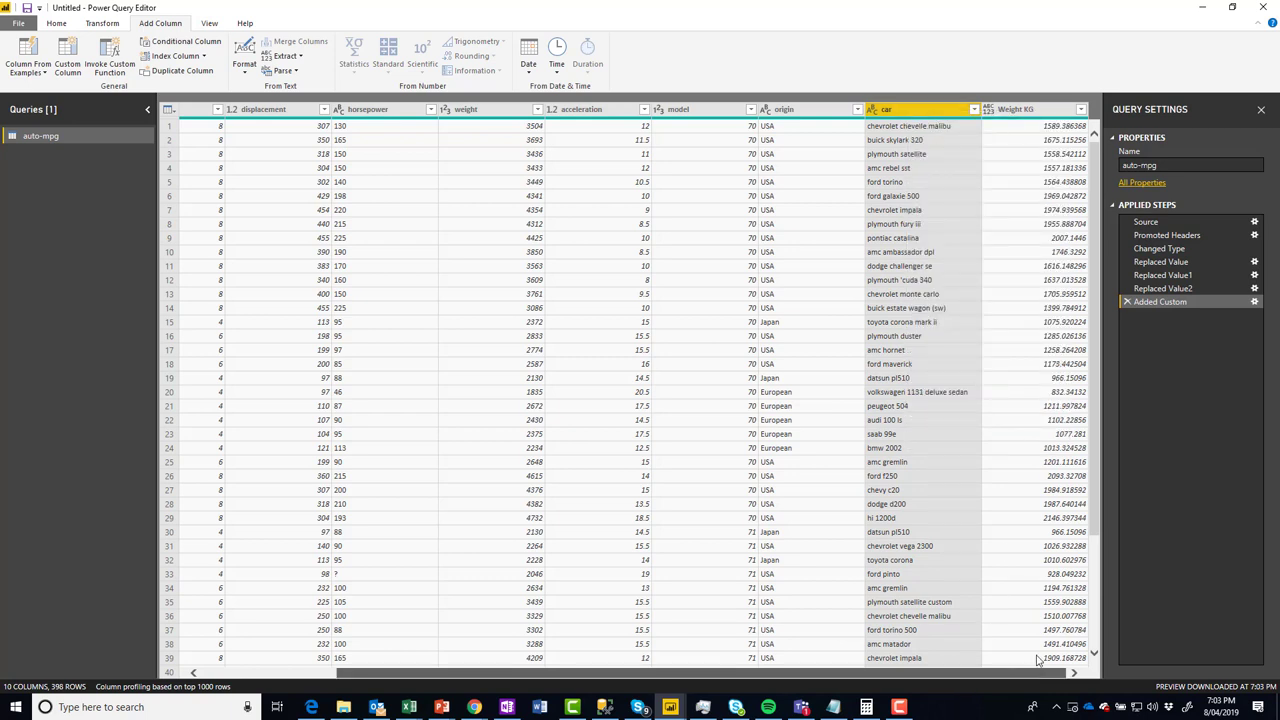
{"action": "right_click", "coordinate": [1040, 112]}
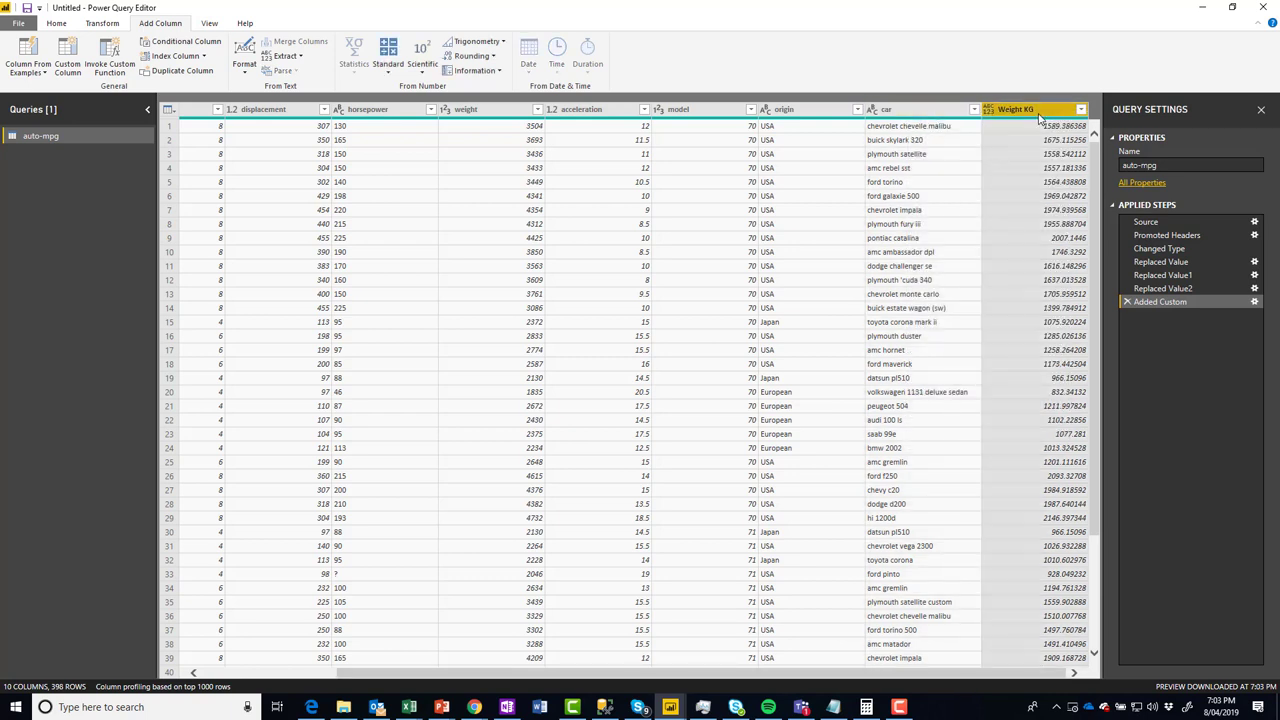
{"action": "mouse_move", "coordinate": [1105, 252]}
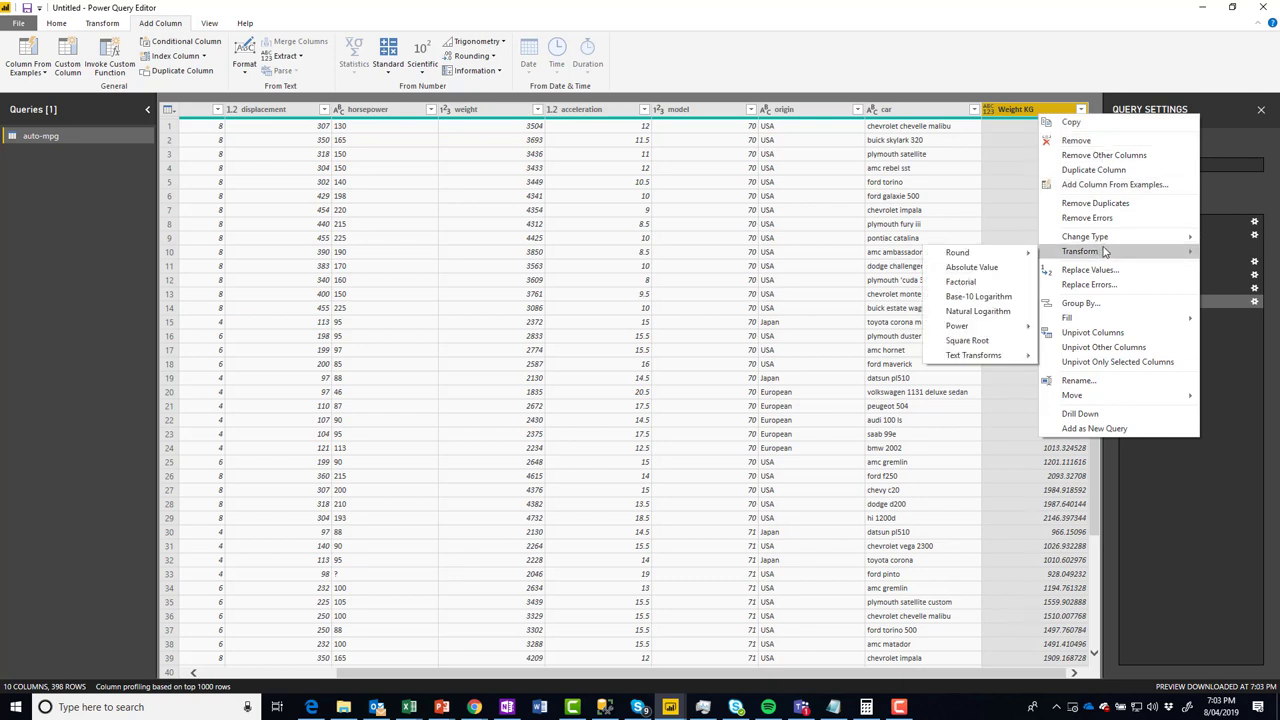
- Duplicate the car column and rename the copy as Brand
{"action": "left_click", "coordinate": [893, 112]}
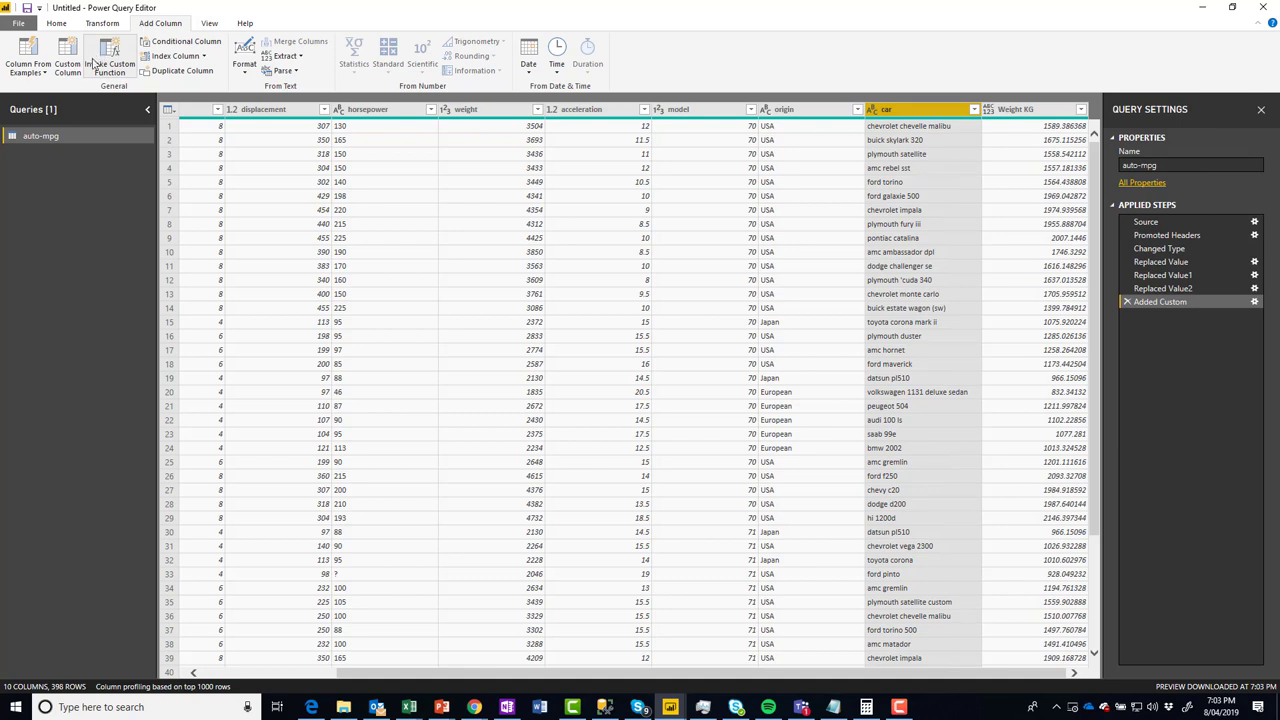
{"action": "left_click", "coordinate": [176, 70]}
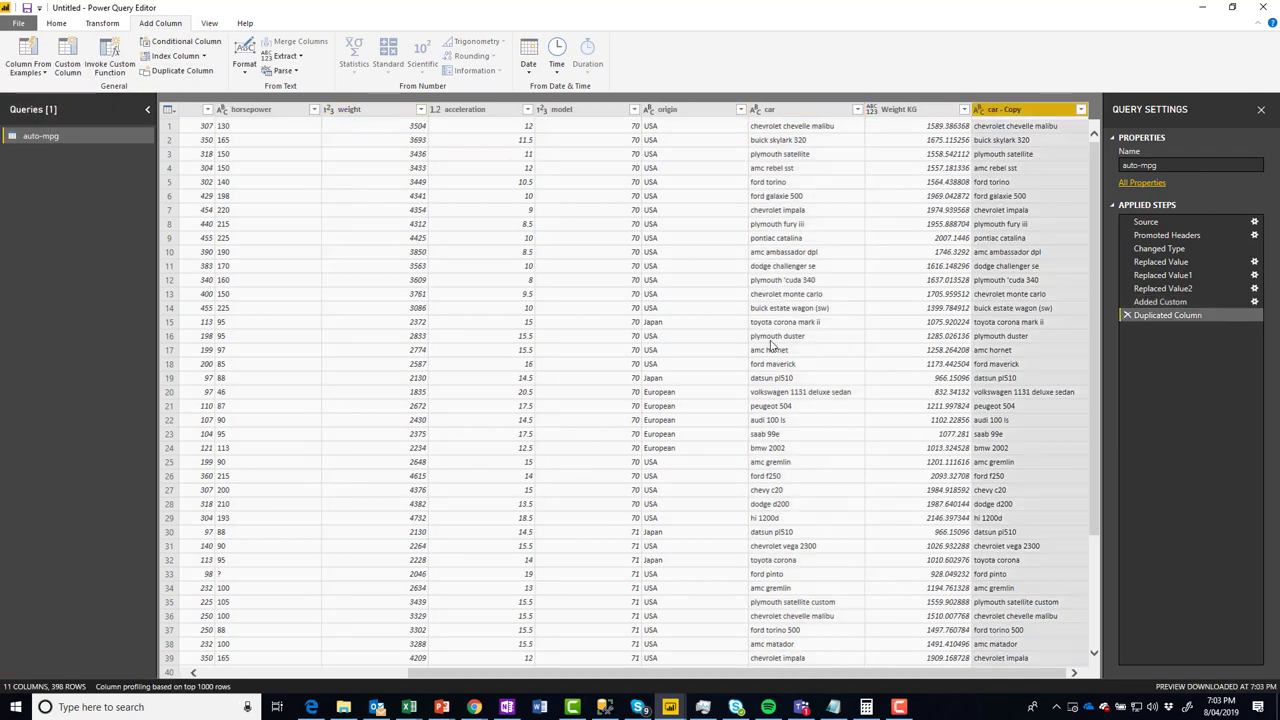
{"action": "double_click", "coordinate": [1017, 112]}
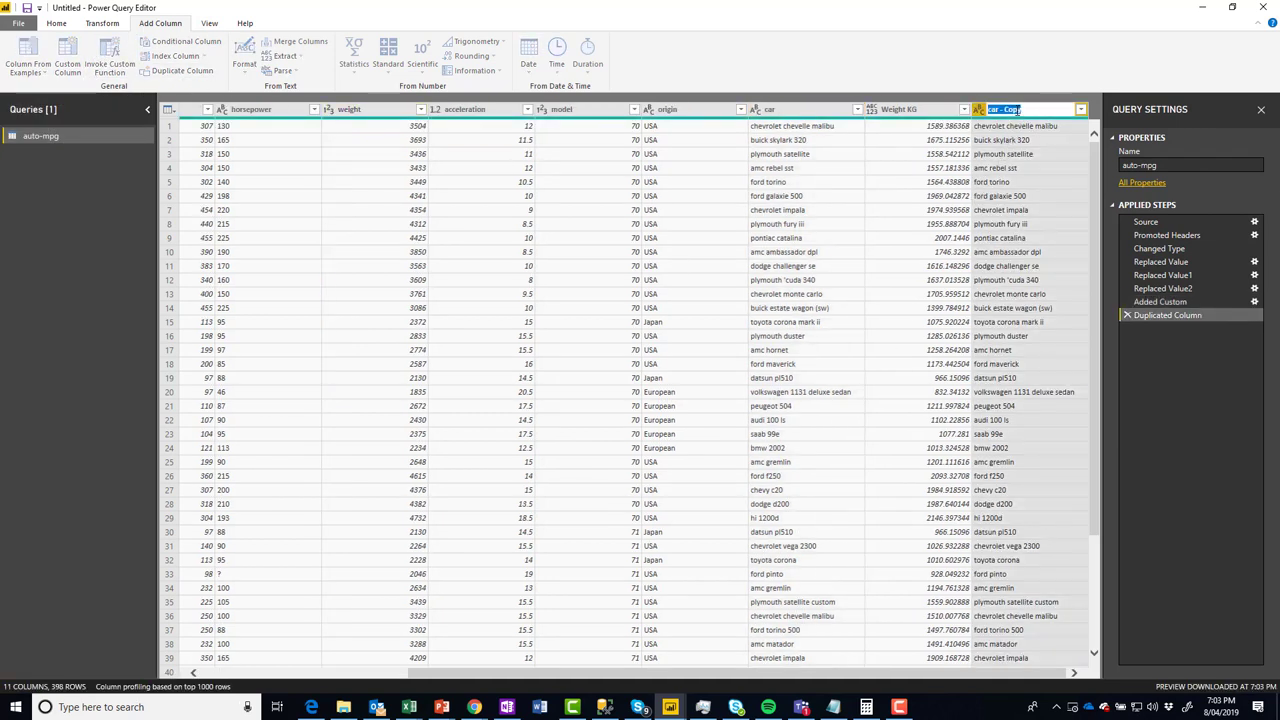
{"action": "type", "text": "BRand"}
{"action": "key", "text": "Return"}
- Split the Brand column by the space delimiter at each occurrence of the delimiter
{"action": "right_click", "coordinate": [1017, 111]}
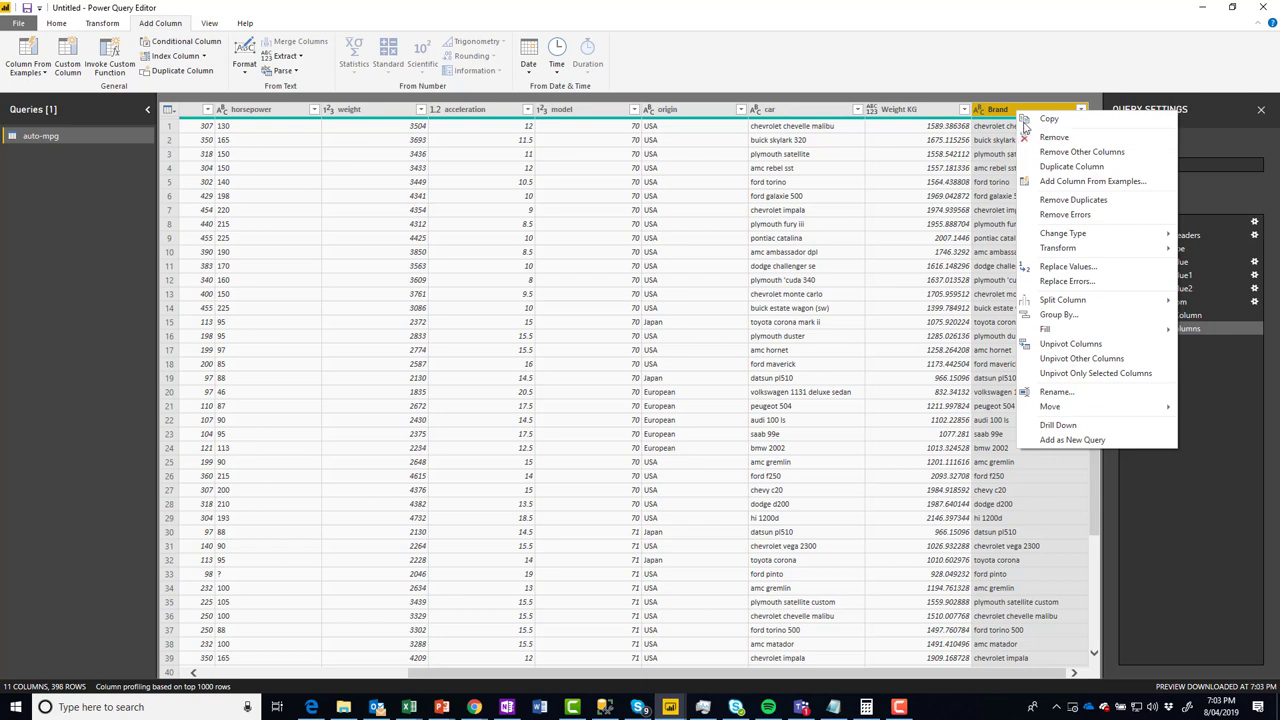
{"action": "left_click", "coordinate": [1007, 120]}
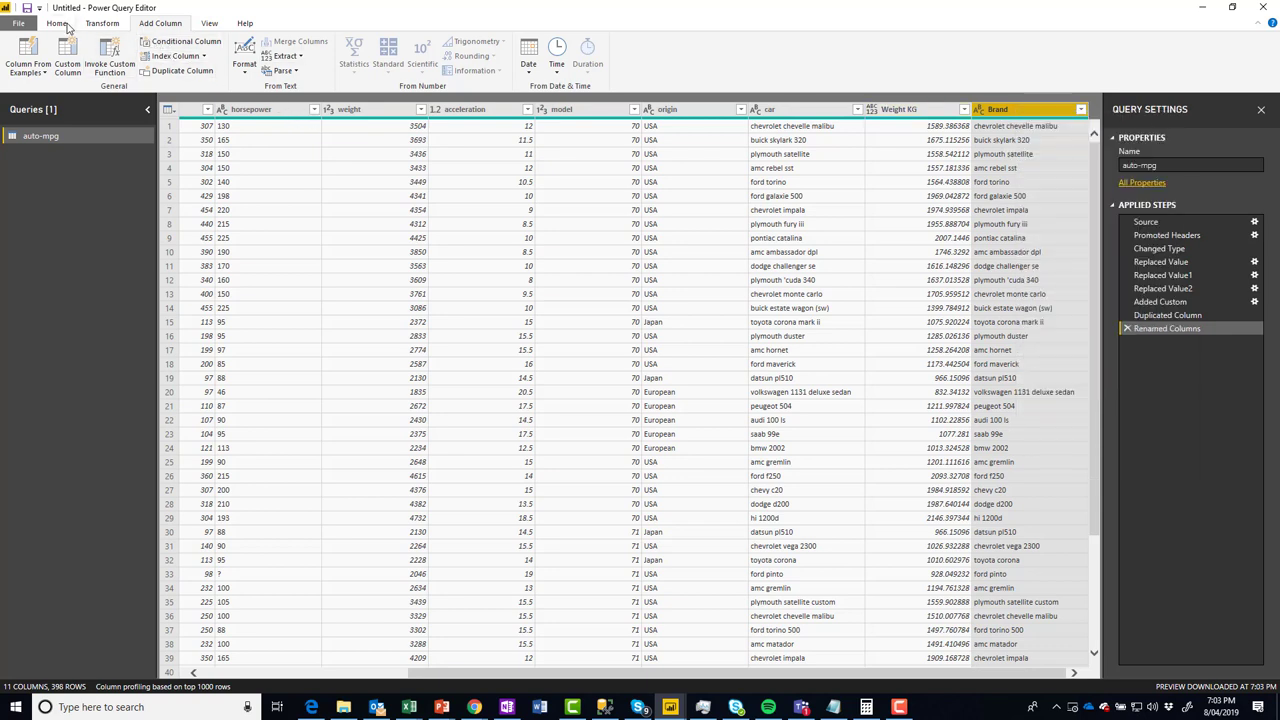
{"action": "left_click", "coordinate": [103, 29]}
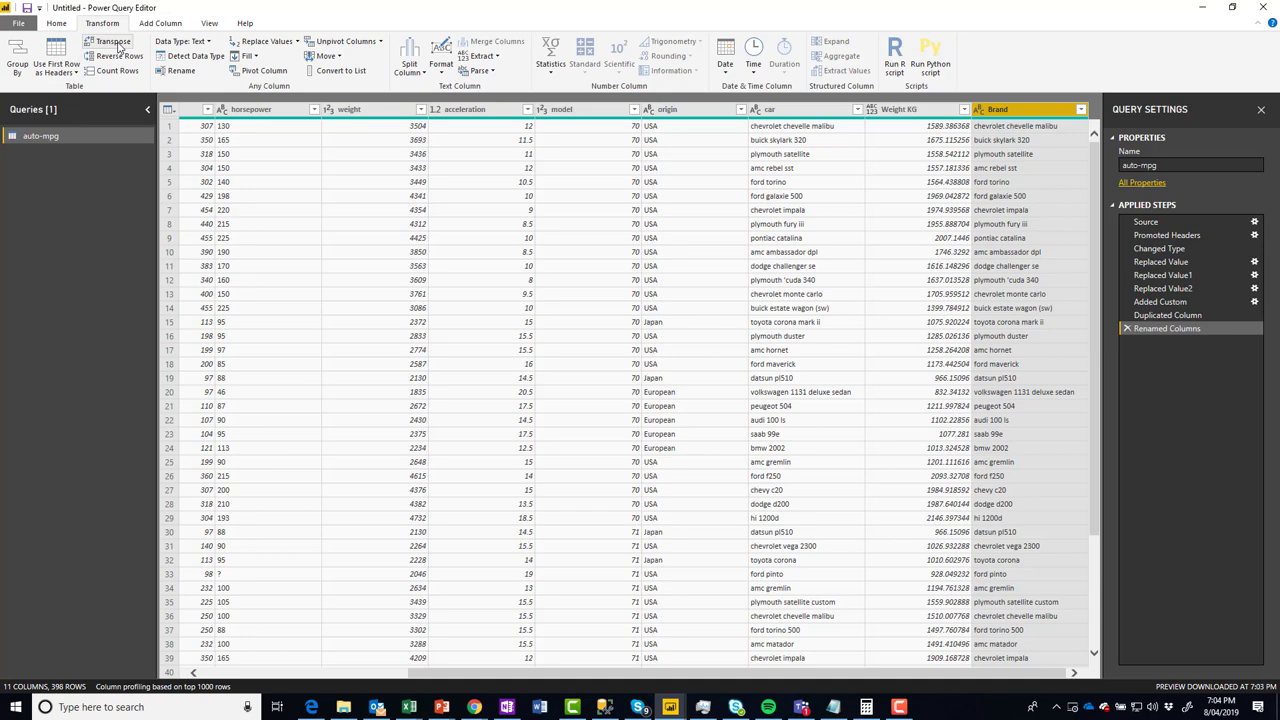
{"action": "left_click", "coordinate": [56, 26]}
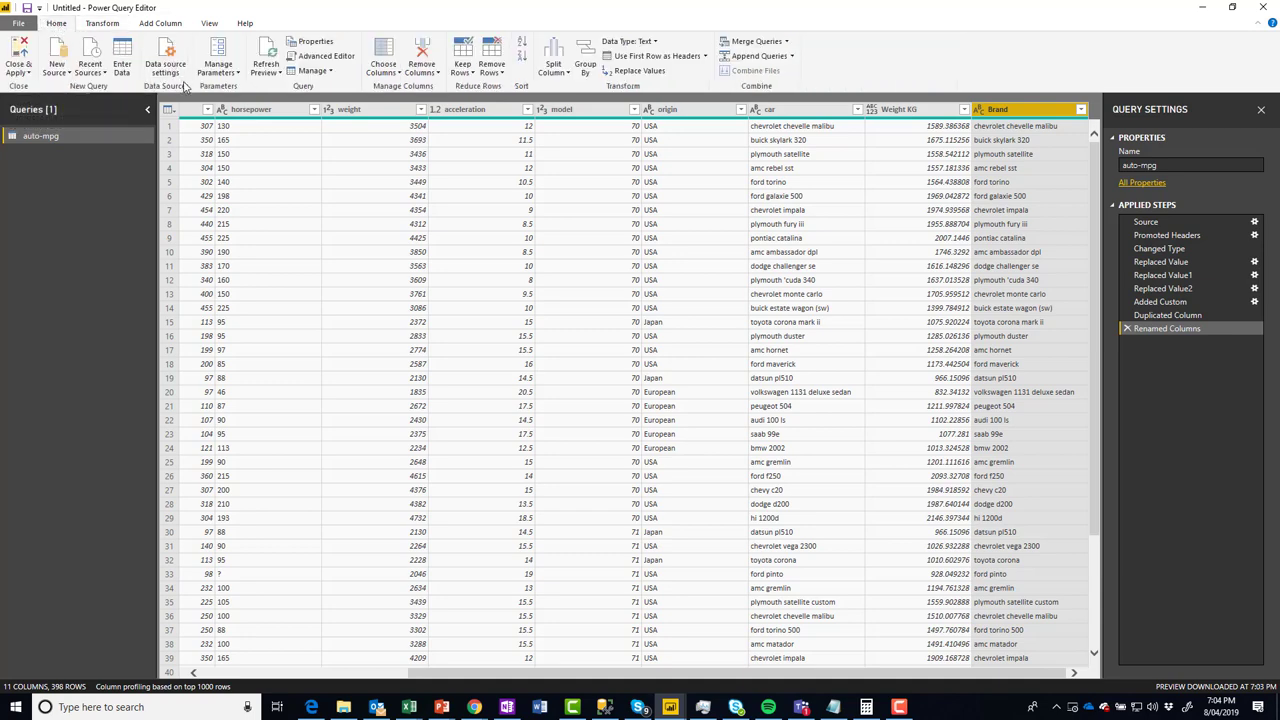
{"action": "left_click", "coordinate": [103, 25]}
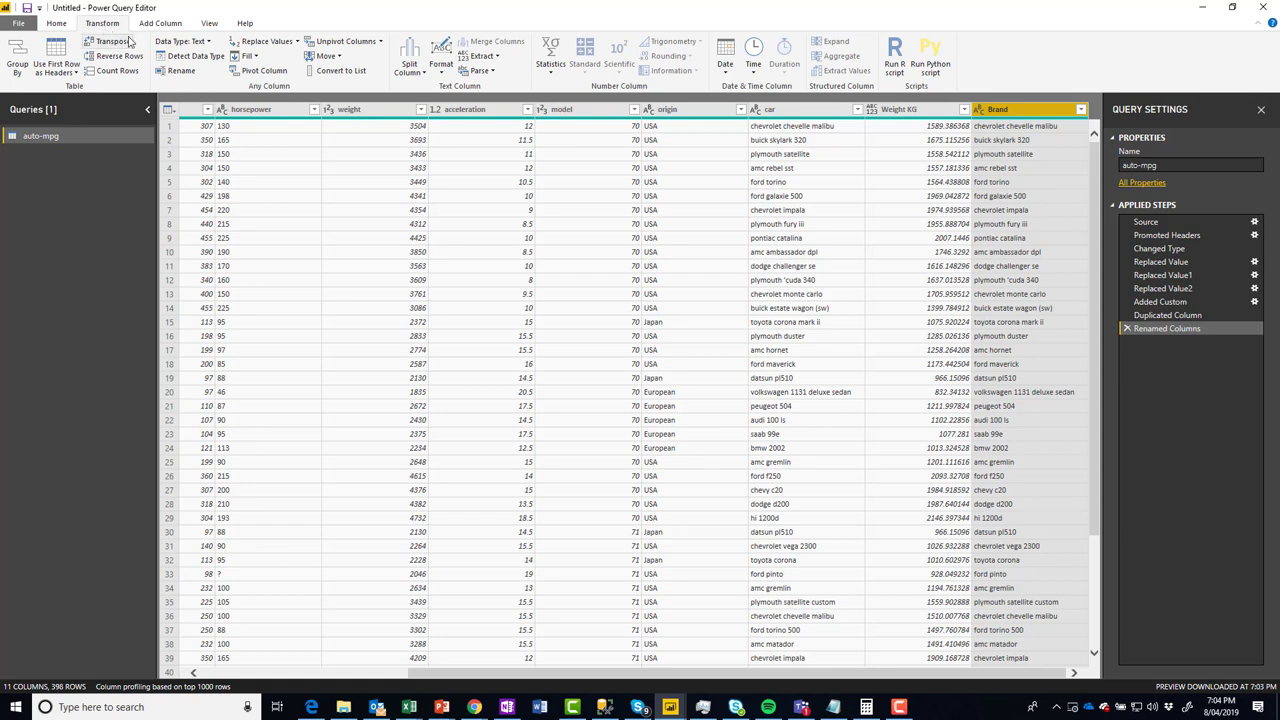
{"action": "left_click", "coordinate": [420, 74]}
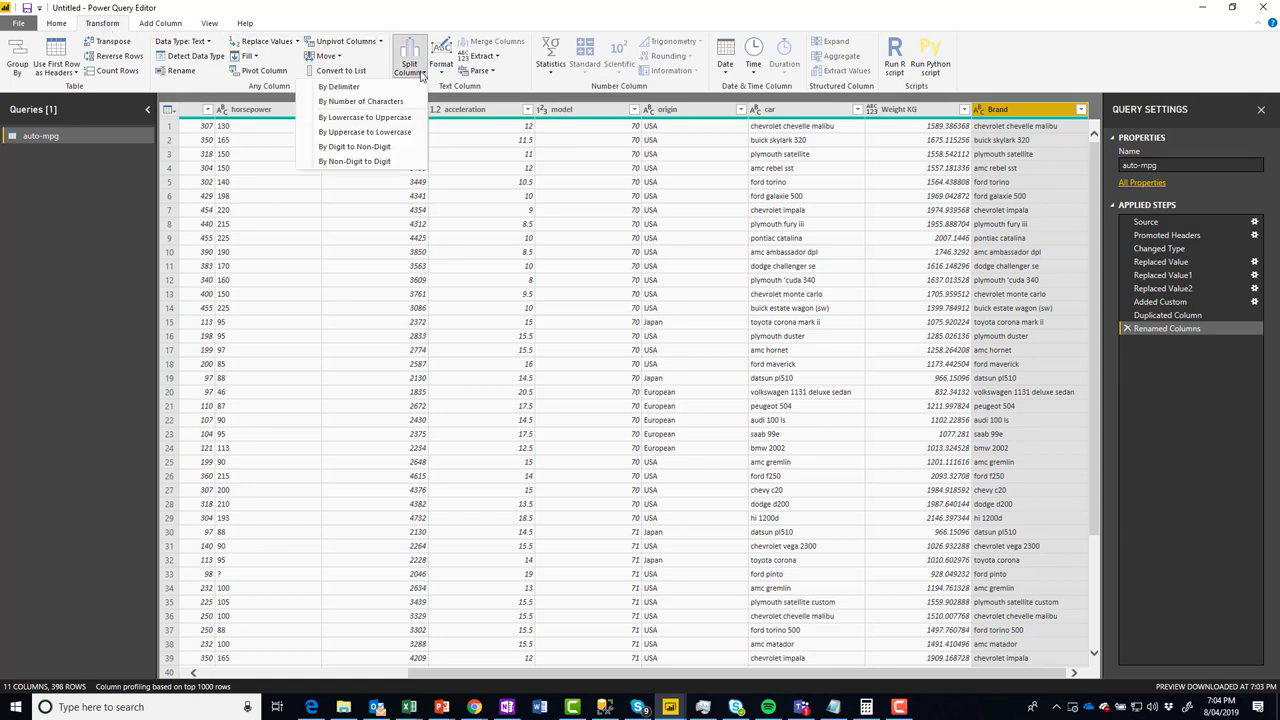
{"action": "left_click", "coordinate": [352, 100]}
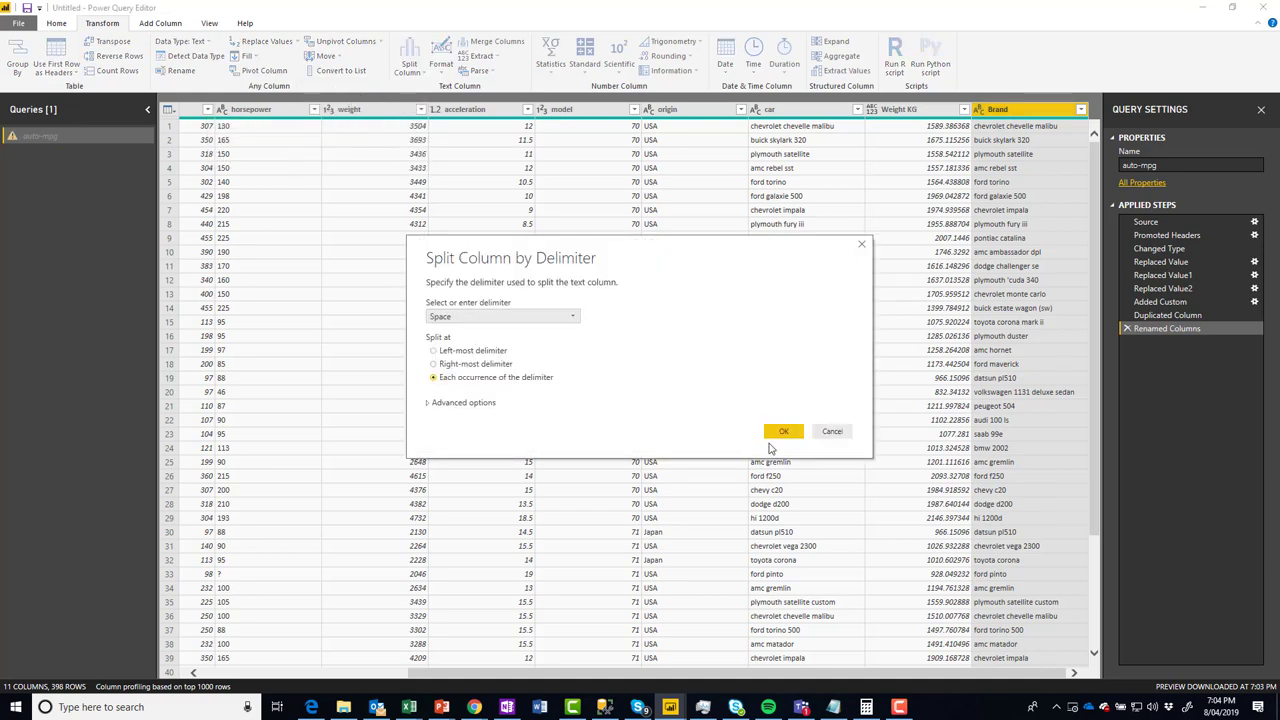
{"action": "left_click", "coordinate": [783, 431]}
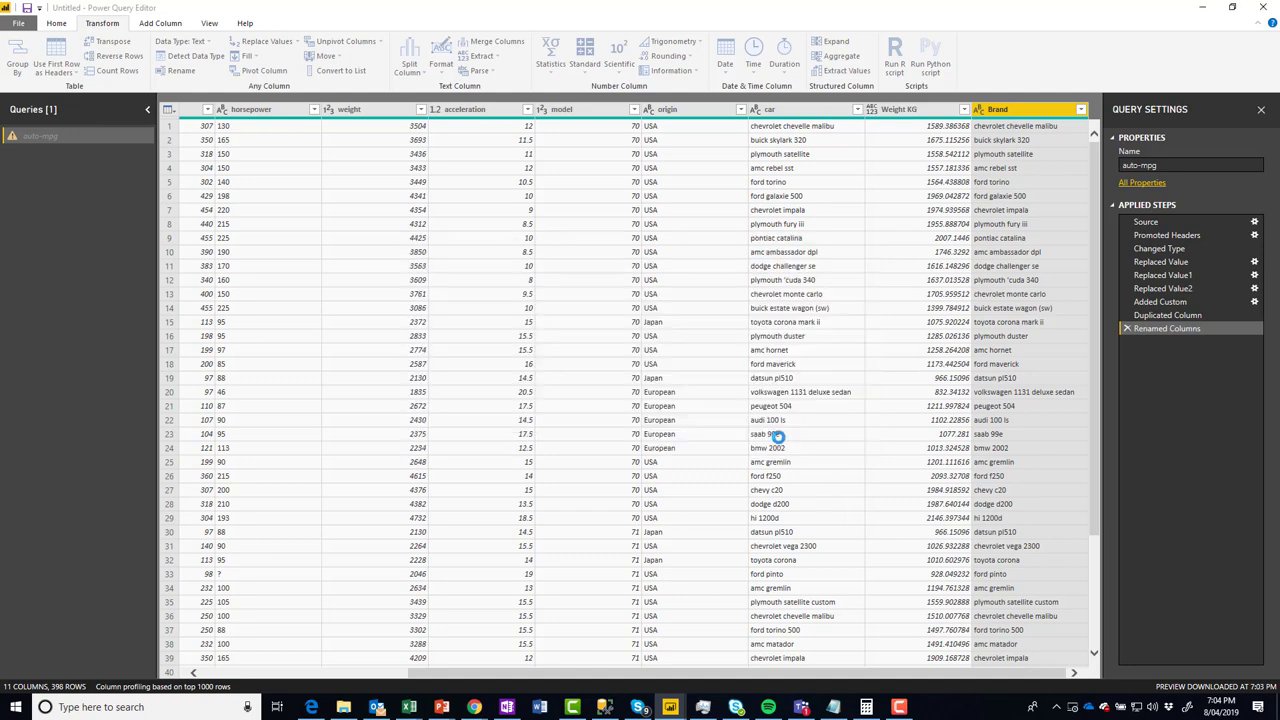
- Remove the split columns Brand.2, Brand.3, Brand.4 and Brand.5, keeping only Brand.1
{"action": "left_click_drag", "start_coordinate": [804, 673], "coordinate": [1070, 675]}
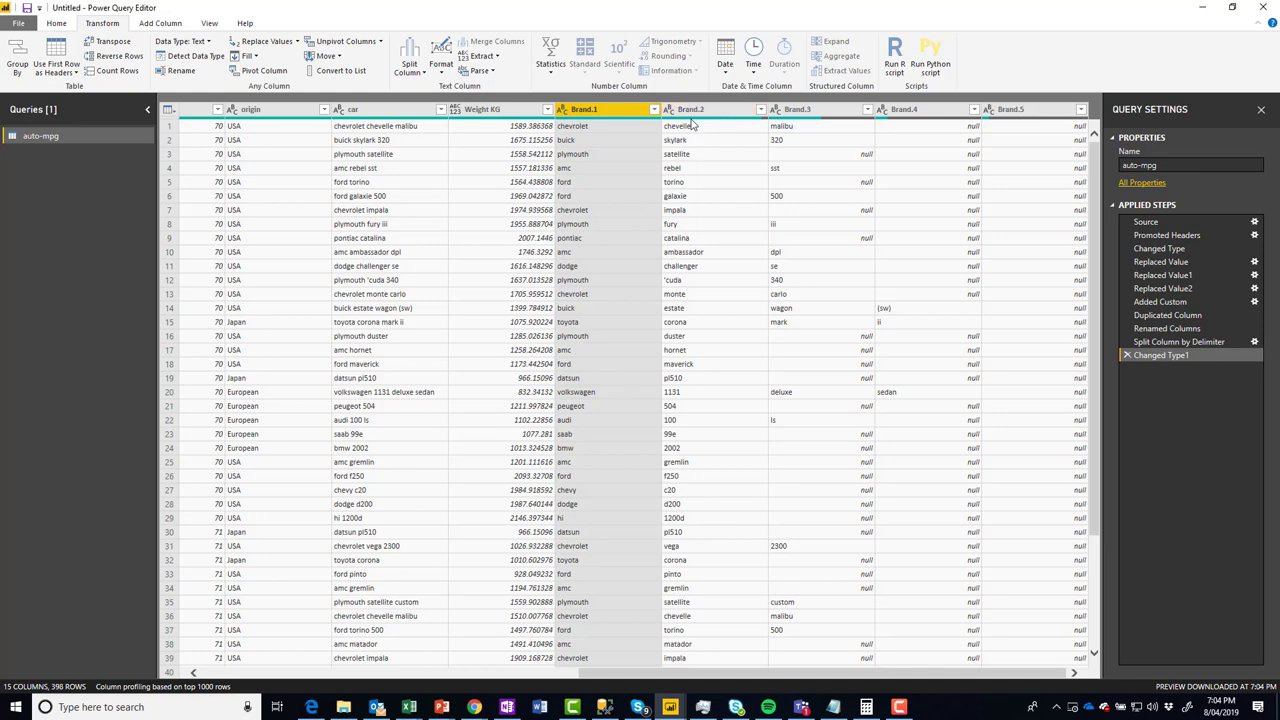
{"action": "left_click_drag", "start_coordinate": [693, 110], "coordinate": [745, 131]}
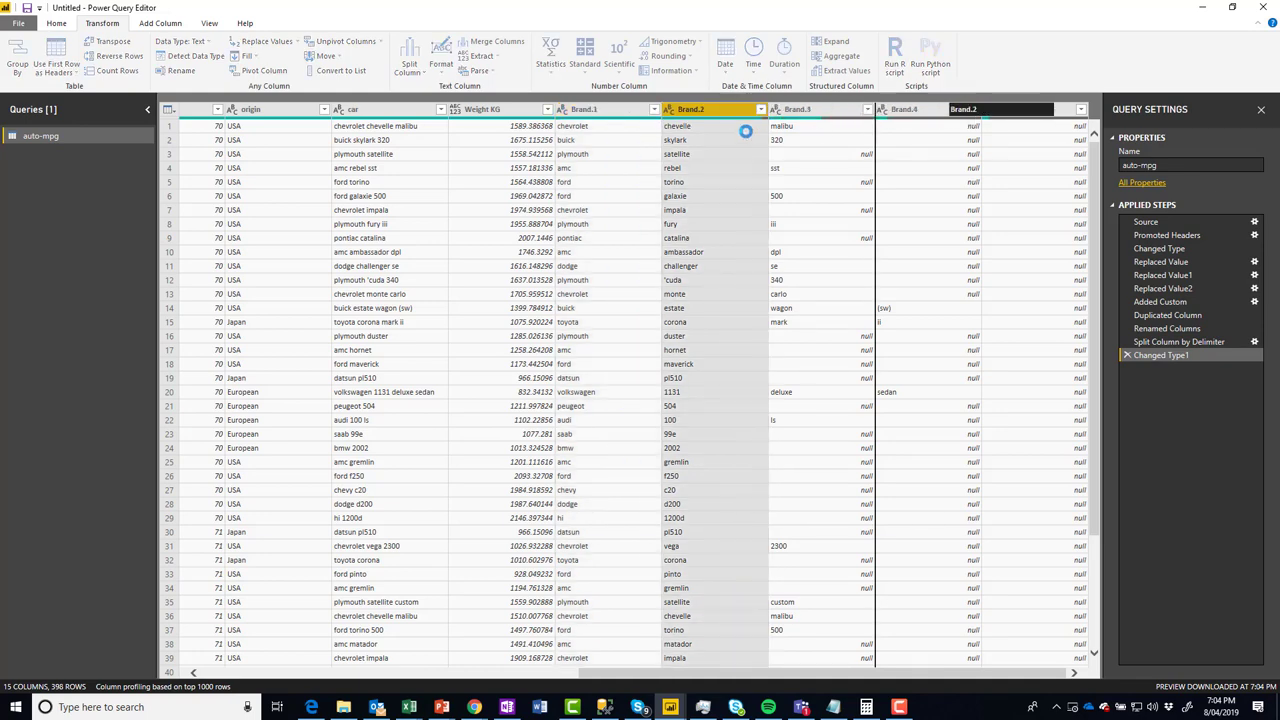
{"action": "left_click", "coordinate": [1033, 115], "text": "shift"}
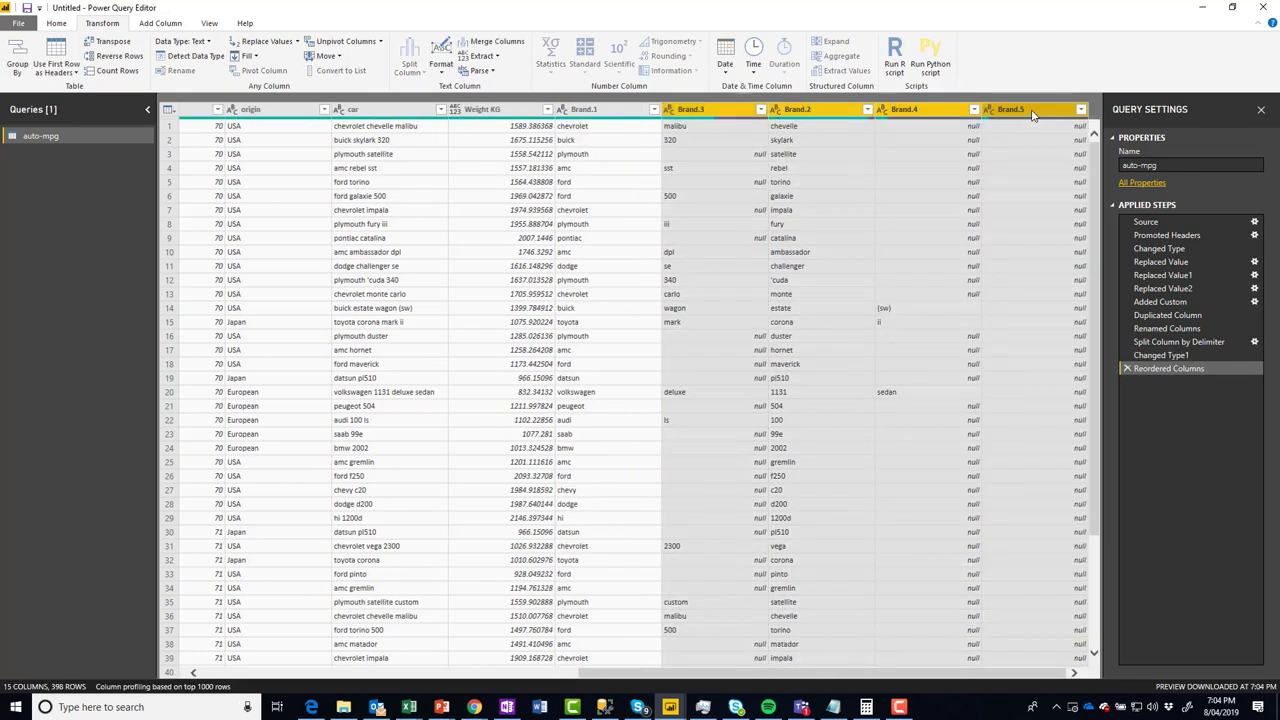
{"action": "key", "text": "Delete"}
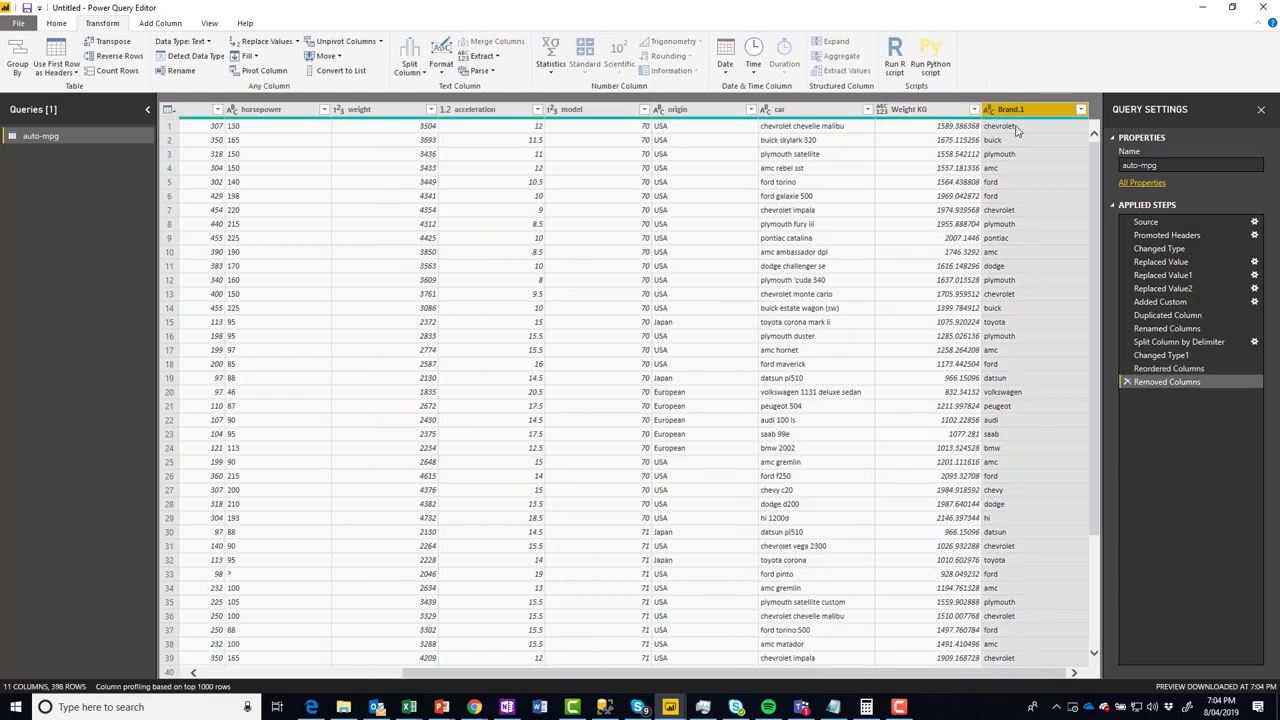
- Rename the Brand.1 column as Brand
{"action": "double_click", "coordinate": [1026, 111]}
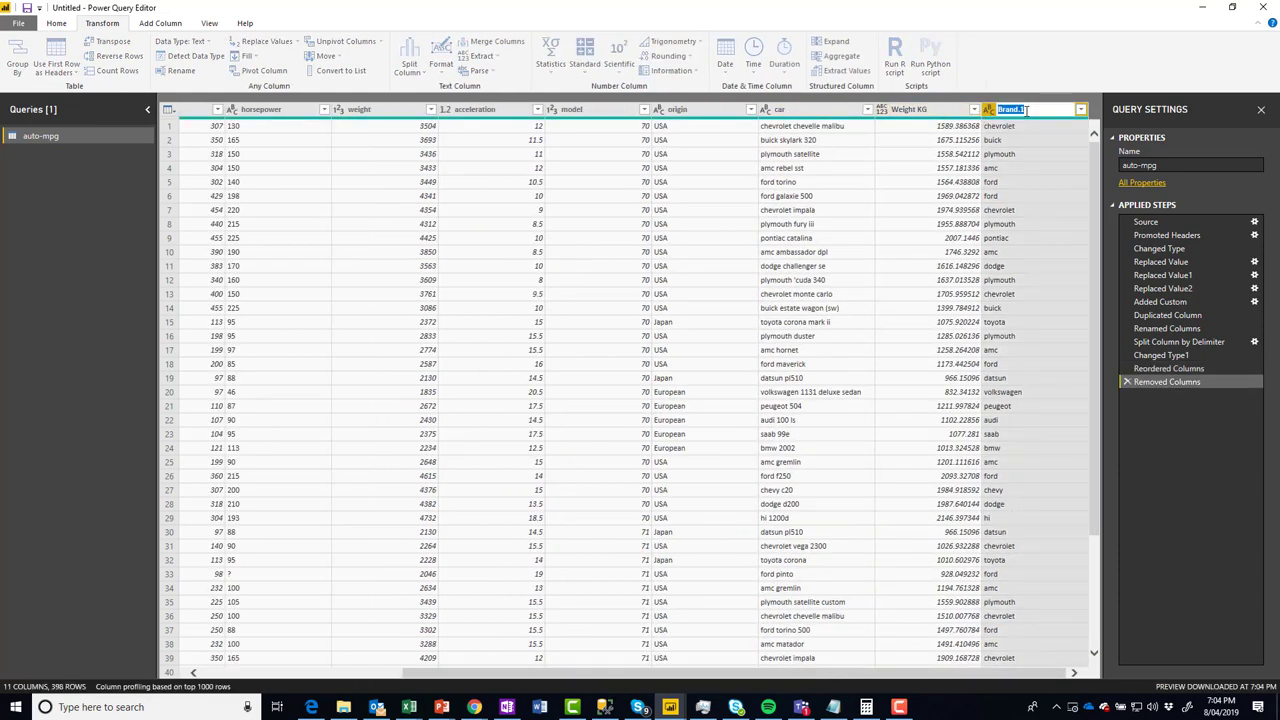
{"action": "type", "text": "b"}
{"action": "key", "text": "Return"}
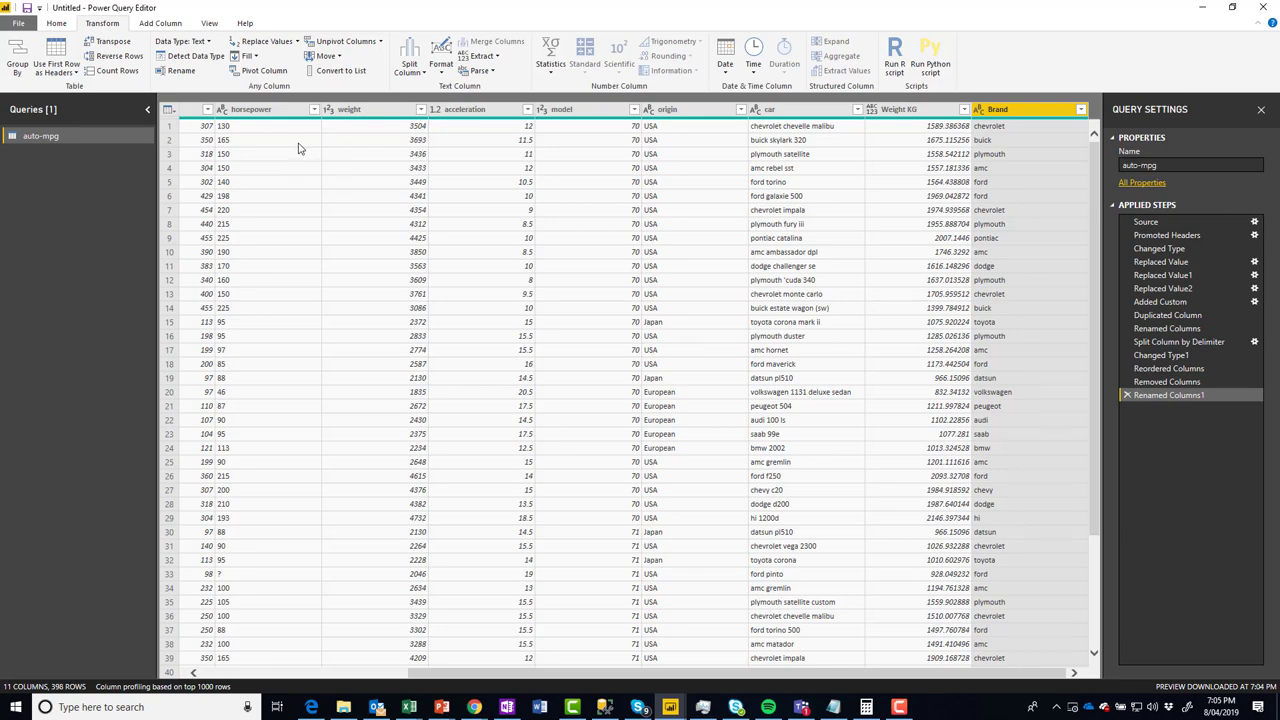
- Filter the horsepower column to show only the rows with the value ?
{"action": "left_click_drag", "start_coordinate": [455, 672], "coordinate": [331, 672]}
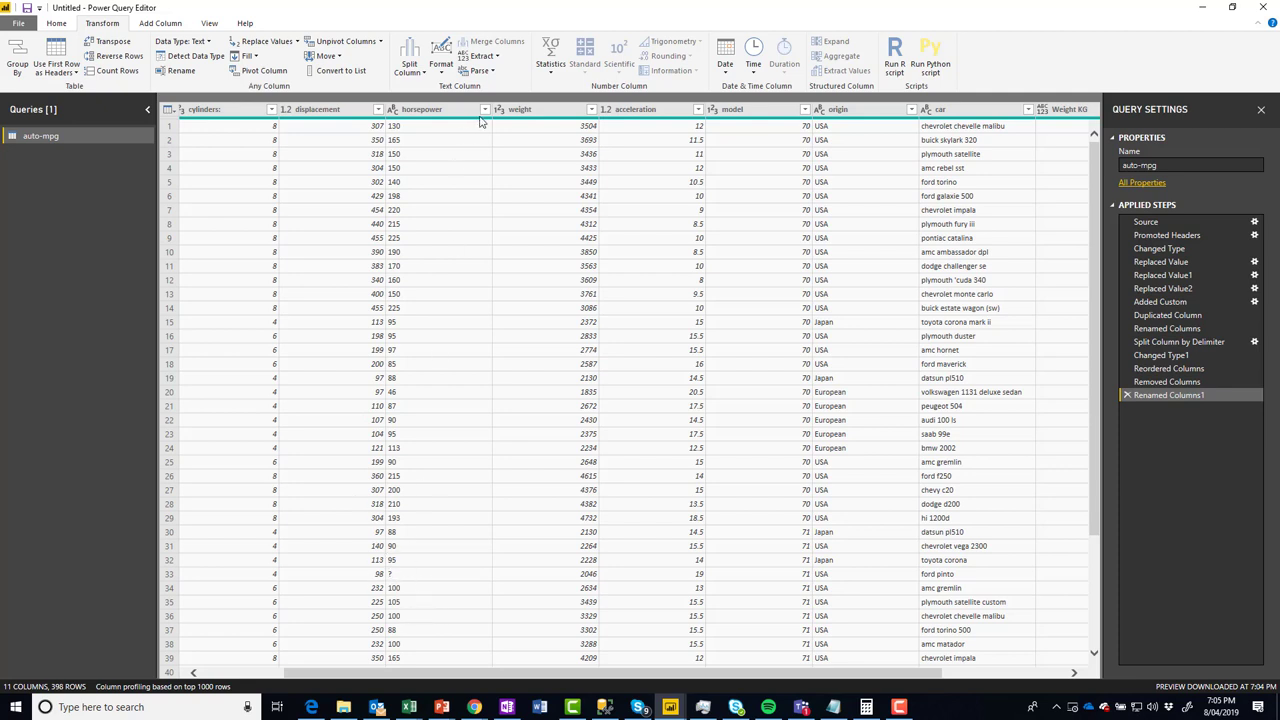
{"action": "left_click", "coordinate": [485, 109]}
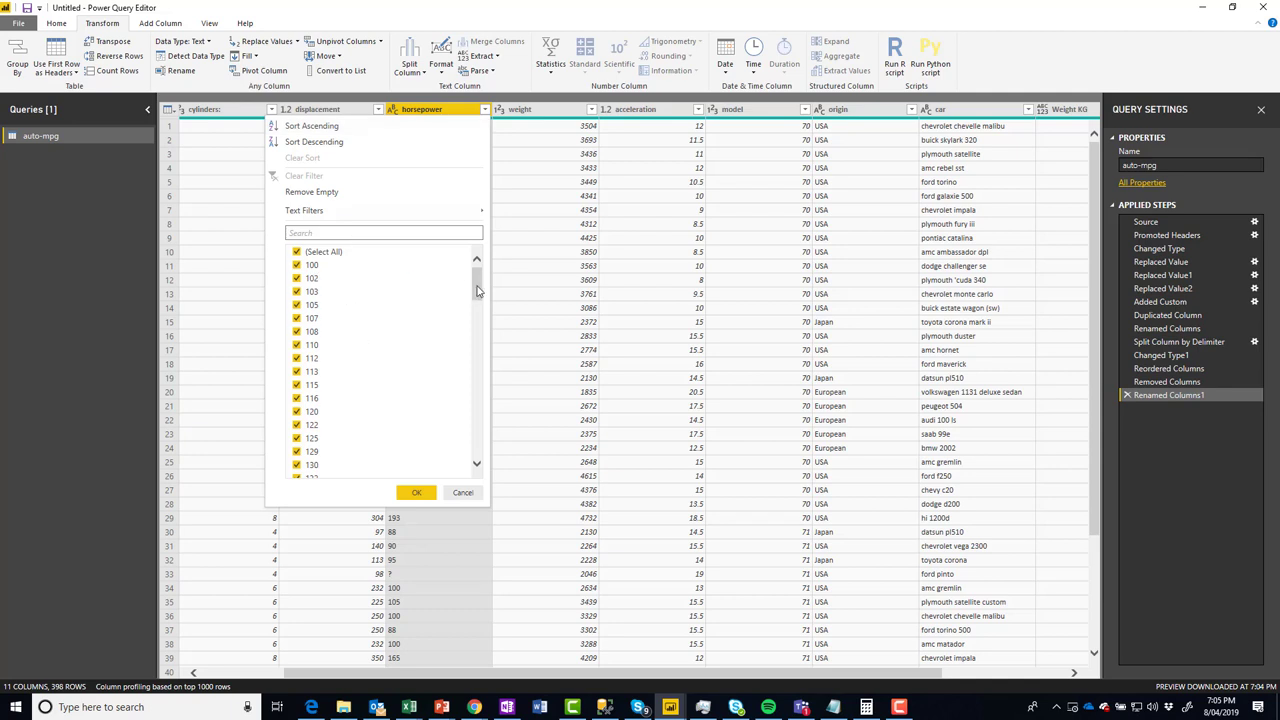
{"action": "left_click_drag", "start_coordinate": [479, 285], "coordinate": [479, 445]}
{"action": "left_click", "coordinate": [298, 252]}
{"action": "left_click", "coordinate": [297, 472]}
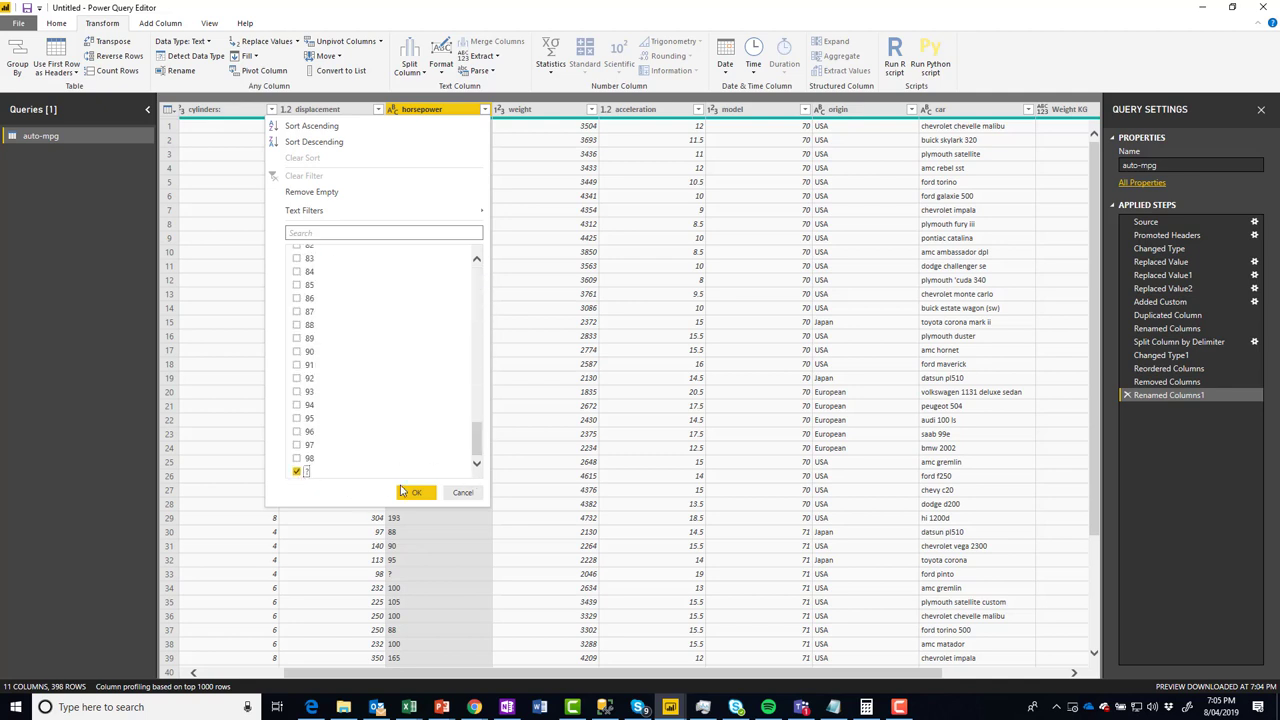
{"action": "left_click", "coordinate": [416, 492]}
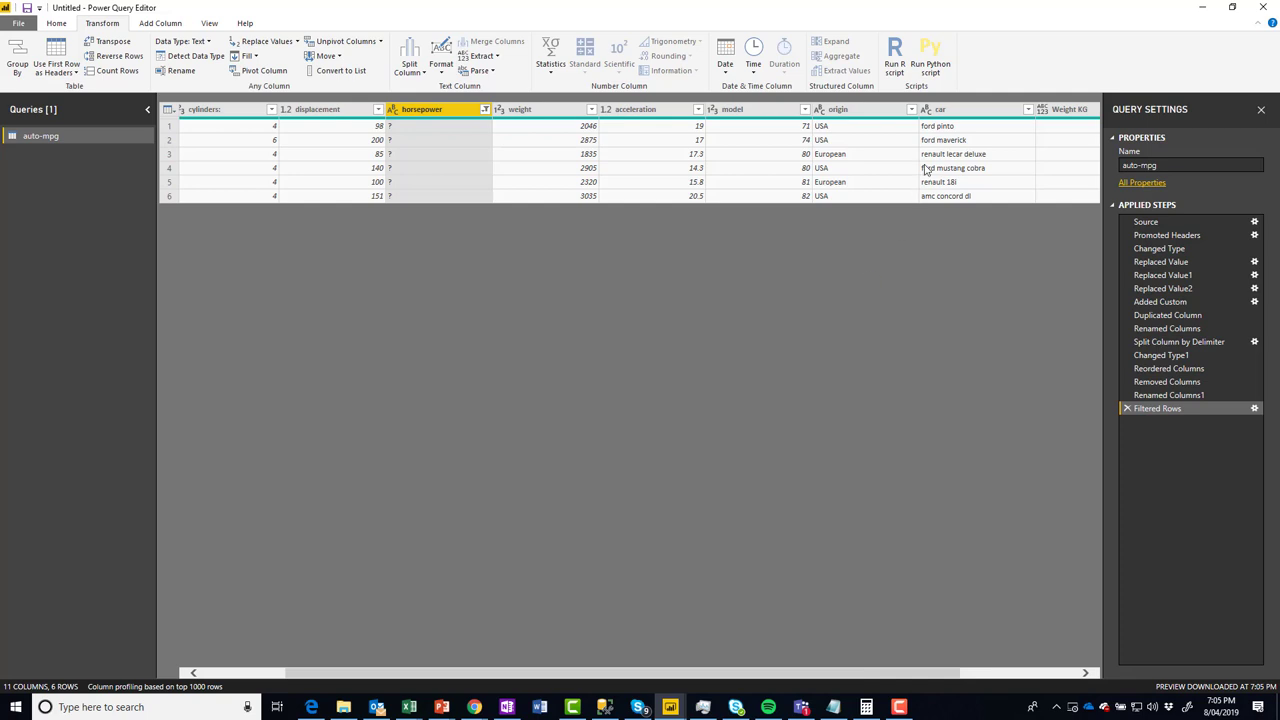
- Switch to Chrome and search Google for "ford pinto horsepower" in a new tab
{"action": "key", "text": "alt+Tab"}
{"action": "key", "text": "alt+Tab"}
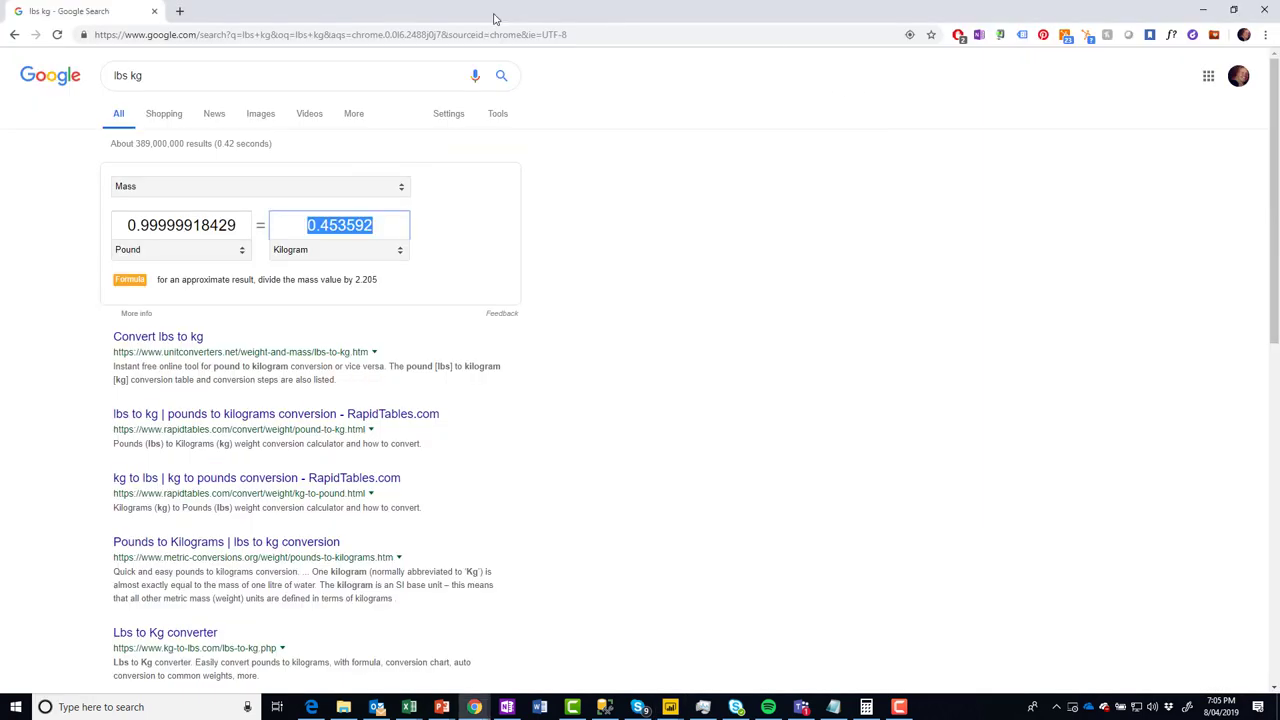
{"action": "left_click", "coordinate": [180, 14]}
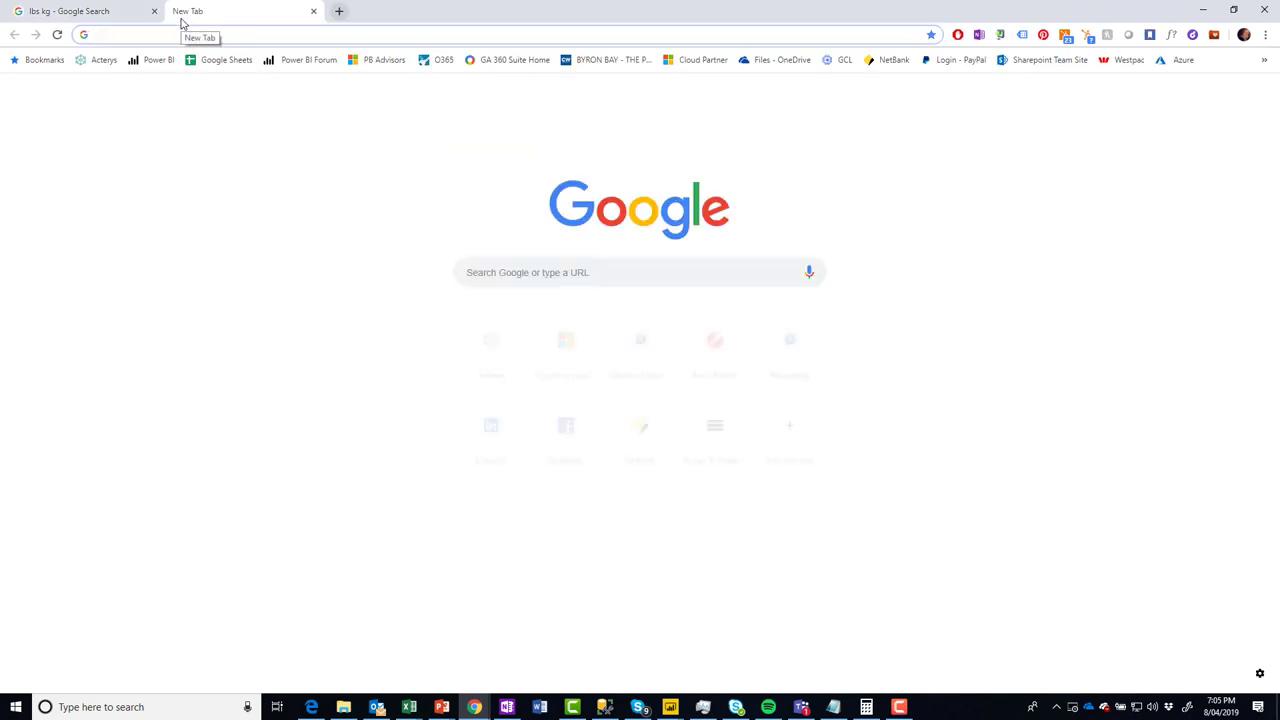
{"action": "type", "text": "ford pinto horsepo"}
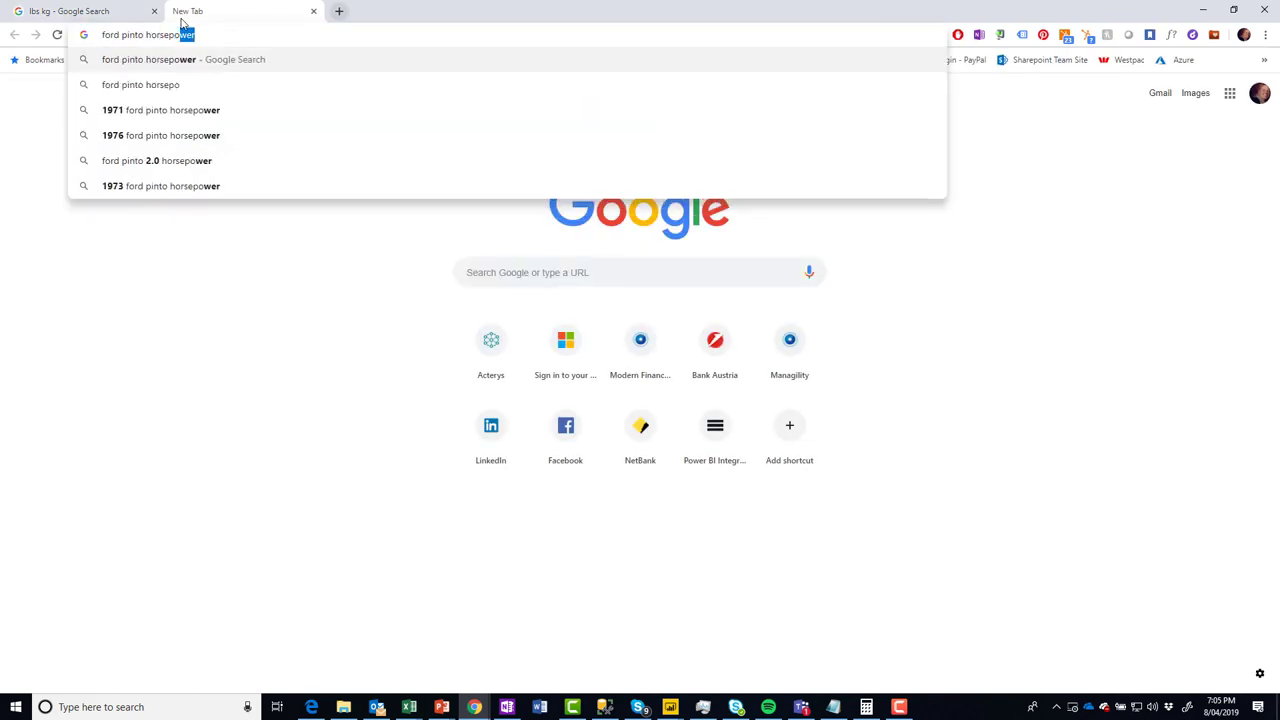
{"action": "key", "text": "Return"}
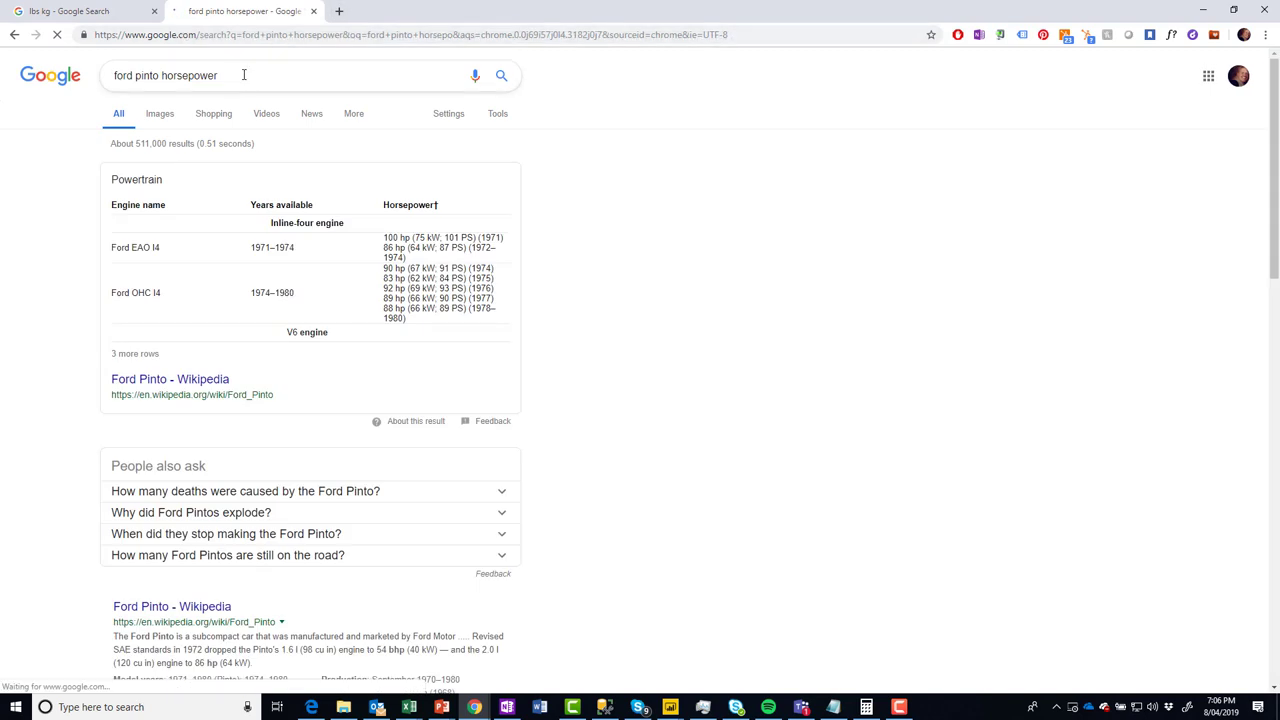
- Compare the ford pinto row in the Power Query Editor with the horsepower figures by year in Chrome's search results
{"action": "key", "text": "alt+Tab"}
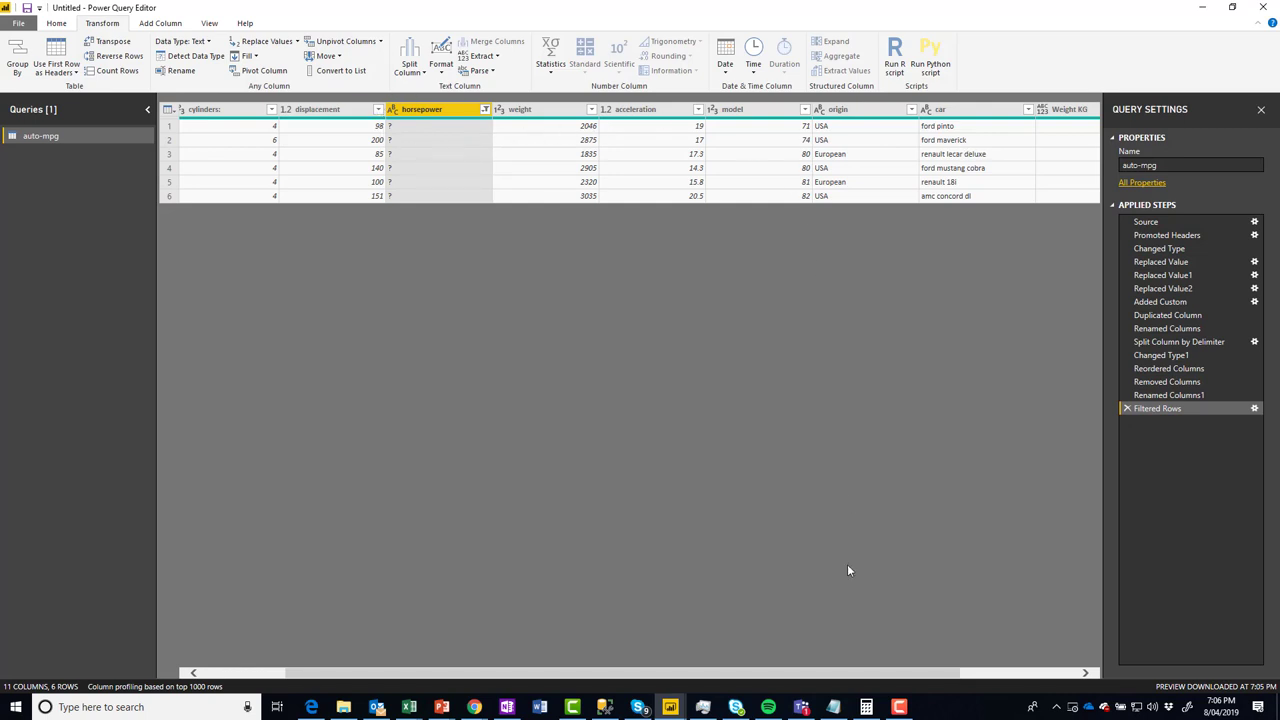
{"action": "left_click_drag", "start_coordinate": [842, 673], "coordinate": [1004, 680]}
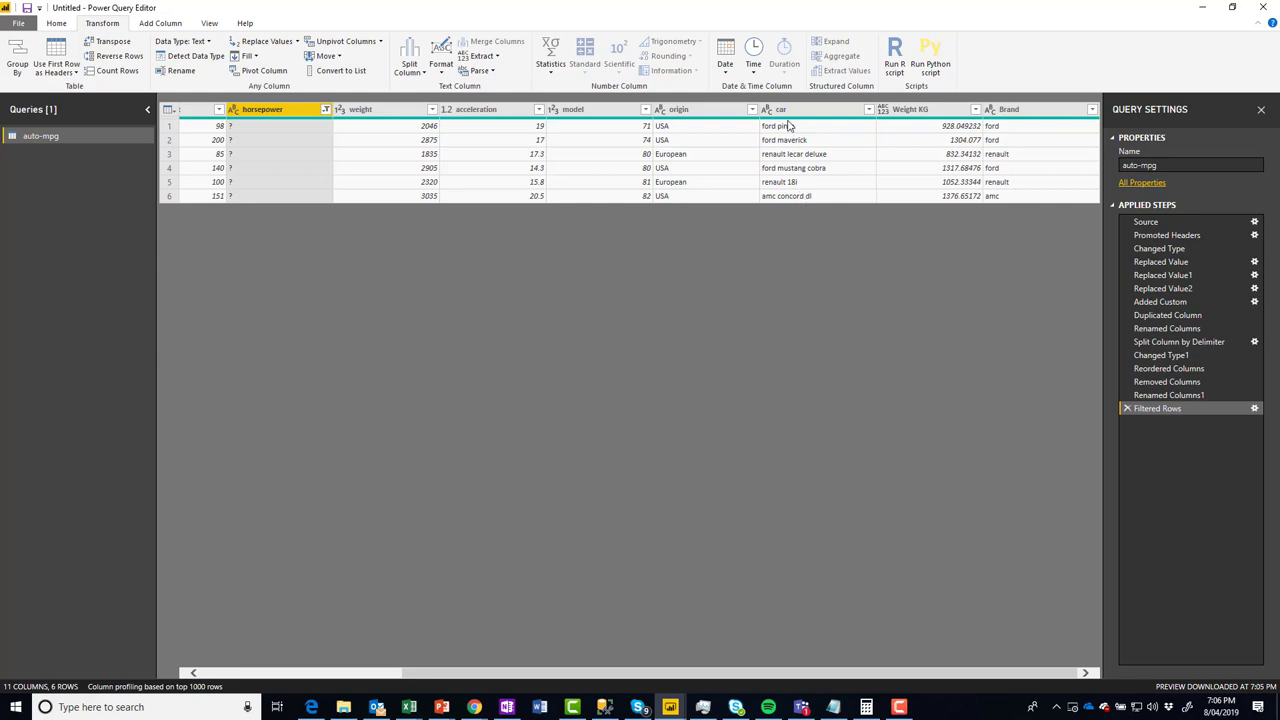
{"action": "key", "text": "alt+Tab"}
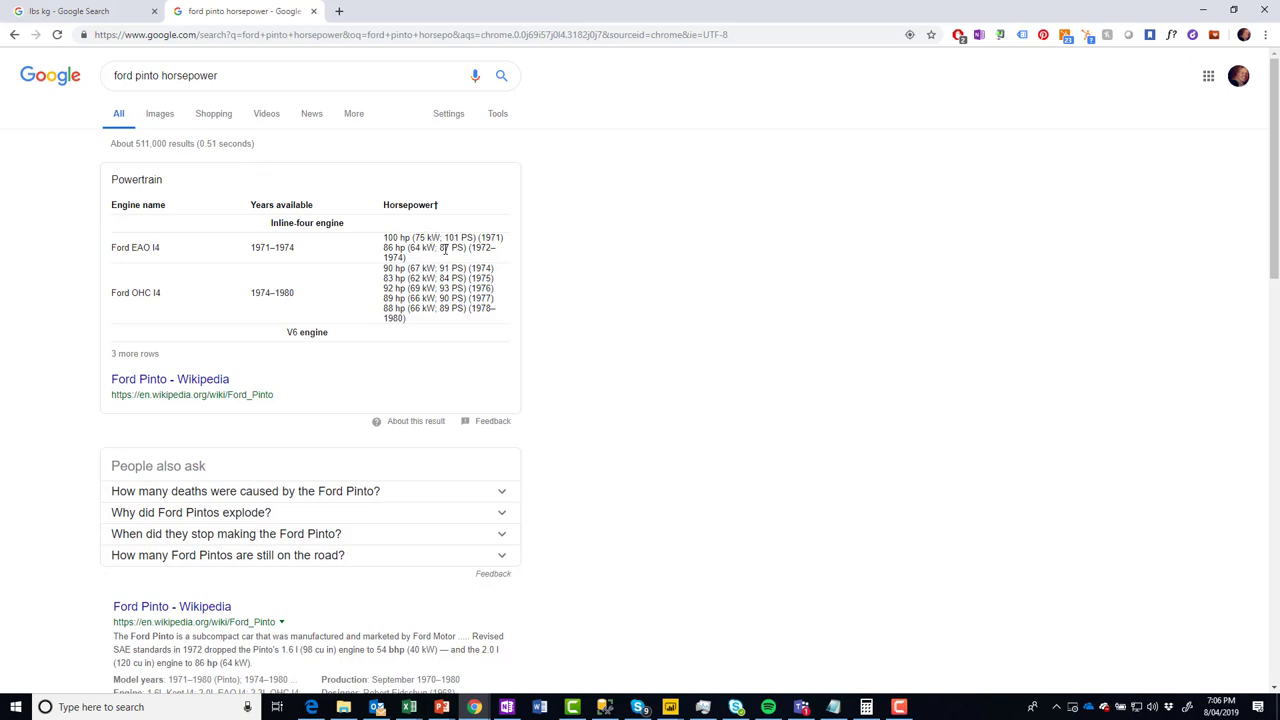
{"action": "key", "text": "alt+Tab"}
{"action": "key", "text": "alt+Tab"}
{"action": "key", "text": "alt+Tab"}
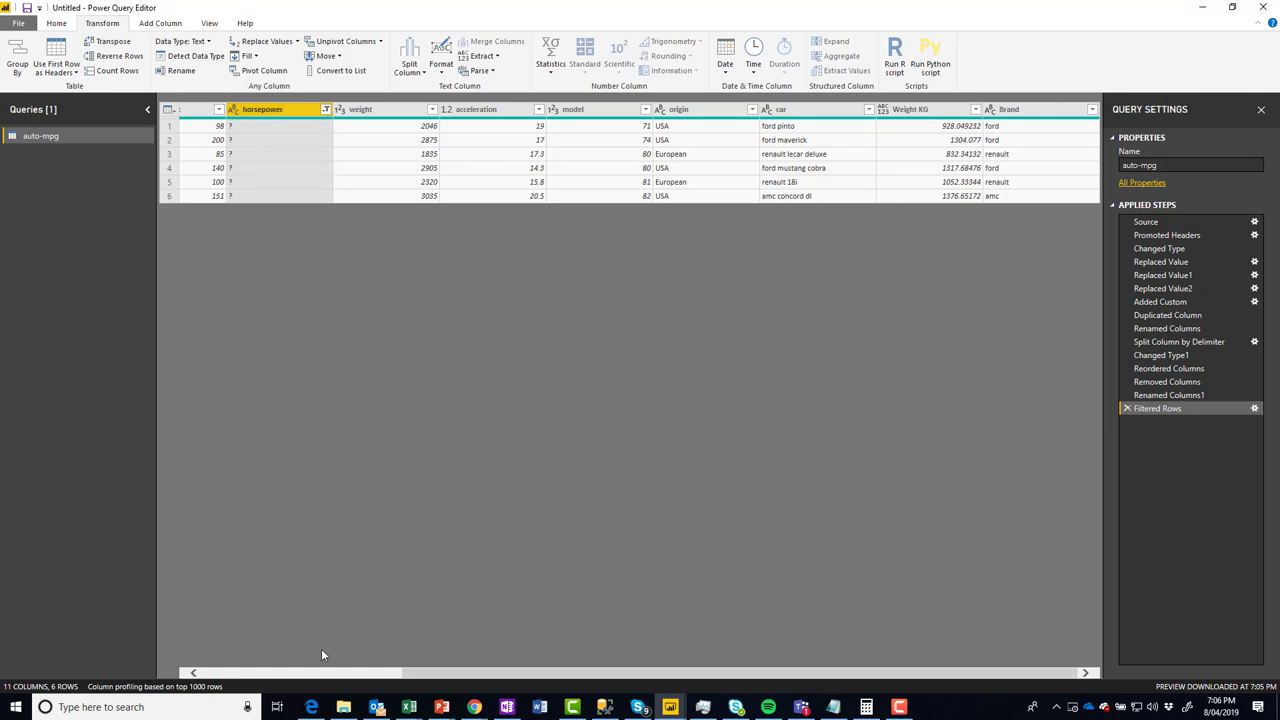
{"action": "left_click_drag", "start_coordinate": [430, 676], "coordinate": [214, 674]}
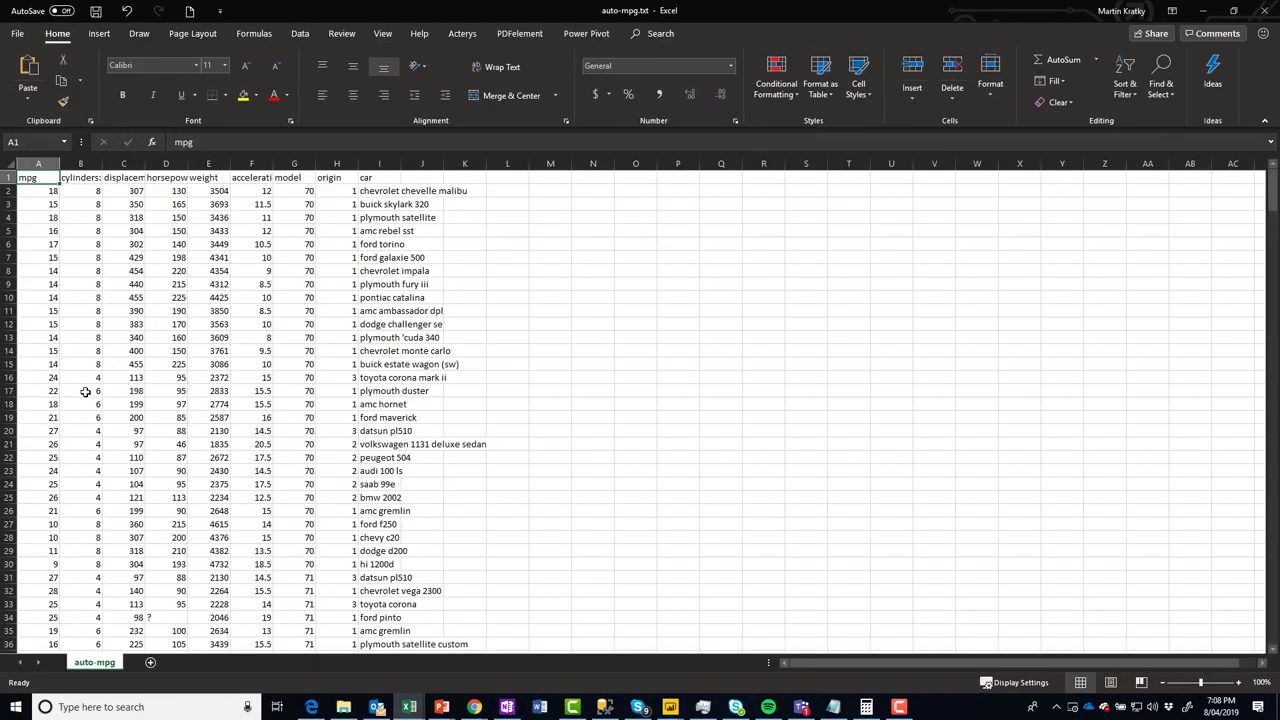
- In auto-mpg.txt in Excel, set the ford pinto's missing horsepower in cell D34 to 101
{"action": "left_click", "coordinate": [160, 618]}
{"action": "type", "text": "1091"}
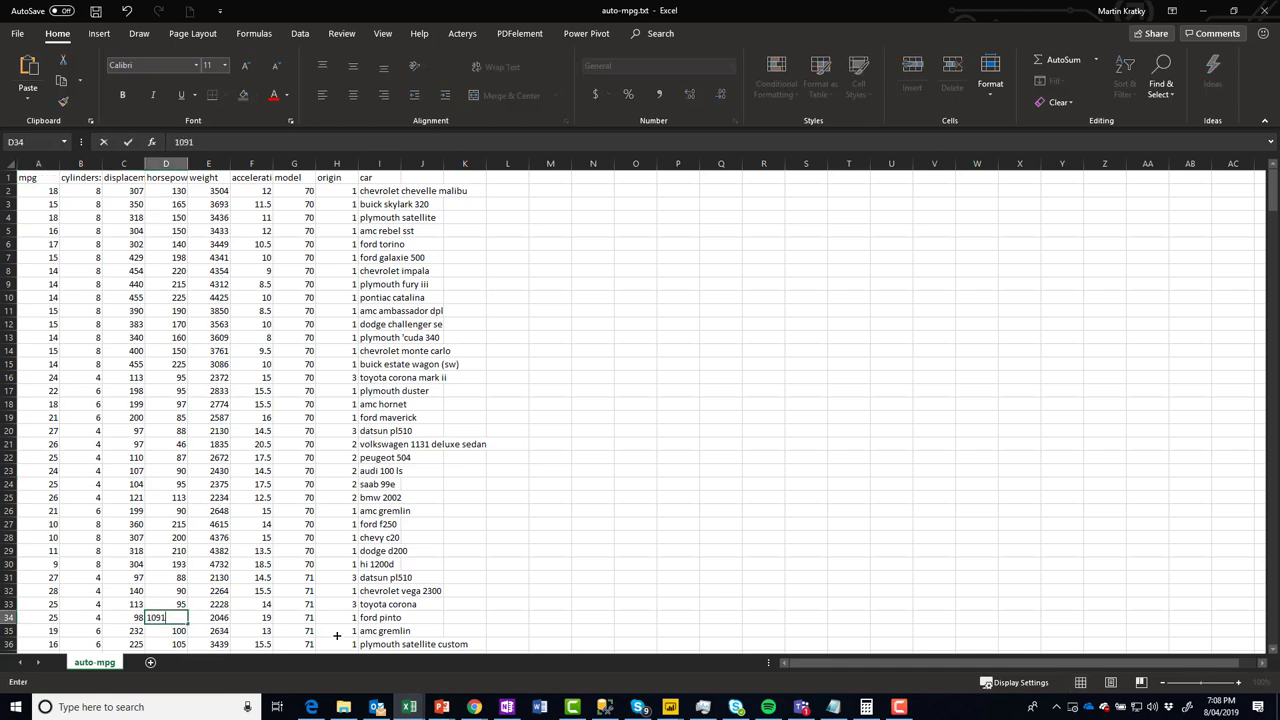
{"action": "key", "text": "BackSpace"}
{"action": "key", "text": "BackSpace"}
{"action": "type", "text": "1"}
{"action": "key", "text": "Return"}
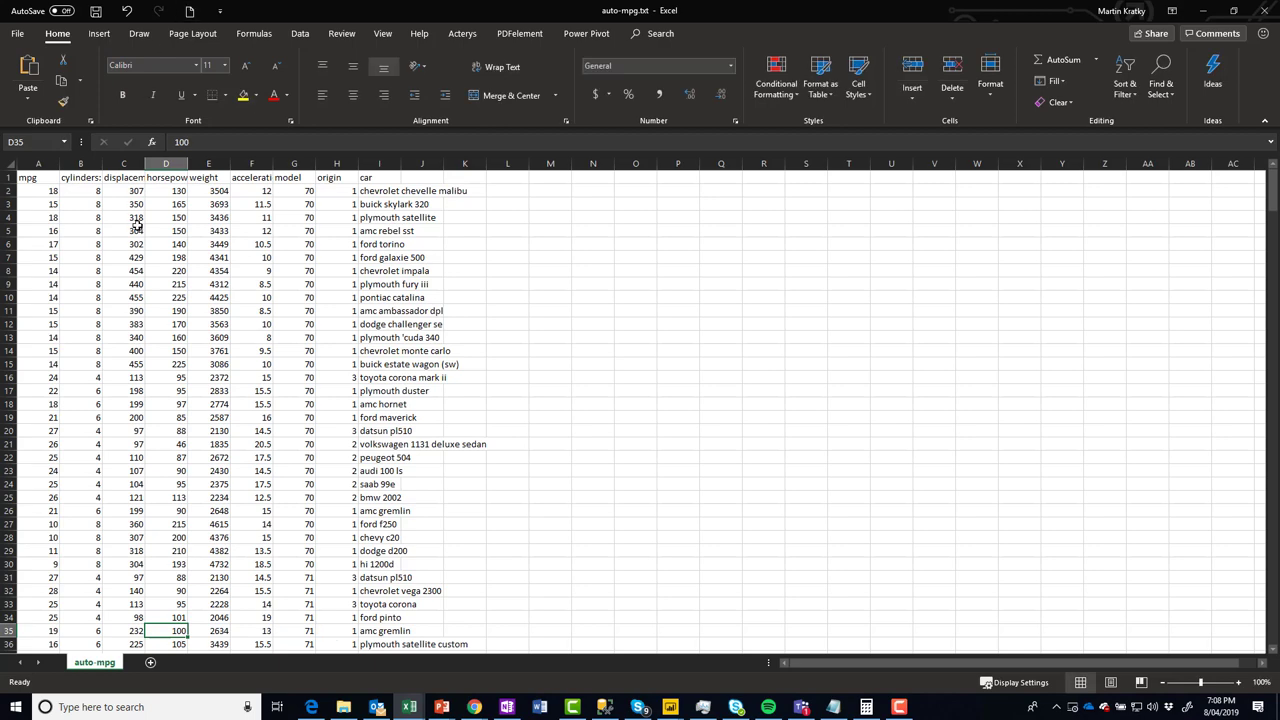
- Add filters to the header row, filter the horsepower column by ? and select the ford maverick's horsepower cell
{"action": "left_click", "coordinate": [172, 180]}
{"action": "left_click", "coordinate": [300, 33]}
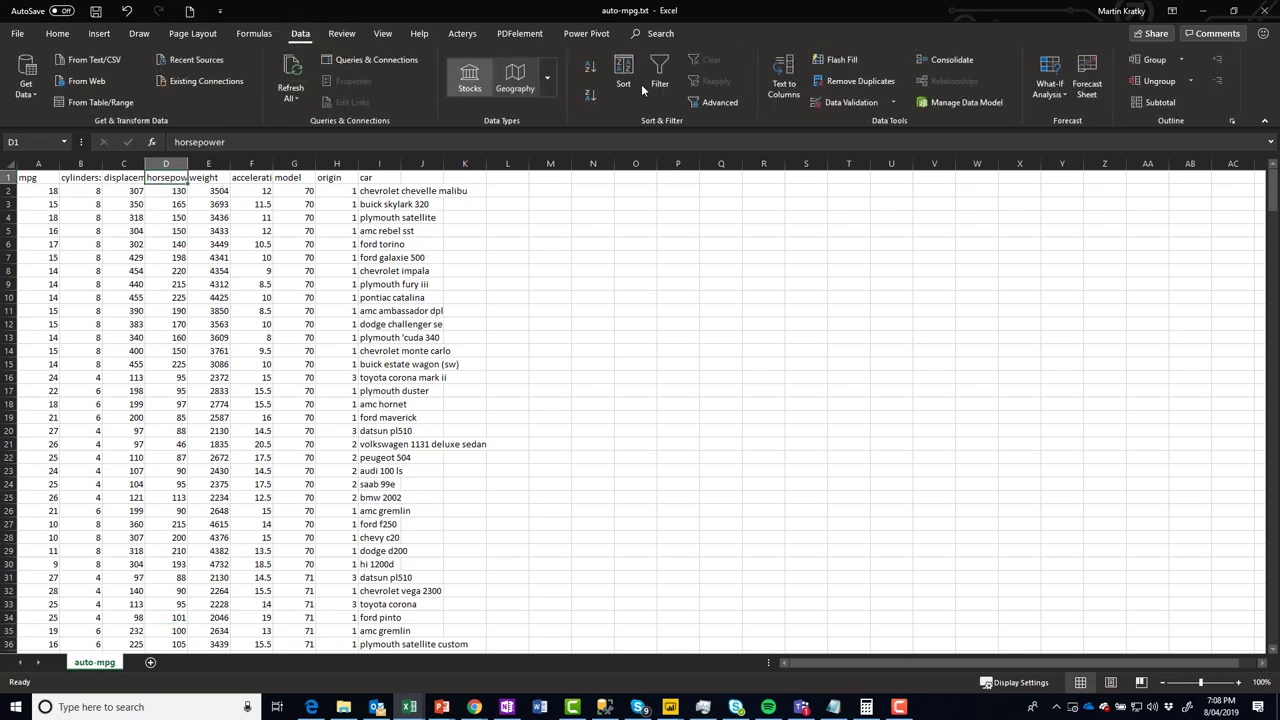
{"action": "left_click", "coordinate": [660, 78]}
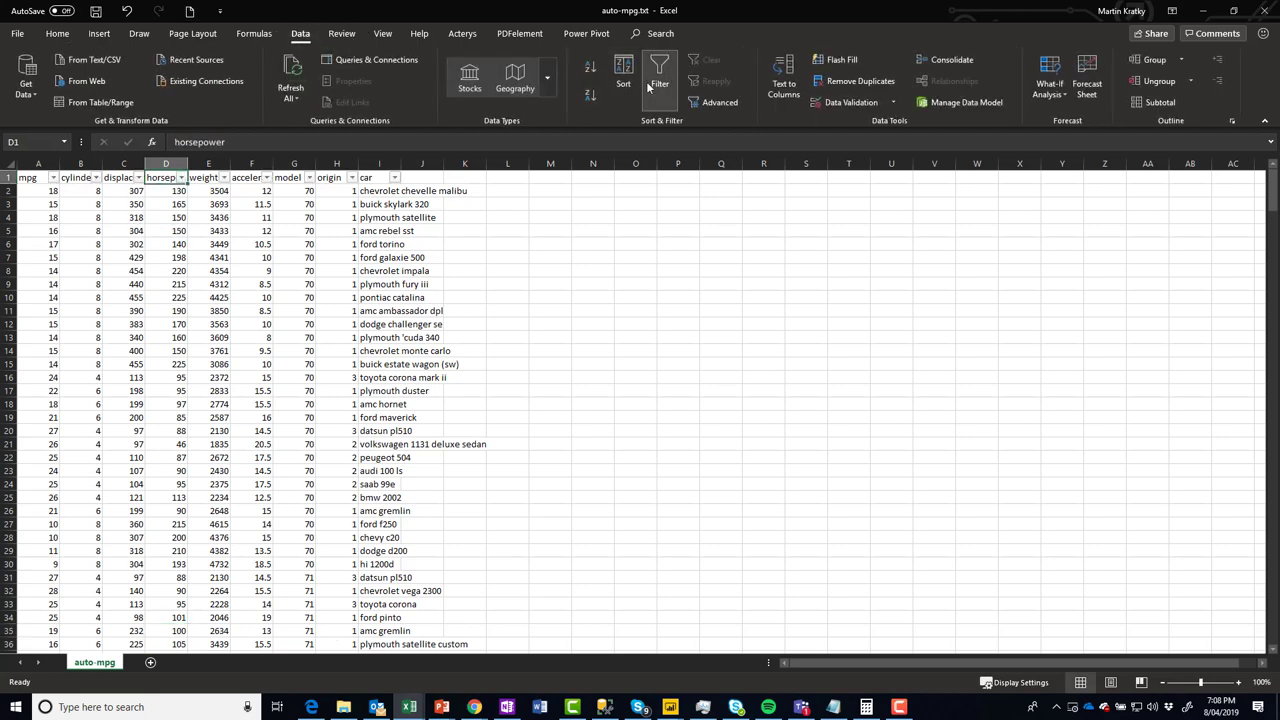
{"action": "left_click", "coordinate": [181, 178]}
{"action": "scroll", "coordinate": [100, 343], "scroll_direction": "down", "scroll_amount": 3}
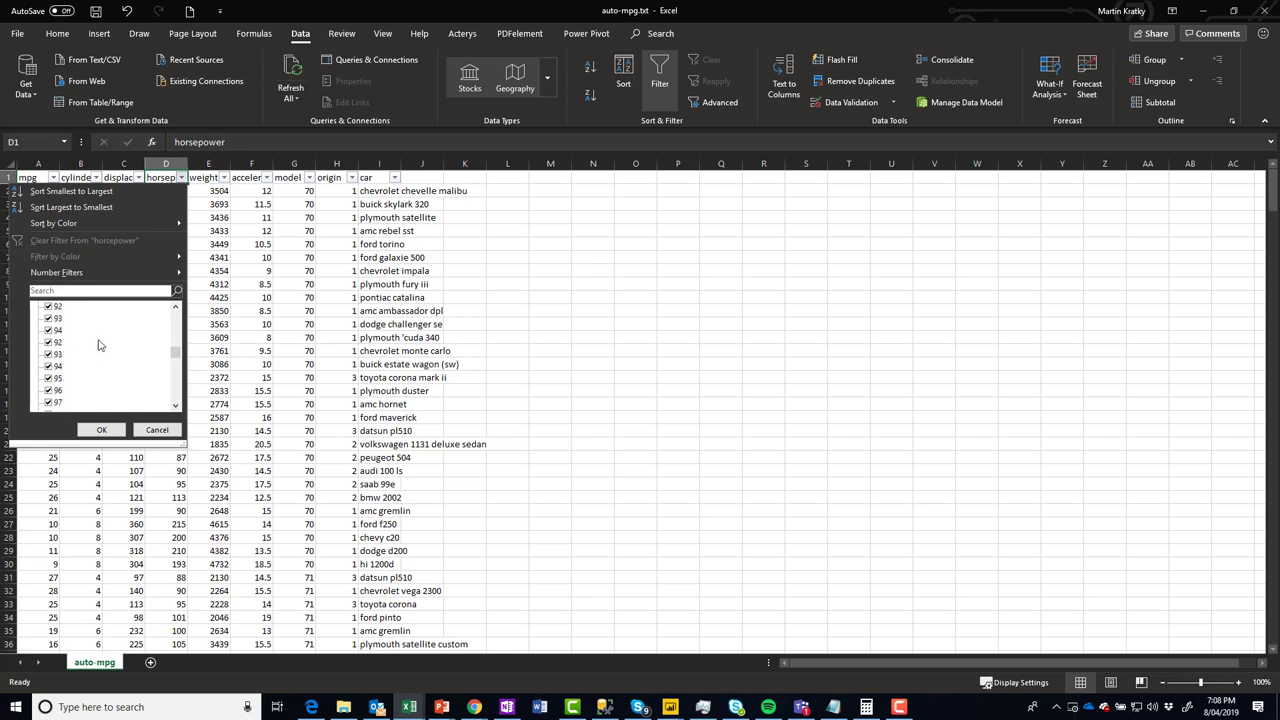
{"action": "scroll", "coordinate": [100, 345], "scroll_direction": "up", "scroll_amount": 3}
{"action": "left_click", "coordinate": [49, 306]}
{"action": "left_click", "coordinate": [78, 288]}
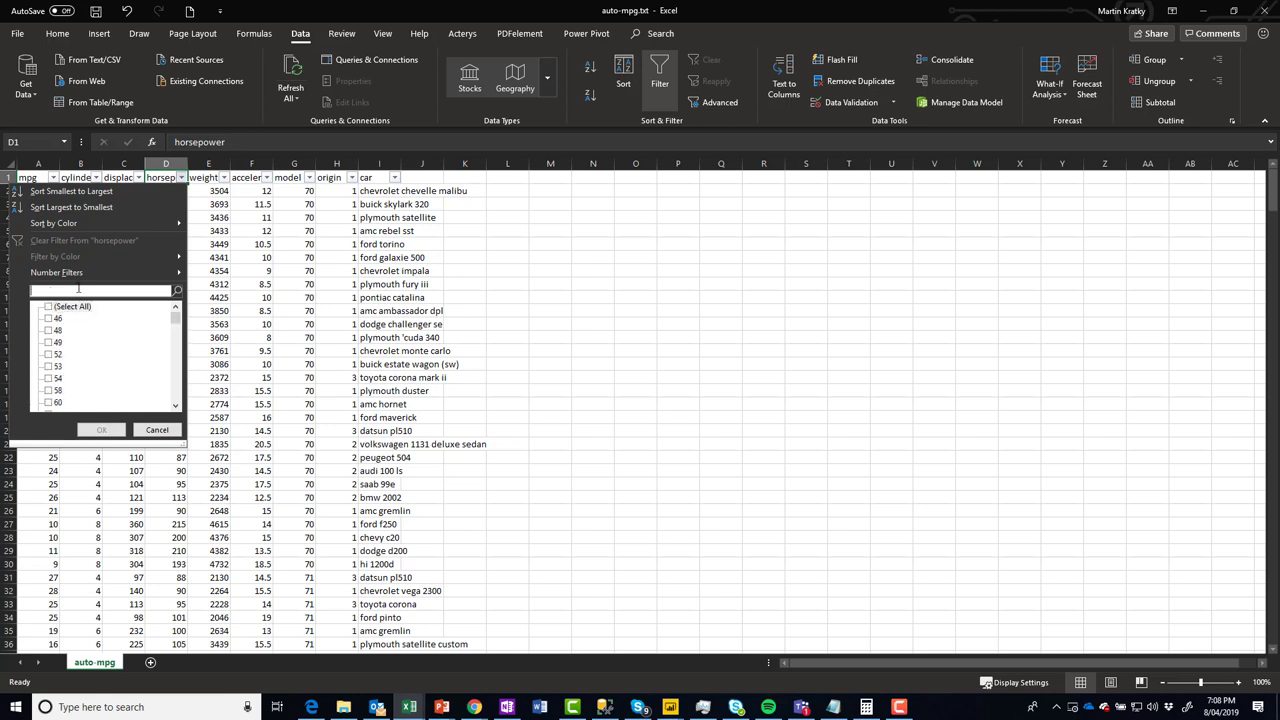
{"action": "type", "text": "?"}
{"action": "key", "text": "Return"}
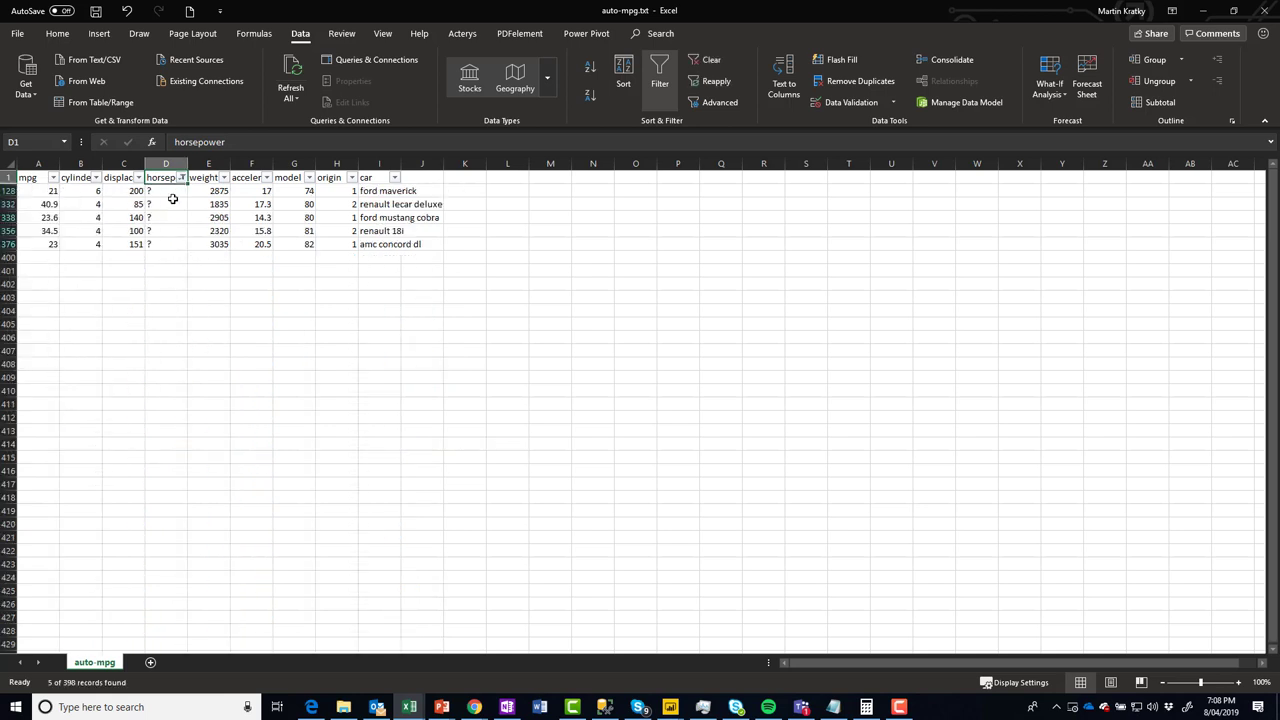
{"action": "left_click", "coordinate": [164, 190]}
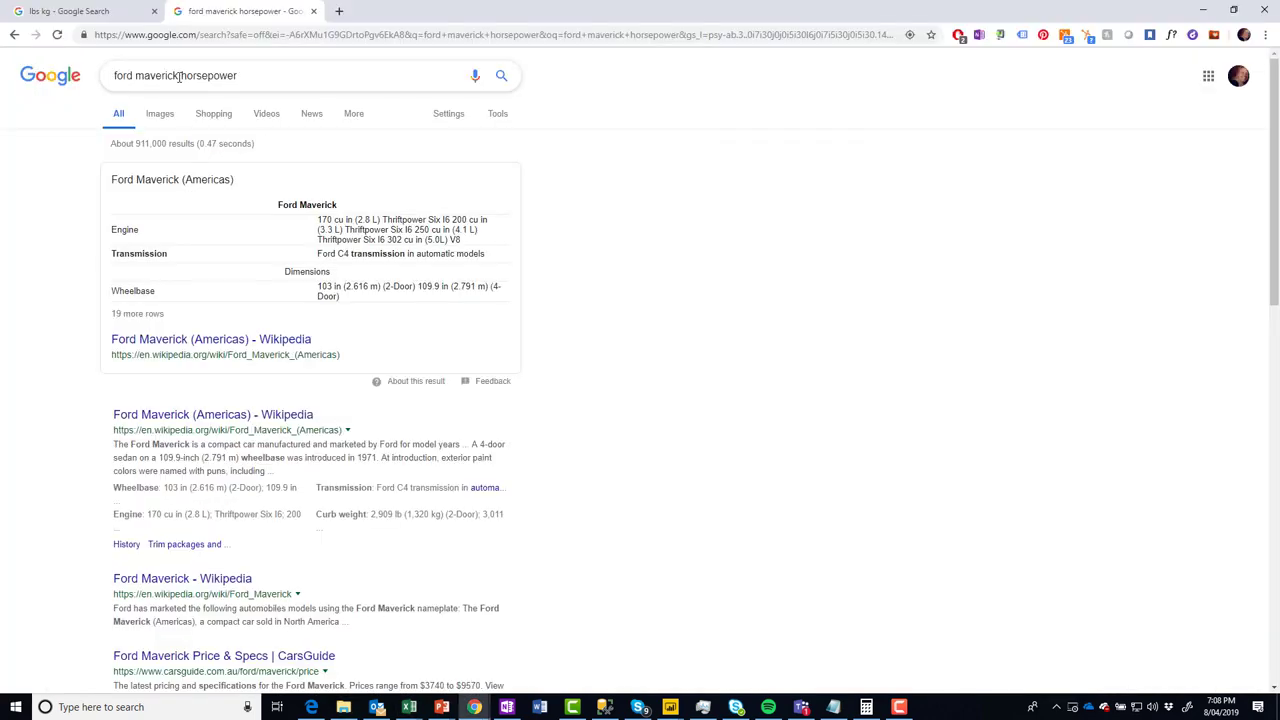
- Refine the Google search to "ford maverick 1974 horsepower" and open the 1974 Ford Maverick Grabber specs page
{"action": "left_click", "coordinate": [180, 75]}
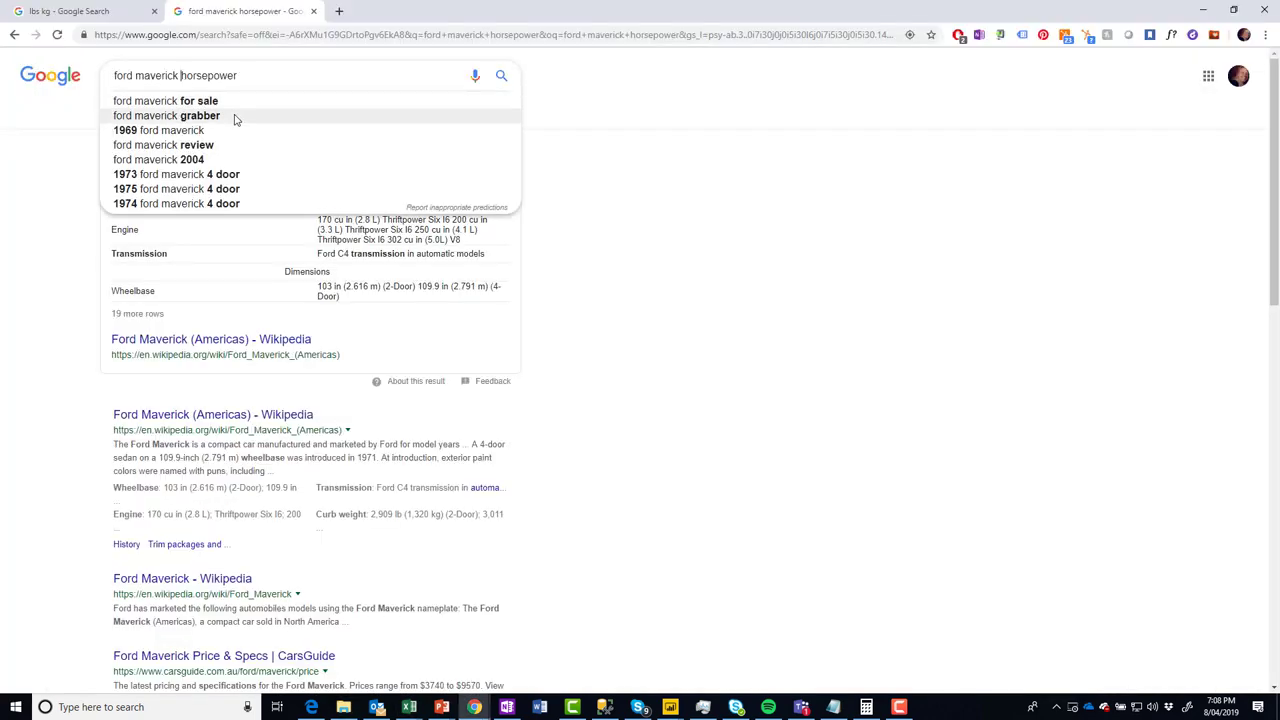
{"action": "type", "text": "1974"}
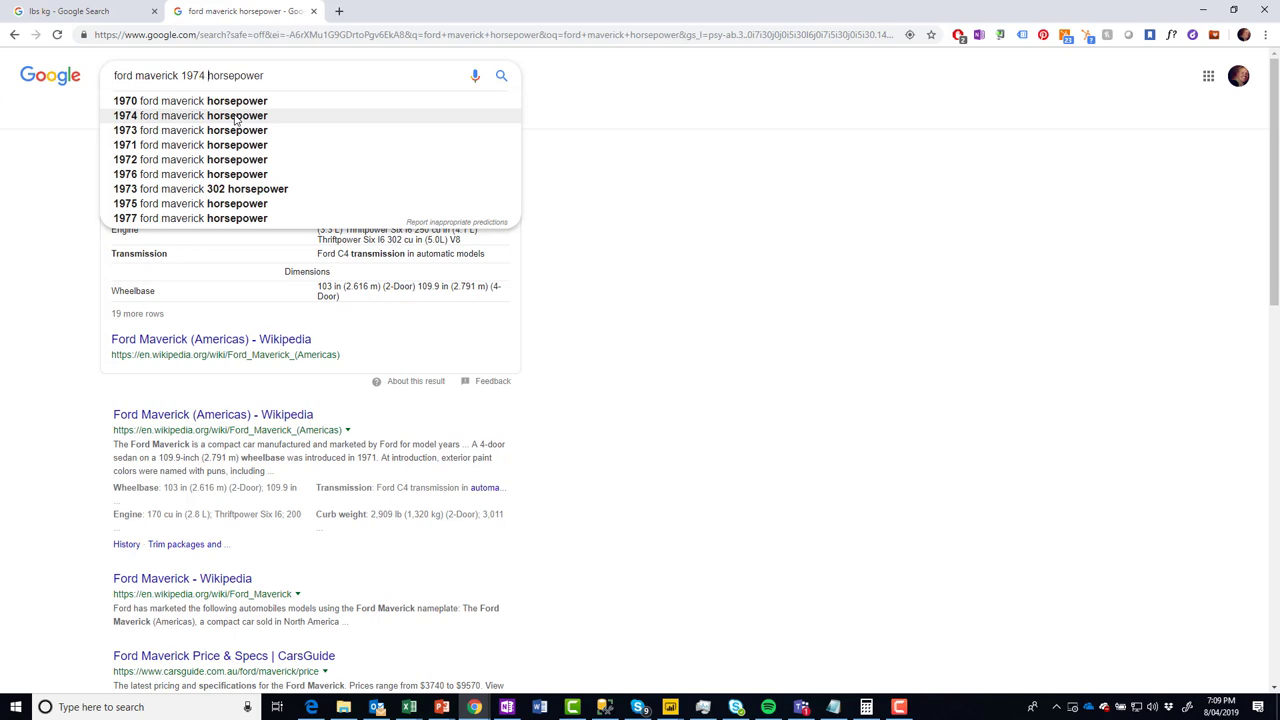
{"action": "key", "text": "Return"}
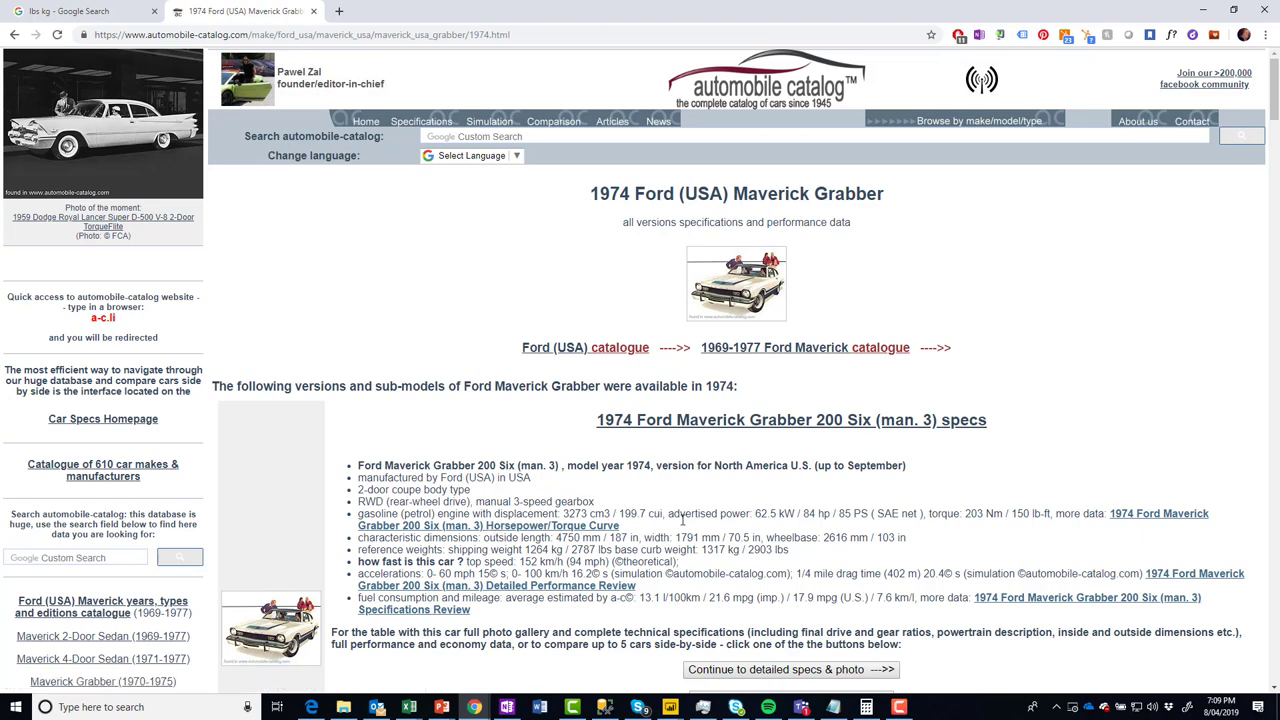
- Switch to auto-mpg.txt in Excel and set the ford maverick's missing horsepower in cell D128 to 84
{"action": "key", "text": "alt+Tab"}
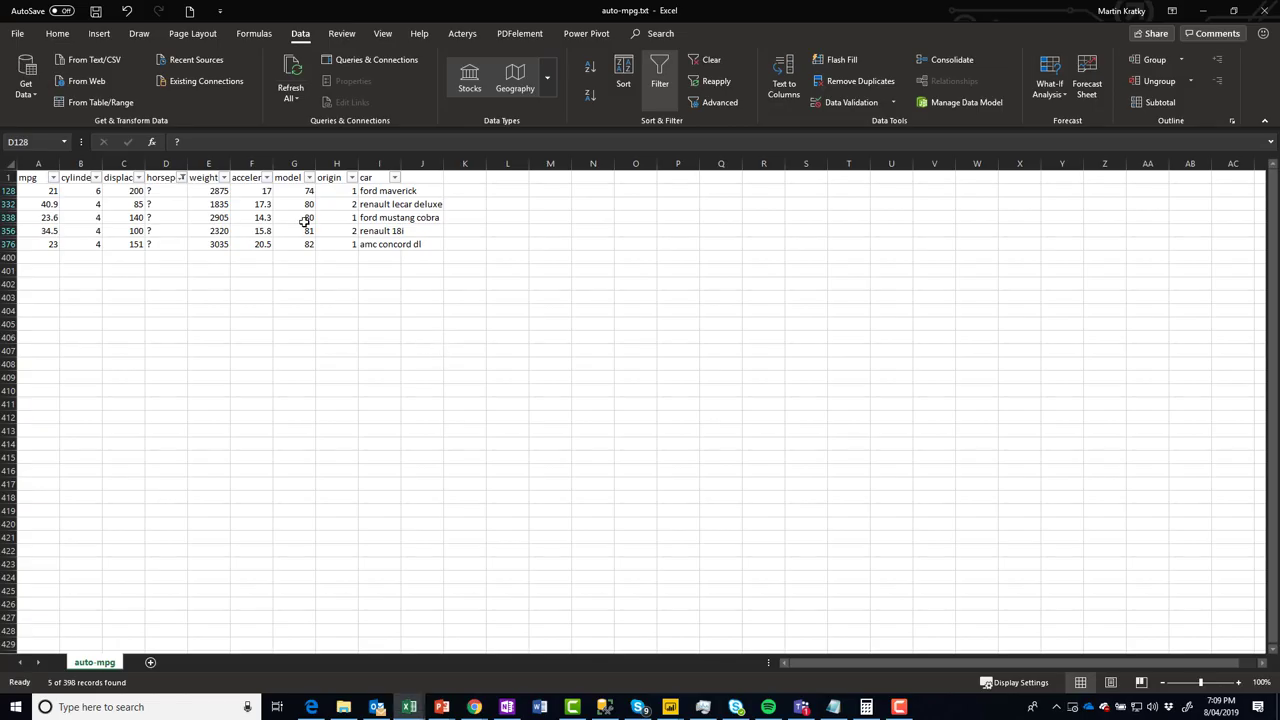
{"action": "left_click", "coordinate": [168, 192]}
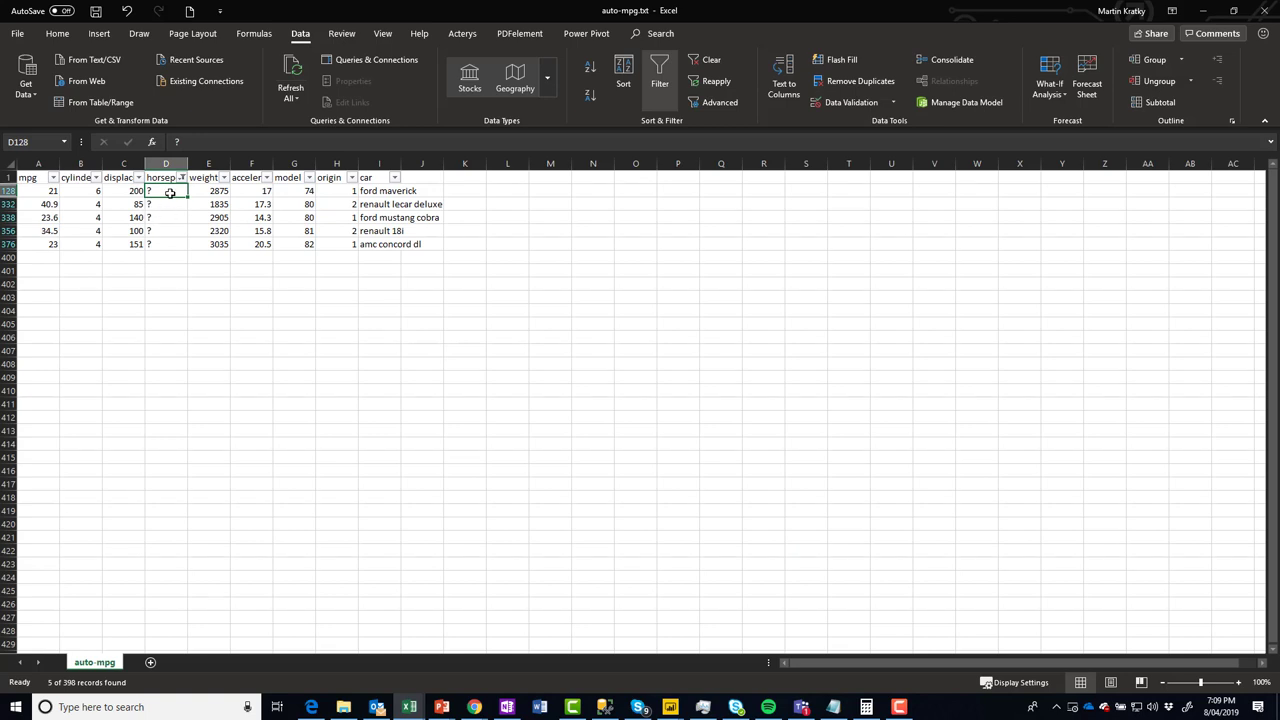
{"action": "type", "text": "84"}
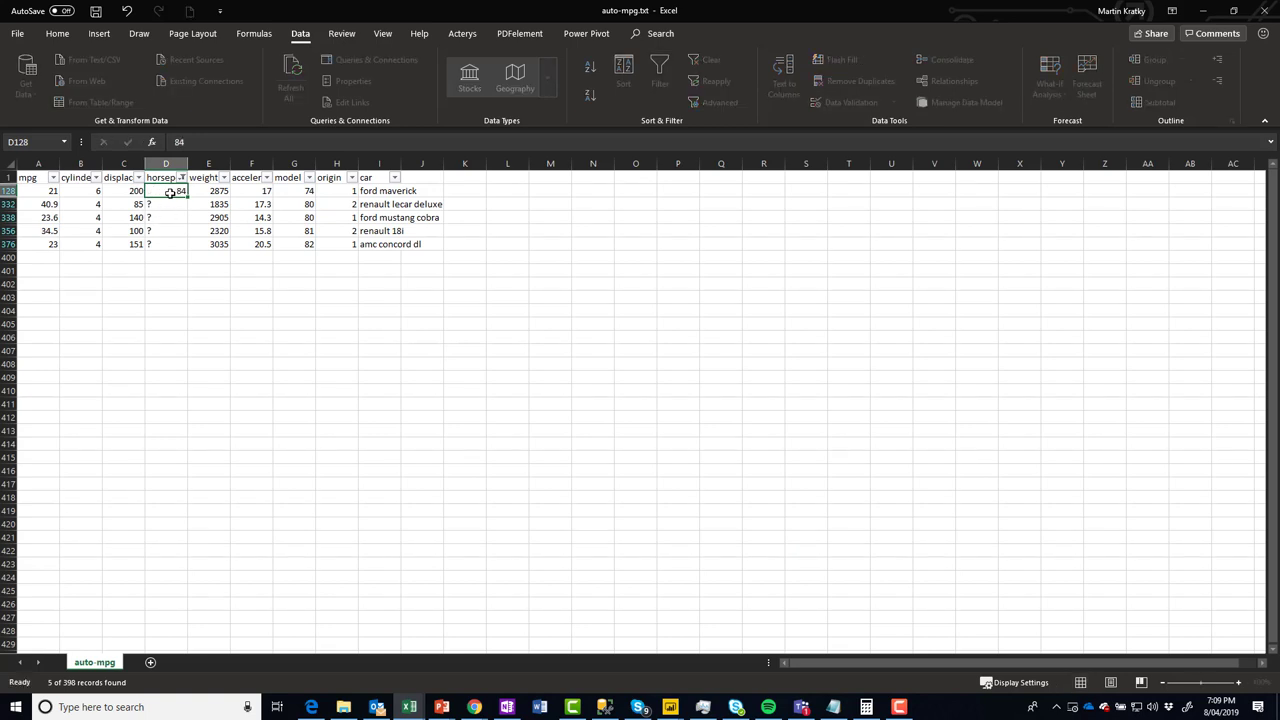
{"action": "key", "text": "Return"}
- Copy the car name renault lecar deluxe and search Google in Chrome for "renault lecar deluxe horsepower"
{"action": "left_click", "coordinate": [386, 204]}
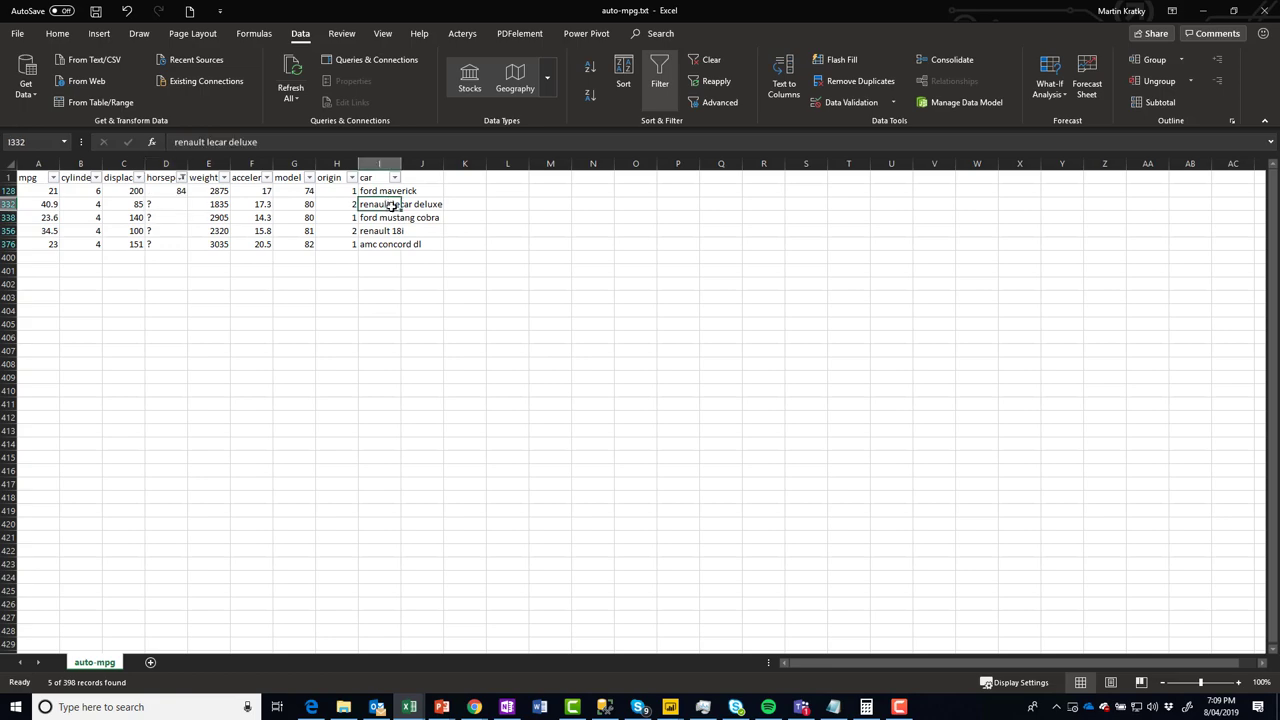
{"action": "key", "text": "alt+Tab"}
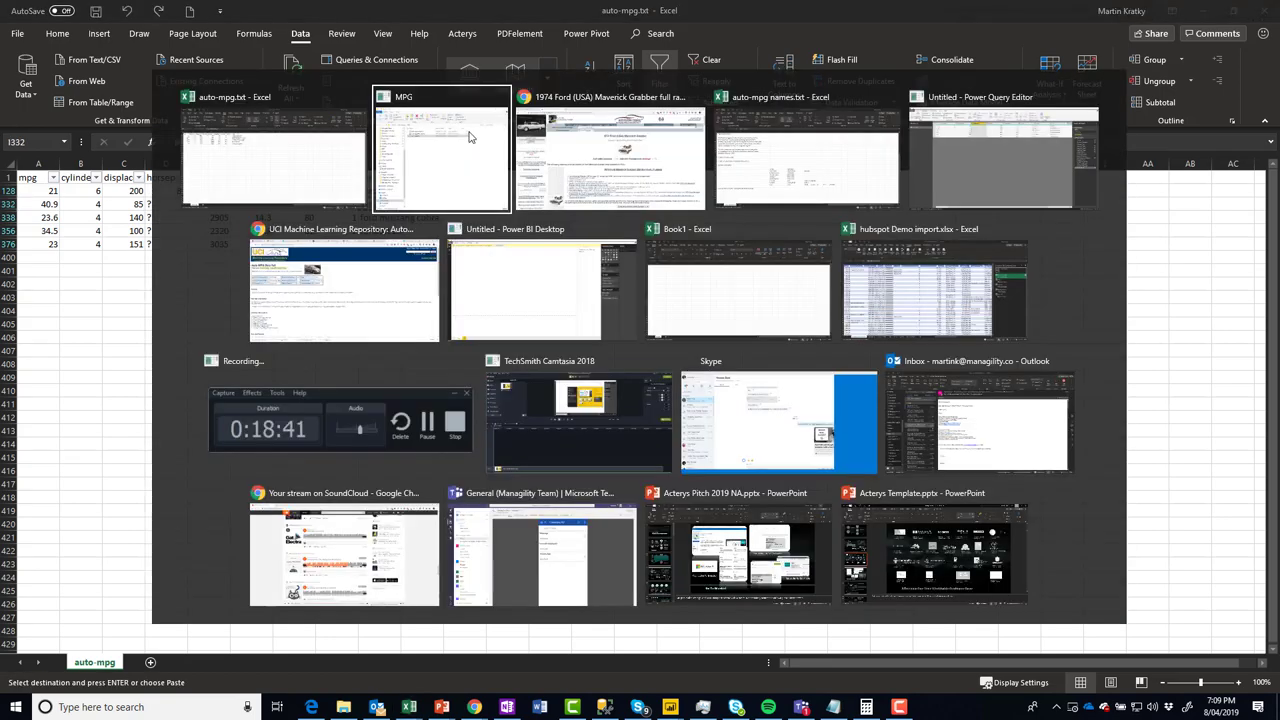
{"action": "left_click", "coordinate": [440, 122]}
{"action": "key", "text": "alt+Tab"}
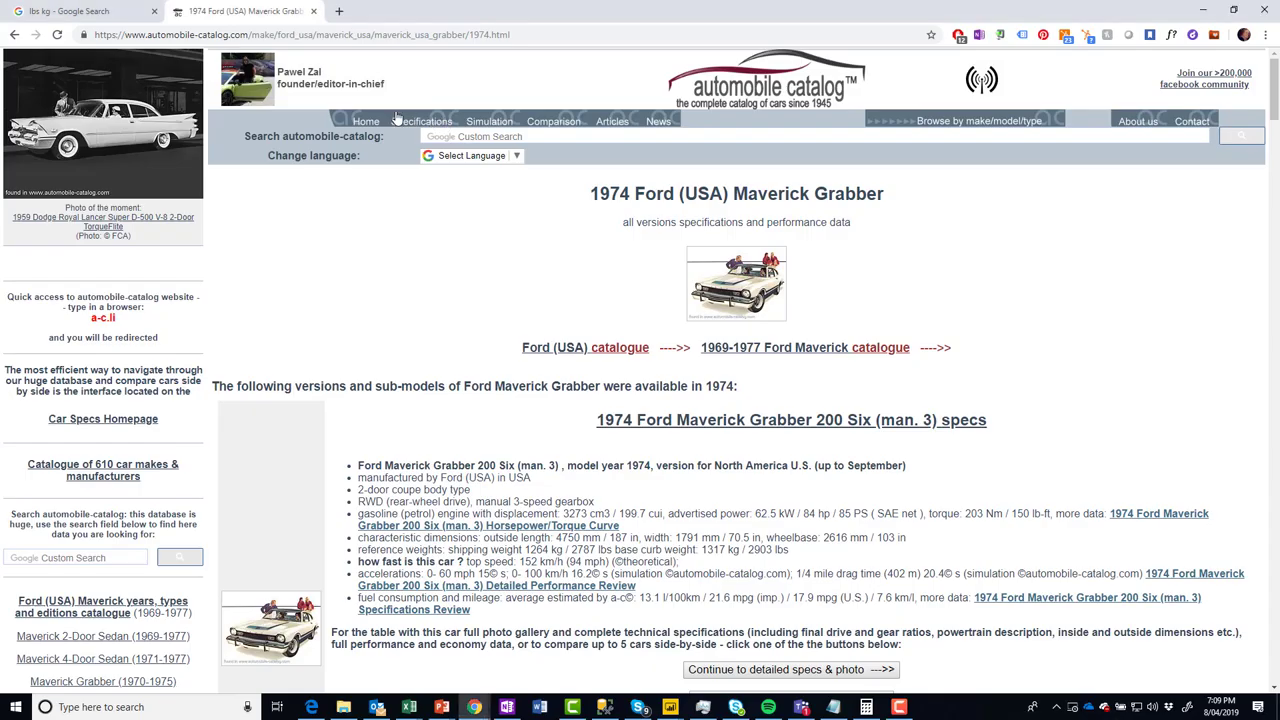
{"action": "left_click", "coordinate": [14, 34]}
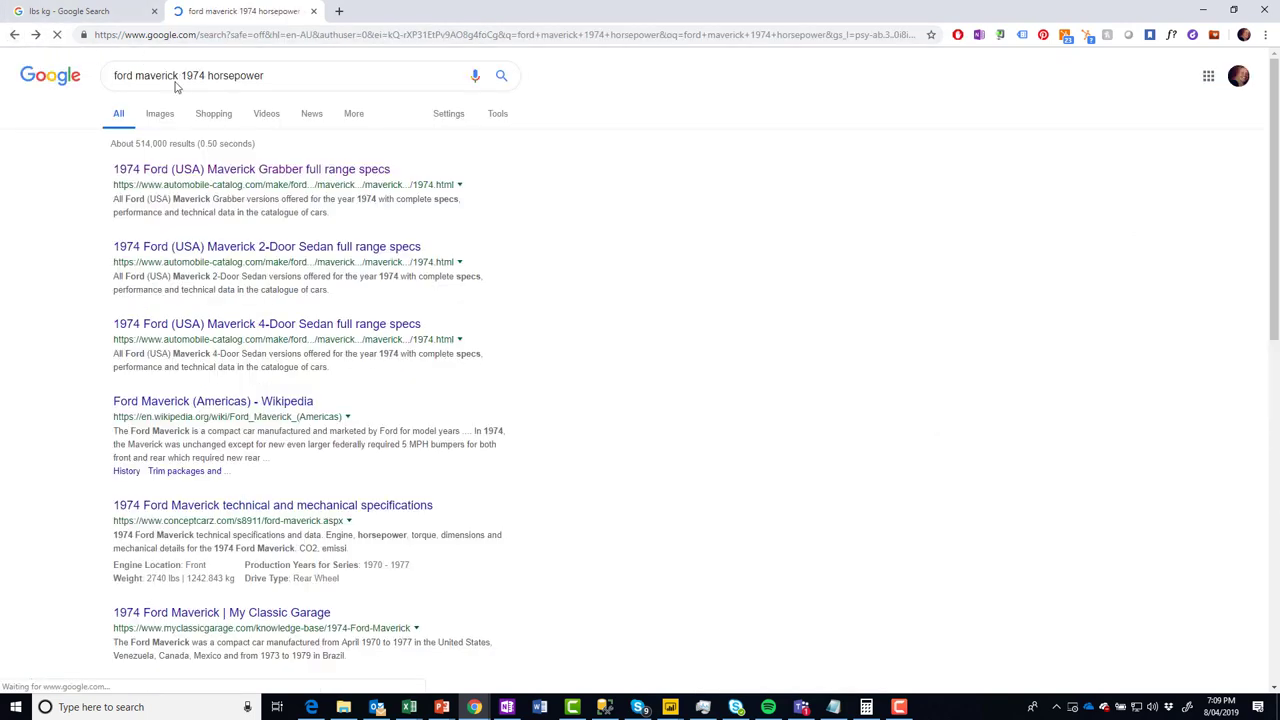
{"action": "left_click", "coordinate": [156, 75]}
{"action": "left_click_drag", "start_coordinate": [205, 75], "coordinate": [75, 72]}
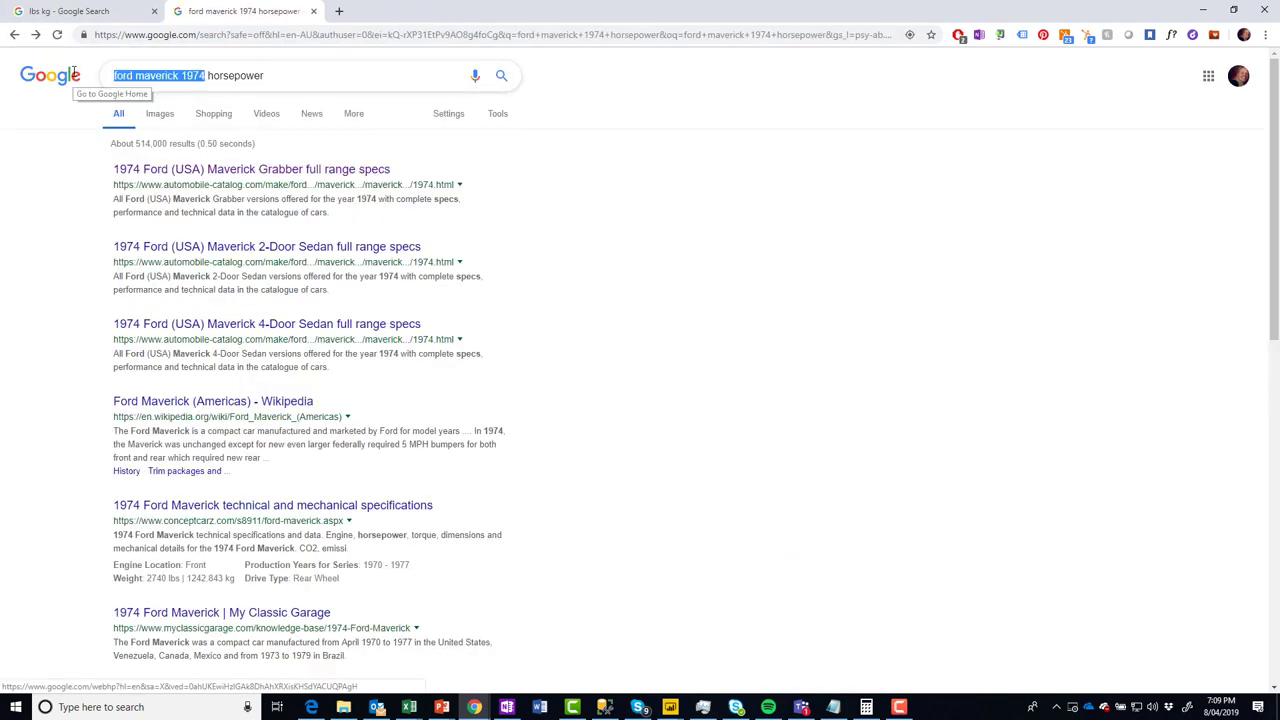
{"action": "type", "text": "renault lecar deluxe"}
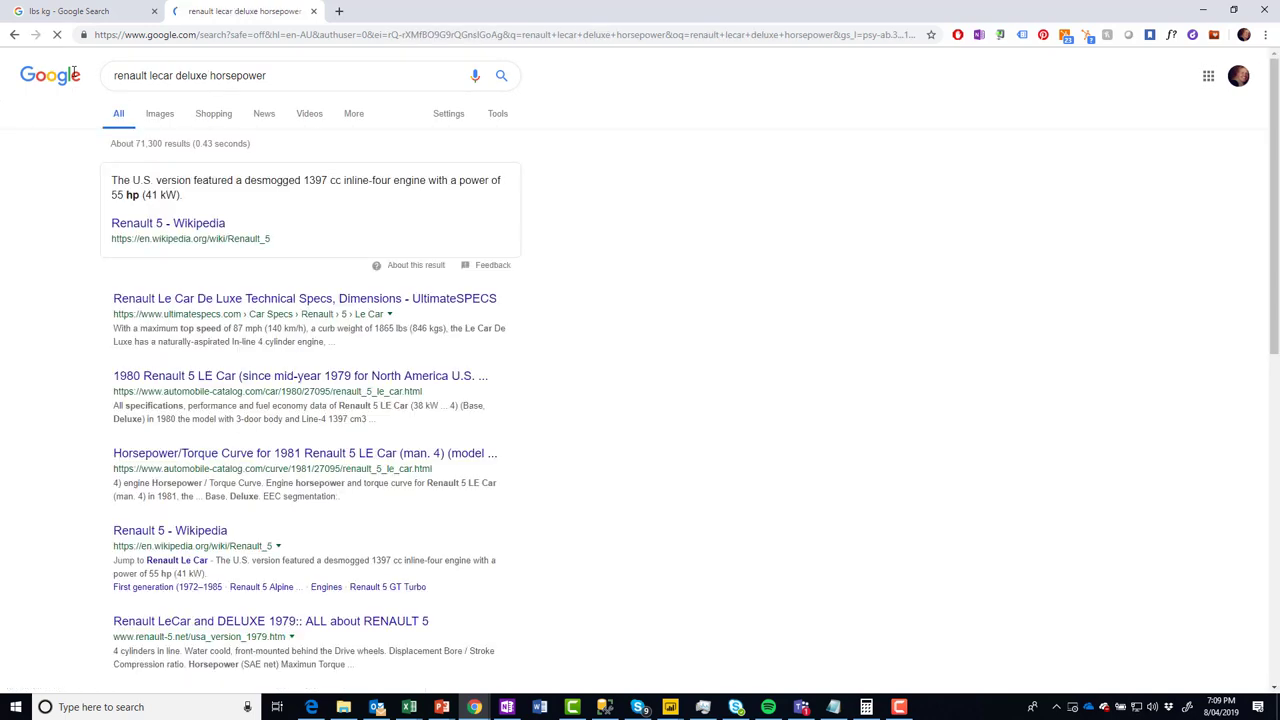
- Back in auto-mpg.txt in Excel, set the renault lecar deluxe's missing horsepower to 55
{"action": "key", "text": "alt+Tab"}
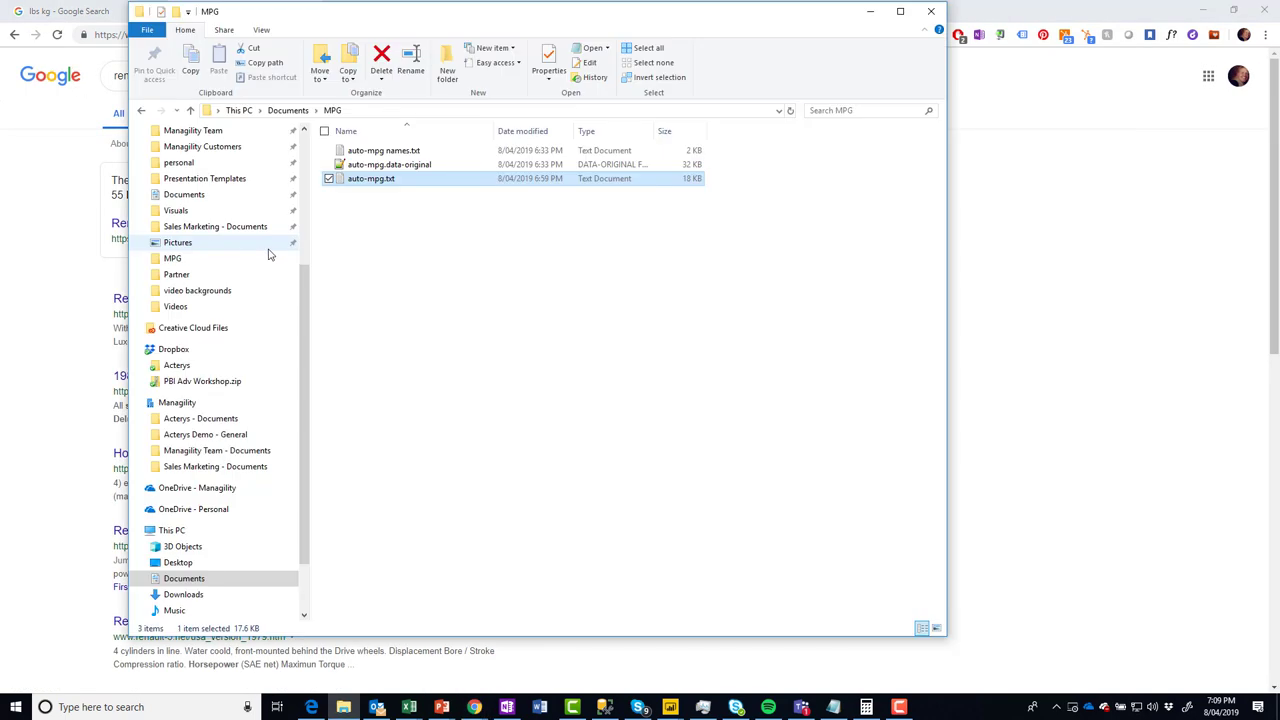
{"action": "key", "text": "alt+Tab"}
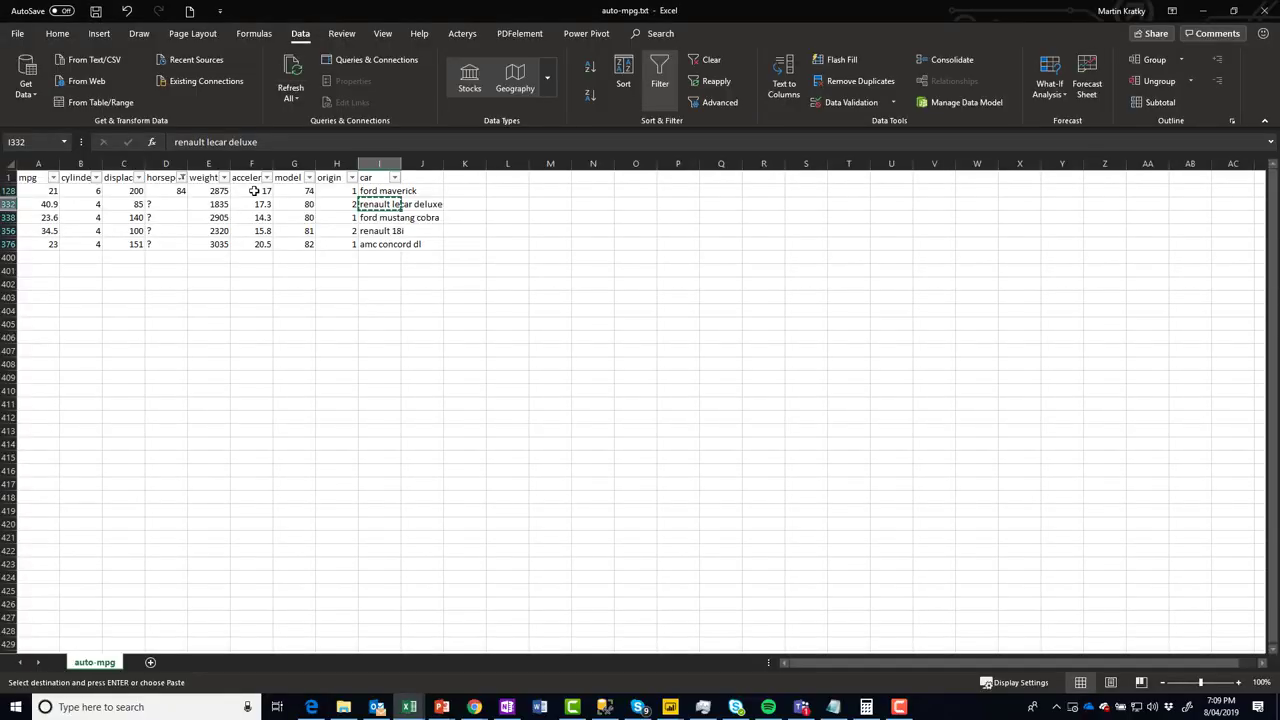
{"action": "left_click", "coordinate": [173, 205]}
{"action": "type", "text": "55"}
{"action": "key", "text": "Return"}
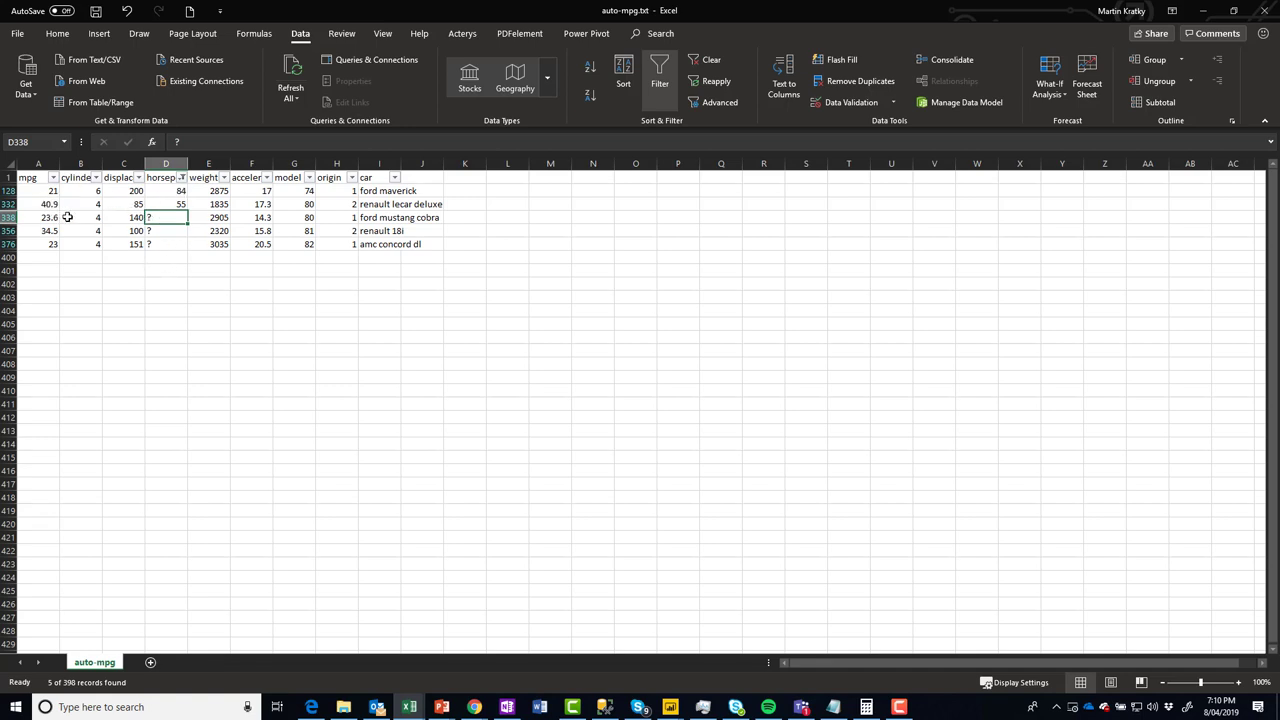
- Copy the car name ford mustang cobra and search Google in Chrome for "ford mustang cobra horsepower"
{"action": "left_click", "coordinate": [393, 218]}
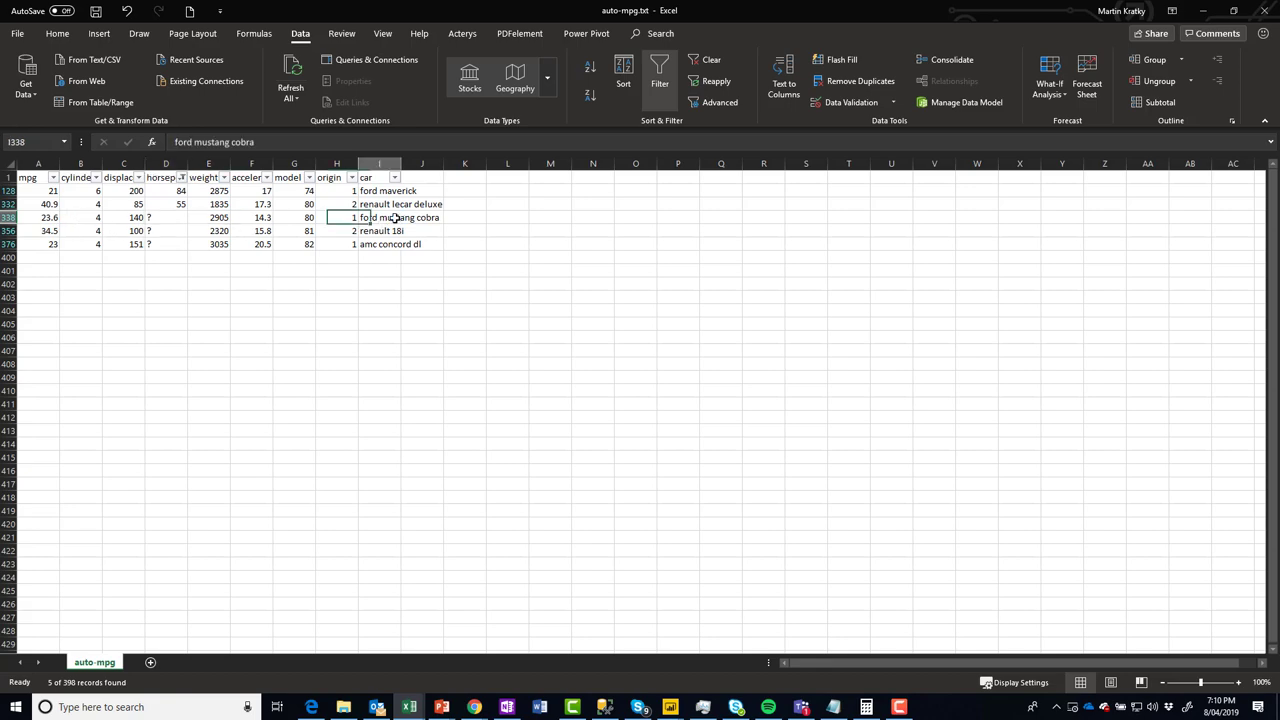
{"action": "key", "text": "ctrl+c"}
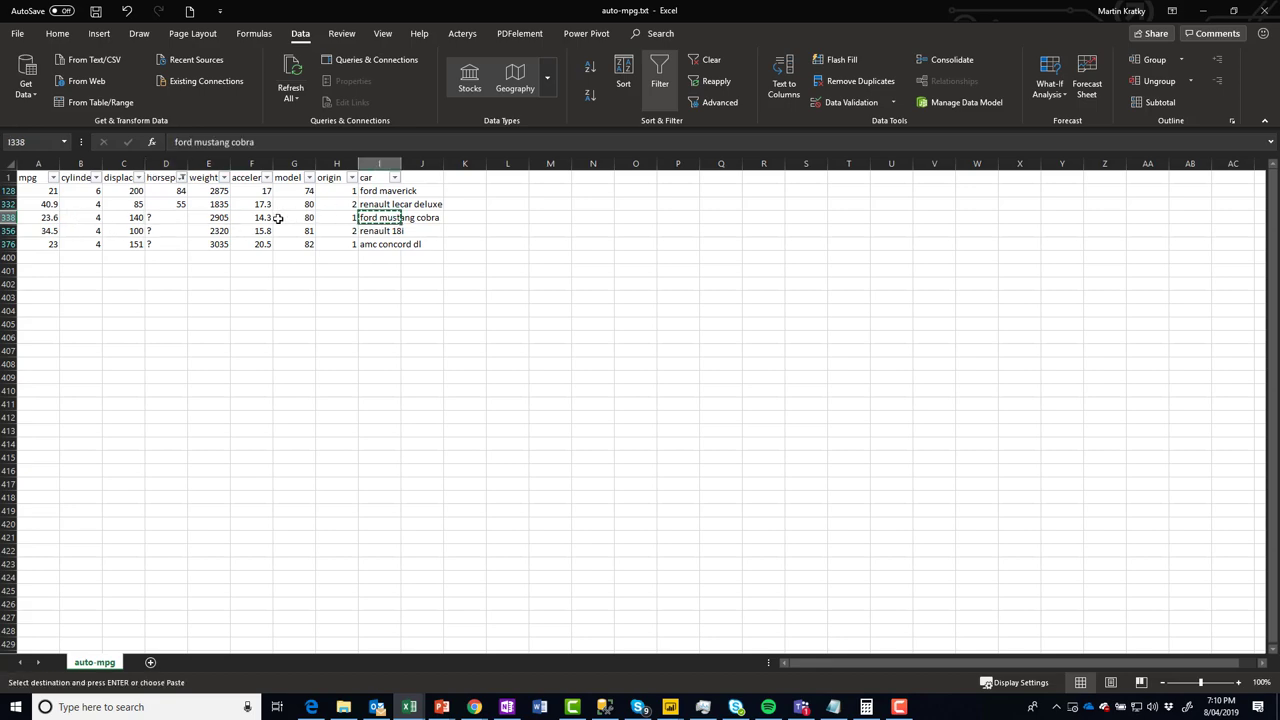
{"action": "key", "text": "alt+Tab"}
{"action": "key", "text": "alt+Tab"}
{"action": "key", "text": "alt+Tab"}
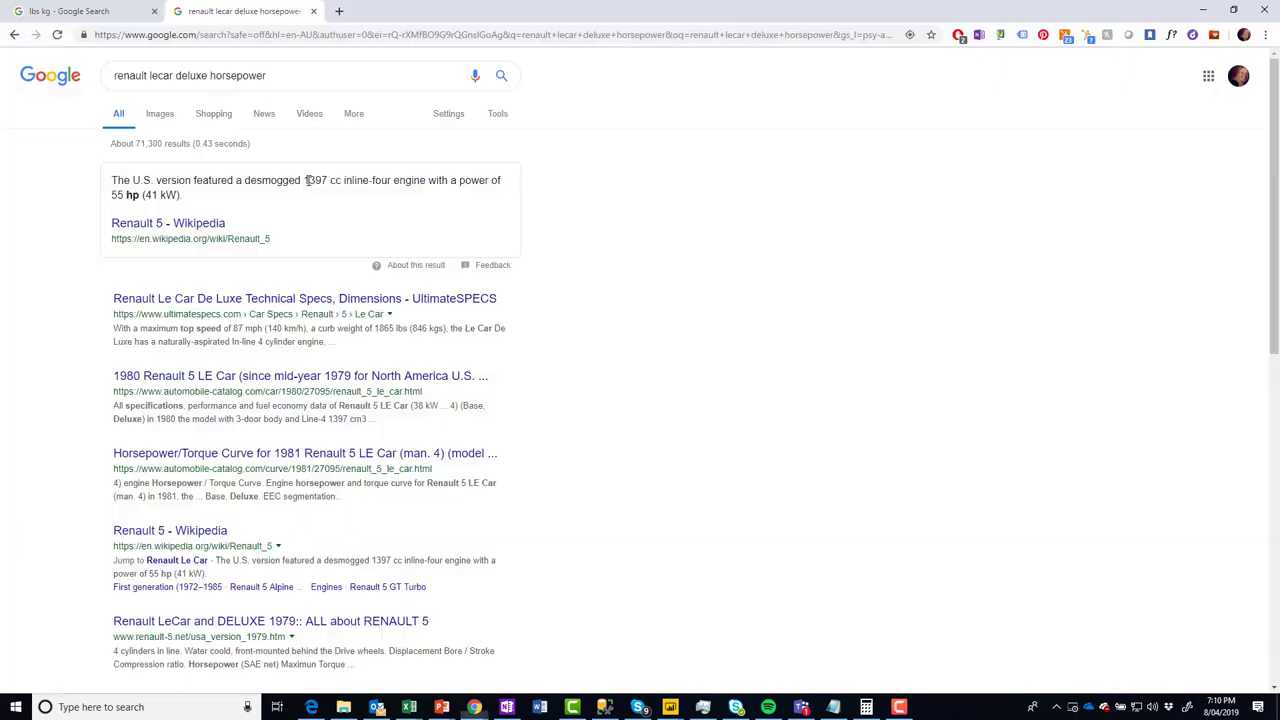
{"action": "left_click_drag", "start_coordinate": [207, 79], "coordinate": [113, 77]}
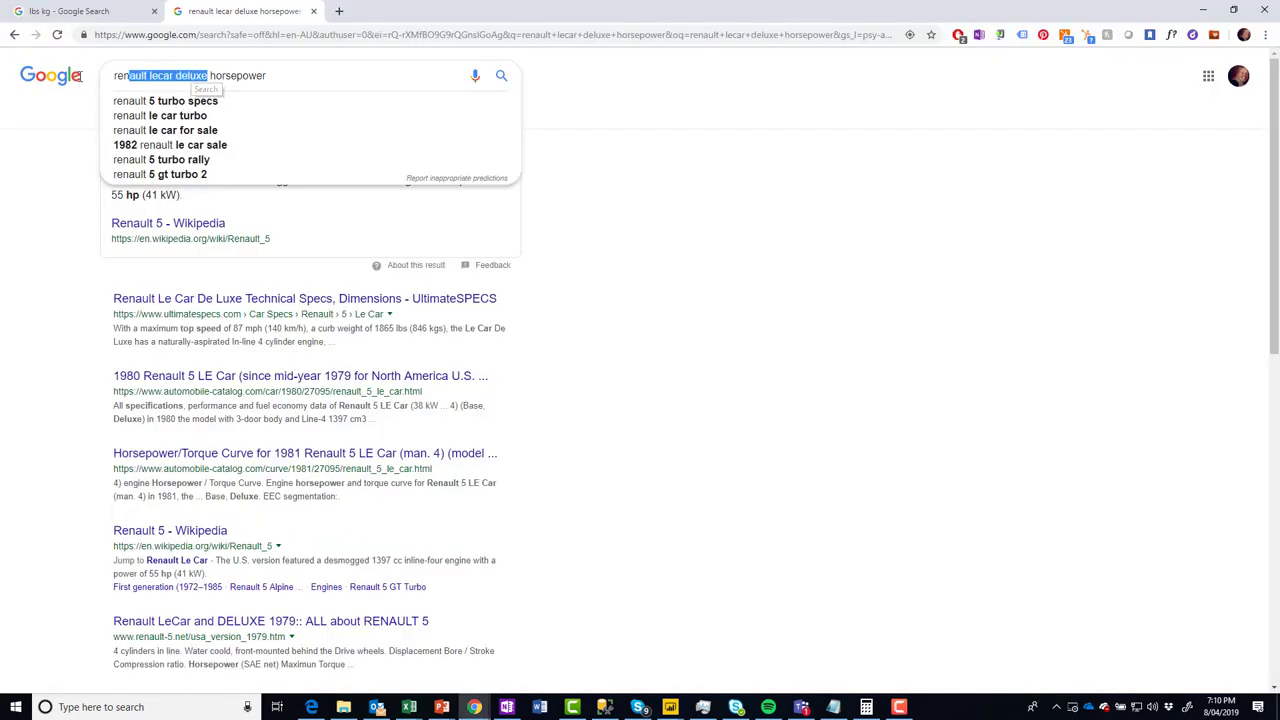
{"action": "key", "text": "ctrl+v"}
{"action": "key", "text": "Return"}
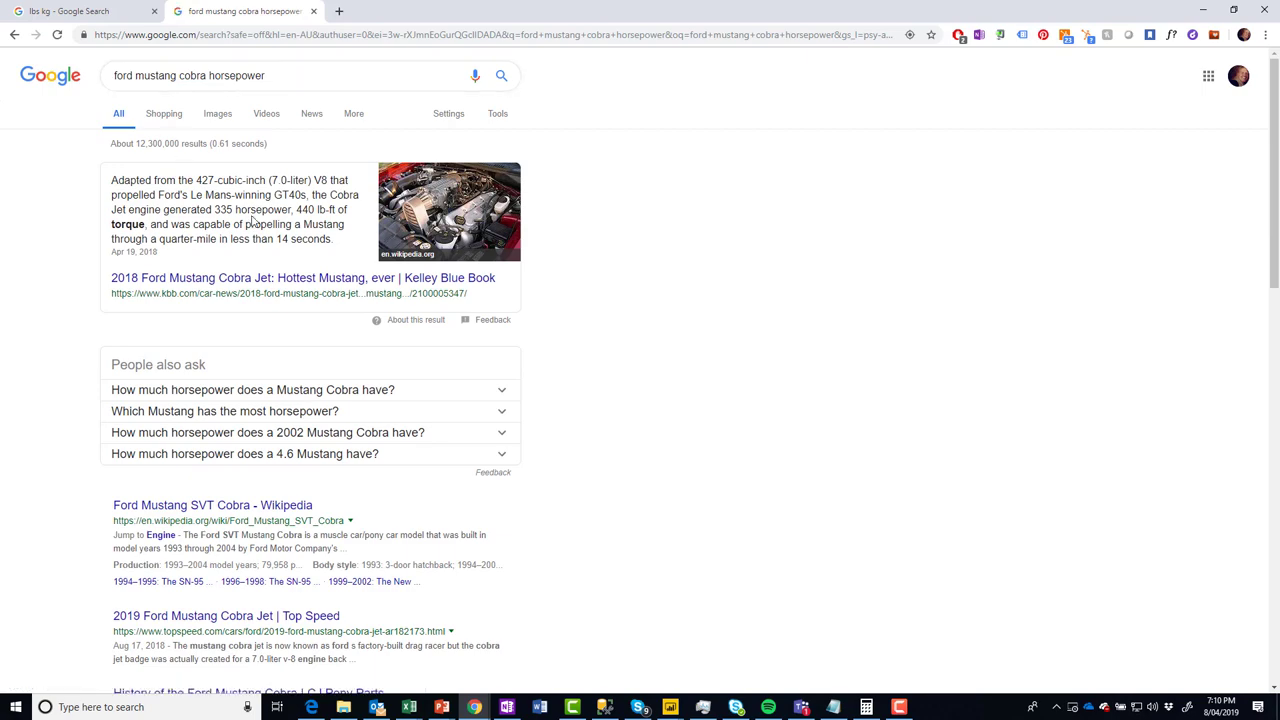
- Return to auto-mpg.txt in Excel and set the ford mustang cobra's missing horsepower in cell D338 to 335
{"action": "key", "text": "alt+Tab"}
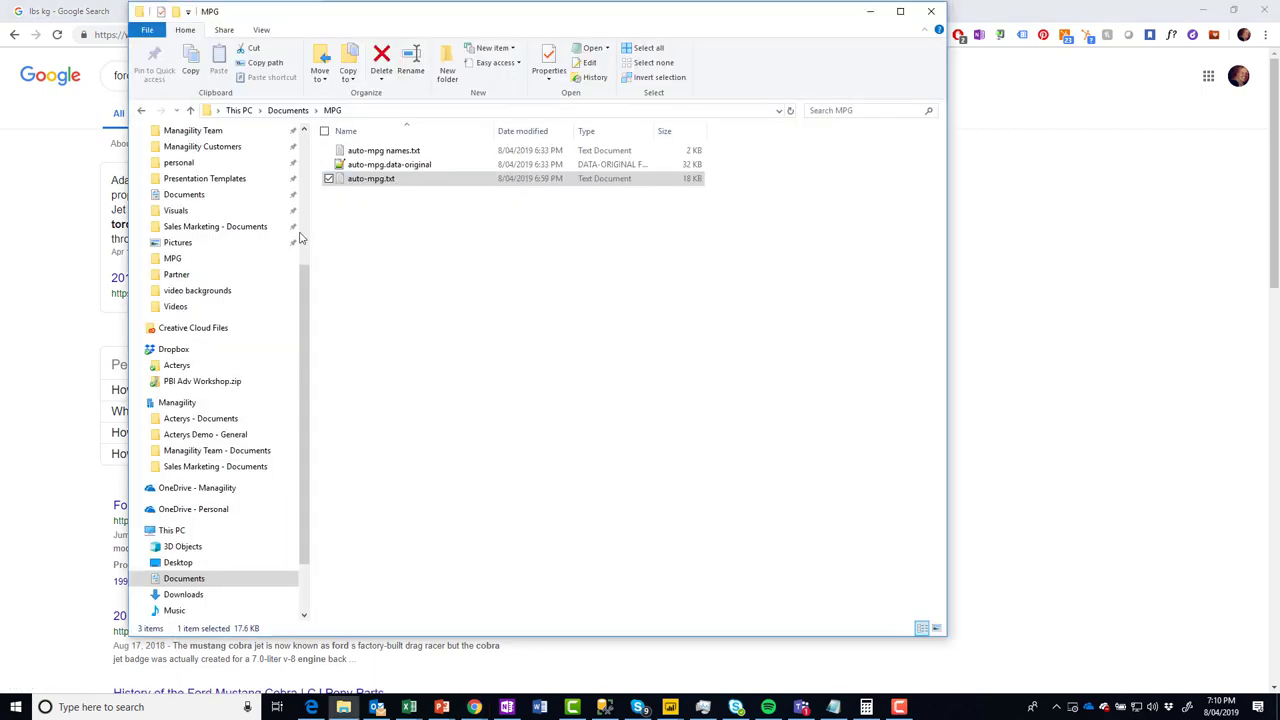
{"action": "key", "text": "alt+Tab"}
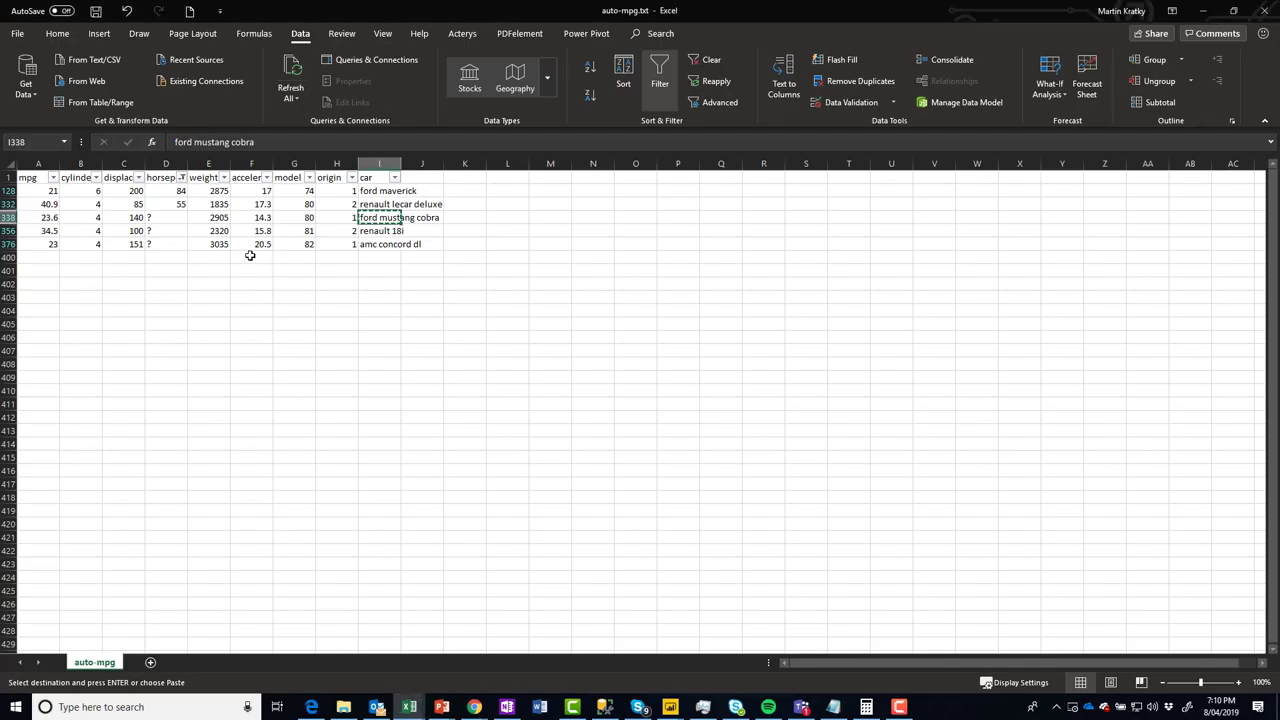
{"action": "left_click", "coordinate": [160, 218]}
{"action": "key", "text": "Escape"}
{"action": "type", "text": "335"}
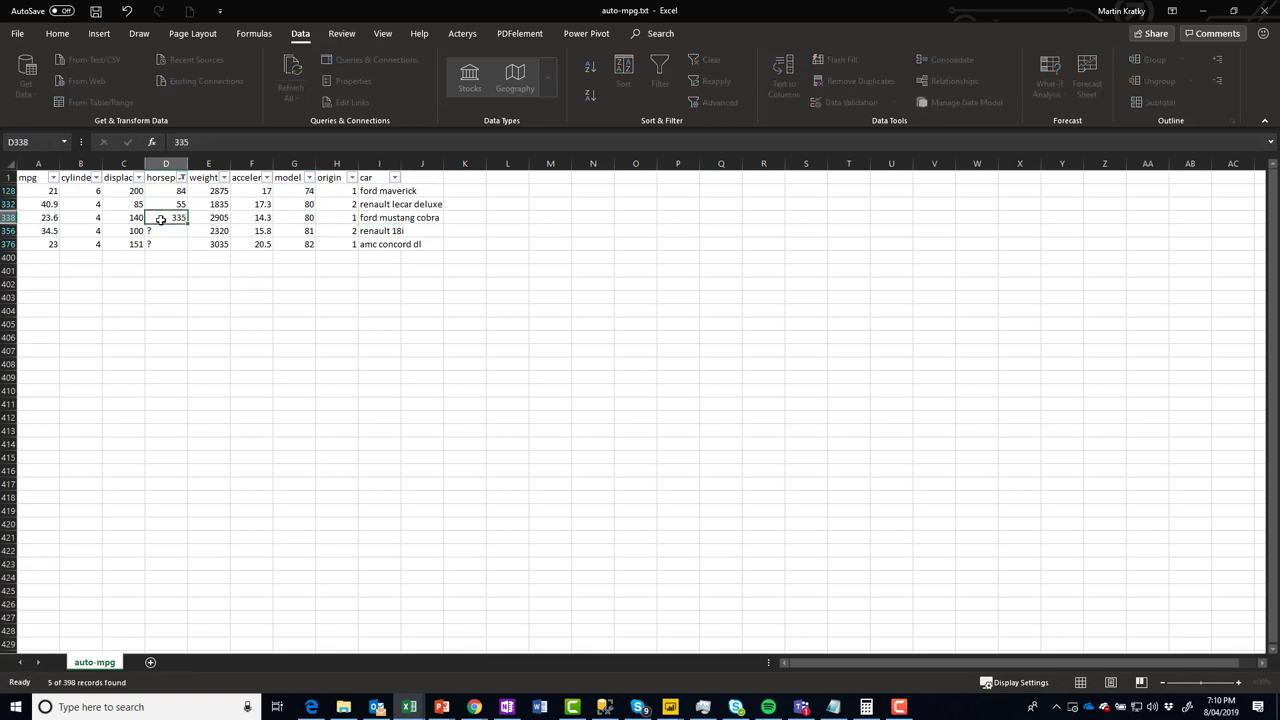
{"action": "key", "text": "Return"}
- Copy the car name renault 18i and search Google in Chrome for "renault 18i horsepower"
{"action": "left_click", "coordinate": [372, 221]}
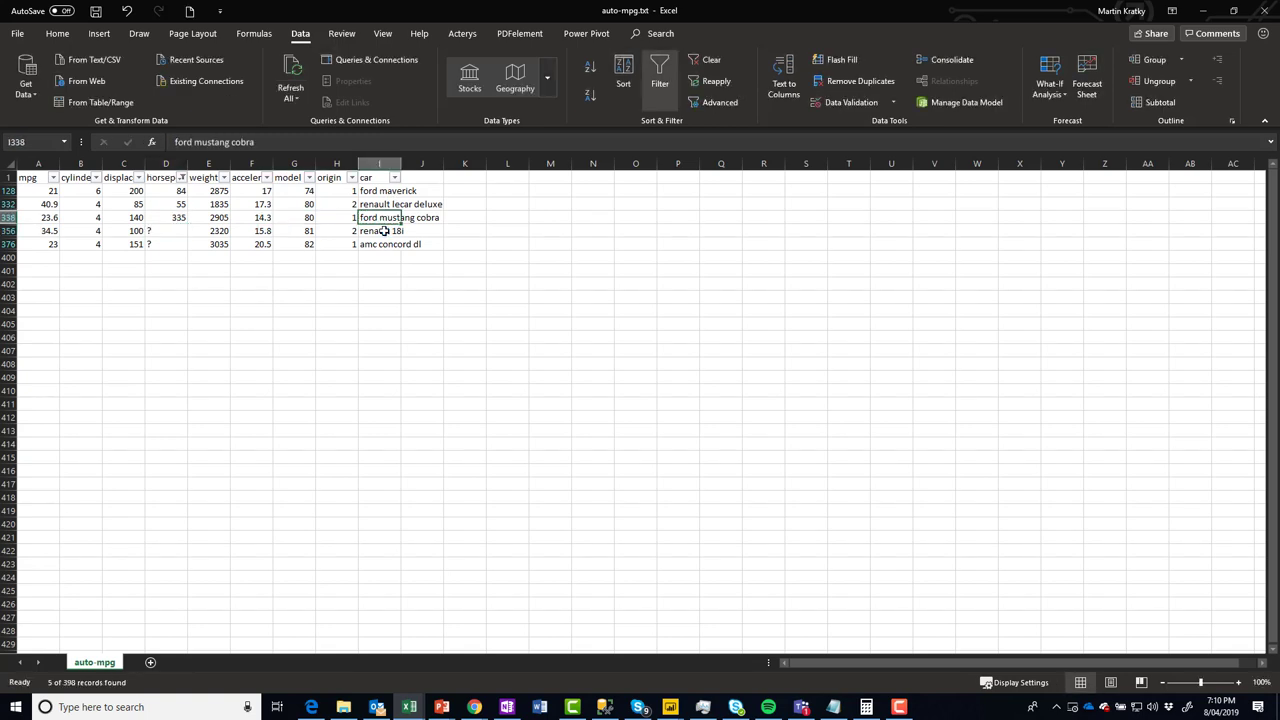
{"action": "left_click", "coordinate": [395, 231]}
{"action": "key", "text": "ctrl+c"}
{"action": "key", "text": "alt+Tab"}
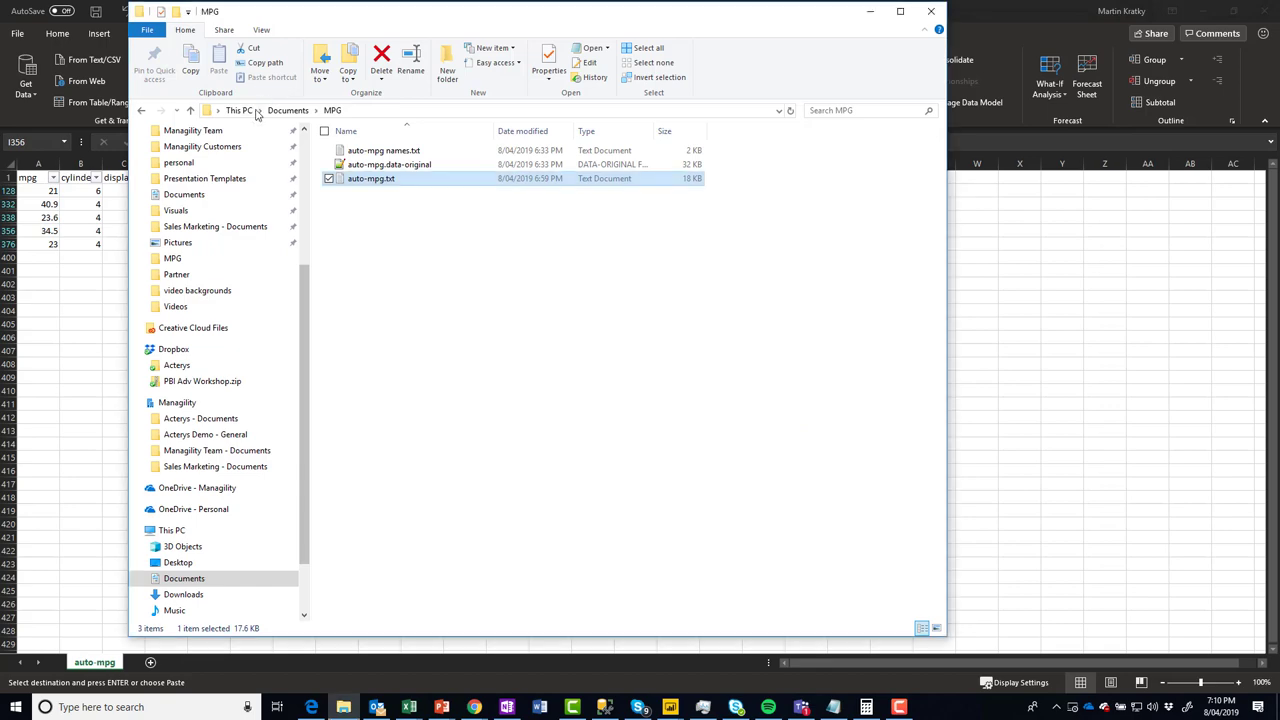
{"action": "key", "text": "alt+Tab"}
{"action": "key", "text": "Tab"}
{"action": "left_click_drag", "start_coordinate": [204, 76], "coordinate": [2, 72]}
{"action": "key", "text": "ctrl+v"}
{"action": "key", "text": "Return"}
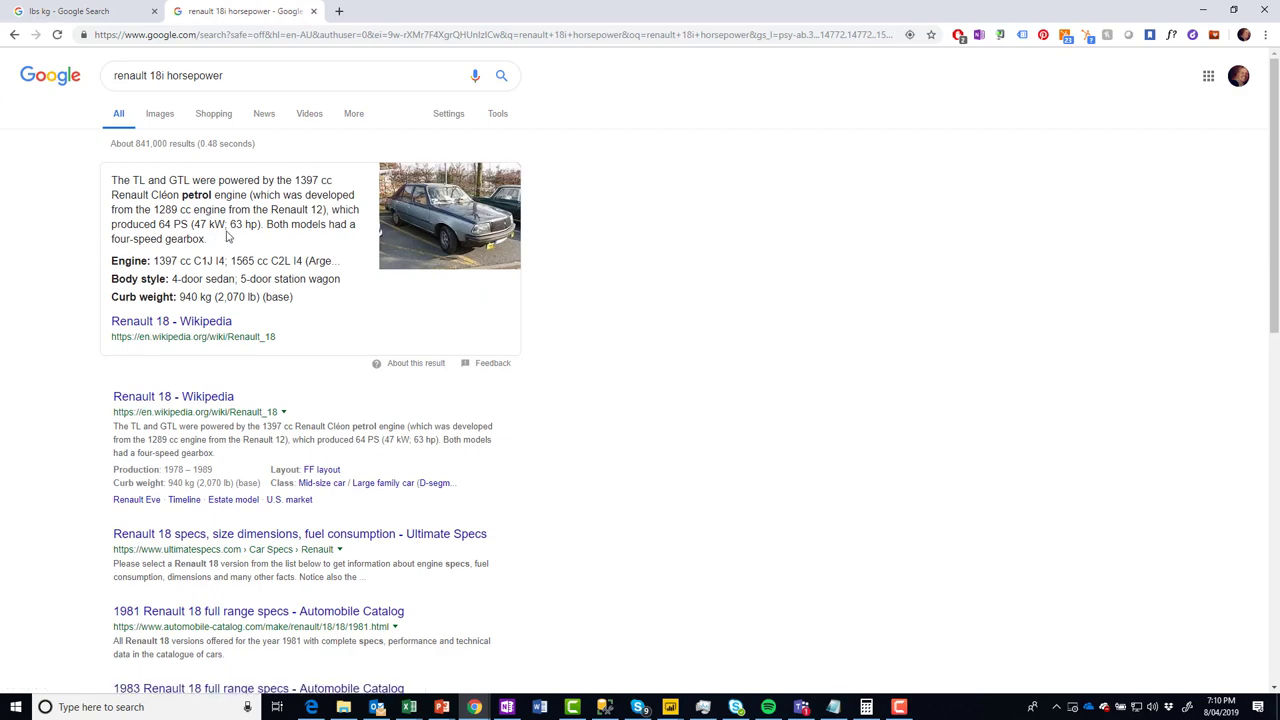
- Switch to auto-mpg.txt in Excel and set the renault 18i's missing horsepower in cell D356 to 63
{"action": "key", "text": "alt+Tab"}
{"action": "key", "text": "alt+Tab"}
{"action": "key", "text": "alt+Tab"}
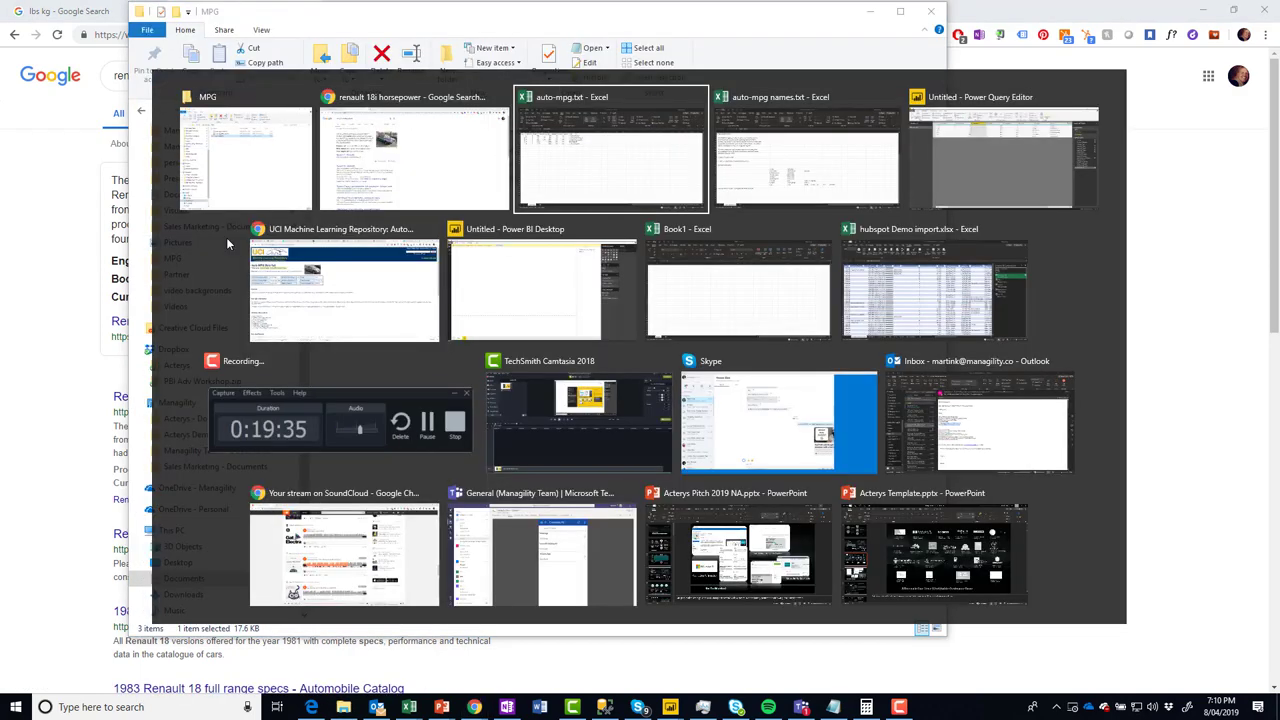
{"action": "left_click", "coordinate": [157, 229]}
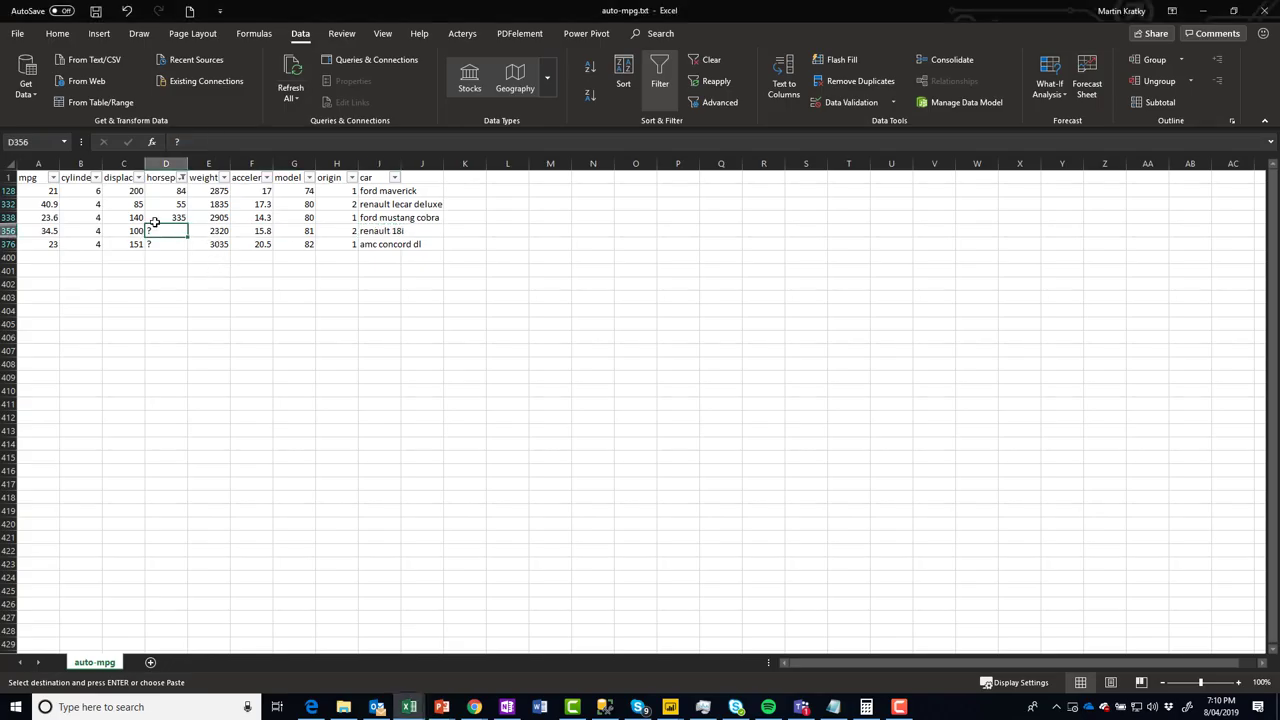
{"action": "type", "text": "63"}
{"action": "key", "text": "Return"}
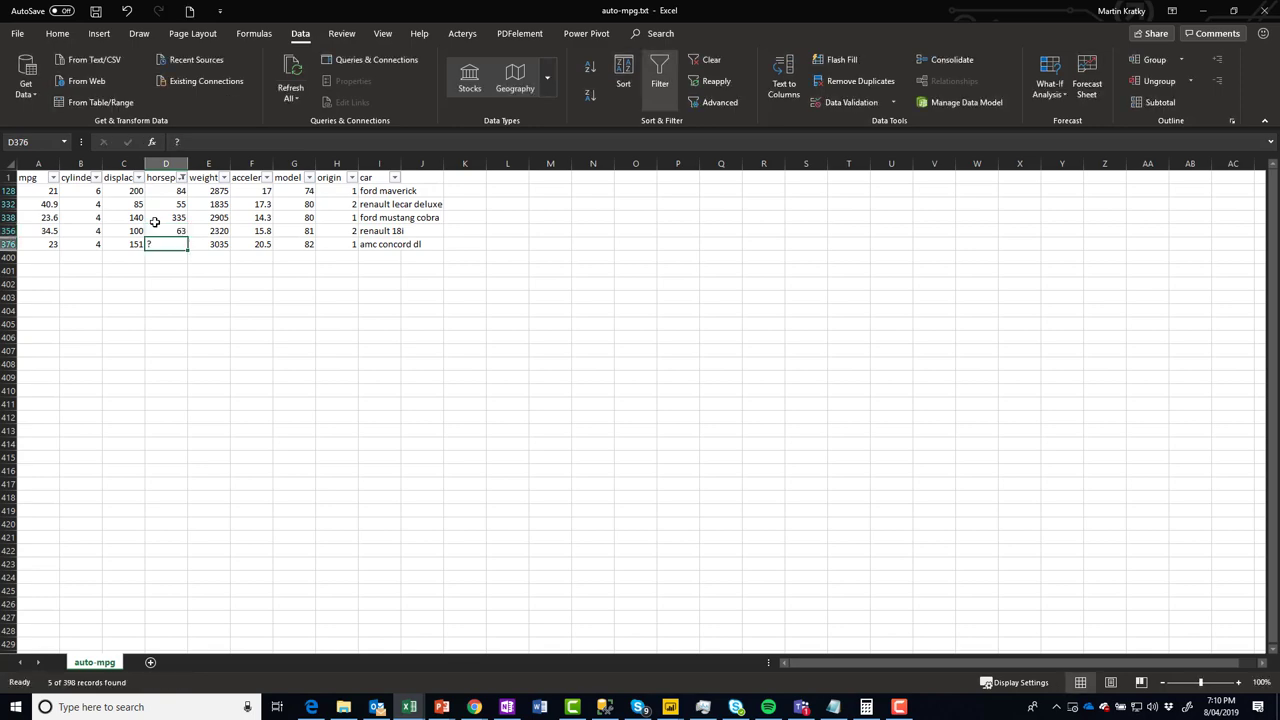
- Copy the car name amc concord dl, search Google in Chrome for "amc concord dl horsepower" and open the 1982 AMC Concord DL 2-Door Sedan specs
{"action": "key", "text": "alt+Tab"}
{"action": "key", "text": "alt+Tab"}
{"action": "left_click", "coordinate": [388, 245]}
{"action": "key", "text": "ctrl+c"}
{"action": "key", "text": "alt+Tab"}
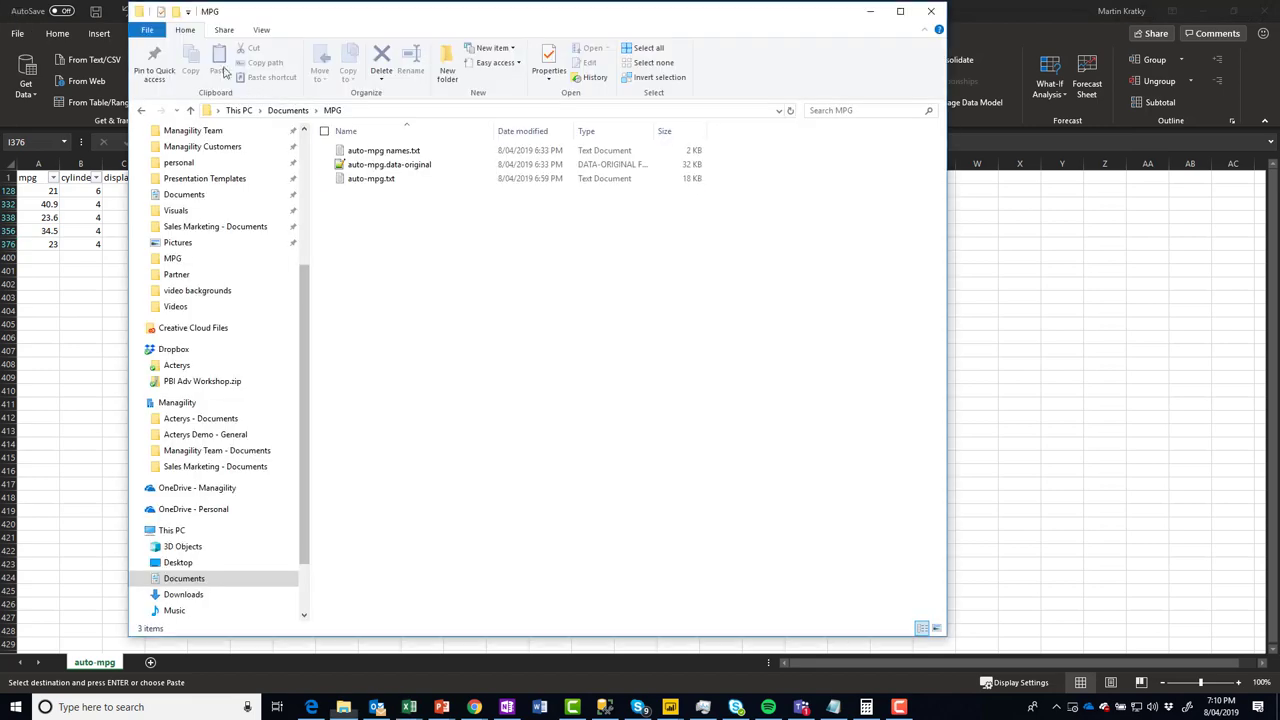
{"action": "key", "text": "alt+Tab"}
{"action": "key", "text": "Tab"}
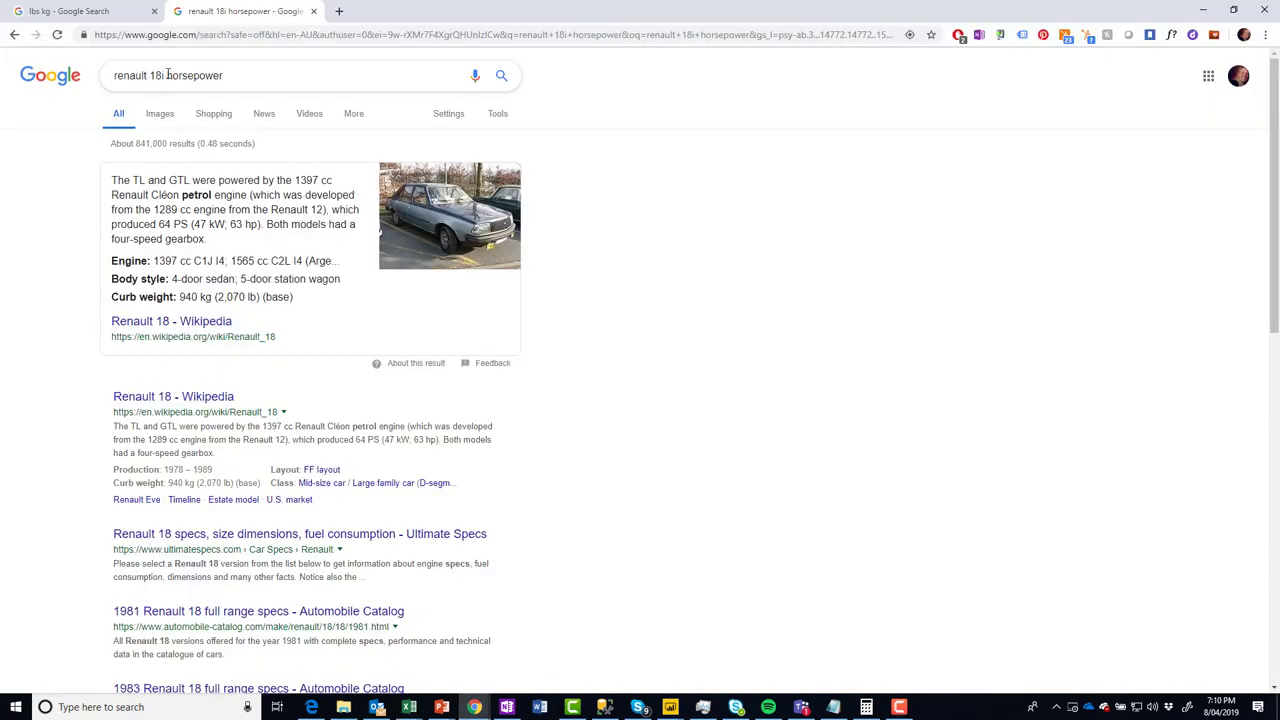
{"action": "left_click_drag", "start_coordinate": [167, 75], "coordinate": [4, 49]}
{"action": "key", "text": "BackSpace"}
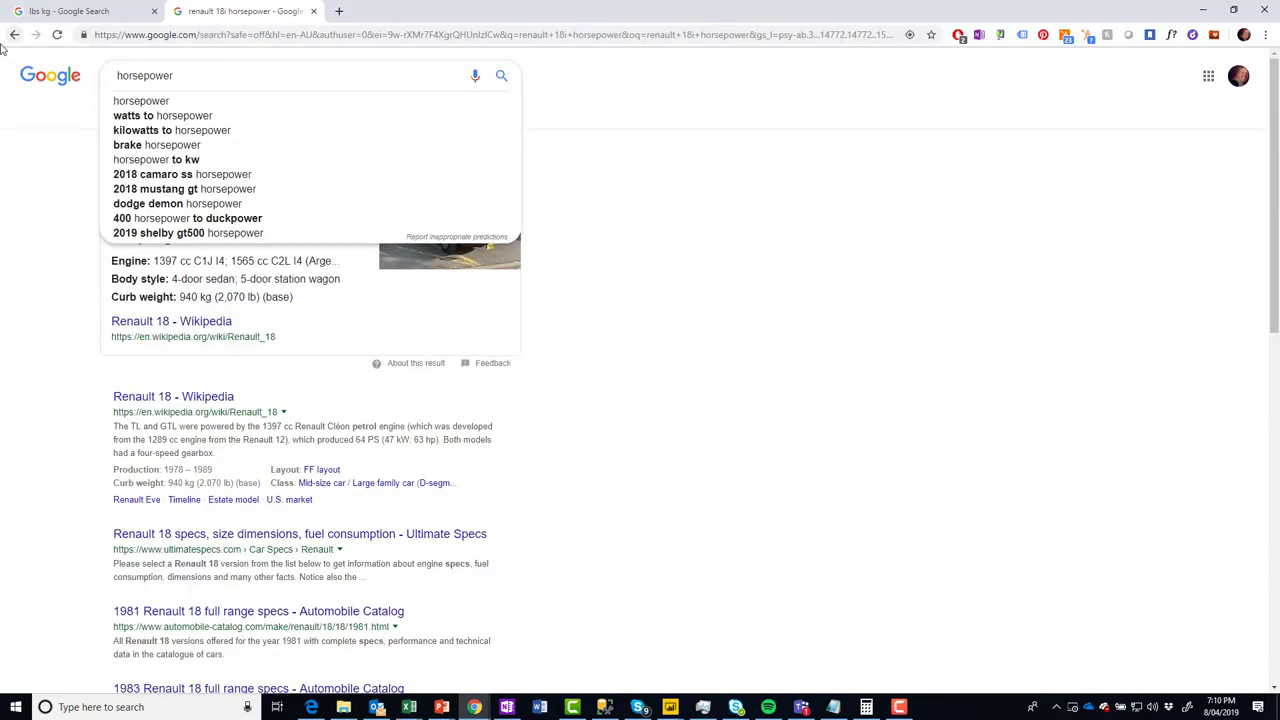
{"action": "type", "text": "amc concord dl"}
{"action": "key", "text": "Return"}
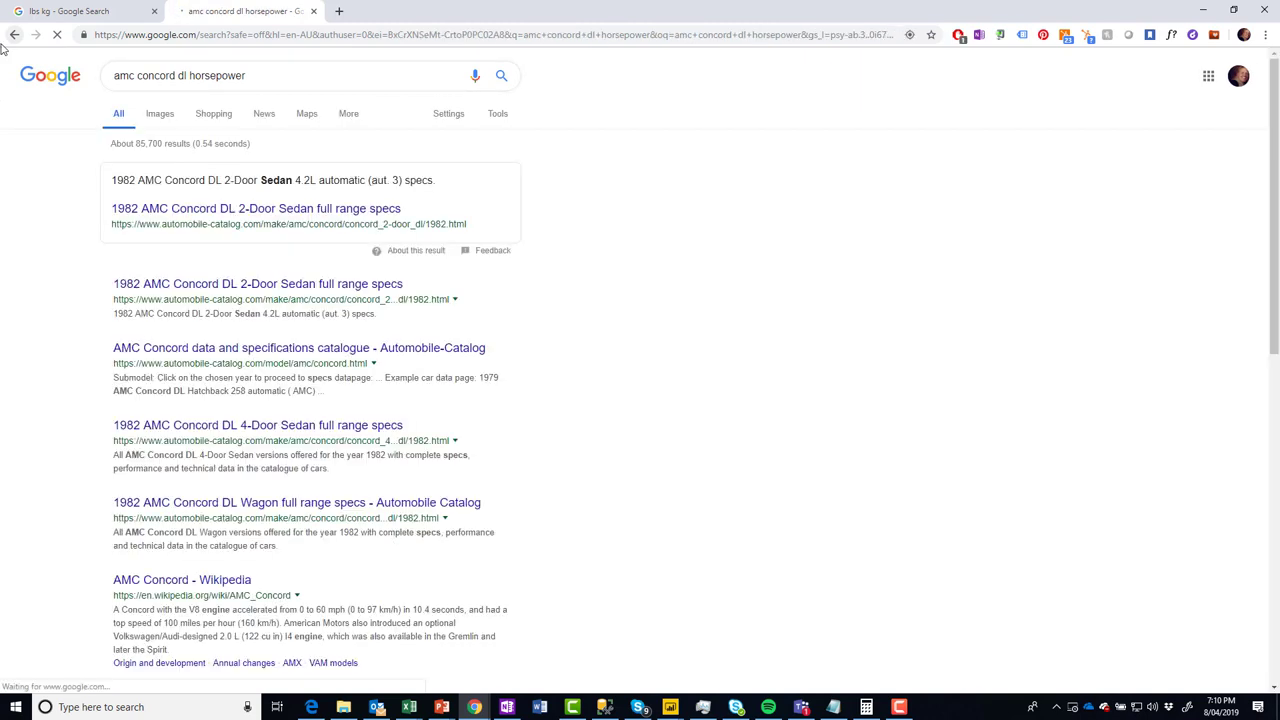
{"action": "left_click", "coordinate": [172, 233]}
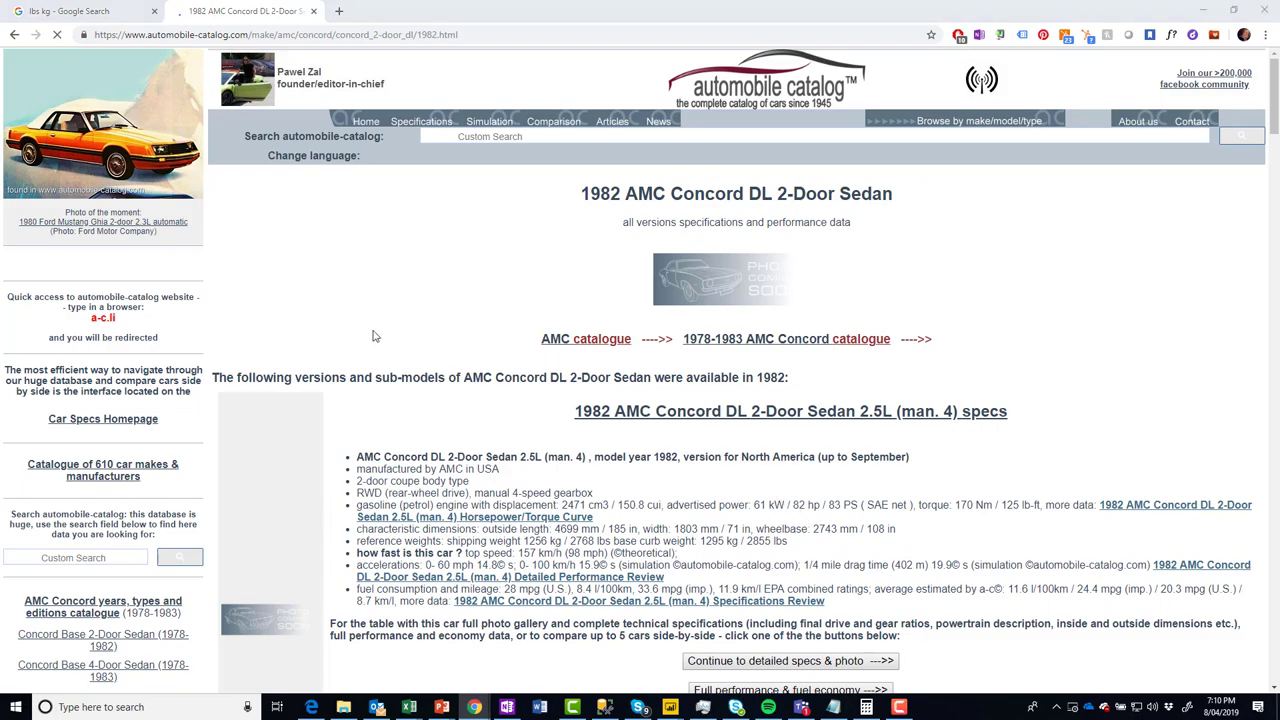
- Switch to auto-mpg.txt in Excel, set the amc concord dl's missing horsepower in cell D376 to 82, and save and close the file
{"action": "key", "text": "alt+Tab"}
{"action": "key", "text": "alt+Tab"}
{"action": "key", "text": "alt+Tab"}
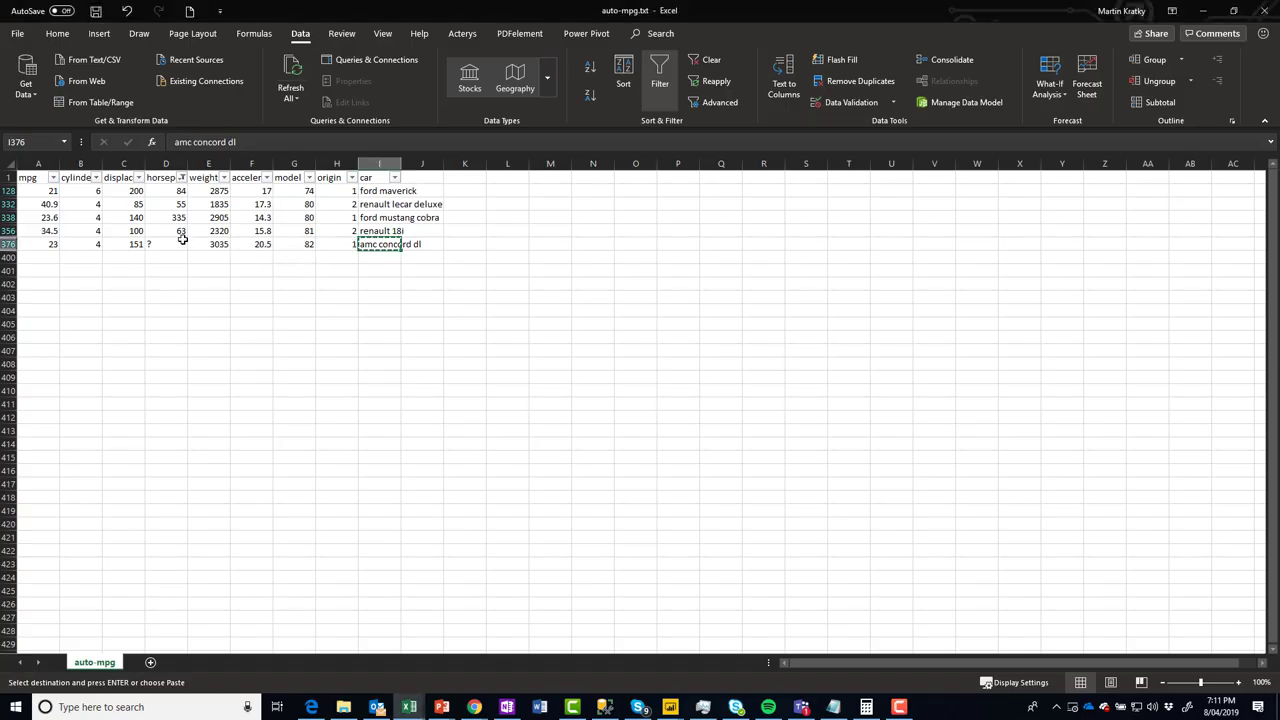
{"action": "left_click", "coordinate": [180, 245]}
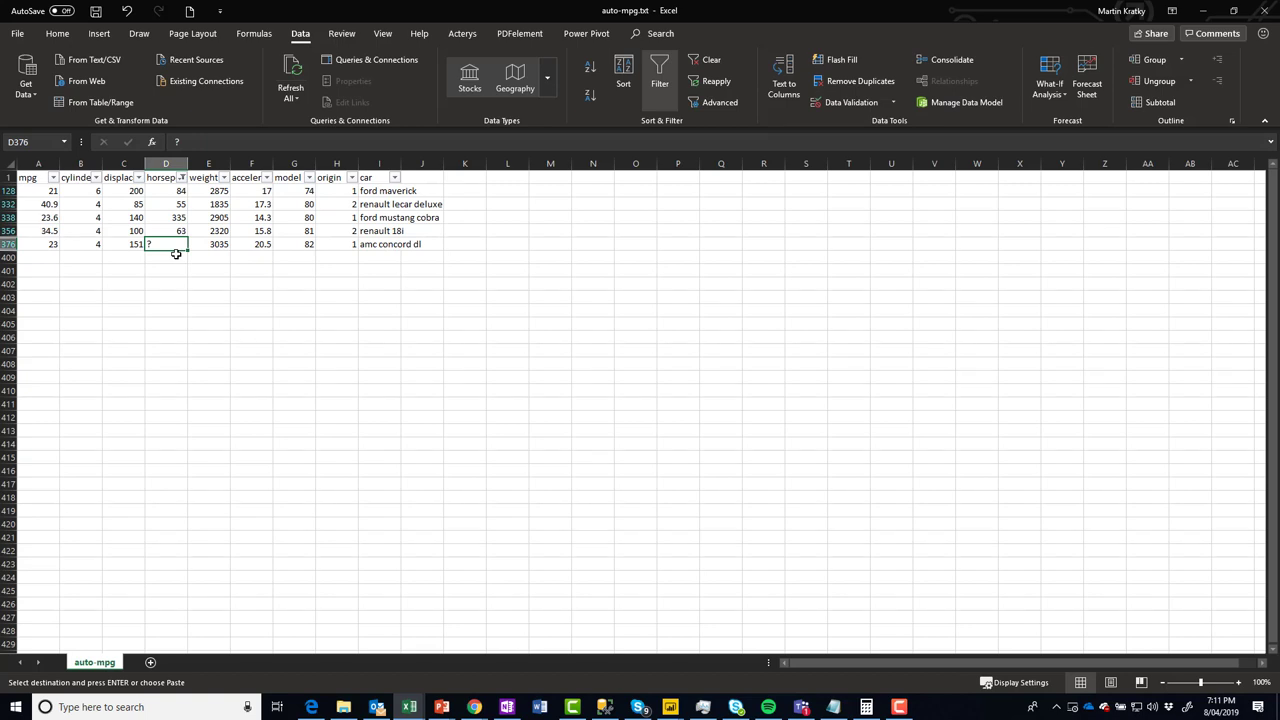
{"action": "type", "text": "82"}
{"action": "left_click", "coordinate": [466, 297]}
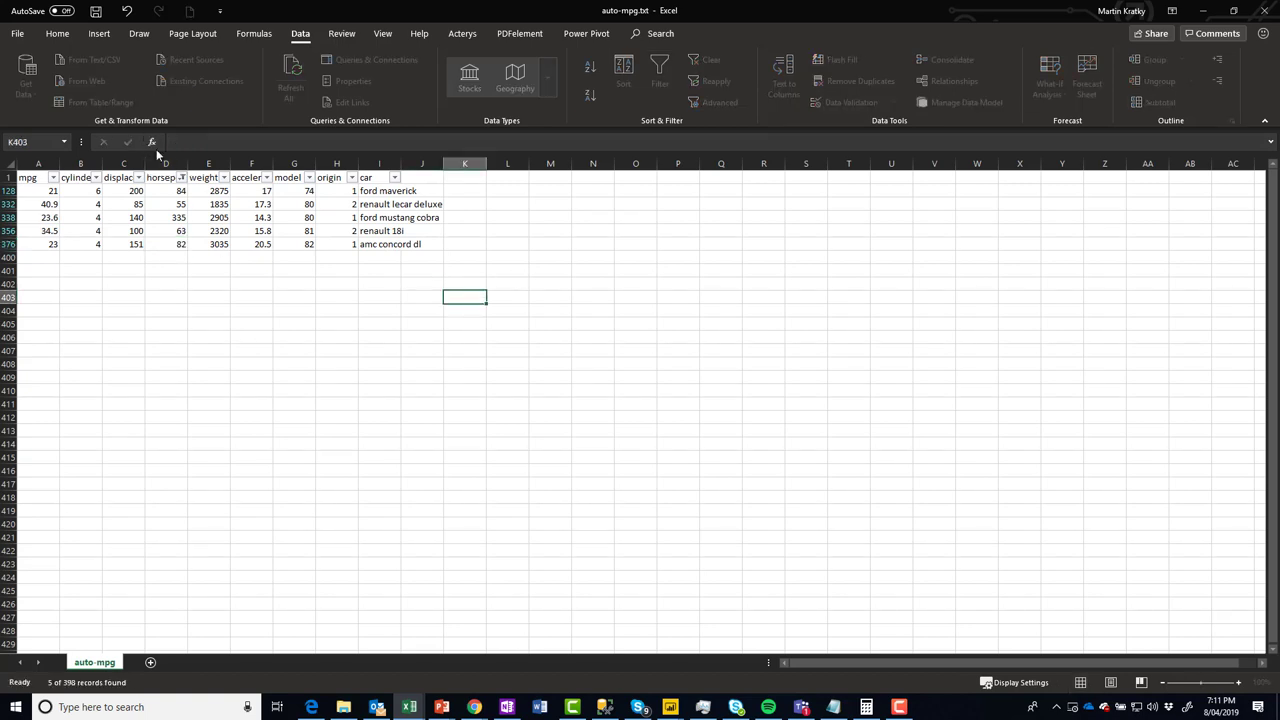
{"action": "left_click", "coordinate": [96, 12]}
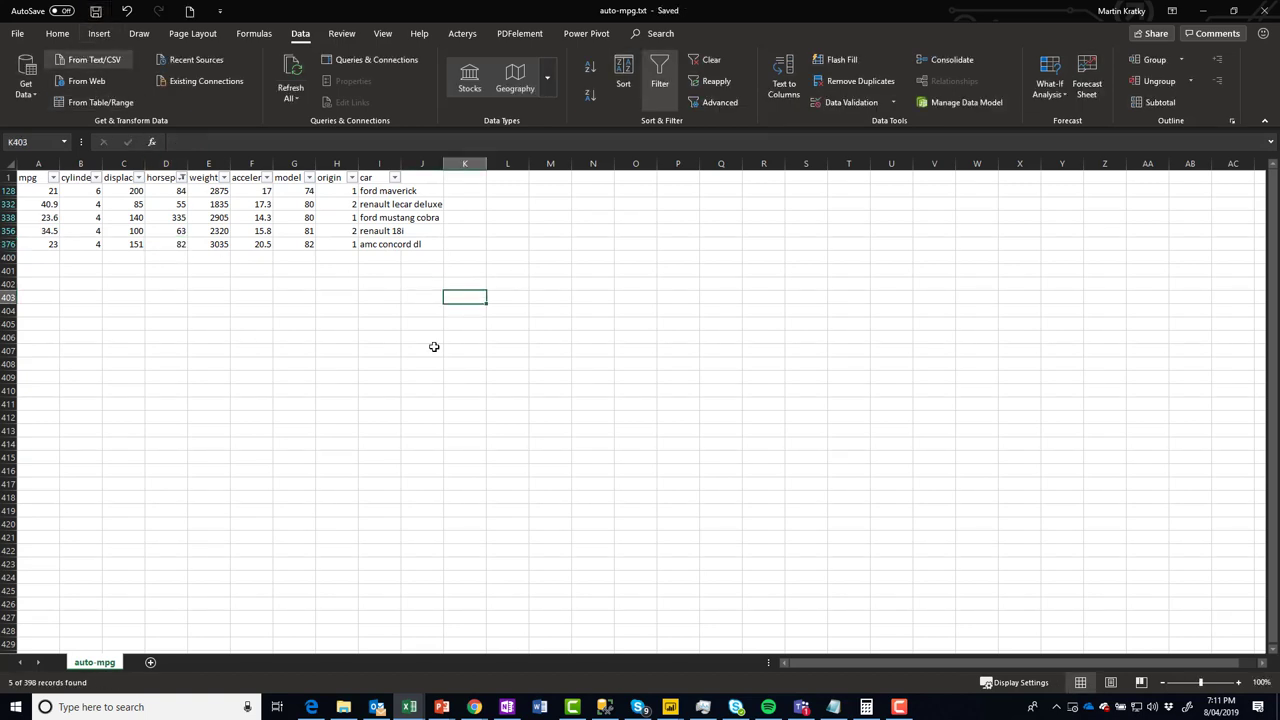
{"action": "left_click", "coordinate": [1268, 10]}
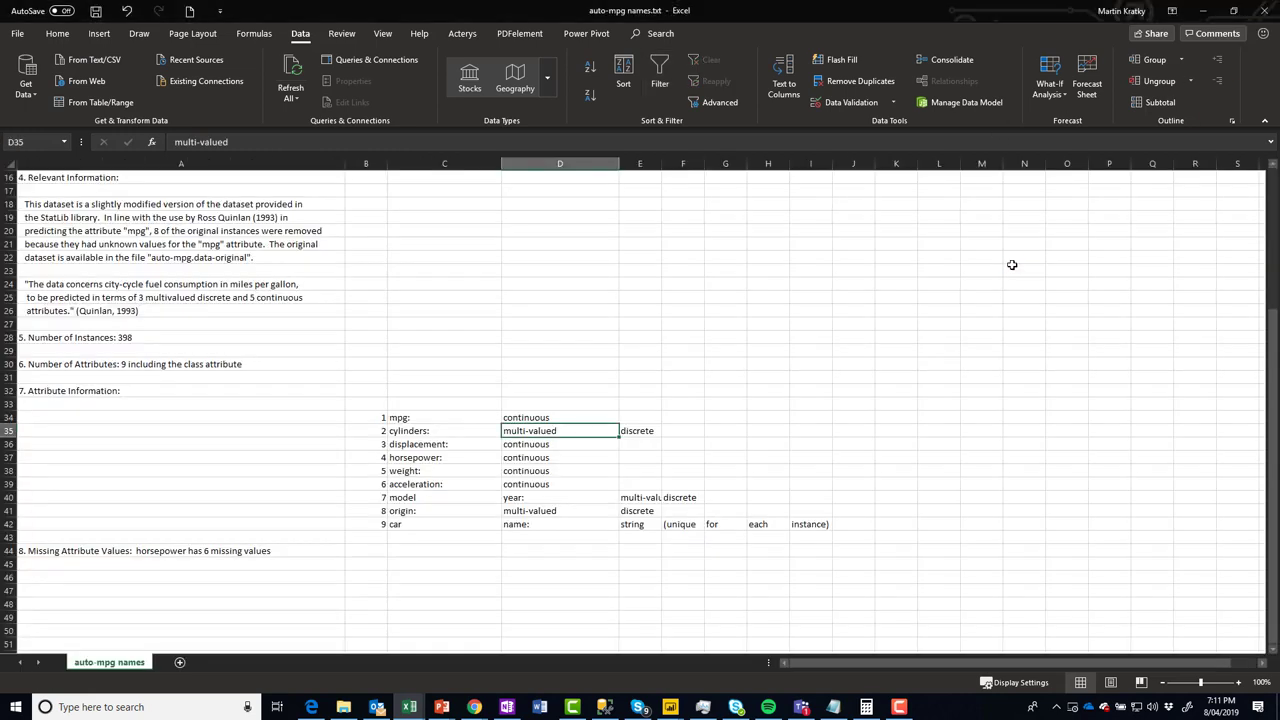
- Switch to the Power Query Editor and refresh the preview of the auto-mpg query
{"action": "key", "text": "alt+Tab"}
{"action": "key", "text": "alt+Tab"}
{"action": "key", "text": "alt+Tab"}
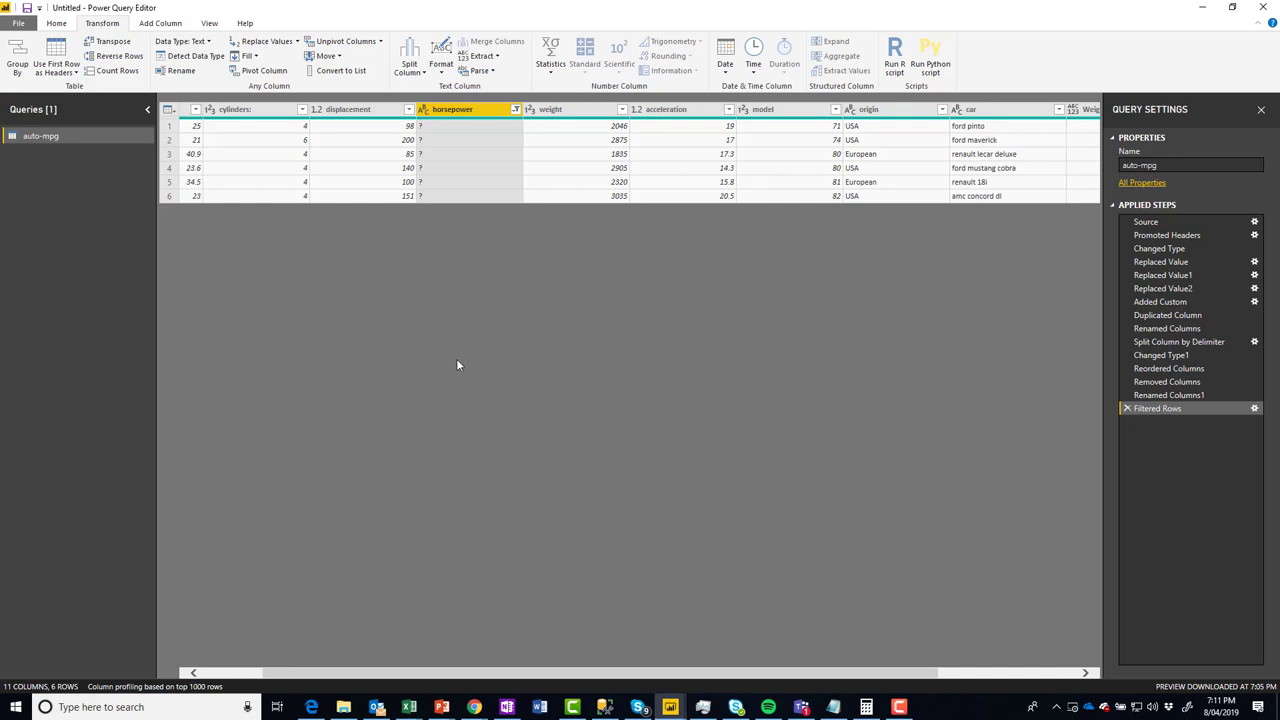
{"action": "left_click", "coordinate": [60, 25]}
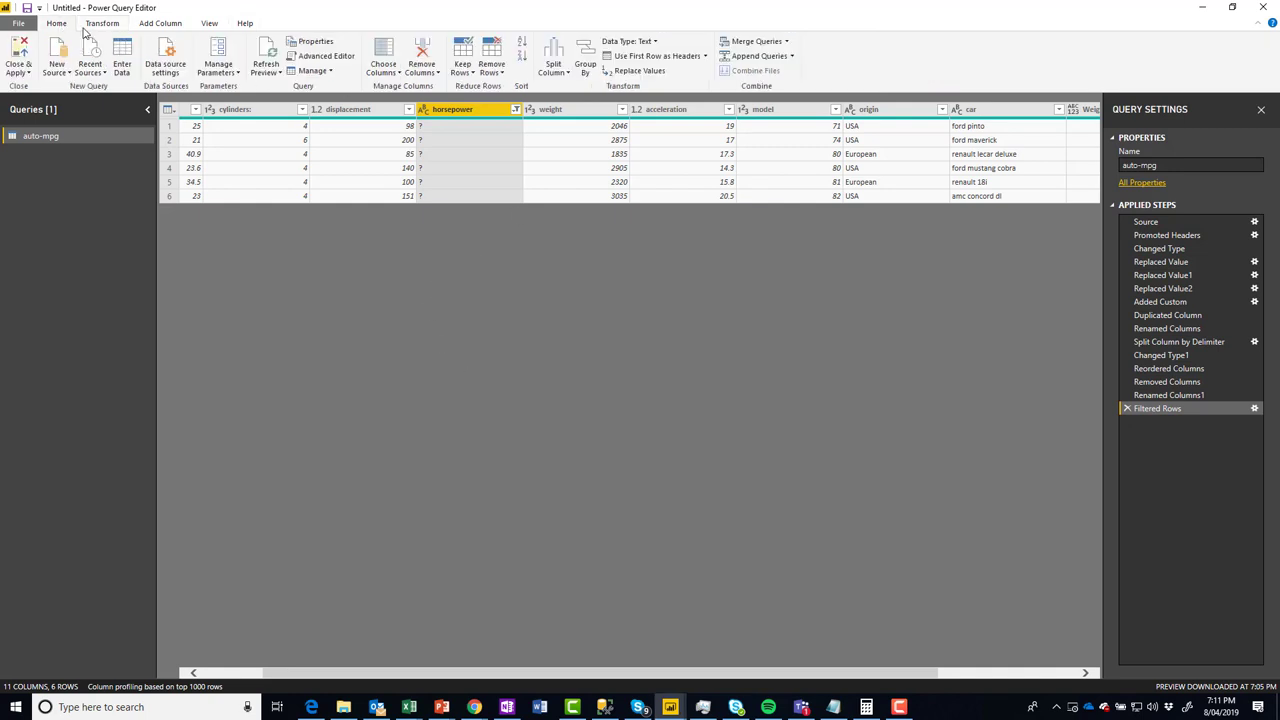
{"action": "left_click", "coordinate": [265, 55]}
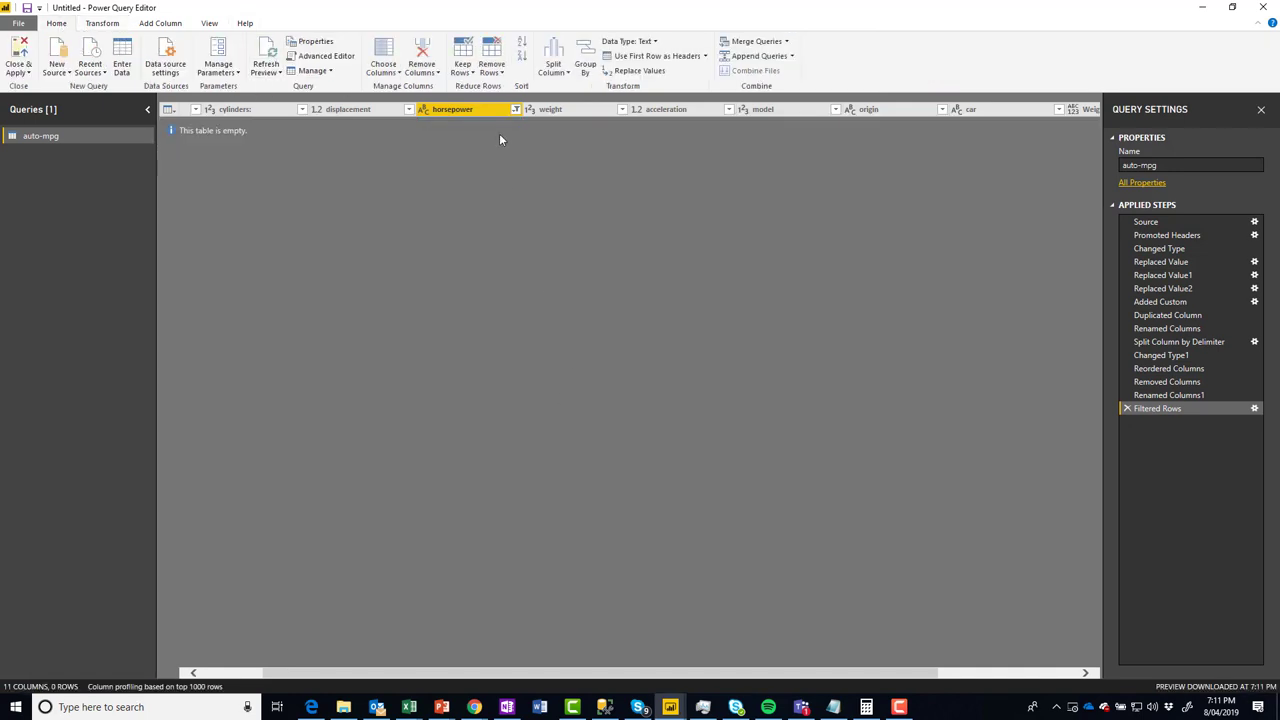
{"action": "left_click", "coordinate": [515, 109]}
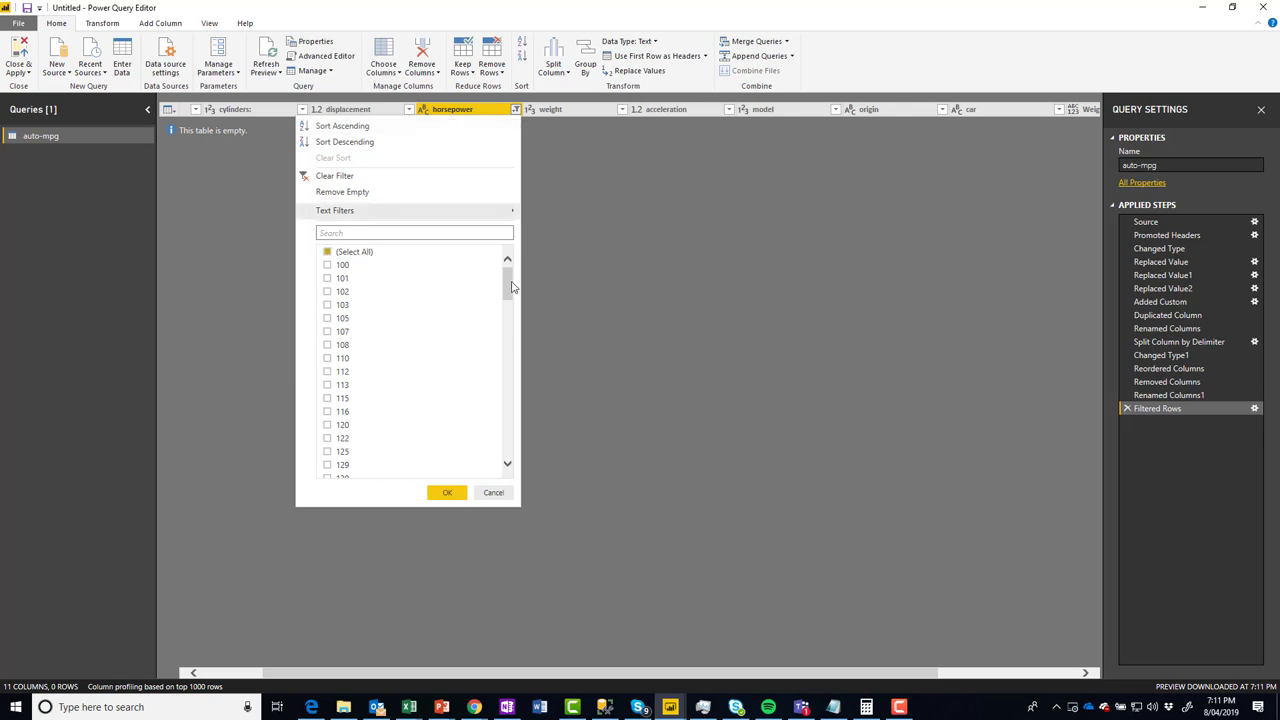
{"action": "left_click_drag", "start_coordinate": [510, 287], "coordinate": [505, 484]}
{"action": "left_click", "coordinate": [494, 492]}
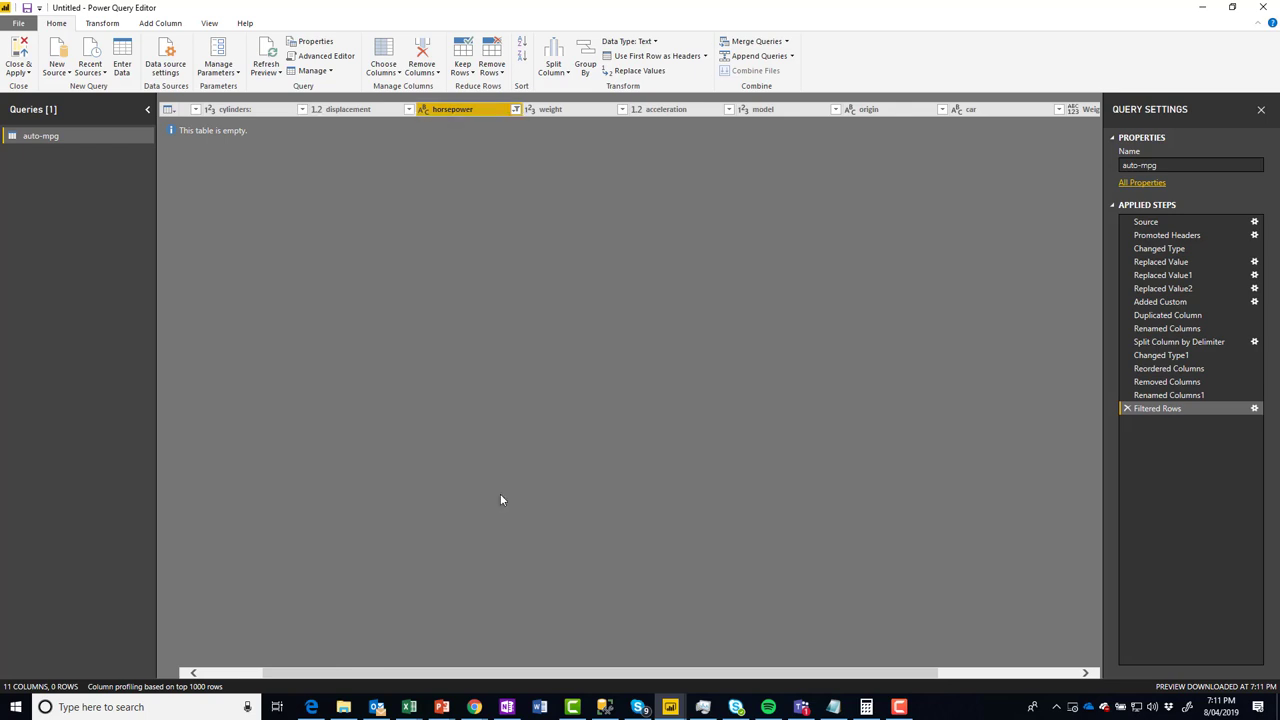
- Select all values in the horsepower column's filter, and check its value list for remaining question marks
{"action": "left_click", "coordinate": [514, 110]}
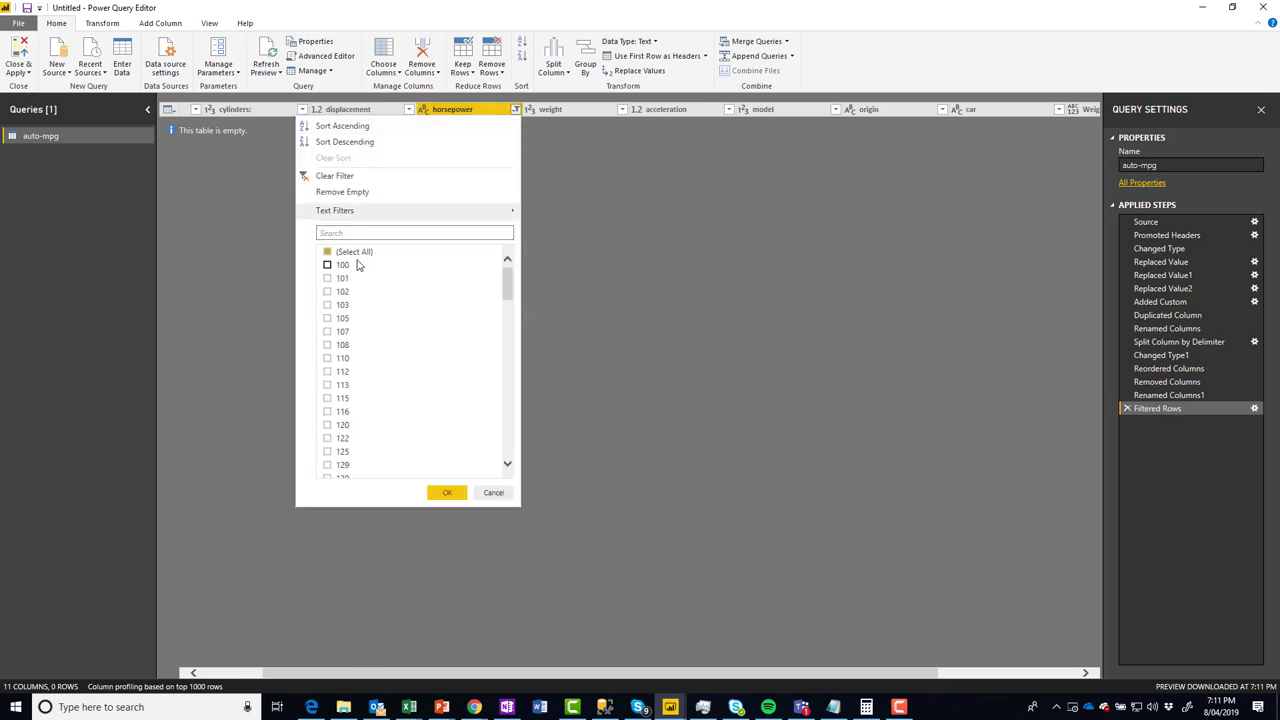
{"action": "left_click", "coordinate": [327, 251]}
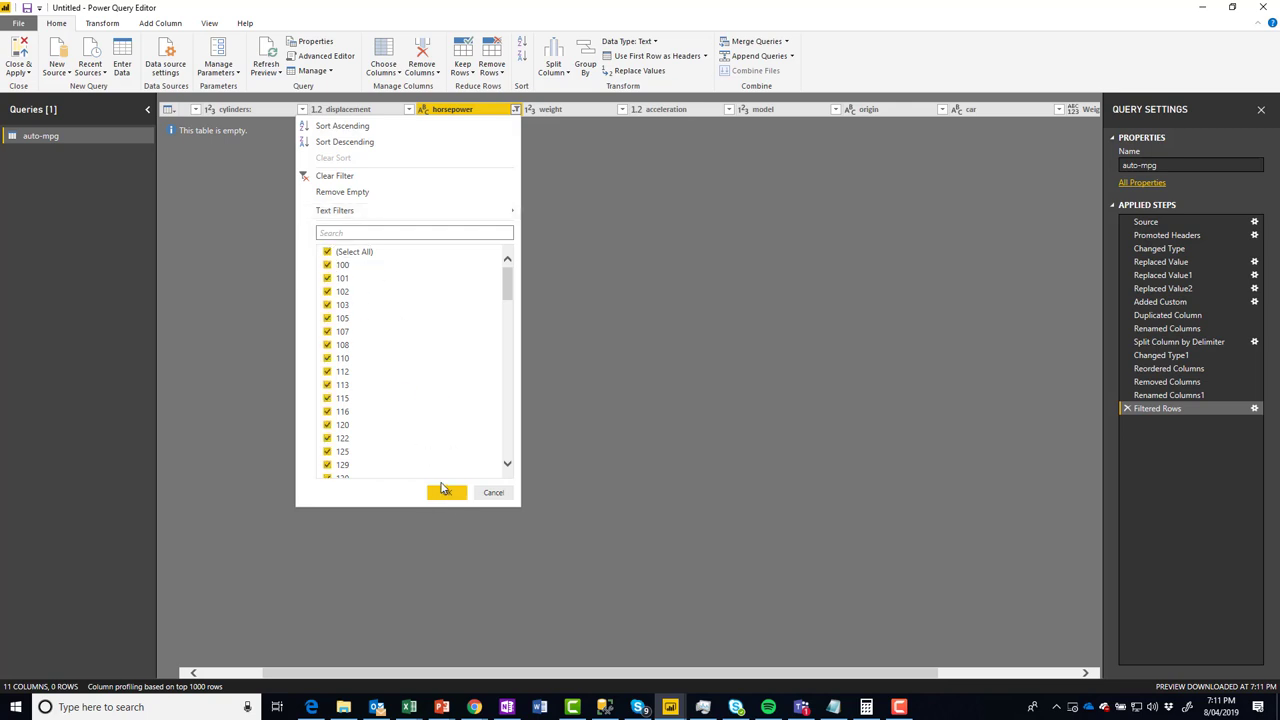
{"action": "left_click", "coordinate": [446, 492]}
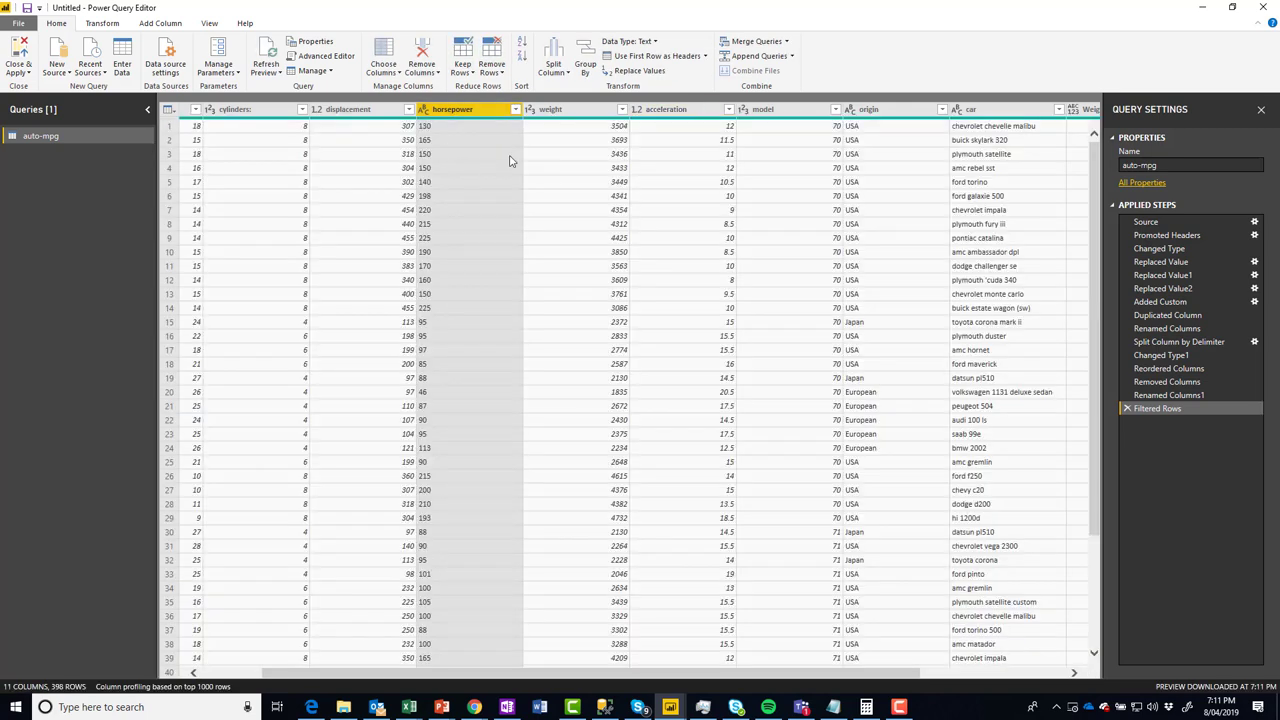
{"action": "left_click", "coordinate": [514, 110]}
{"action": "left_click", "coordinate": [507, 418]}
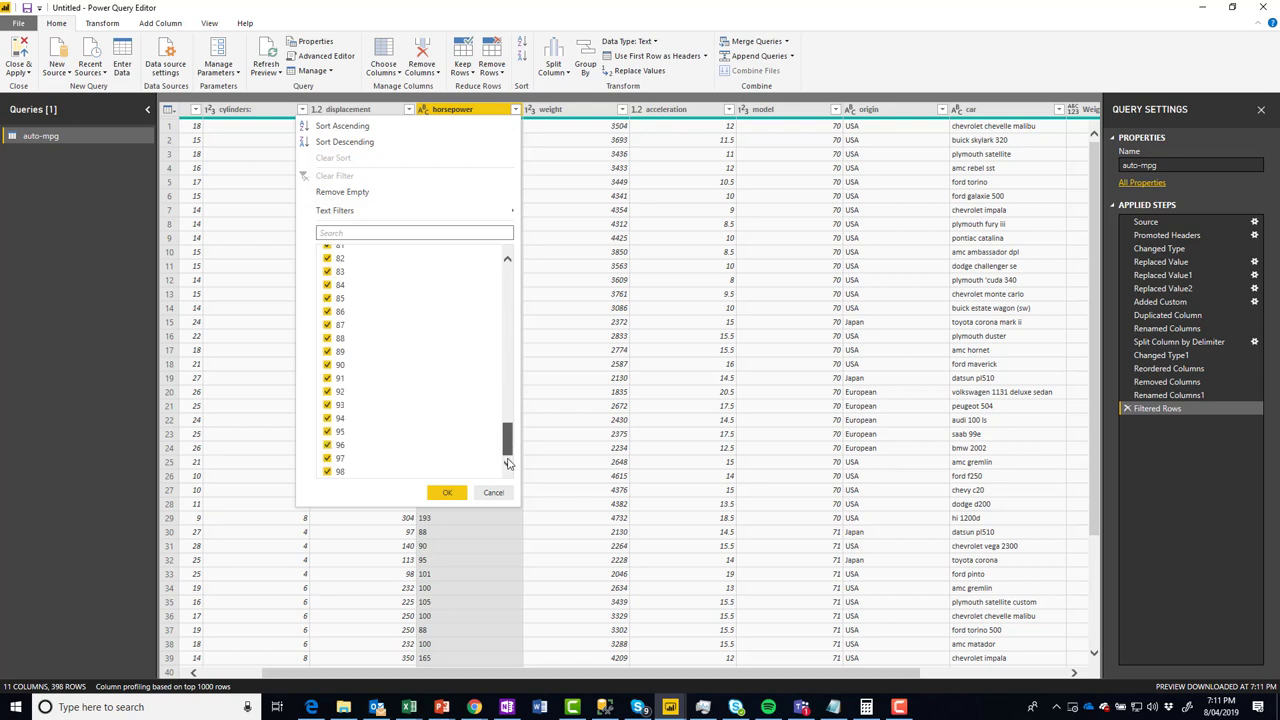
{"action": "left_click", "coordinate": [447, 492]}
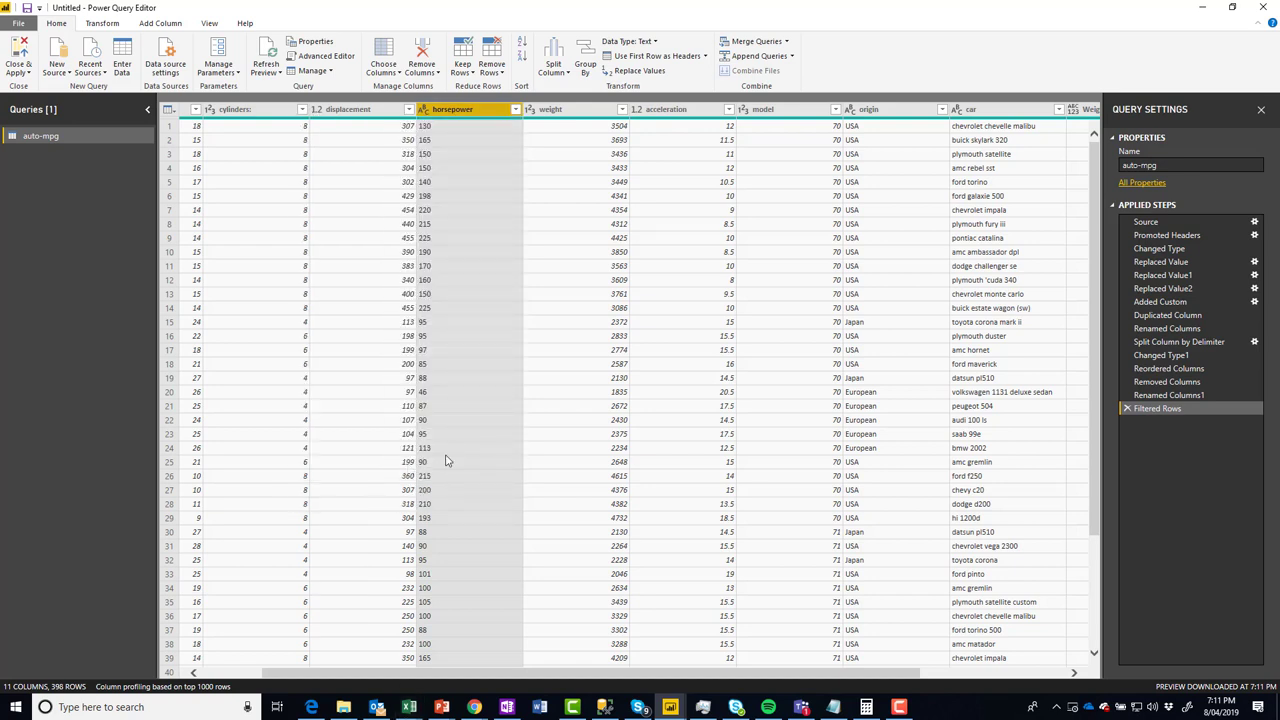
{"action": "left_click", "coordinate": [258, 146]}
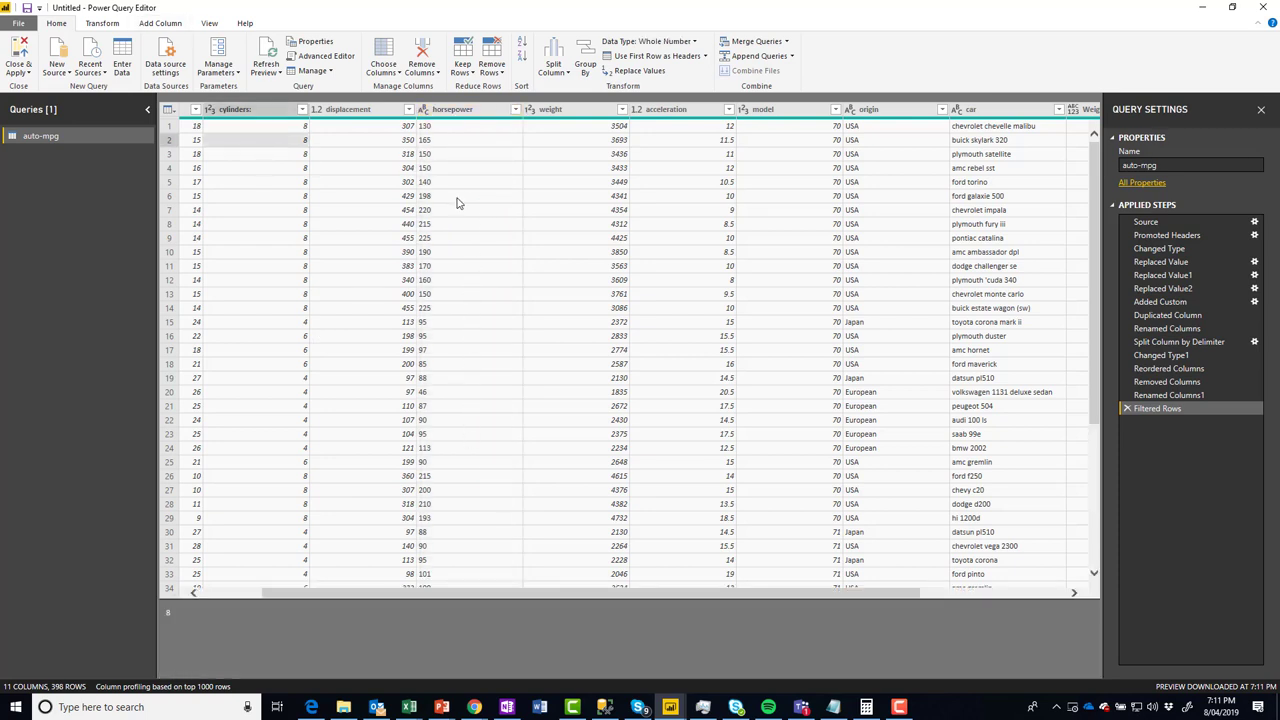
{"action": "left_click", "coordinate": [452, 109]}
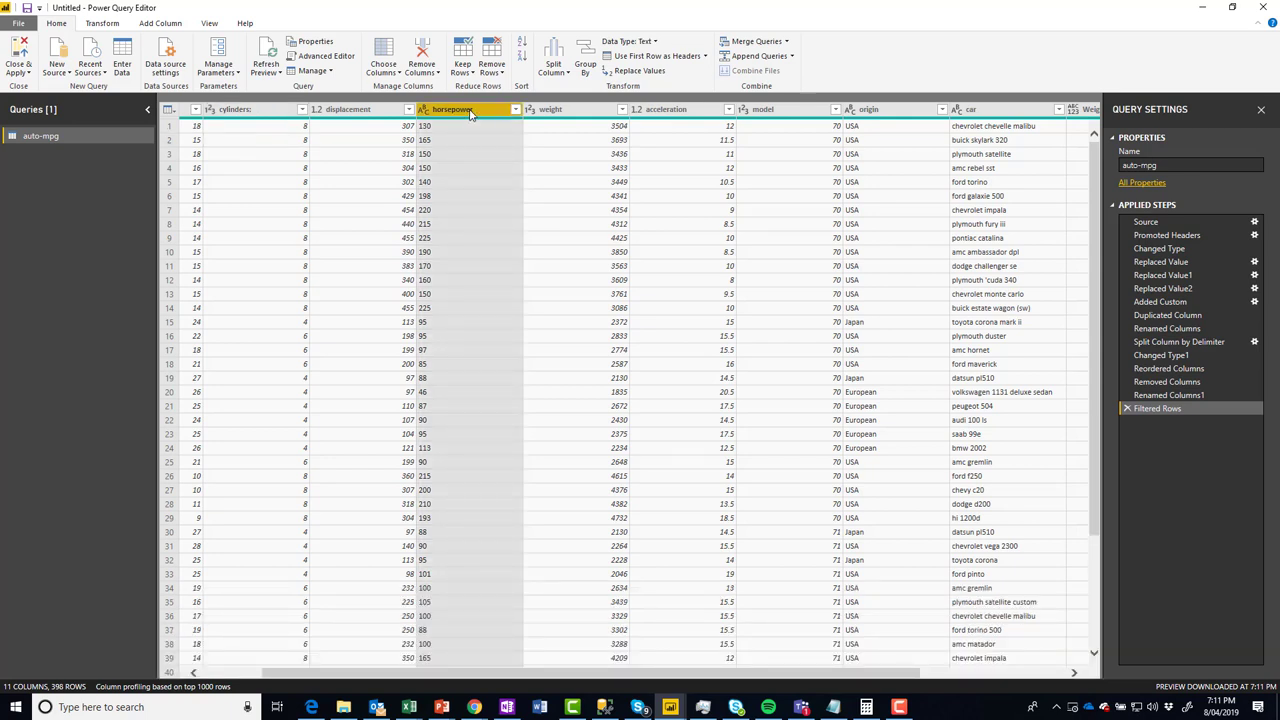
{"action": "left_click", "coordinate": [100, 24]}
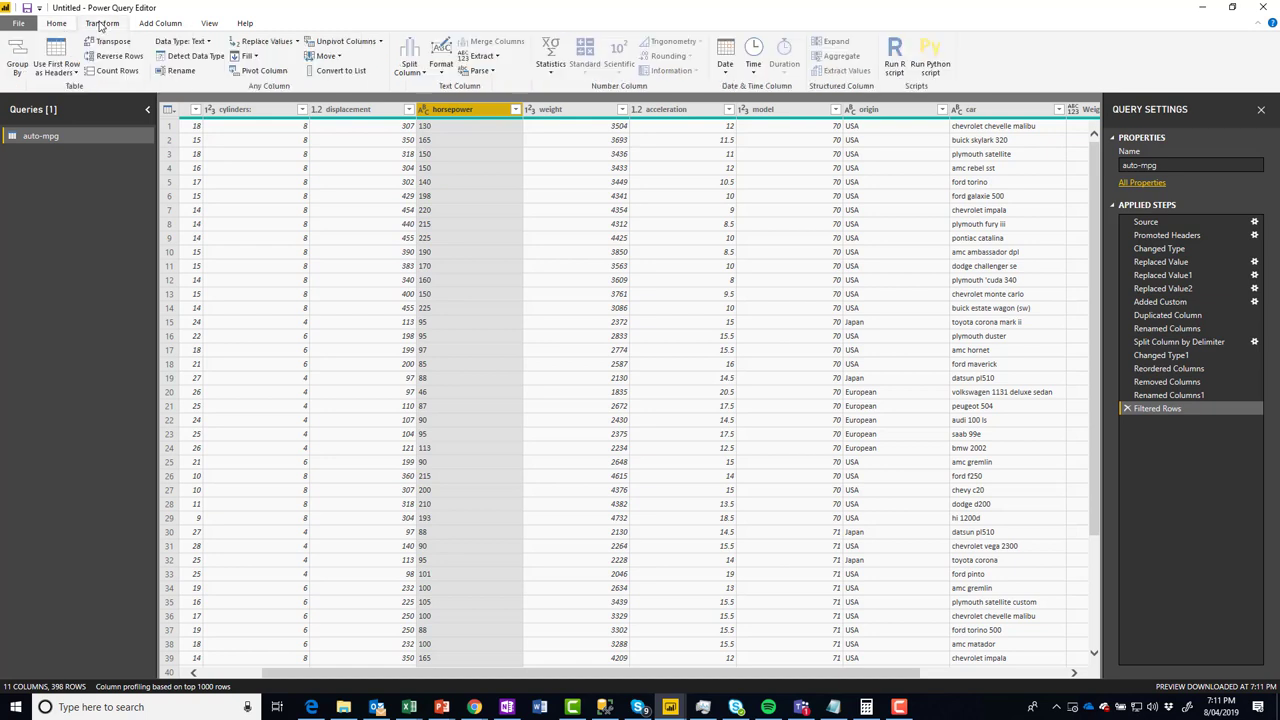
{"action": "left_click", "coordinate": [158, 23]}
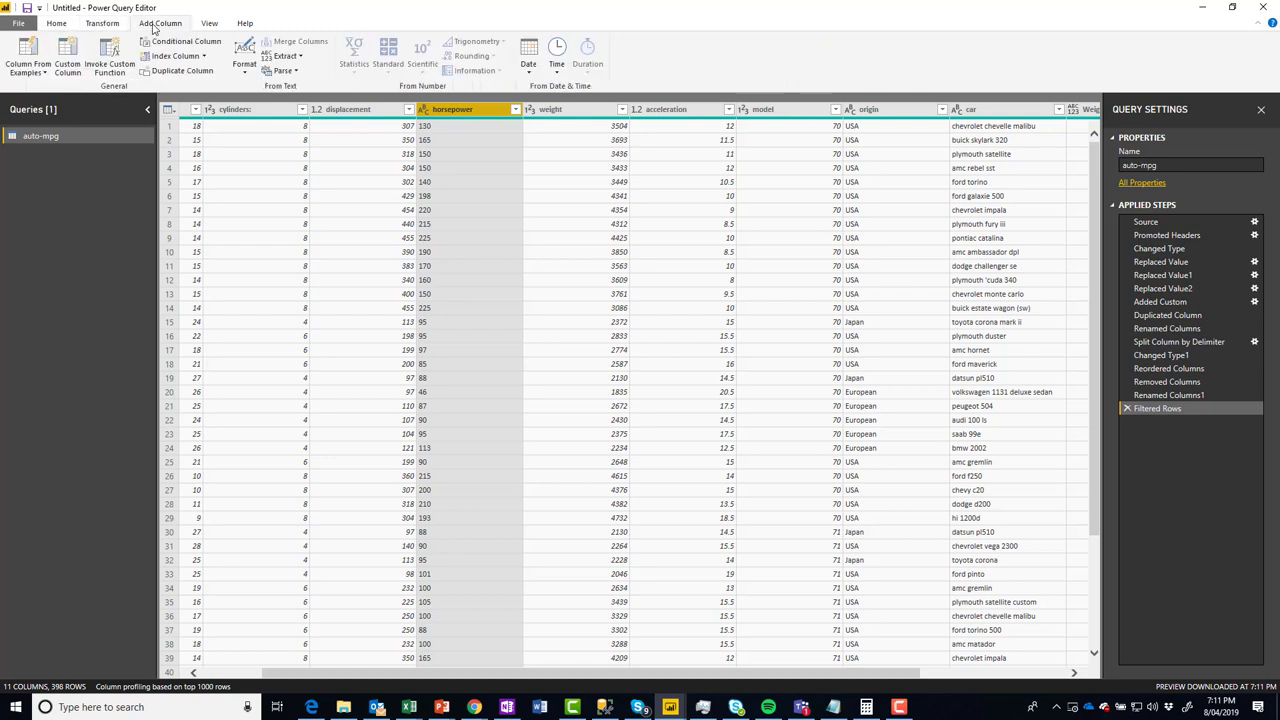
{"action": "left_click", "coordinate": [45, 73]}
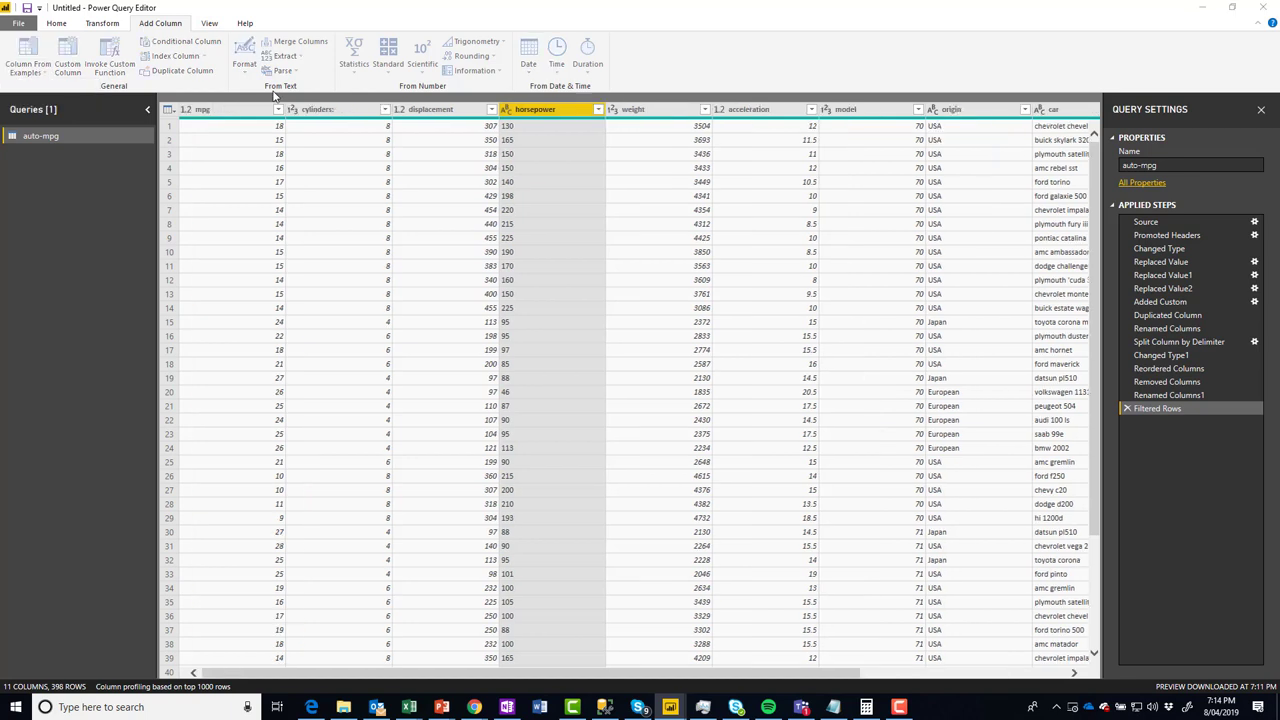
{"action": "left_click", "coordinate": [180, 41]}
{"action": "left_click", "coordinate": [420, 297]}
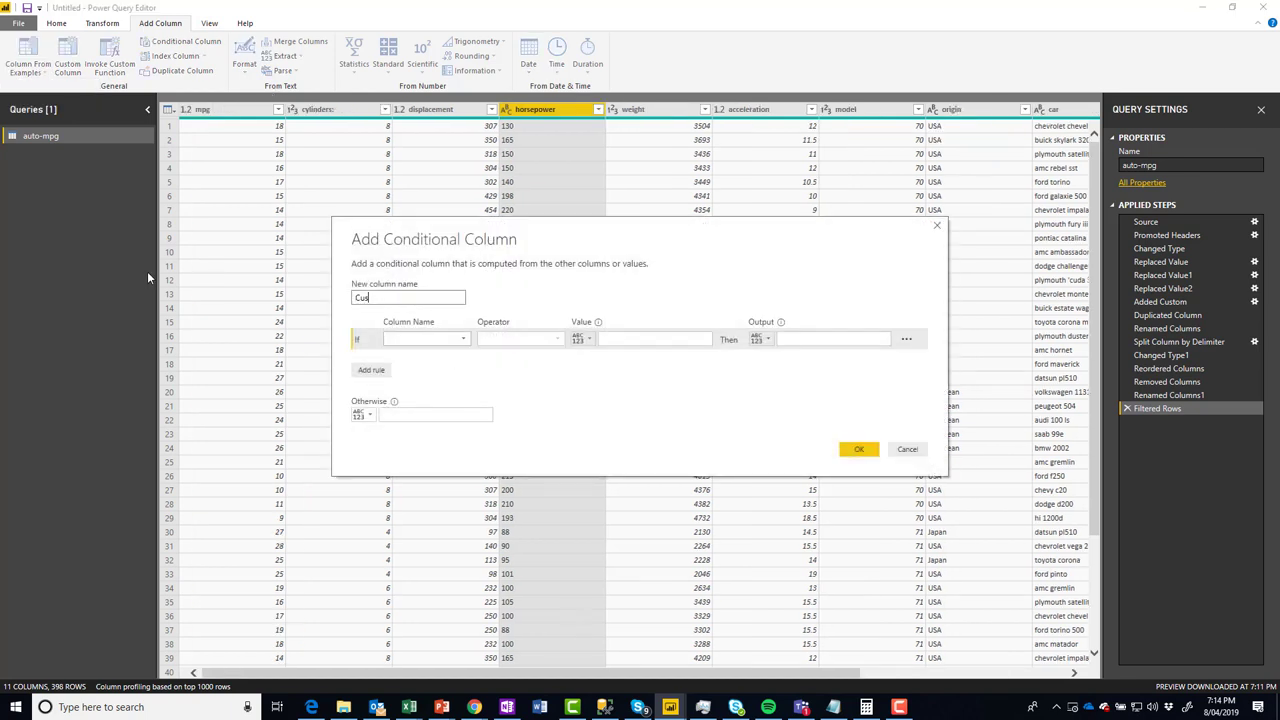
{"action": "type", "text": "HP Class"}
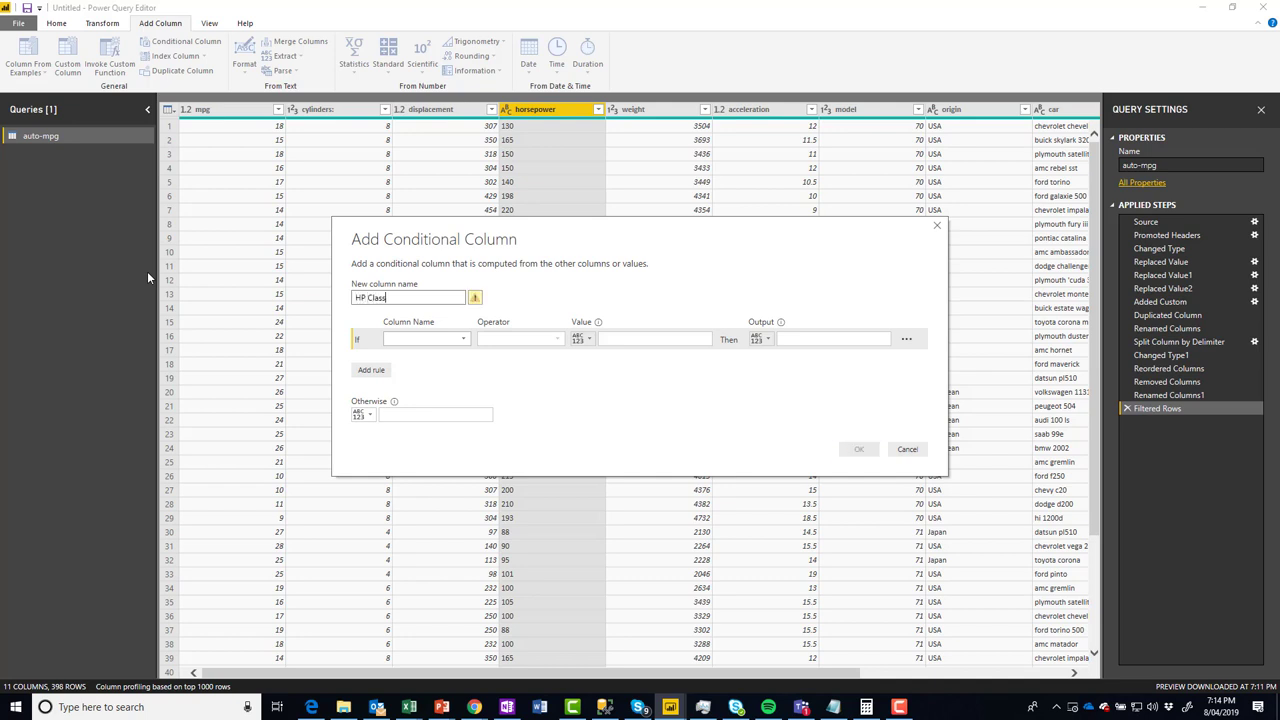
{"action": "left_click", "coordinate": [460, 340]}
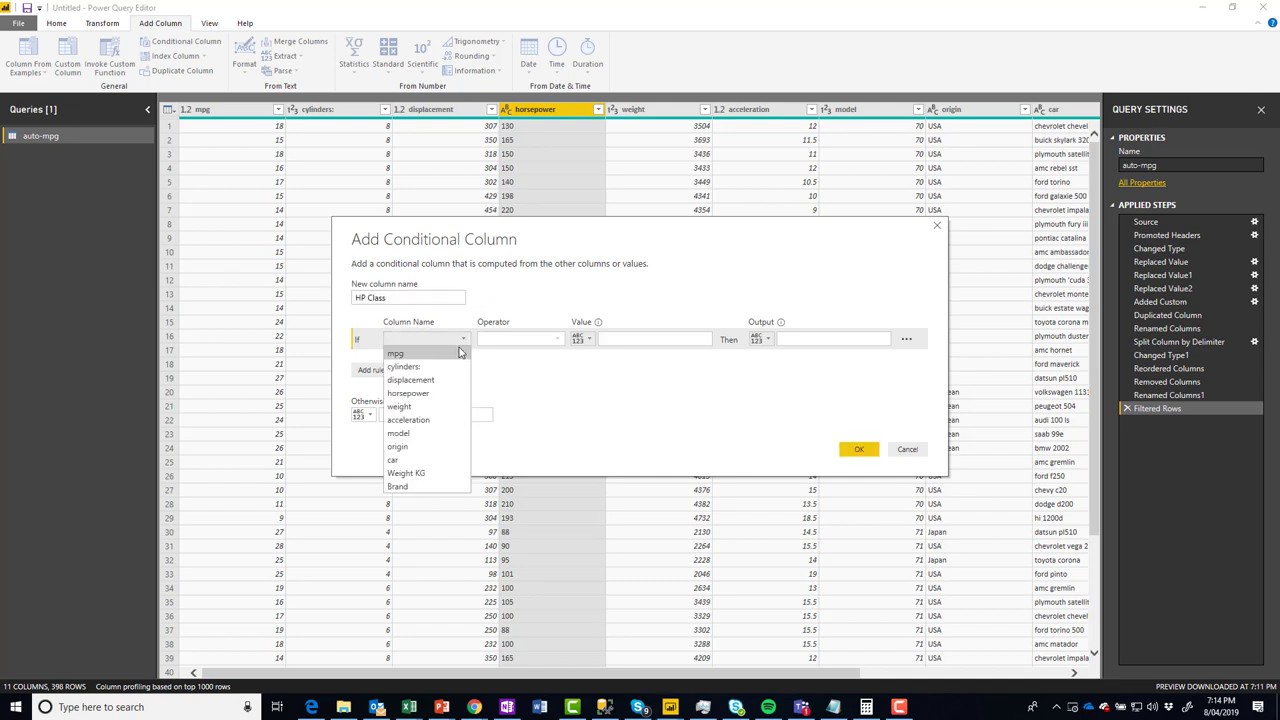
{"action": "left_click", "coordinate": [420, 393]}
{"action": "left_click", "coordinate": [560, 342]}
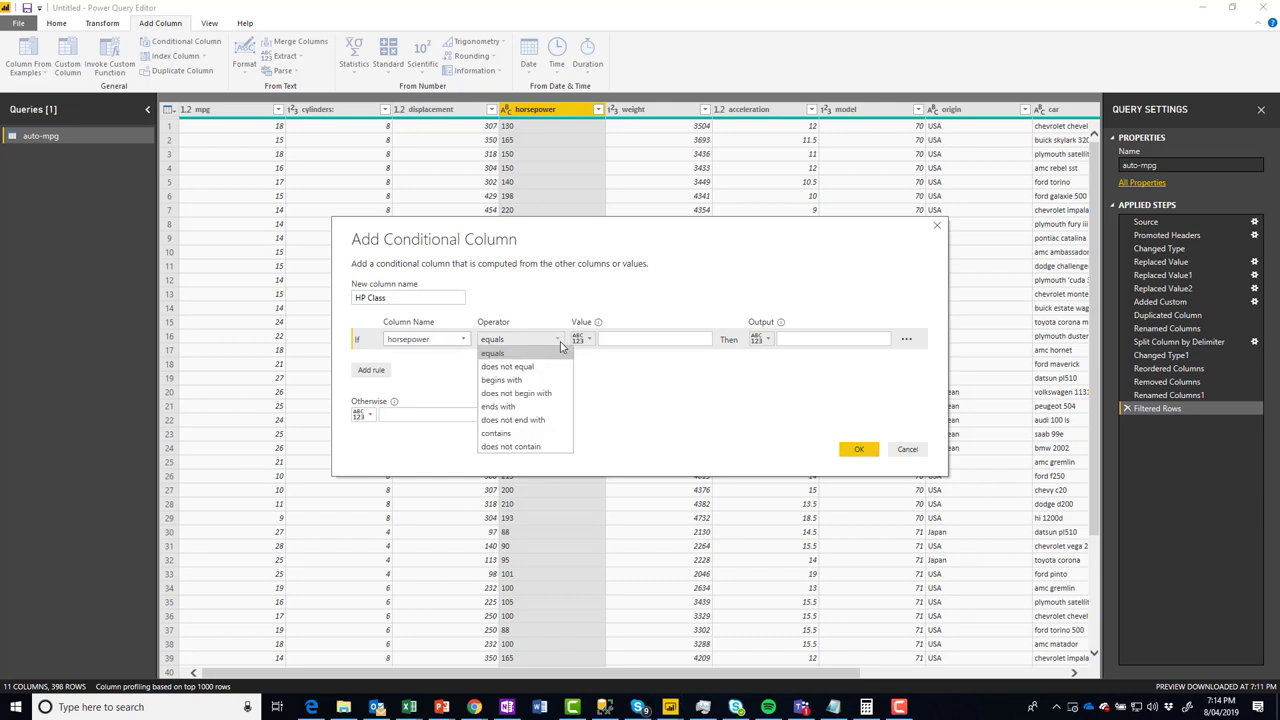
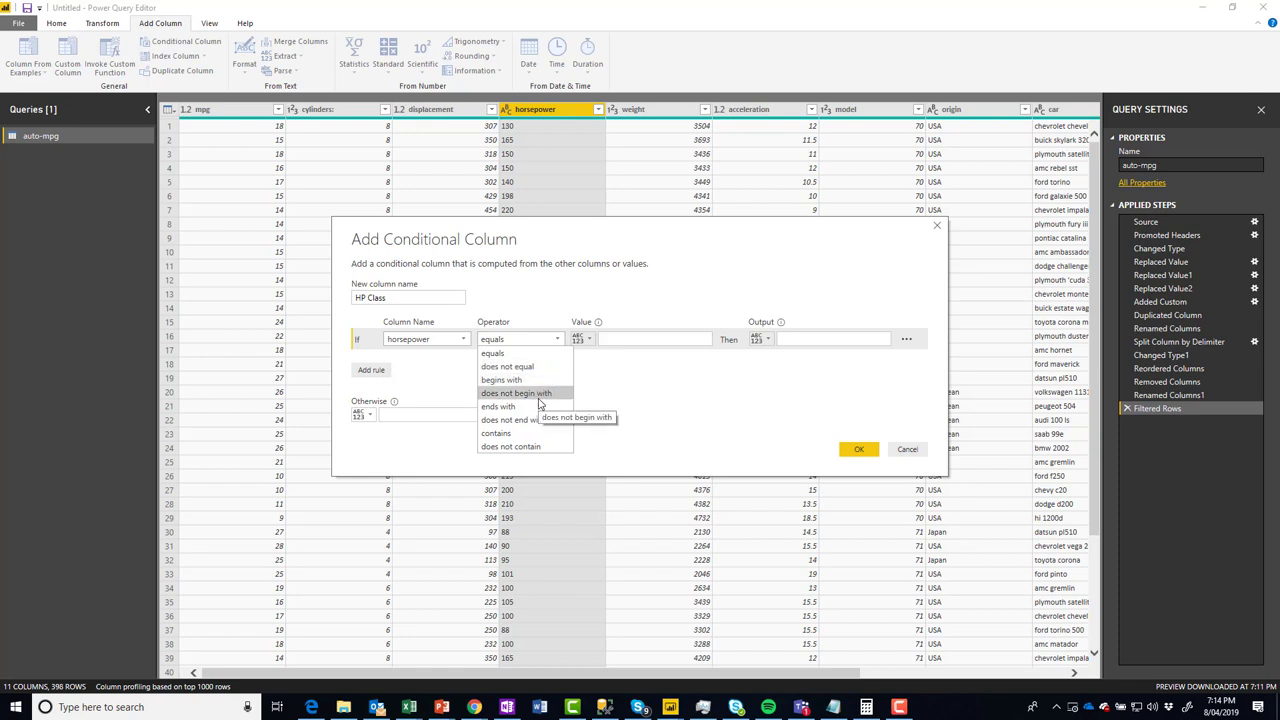
{"action": "left_click", "coordinate": [555, 228]}
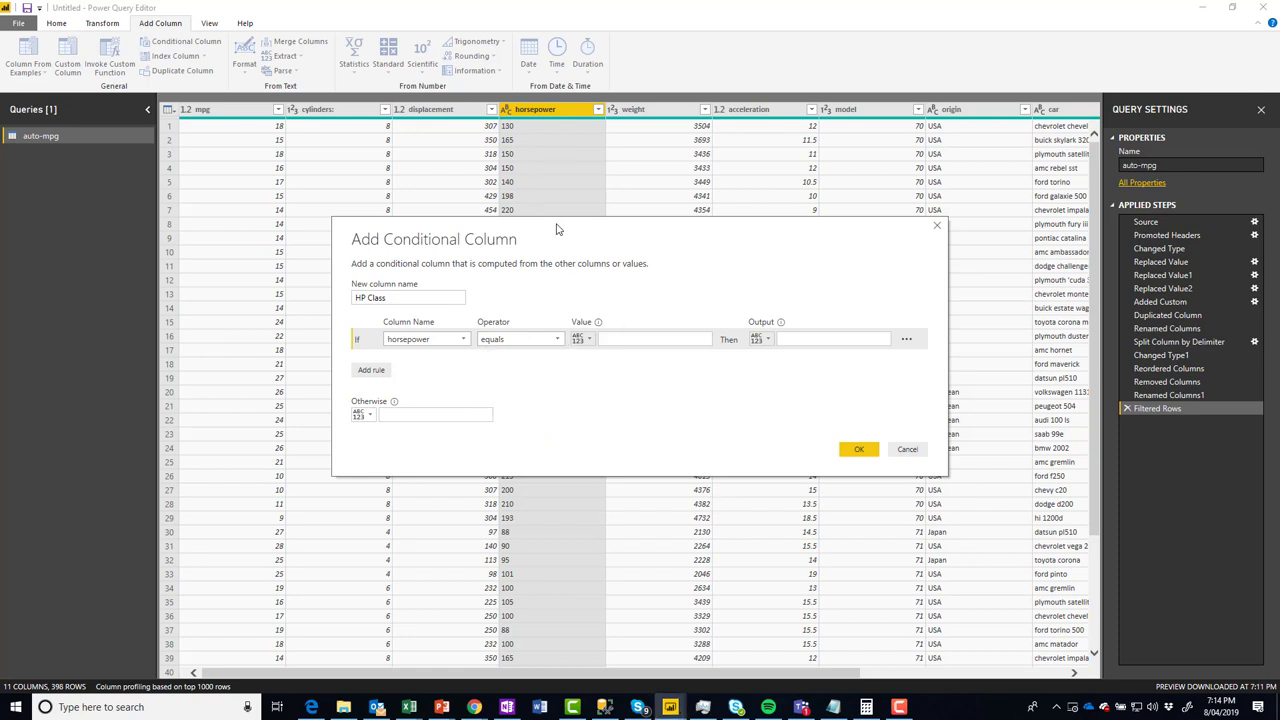
{"action": "left_click", "coordinate": [910, 451]}
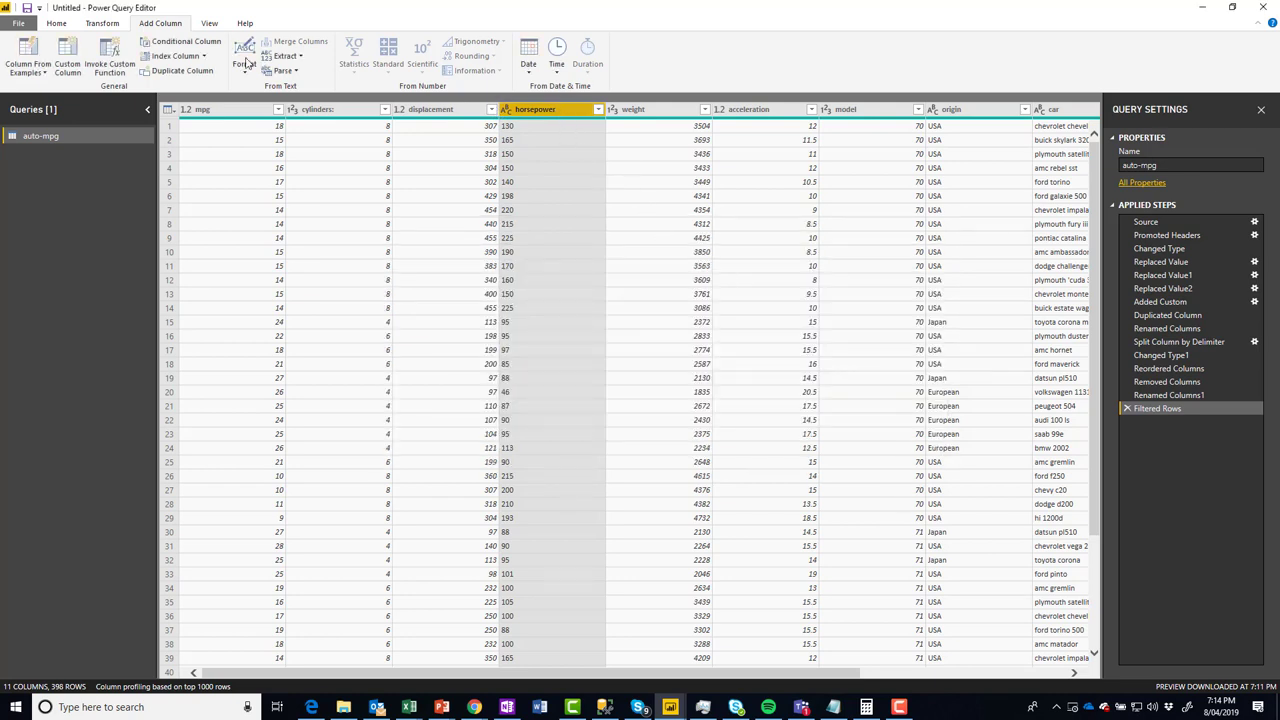
- Change the horsepower column's data type to Whole Number
{"action": "left_click", "coordinate": [58, 24]}
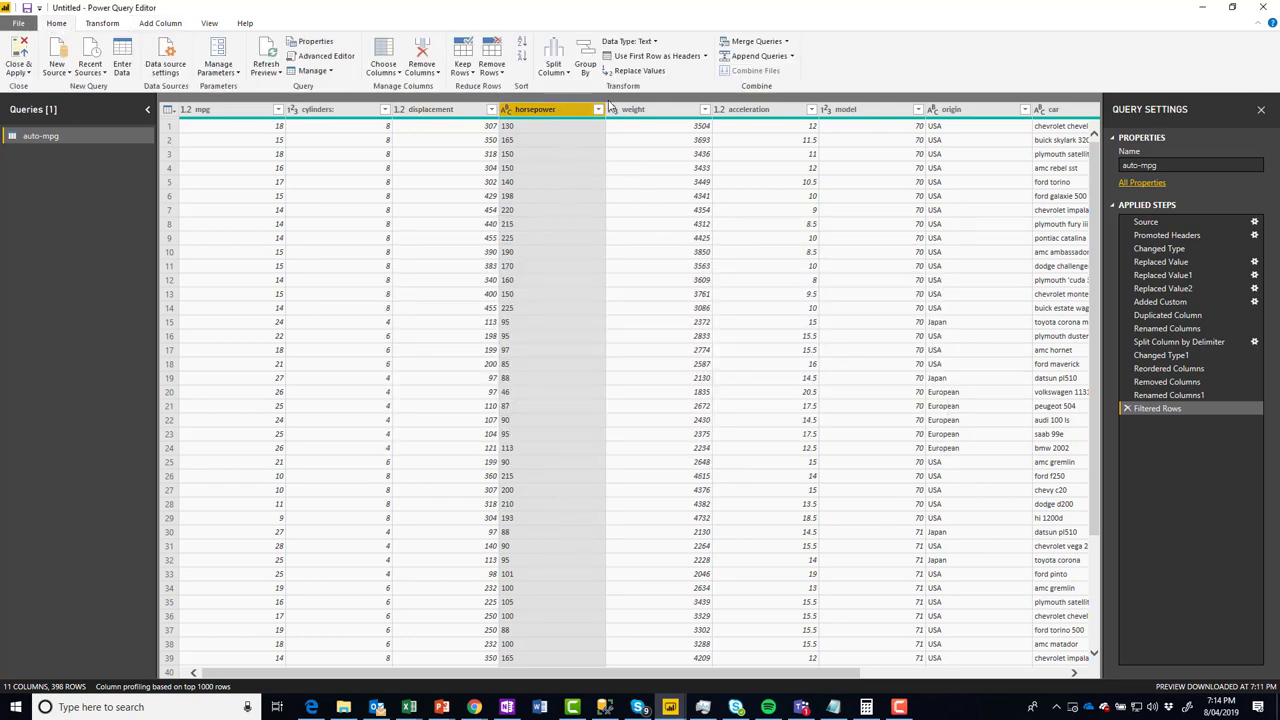
{"action": "left_click", "coordinate": [629, 41]}
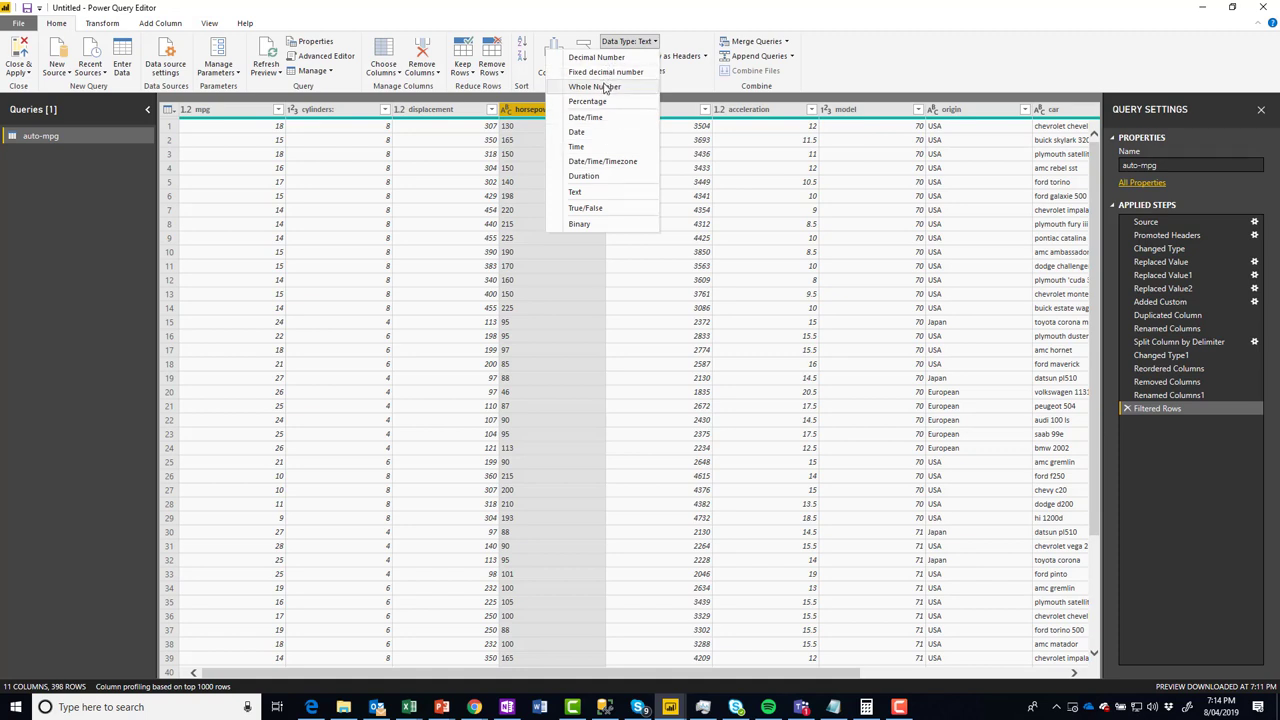
{"action": "left_click", "coordinate": [605, 87]}
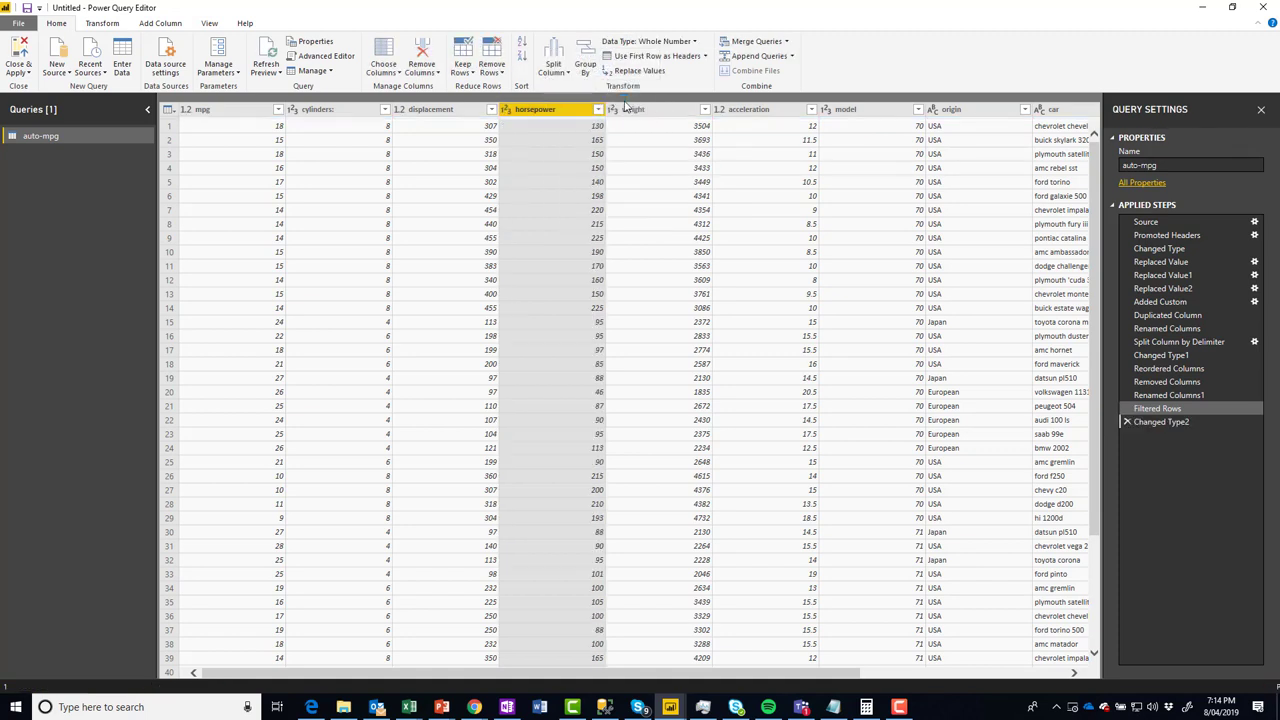
{"action": "scroll", "coordinate": [854, 551], "scroll_direction": "right", "scroll_amount": 5}
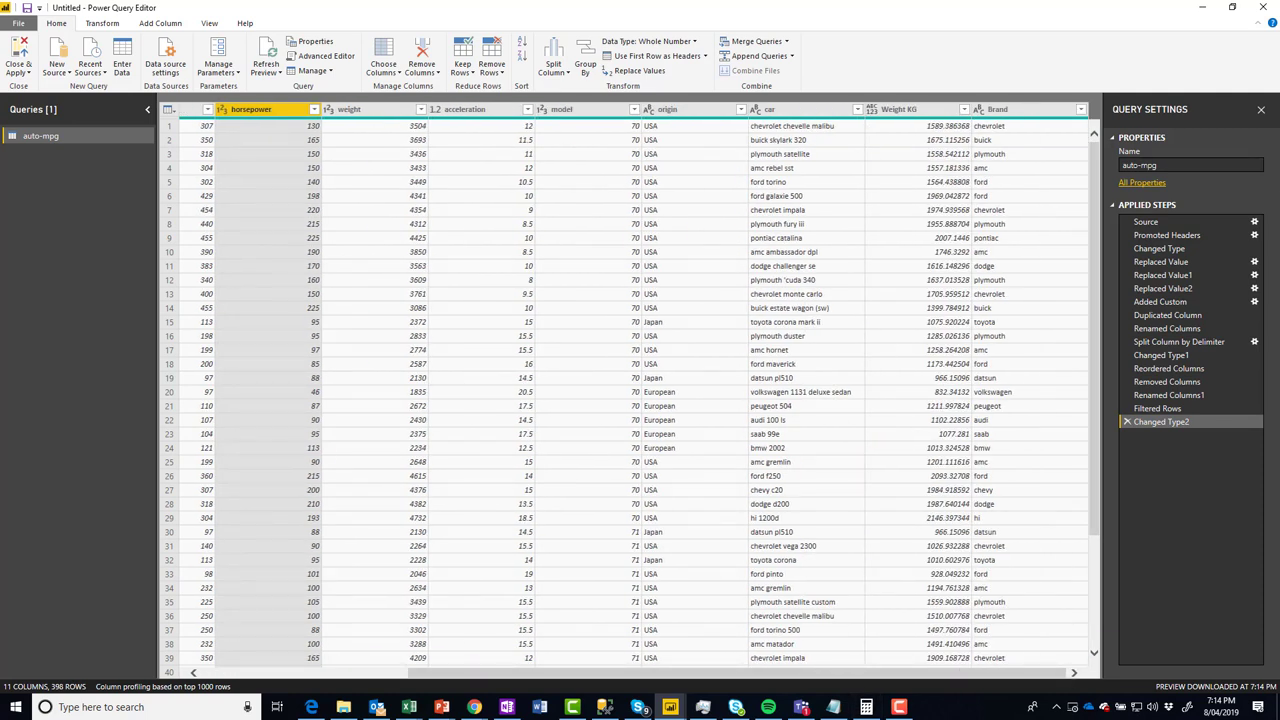
- Start a conditional column named HP Class whose first rule outputs "Low" when horsepower is less than 70
{"action": "left_click", "coordinate": [151, 24]}
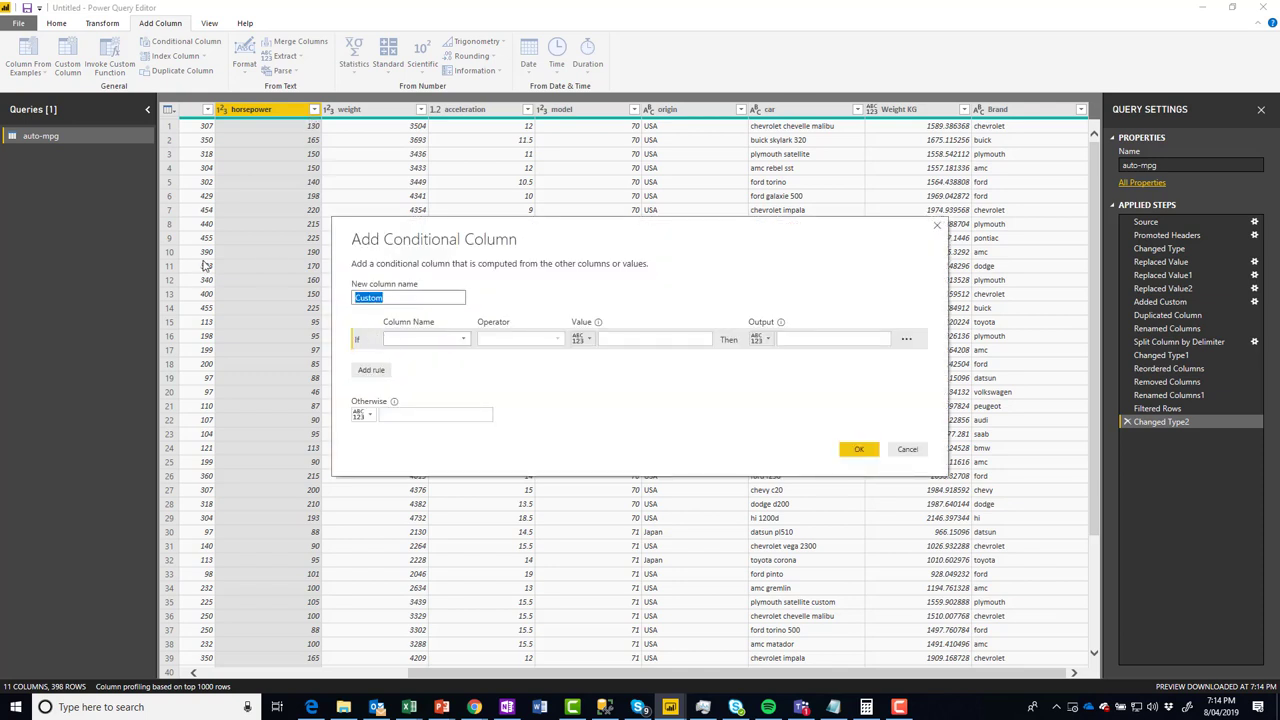
{"action": "type", "text": "HP Class"}
{"action": "left_click", "coordinate": [466, 341]}
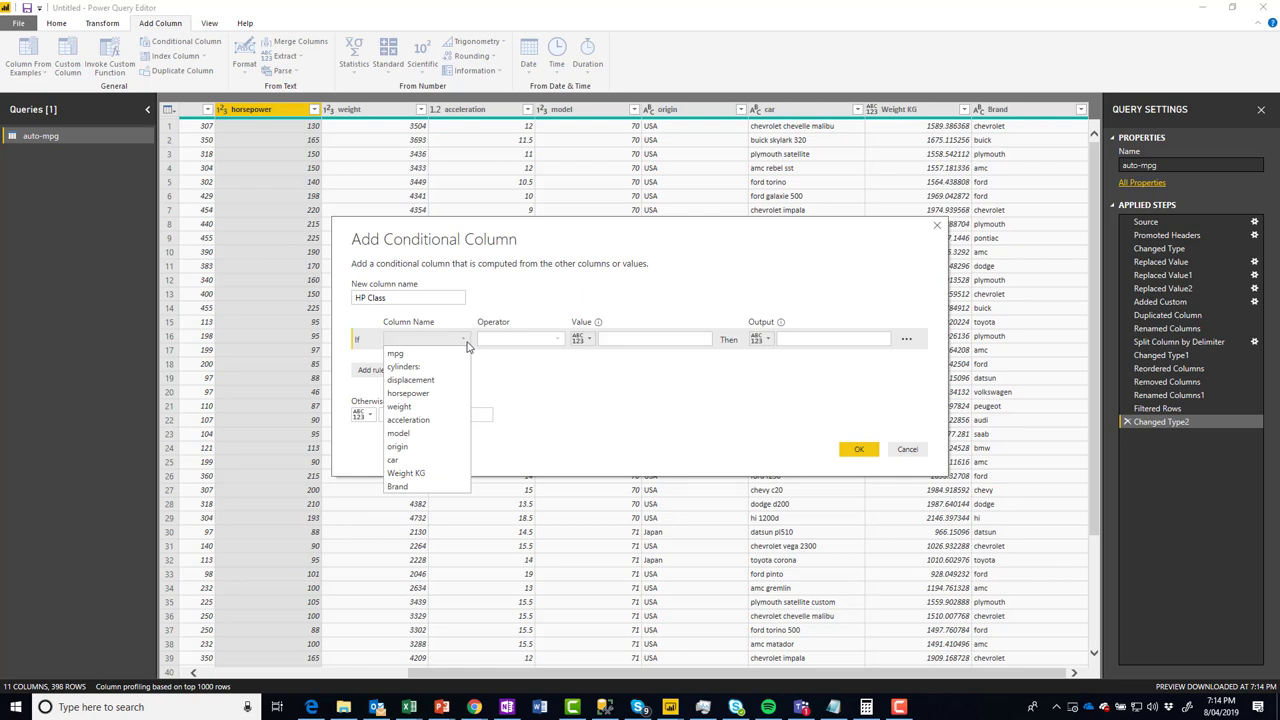
{"action": "left_click", "coordinate": [410, 393]}
{"action": "left_click", "coordinate": [553, 341]}
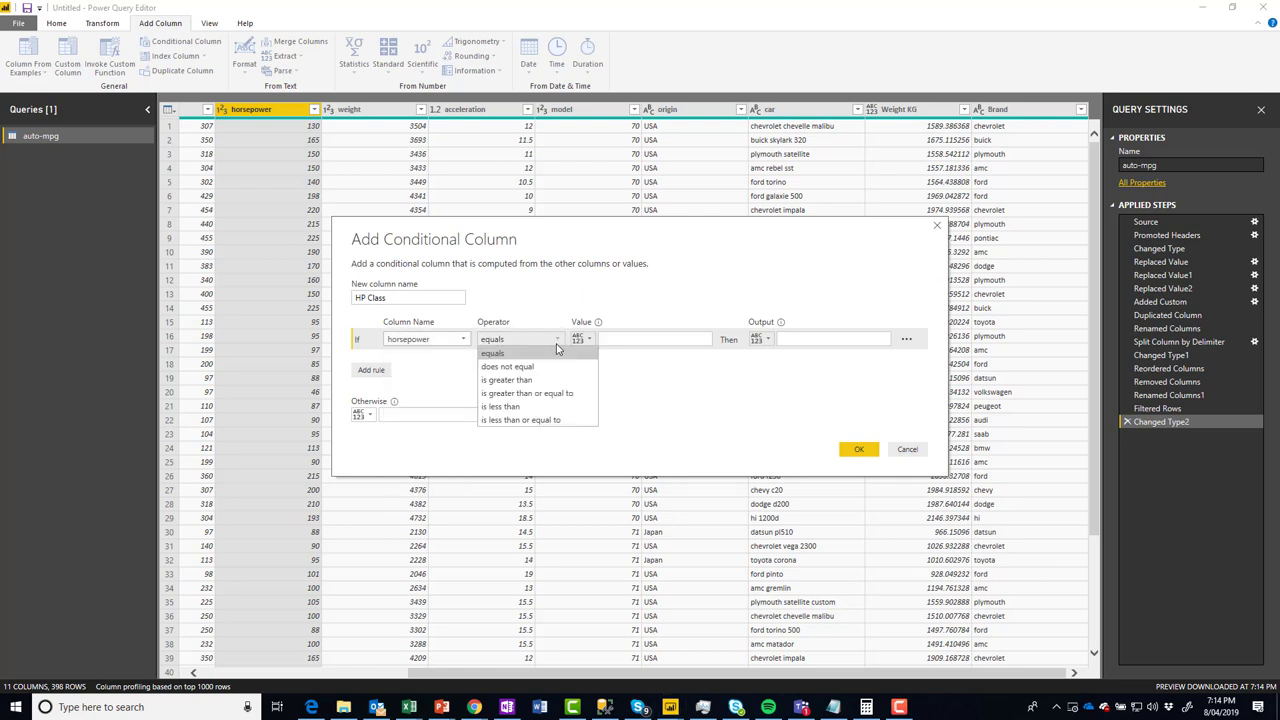
{"action": "left_click", "coordinate": [530, 400]}
{"action": "left_click", "coordinate": [633, 338]}
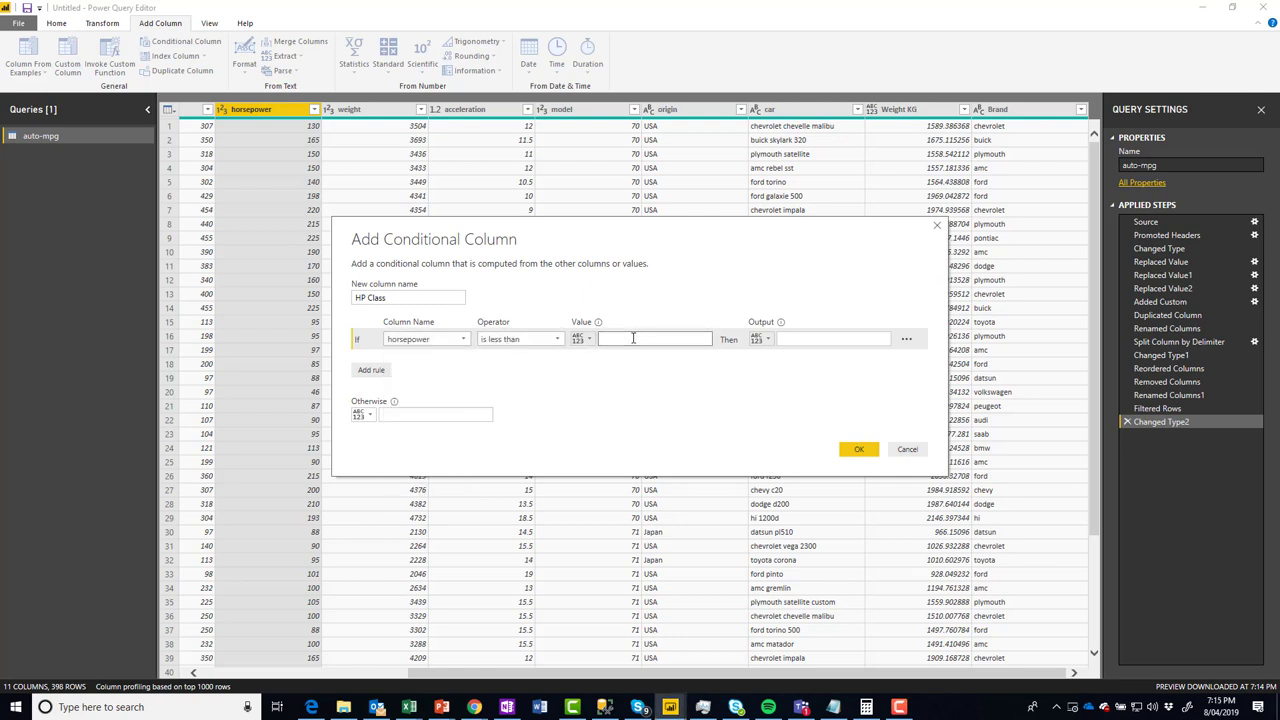
{"action": "left_click", "coordinate": [830, 340]}
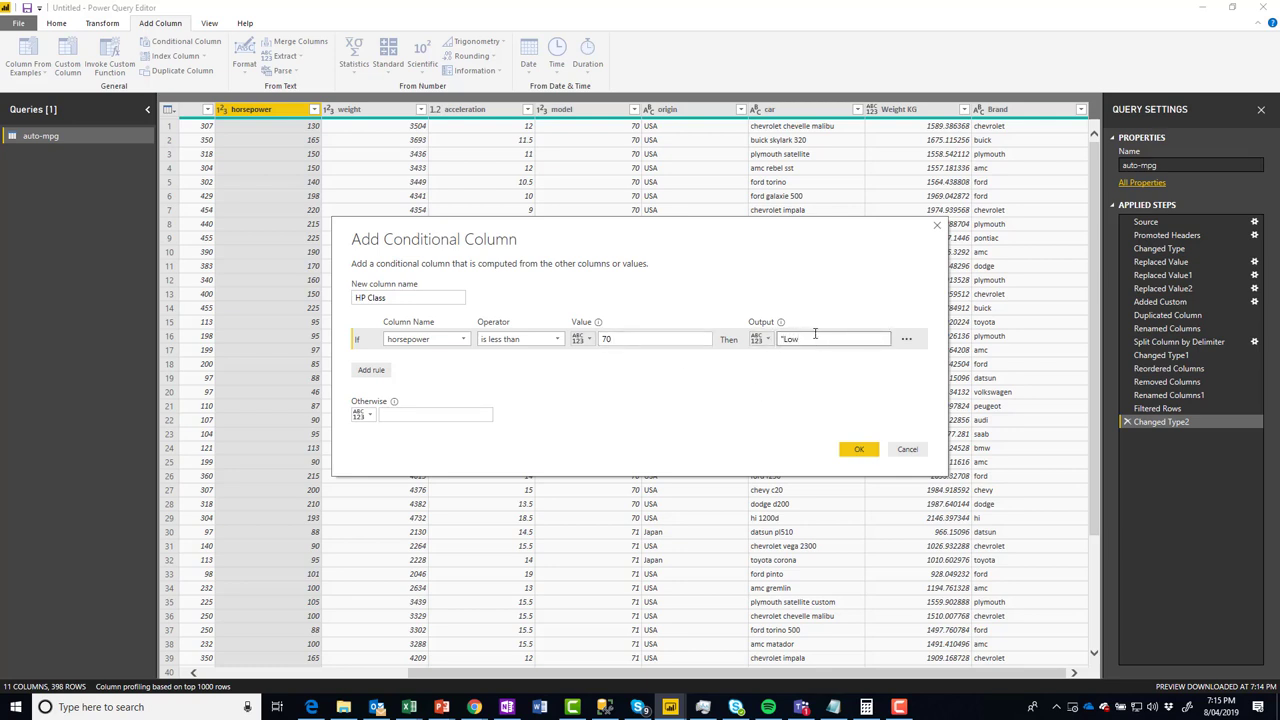
- Add a second rule to the HP Class conditional column, testing whether horsepower is less than 120
{"action": "left_click", "coordinate": [368, 369]}
{"action": "left_click", "coordinate": [463, 362]}
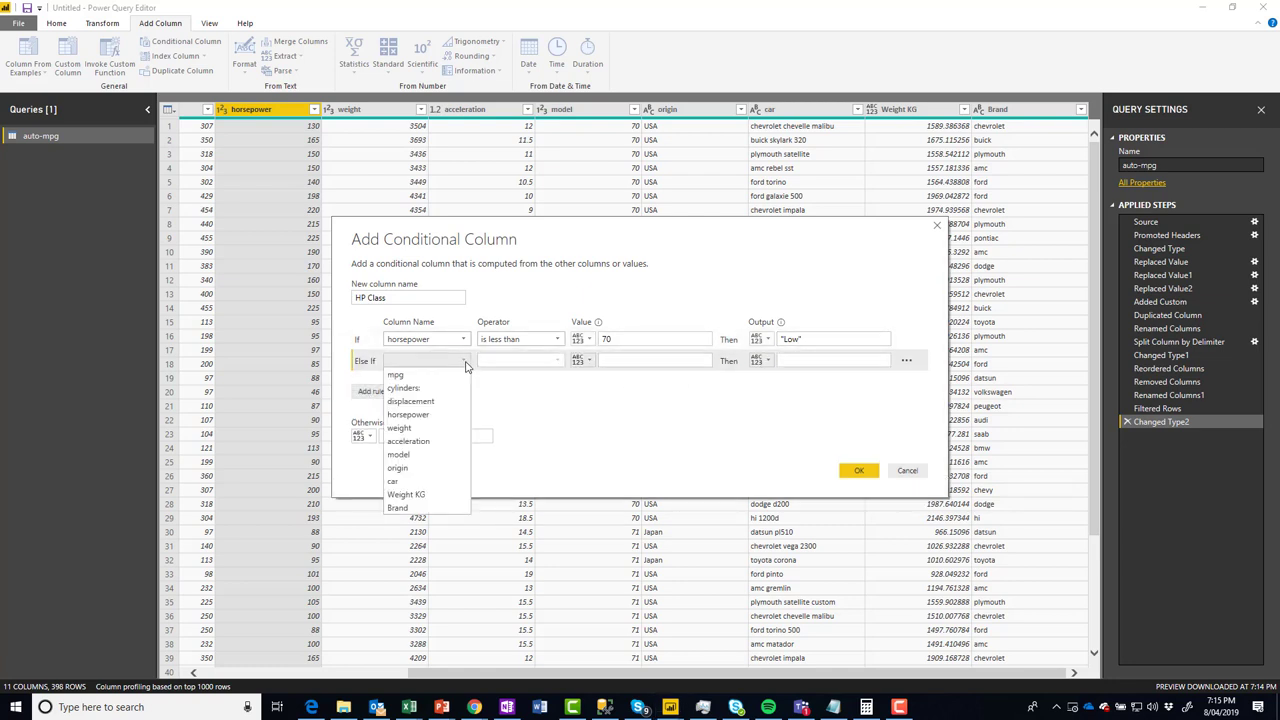
{"action": "left_click", "coordinate": [466, 412]}
{"action": "left_click", "coordinate": [558, 361]}
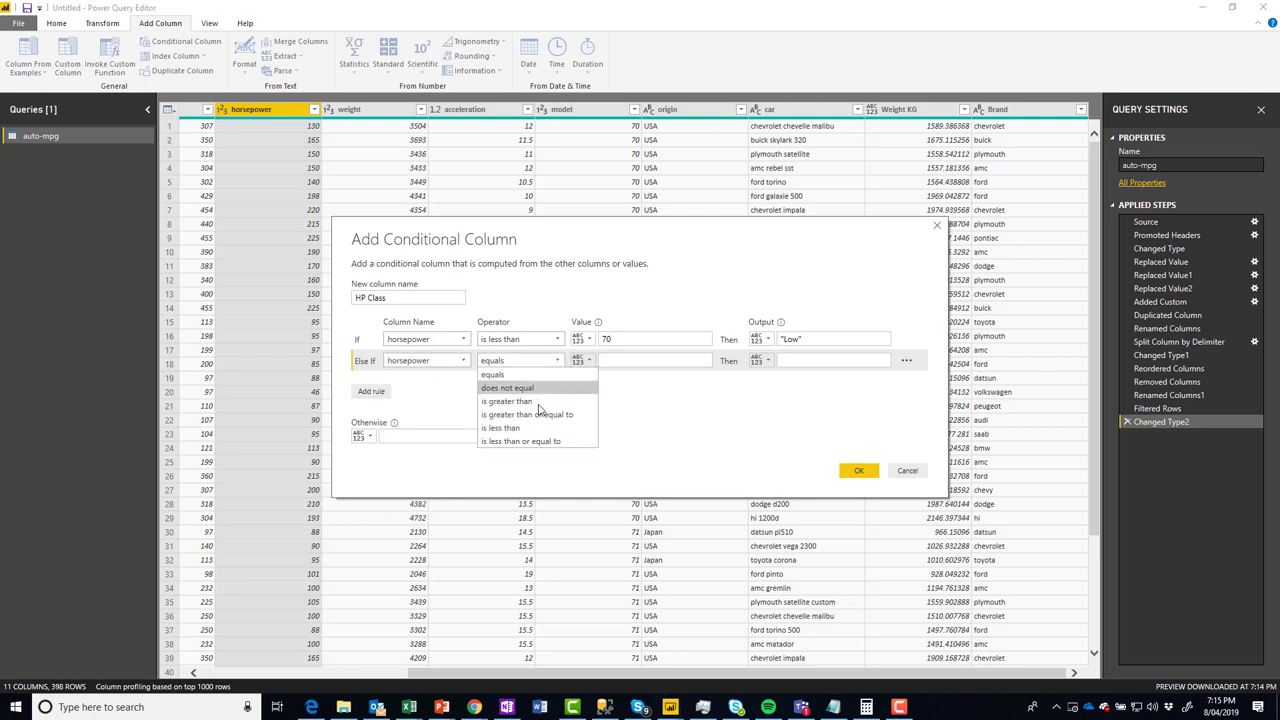
{"action": "left_click", "coordinate": [502, 427]}
{"action": "left_click", "coordinate": [644, 361]}
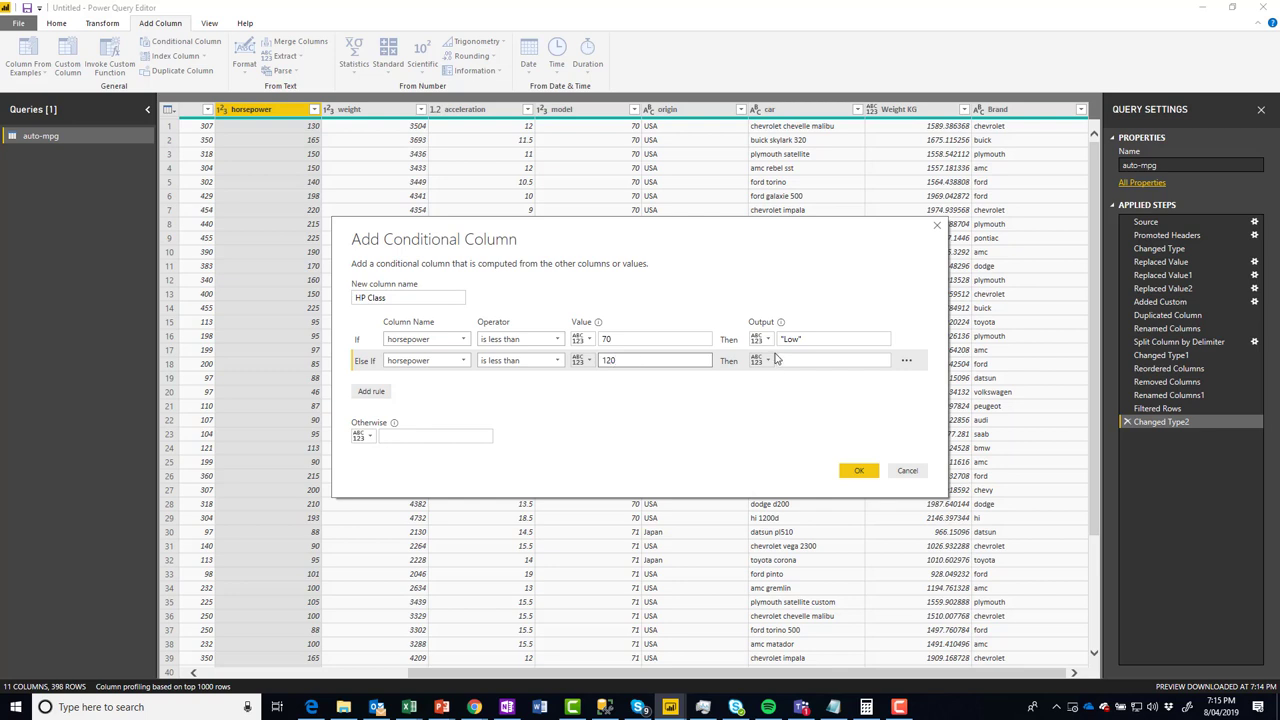
- Set the second HP Class rule's output to "Medium" and add a third rule with the output "High", quotation marks included
{"action": "left_click", "coordinate": [814, 360]}
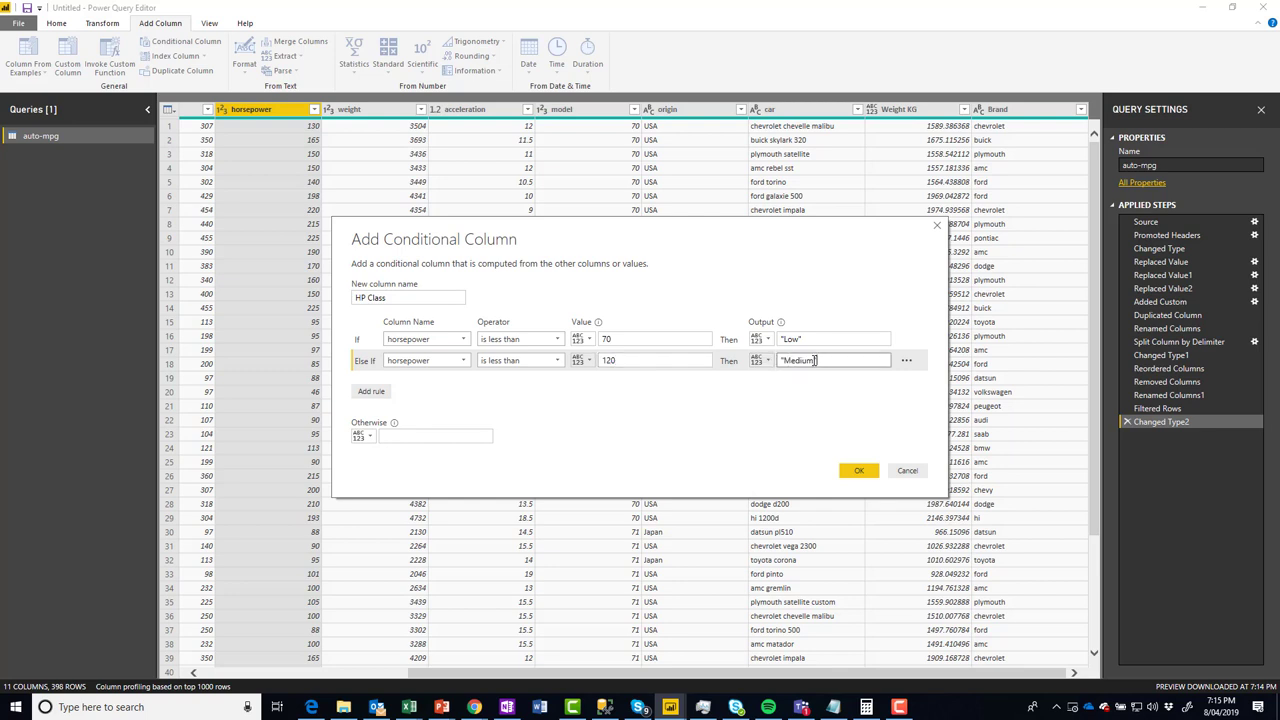
{"action": "left_click", "coordinate": [380, 392]}
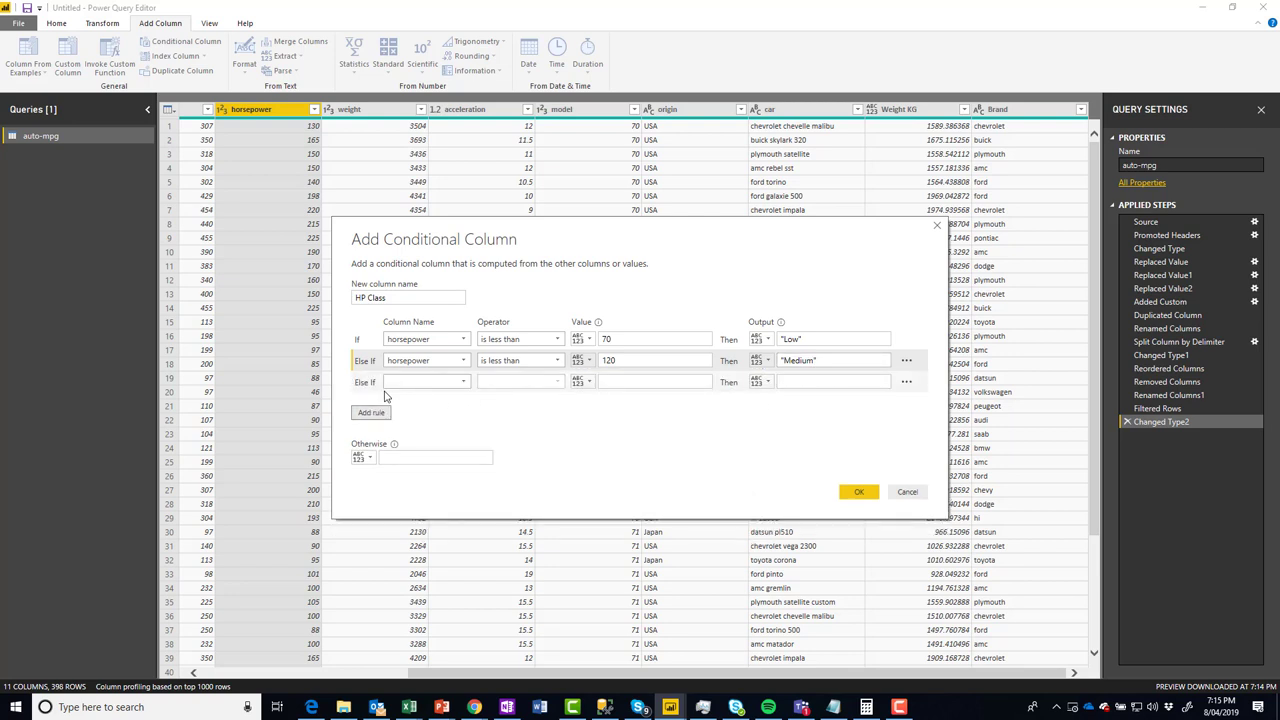
{"action": "left_click", "coordinate": [806, 383]}
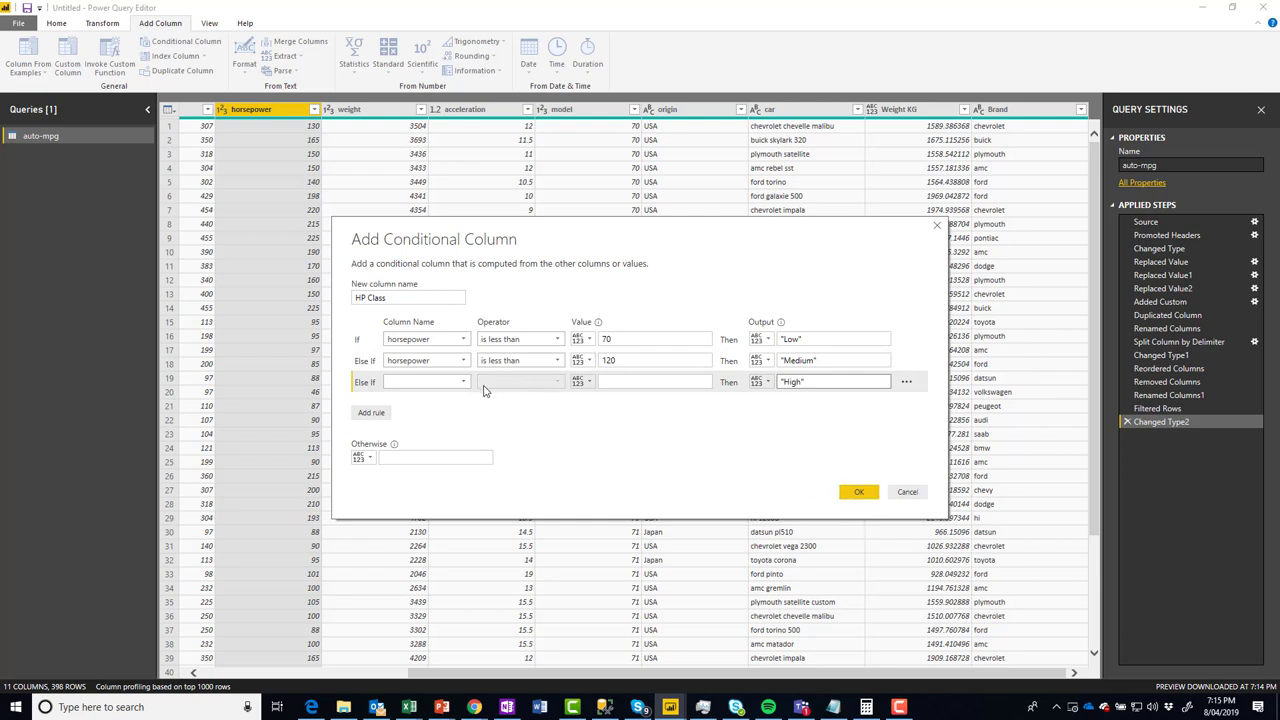
{"action": "left_click", "coordinate": [856, 492]}
- Make the third rule apply when horsepower is greater than 120 and create the HP Class column
{"action": "left_click", "coordinate": [446, 383]}
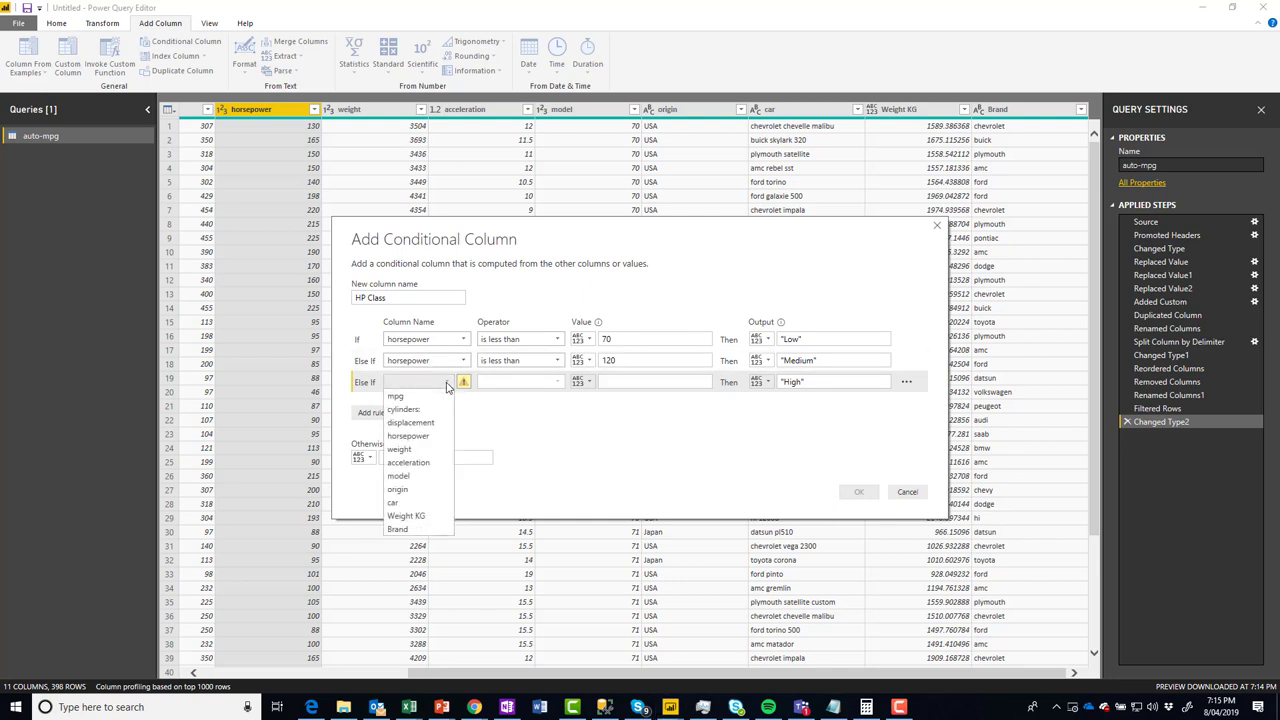
{"action": "left_click", "coordinate": [436, 437]}
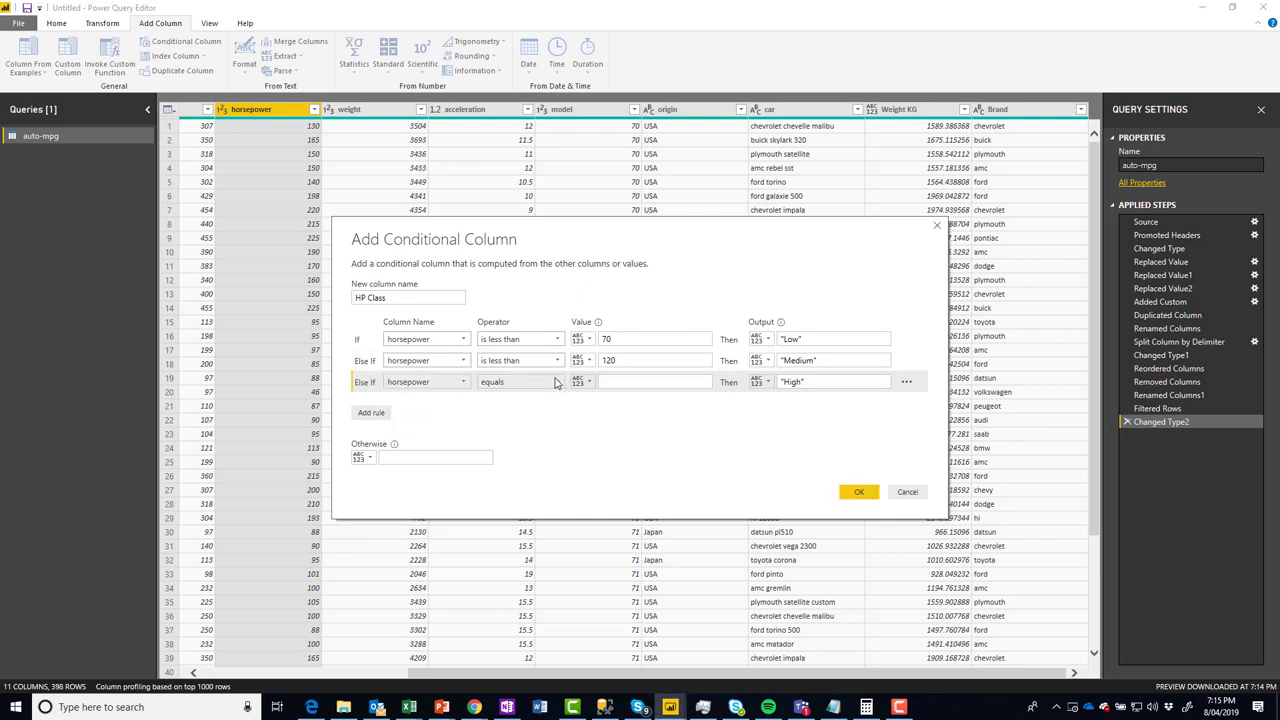
{"action": "left_click", "coordinate": [562, 384]}
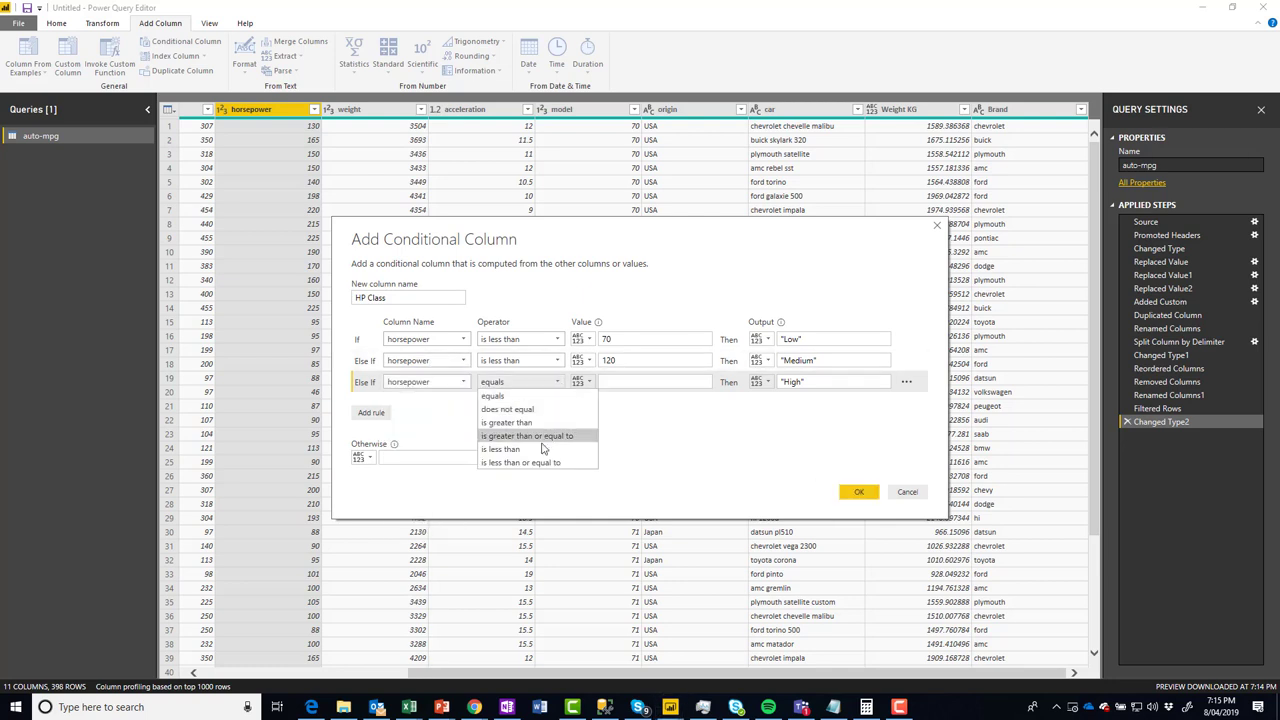
{"action": "left_click", "coordinate": [542, 430]}
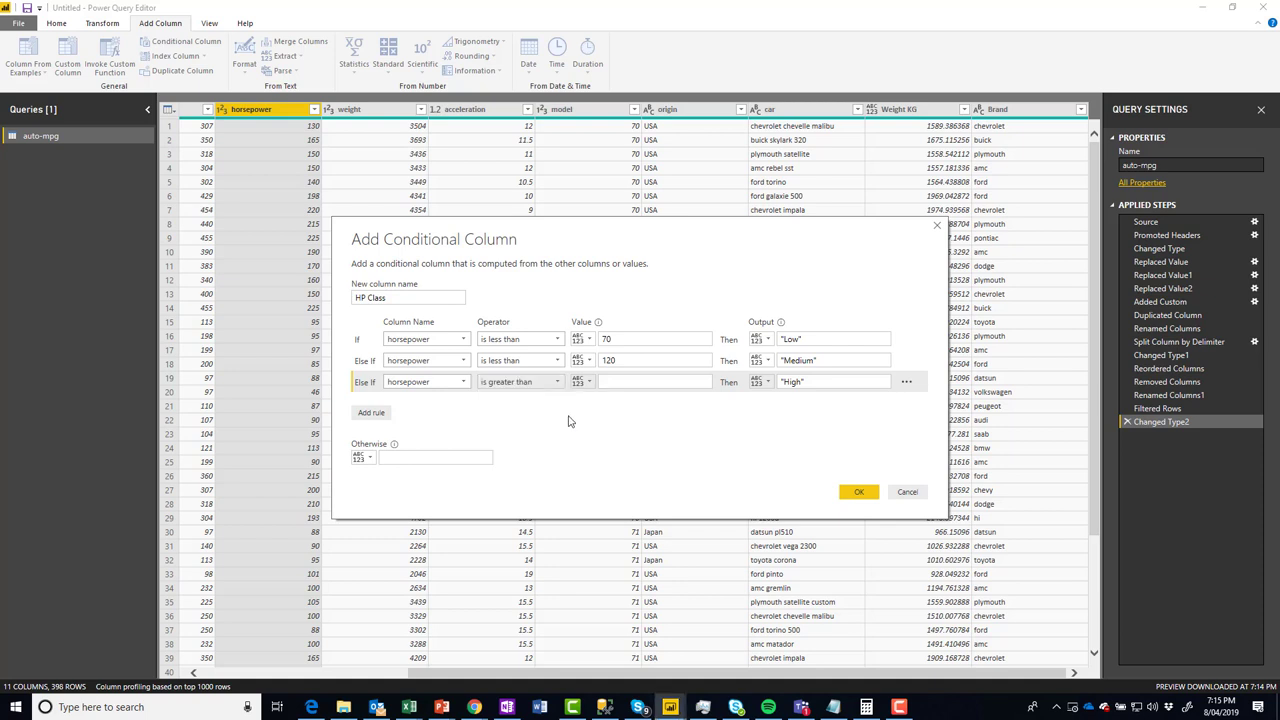
{"action": "left_click", "coordinate": [612, 383]}
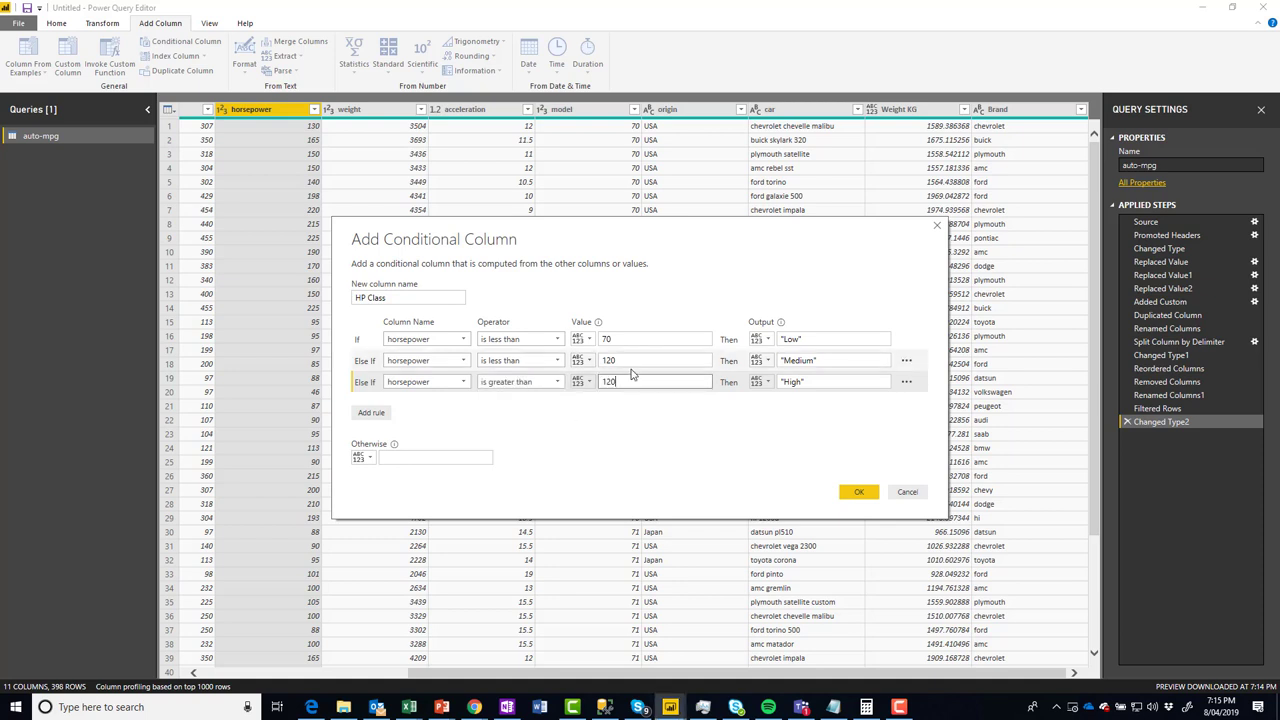
{"action": "type", "text": "120"}
{"action": "left_click", "coordinate": [859, 492]}
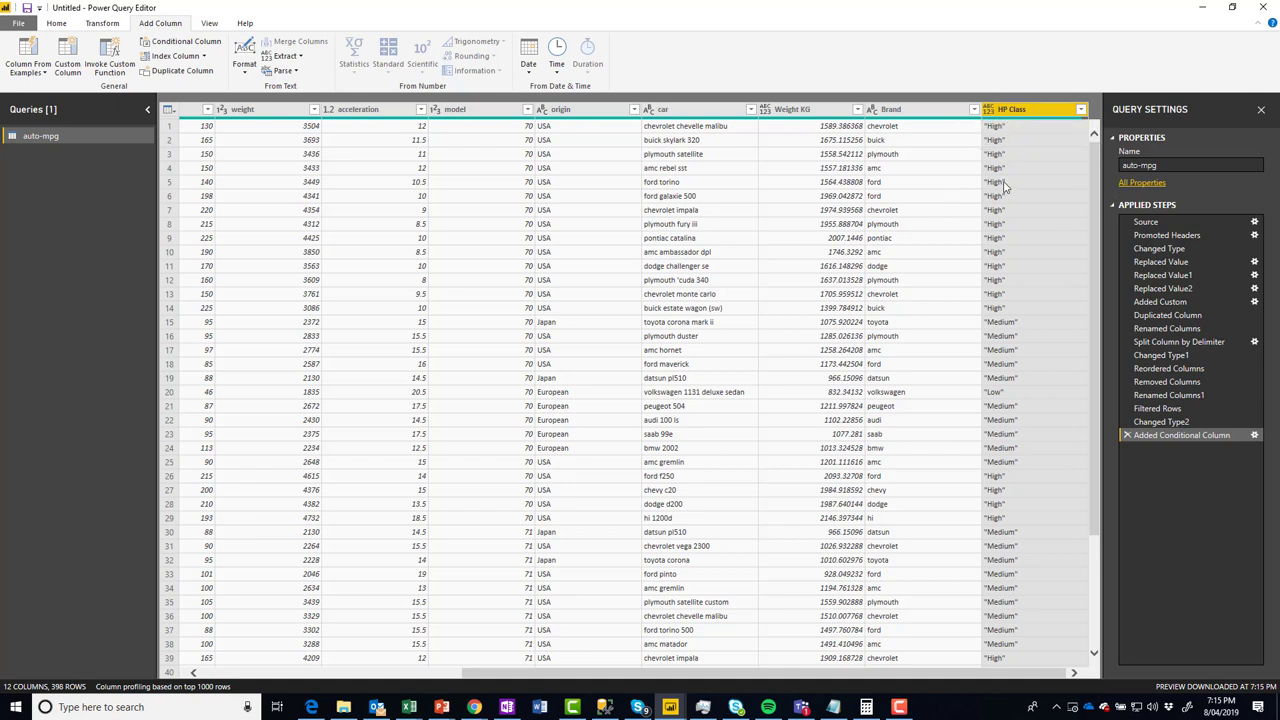
- Edit the added conditional column step so its three outputs read Low, Medium and High without quotation marks
{"action": "left_click", "coordinate": [1255, 436]}
{"action": "left_click", "coordinate": [845, 316]}
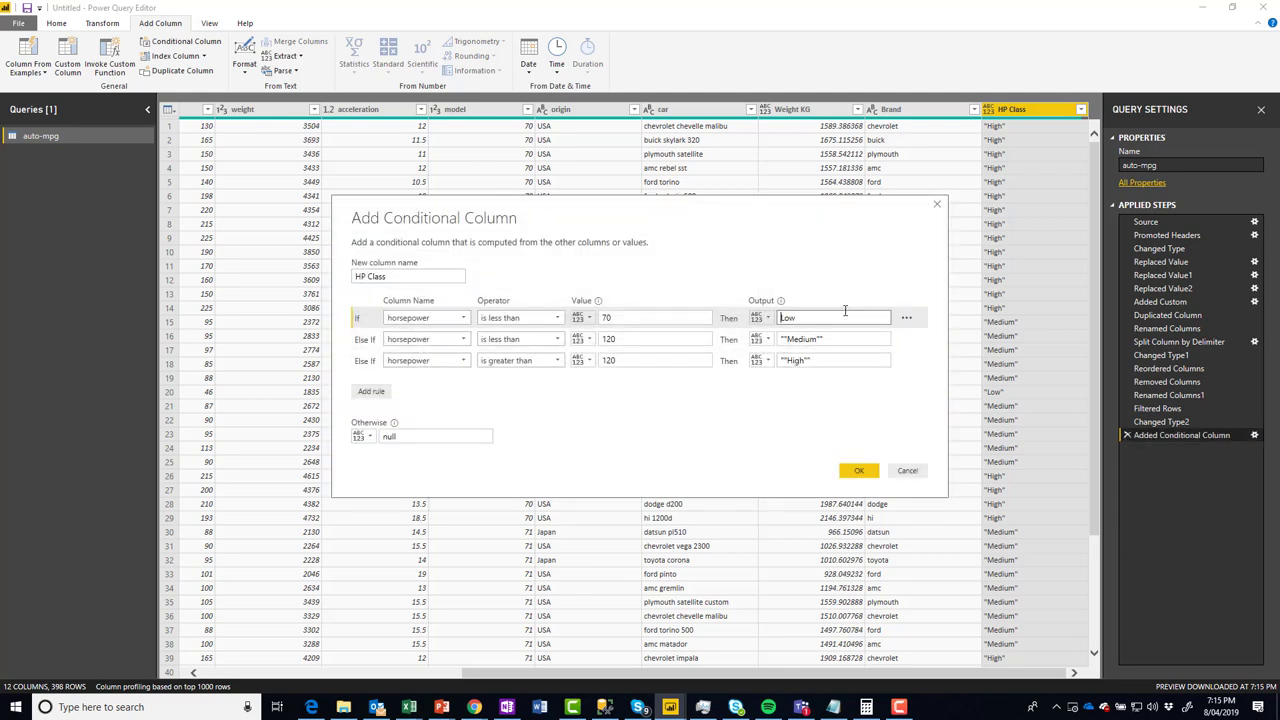
{"action": "left_click", "coordinate": [843, 338]}
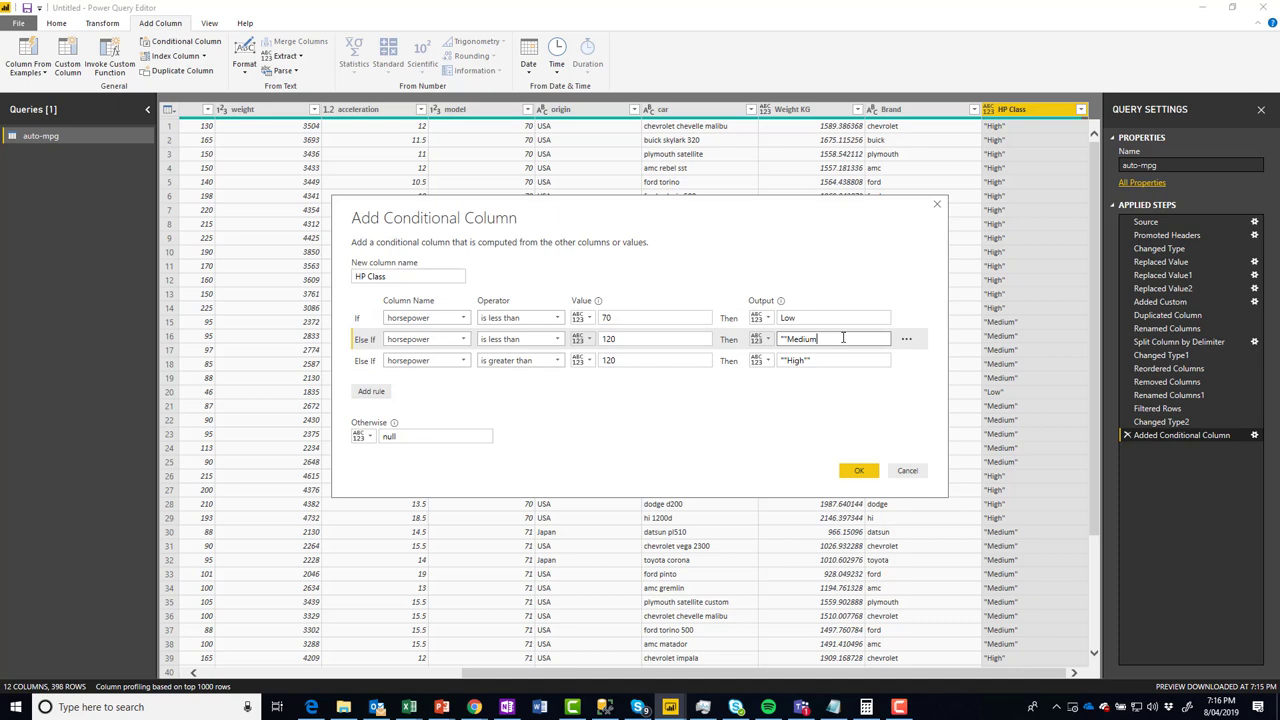
{"action": "key", "text": "BackSpace"}
{"action": "left_click", "coordinate": [836, 360]}
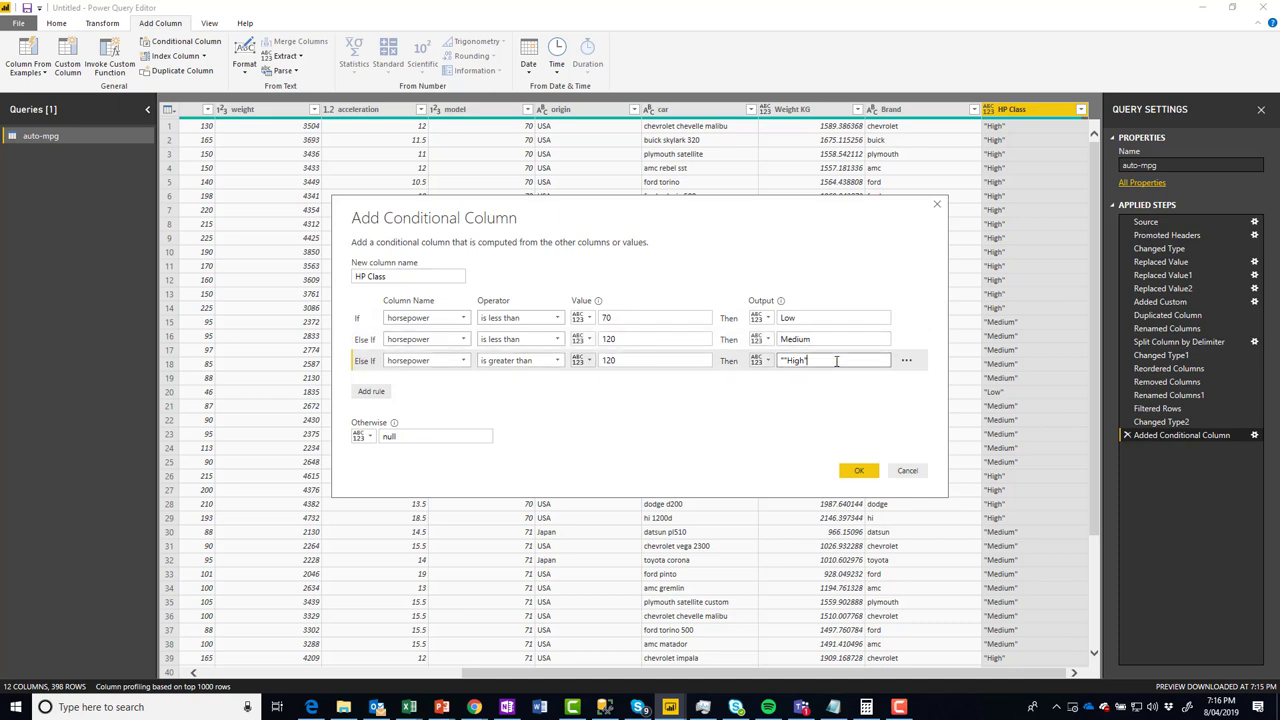
{"action": "key", "text": "BackSpace"}
{"action": "left_click", "coordinate": [855, 478]}
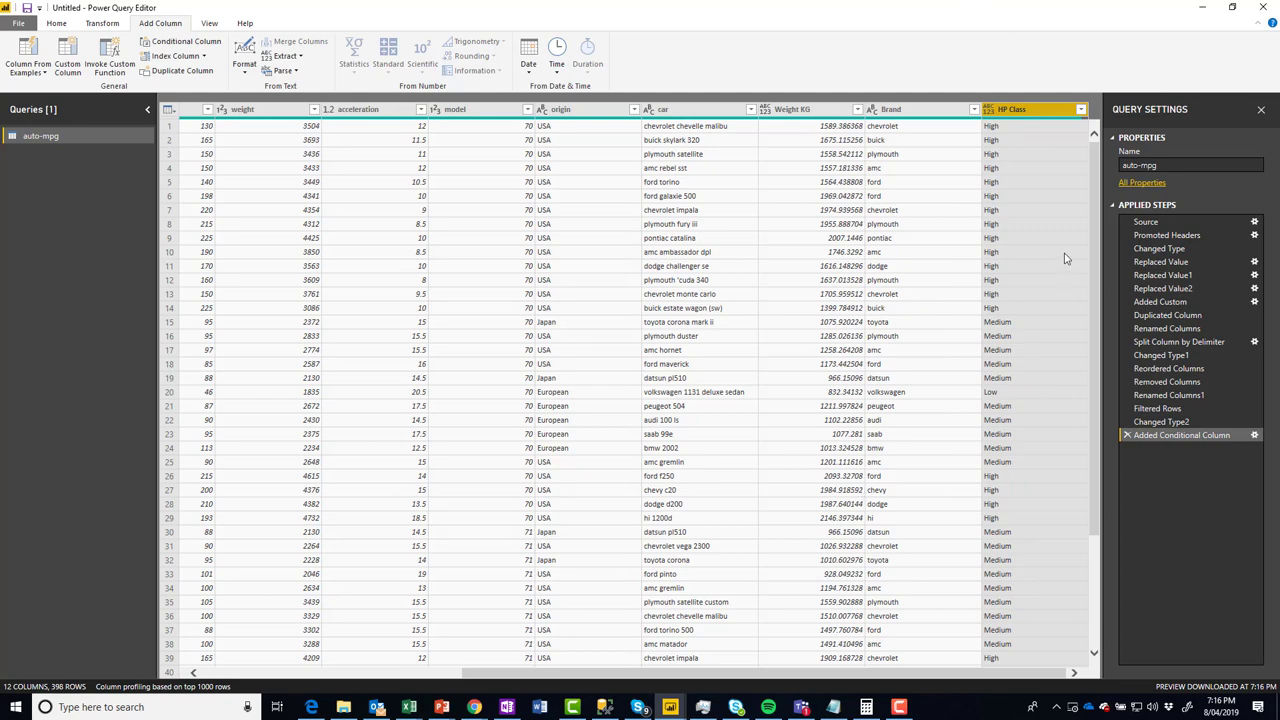
{"action": "left_click", "coordinate": [1066, 256]}
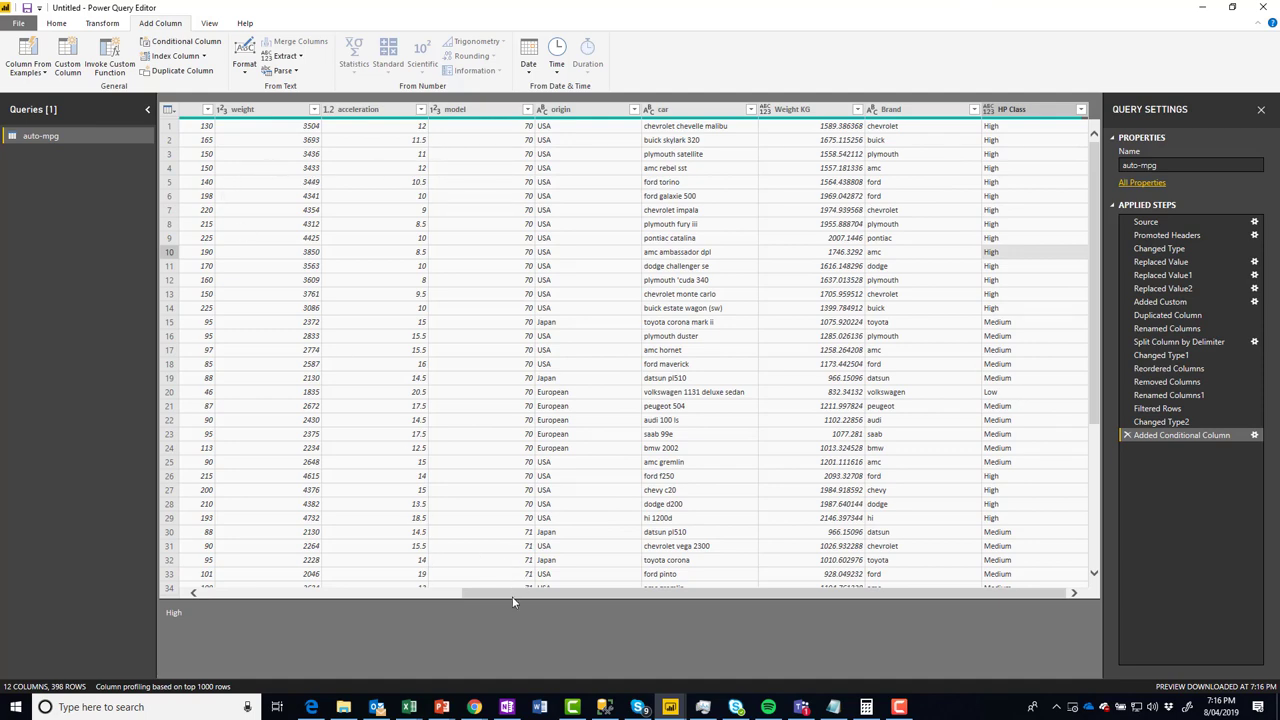
{"action": "left_click_drag", "start_coordinate": [516, 594], "coordinate": [262, 594]}
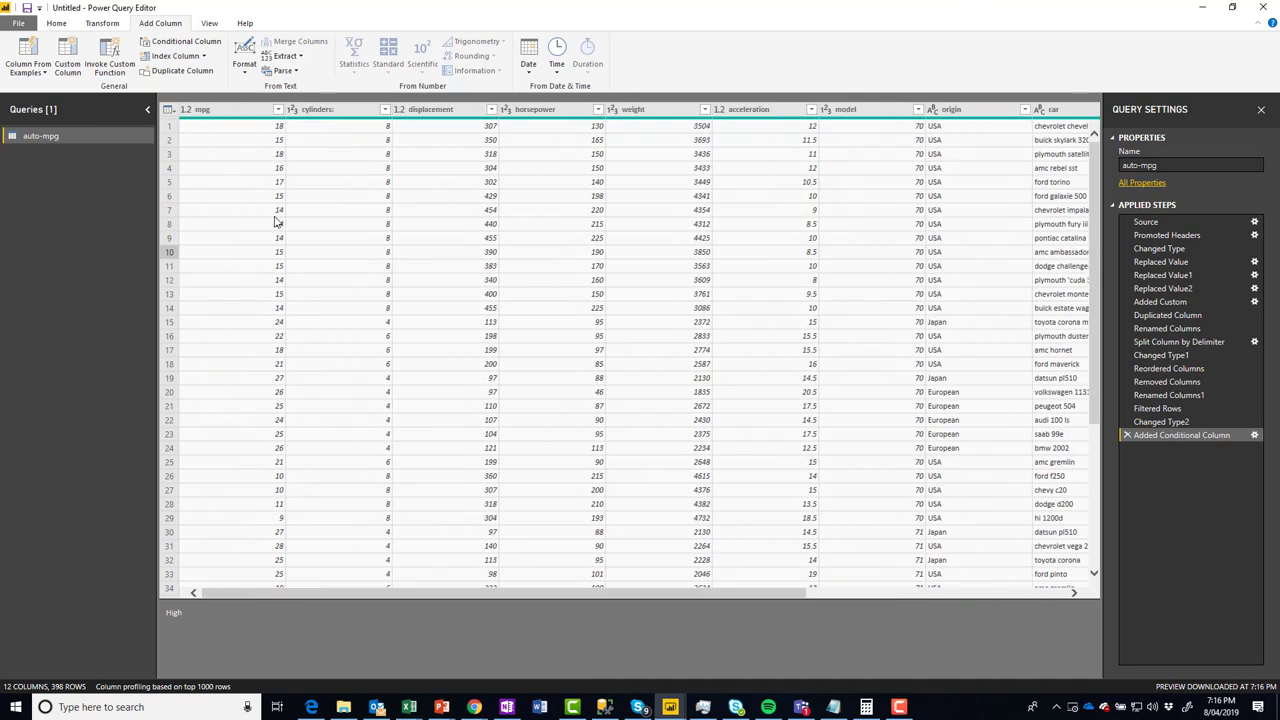
{"action": "left_click", "coordinate": [246, 110]}
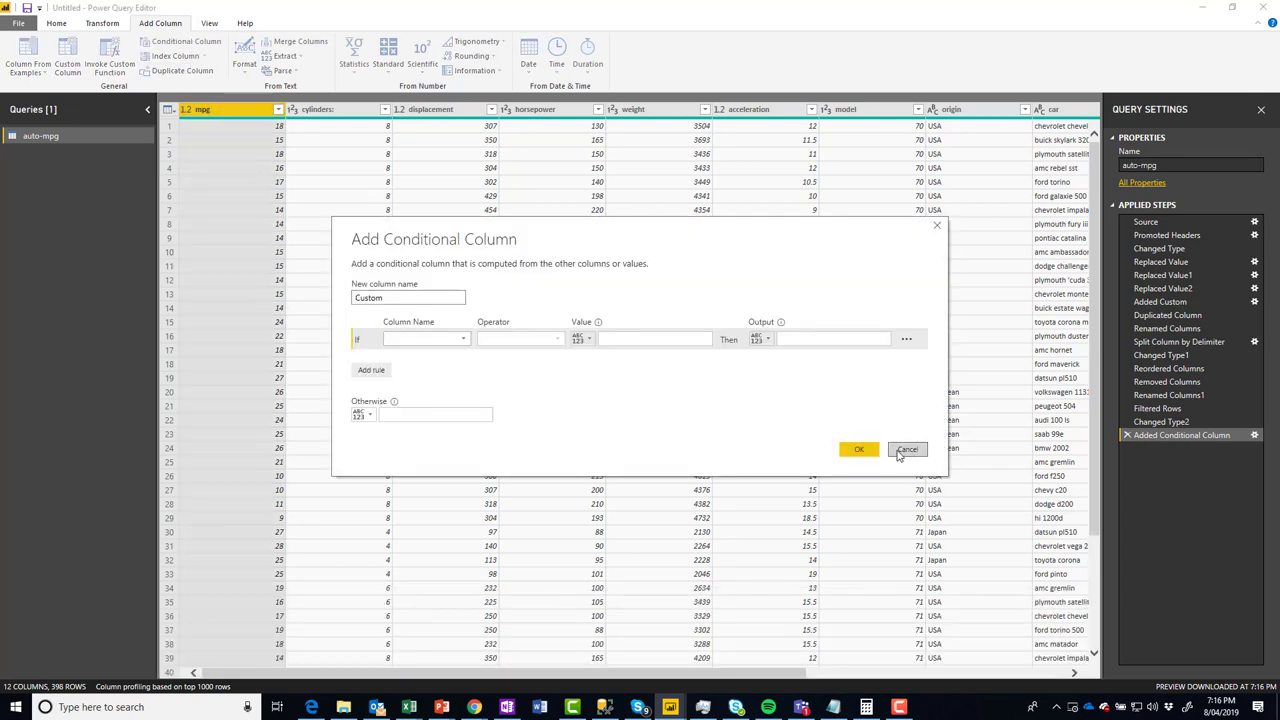
{"action": "left_click", "coordinate": [908, 450]}
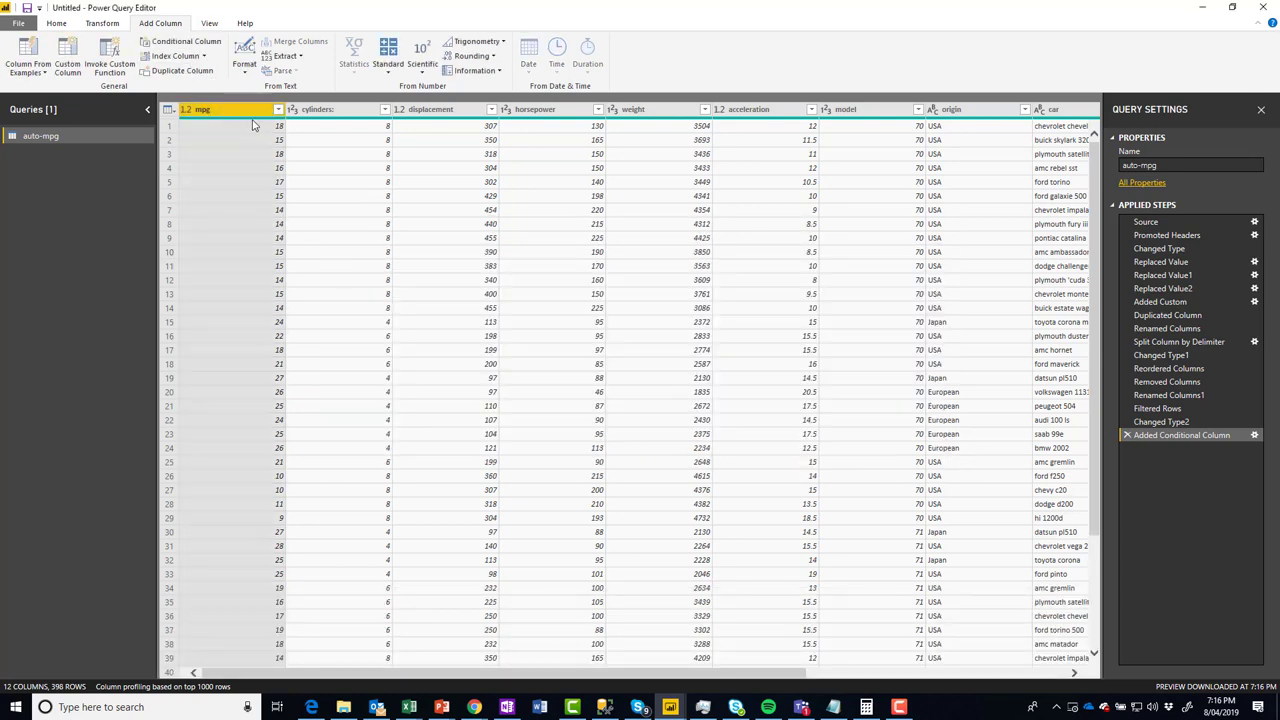
- Turn on the column distribution charts in the data preview
{"action": "left_click", "coordinate": [207, 23]}
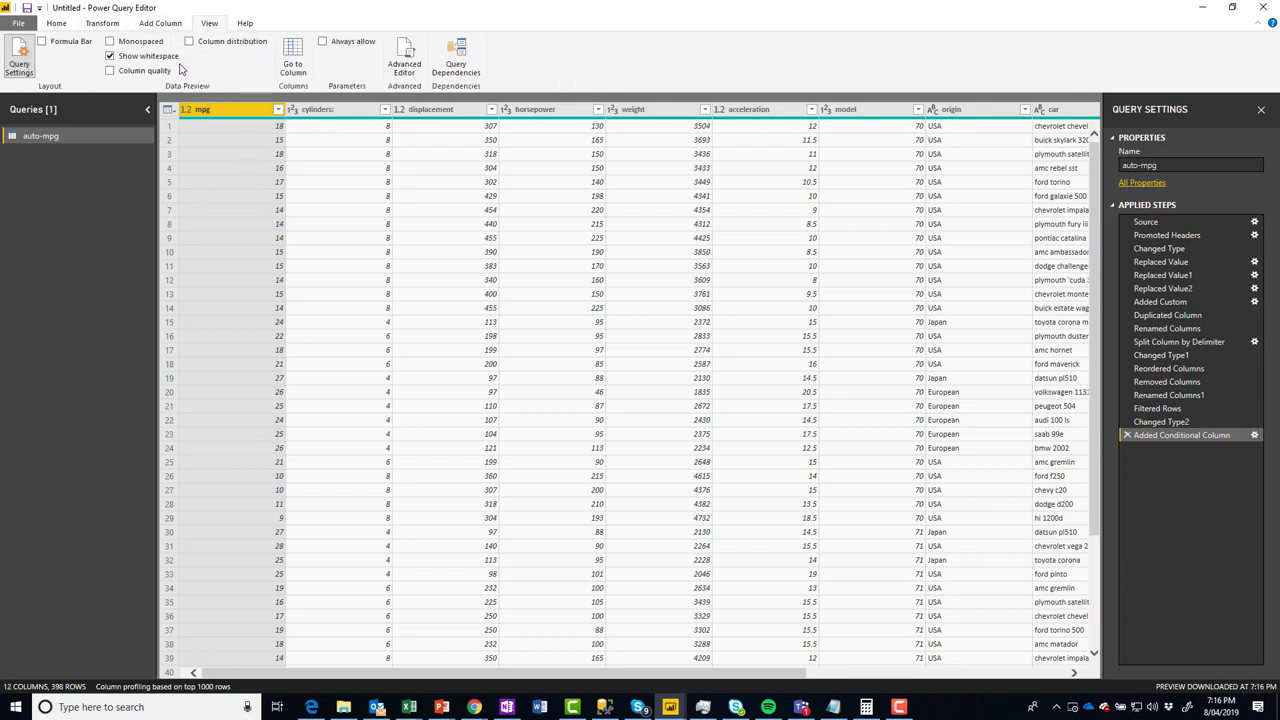
{"action": "left_click", "coordinate": [189, 41]}
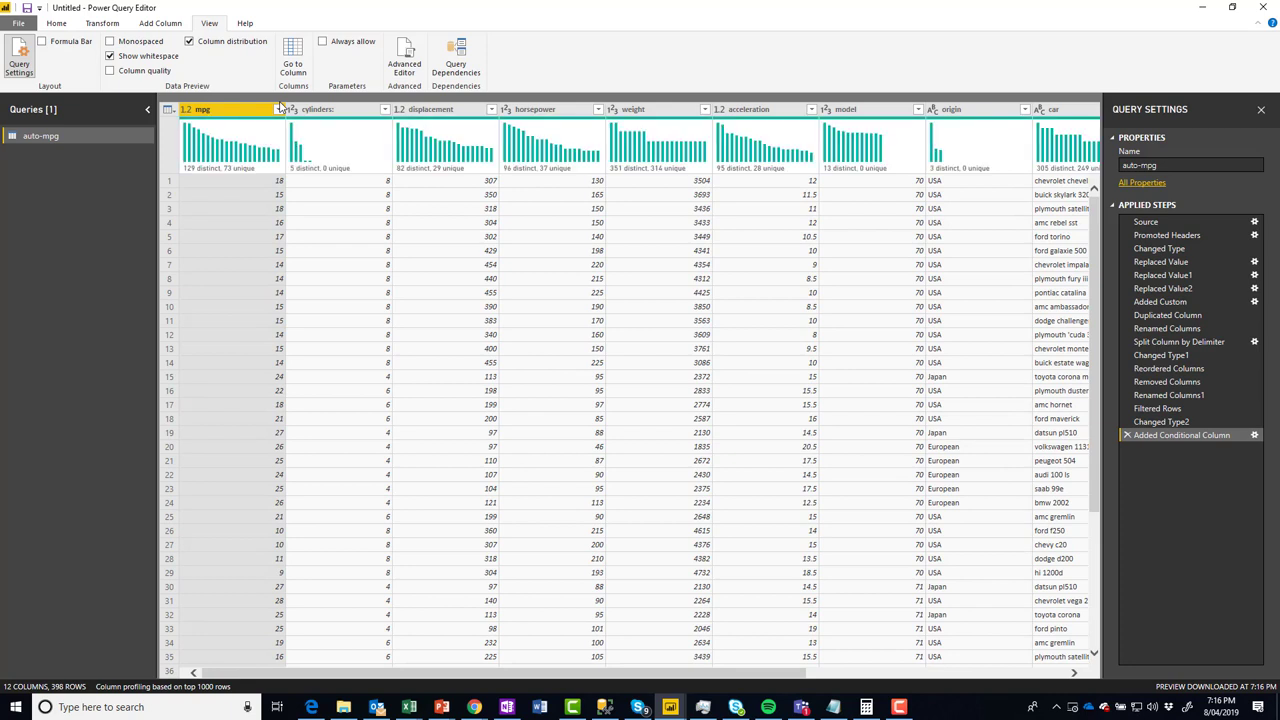
{"action": "mouse_move", "coordinate": [201, 174]}
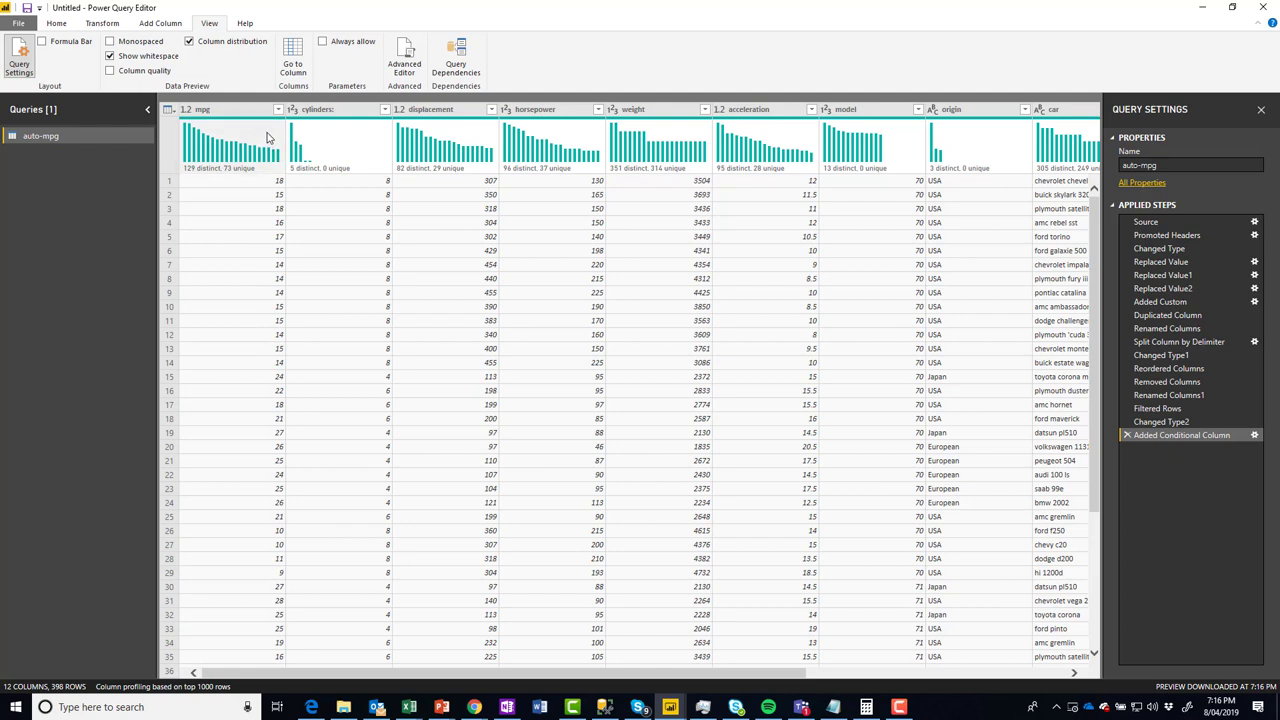
{"action": "mouse_move", "coordinate": [188, 136]}
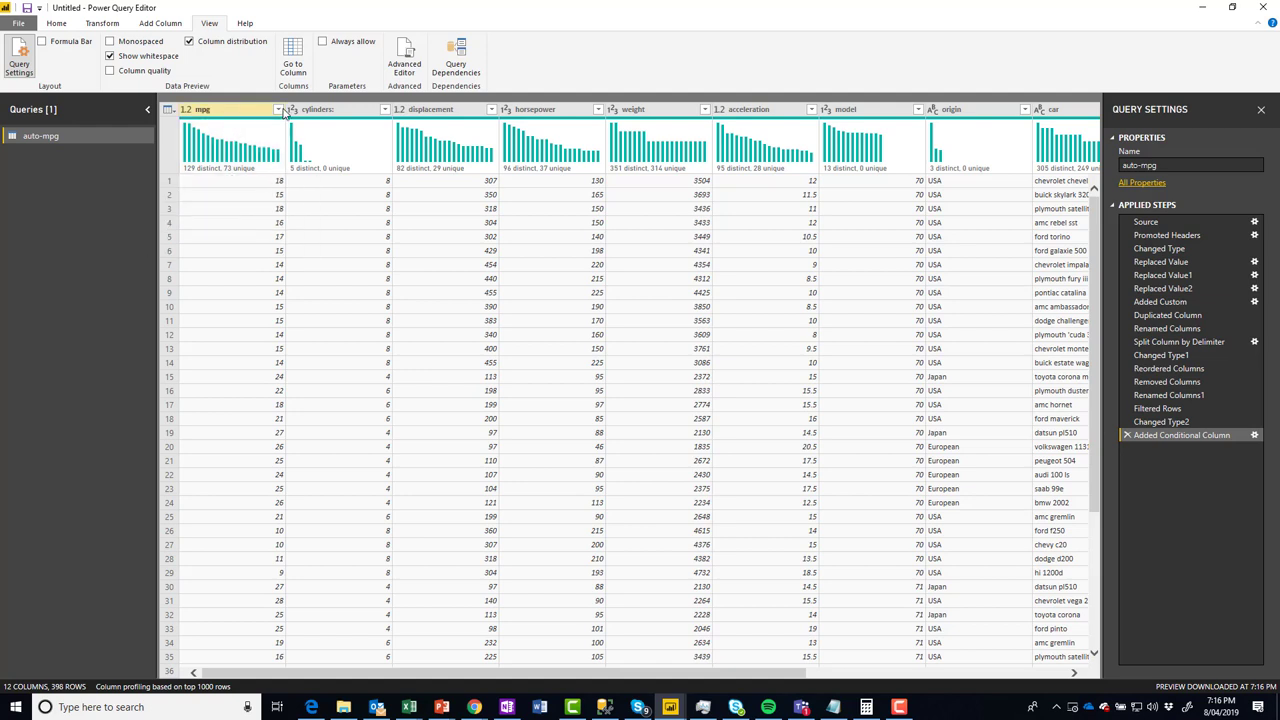
- Review the range of values in the mpg column's filter list without applying a filter
{"action": "left_click", "coordinate": [279, 110]}
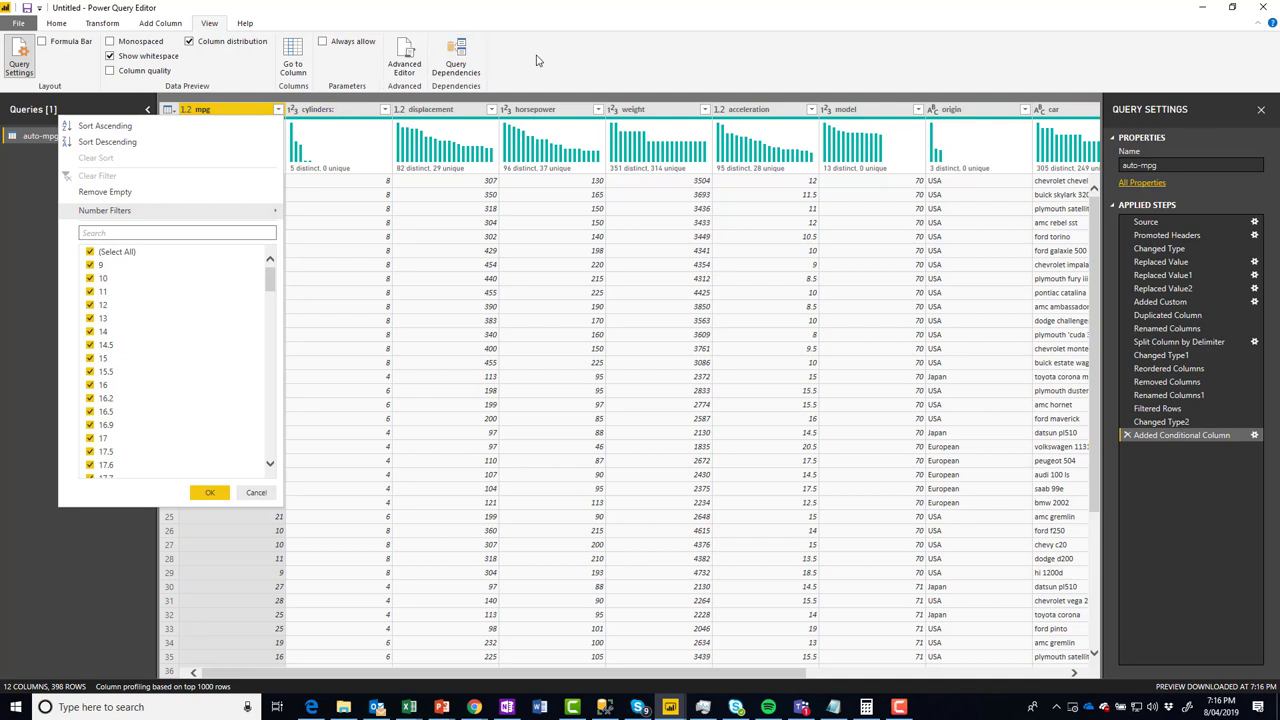
{"action": "left_click_drag", "start_coordinate": [270, 280], "coordinate": [267, 466]}
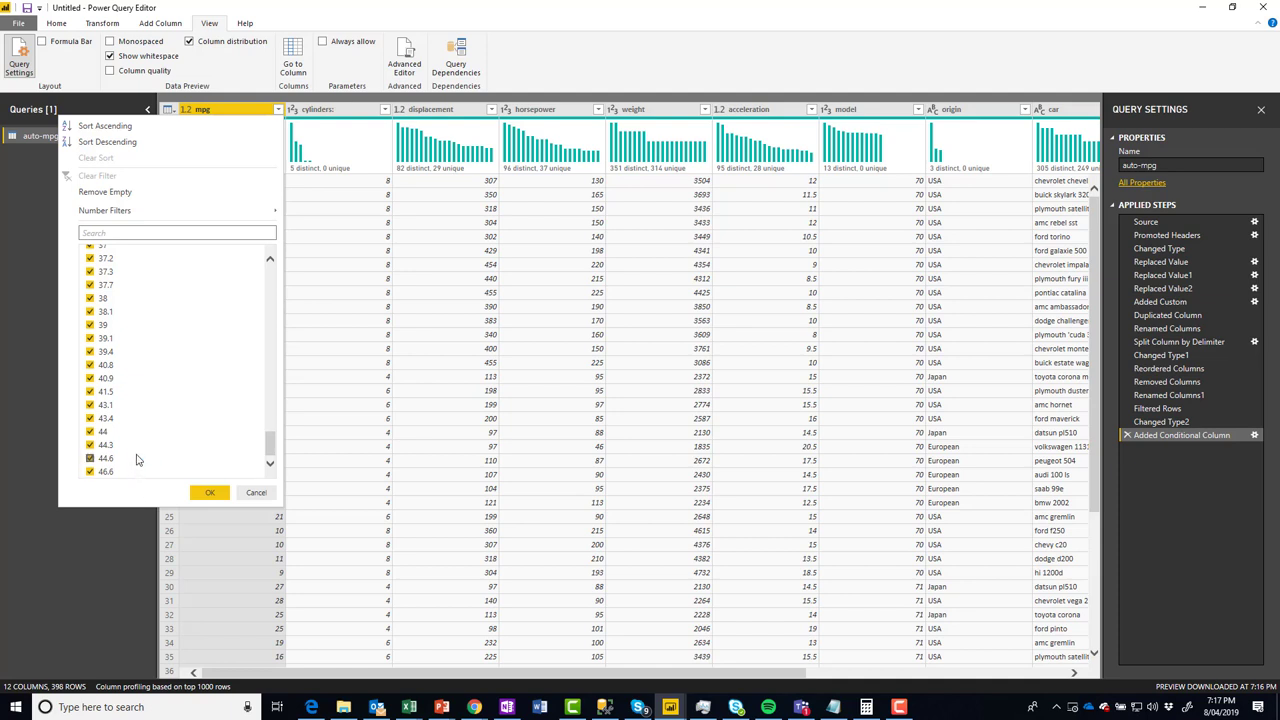
{"action": "left_click", "coordinate": [248, 496]}
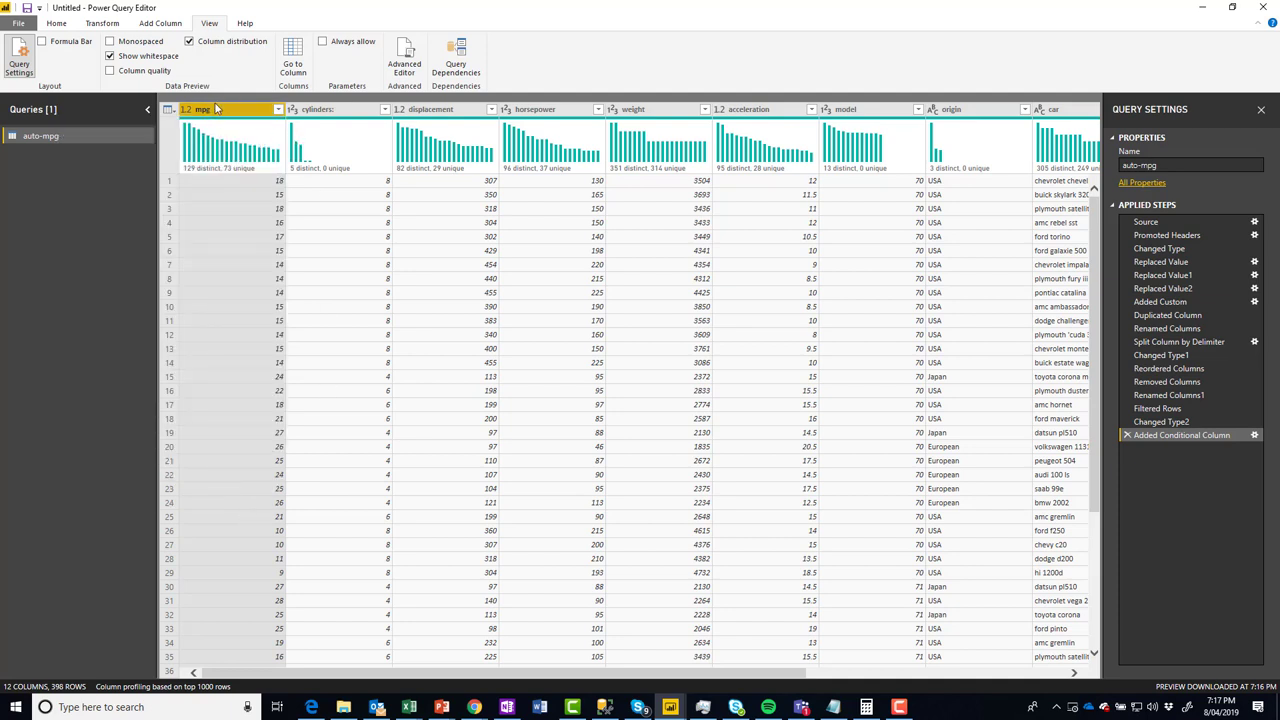
- Start a new conditional column with a rule that outputs Low when mpg is less than 15
{"action": "left_click", "coordinate": [72, 26]}
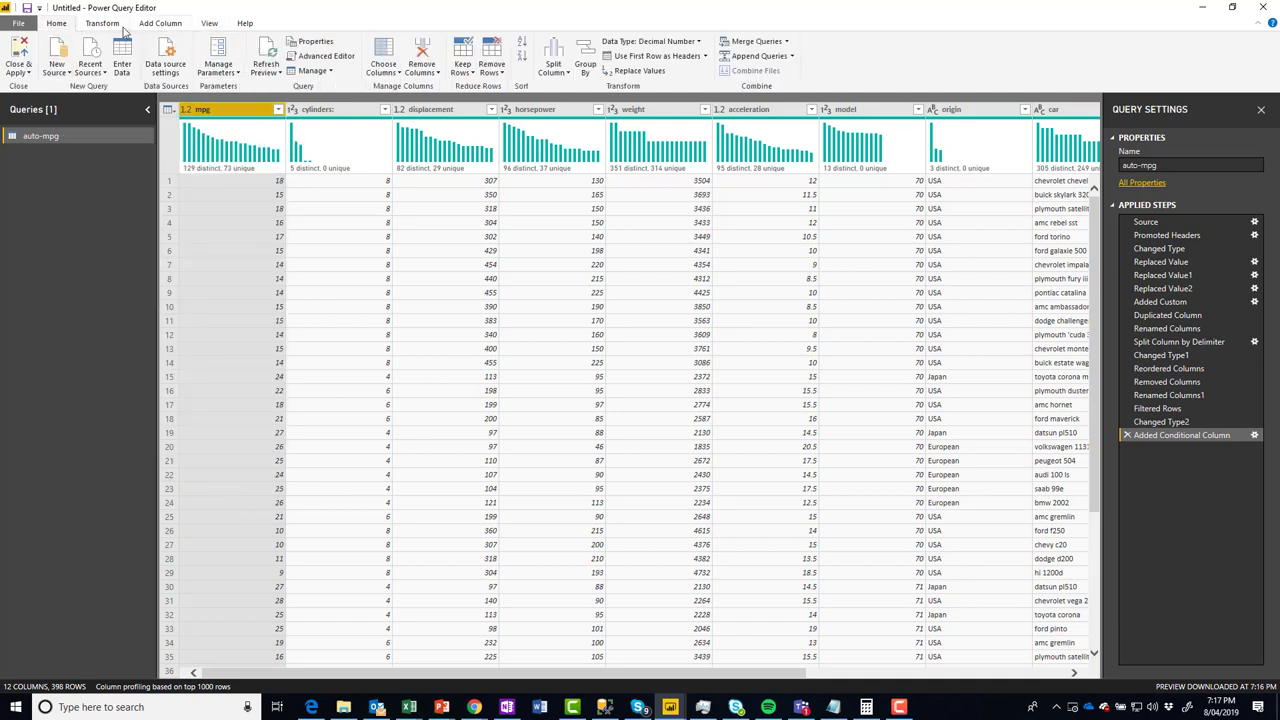
{"action": "left_click", "coordinate": [112, 24]}
{"action": "left_click", "coordinate": [162, 24]}
{"action": "left_click", "coordinate": [183, 42]}
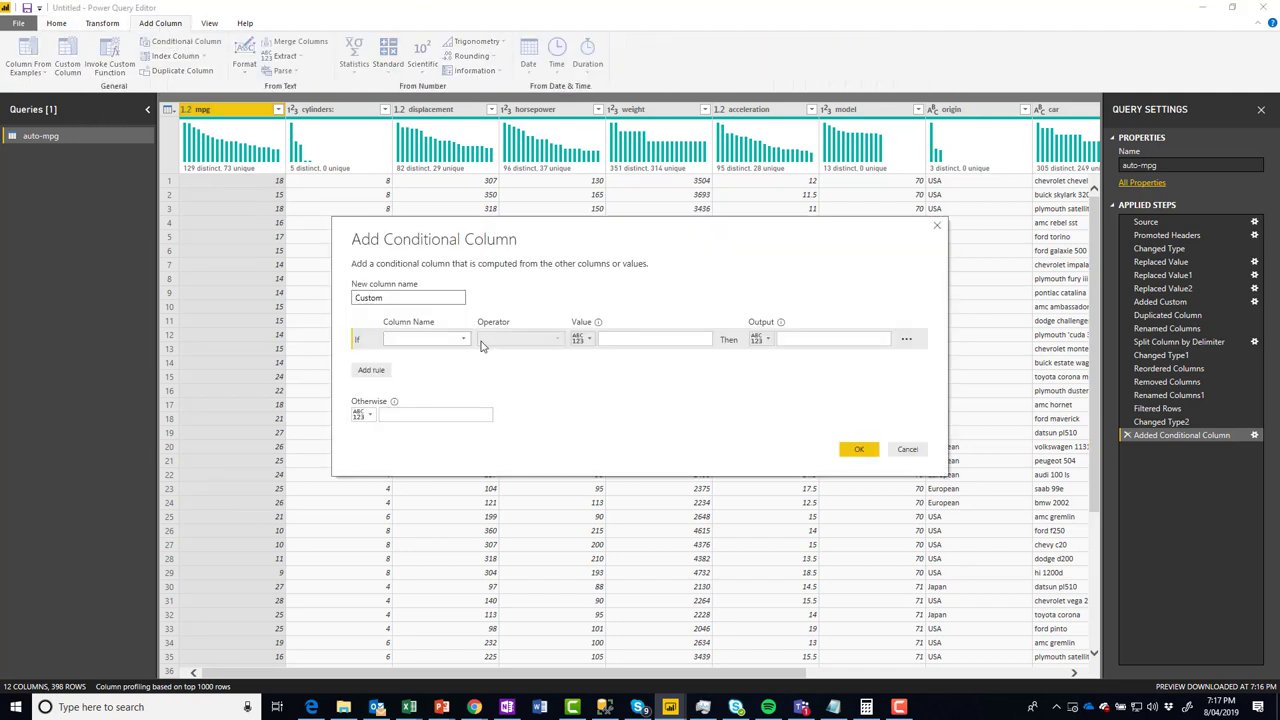
{"action": "left_click", "coordinate": [463, 340]}
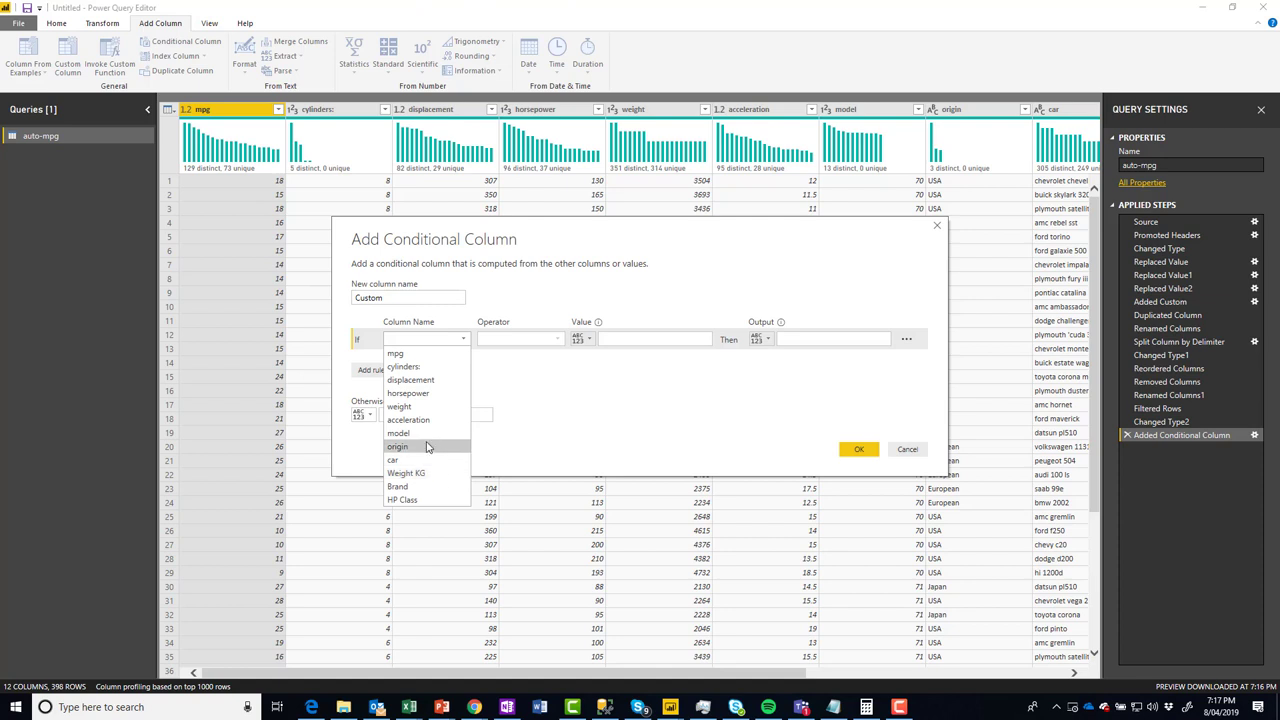
{"action": "left_click", "coordinate": [398, 353]}
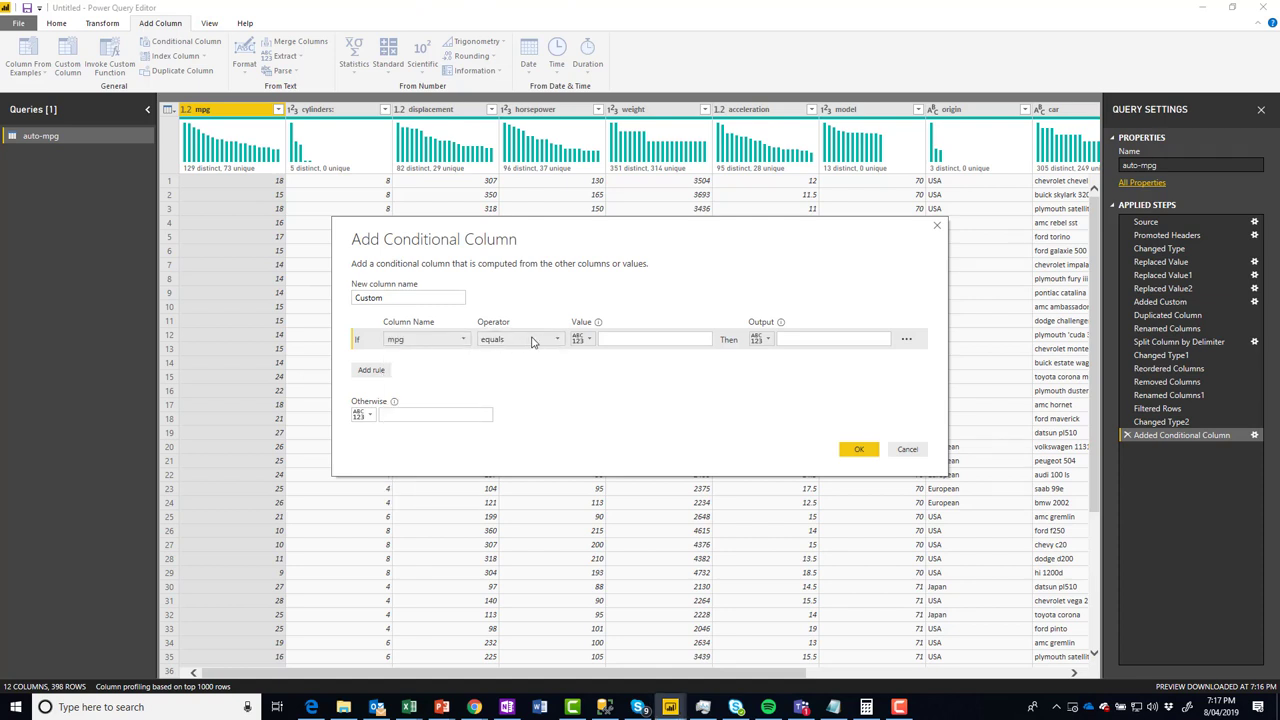
{"action": "left_click", "coordinate": [520, 339]}
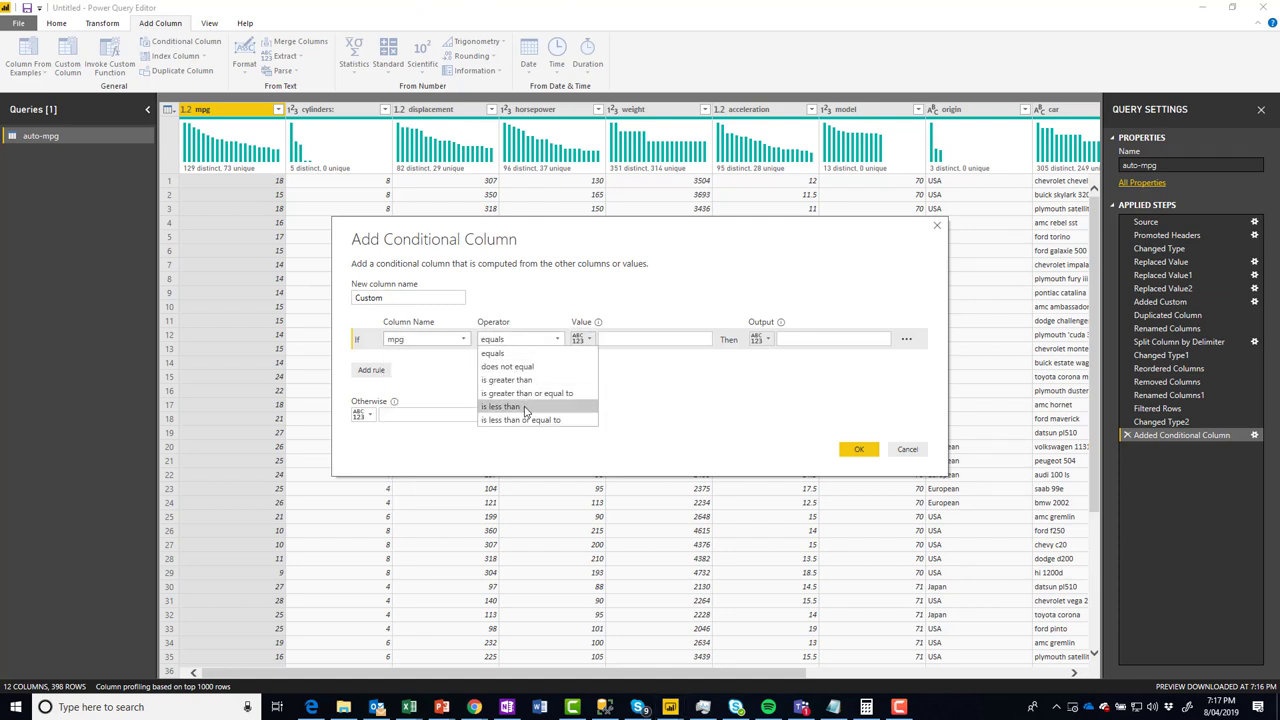
{"action": "left_click", "coordinate": [528, 407]}
{"action": "left_click", "coordinate": [662, 341]}
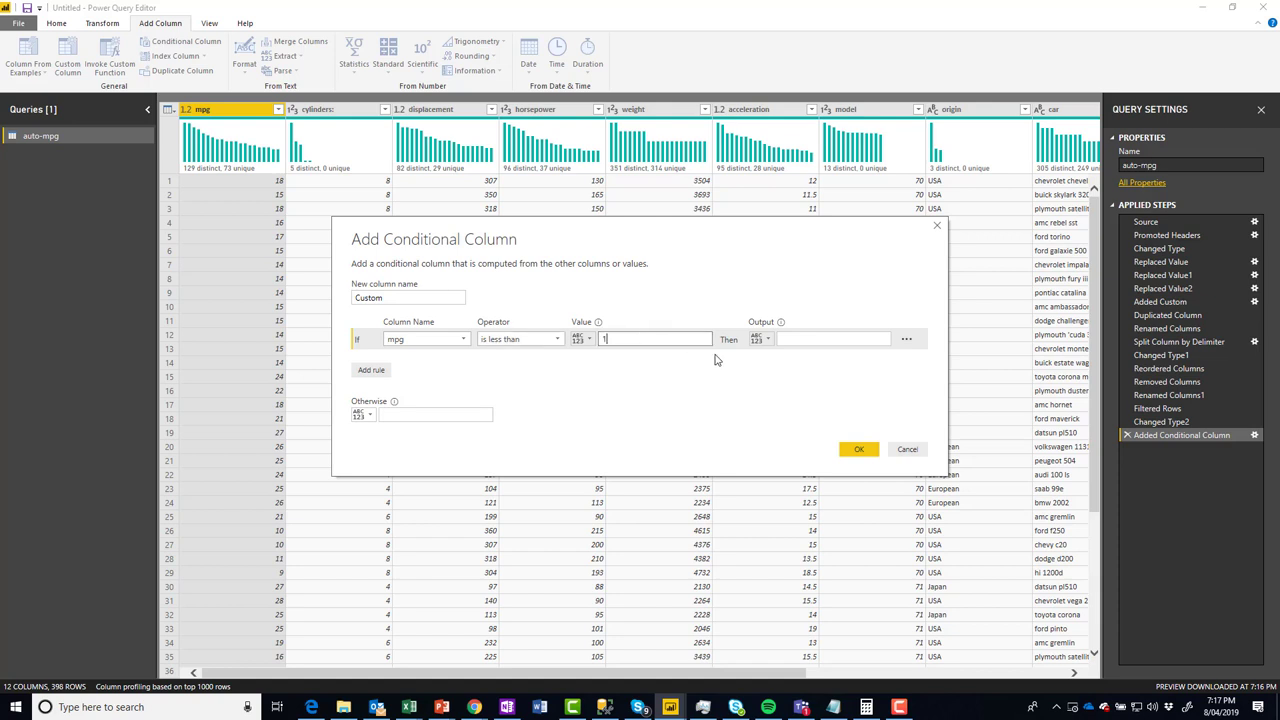
{"action": "left_click", "coordinate": [822, 338]}
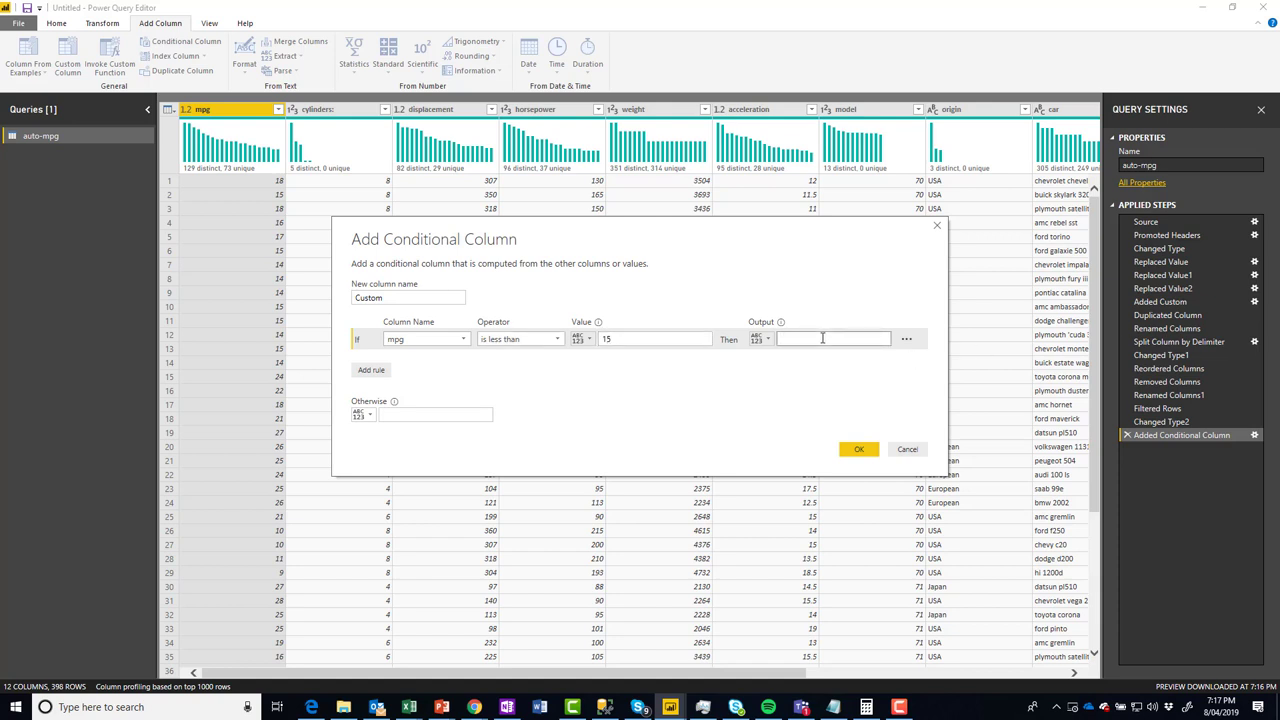
- Add a second rule that outputs Medium when mpg is less than 30
{"action": "left_click", "coordinate": [371, 369]}
{"action": "left_click", "coordinate": [457, 361]}
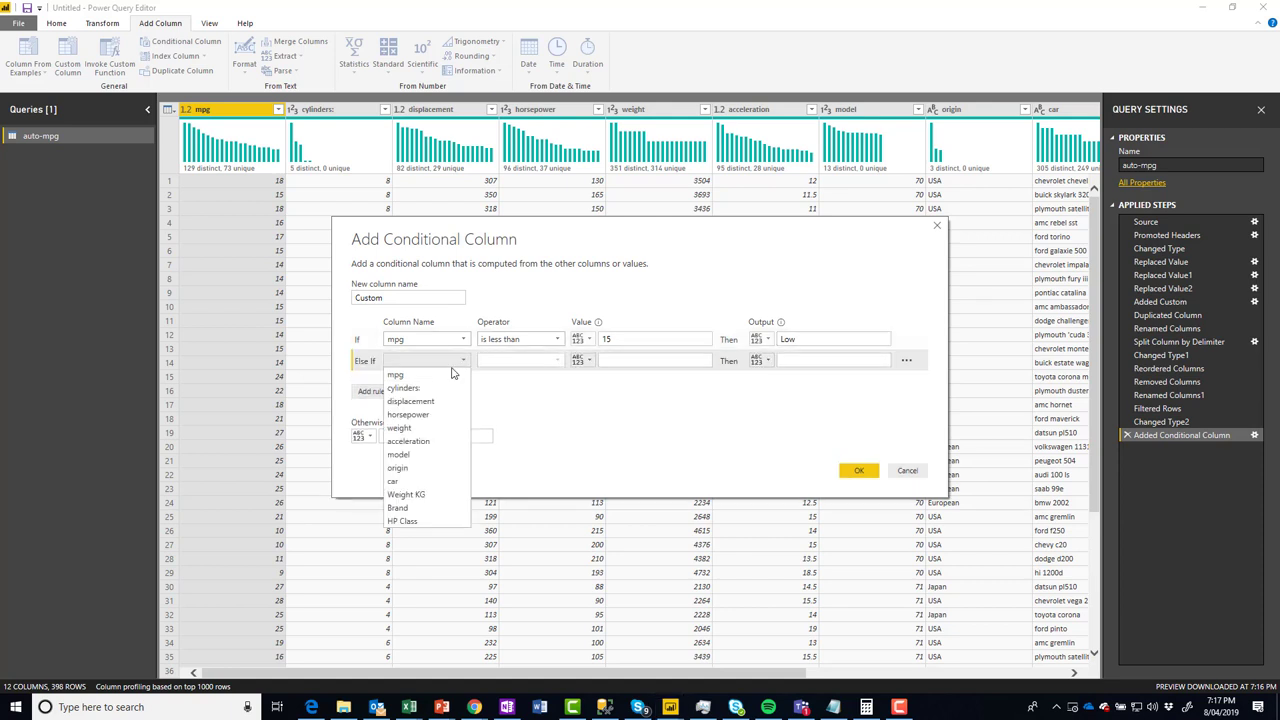
{"action": "left_click", "coordinate": [396, 374]}
{"action": "left_click", "coordinate": [557, 361]}
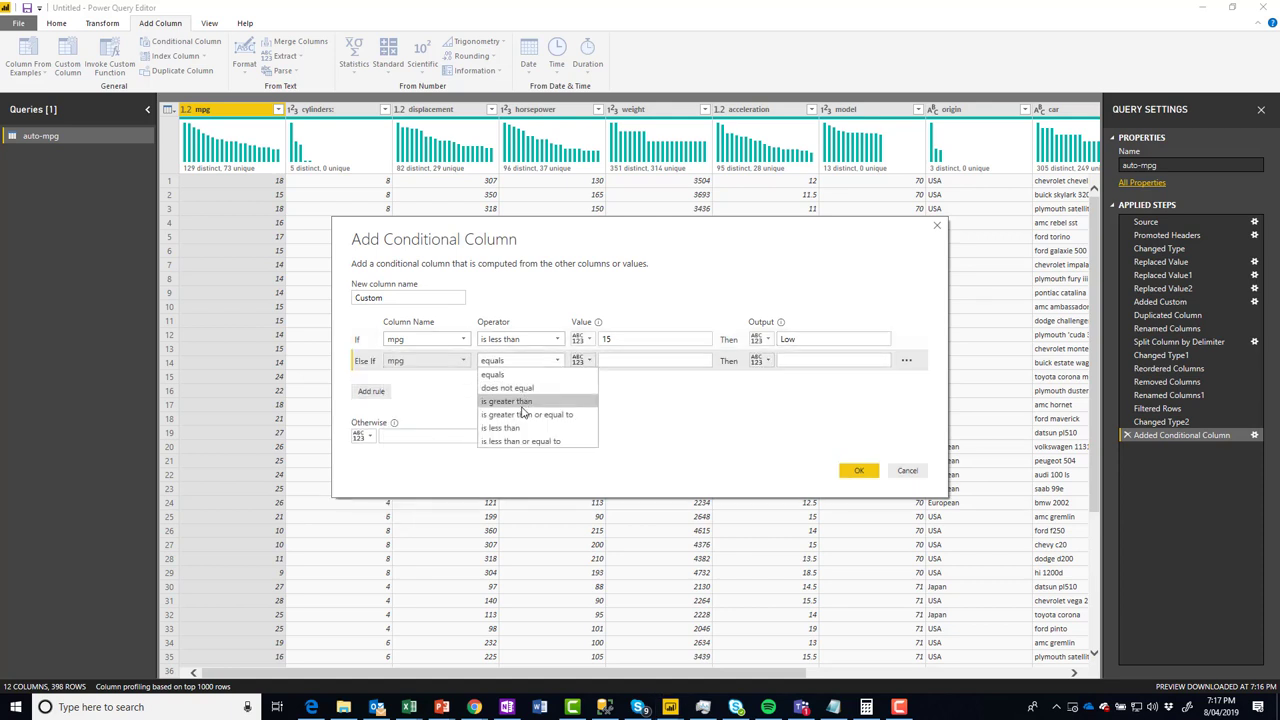
{"action": "left_click", "coordinate": [502, 427]}
{"action": "left_click", "coordinate": [638, 358]}
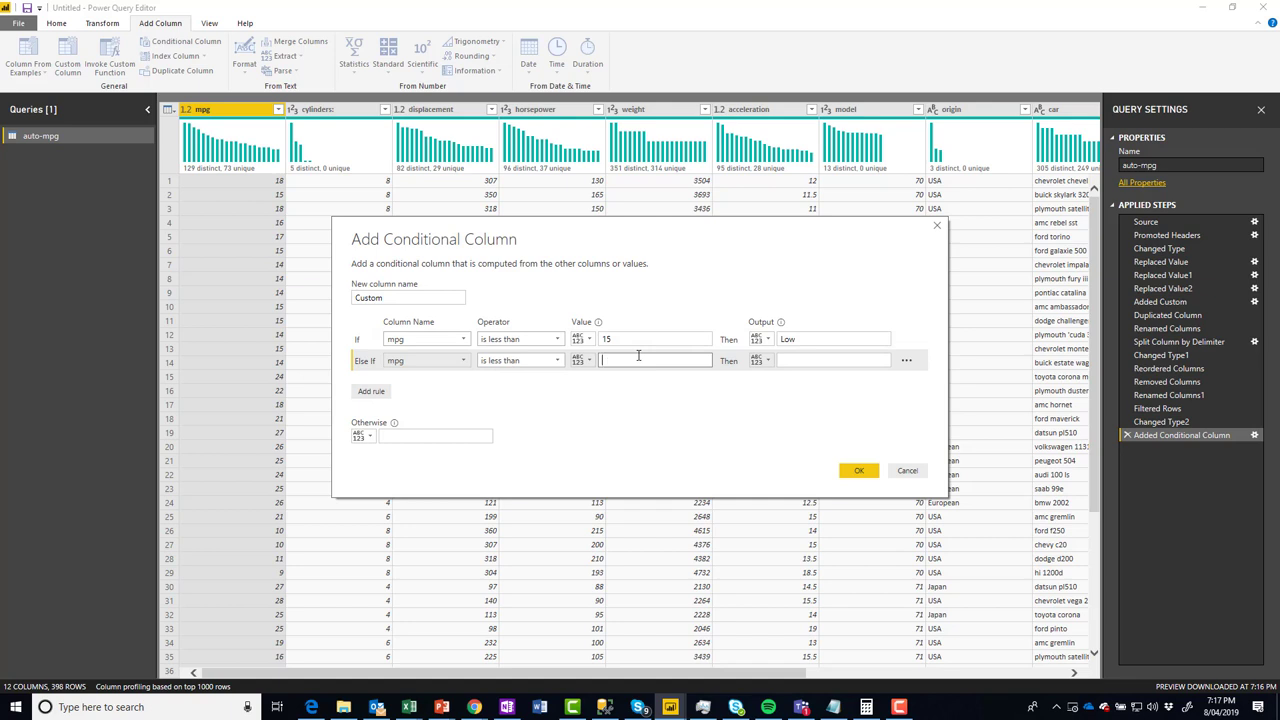
{"action": "left_click", "coordinate": [802, 361]}
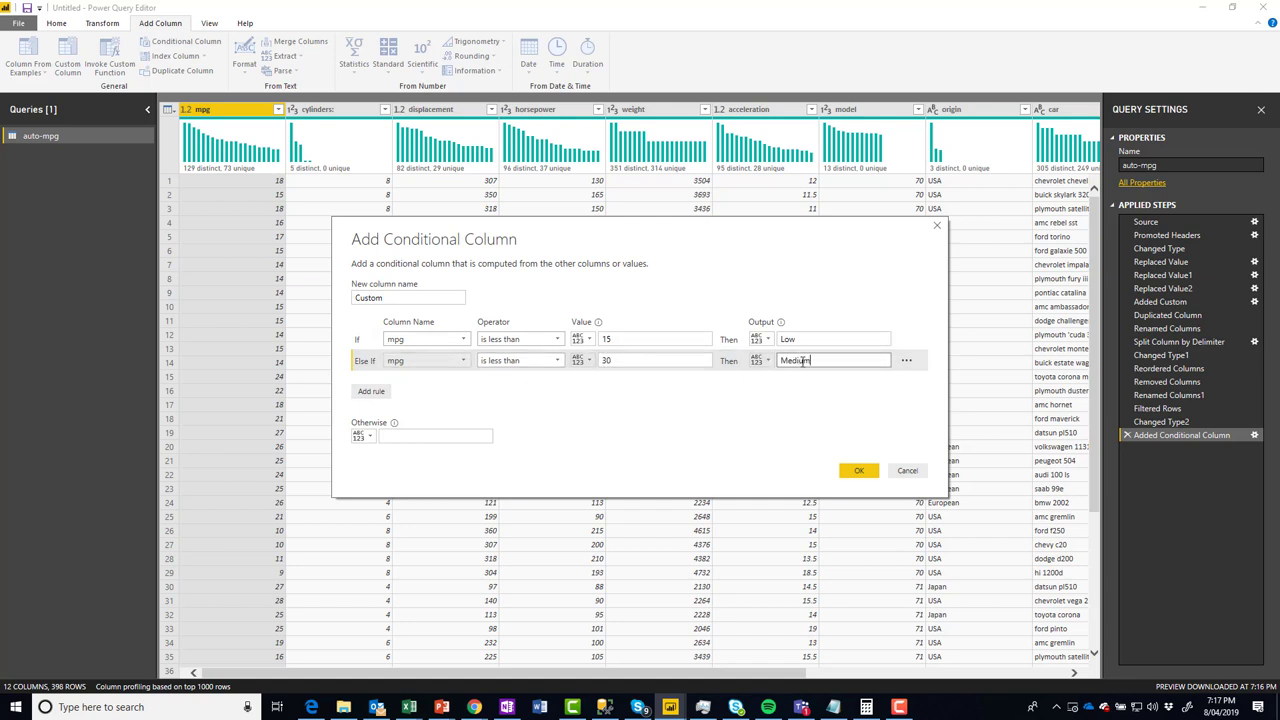
- Add a third rule to the conditional column that outputs High MPG when mpg is greater than 30
{"action": "left_click", "coordinate": [371, 391]}
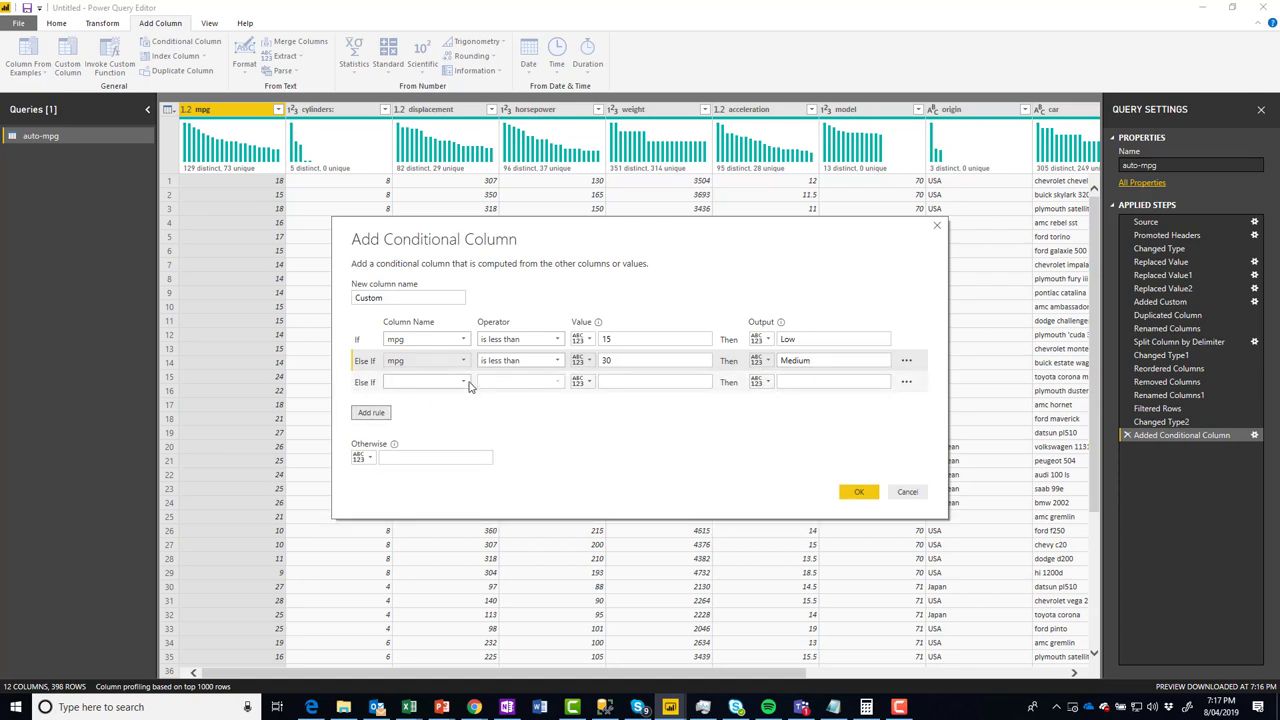
{"action": "left_click", "coordinate": [464, 383]}
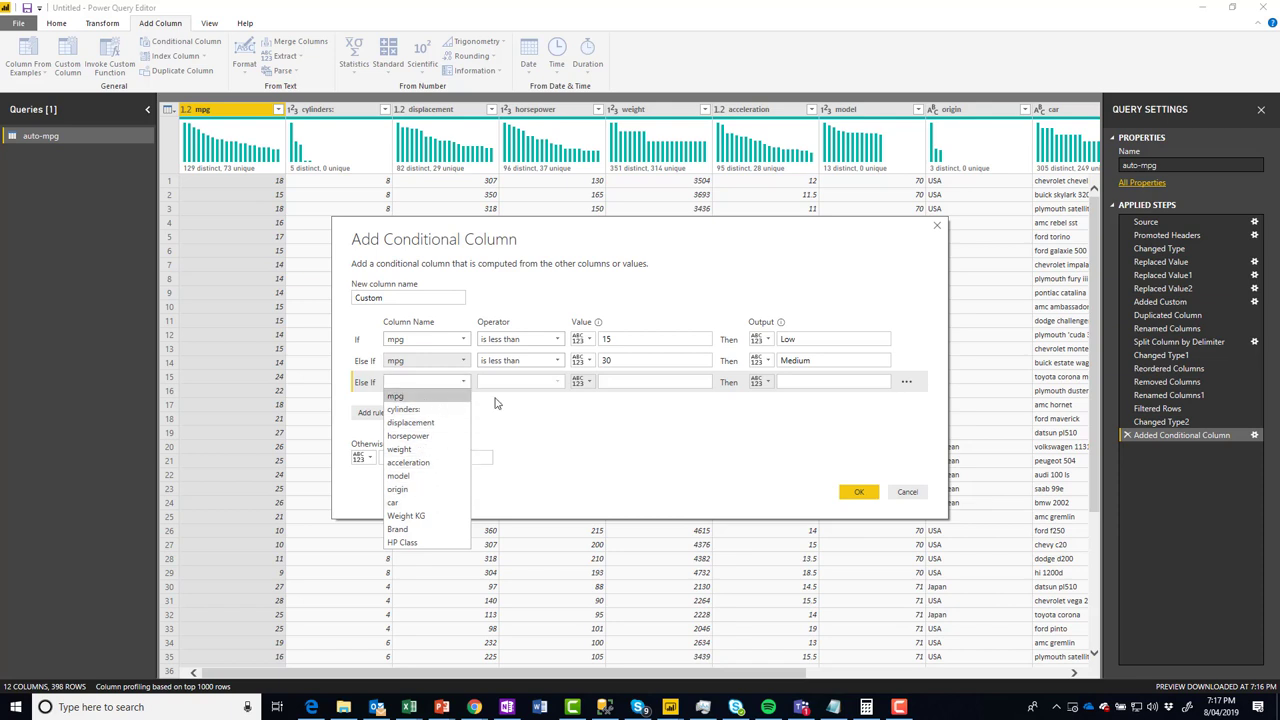
{"action": "left_click", "coordinate": [425, 396]}
{"action": "left_click", "coordinate": [550, 382]}
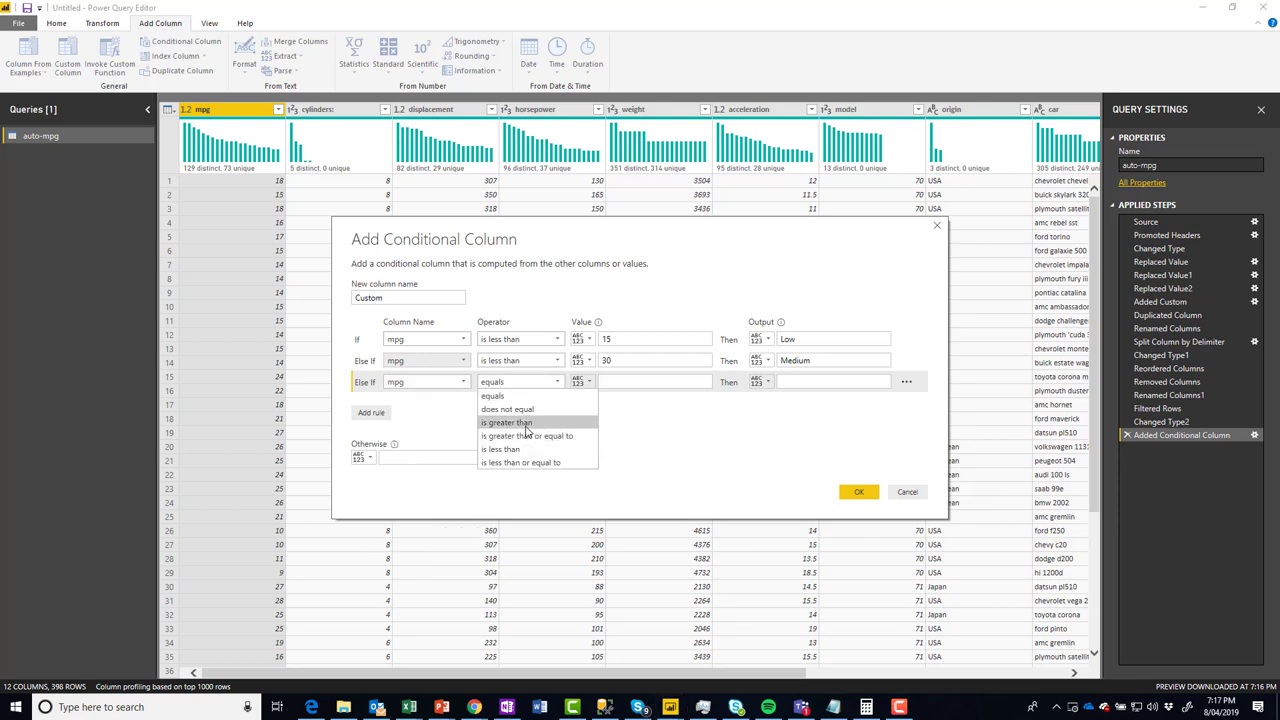
{"action": "left_click", "coordinate": [520, 423]}
{"action": "left_click", "coordinate": [641, 377]}
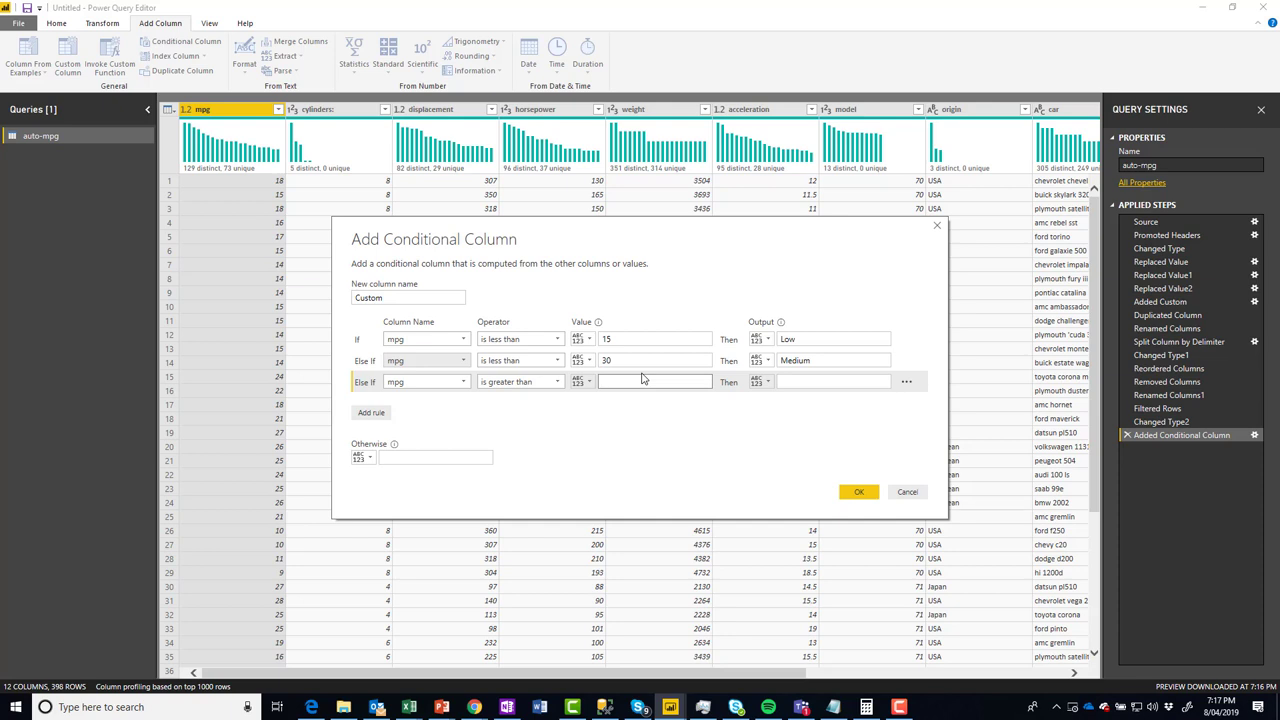
{"action": "key", "text": "Tab"}
{"action": "key", "text": "Tab"}
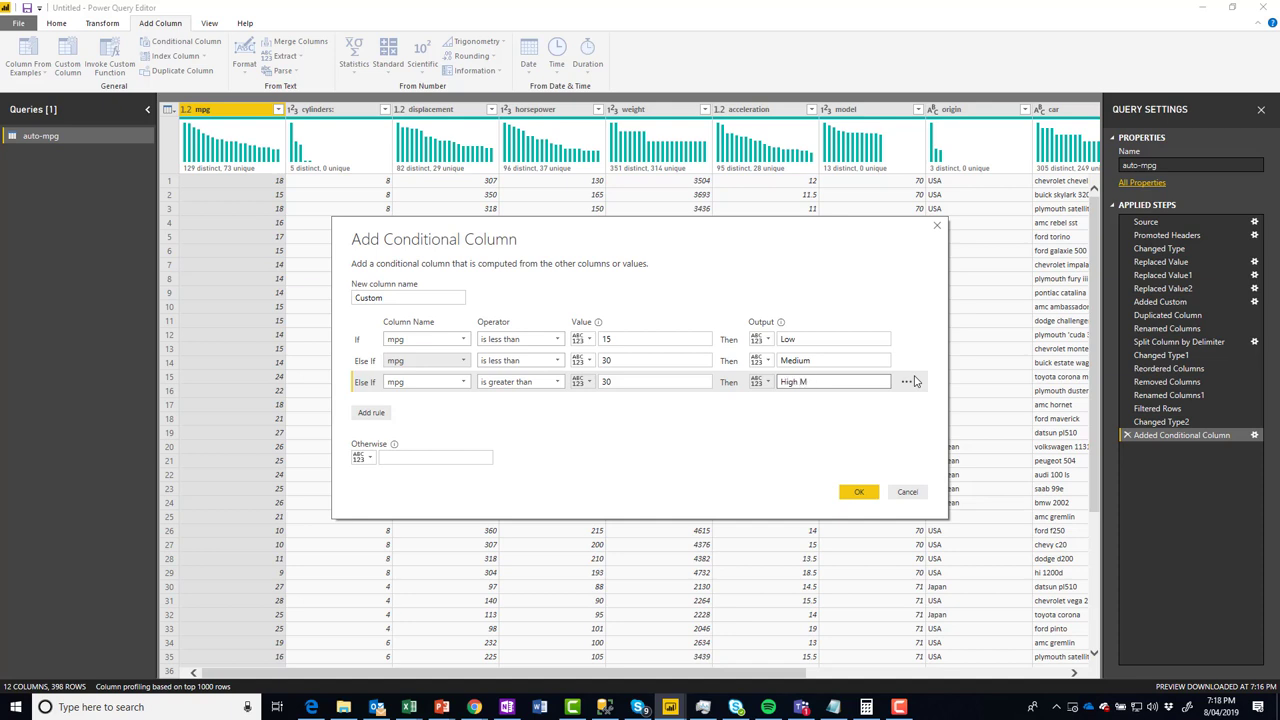
- Change the other two rules' outputs to Medium MPG and Low MPG and create the conditional column
{"action": "left_click", "coordinate": [853, 360]}
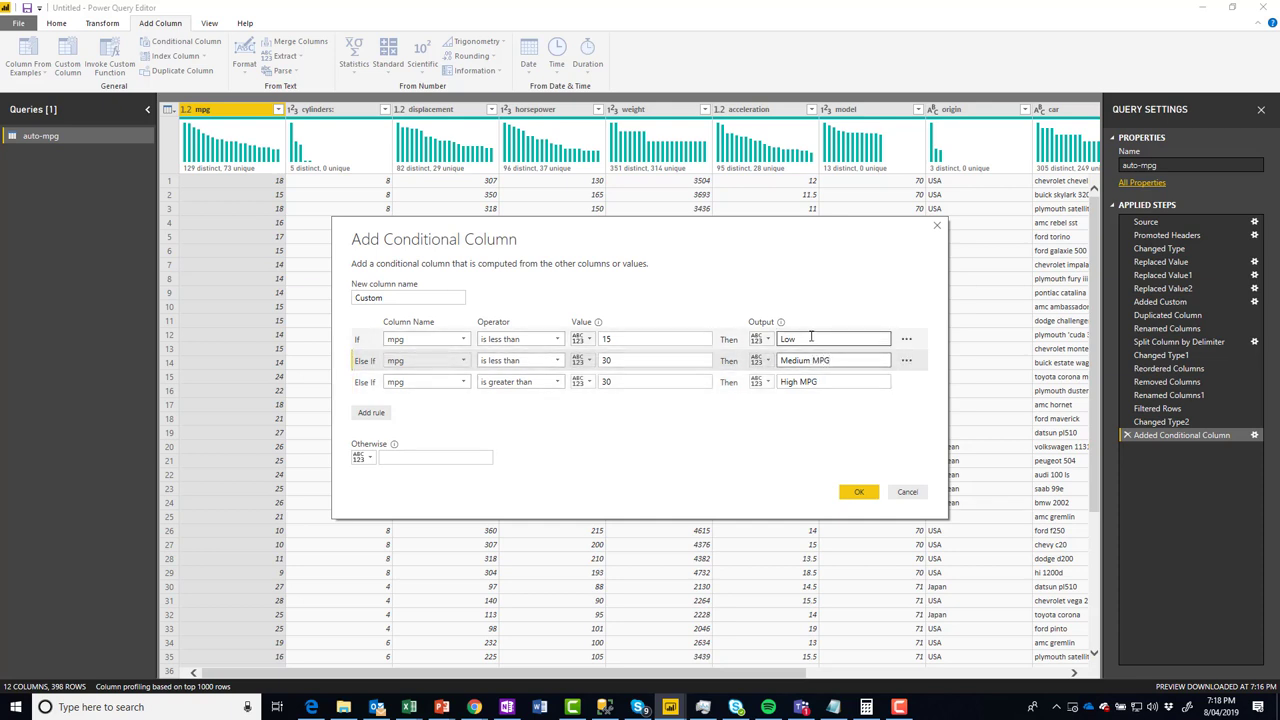
{"action": "left_click", "coordinate": [810, 338]}
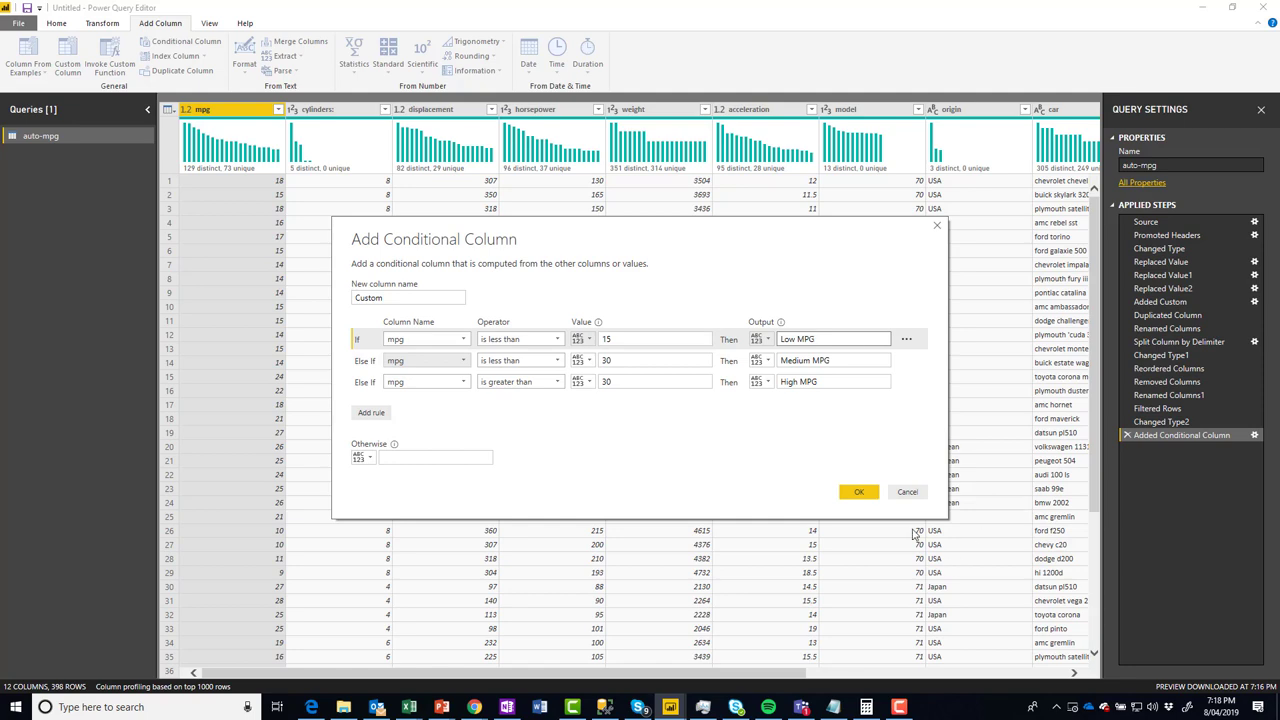
{"action": "left_click", "coordinate": [858, 491]}
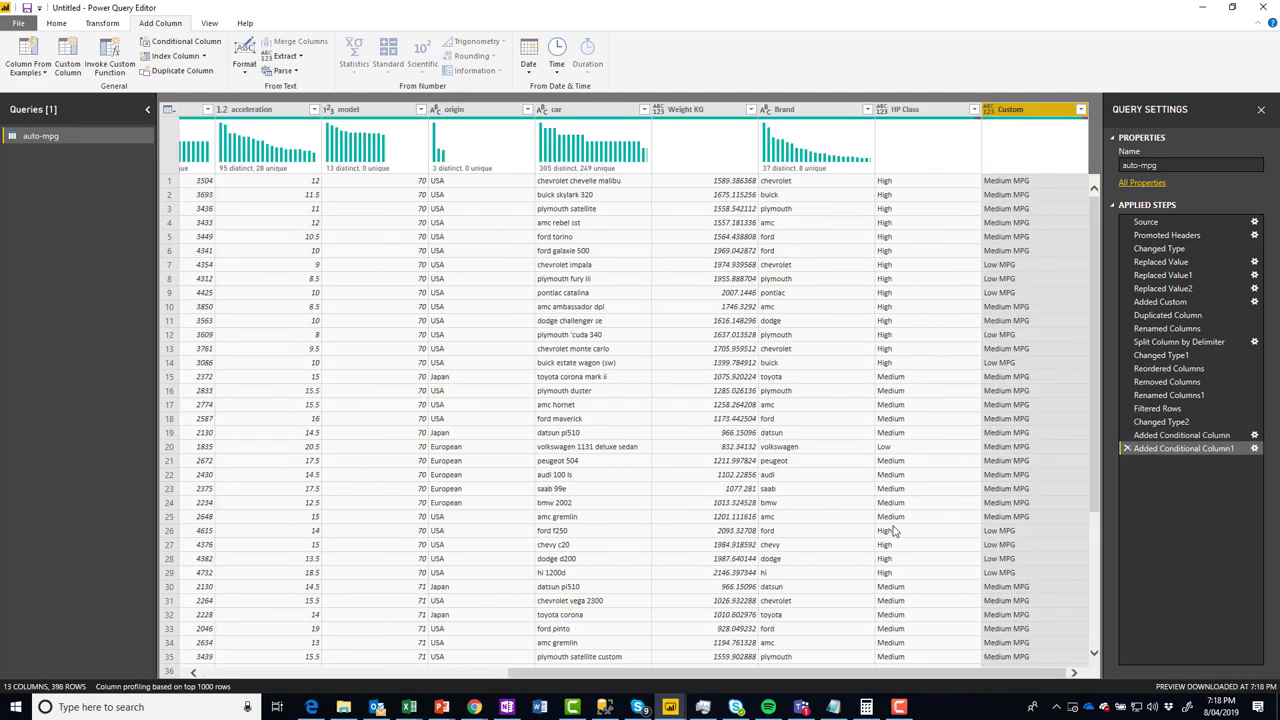
- Apply the query changes and switch to the report in Power BI Desktop
{"action": "left_click", "coordinate": [33, 24]}
{"action": "left_click", "coordinate": [418, 243]}
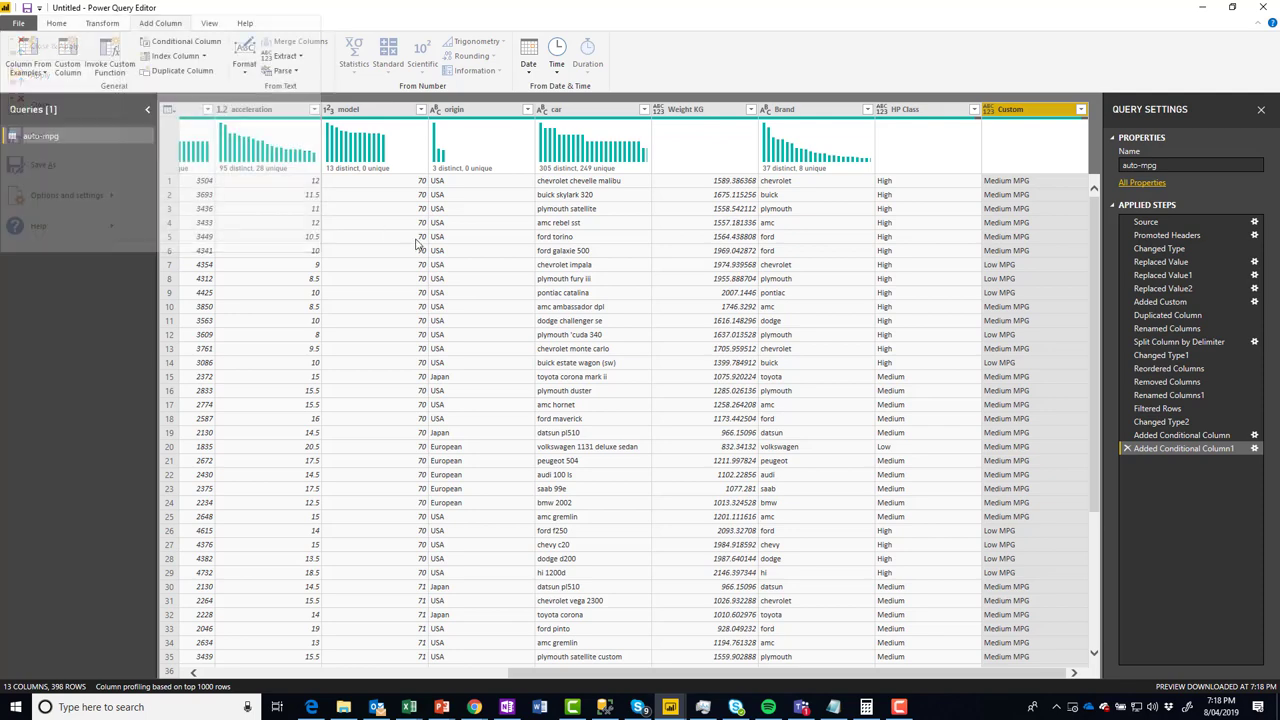
{"action": "key", "text": "alt+Tab"}
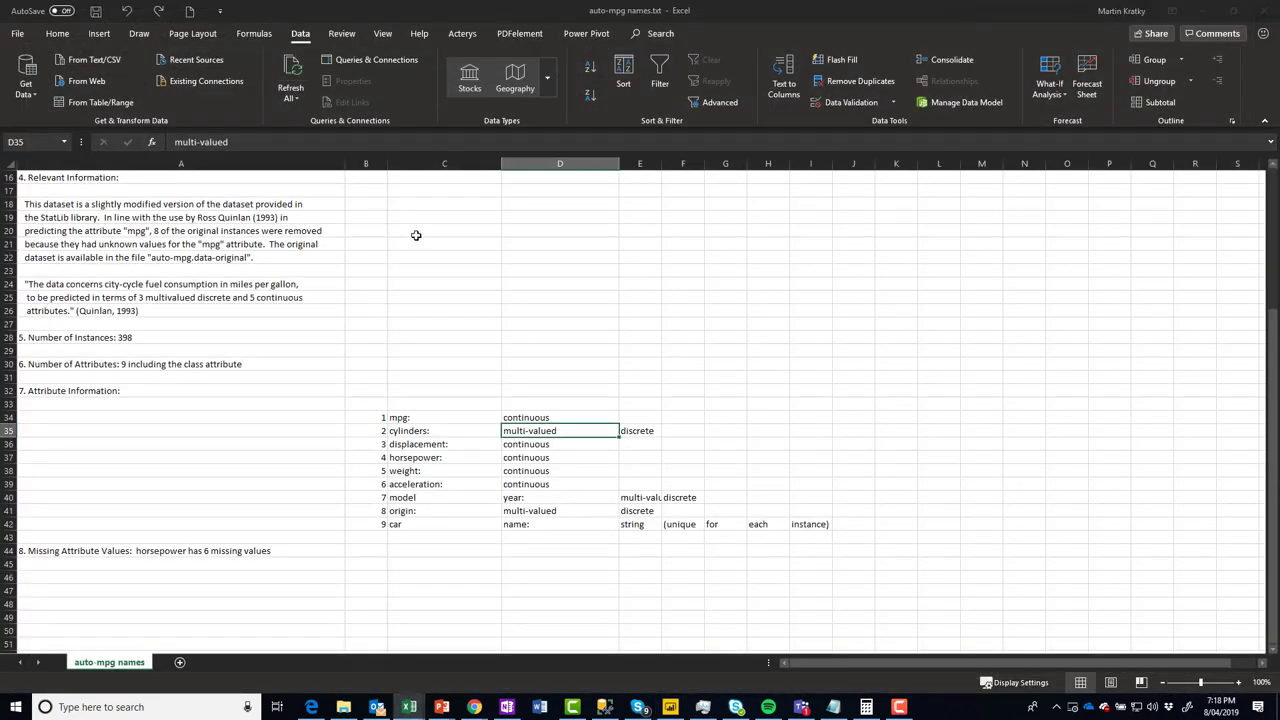
{"action": "key", "text": "alt+Tab"}
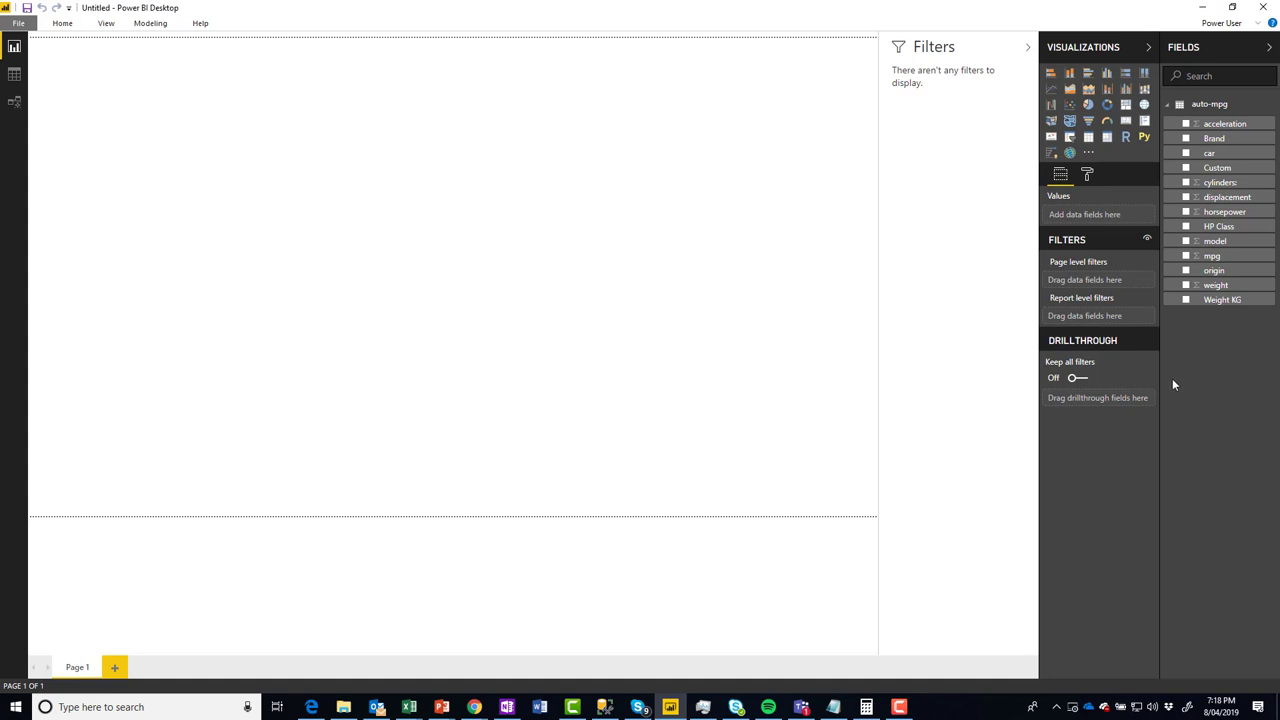
- Create a table visual with the car and mpg fields and enlarge it to nearly the full page height
{"action": "left_click_drag", "start_coordinate": [1209, 153], "coordinate": [200, 206]}
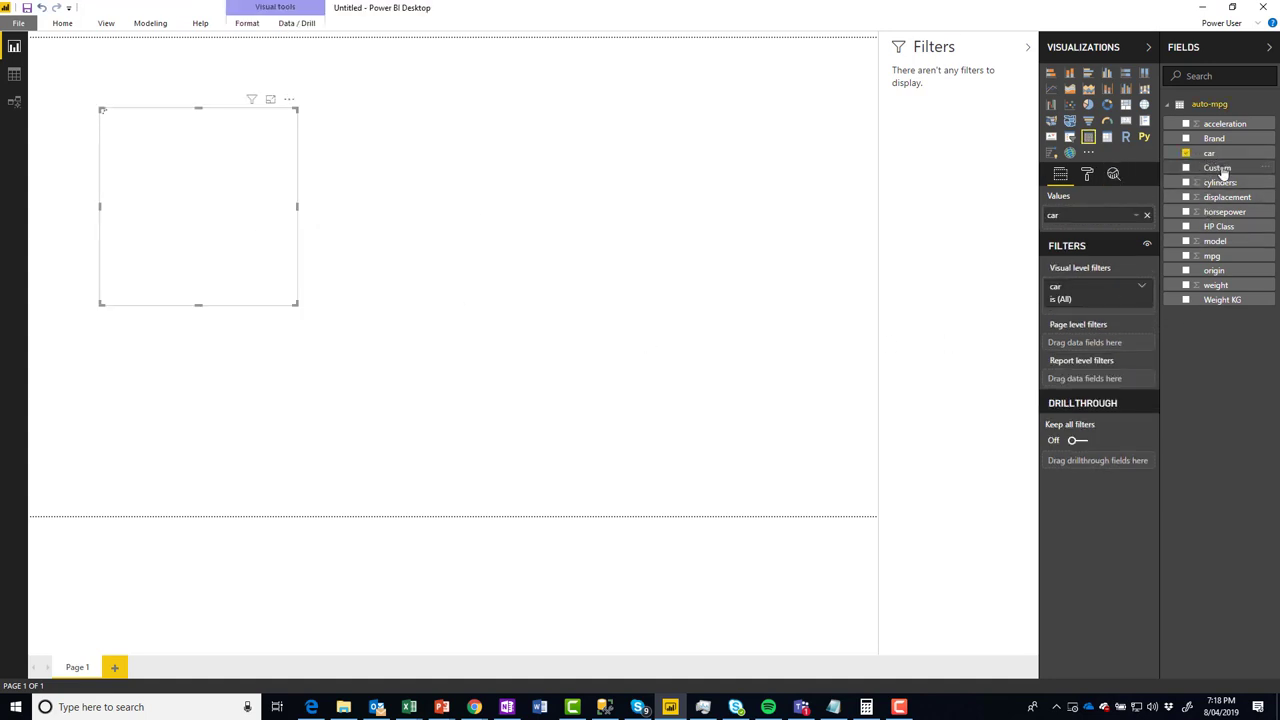
{"action": "left_click_drag", "start_coordinate": [1211, 256], "coordinate": [273, 240]}
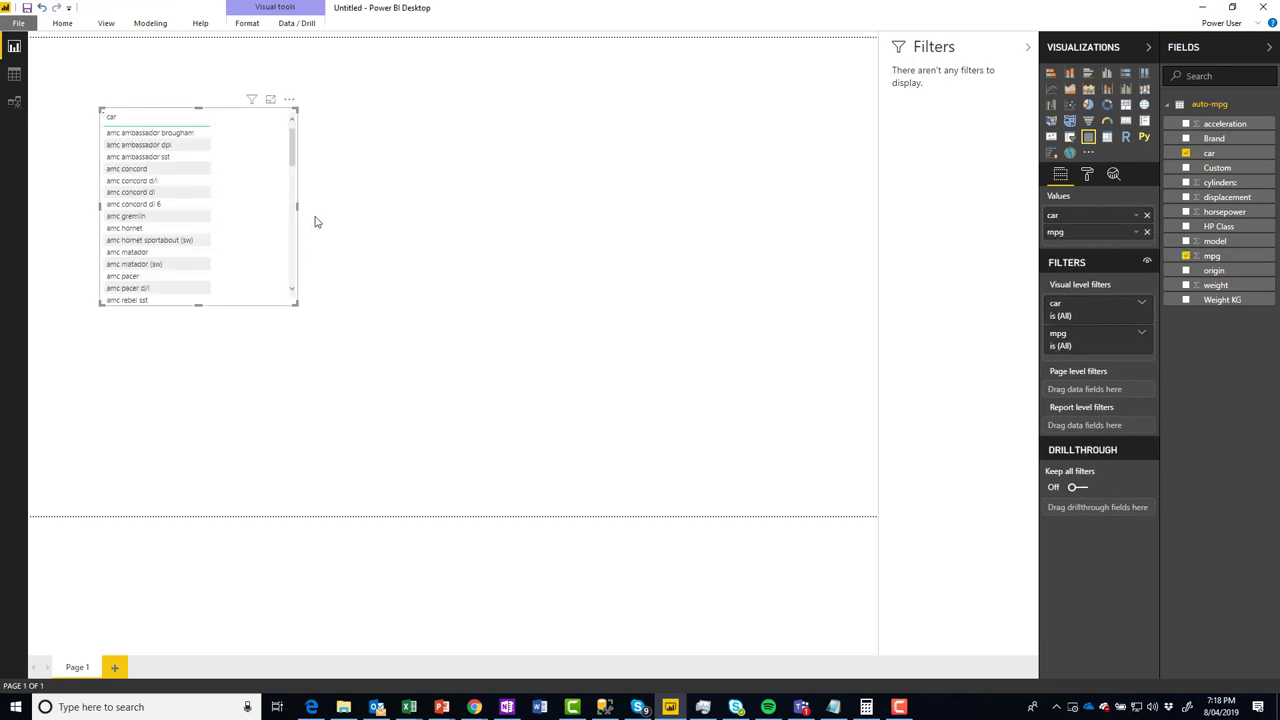
{"action": "left_click", "coordinate": [257, 310]}
{"action": "left_click", "coordinate": [265, 305]}
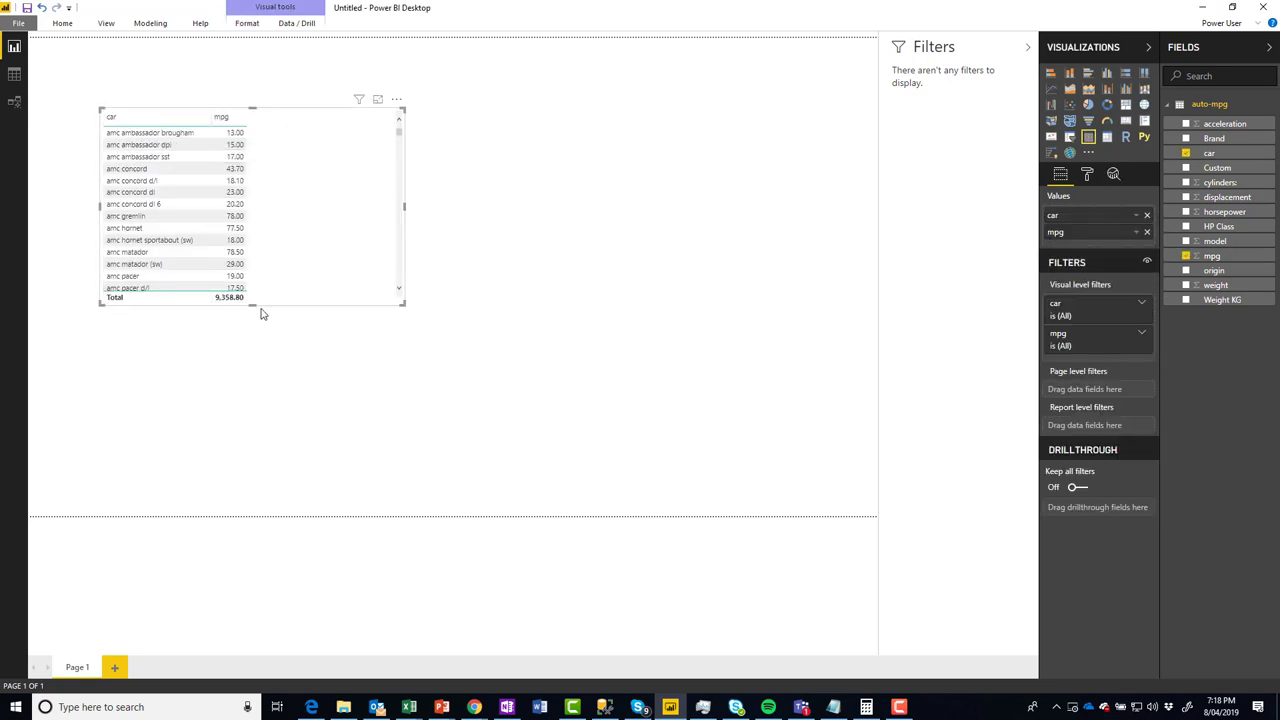
{"action": "left_click_drag", "start_coordinate": [254, 304], "coordinate": [262, 494]}
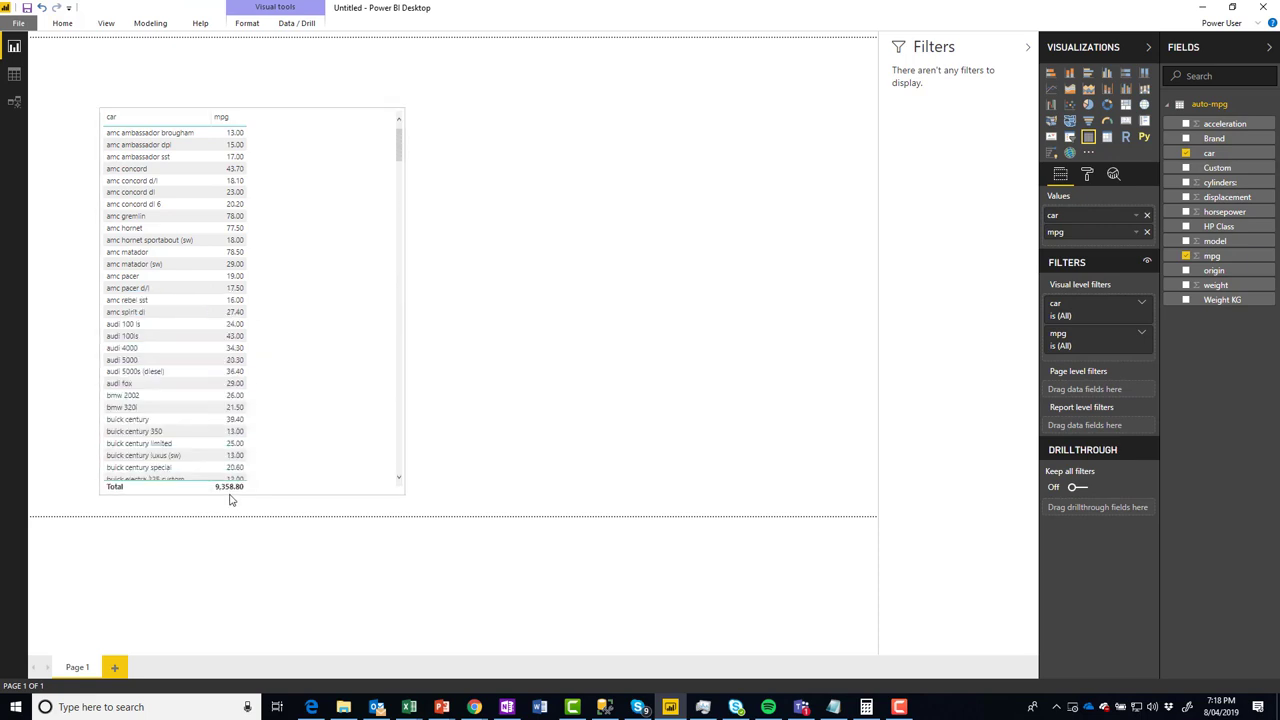
- Sort the table by mpg in descending order and look through the cars' values
{"action": "left_click", "coordinate": [265, 105]}
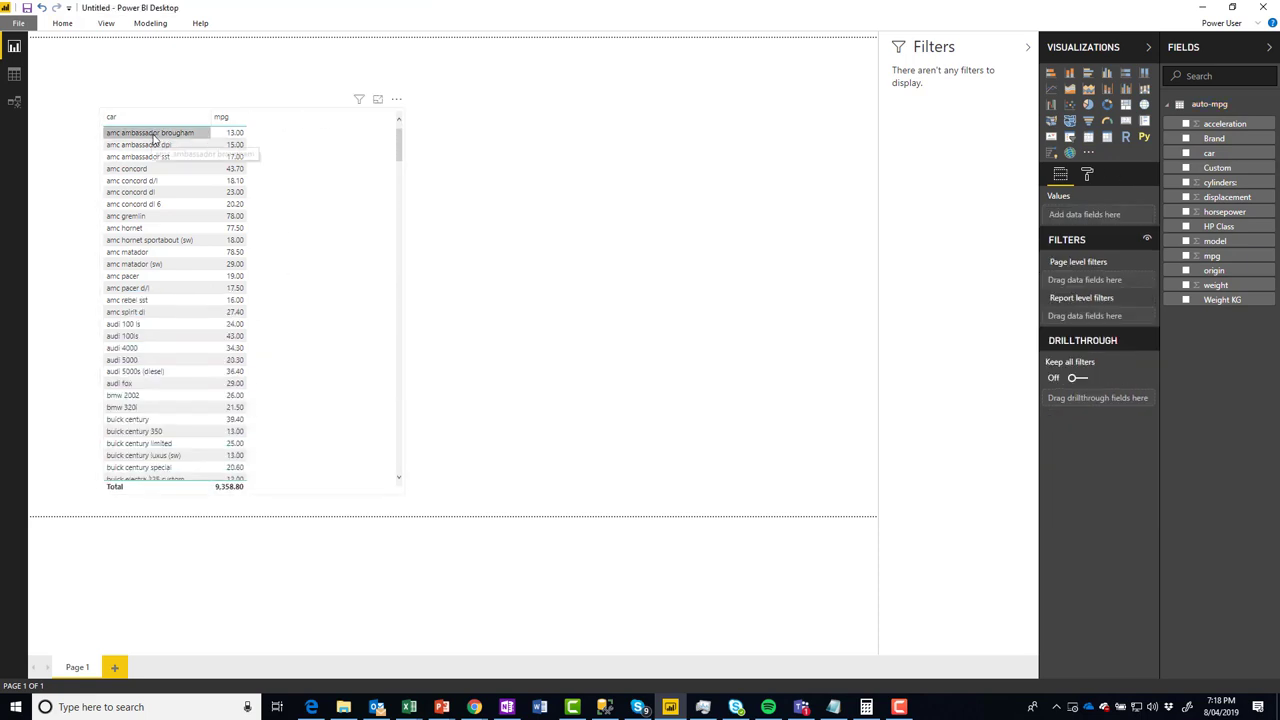
{"action": "left_click", "coordinate": [237, 120]}
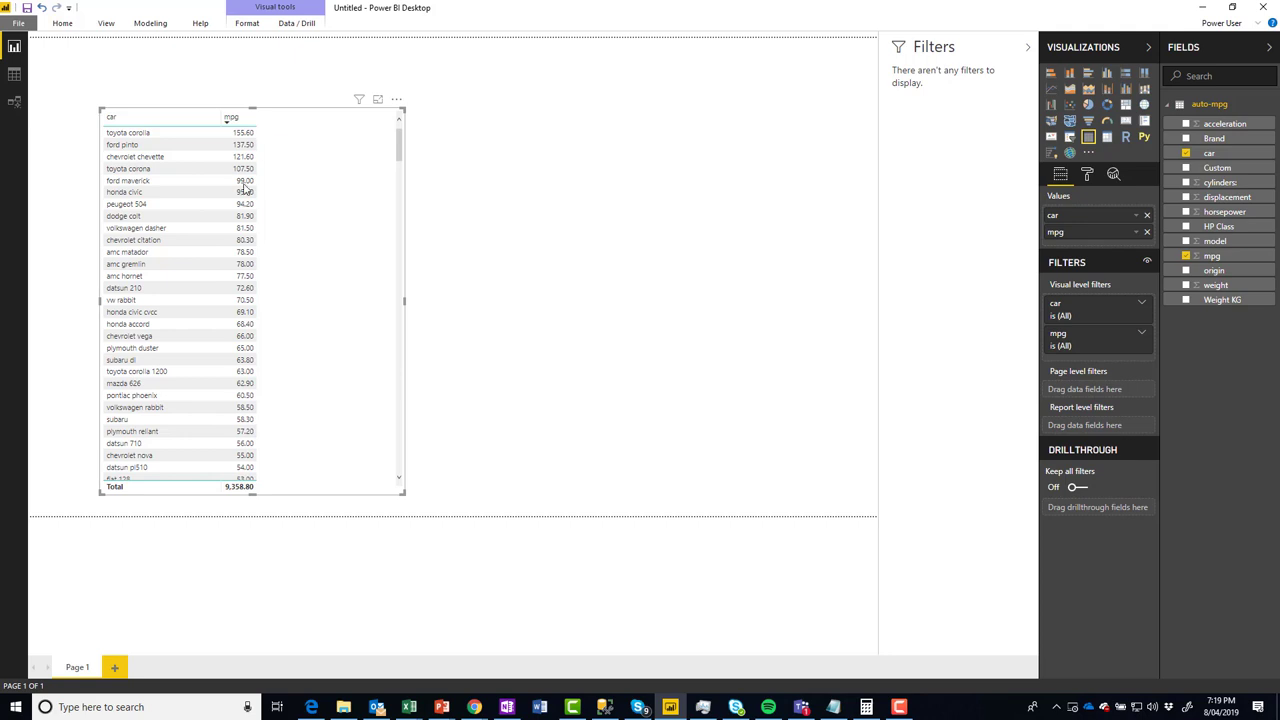
{"action": "scroll", "coordinate": [242, 308], "scroll_direction": "down", "scroll_amount": 9}
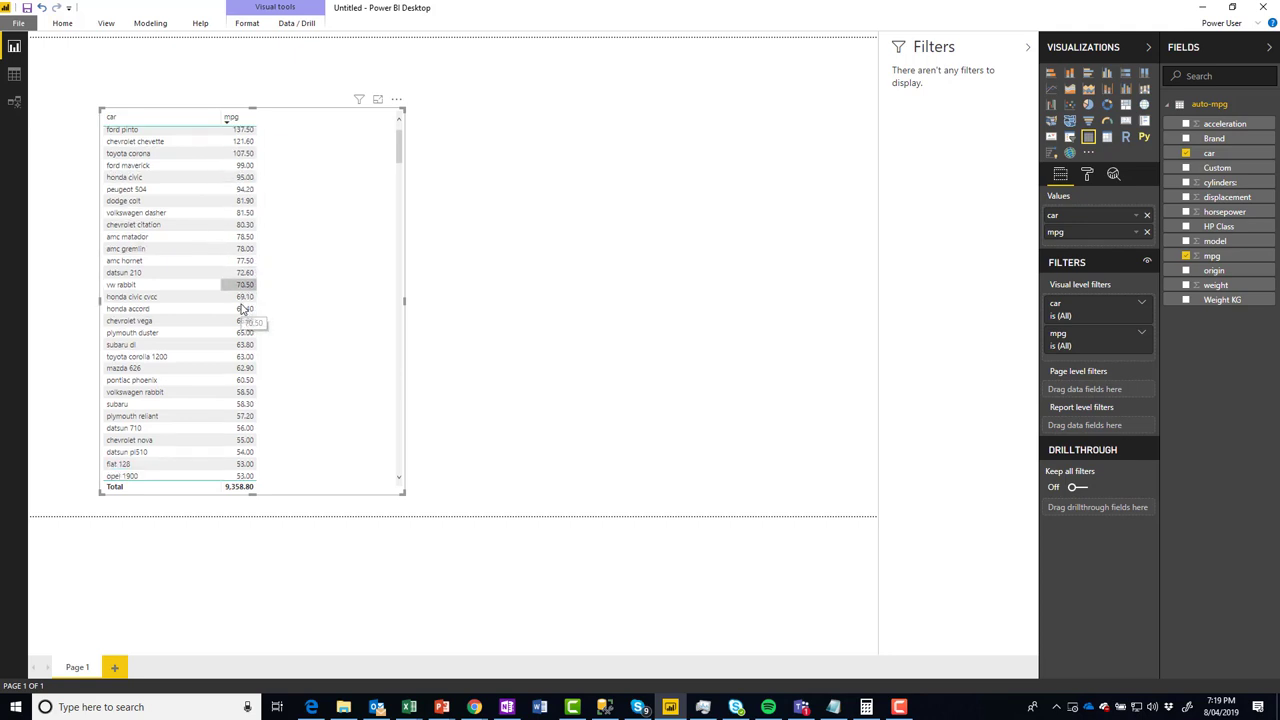
{"action": "scroll", "coordinate": [242, 308], "scroll_direction": "down", "scroll_amount": 20}
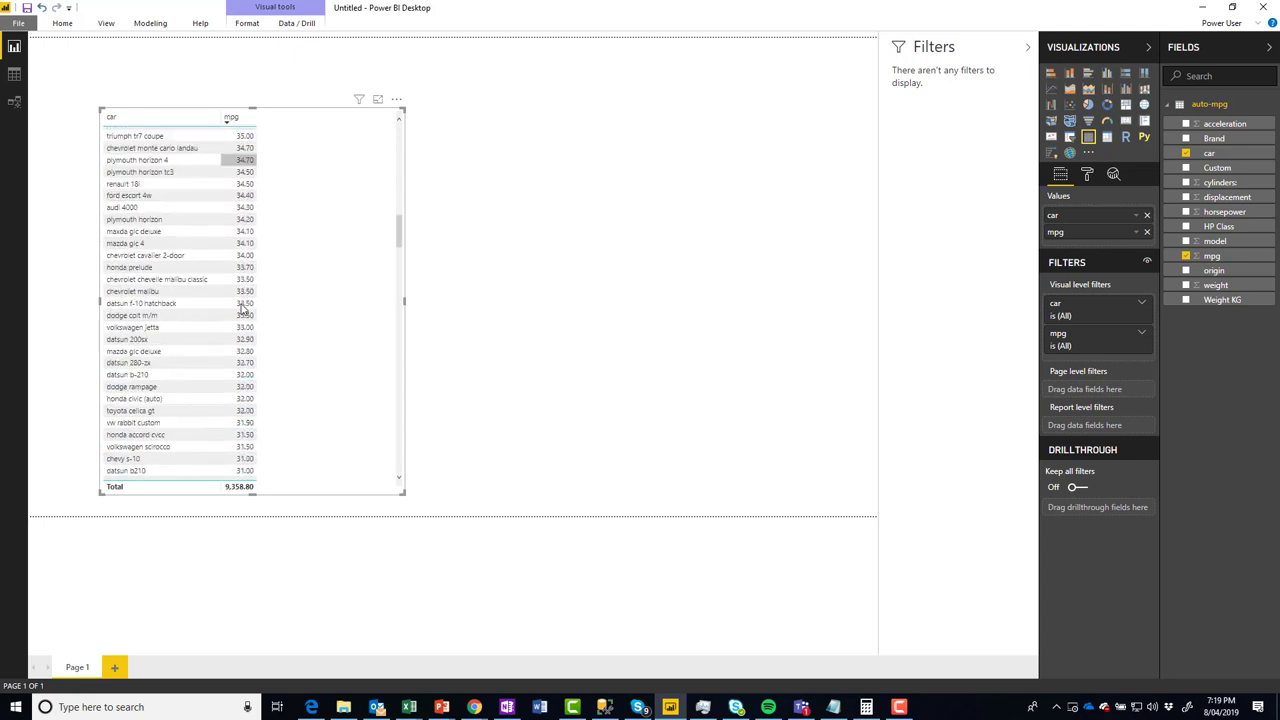
{"action": "scroll", "coordinate": [242, 308], "scroll_direction": "down", "scroll_amount": 5}
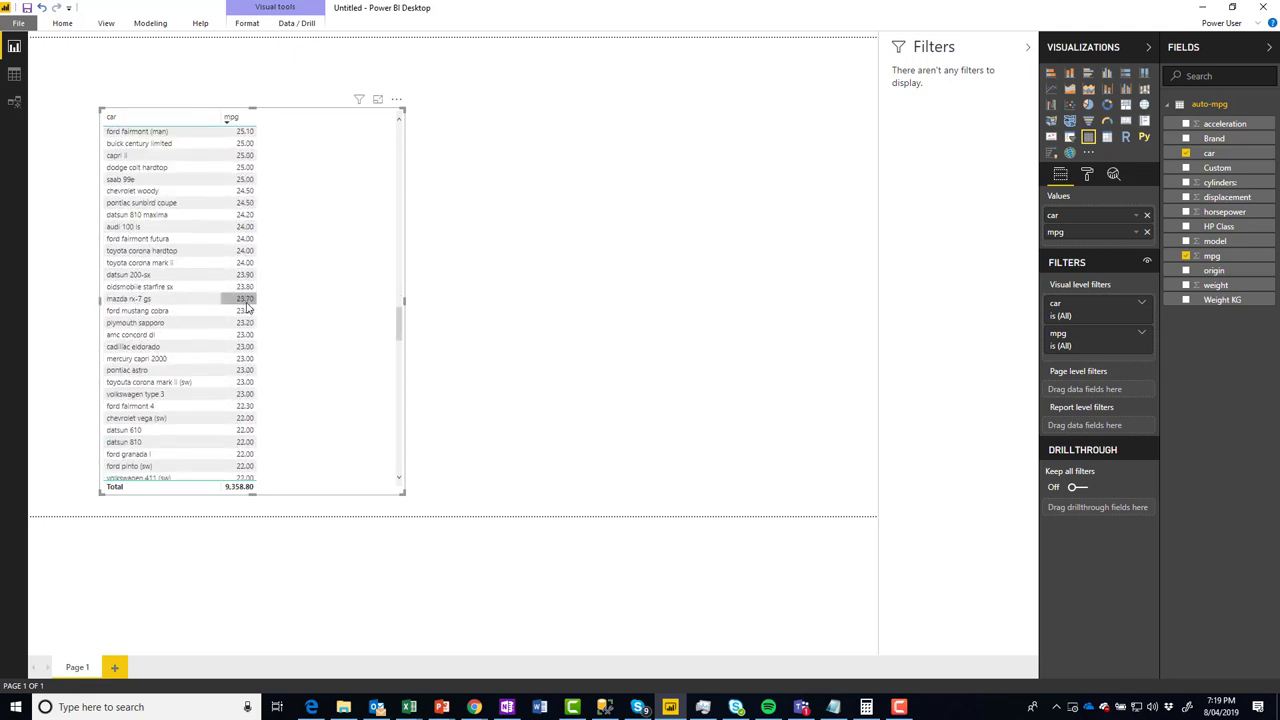
- Switch to the Power Query Editor and rename the Custom column as MPG Class
{"action": "key", "text": "alt+Tab"}
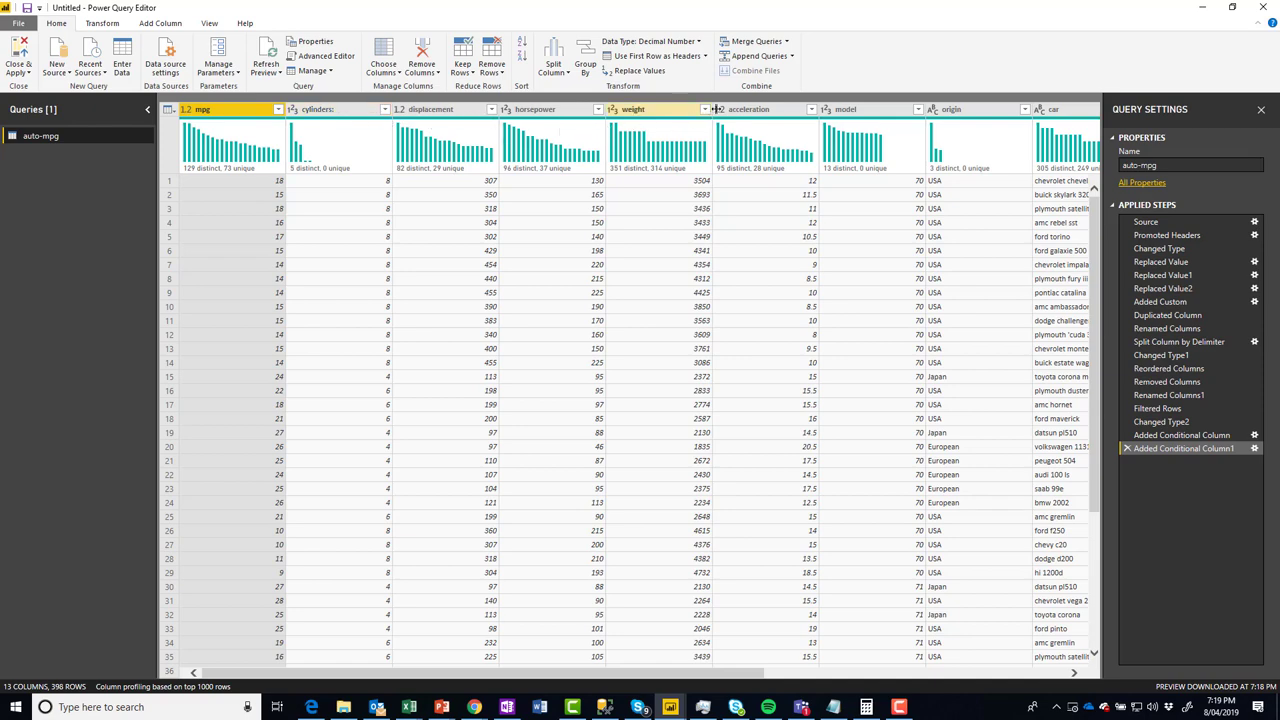
{"action": "left_click_drag", "start_coordinate": [700, 673], "coordinate": [1055, 670]}
{"action": "left_click", "coordinate": [1033, 110]}
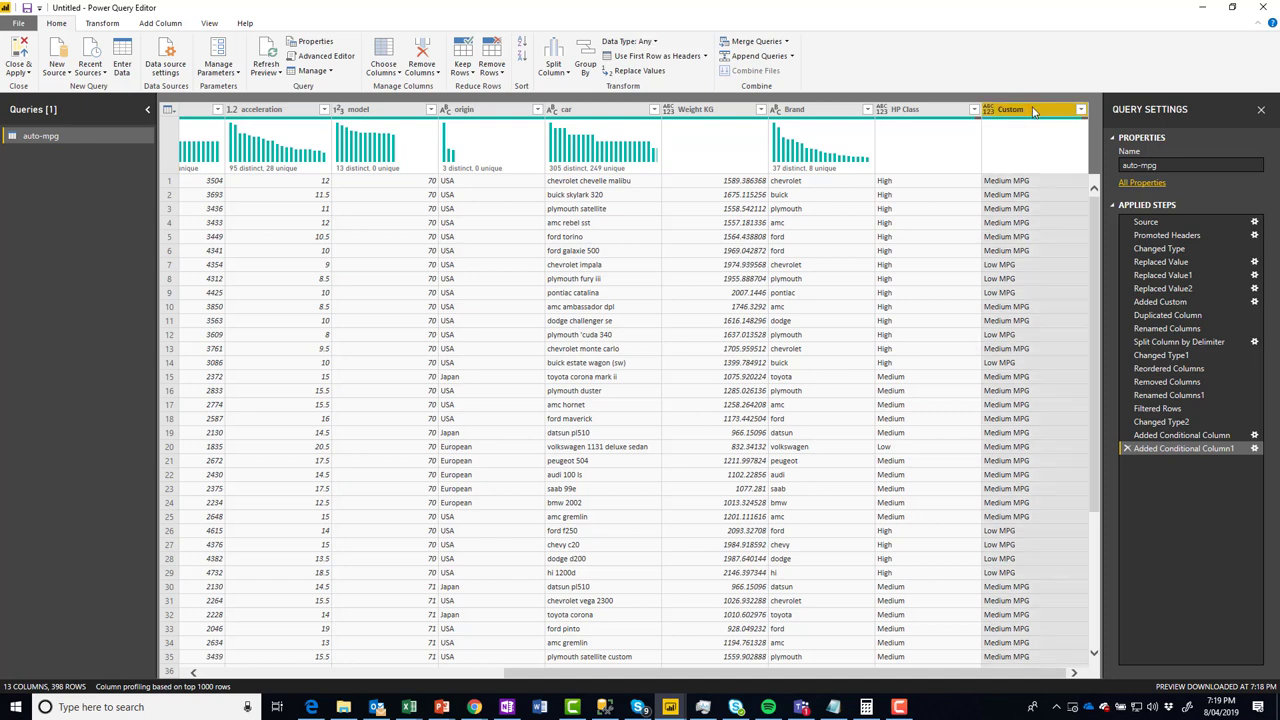
{"action": "double_click", "coordinate": [1030, 110]}
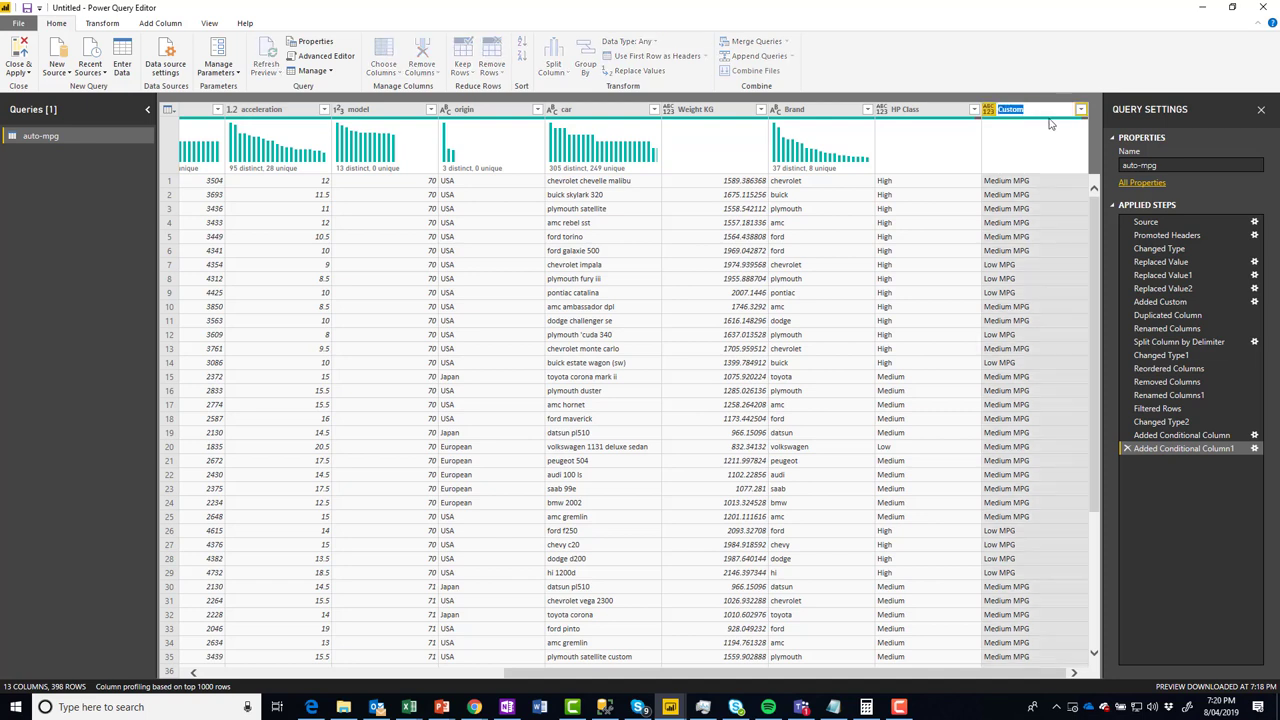
{"action": "type", "text": "M"}
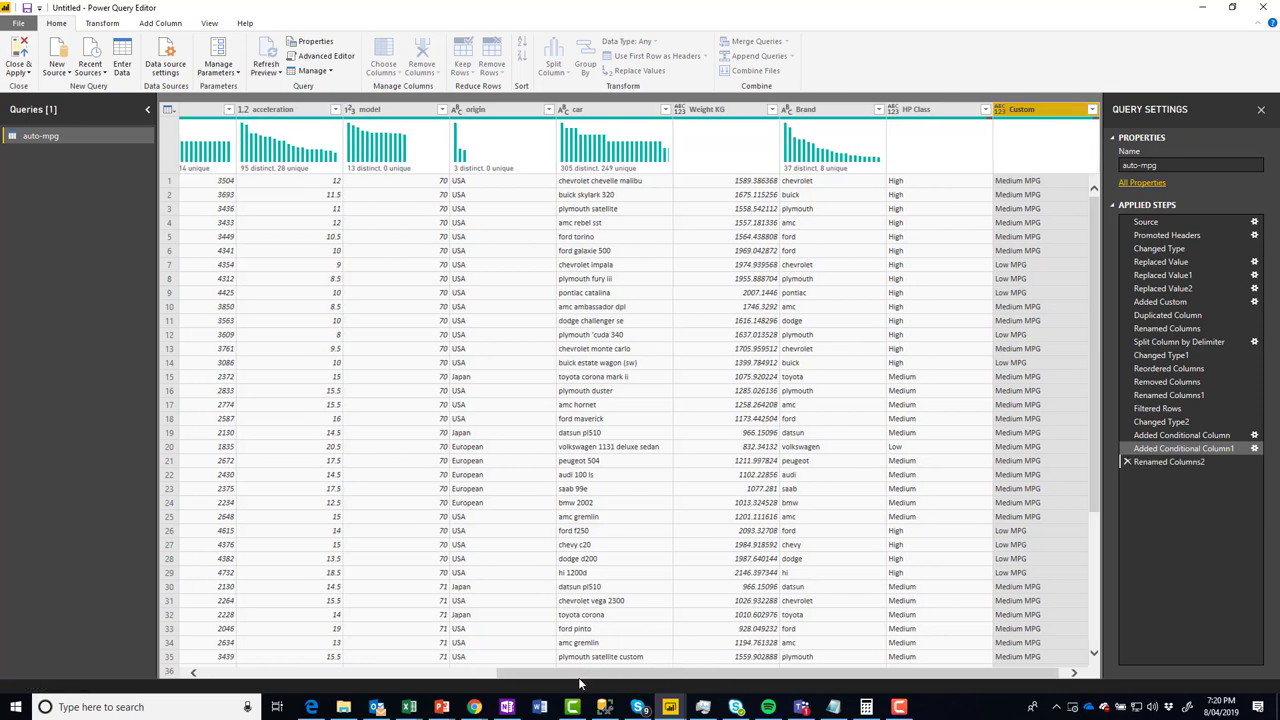
- Rename the model column as Model Year
{"action": "left_click_drag", "start_coordinate": [663, 674], "coordinate": [466, 680]}
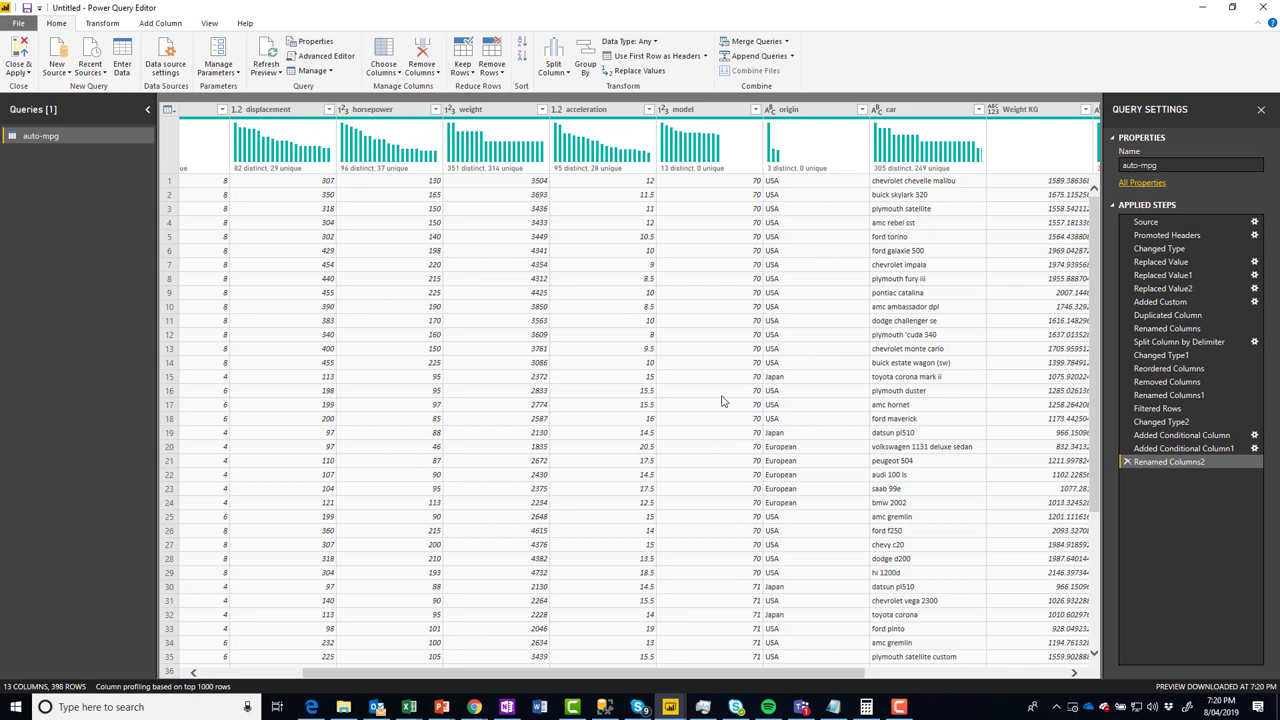
{"action": "left_click", "coordinate": [714, 108]}
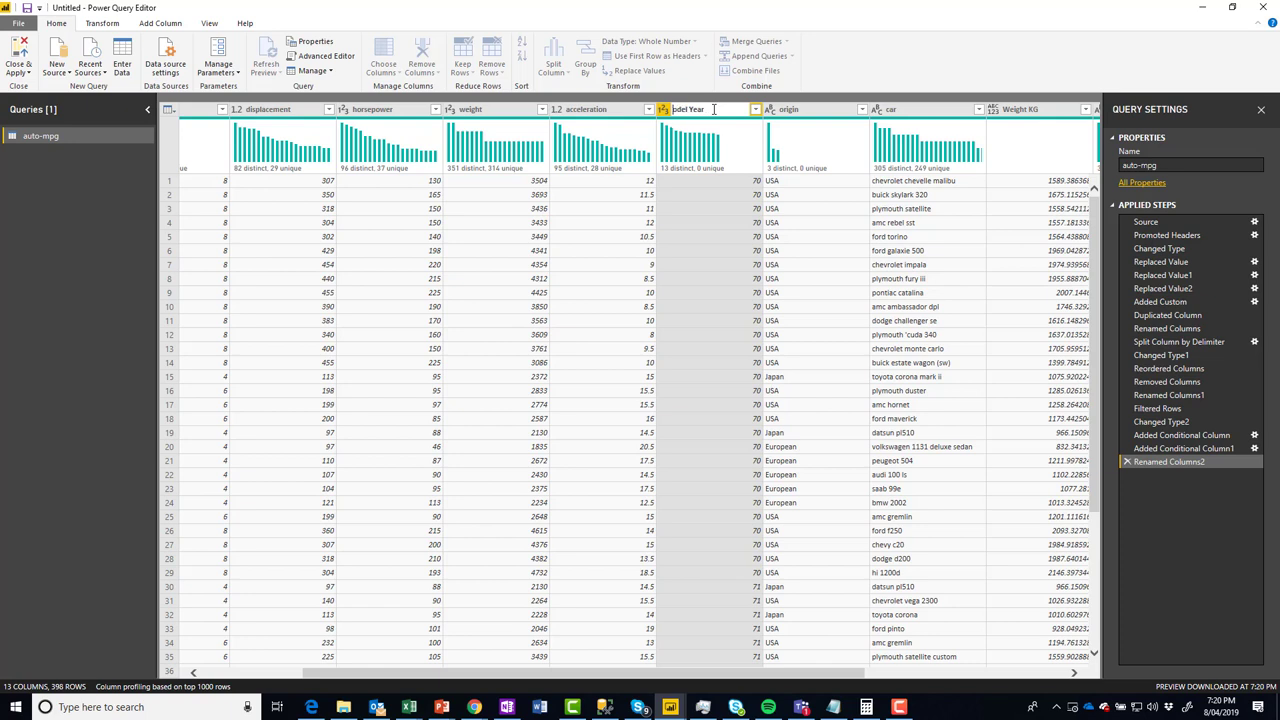
{"action": "key", "text": "Return"}
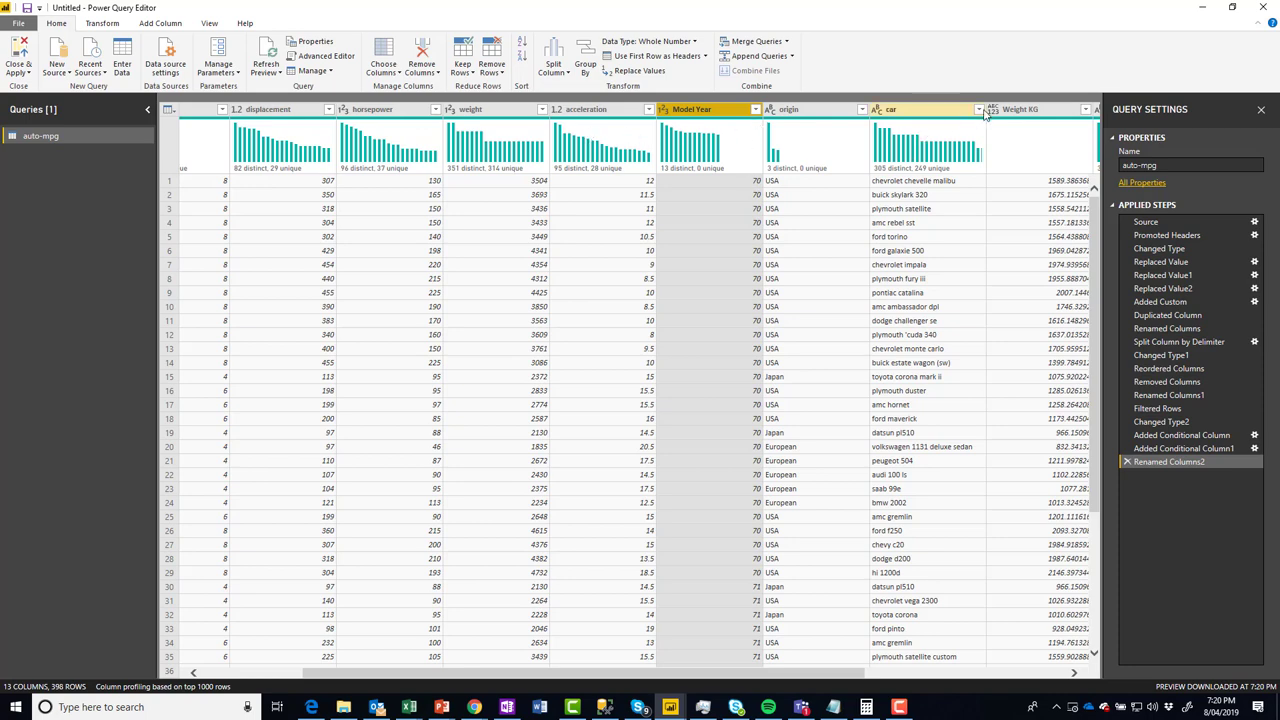
- Return to the Power BI Desktop report, apply the pending query changes and add Model Year to the table
{"action": "key", "text": "alt+Tab"}
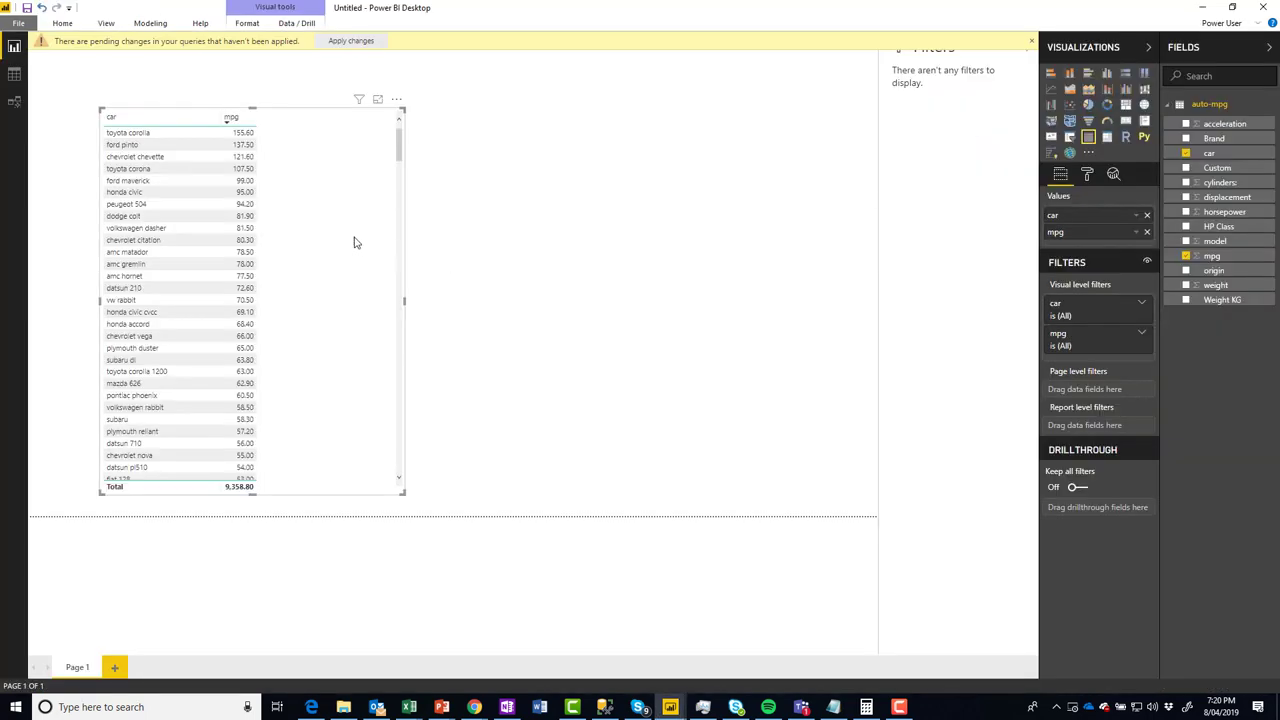
{"action": "left_click", "coordinate": [383, 41]}
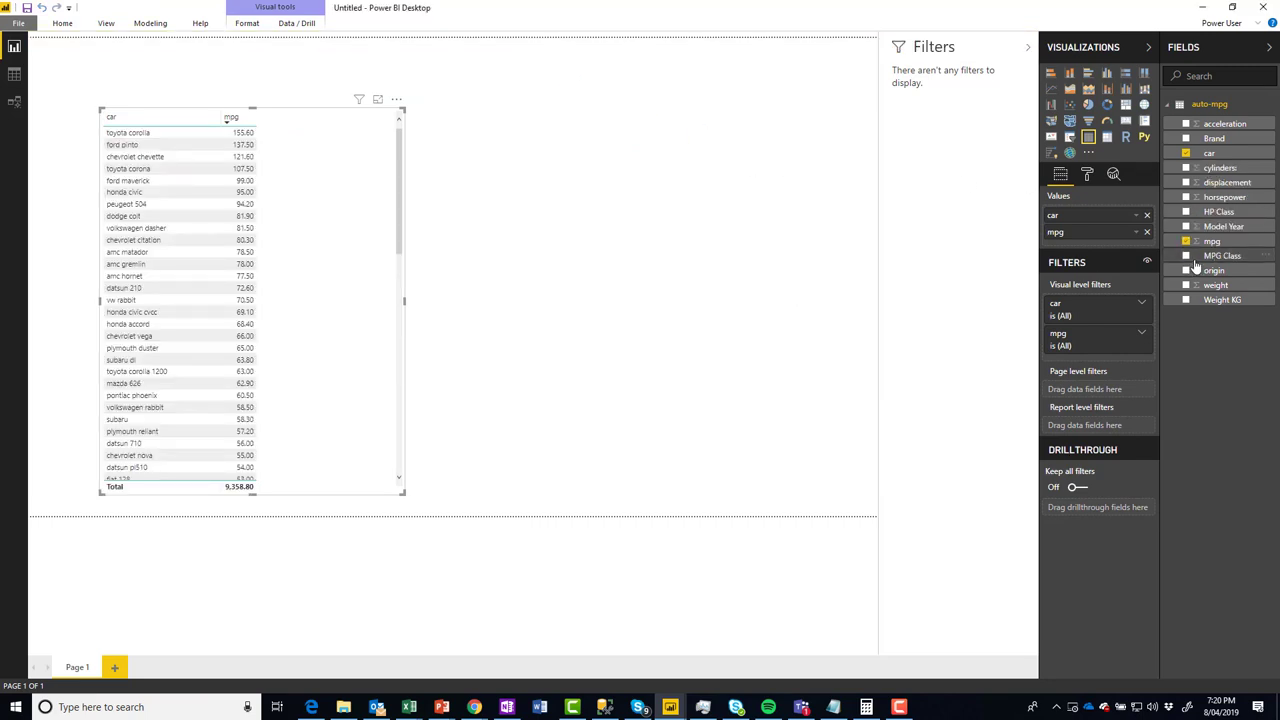
{"action": "left_click_drag", "start_coordinate": [1218, 225], "coordinate": [322, 250]}
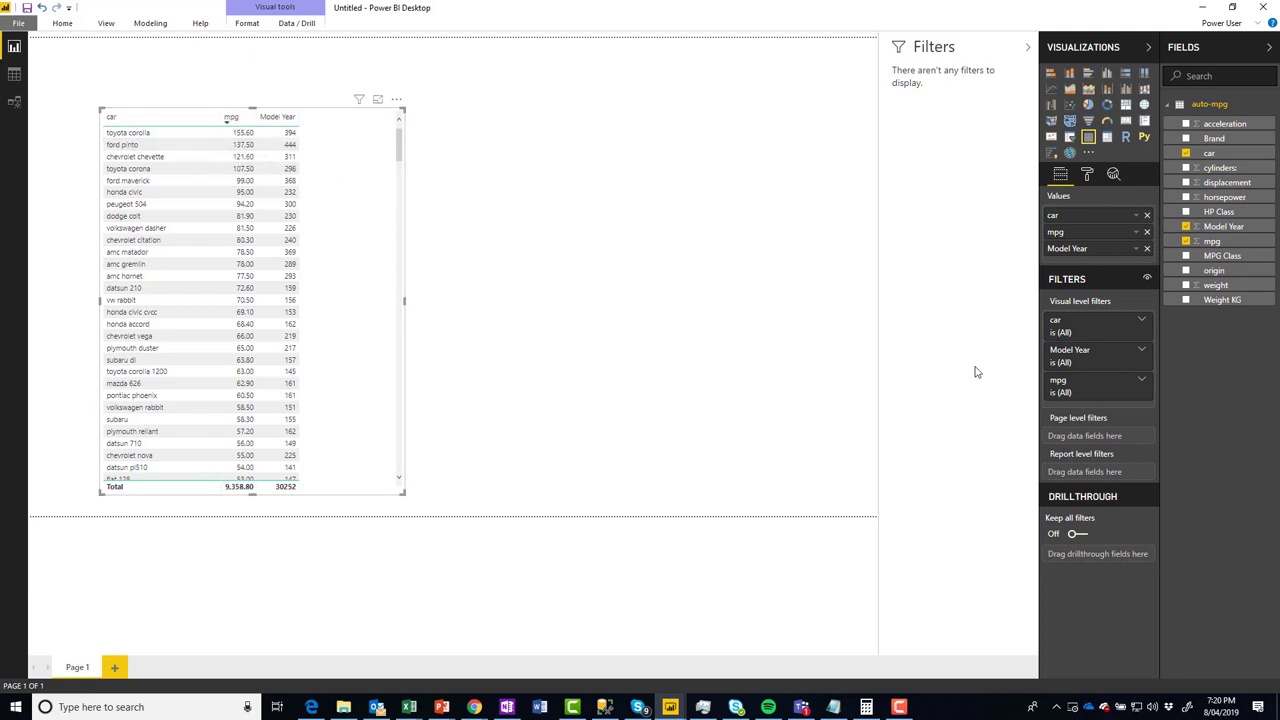
- Summarize mpg as an average in the table and sort the cars by it in descending order
{"action": "left_click", "coordinate": [1140, 232]}
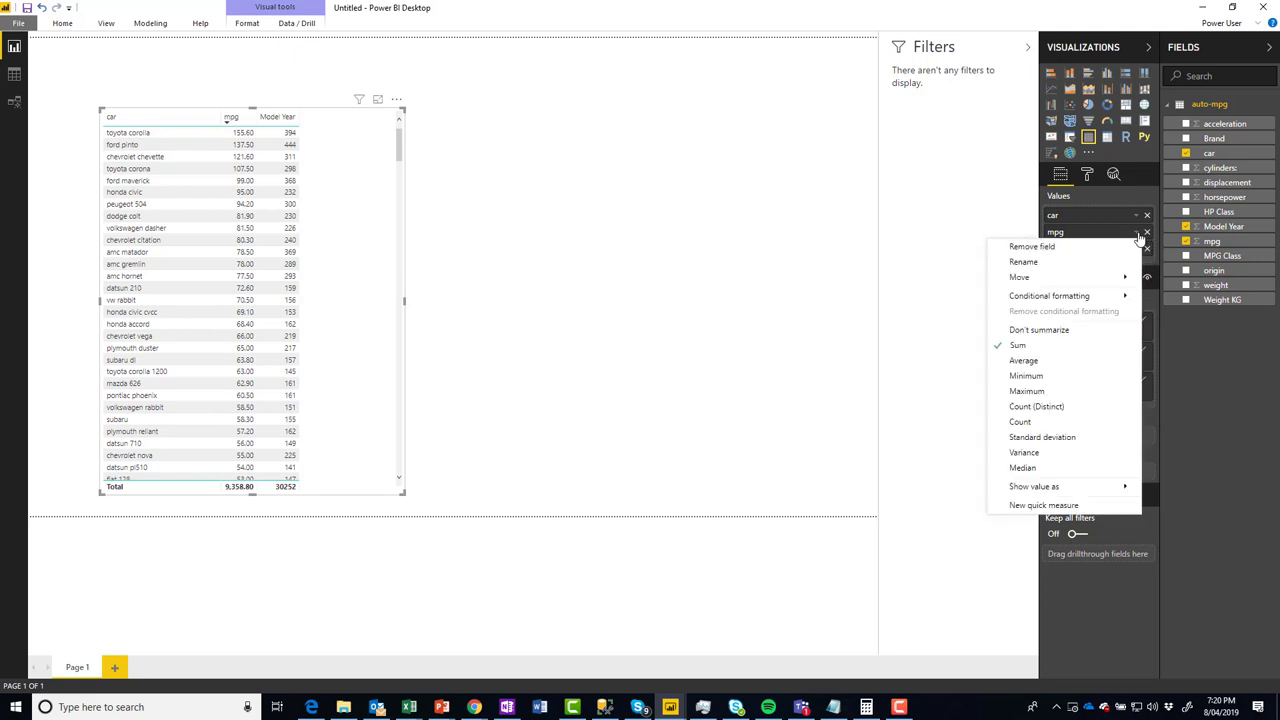
{"action": "left_click", "coordinate": [1020, 361]}
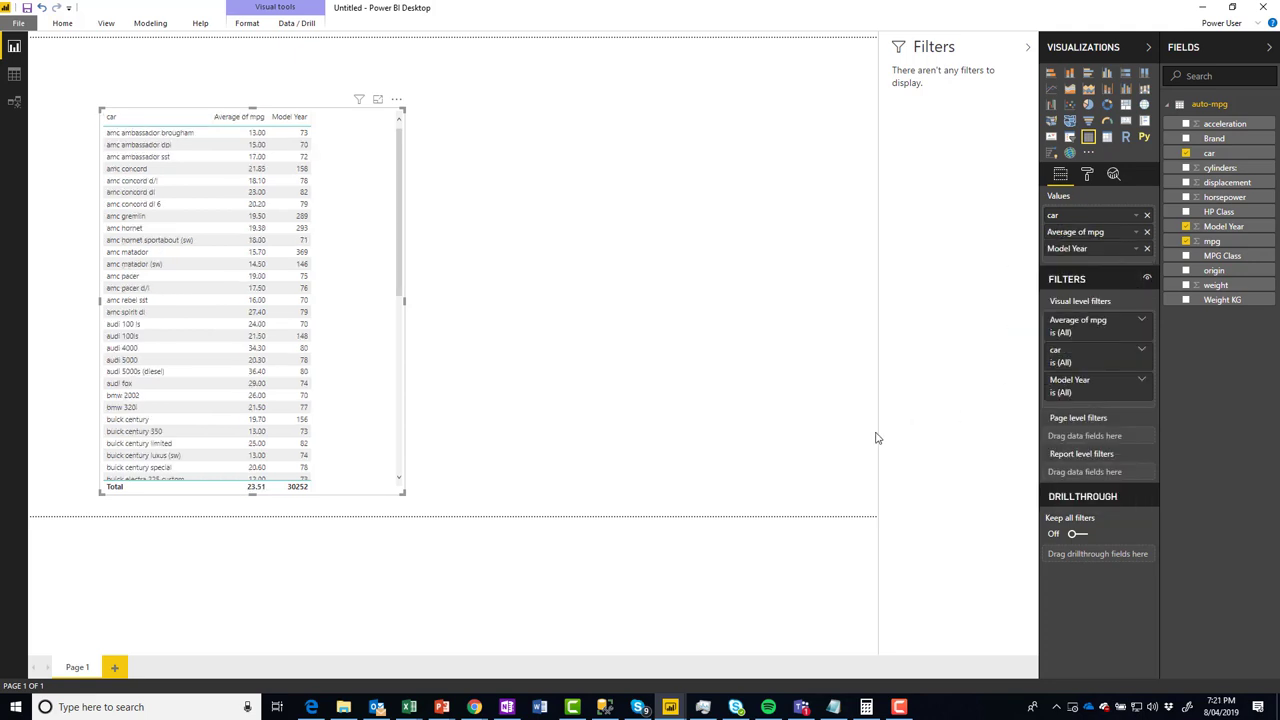
{"action": "left_click", "coordinate": [240, 118]}
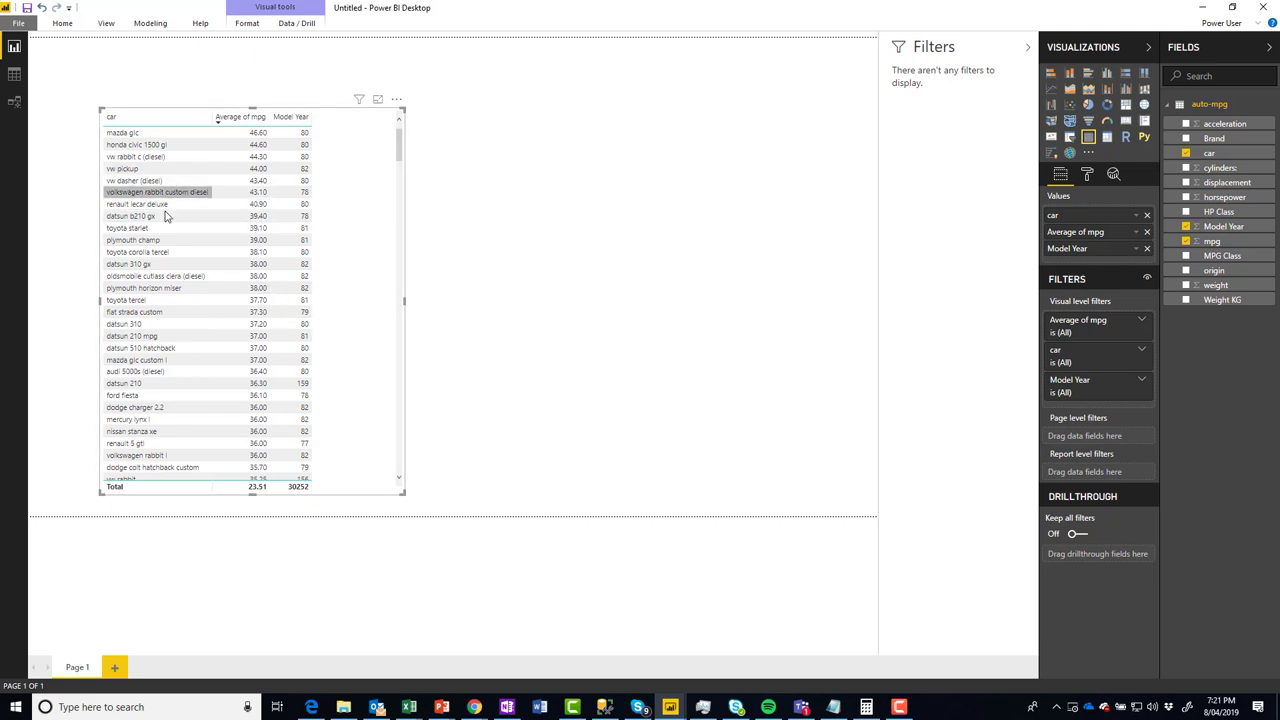
{"action": "scroll", "coordinate": [166, 220], "scroll_direction": "down", "scroll_amount": 8}
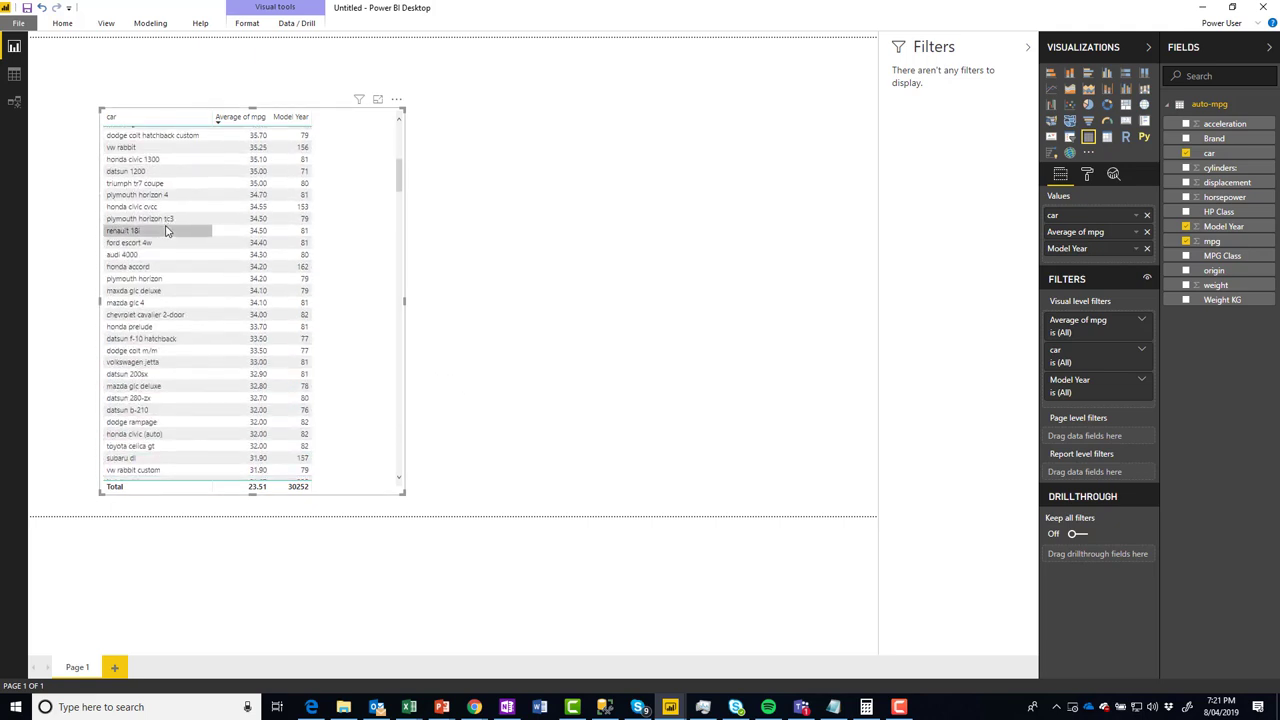
{"action": "scroll", "coordinate": [166, 225], "scroll_direction": "up", "scroll_amount": 9}
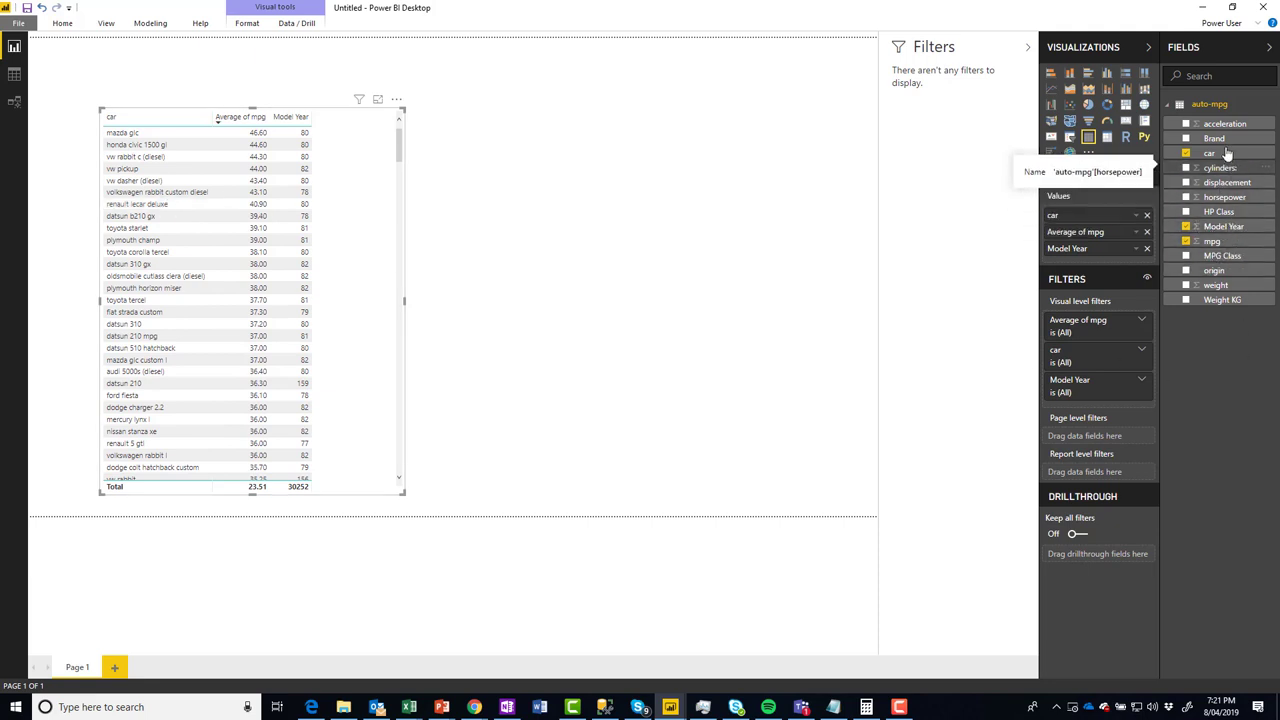
- Add Brand ahead of car in the table and sort the rows by Brand in ascending order
{"action": "left_click_drag", "start_coordinate": [1226, 145], "coordinate": [1135, 215]}
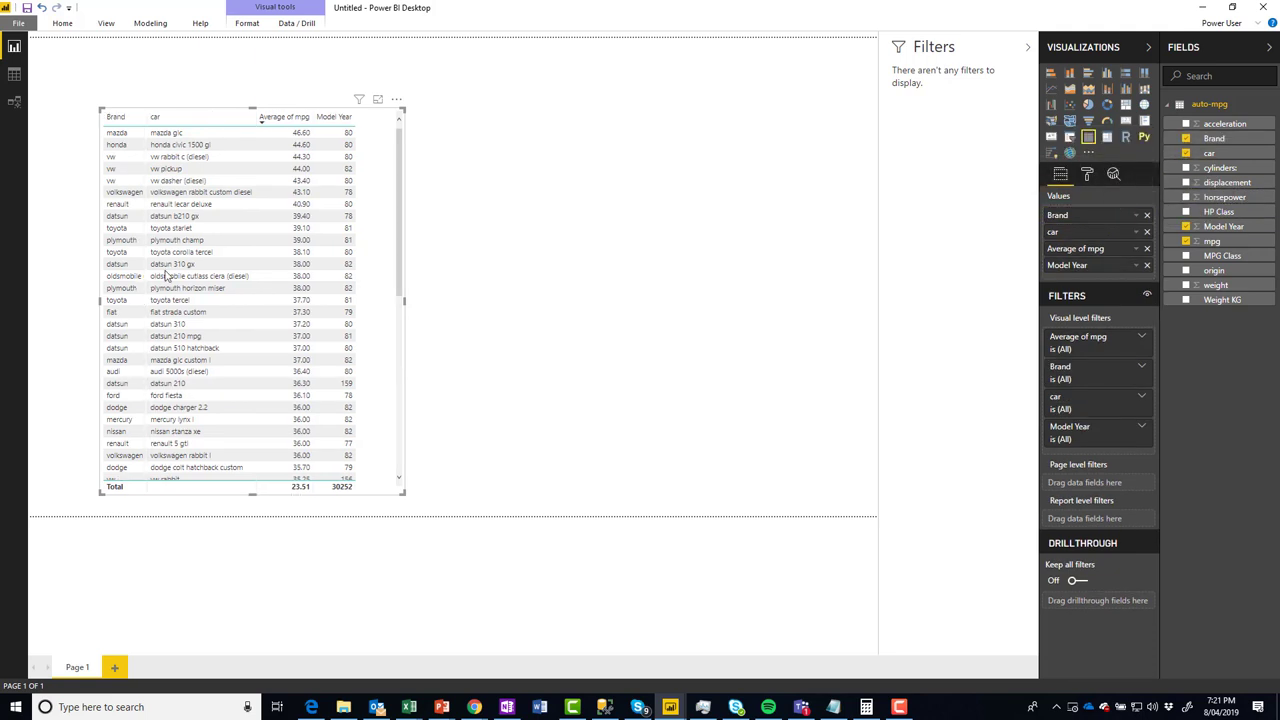
{"action": "left_click", "coordinate": [116, 117]}
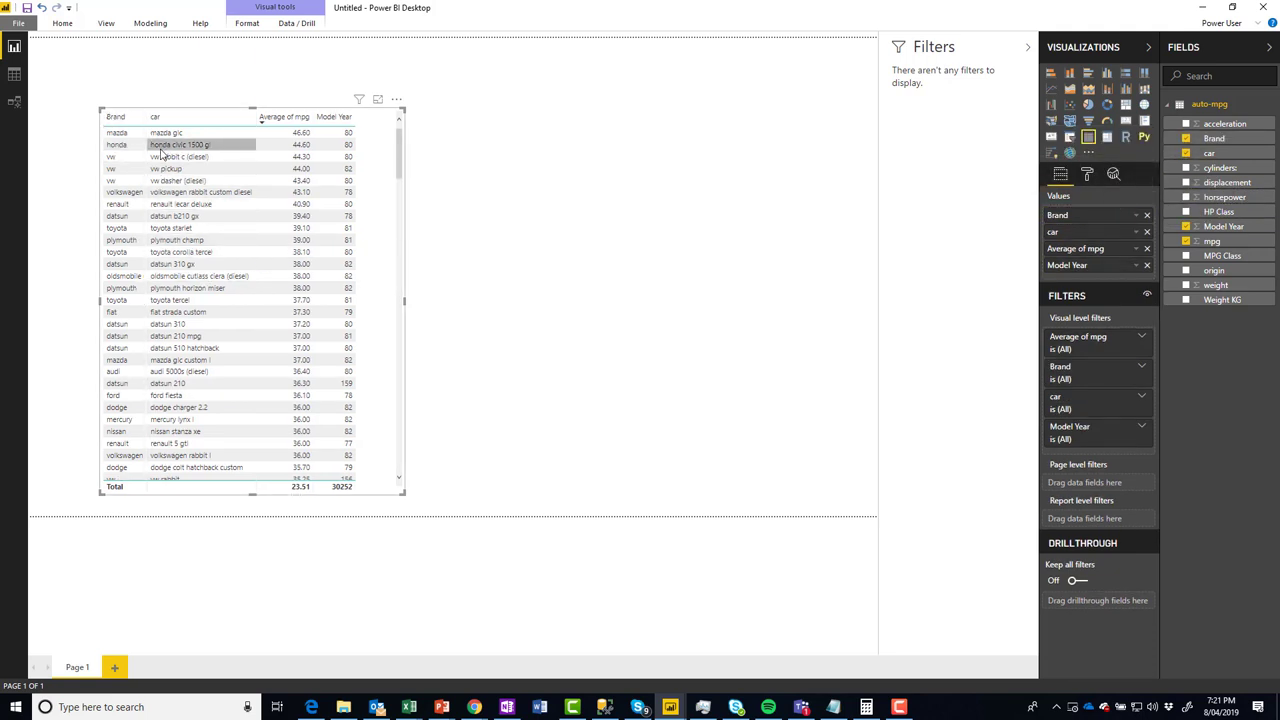
{"action": "scroll", "coordinate": [156, 287], "scroll_direction": "down", "scroll_amount": 3}
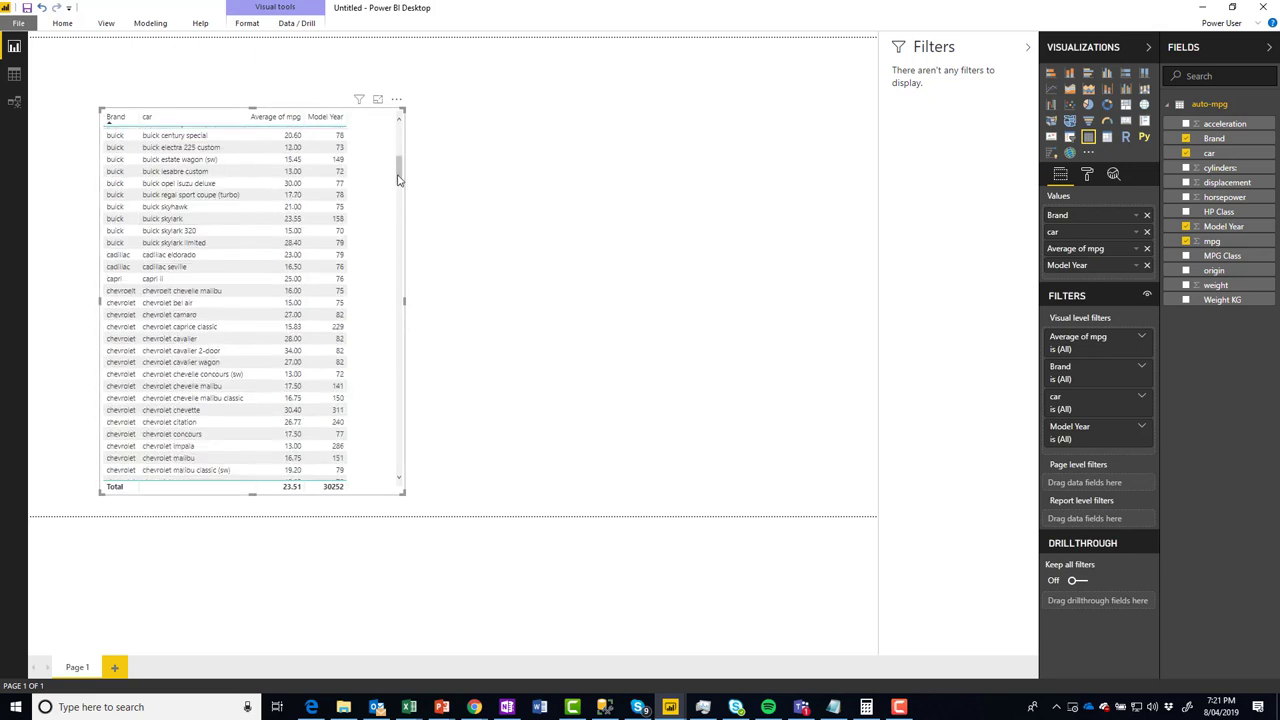
{"action": "left_click_drag", "start_coordinate": [403, 177], "coordinate": [401, 472]}
{"action": "scroll", "coordinate": [218, 350], "scroll_direction": "up", "scroll_amount": 10}
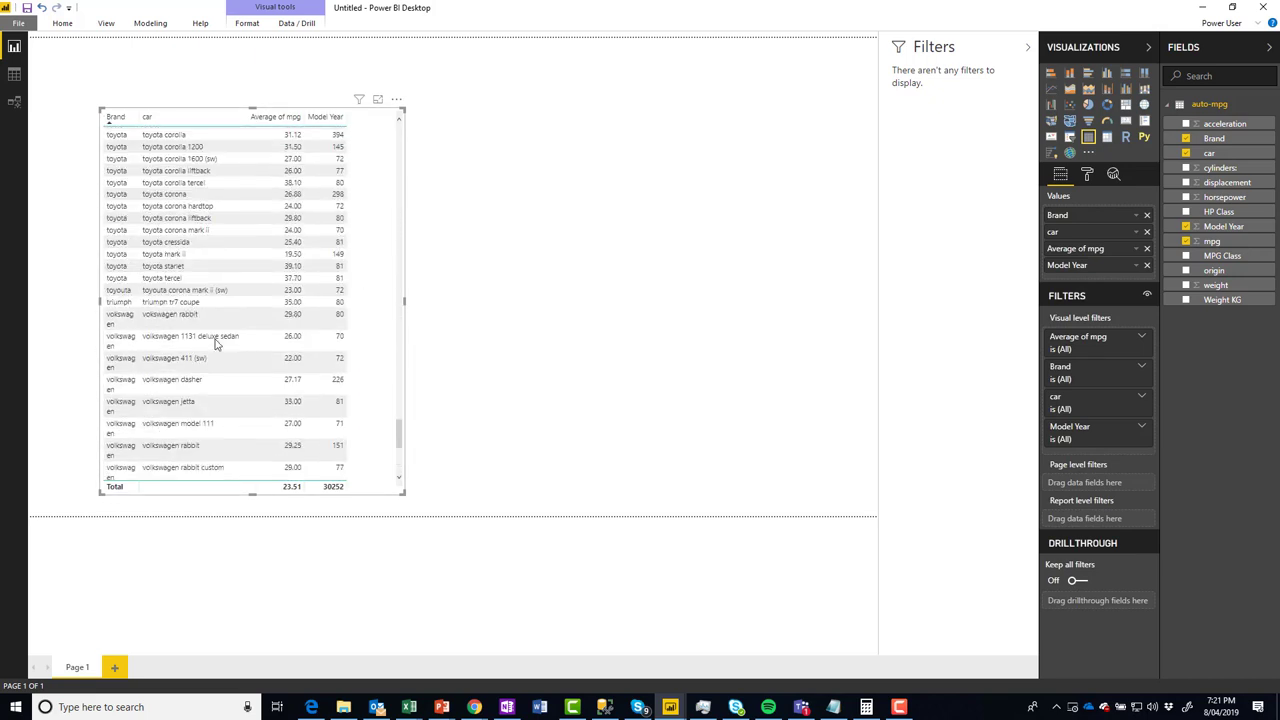
{"action": "scroll", "coordinate": [214, 344], "scroll_direction": "down", "scroll_amount": 5}
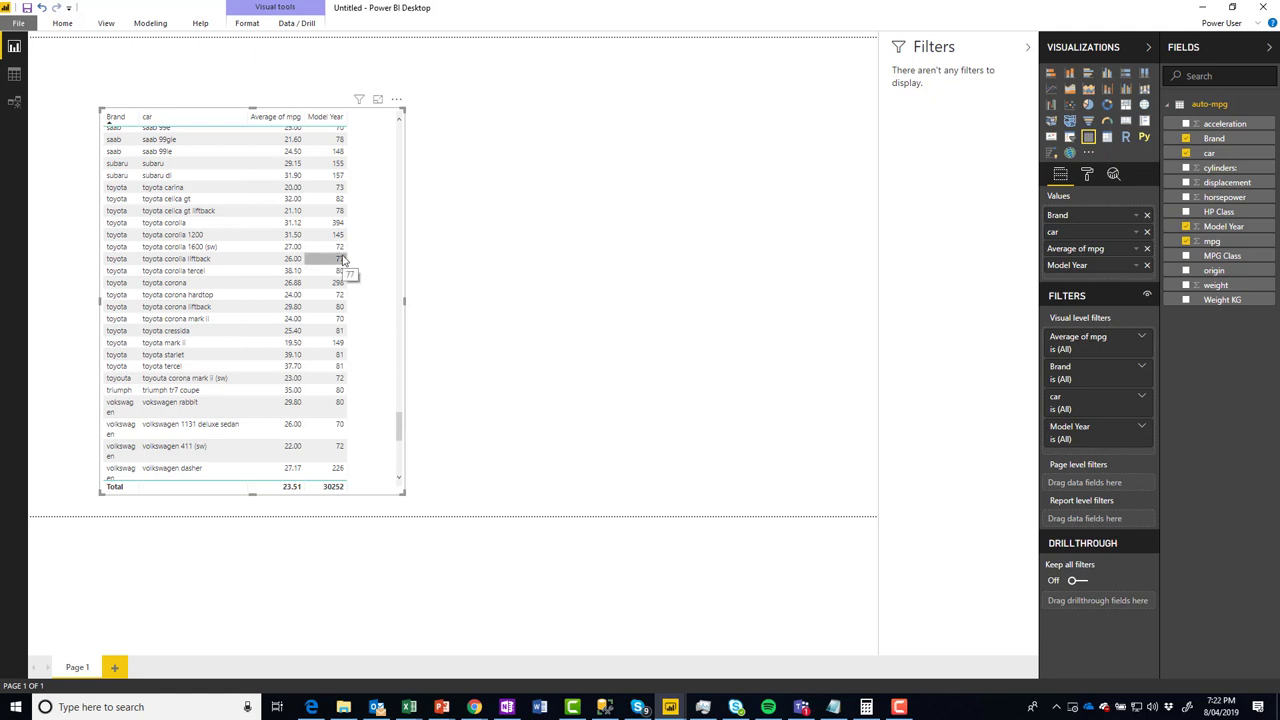
- Switch to the Power Query Editor, change the Model Year column's data type to Text and apply the change to the report
{"action": "left_click", "coordinate": [106, 23]}
{"action": "left_click", "coordinate": [63, 23]}
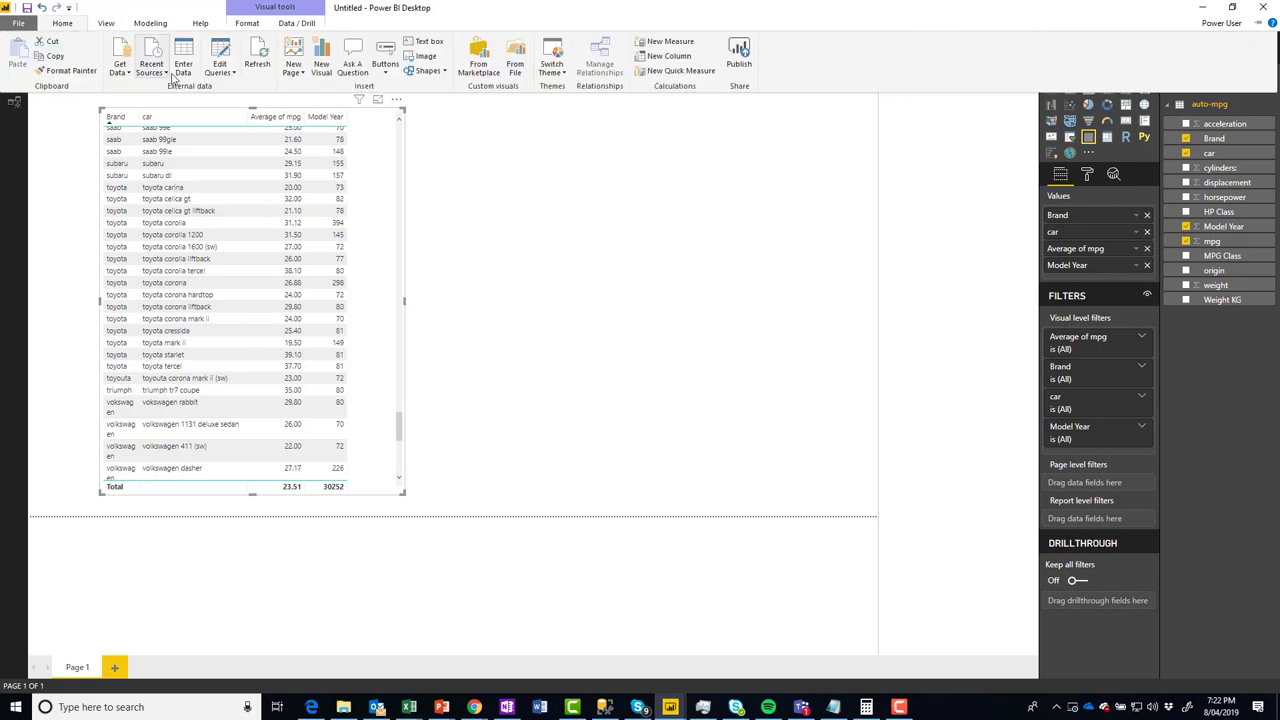
{"action": "left_click", "coordinate": [218, 58]}
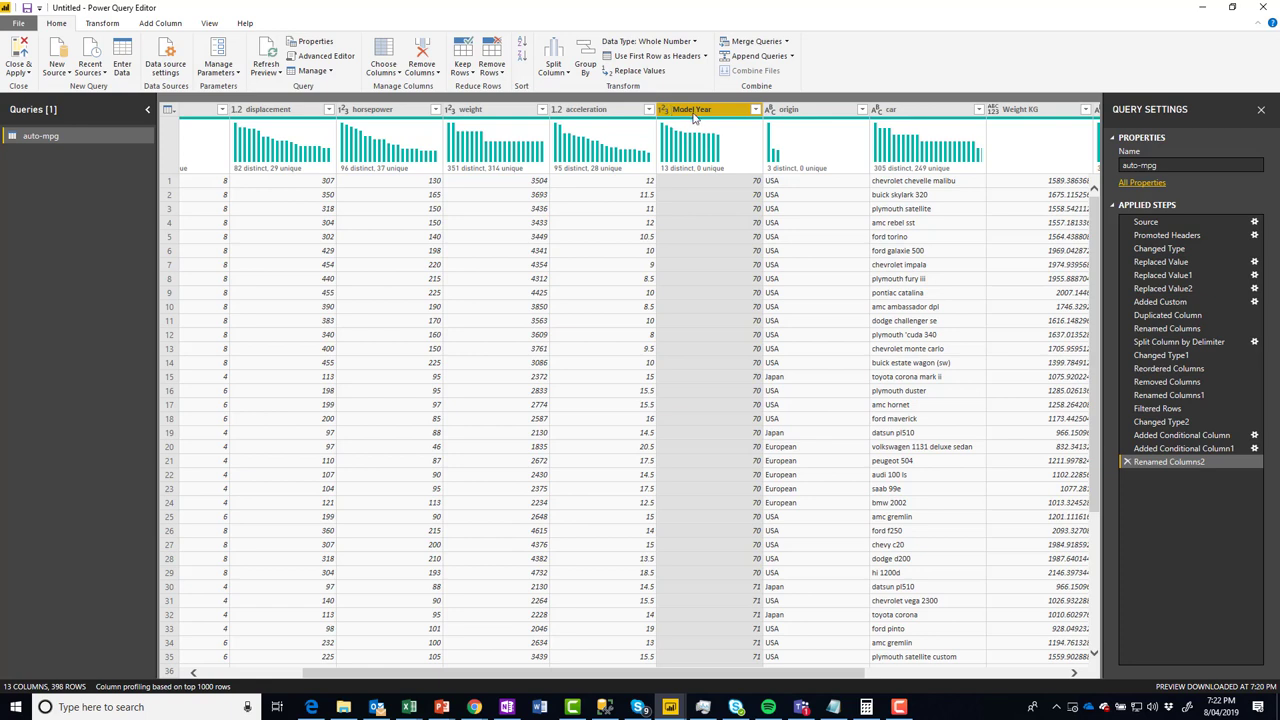
{"action": "left_click", "coordinate": [100, 25]}
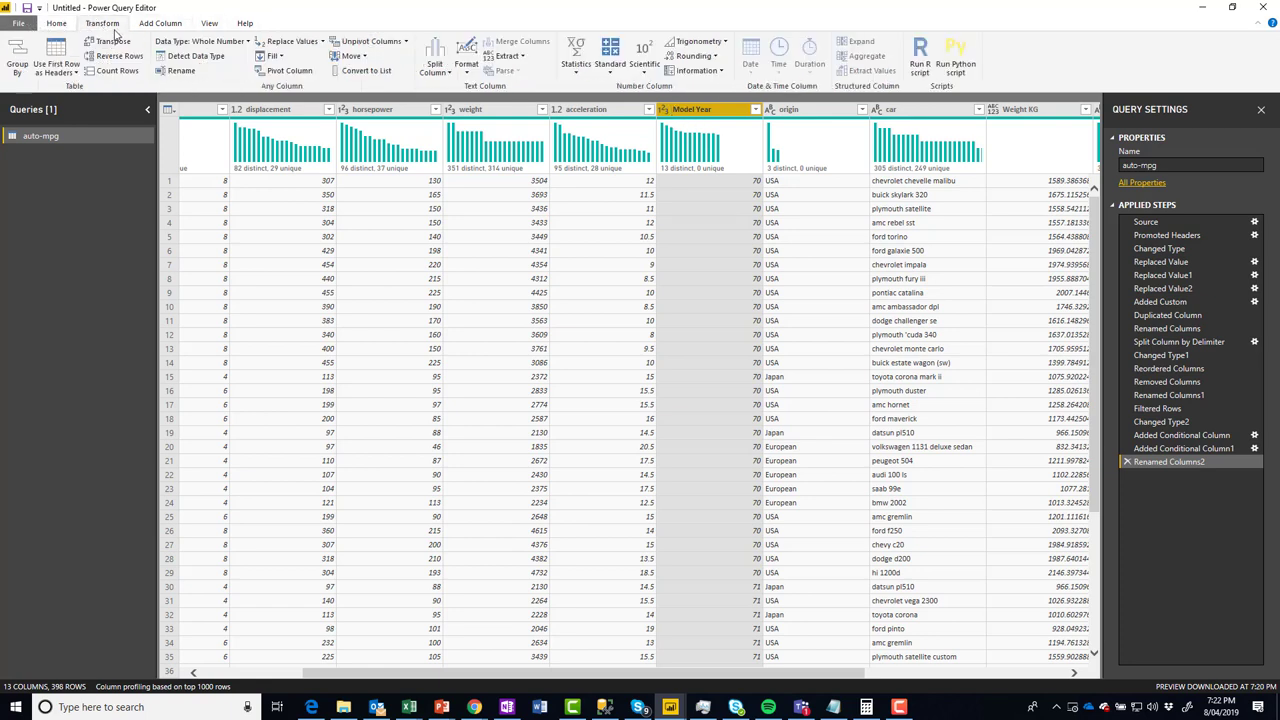
{"action": "left_click", "coordinate": [236, 42]}
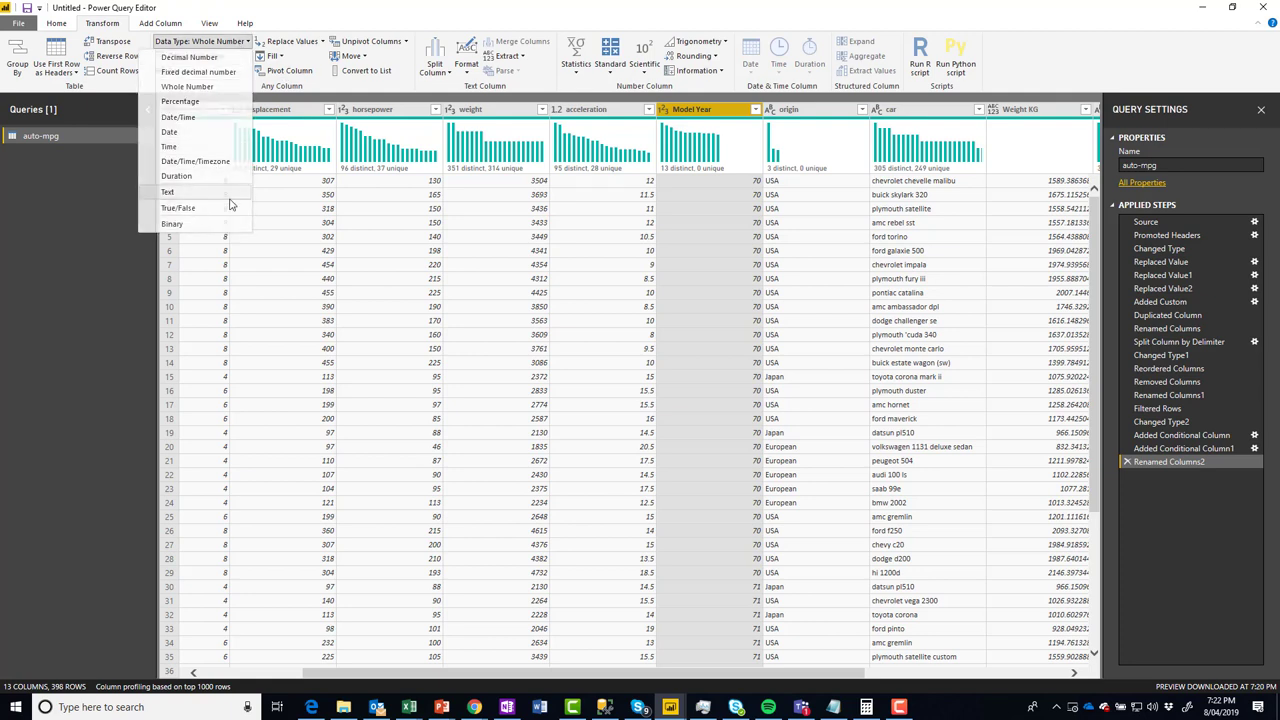
{"action": "left_click", "coordinate": [167, 192]}
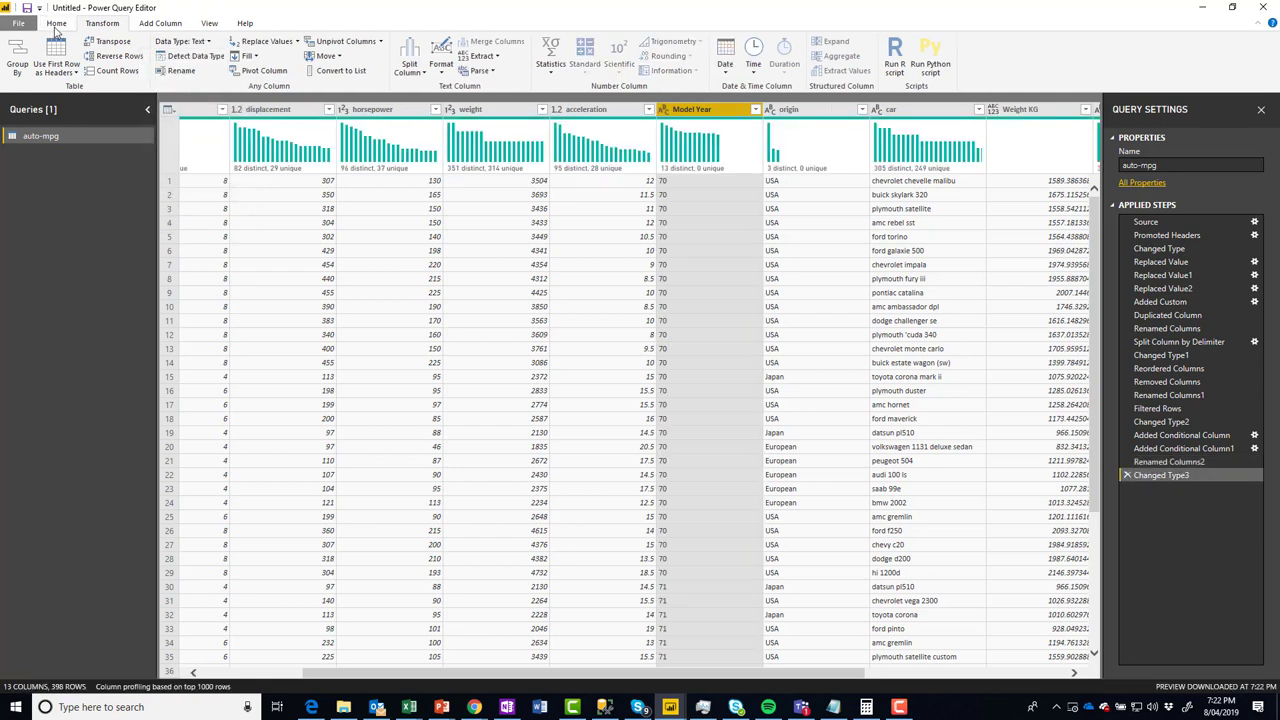
{"action": "left_click", "coordinate": [19, 23]}
{"action": "left_click", "coordinate": [224, 106]}
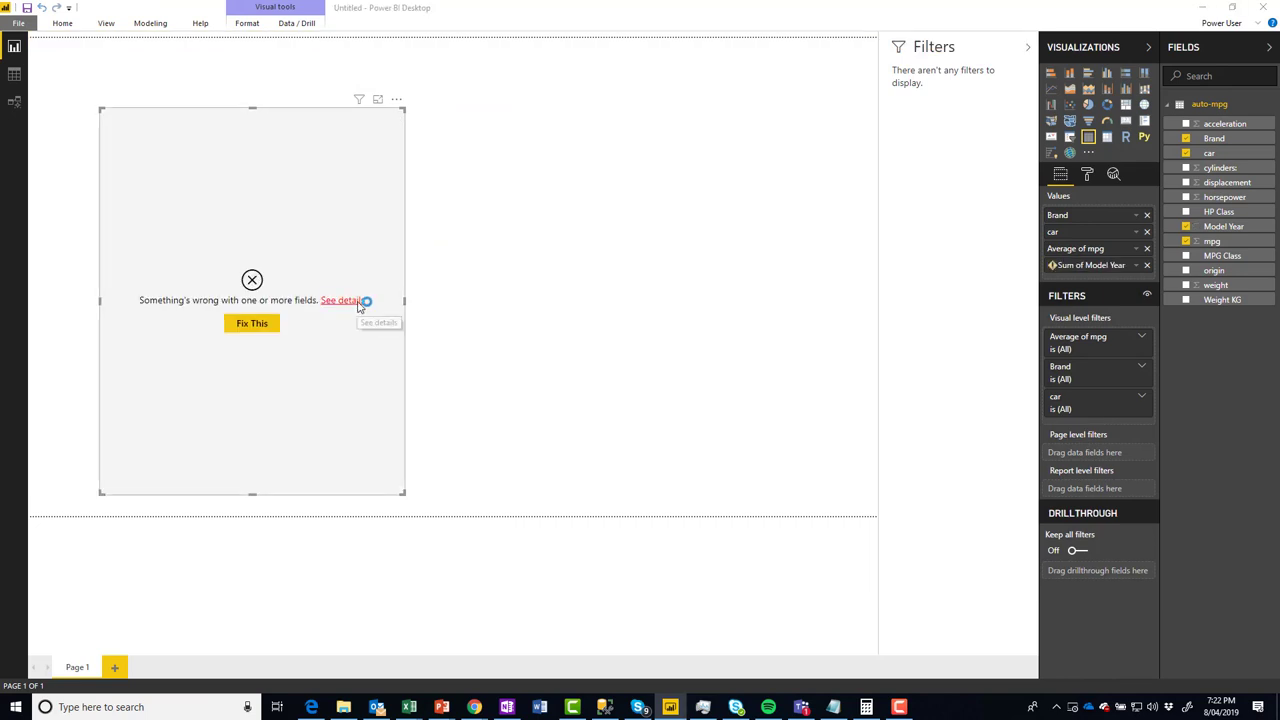
- Remove the broken Sum of Model Year field from the table and add Model Year again after Average of mpg
{"action": "left_click", "coordinate": [357, 304]}
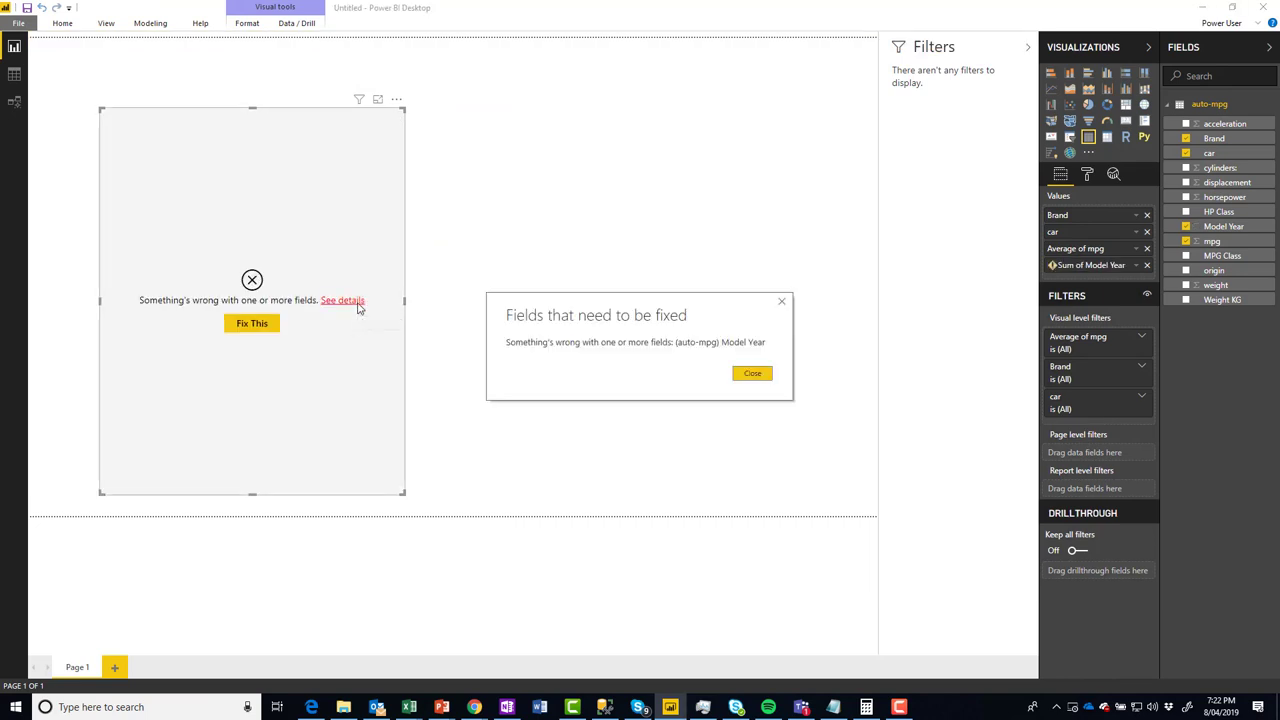
{"action": "left_click", "coordinate": [751, 374]}
{"action": "left_click", "coordinate": [1136, 266]}
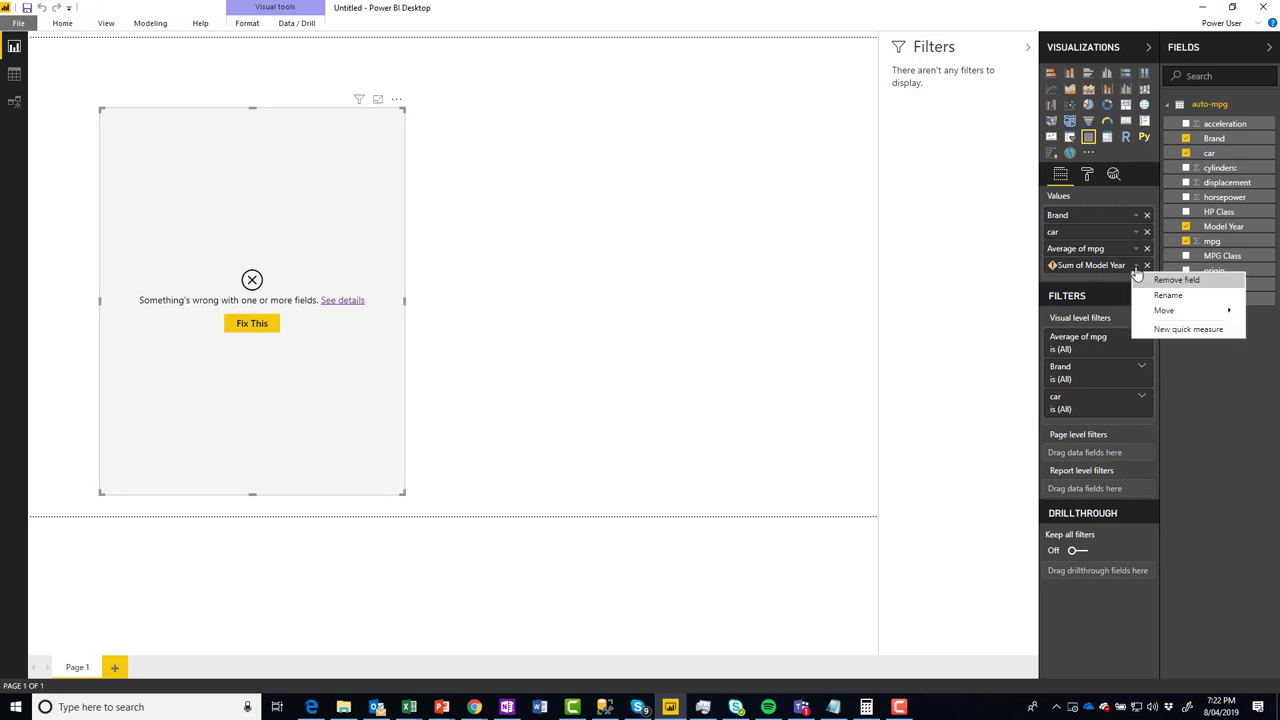
{"action": "left_click", "coordinate": [1170, 280]}
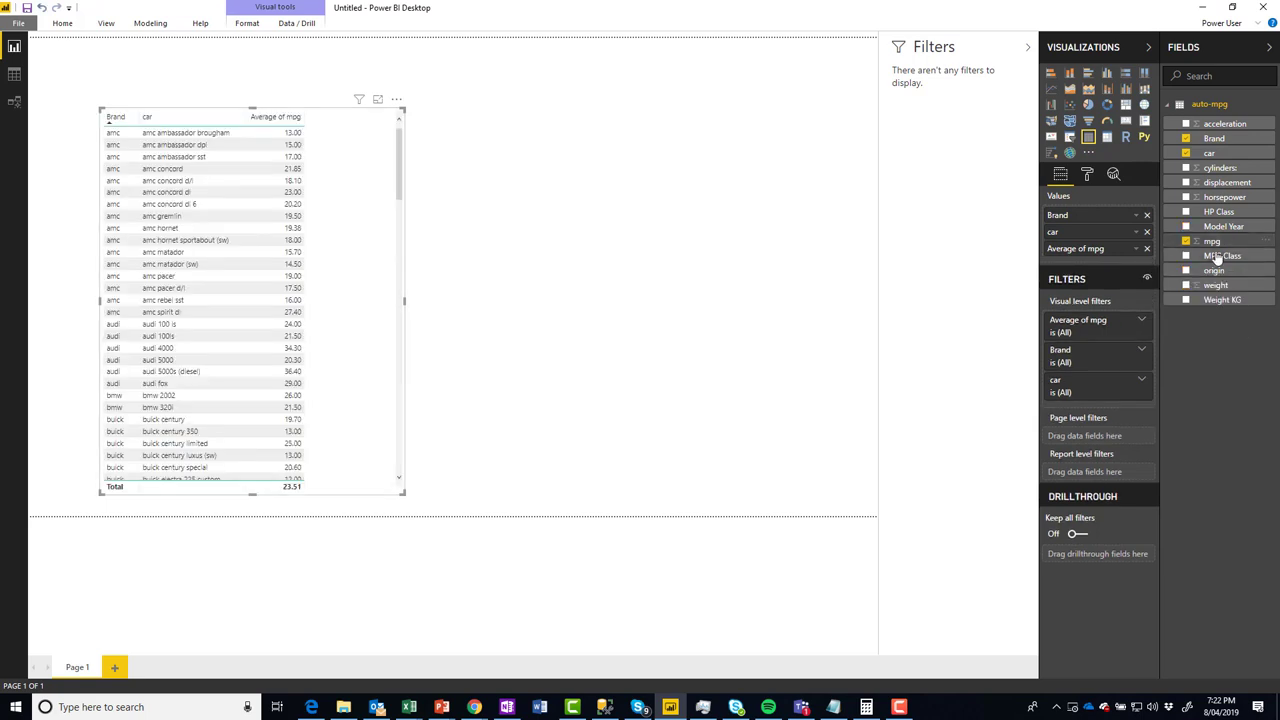
{"action": "left_click_drag", "start_coordinate": [1222, 226], "coordinate": [1110, 258]}
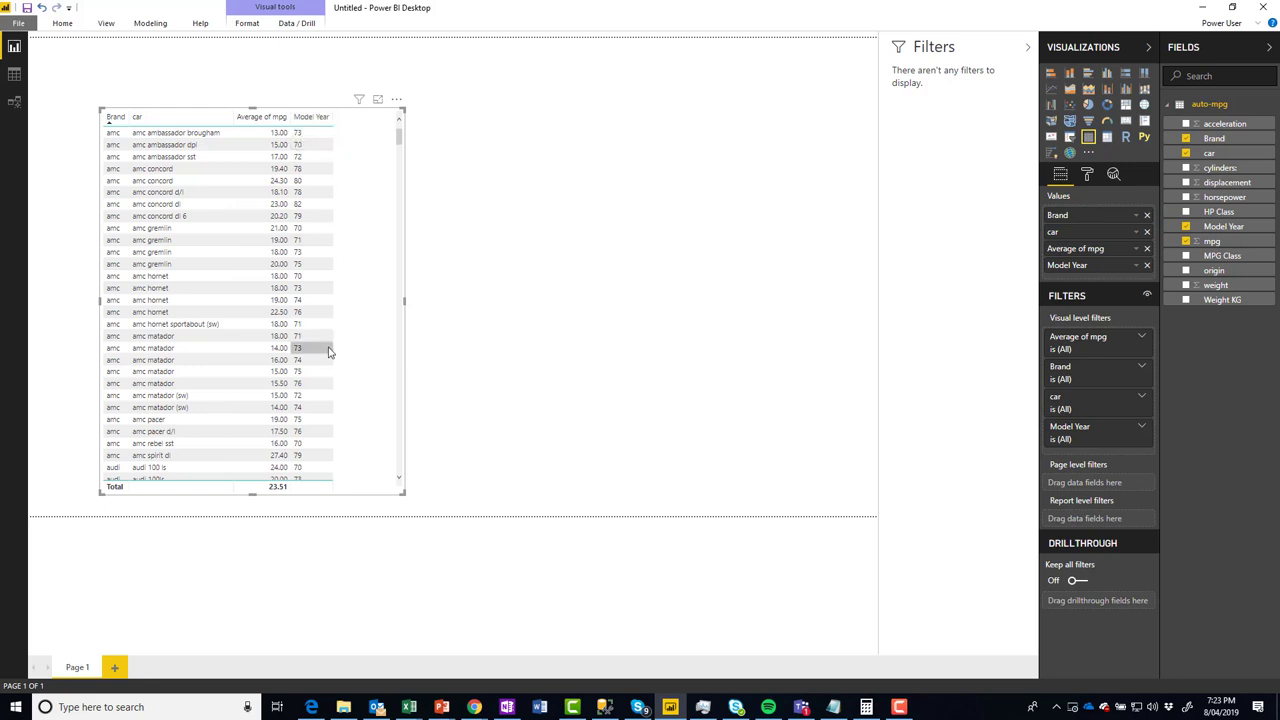
- Copy the car name amc ambassador brougham from the table and search Google for it in Chrome
{"action": "right_click", "coordinate": [227, 135]}
{"action": "mouse_move", "coordinate": [255, 188]}
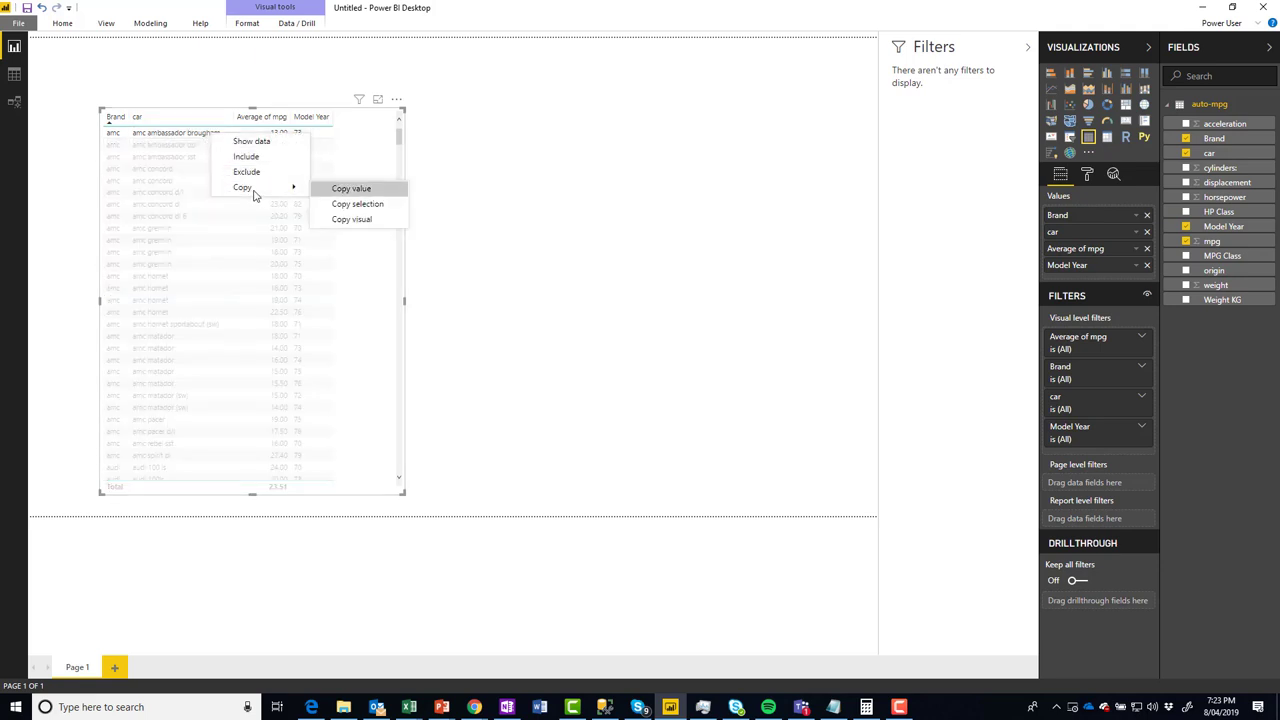
{"action": "left_click", "coordinate": [343, 190]}
{"action": "key", "text": "alt+Tab"}
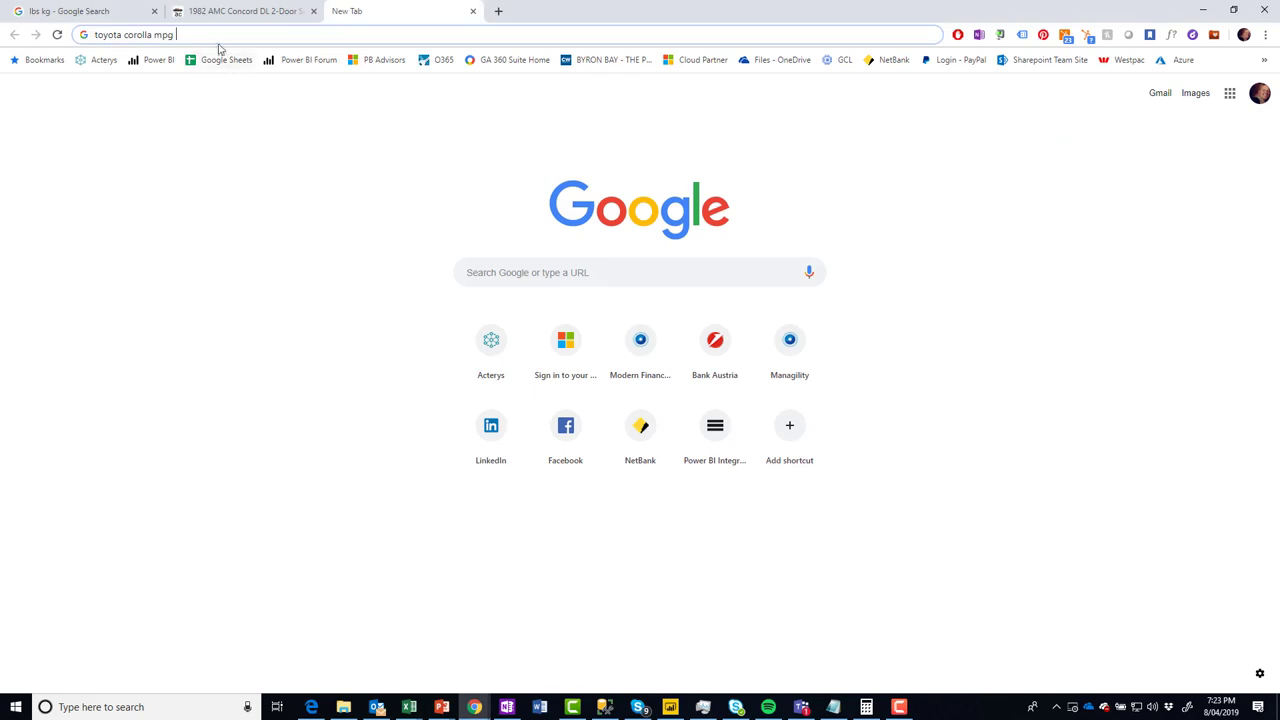
{"action": "key", "text": "ctrl+a"}
{"action": "key", "text": "ctrl+v"}
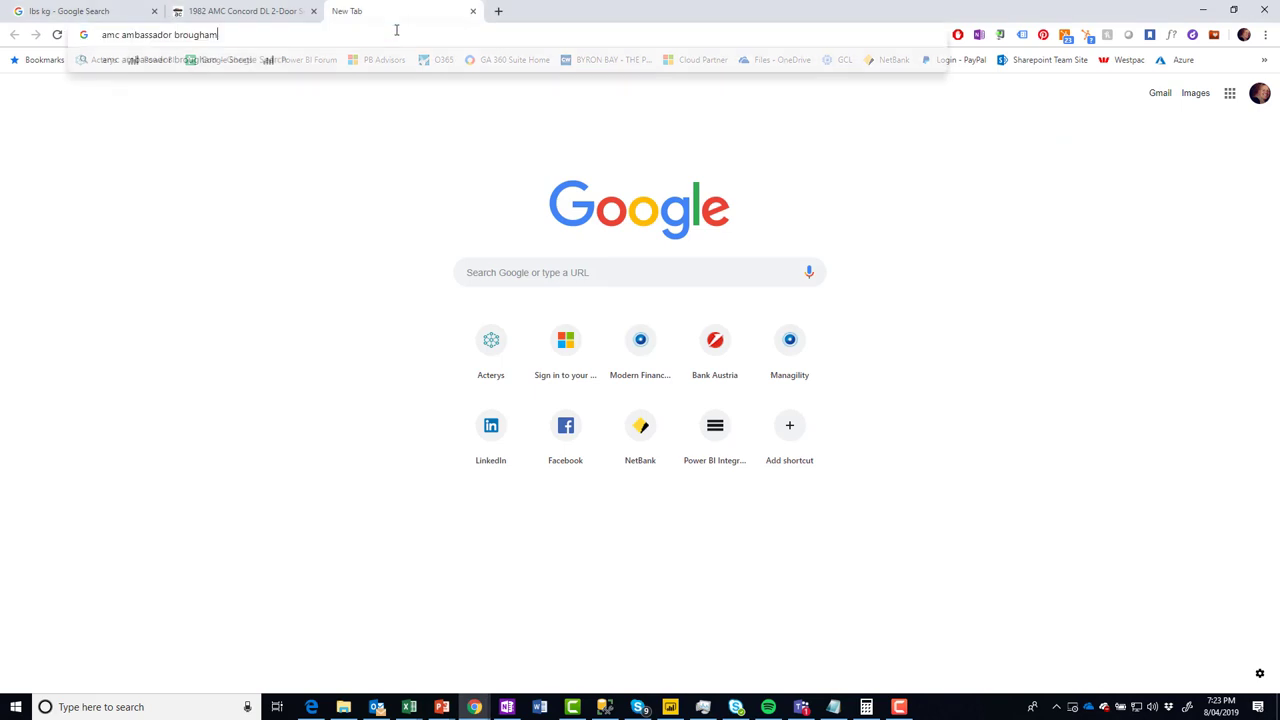
{"action": "key", "text": "Return"}
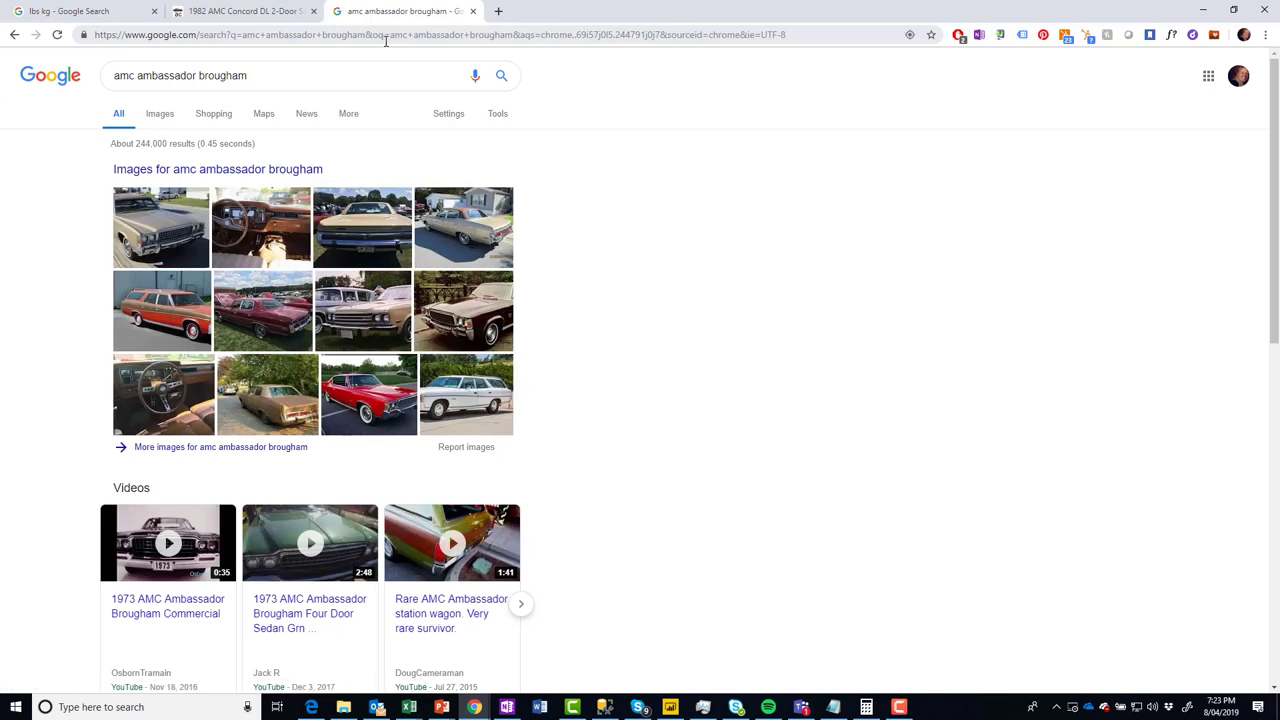
- Browse the image results for the amc ambassador brougham
{"action": "left_click", "coordinate": [161, 120]}
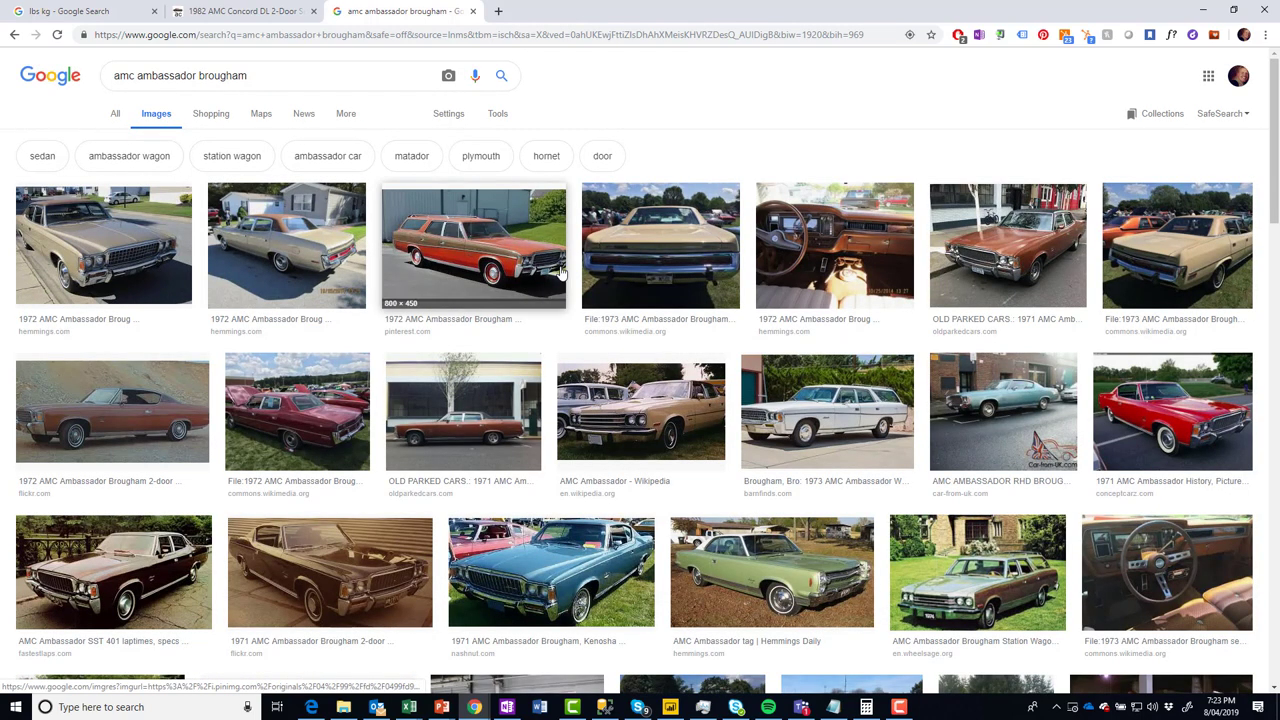
{"action": "scroll", "coordinate": [470, 440], "scroll_direction": "down", "scroll_amount": 4}
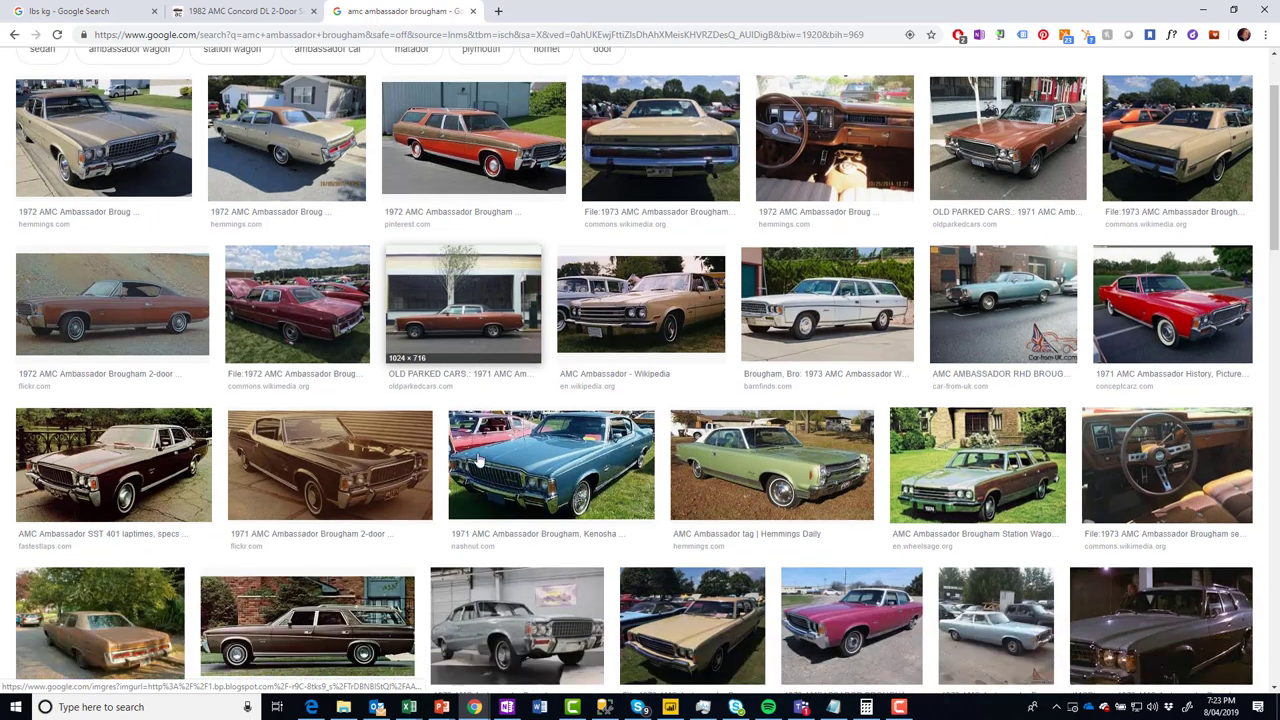
{"action": "scroll", "coordinate": [438, 420], "scroll_direction": "up", "scroll_amount": 5}
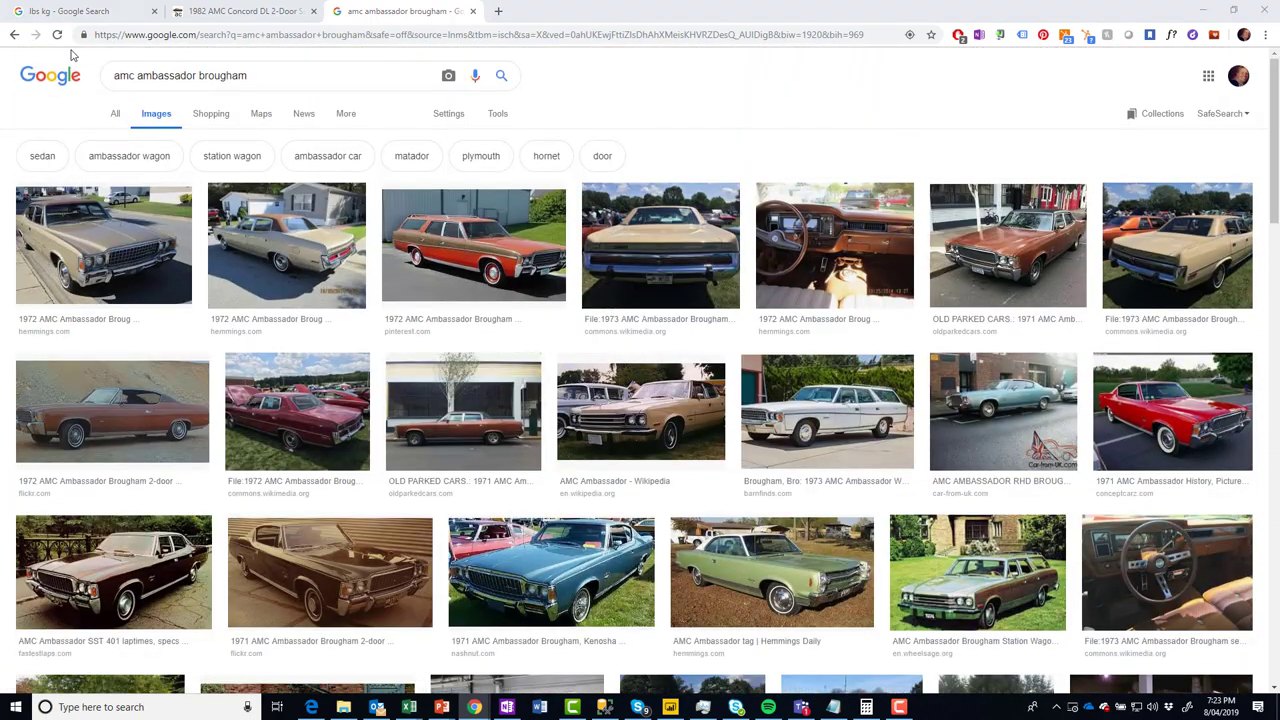
- Return to Power BI Desktop, clear the row highlight and sort the table by Average of mpg in ascending order
{"action": "key", "text": "alt+Tab"}
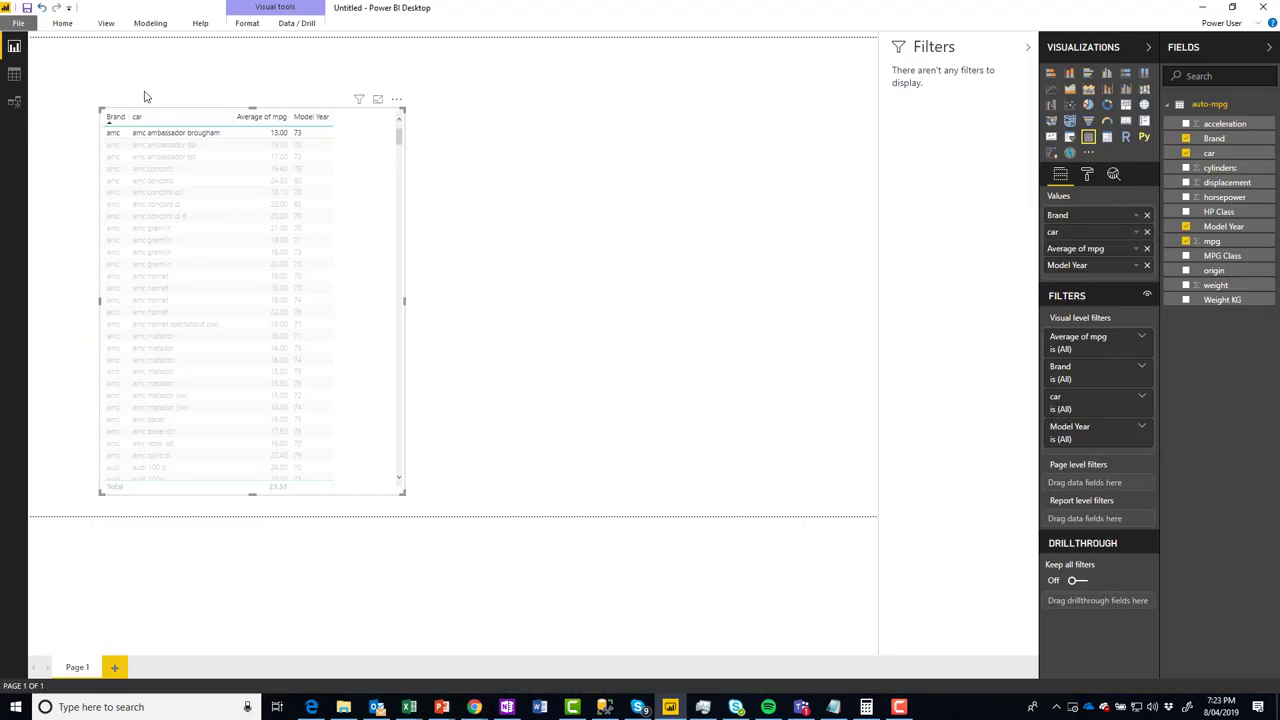
{"action": "left_click", "coordinate": [377, 165]}
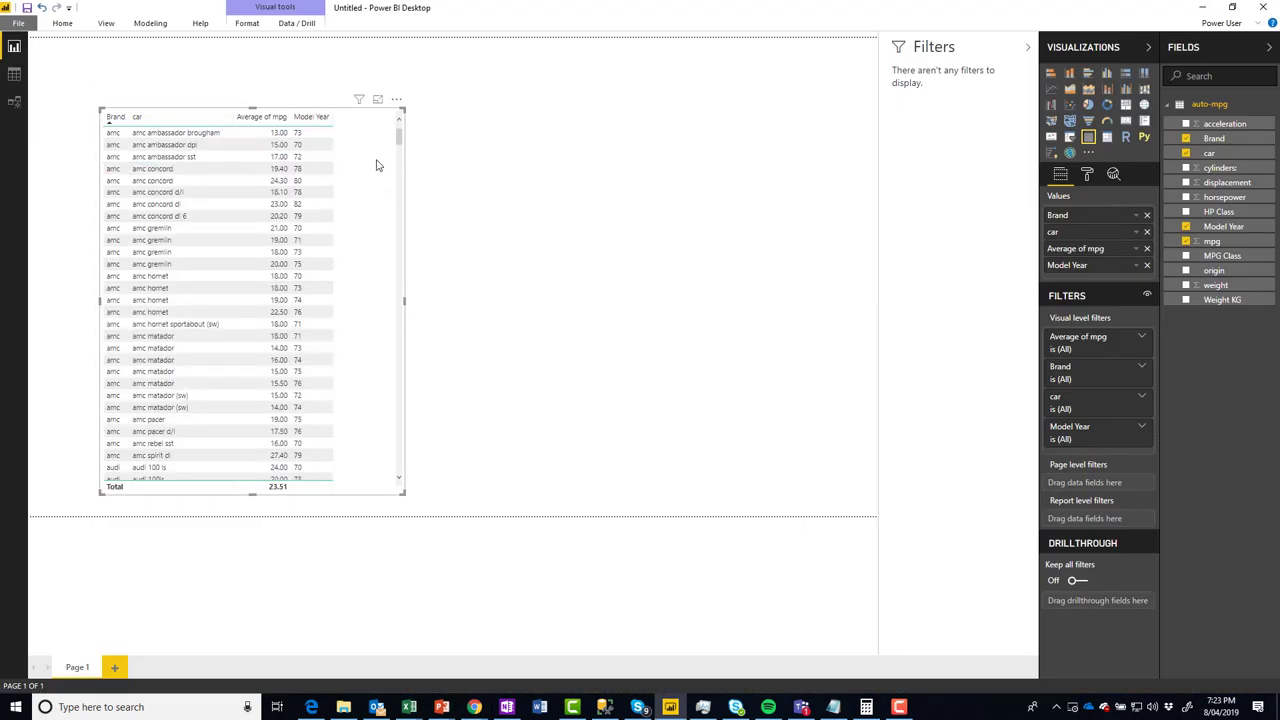
{"action": "left_click", "coordinate": [274, 124]}
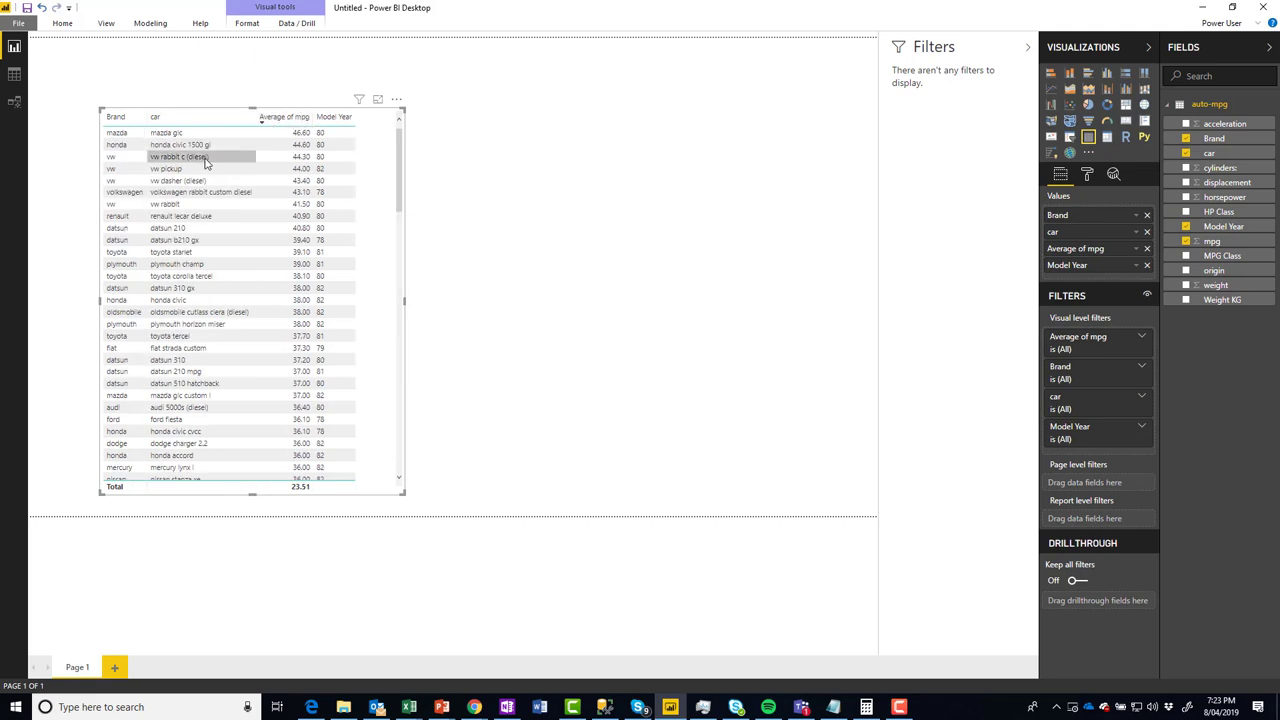
{"action": "left_click", "coordinate": [285, 117]}
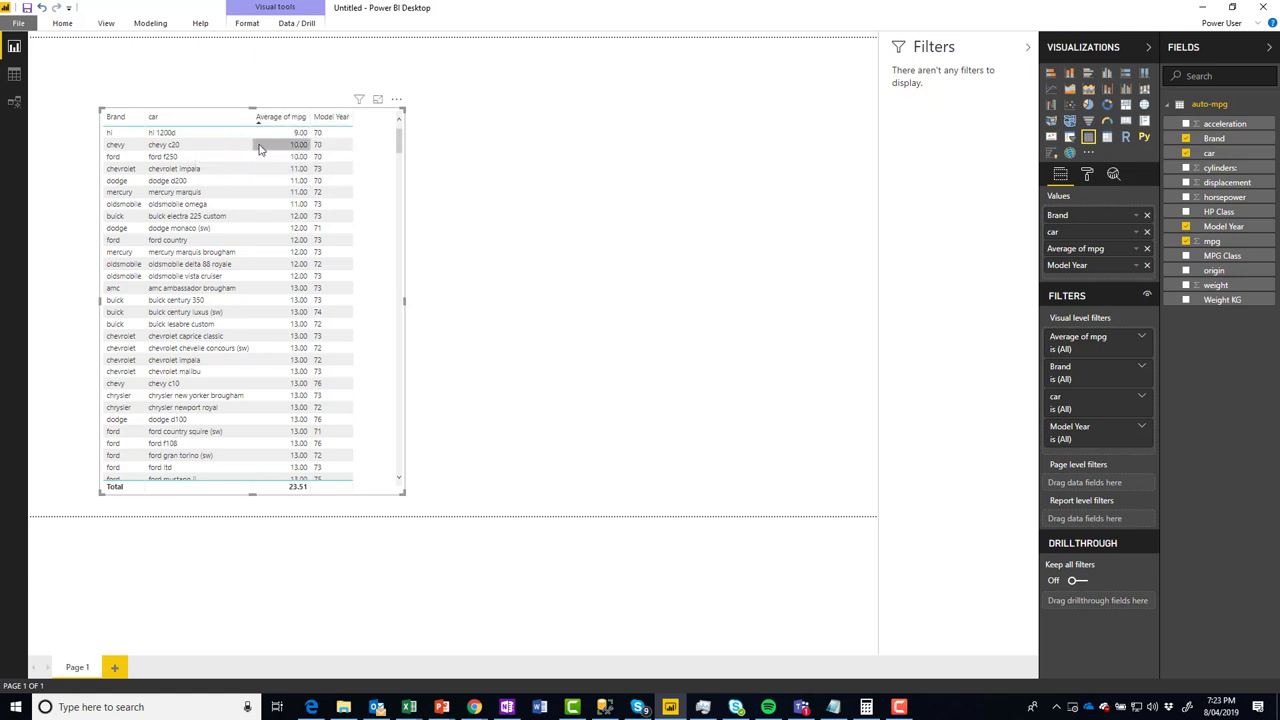
- Copy the car name chevy c20 from the table and search Google Images for it in Chrome
{"action": "right_click", "coordinate": [195, 151]}
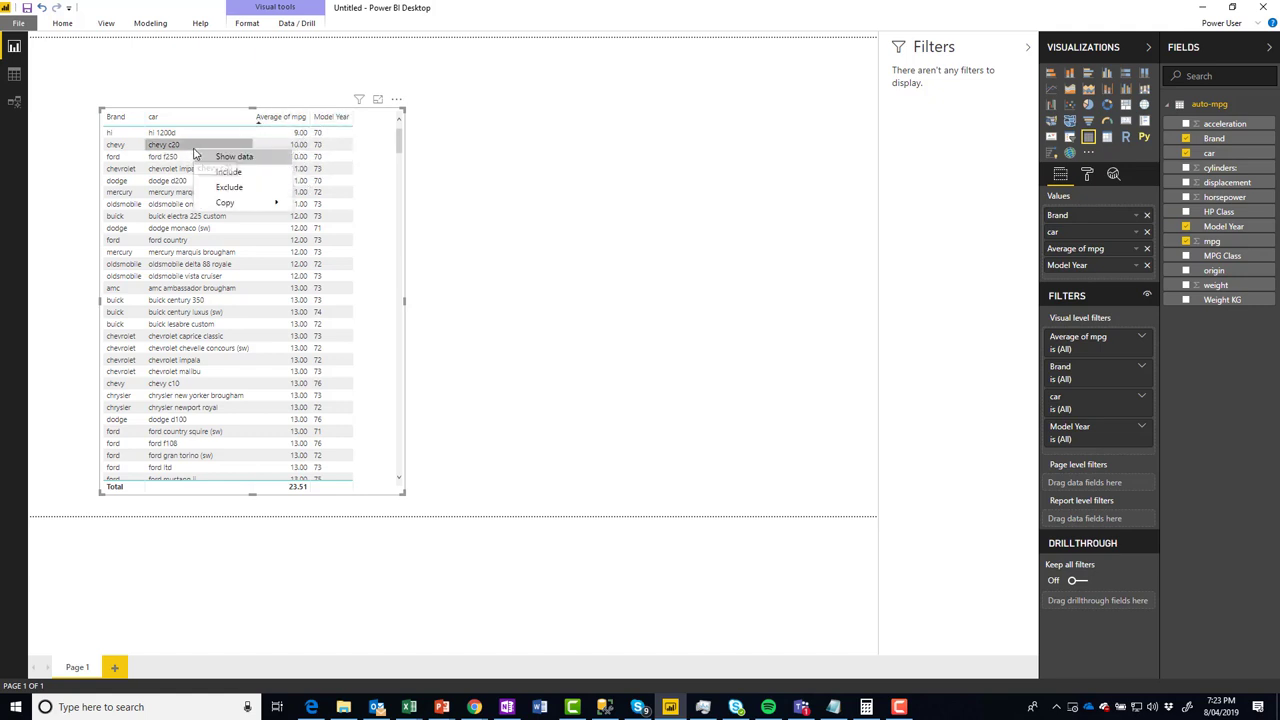
{"action": "mouse_move", "coordinate": [277, 202]}
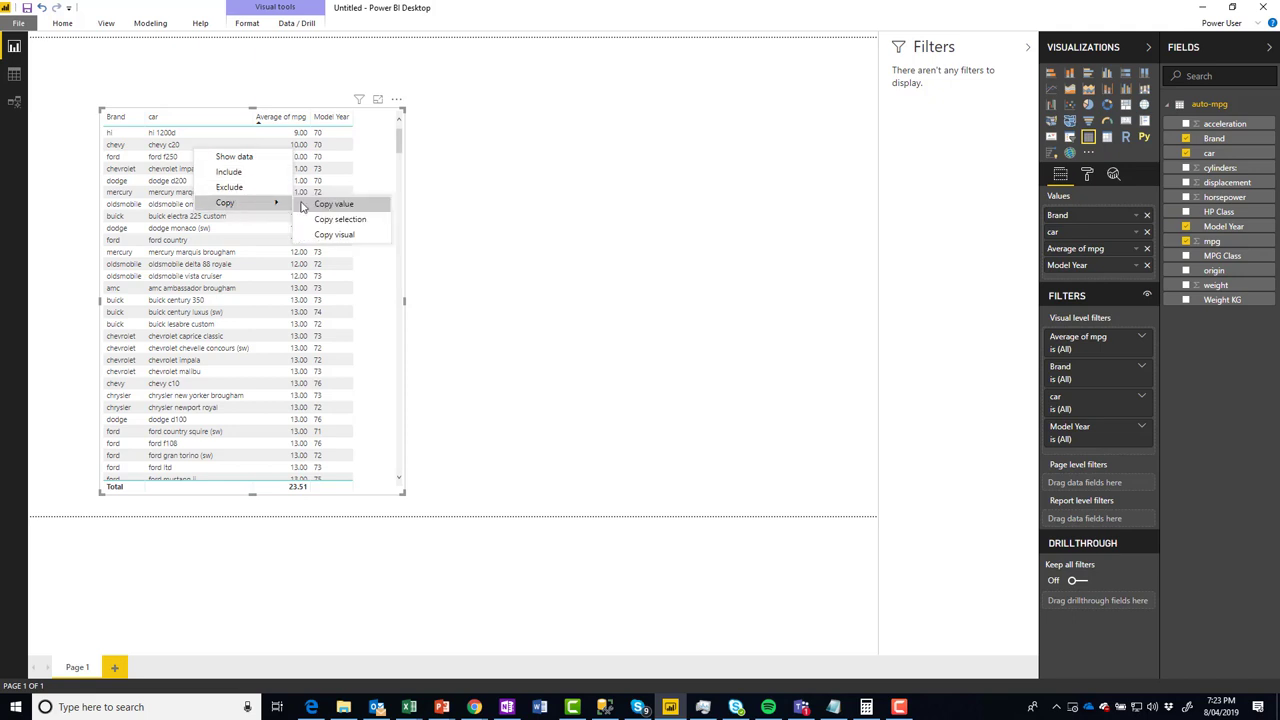
{"action": "left_click", "coordinate": [335, 210]}
{"action": "key", "text": "alt+Tab"}
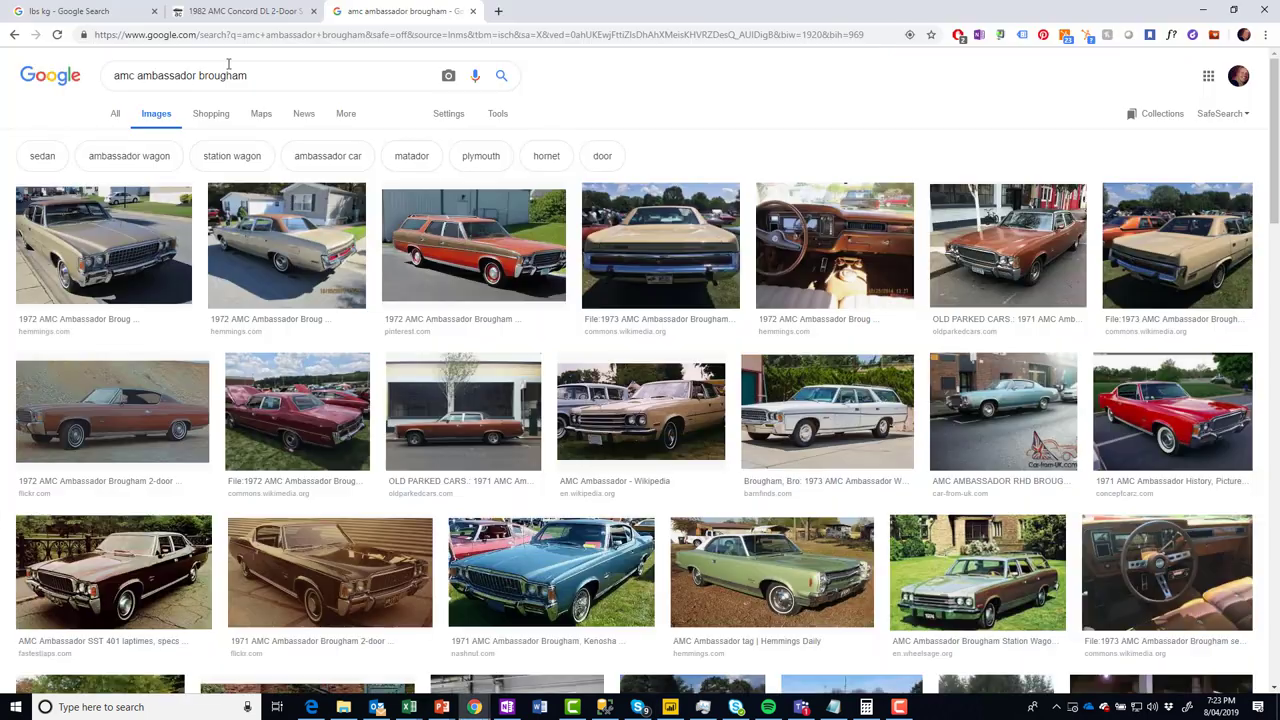
{"action": "left_click", "coordinate": [264, 71]}
{"action": "key", "text": "ctrl+a"}
{"action": "key", "text": "ctrl+v"}
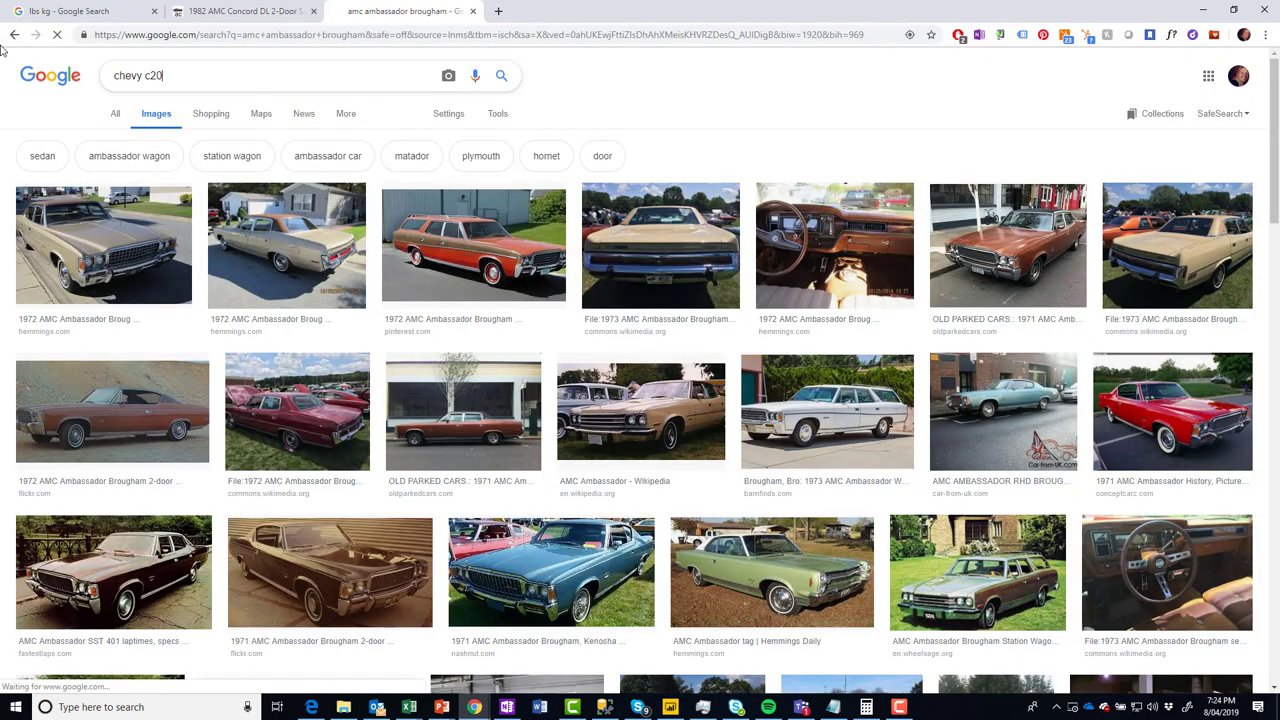
{"action": "key", "text": "Return"}
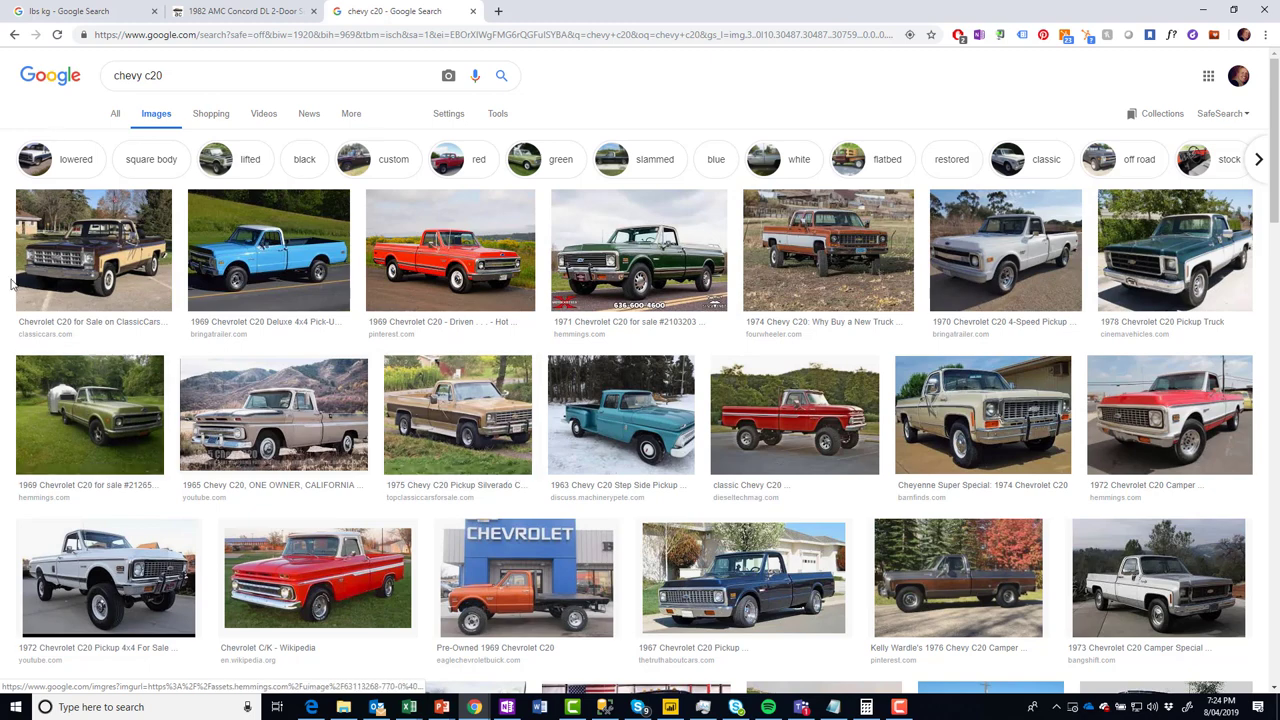
- Switch back to Power BI Desktop and sort the table by car name in ascending order
{"action": "key", "text": "alt+Tab"}
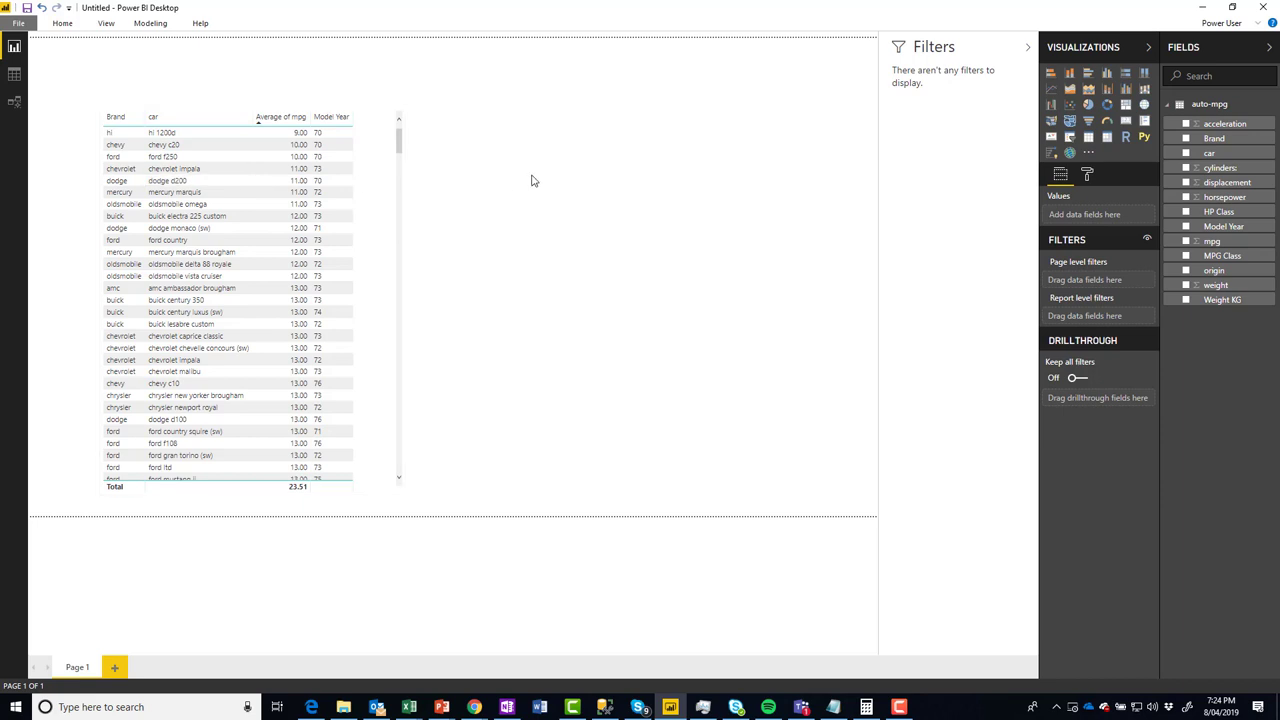
{"action": "left_click", "coordinate": [238, 116]}
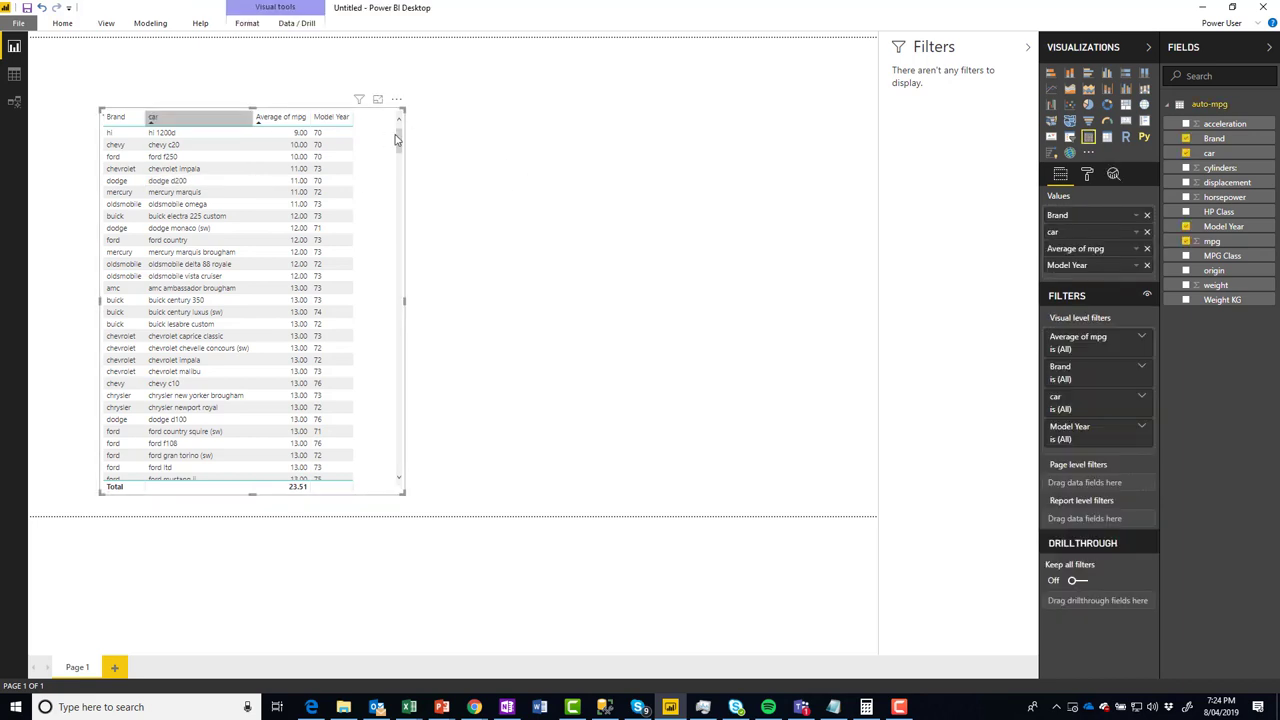
- Copy the whole table visual, paste it on the same page and place the duplicate beside the original
{"action": "right_click", "coordinate": [368, 138]}
{"action": "mouse_move", "coordinate": [410, 156]}
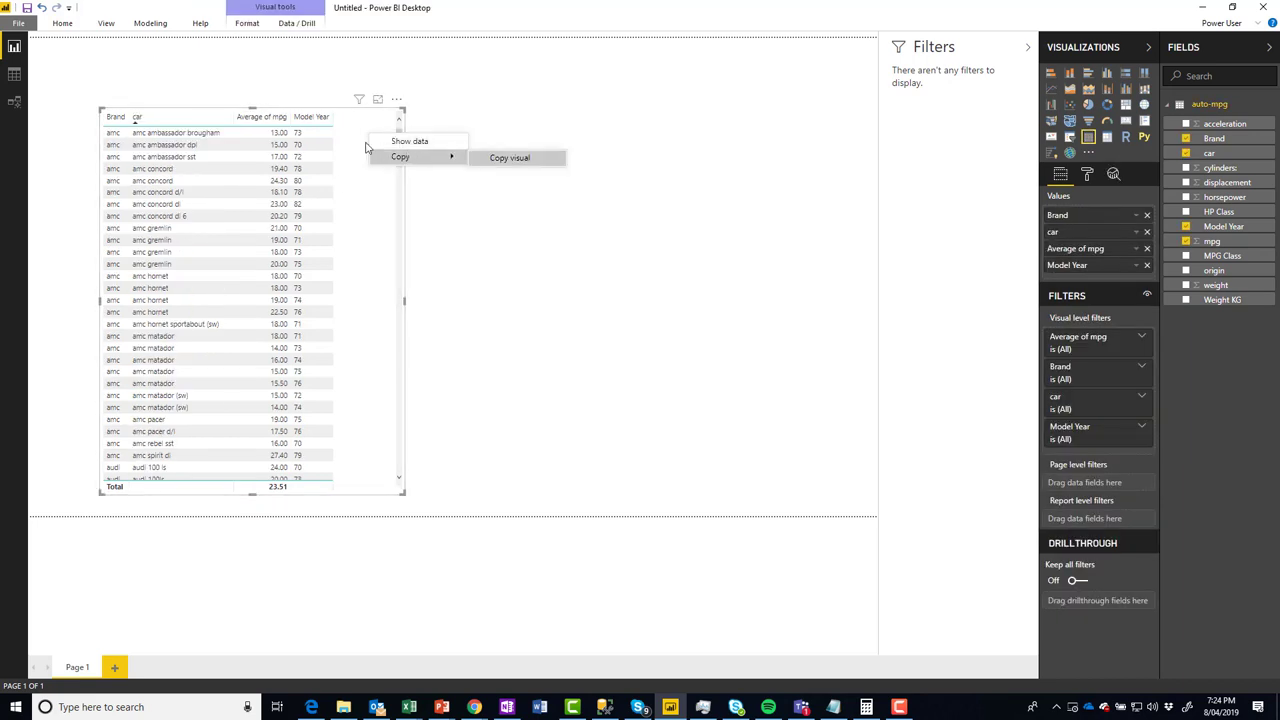
{"action": "left_click", "coordinate": [500, 156]}
{"action": "left_click", "coordinate": [62, 23]}
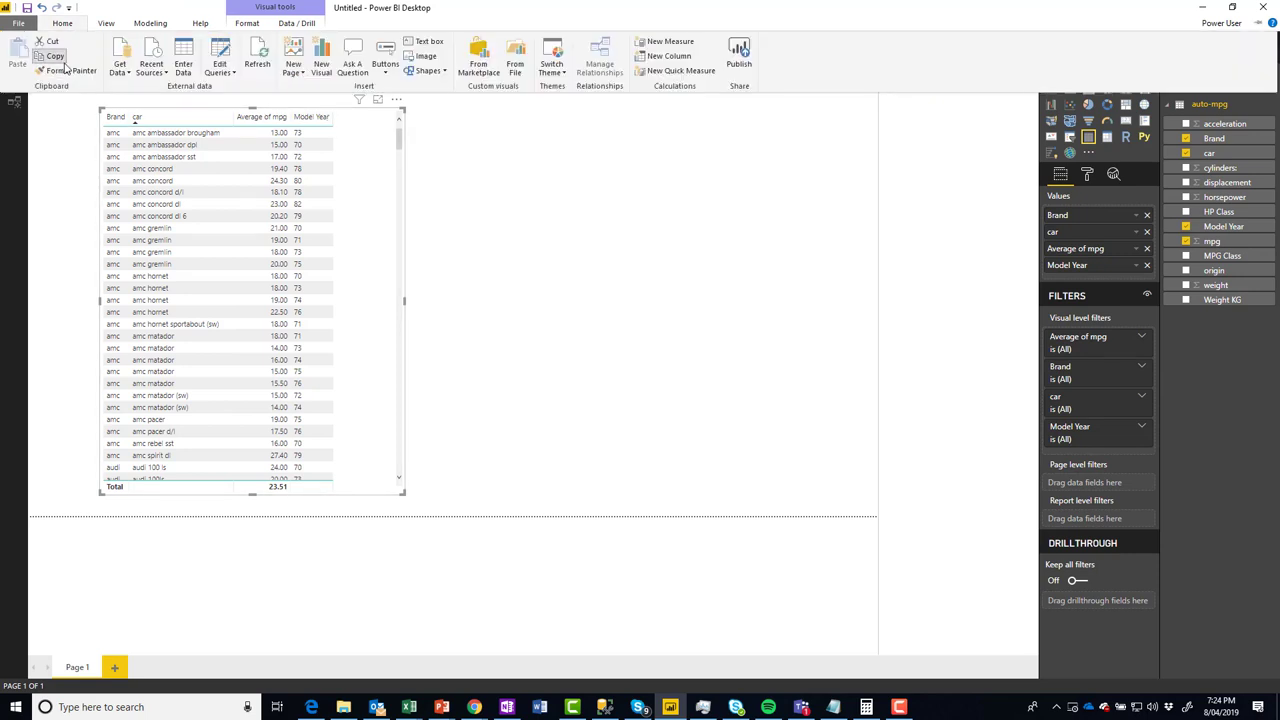
{"action": "left_click", "coordinate": [36, 70]}
{"action": "left_click", "coordinate": [62, 23]}
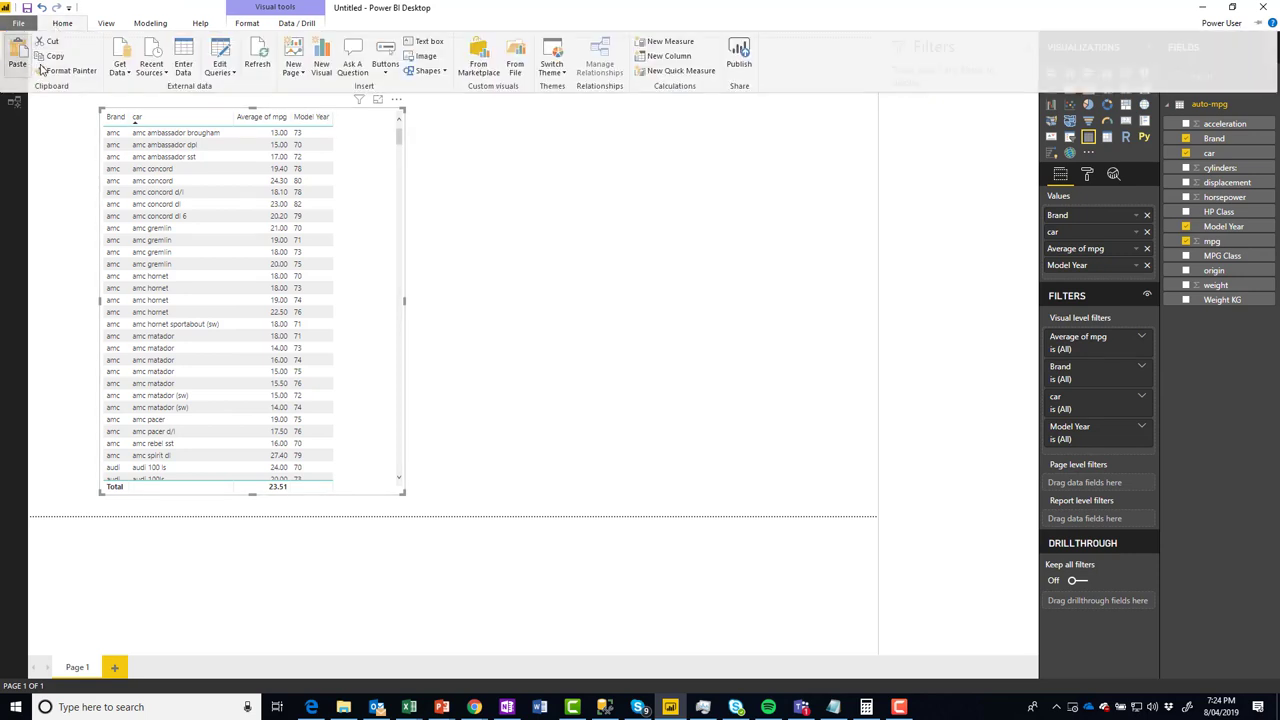
{"action": "left_click", "coordinate": [549, 306]}
{"action": "left_click_drag", "start_coordinate": [371, 315], "coordinate": [694, 306]}
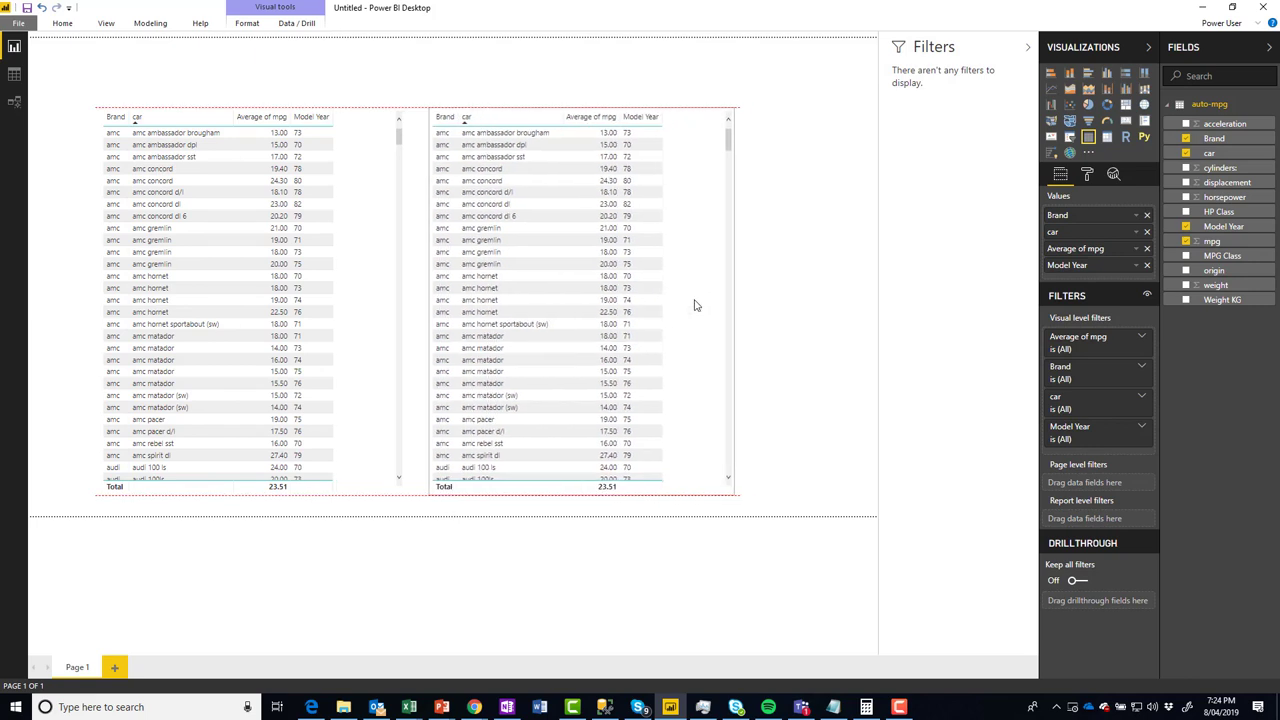
- Remove the car field from the duplicate table and convert it to a clustered column chart
{"action": "left_click", "coordinate": [1147, 232]}
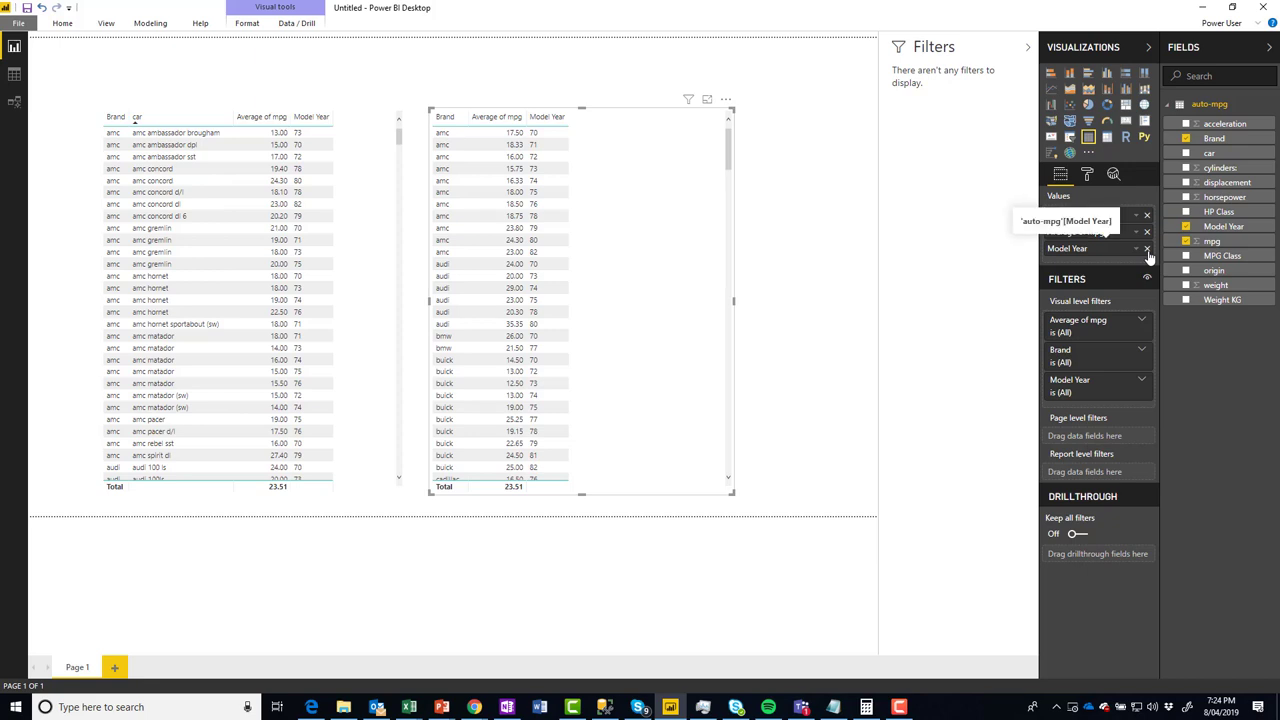
{"action": "left_click", "coordinate": [1089, 74]}
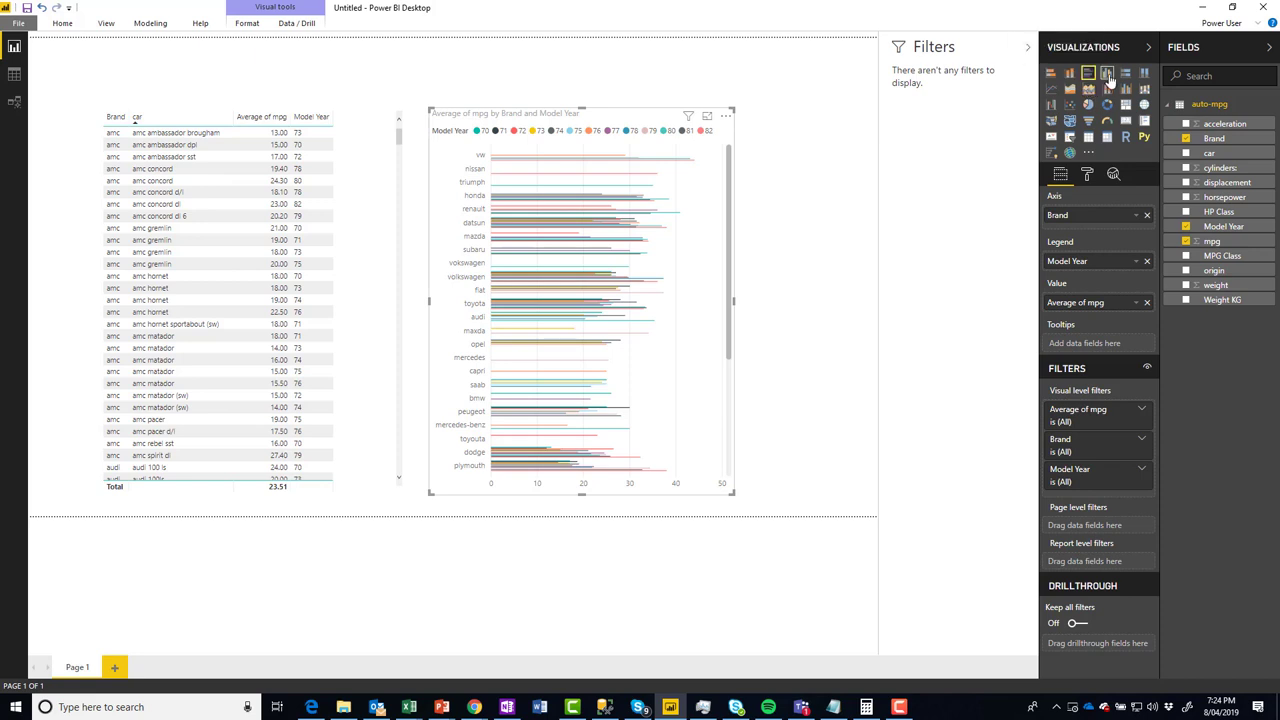
{"action": "left_click", "coordinate": [1107, 74]}
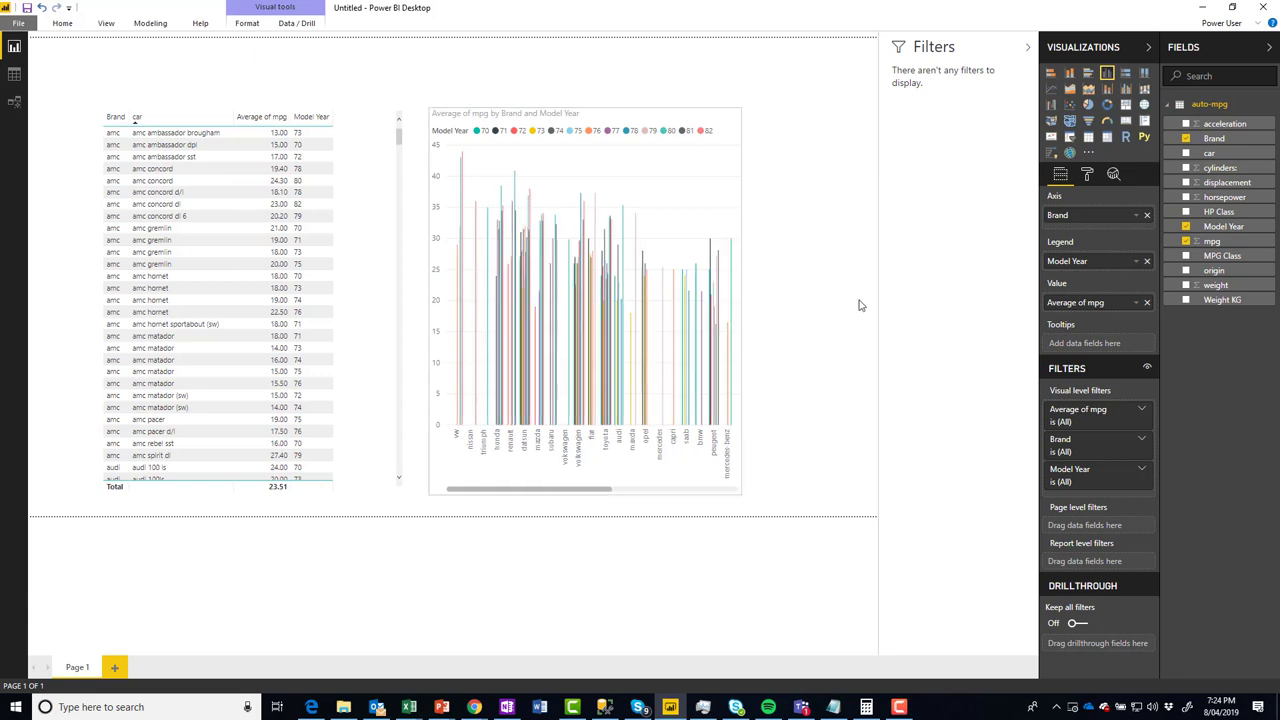
- Widen the column chart to the page edge, remove Model Year from its legend and lower its upper edge to free space above
{"action": "left_click_drag", "start_coordinate": [858, 305], "coordinate": [866, 295]}
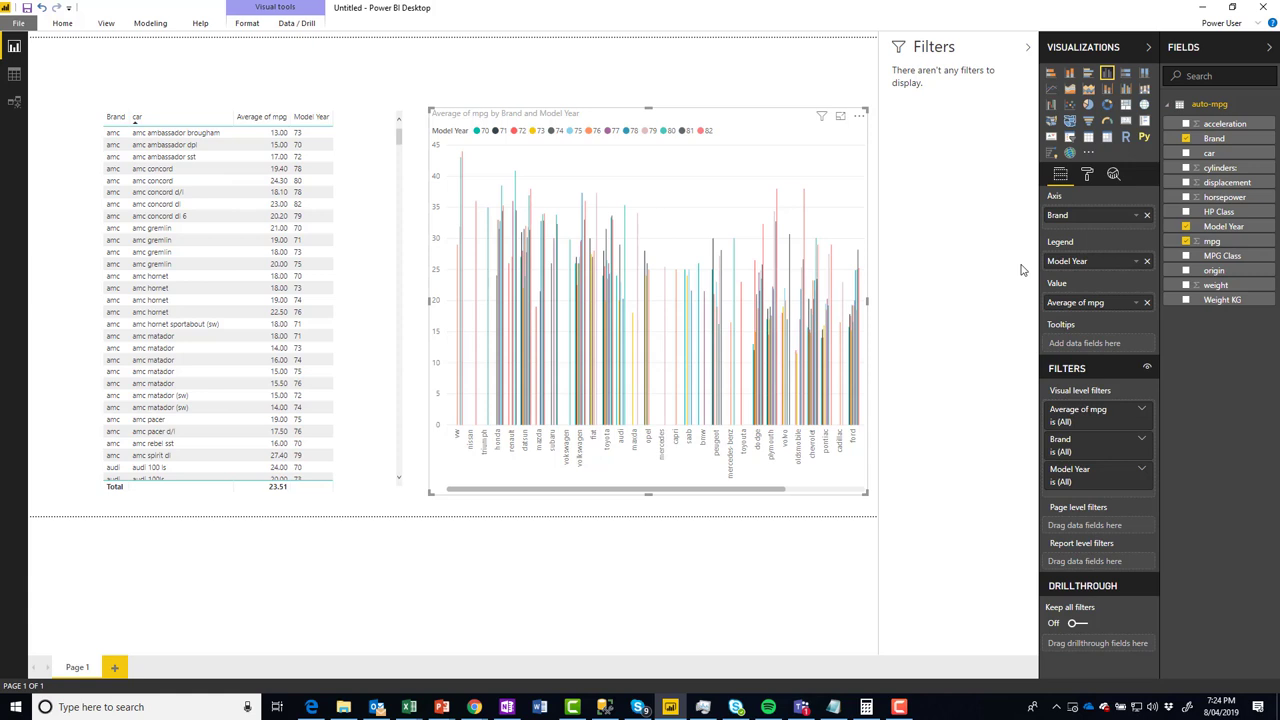
{"action": "left_click", "coordinate": [1147, 261]}
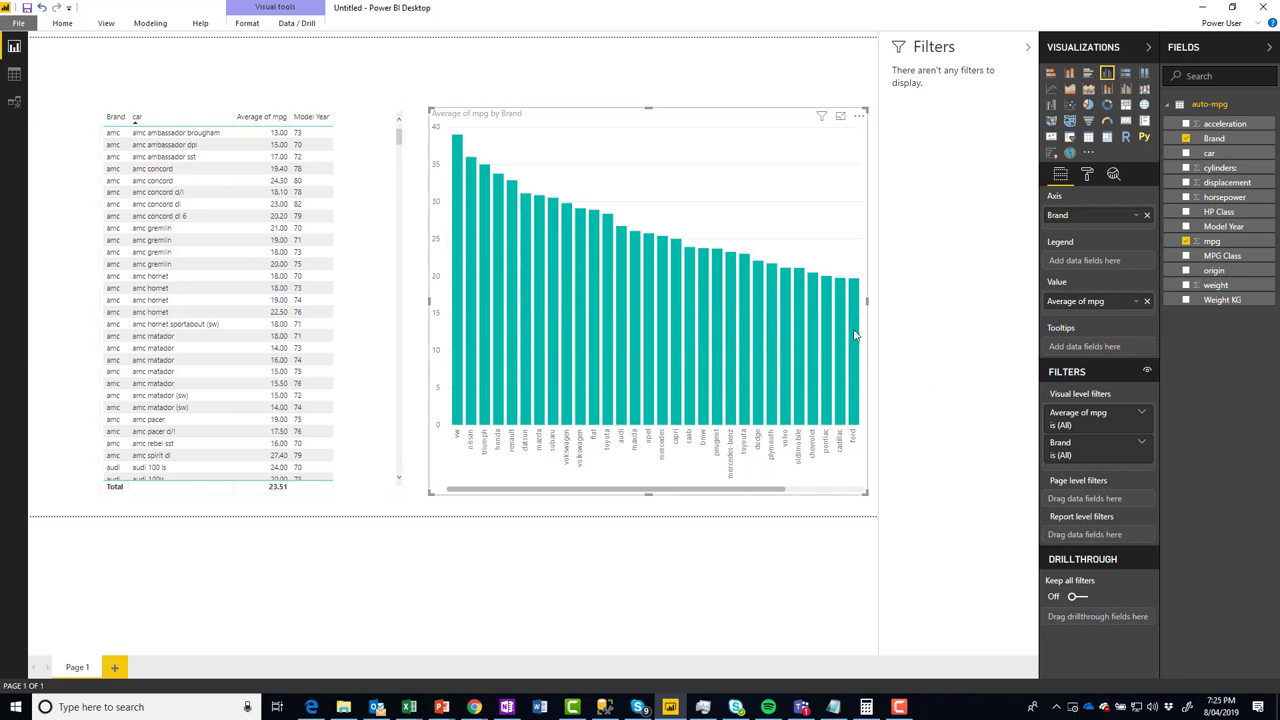
{"action": "mouse_move", "coordinate": [856, 339]}
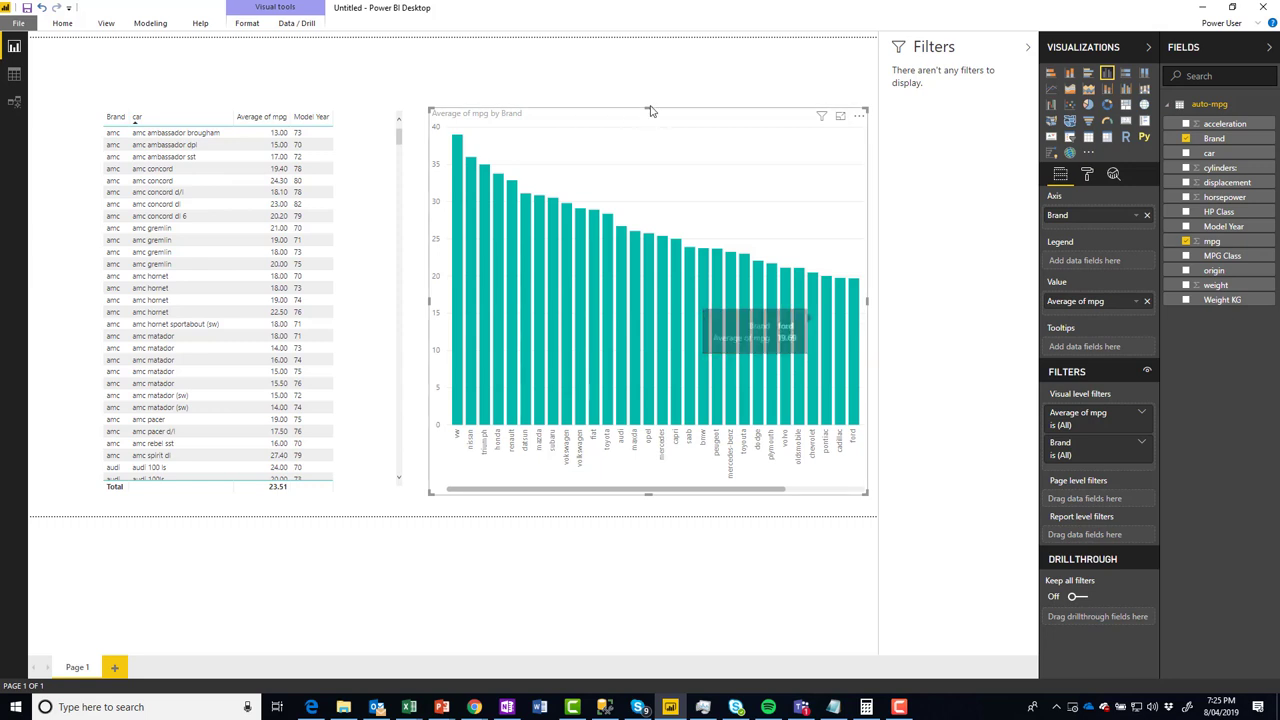
{"action": "left_click_drag", "start_coordinate": [649, 108], "coordinate": [647, 135]}
{"action": "left_click_drag", "start_coordinate": [646, 180], "coordinate": [636, 260]}
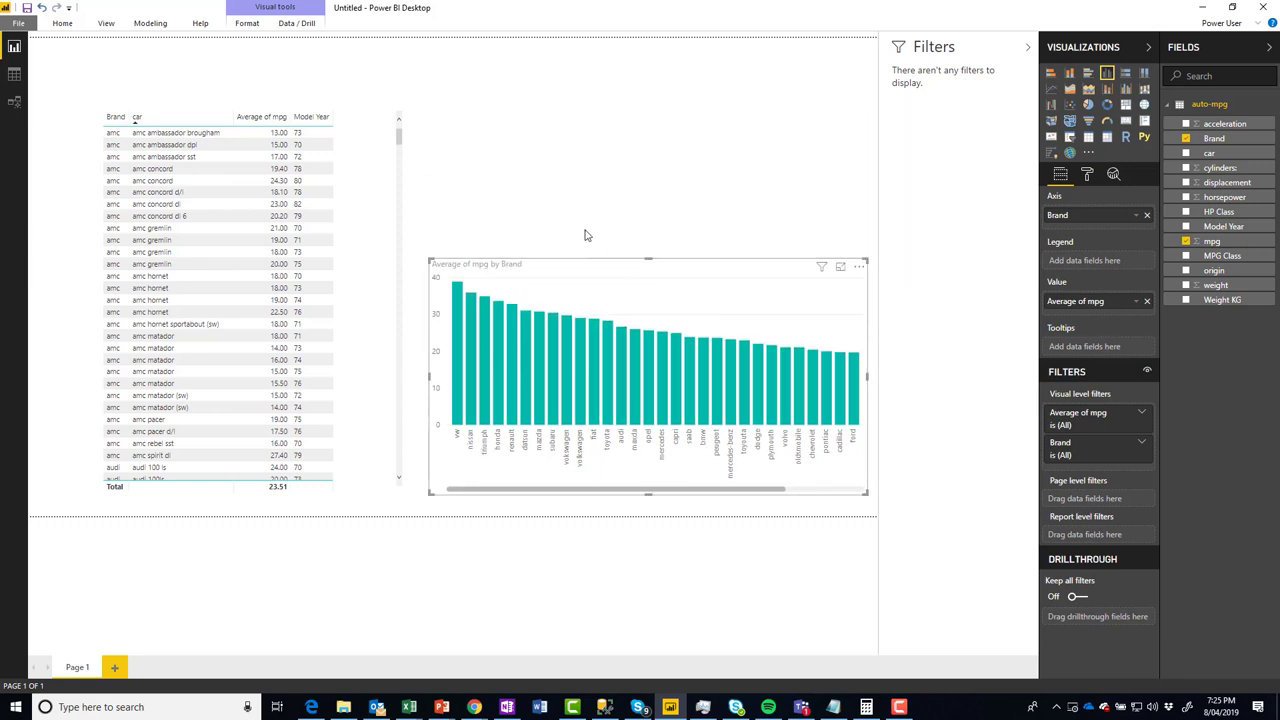
- Highlight the amc ambassador brougham row in the table, examine the amc bar in the Brand chart, and clear the highlight
{"action": "left_click", "coordinate": [176, 133]}
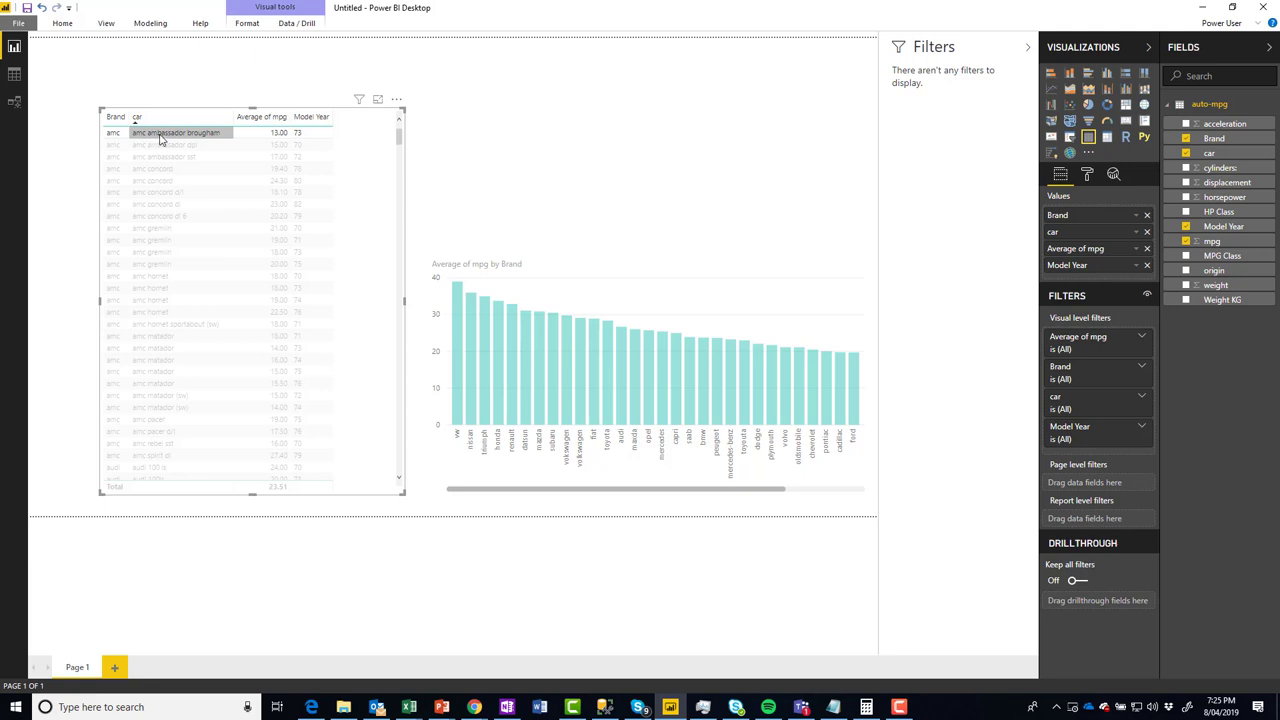
{"action": "left_click", "coordinate": [116, 133]}
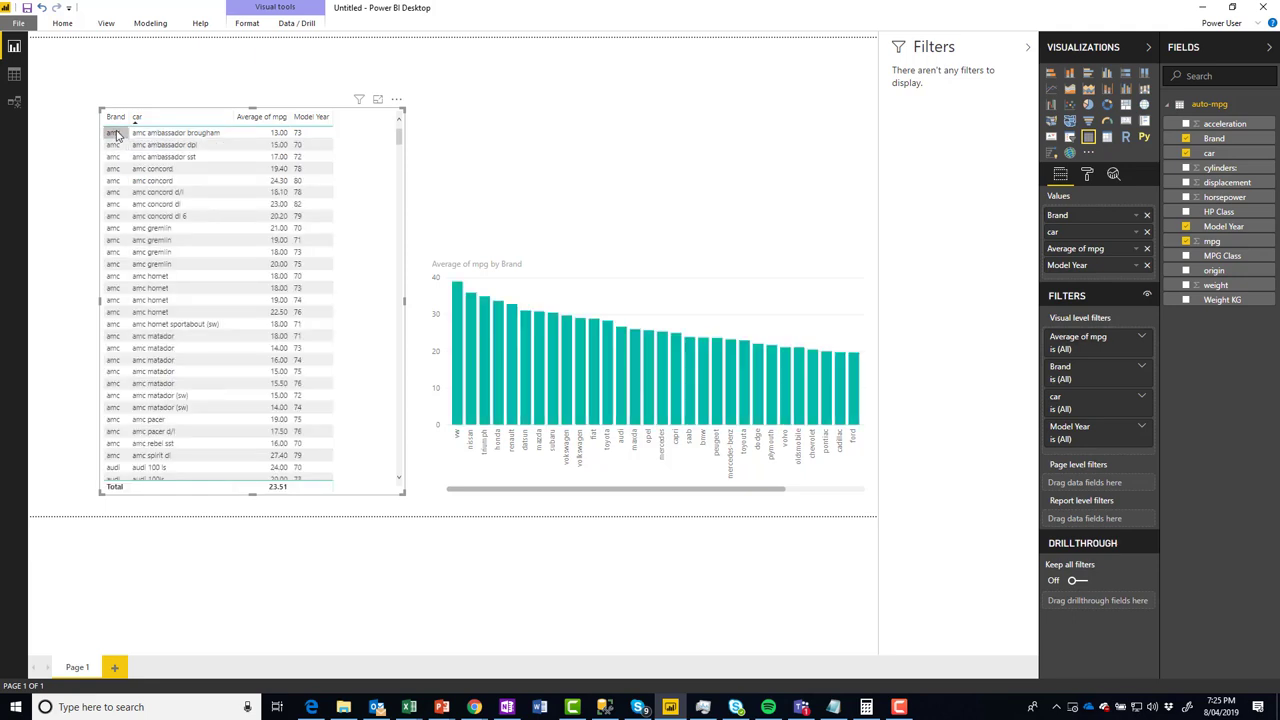
{"action": "left_click", "coordinate": [116, 133]}
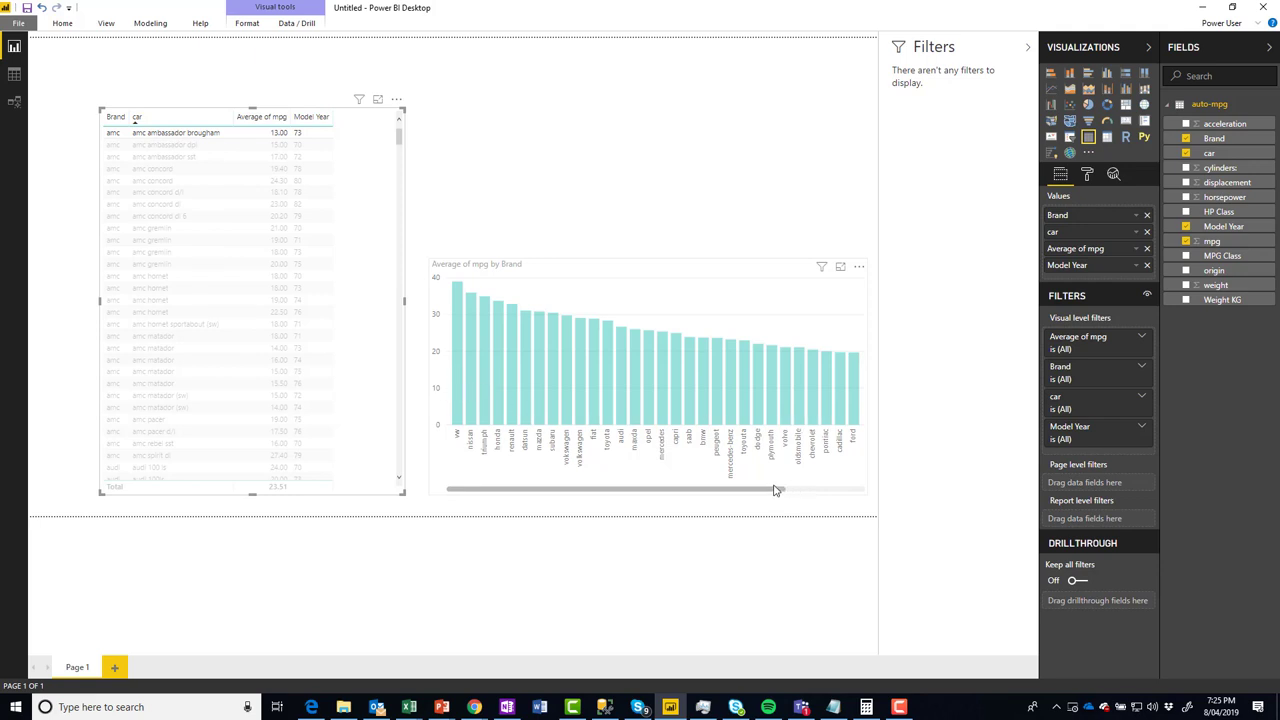
{"action": "left_click_drag", "start_coordinate": [823, 491], "coordinate": [865, 495]}
{"action": "left_click", "coordinate": [799, 456]}
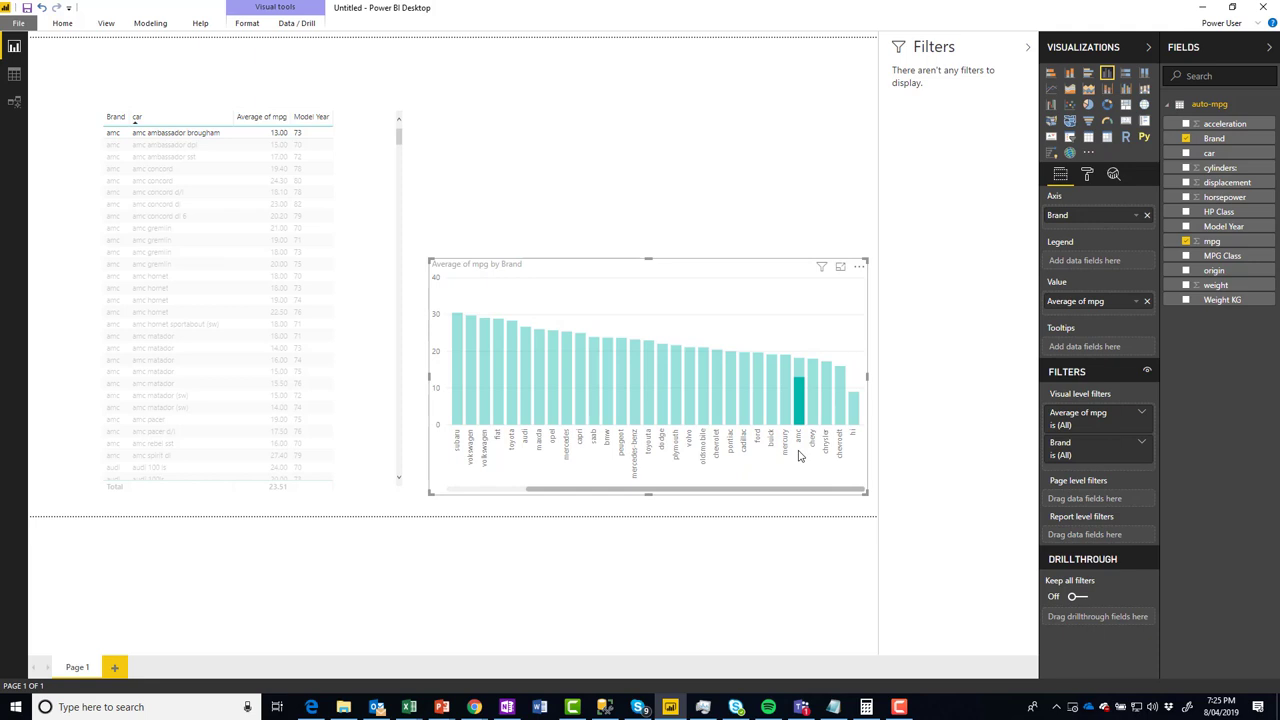
{"action": "left_click_drag", "start_coordinate": [585, 491], "coordinate": [491, 491]}
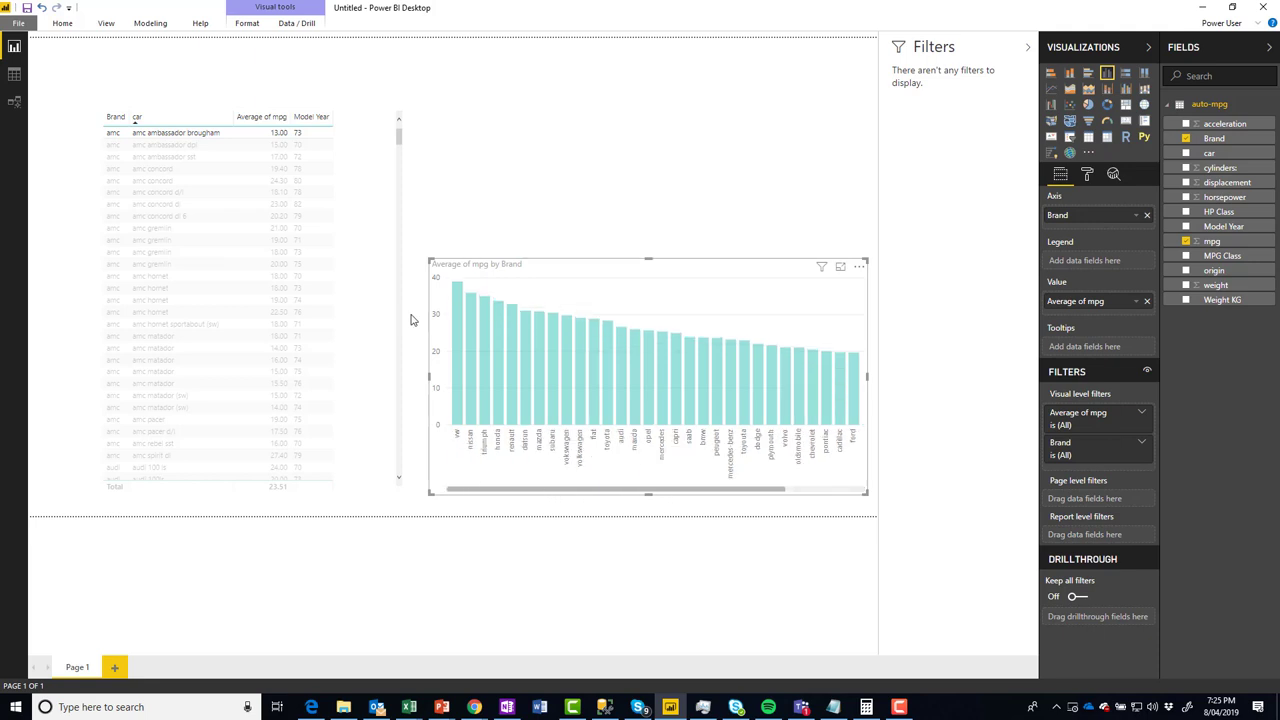
{"action": "left_click", "coordinate": [438, 196]}
{"action": "left_click", "coordinate": [385, 186]}
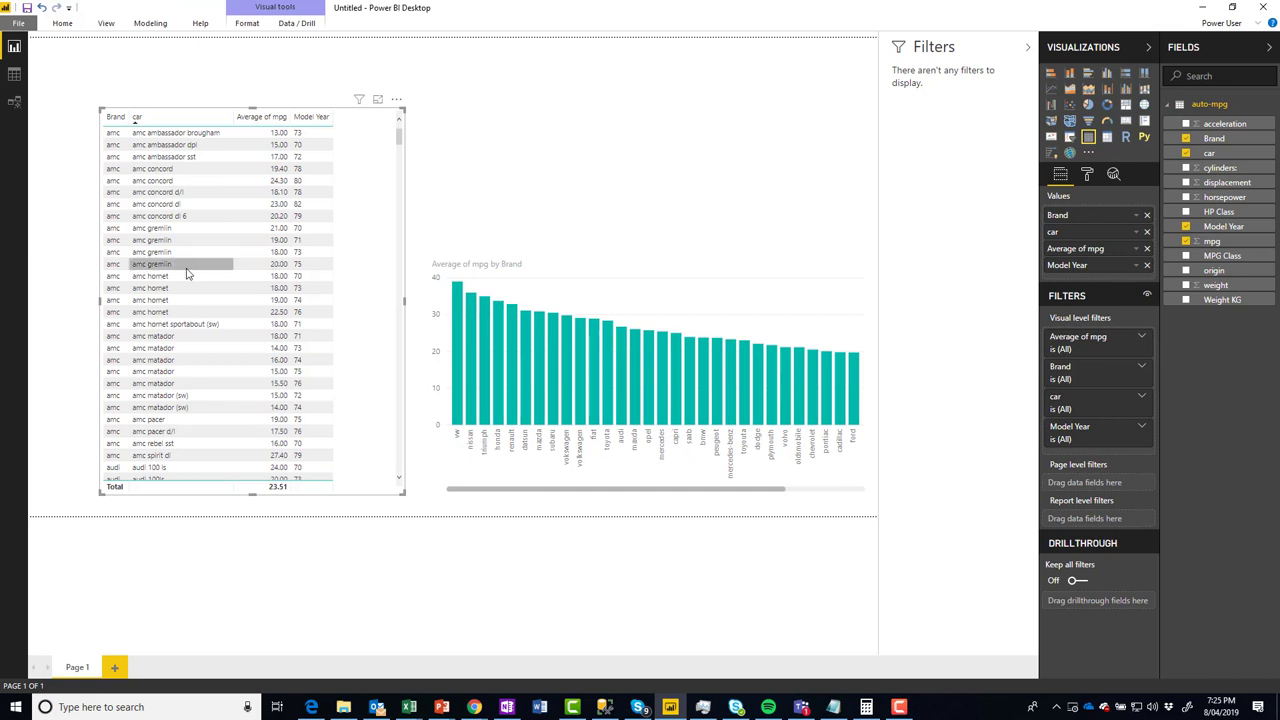
- Highlight the amc gremlin row for model year 75, examine the amc bar's highlighted and overall average mpg, and clear the highlight
{"action": "left_click", "coordinate": [152, 268]}
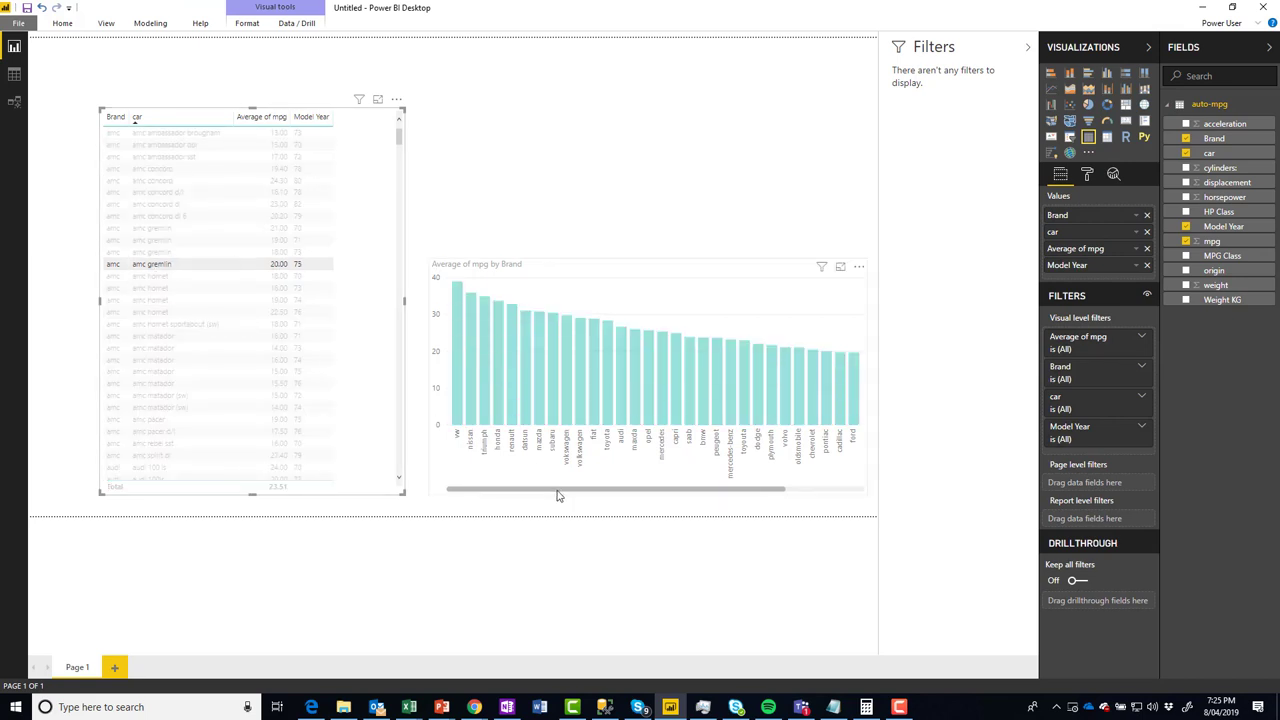
{"action": "left_click_drag", "start_coordinate": [592, 493], "coordinate": [679, 501]}
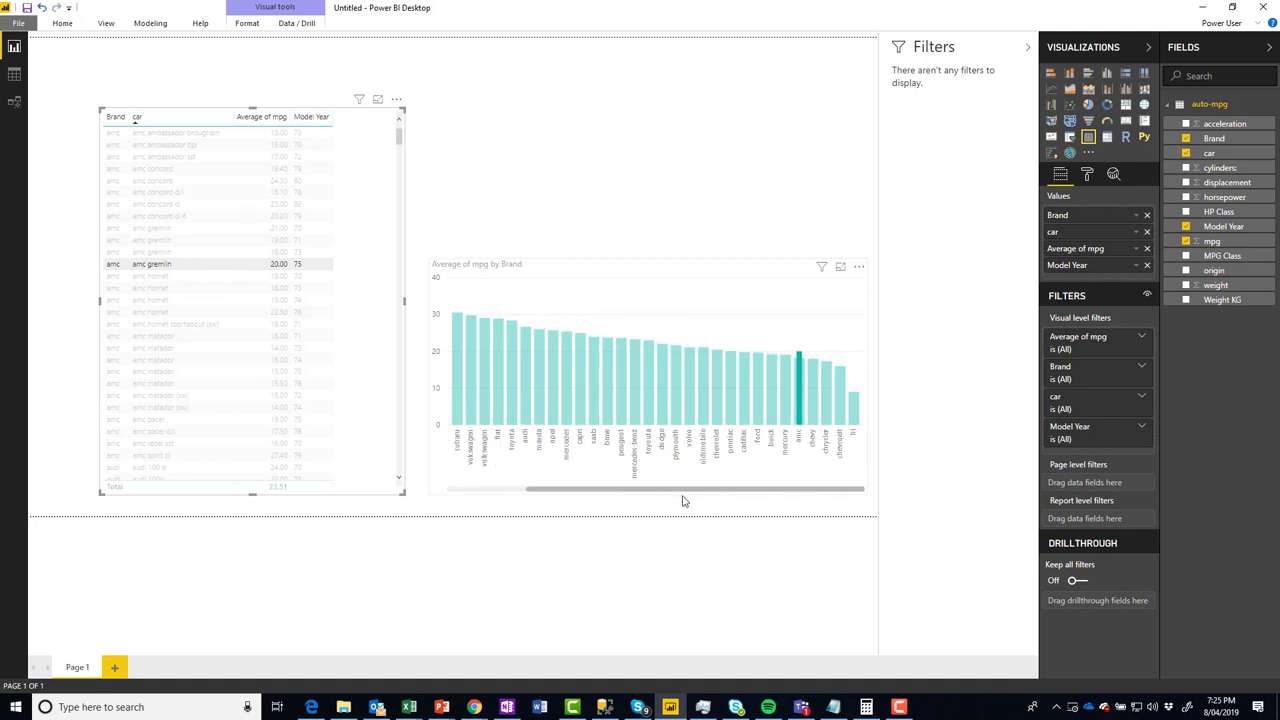
{"action": "left_click", "coordinate": [692, 506]}
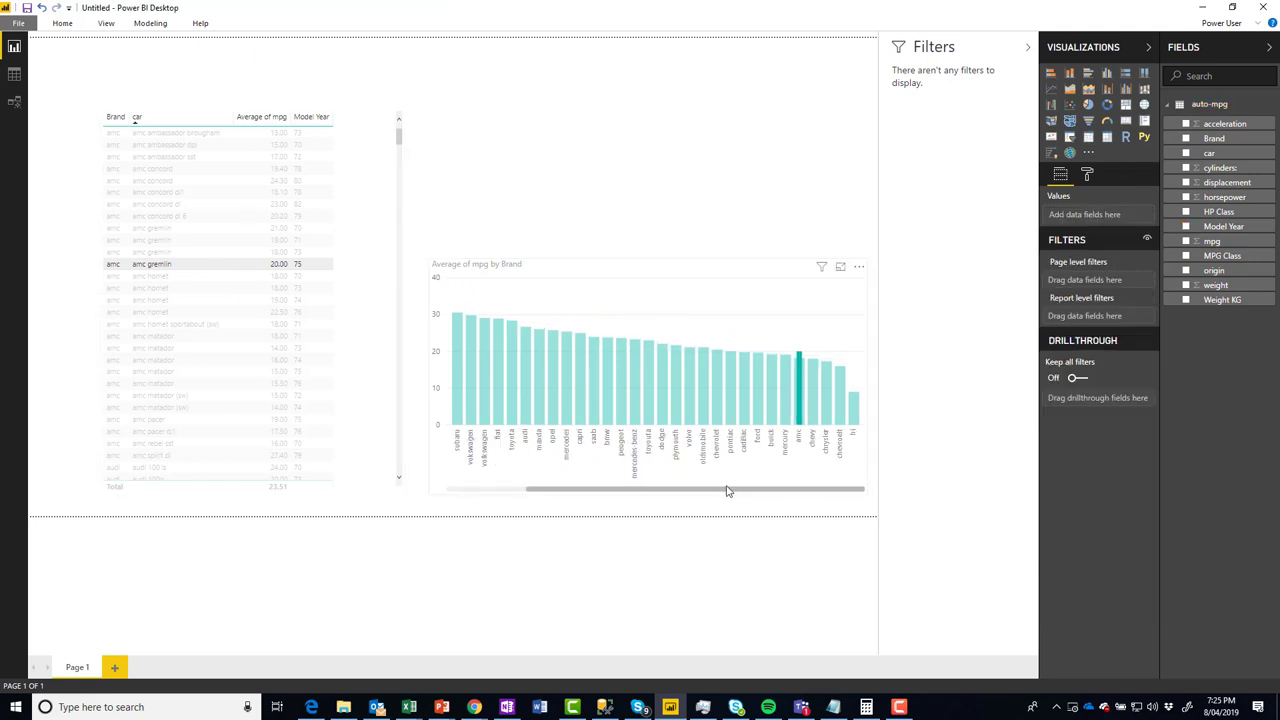
{"action": "mouse_move", "coordinate": [800, 361]}
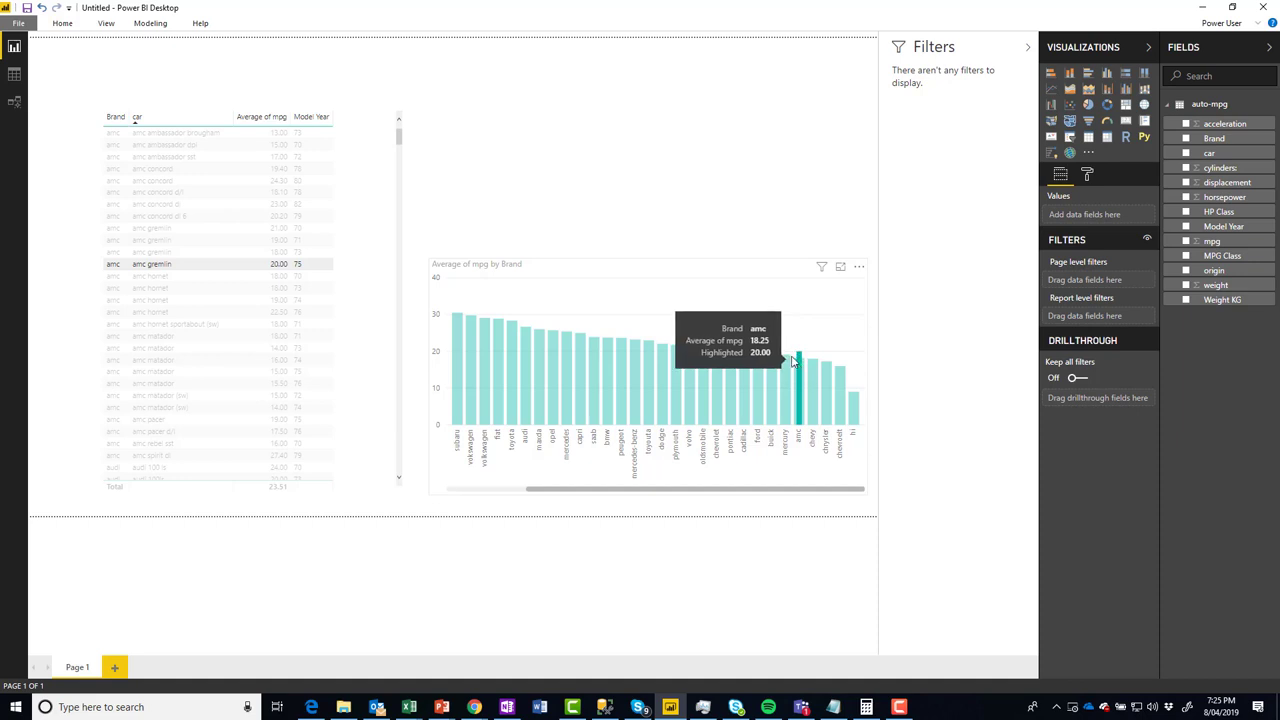
{"action": "left_click", "coordinate": [703, 286]}
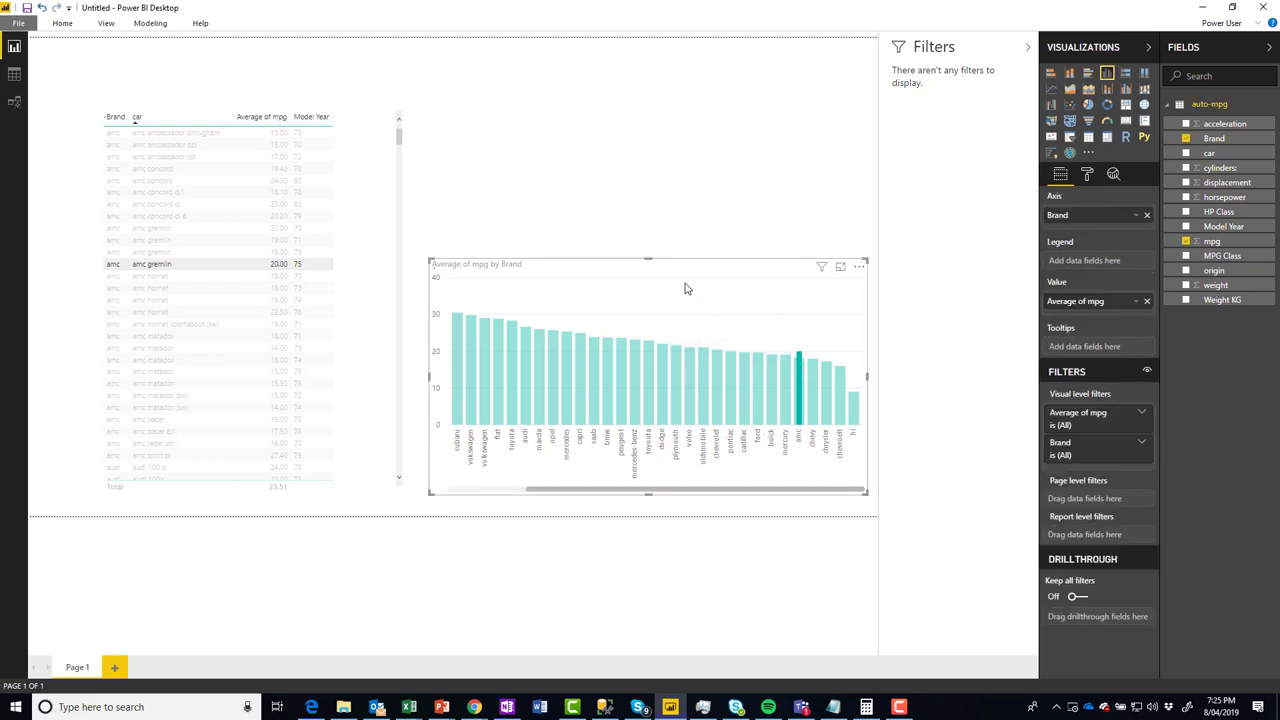
{"action": "left_click", "coordinate": [366, 286]}
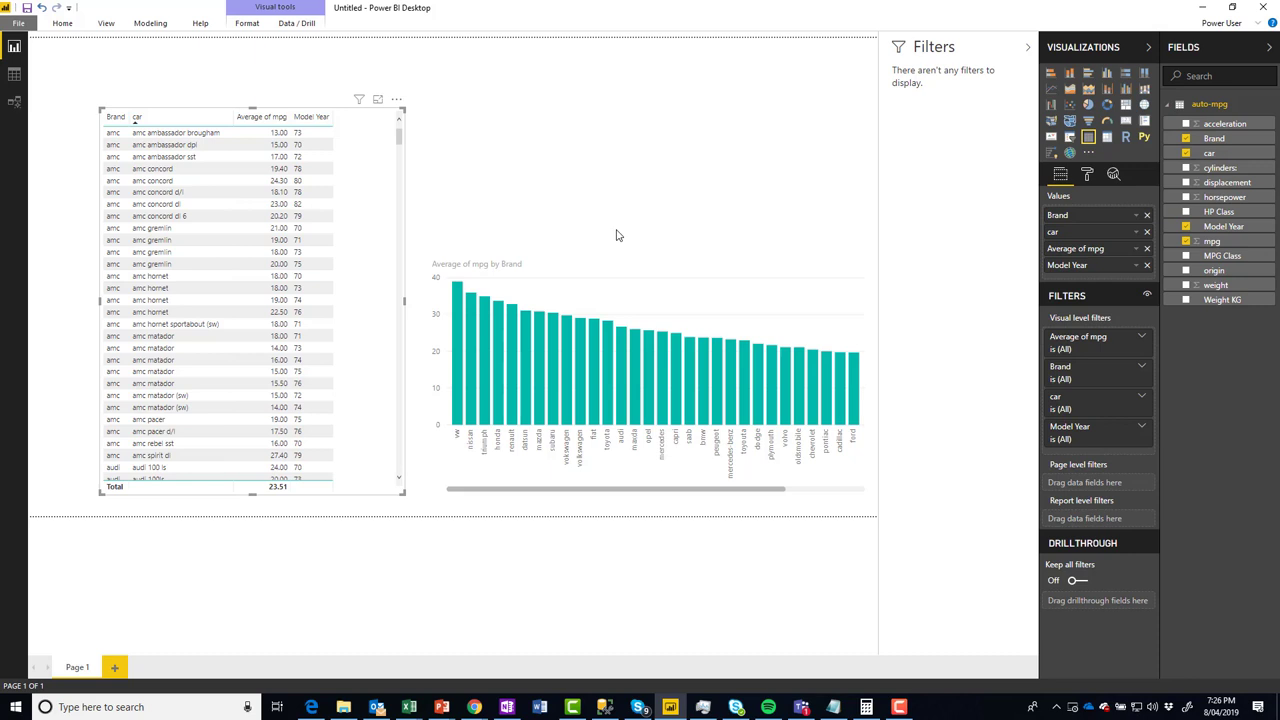
- Shorten the Brand chart a little more and add a column chart of mpg by Model Year in the space above it
{"action": "left_click", "coordinate": [657, 286]}
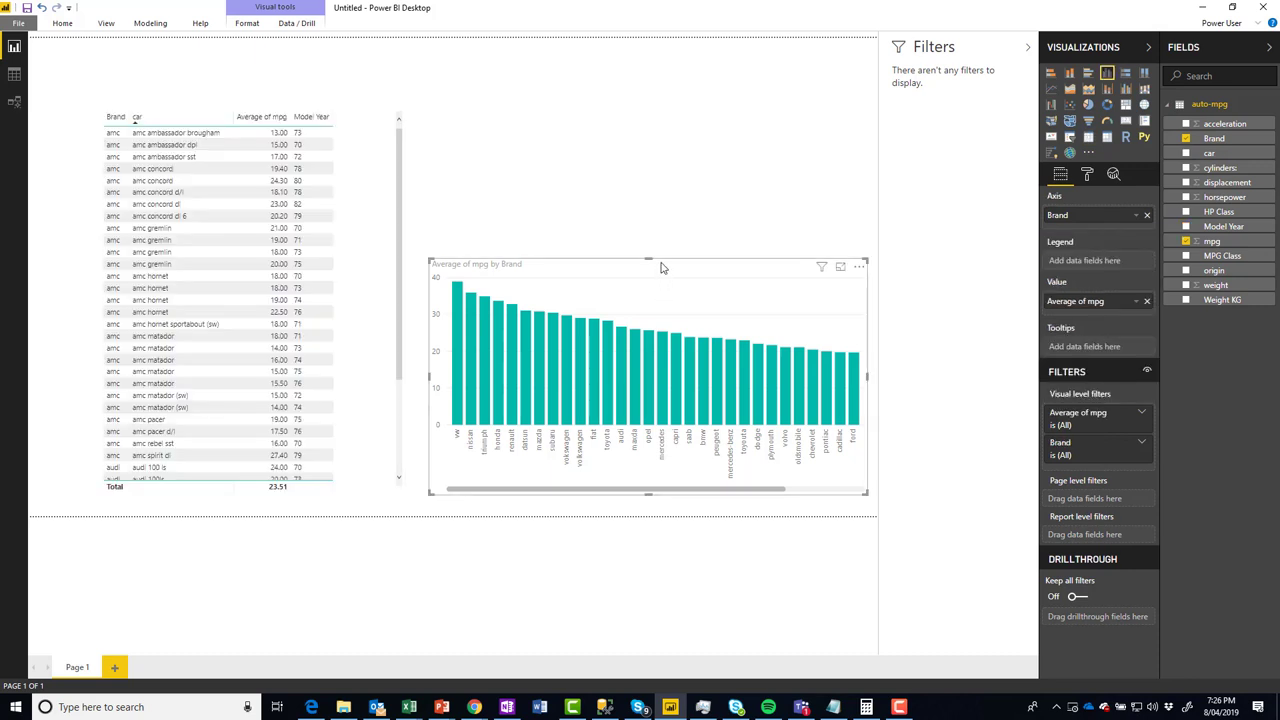
{"action": "left_click_drag", "start_coordinate": [649, 259], "coordinate": [651, 289]}
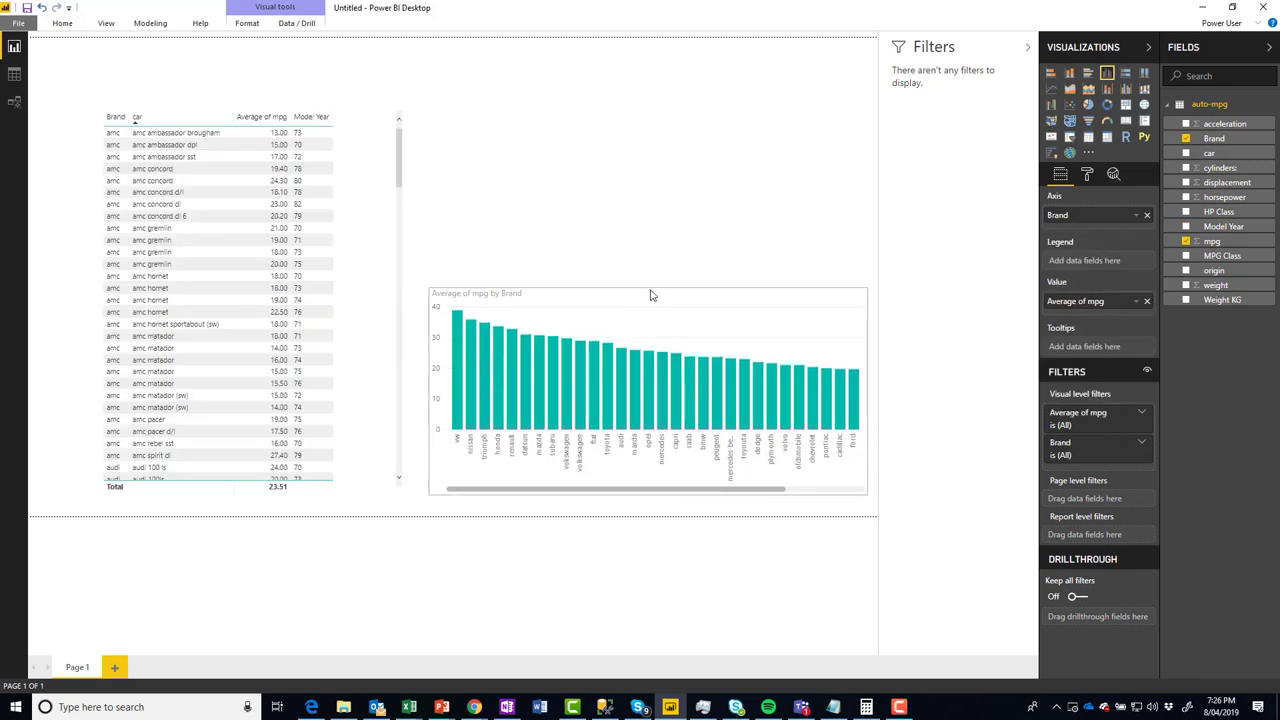
{"action": "left_click", "coordinate": [630, 235]}
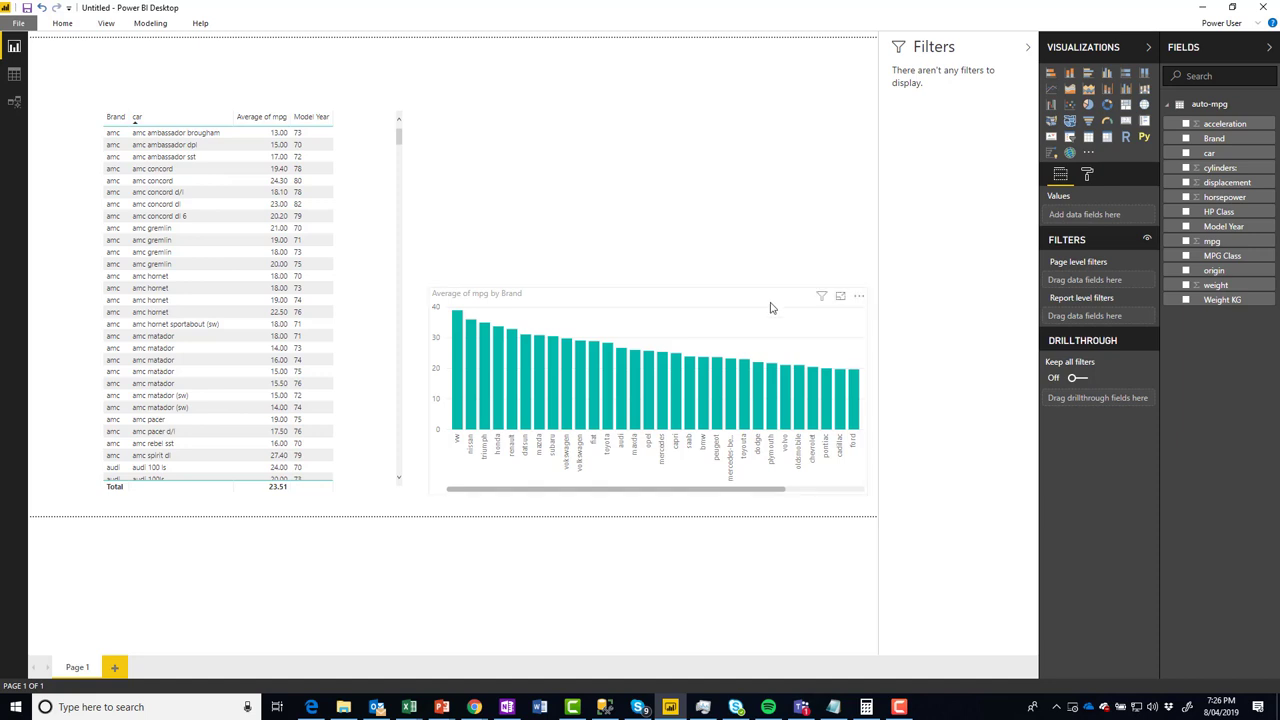
{"action": "left_click_drag", "start_coordinate": [1212, 241], "coordinate": [668, 144]}
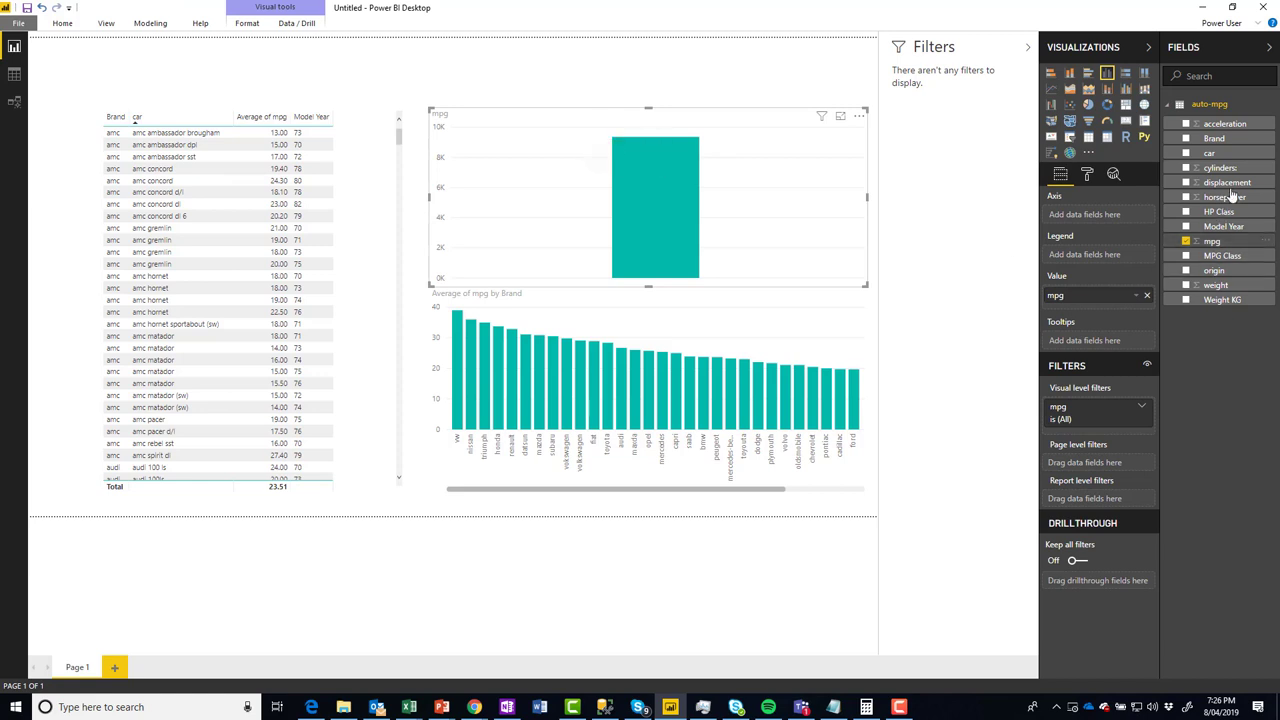
{"action": "left_click_drag", "start_coordinate": [1222, 226], "coordinate": [794, 231]}
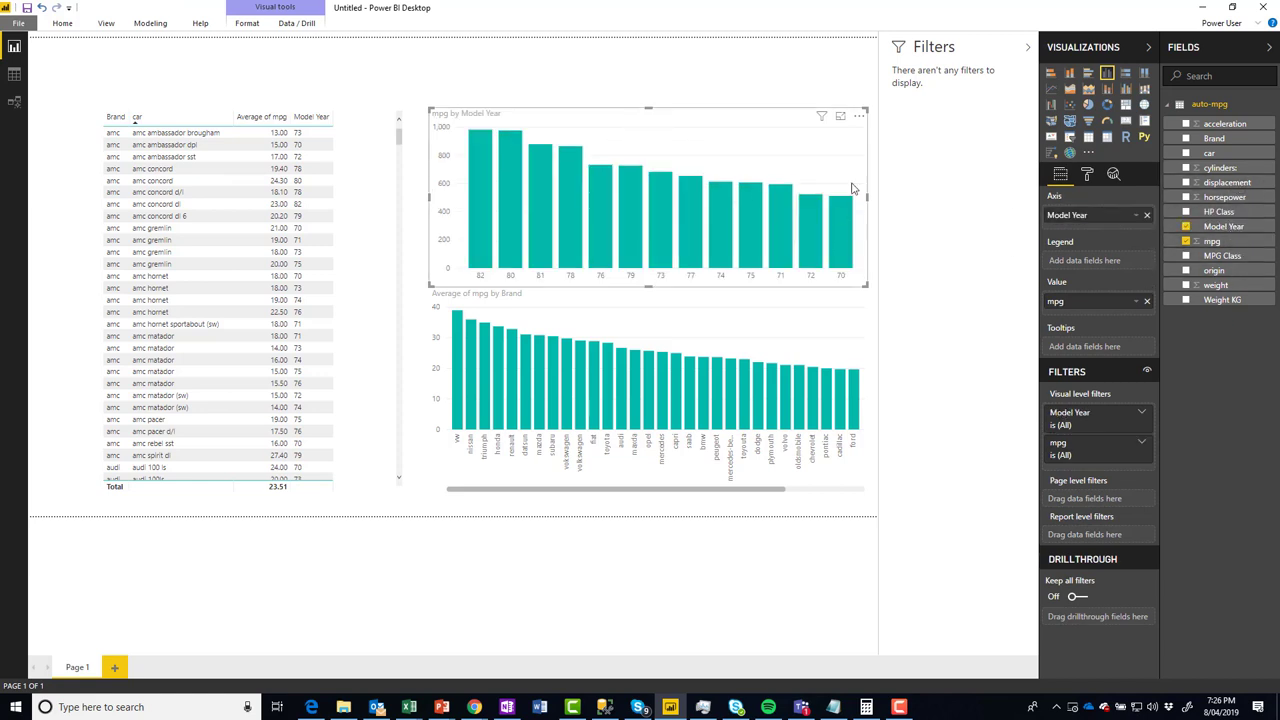
- Sort the mpg by Model Year chart by Model Year in ascending order and deselect it
{"action": "left_click", "coordinate": [859, 116]}
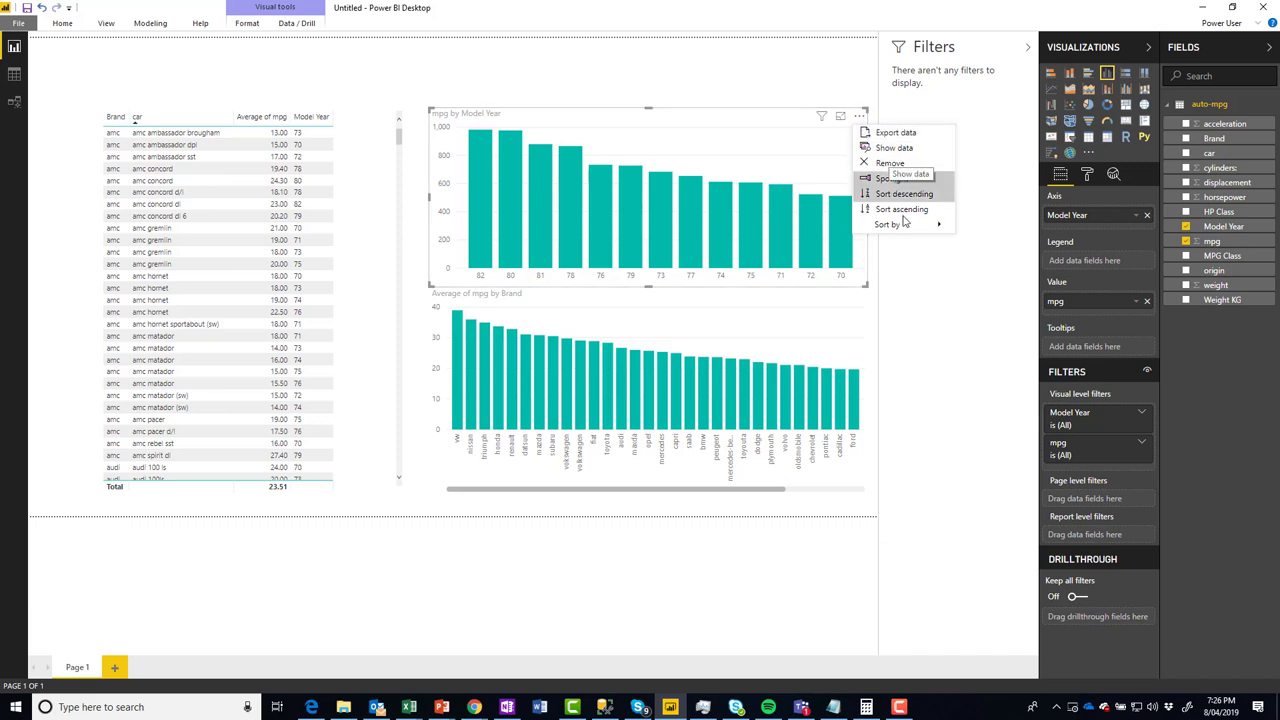
{"action": "mouse_move", "coordinate": [910, 224]}
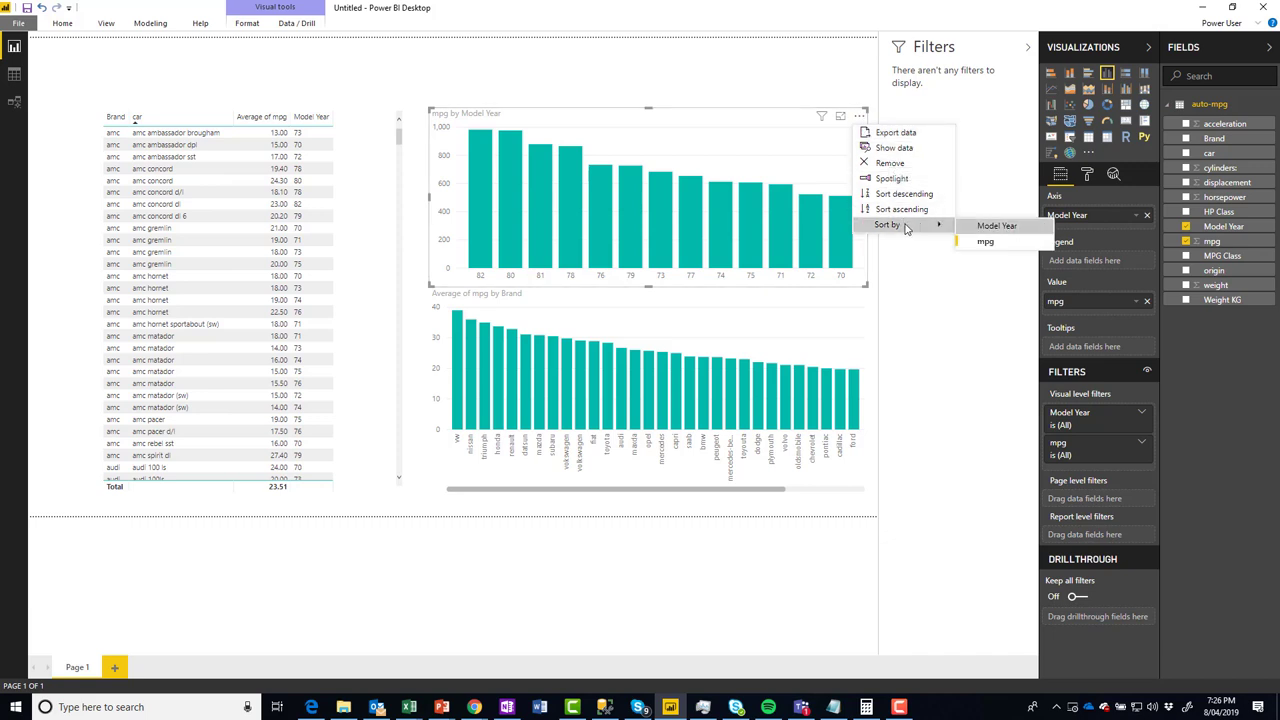
{"action": "left_click", "coordinate": [987, 243]}
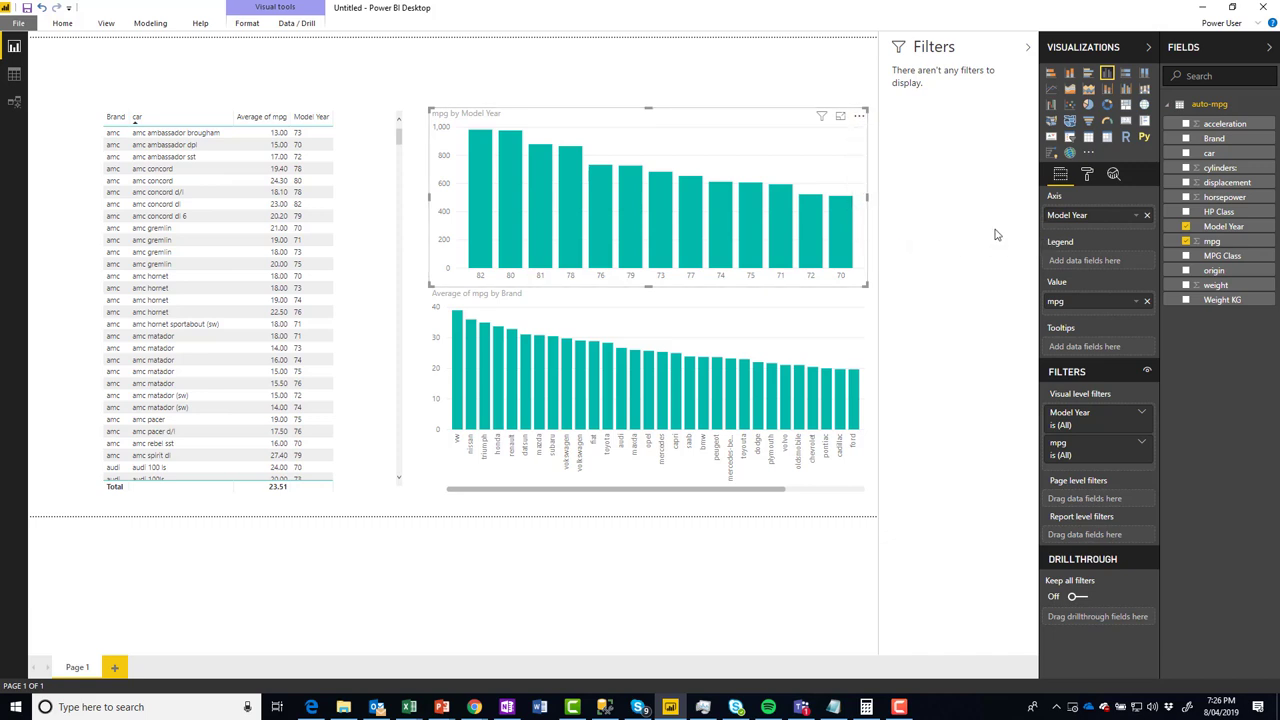
{"action": "left_click", "coordinate": [859, 116]}
{"action": "left_click", "coordinate": [891, 210]}
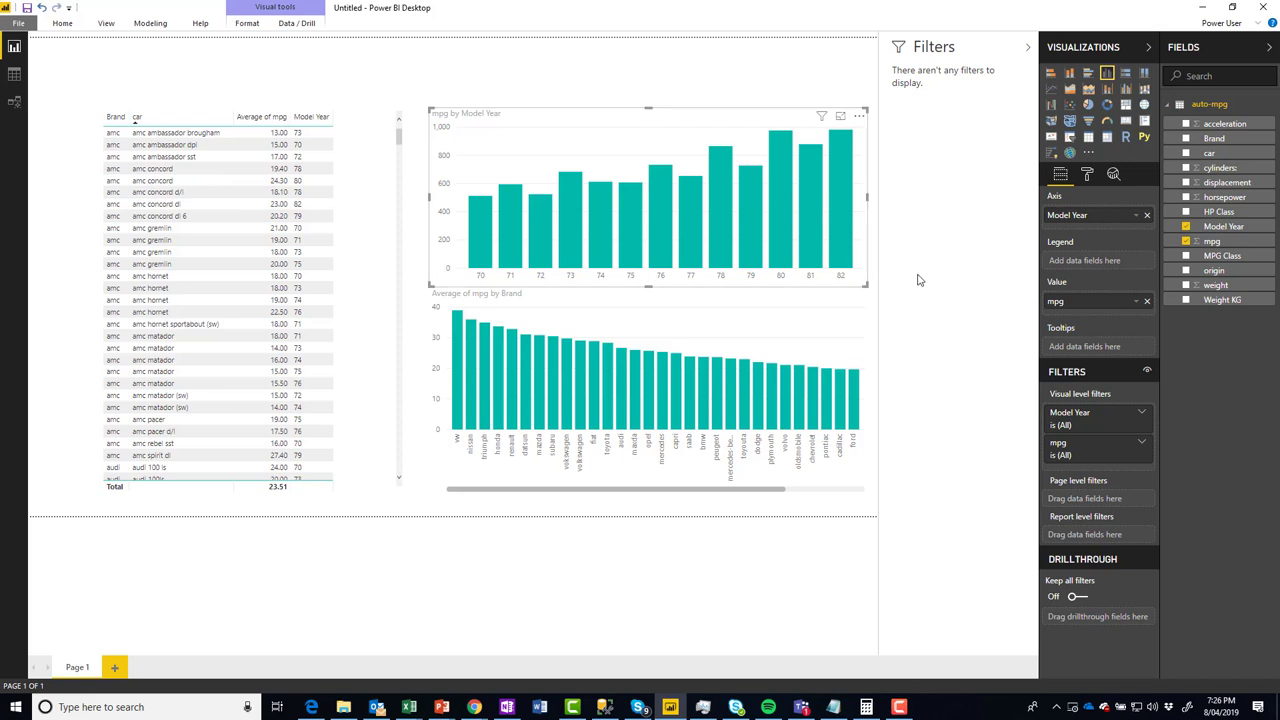
{"action": "left_click", "coordinate": [874, 318]}
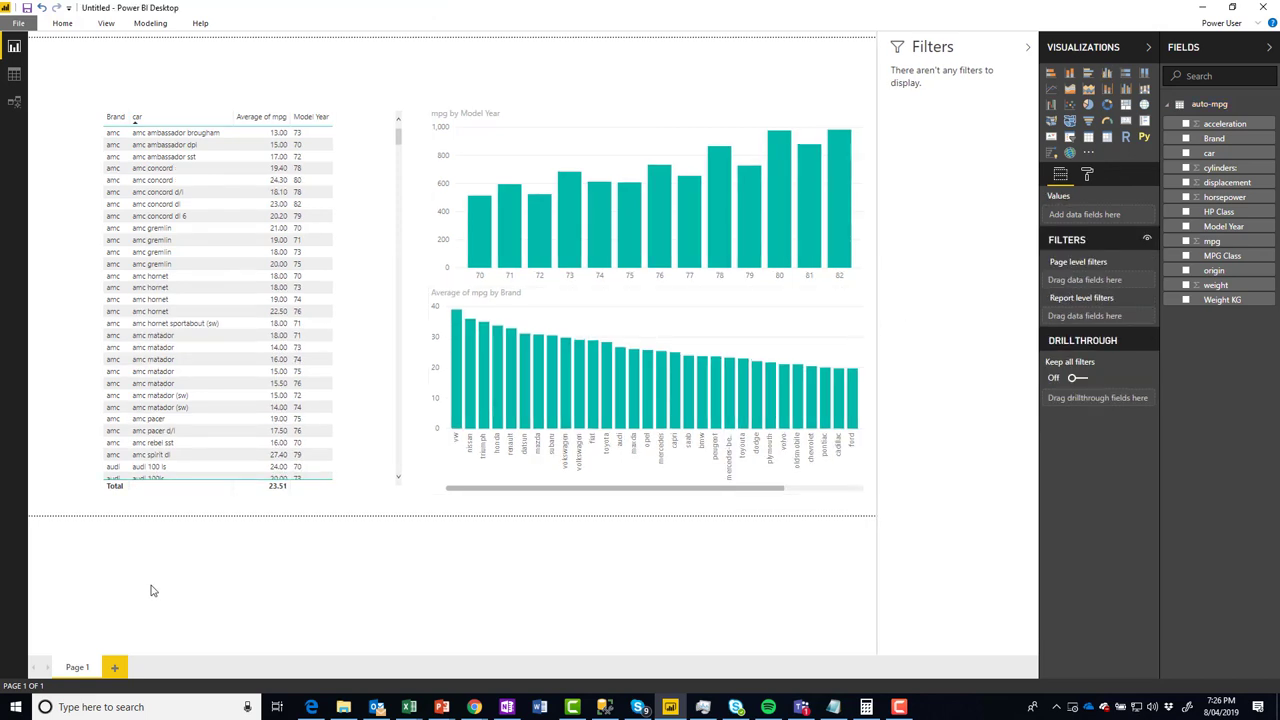
- Rename the report page as Basic and add a second page named AI
{"action": "double_click", "coordinate": [96, 668]}
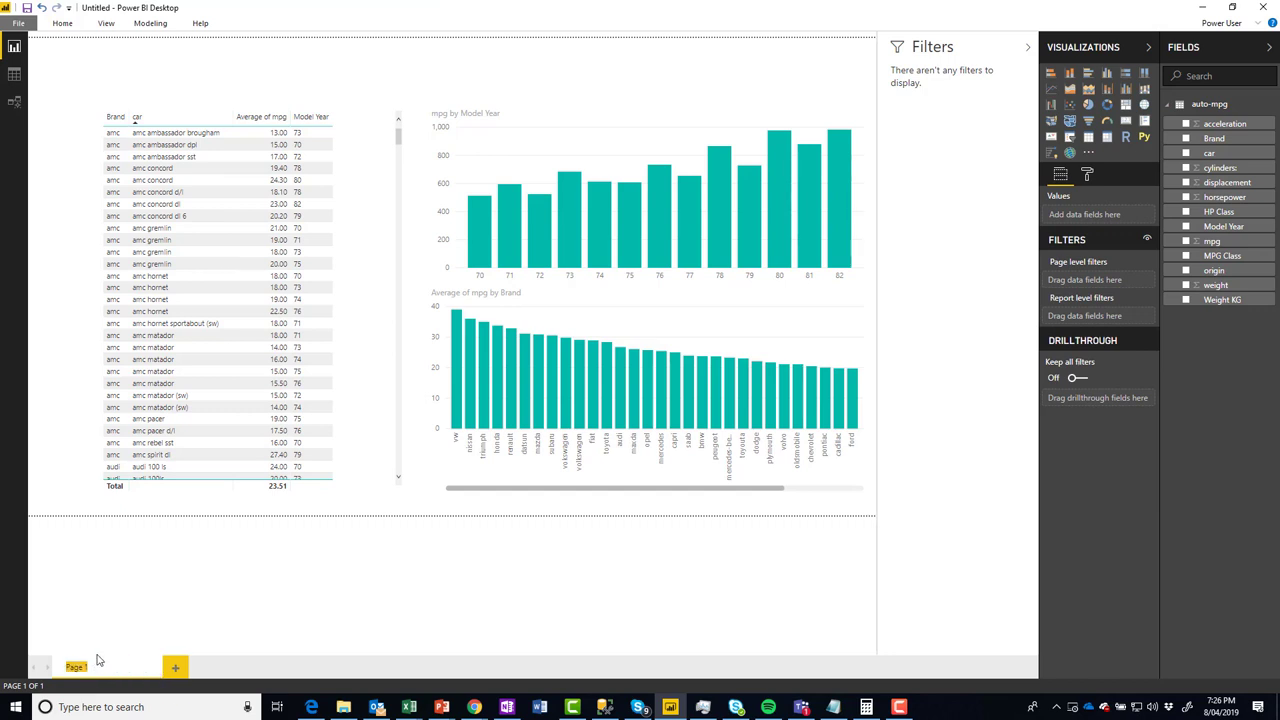
{"action": "type", "text": "HA"}
{"action": "key", "text": "Return"}
{"action": "left_click", "coordinate": [110, 668]}
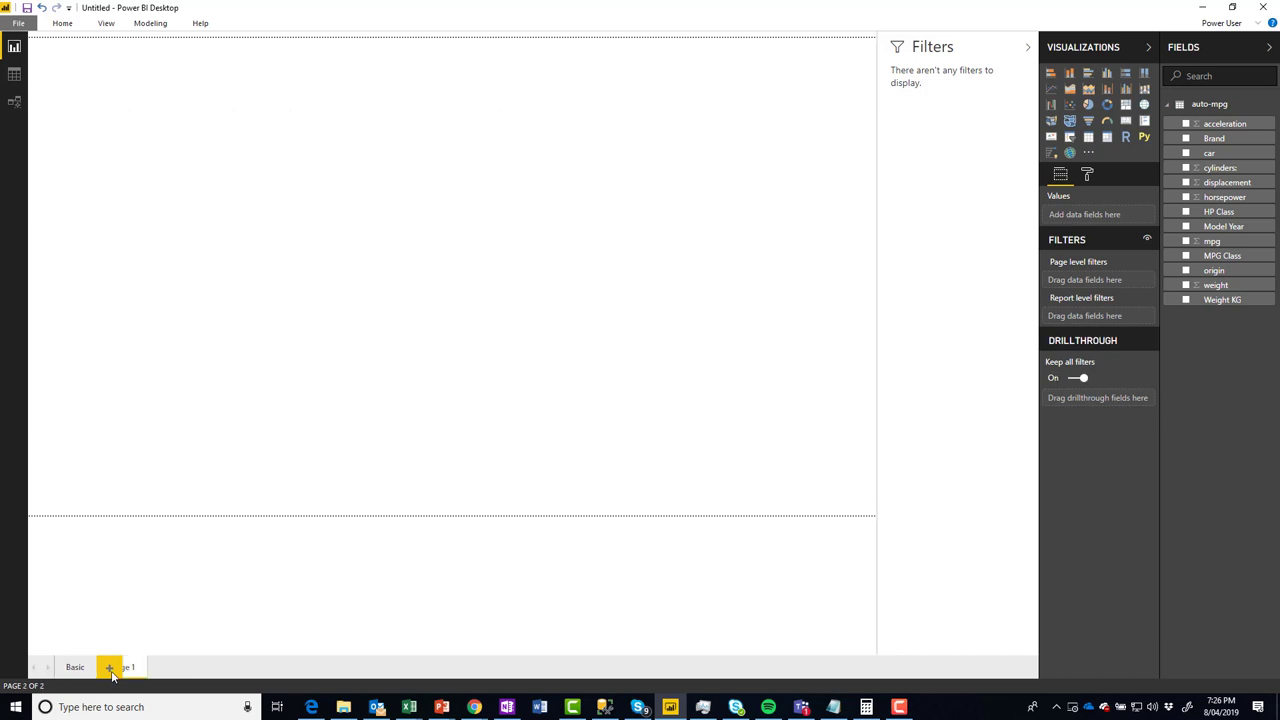
{"action": "double_click", "coordinate": [115, 668]}
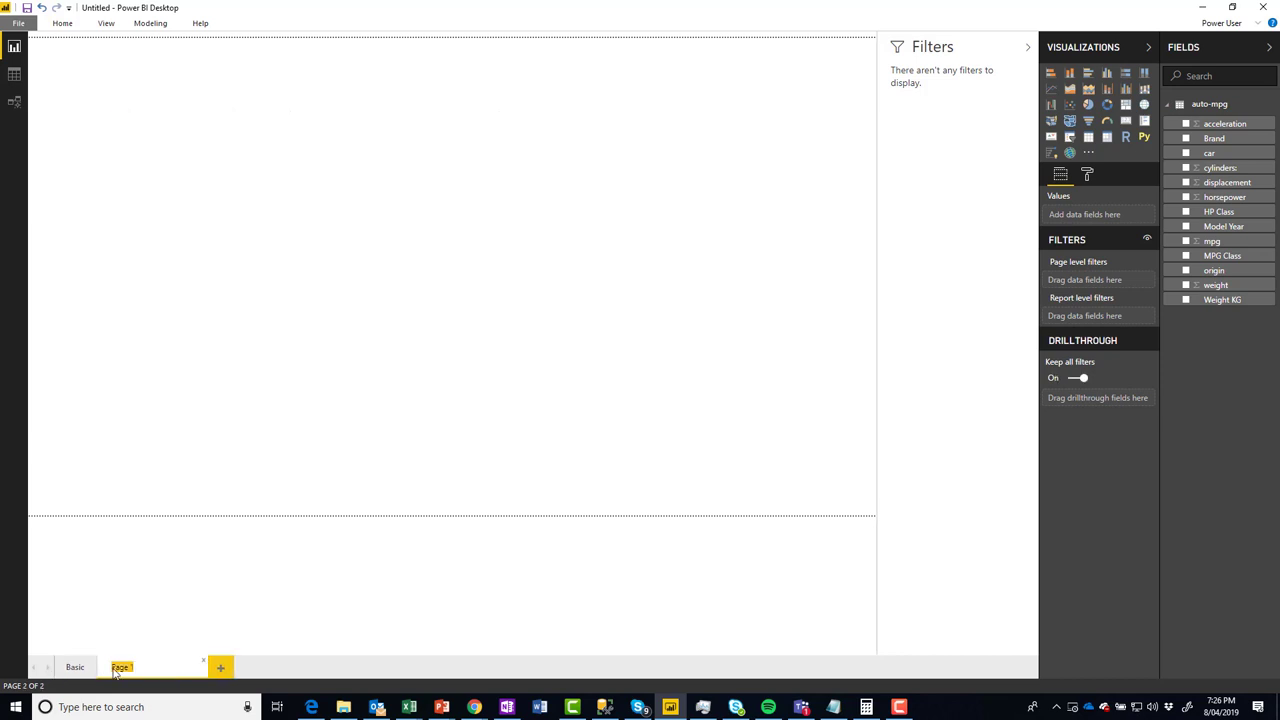
{"action": "type", "text": "AI"}
{"action": "key", "text": "Return"}
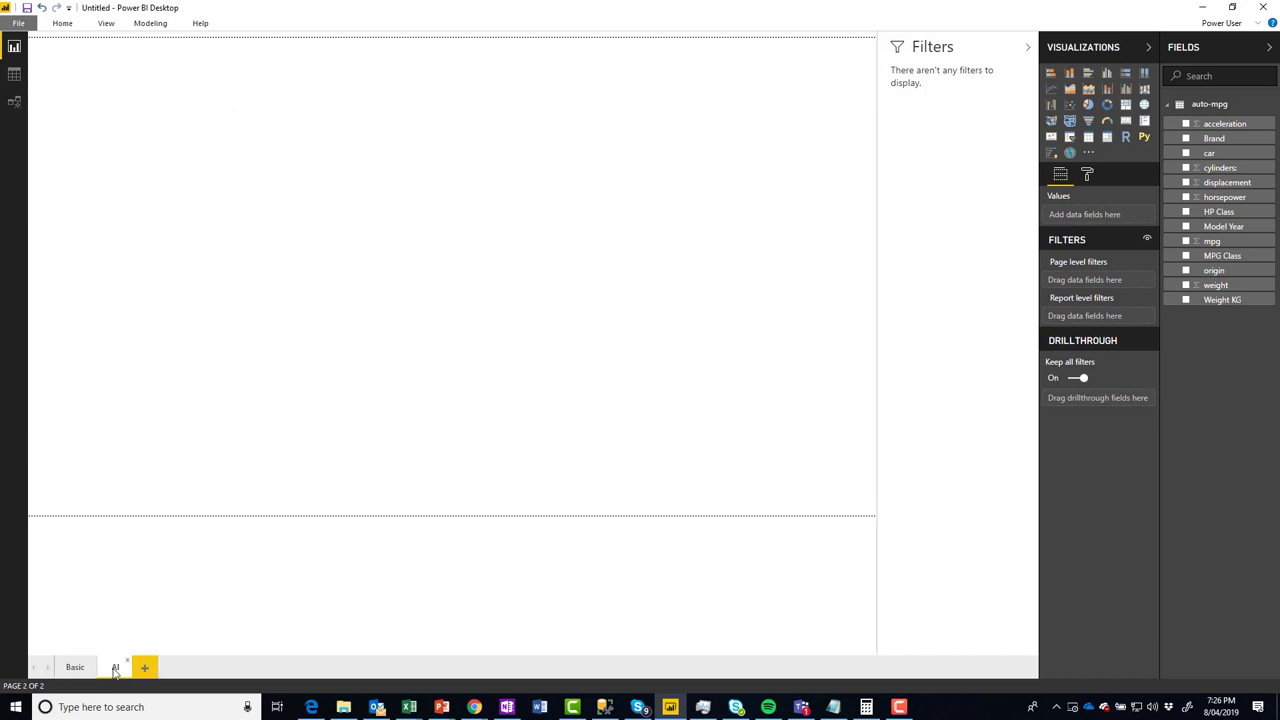
- Add a Key influencers visual to the AI page and enlarge it to the full page height and about three quarters of its width
{"action": "left_click", "coordinate": [1052, 155]}
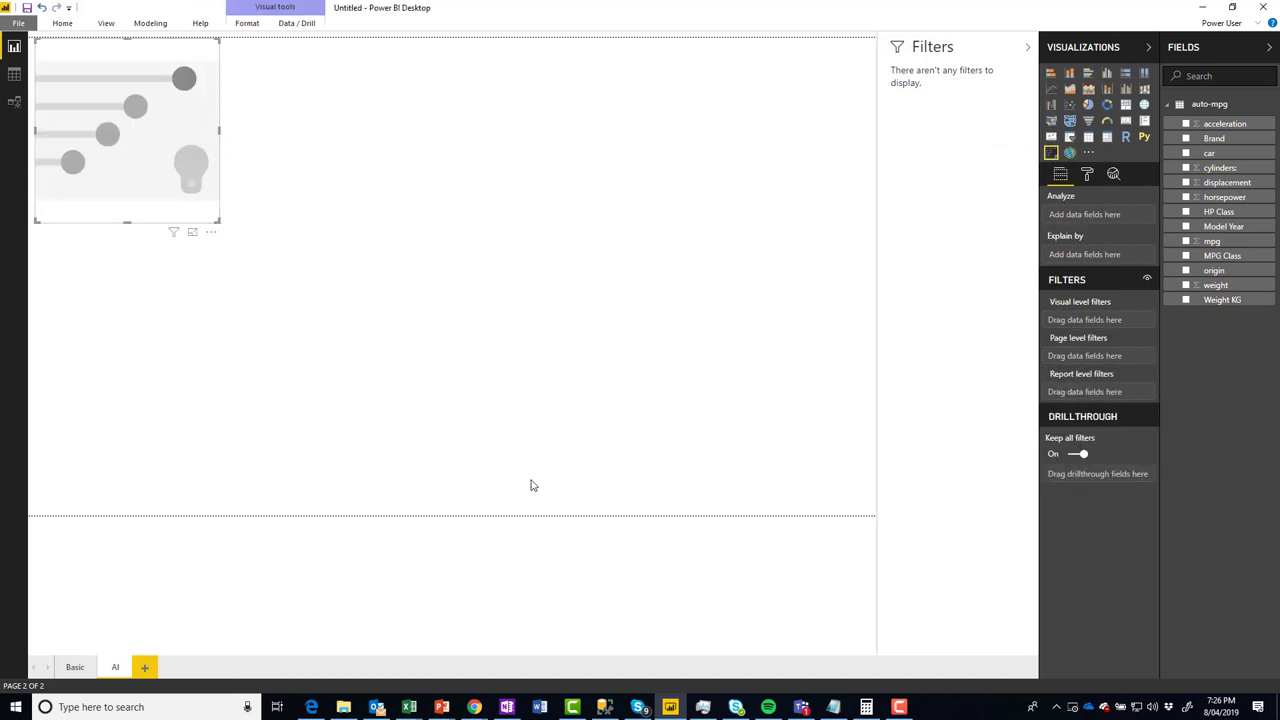
{"action": "left_click", "coordinate": [560, 494]}
{"action": "left_click", "coordinate": [216, 200]}
{"action": "left_click_drag", "start_coordinate": [217, 220], "coordinate": [686, 514]}
{"action": "left_click", "coordinate": [689, 520]}
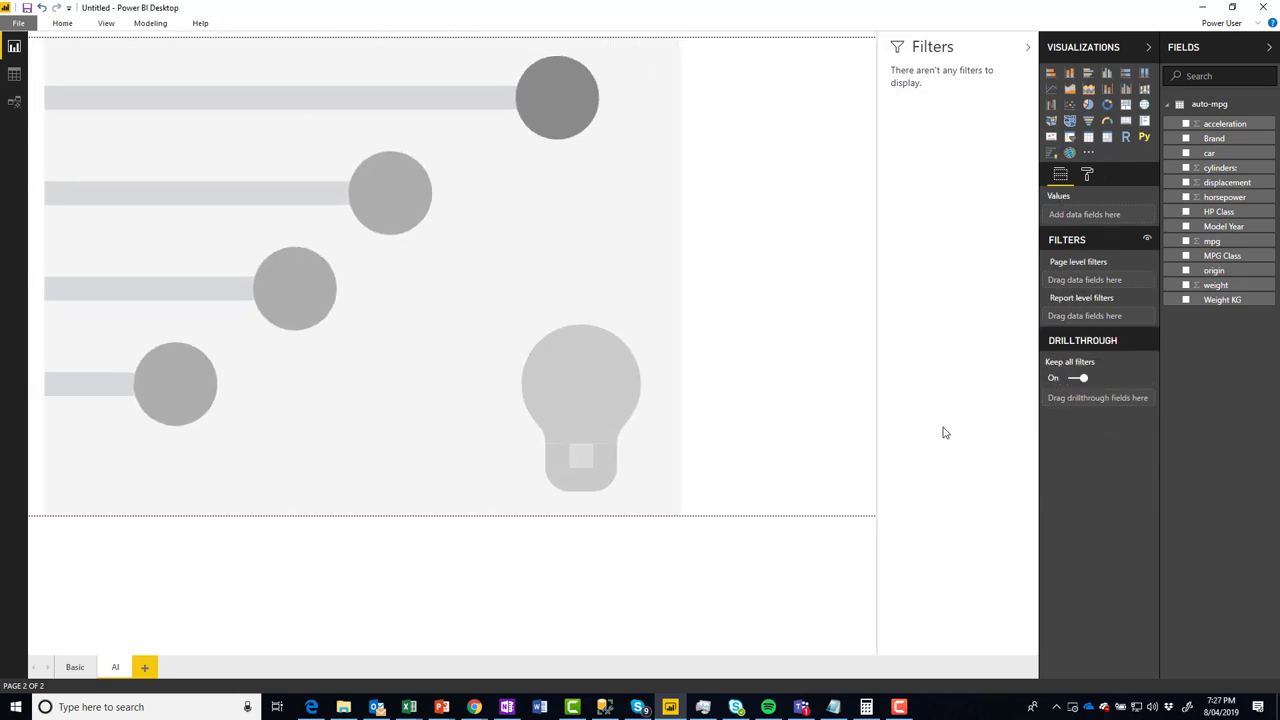
- Set MPG Class as the field the Key influencers visual analyzes, deleting the stray MPG Class table
{"action": "left_click_drag", "start_coordinate": [1171, 260], "coordinate": [1100, 216]}
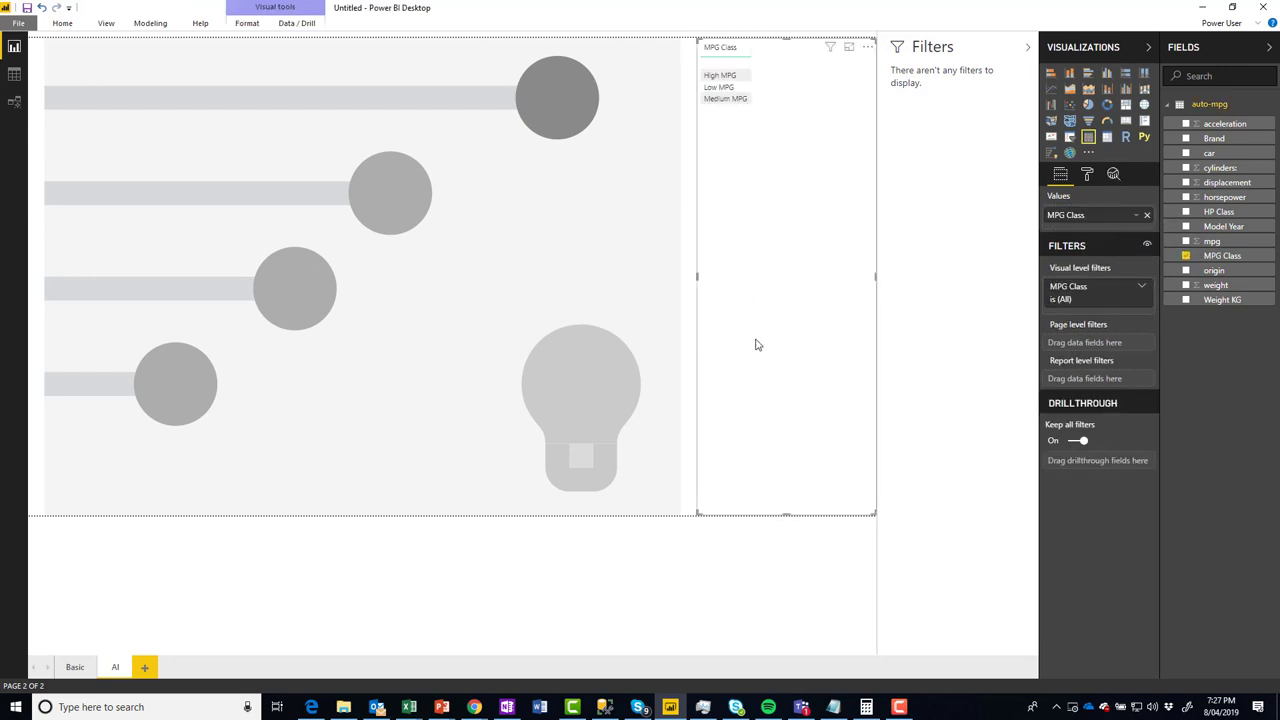
{"action": "key", "text": "Delete"}
{"action": "left_click", "coordinate": [614, 323]}
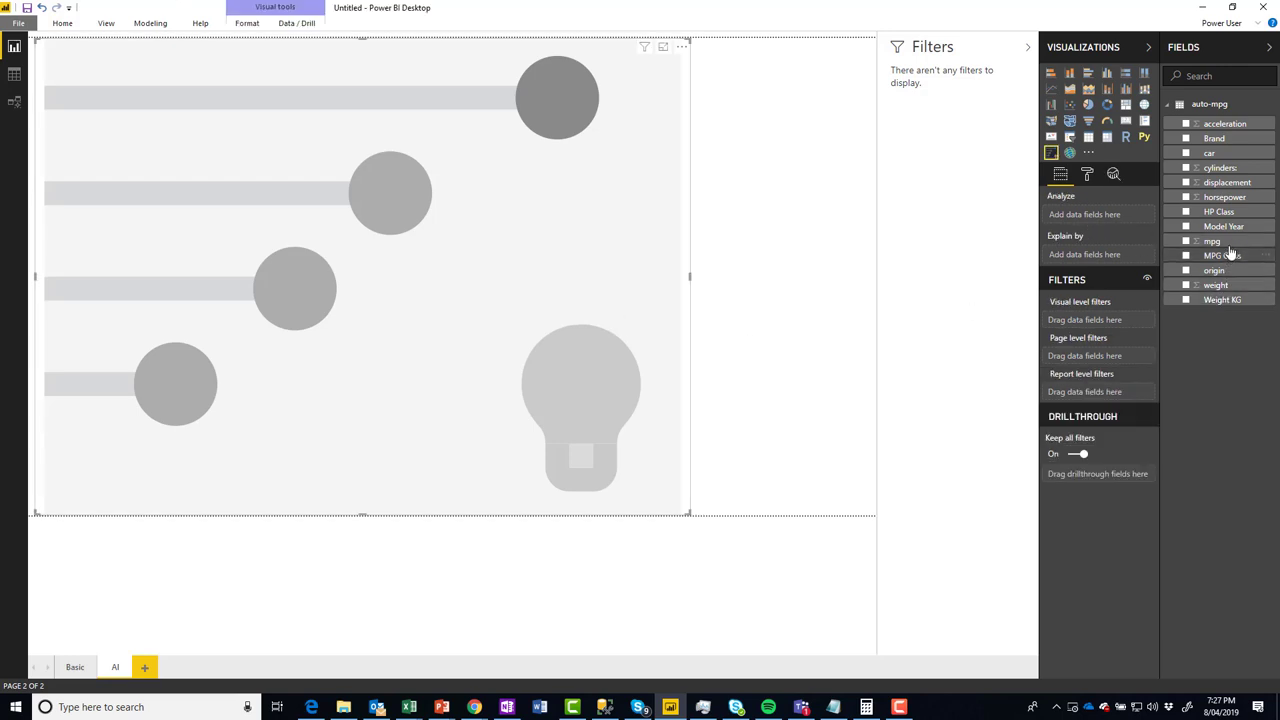
{"action": "left_click_drag", "start_coordinate": [1220, 255], "coordinate": [1106, 218]}
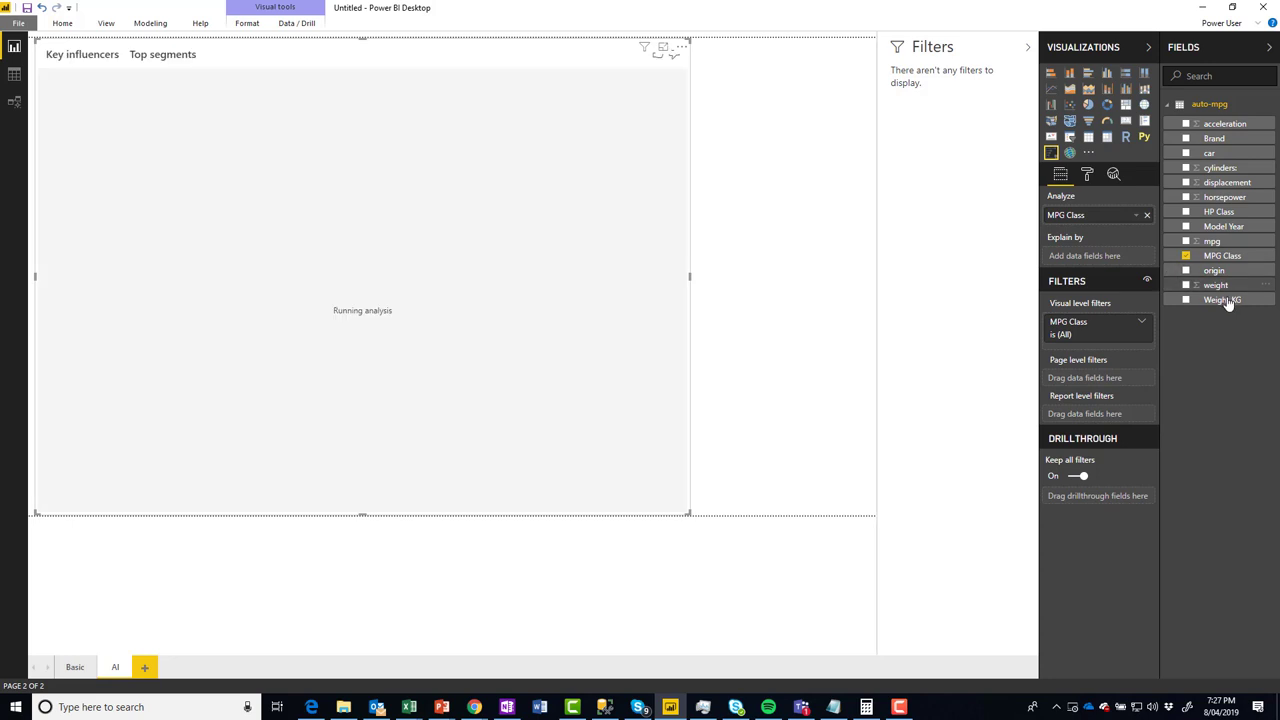
- Explain MPG Class in the Key influencers visual by Weight KG, origin, Model Year and HP Class
{"action": "left_click_drag", "start_coordinate": [1222, 299], "coordinate": [1105, 258]}
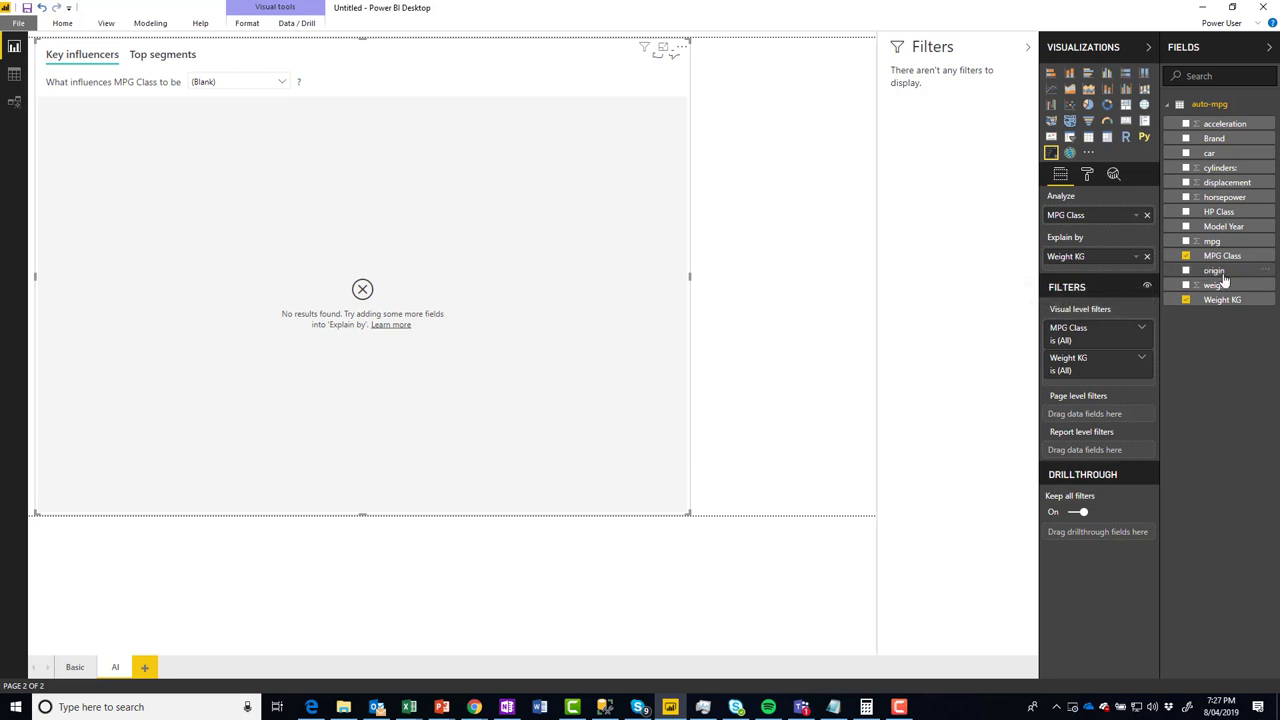
{"action": "left_click_drag", "start_coordinate": [1213, 270], "coordinate": [1095, 272]}
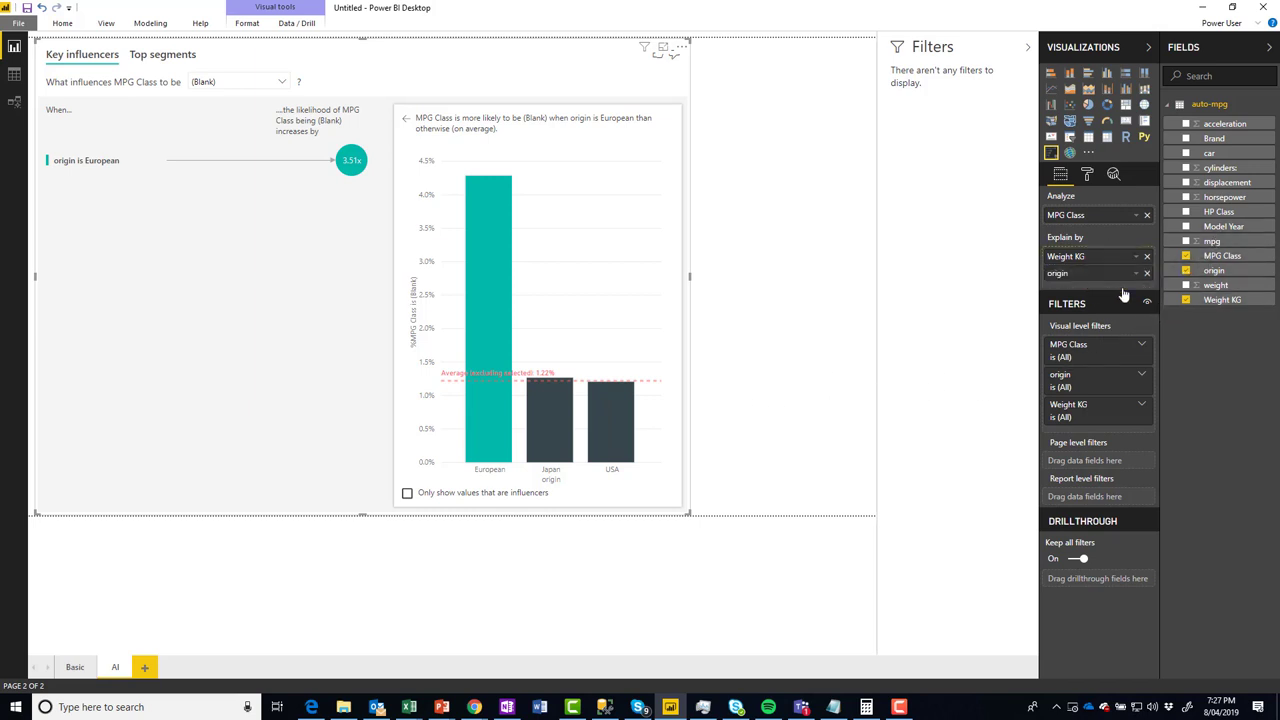
{"action": "left_click_drag", "start_coordinate": [1123, 295], "coordinate": [1124, 290]}
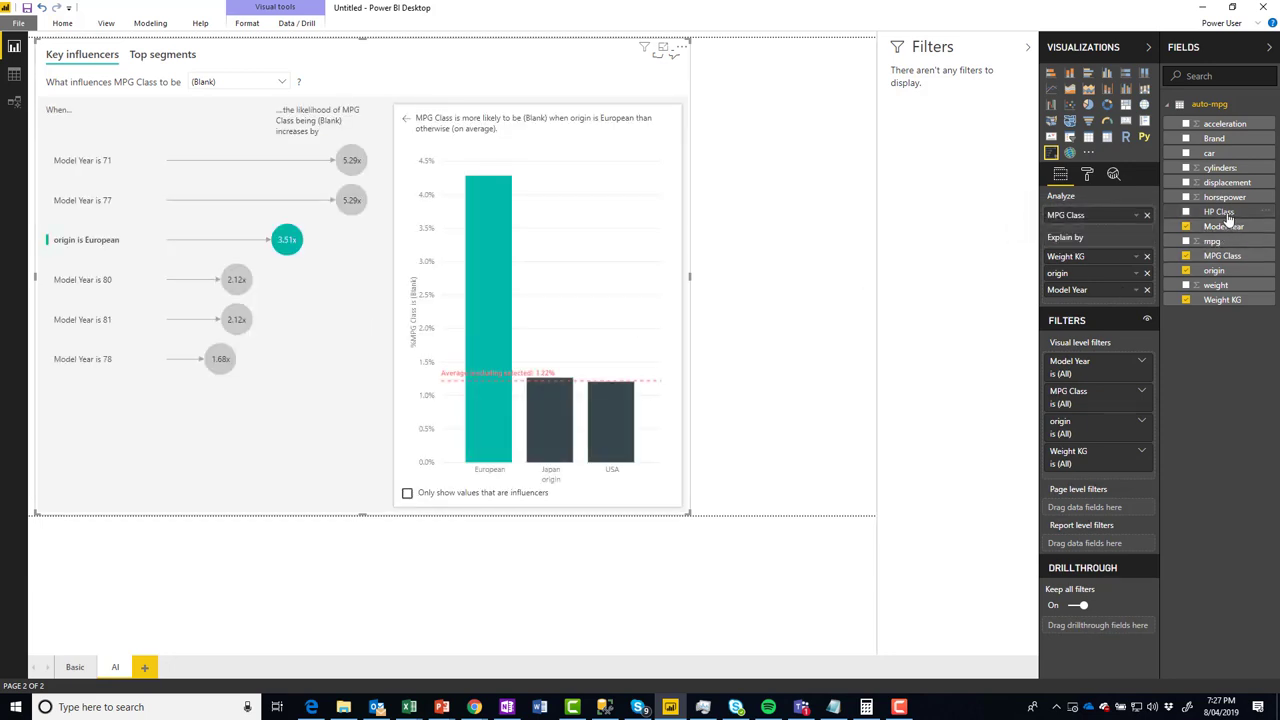
{"action": "left_click_drag", "start_coordinate": [1220, 213], "coordinate": [1060, 302]}
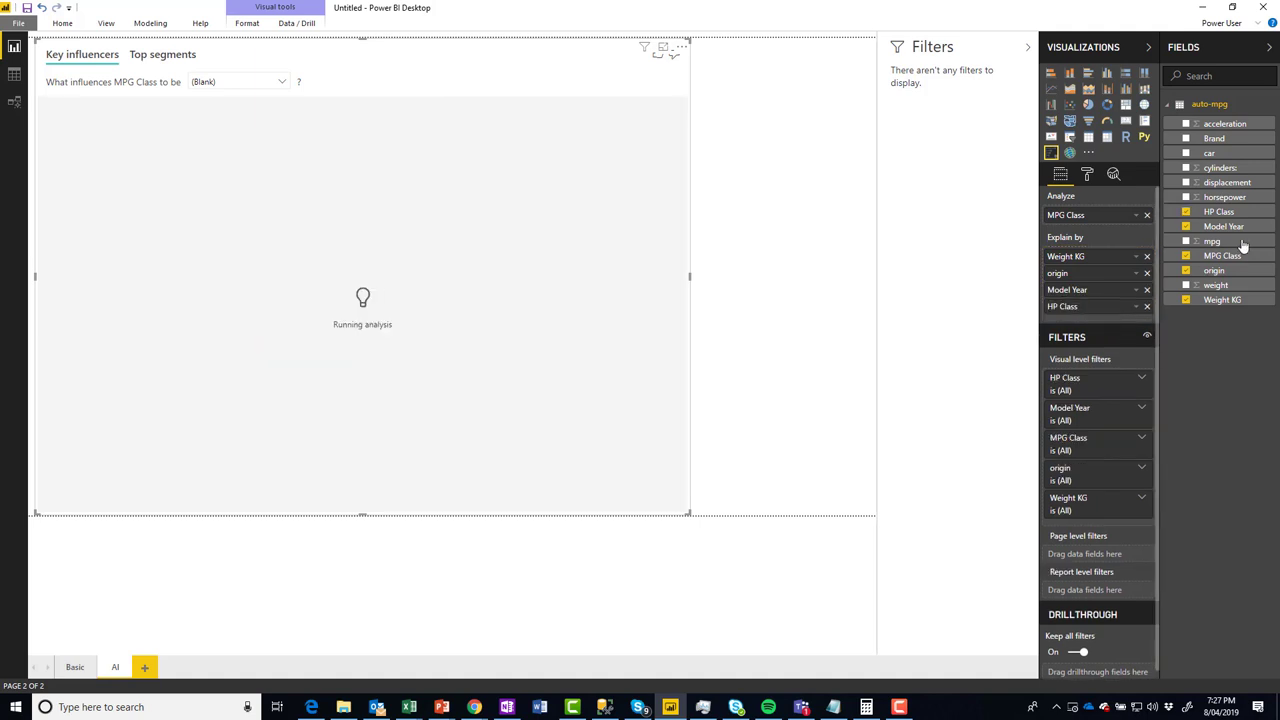
- Open the auto-mpg query in the Power Query Editor
{"action": "mouse_move", "coordinate": [1225, 182]}
{"action": "left_mouse_down"}
{"action": "mouse_move", "coordinate": [1113, 311]}
{"action": "mouse_move", "coordinate": [1236, 190]}
{"action": "left_mouse_up"}
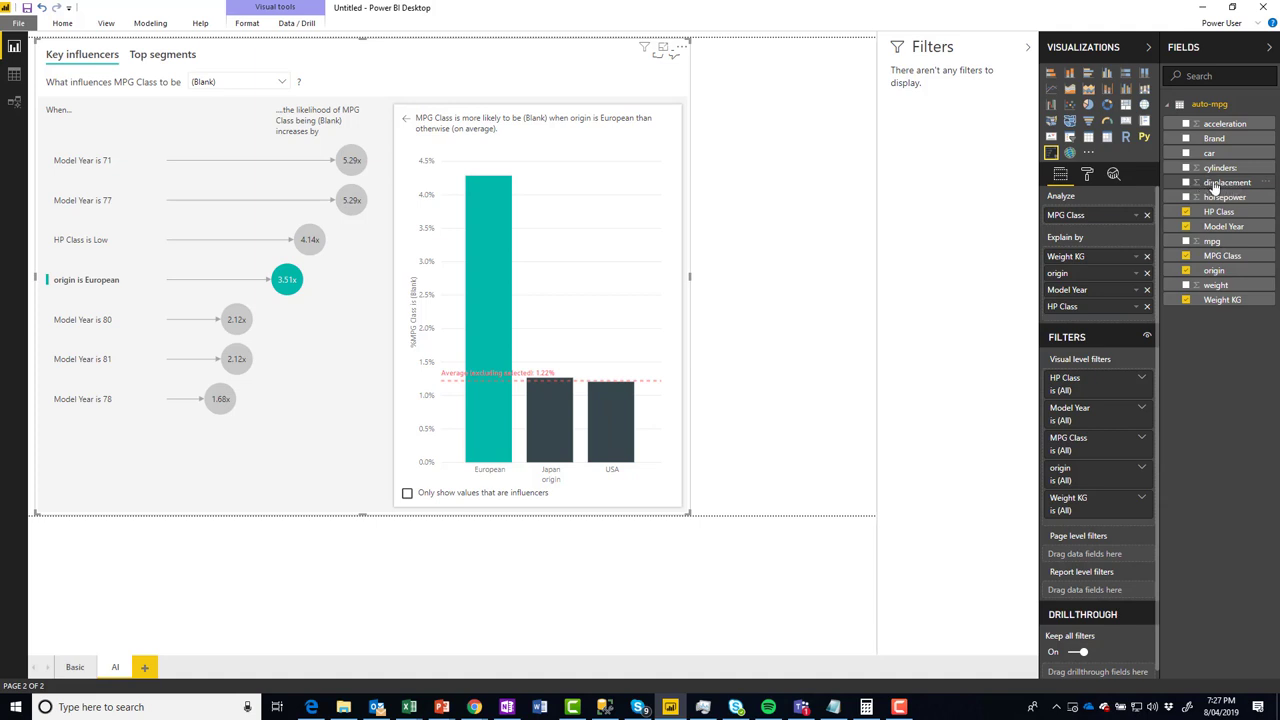
{"action": "left_click", "coordinate": [158, 23]}
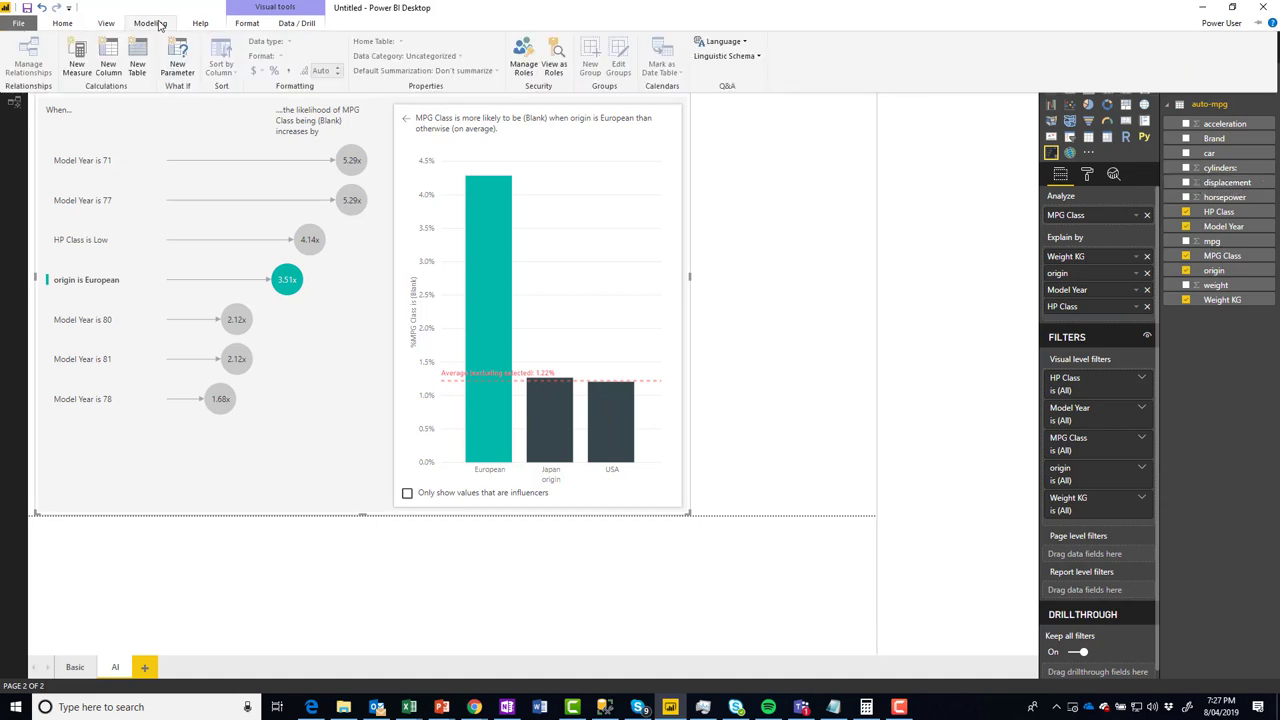
{"action": "left_click", "coordinate": [62, 23]}
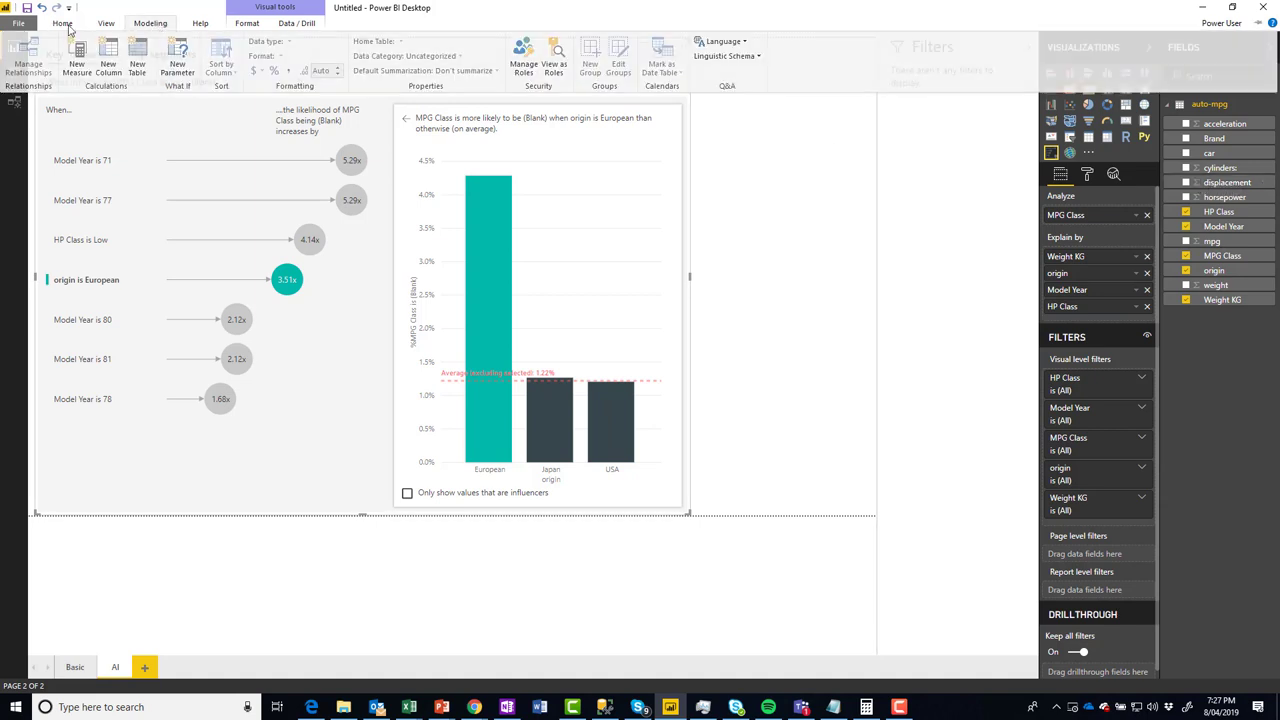
{"action": "left_click", "coordinate": [220, 70]}
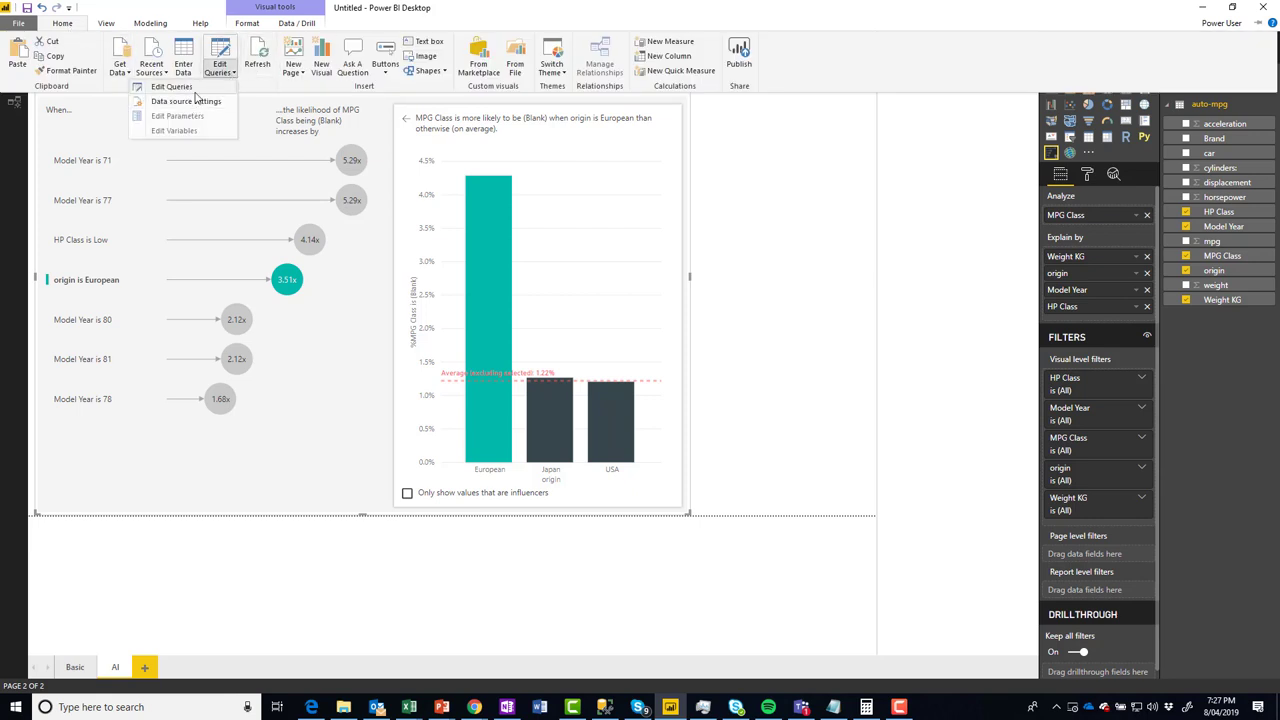
{"action": "left_click", "coordinate": [186, 88]}
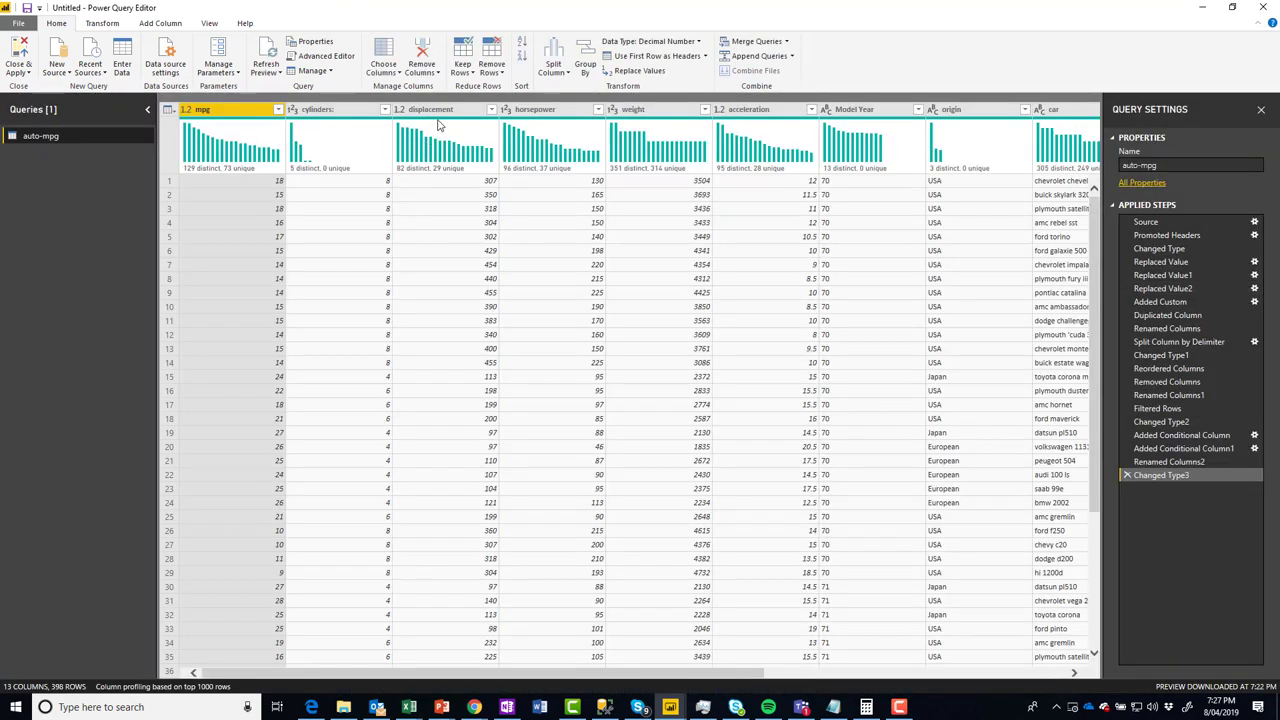
- Look through the displacement column's distinct values up to the highest one and close the list without filtering
{"action": "left_click", "coordinate": [491, 110]}
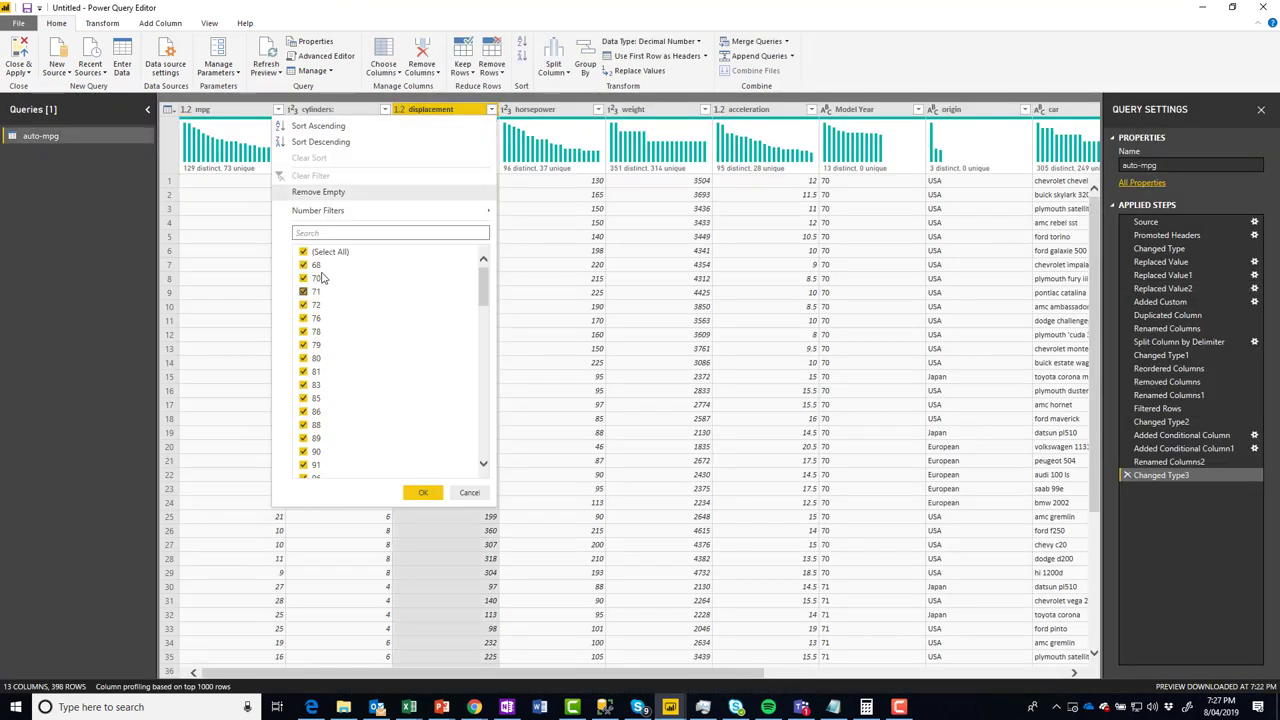
{"action": "left_click_drag", "start_coordinate": [482, 306], "coordinate": [484, 457]}
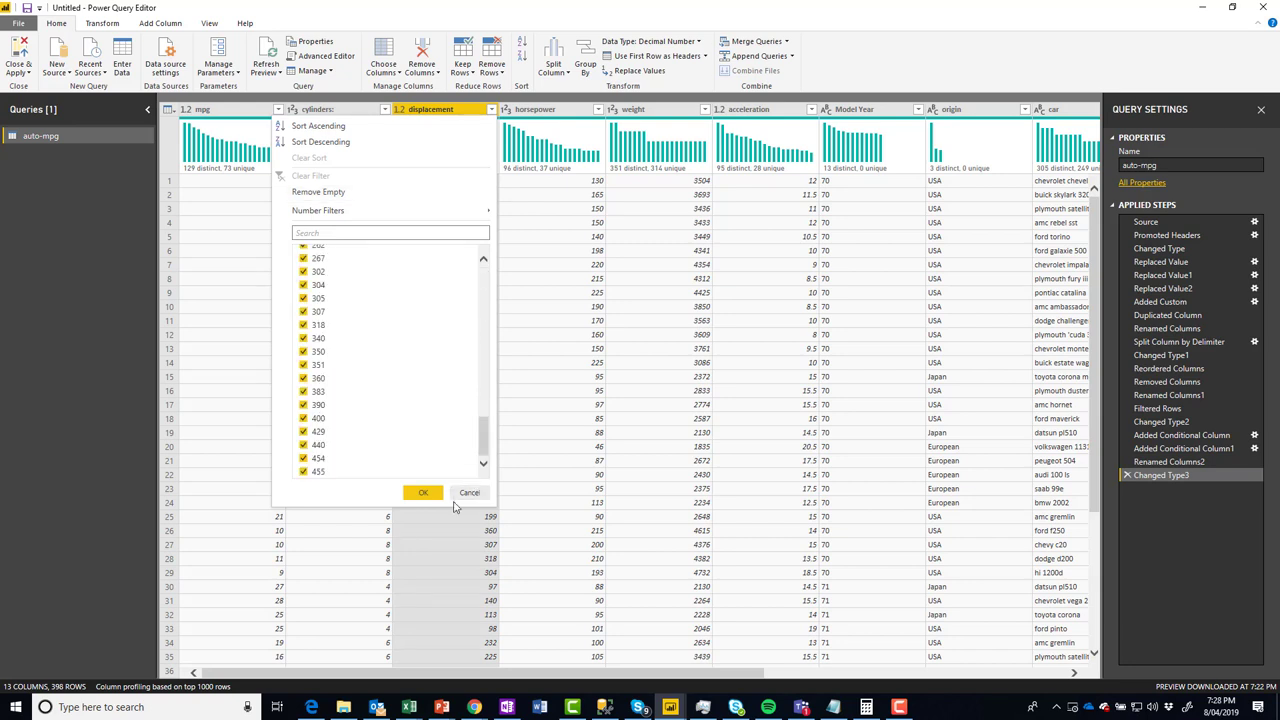
{"action": "left_click", "coordinate": [469, 493]}
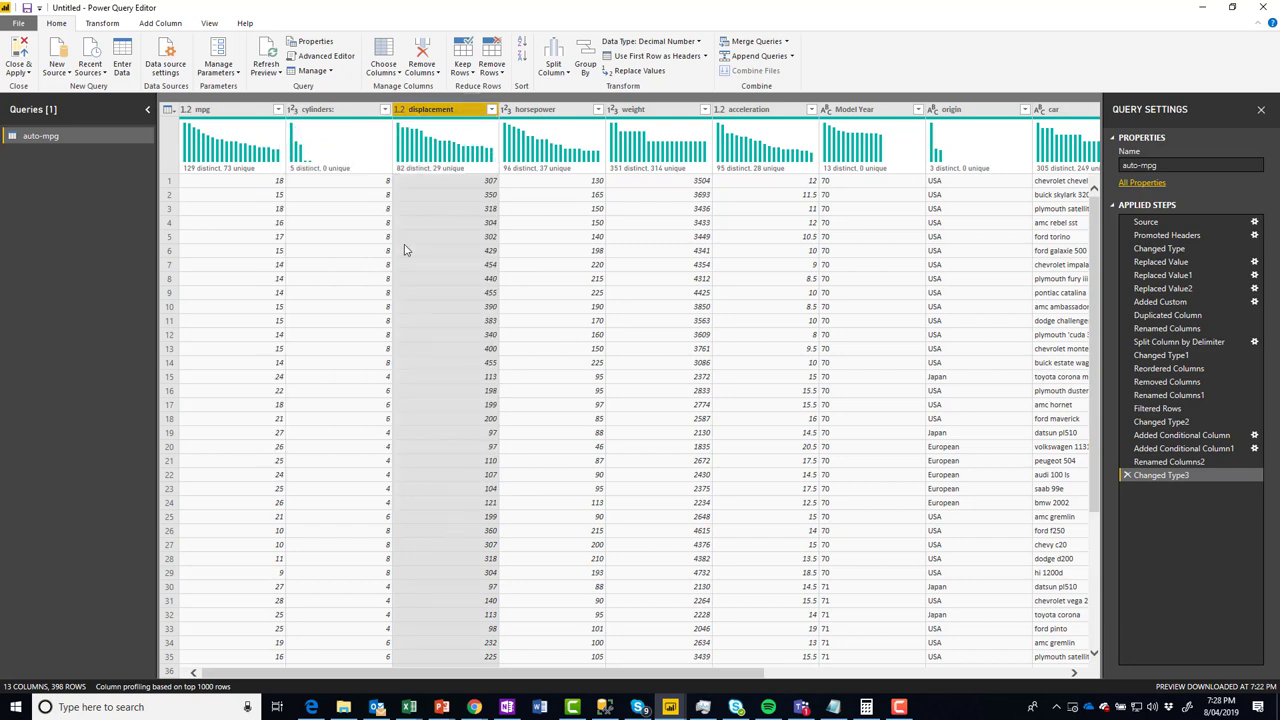
{"action": "right_click", "coordinate": [454, 112]}
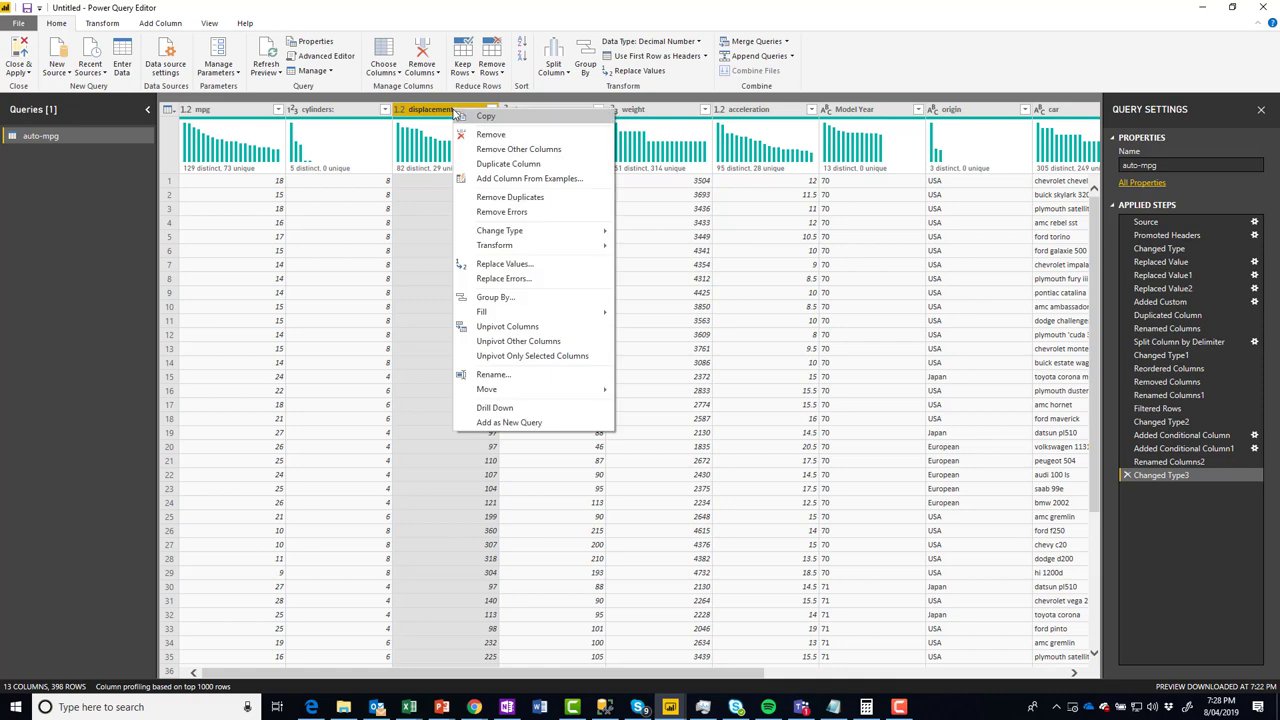
{"action": "left_click", "coordinate": [102, 23]}
{"action": "left_click", "coordinate": [160, 23]}
{"action": "left_click", "coordinate": [172, 55]}
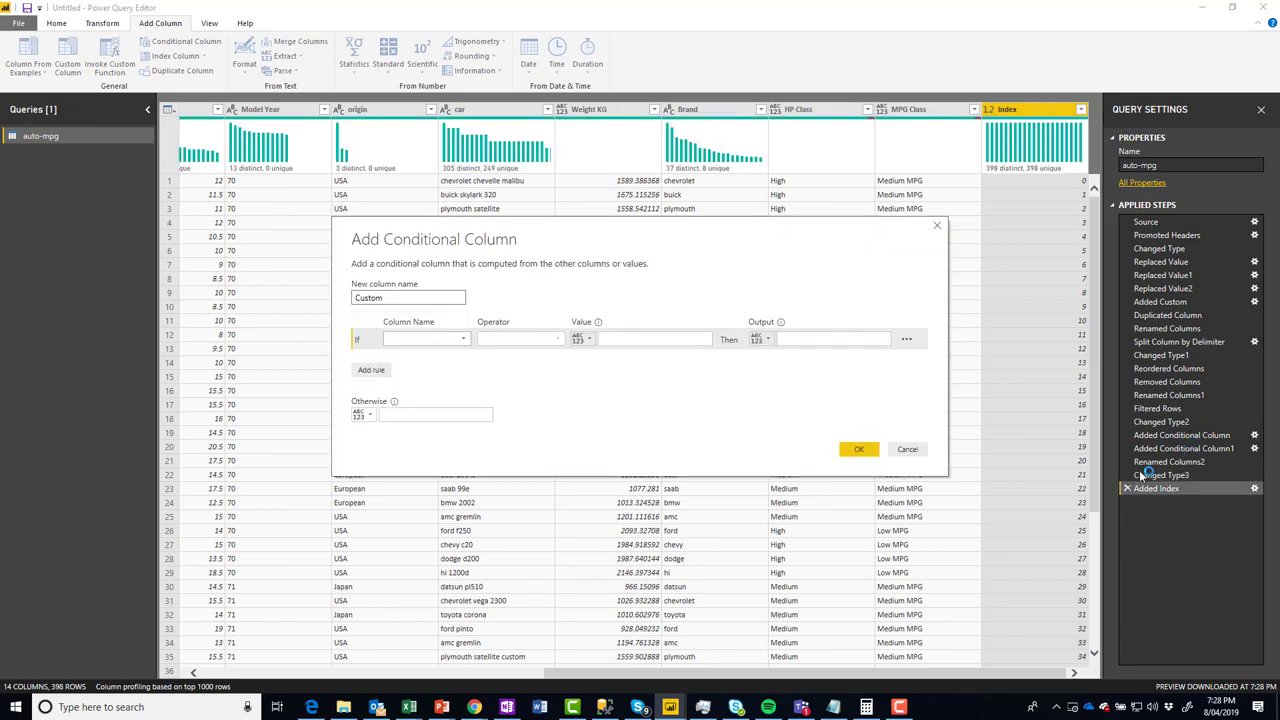
{"action": "left_click", "coordinate": [908, 450]}
{"action": "left_click", "coordinate": [1127, 488]}
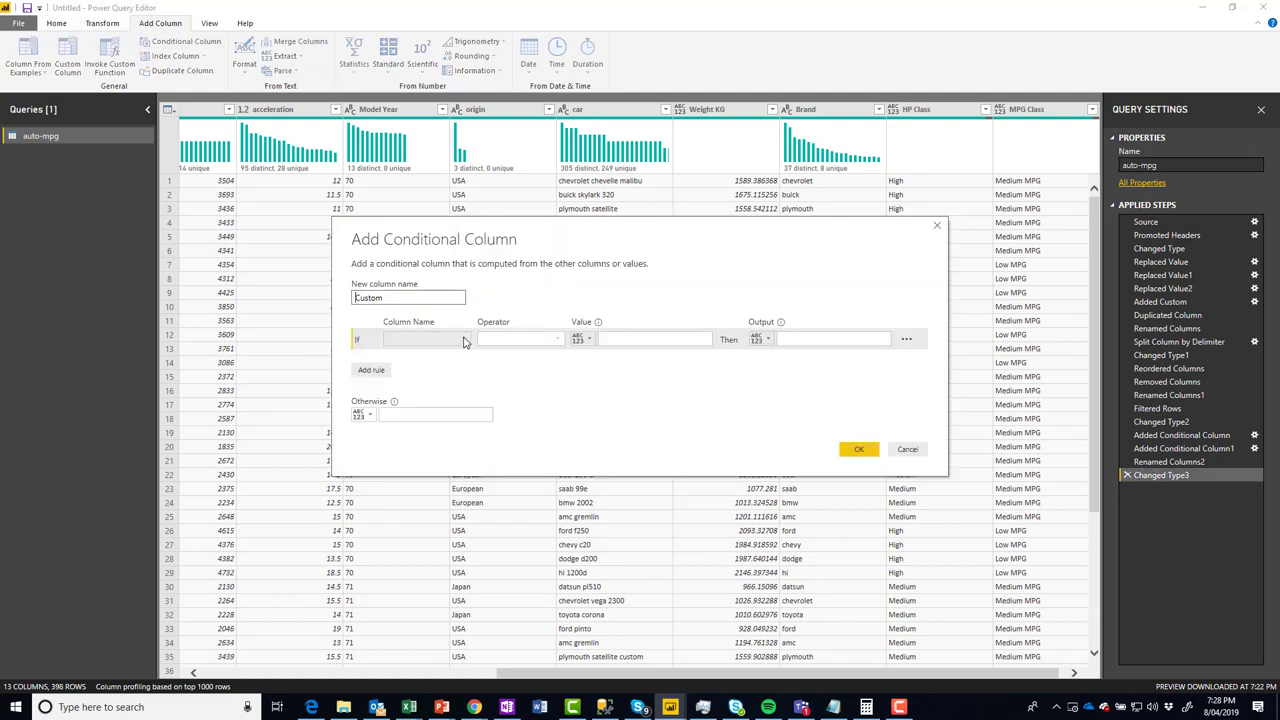
- Set up a conditional column named Displacement Clas whose first rule outputs Low when displacement is less than 150
{"action": "left_click", "coordinate": [462, 343]}
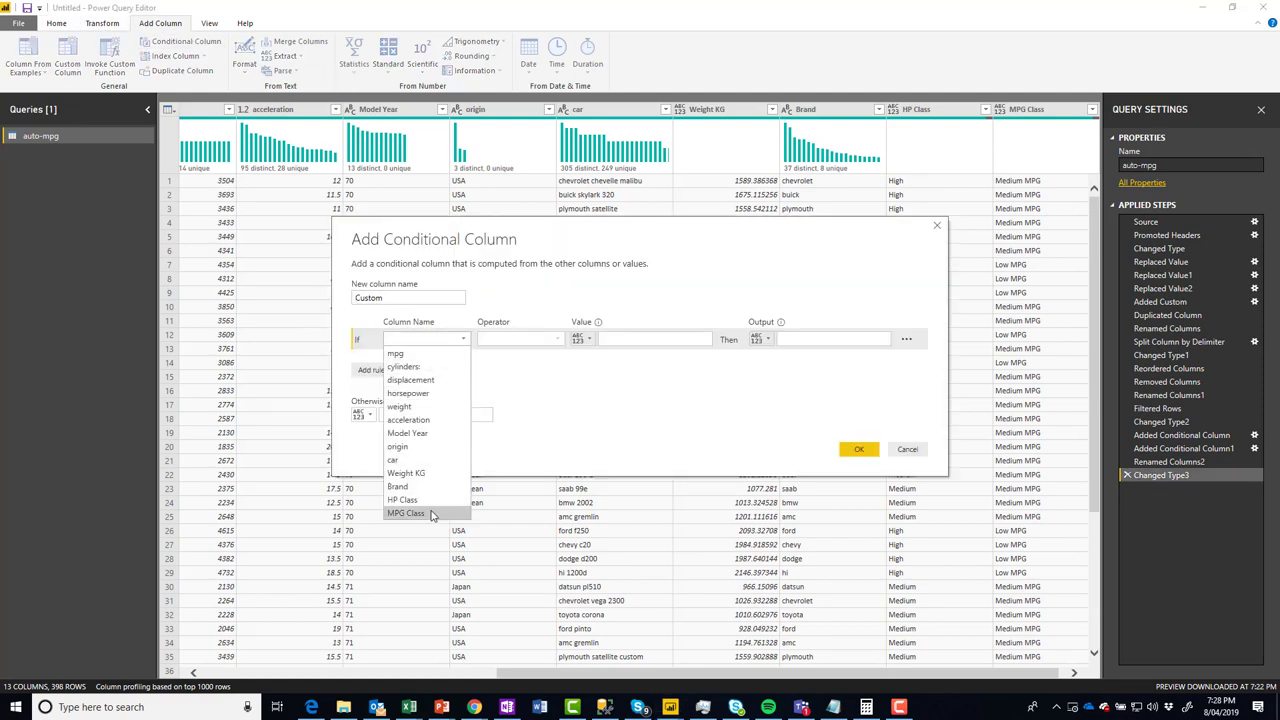
{"action": "left_click", "coordinate": [410, 380]}
{"action": "double_click", "coordinate": [420, 290]}
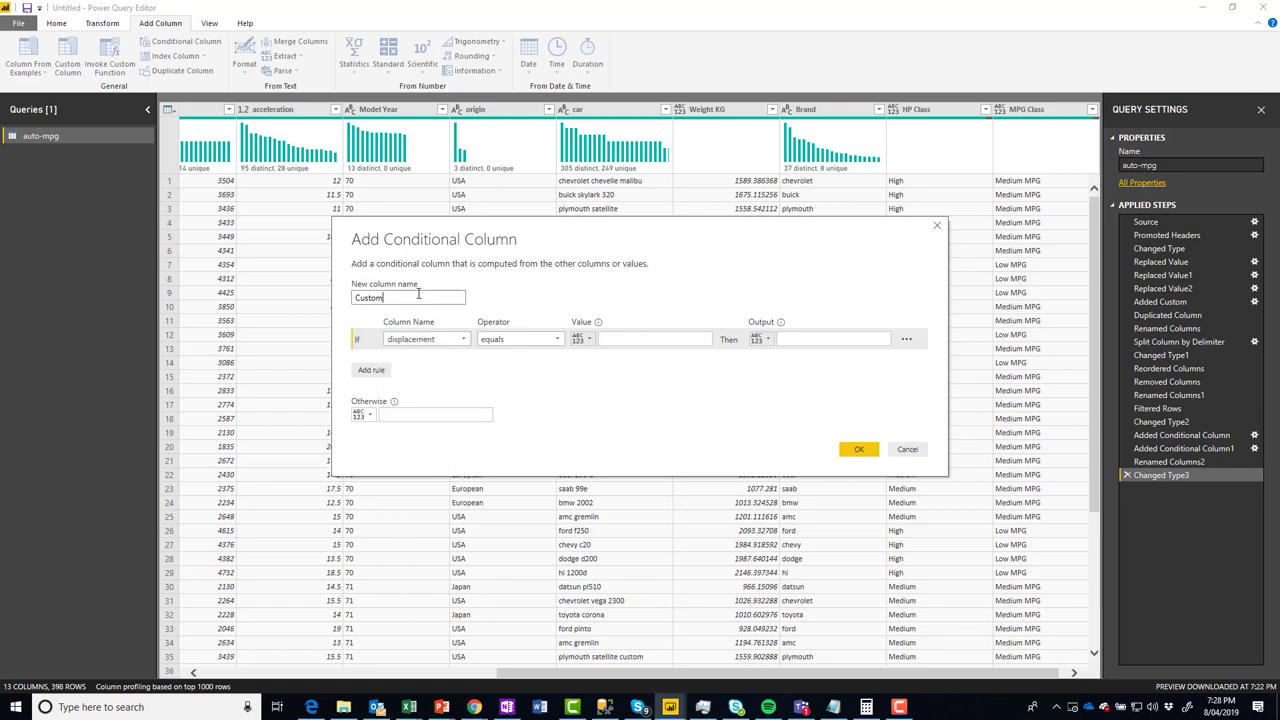
{"action": "type", "text": "Displacement Clas"}
{"action": "left_click", "coordinate": [557, 339]}
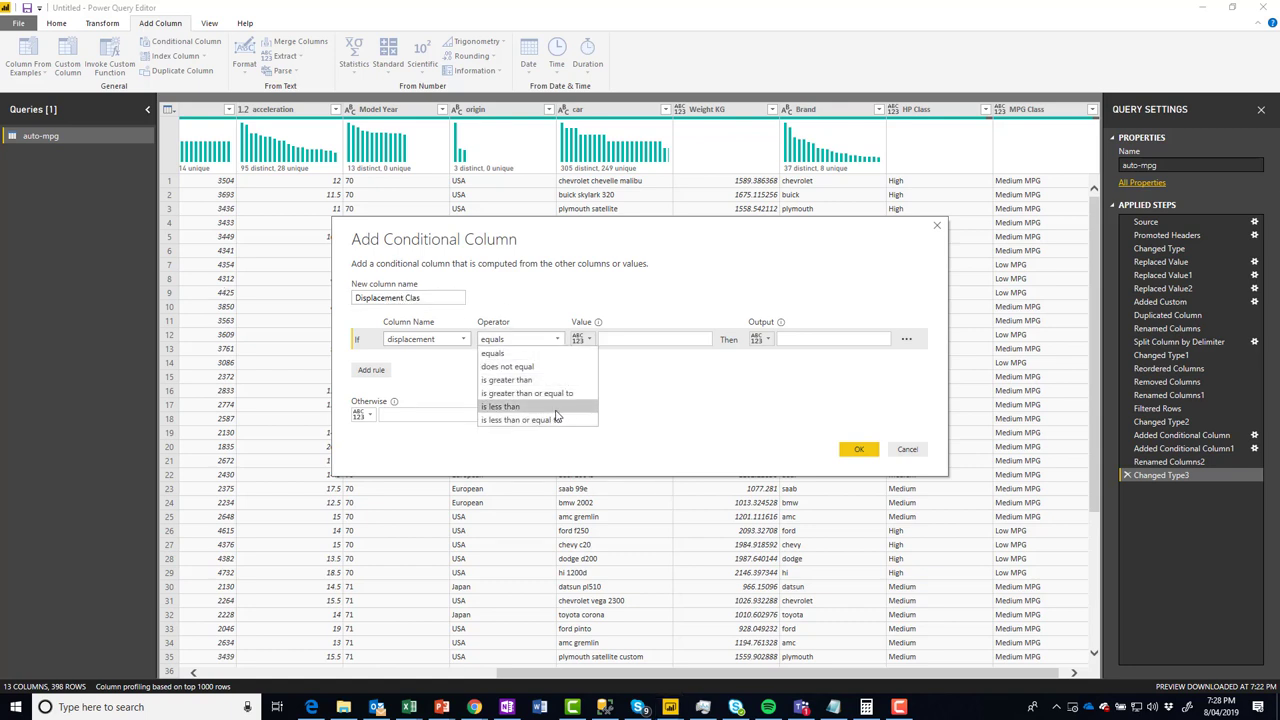
{"action": "left_click", "coordinate": [557, 407]}
{"action": "left_click", "coordinate": [647, 338]}
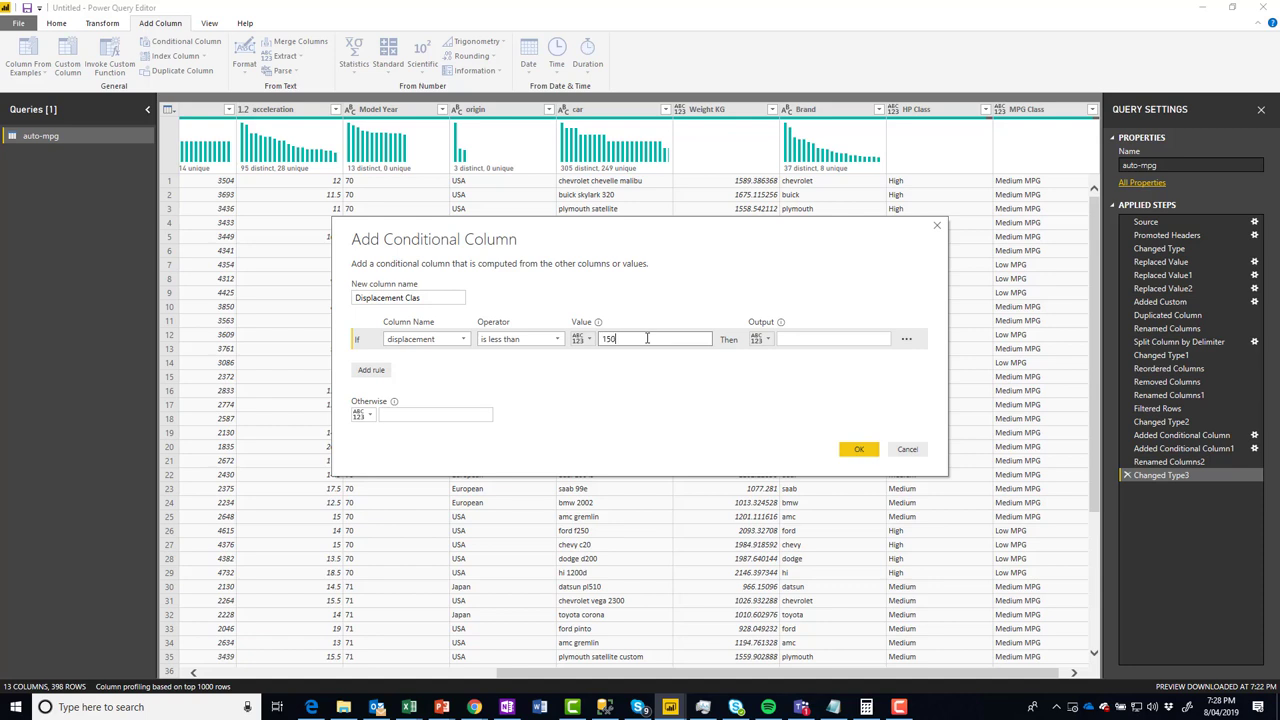
{"action": "left_click", "coordinate": [824, 338]}
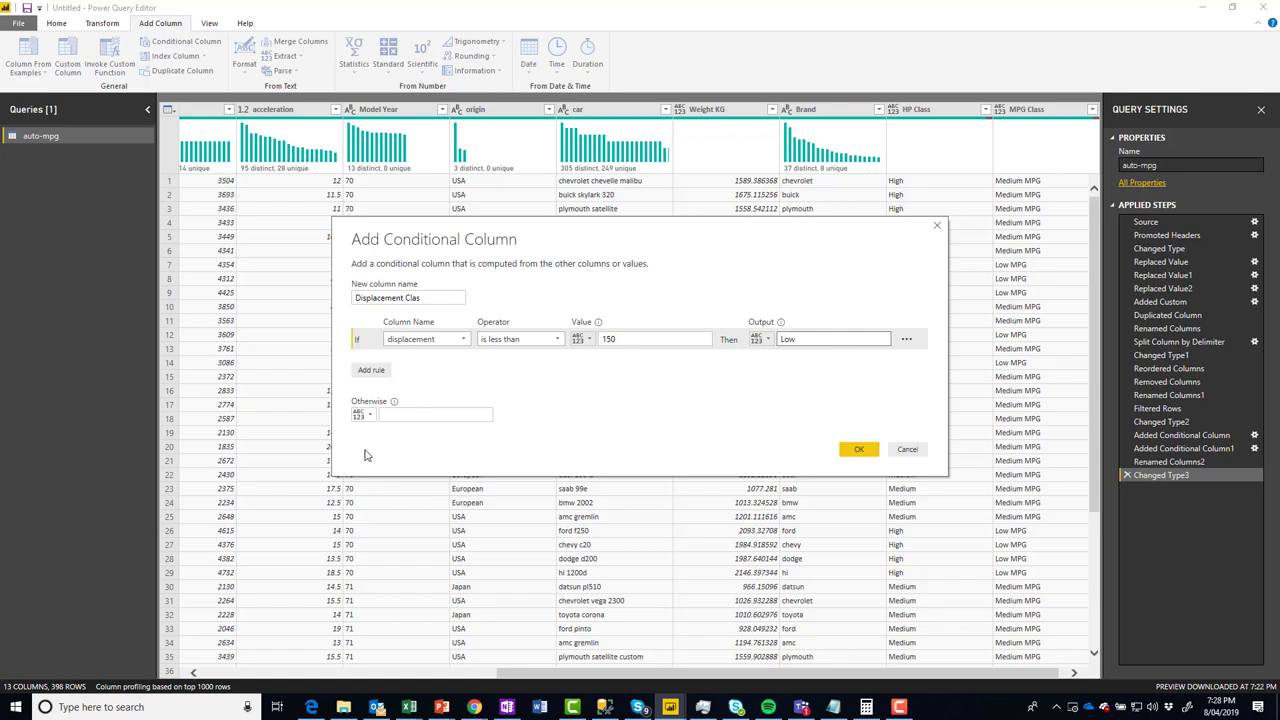
- Add a second rule to the conditional column that outputs Medium when displacement is less than 300
{"action": "left_click", "coordinate": [371, 369]}
{"action": "left_click", "coordinate": [465, 361]}
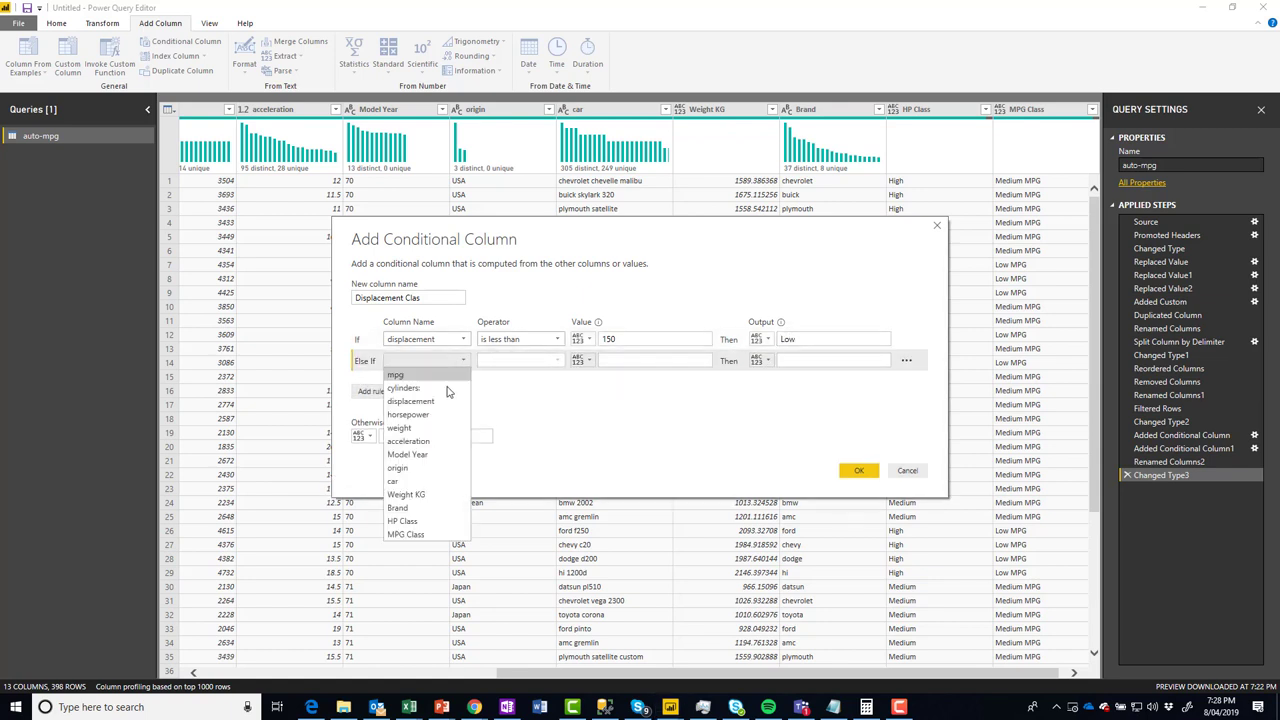
{"action": "left_click", "coordinate": [541, 366]}
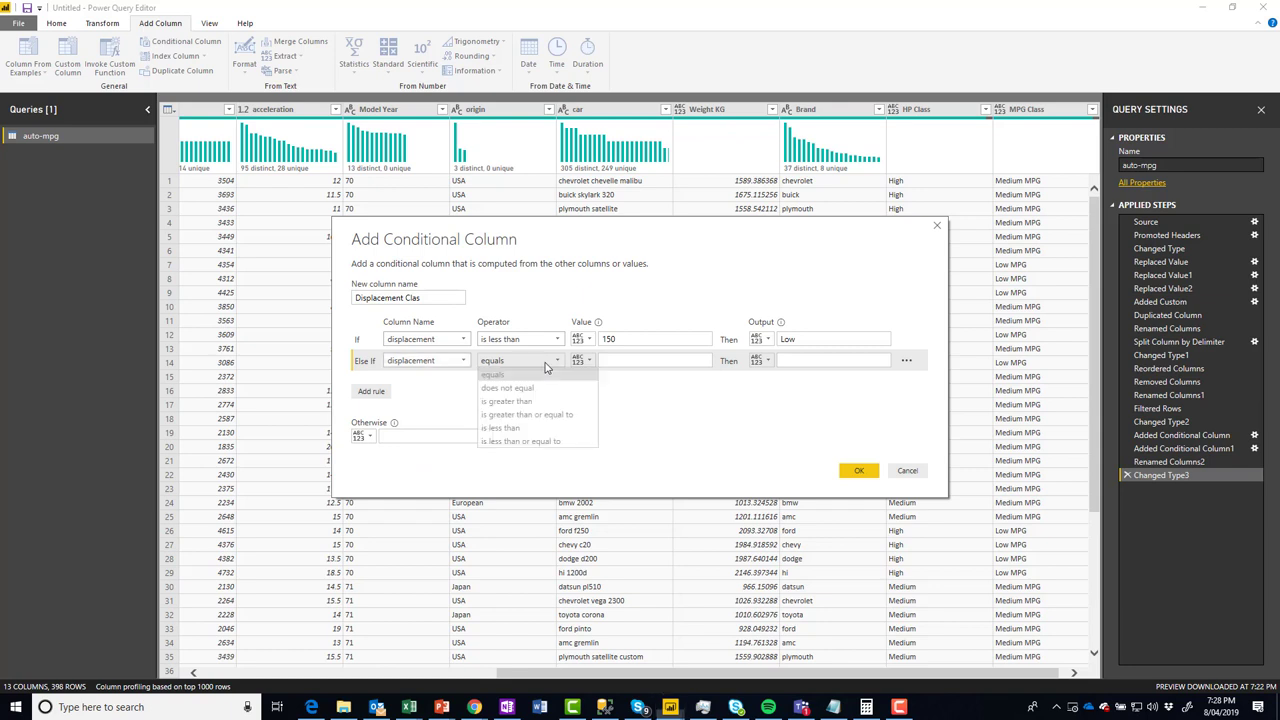
{"action": "left_click", "coordinate": [539, 413]}
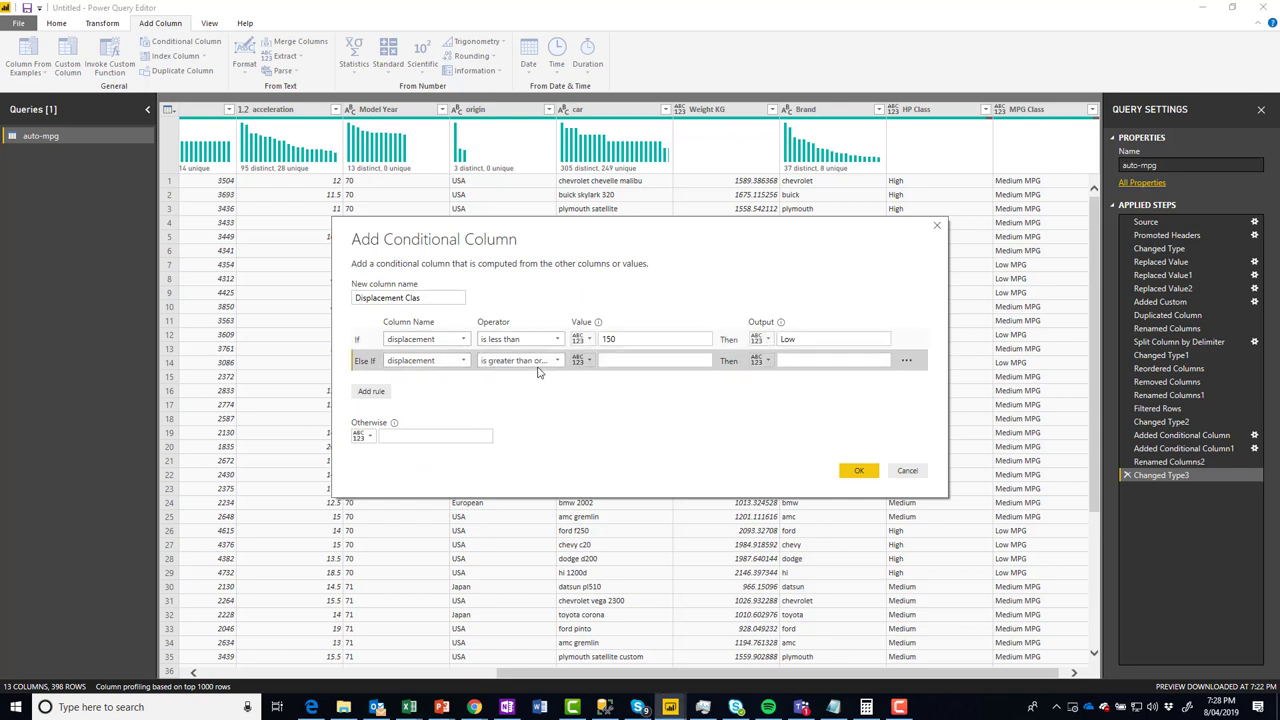
{"action": "left_click", "coordinate": [535, 360]}
{"action": "left_click", "coordinate": [510, 427]}
{"action": "left_click", "coordinate": [625, 359]}
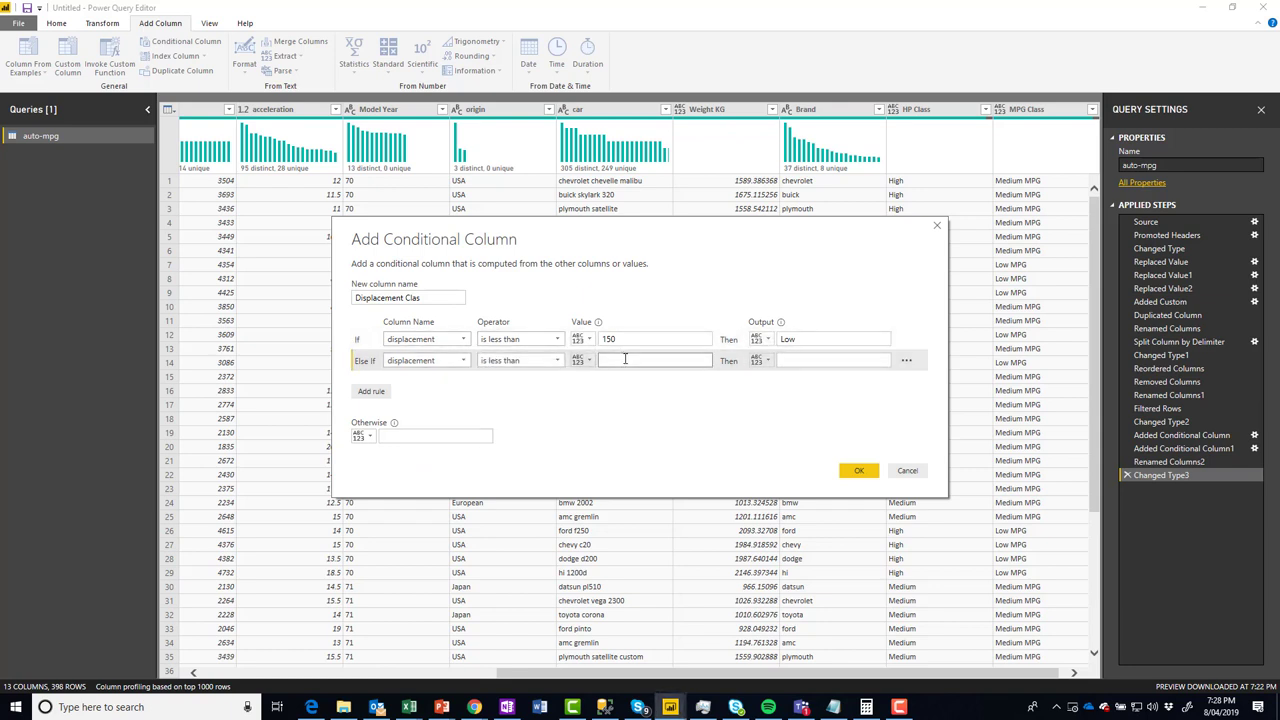
{"action": "left_click", "coordinate": [845, 361]}
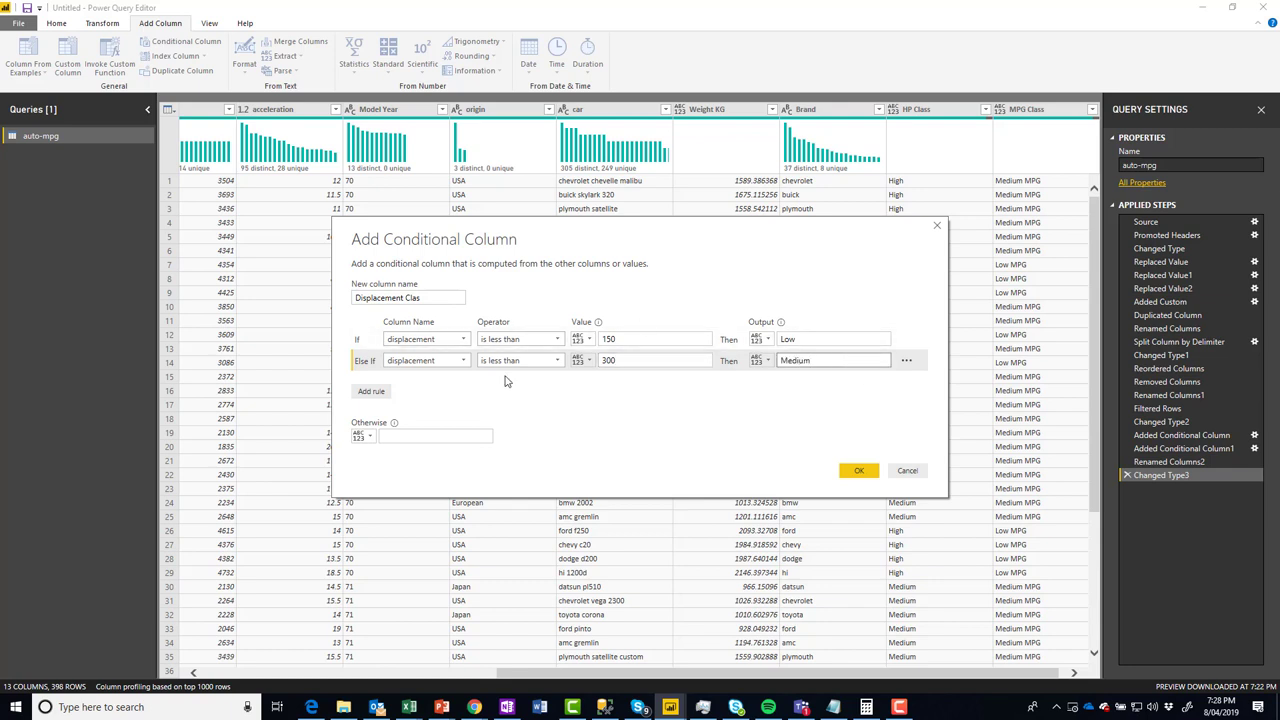
{"action": "type", "text": "Medium"}
- Add a third rule that outputs High when displacement is greater than 300, and create the conditional column
{"action": "left_click", "coordinate": [373, 393]}
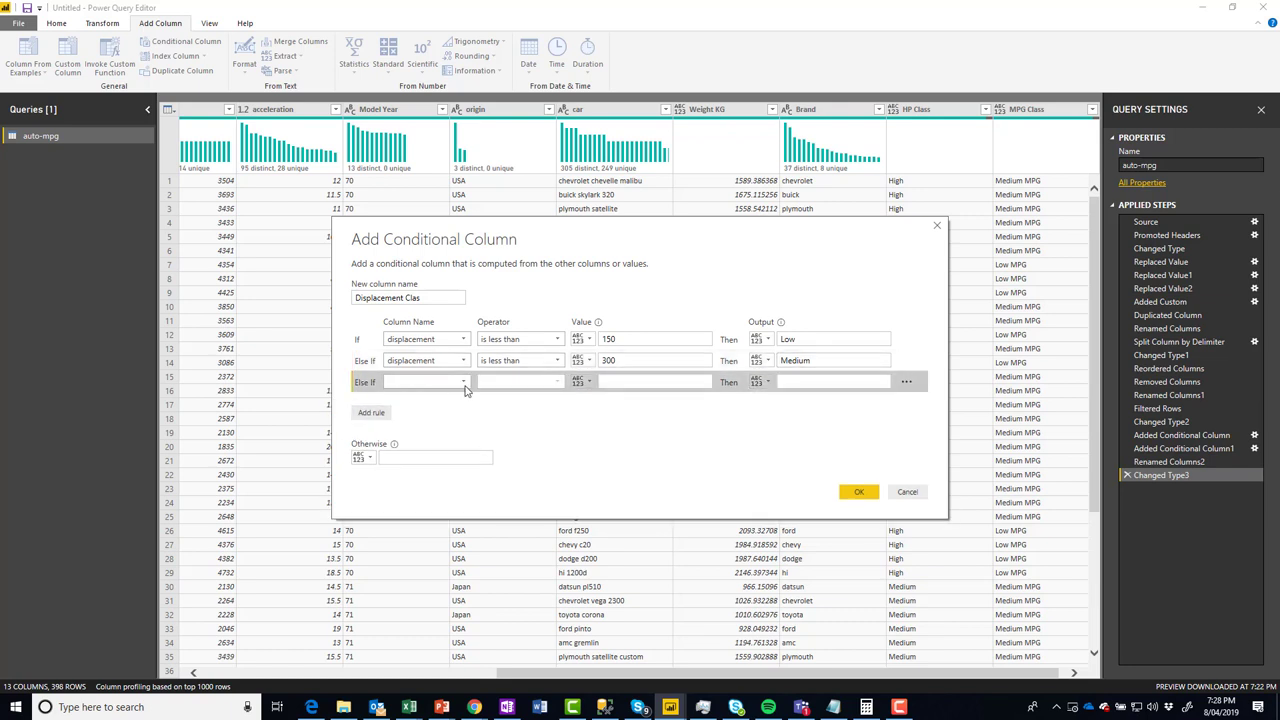
{"action": "left_click", "coordinate": [463, 383]}
{"action": "left_click", "coordinate": [446, 425]}
{"action": "left_click", "coordinate": [520, 382]}
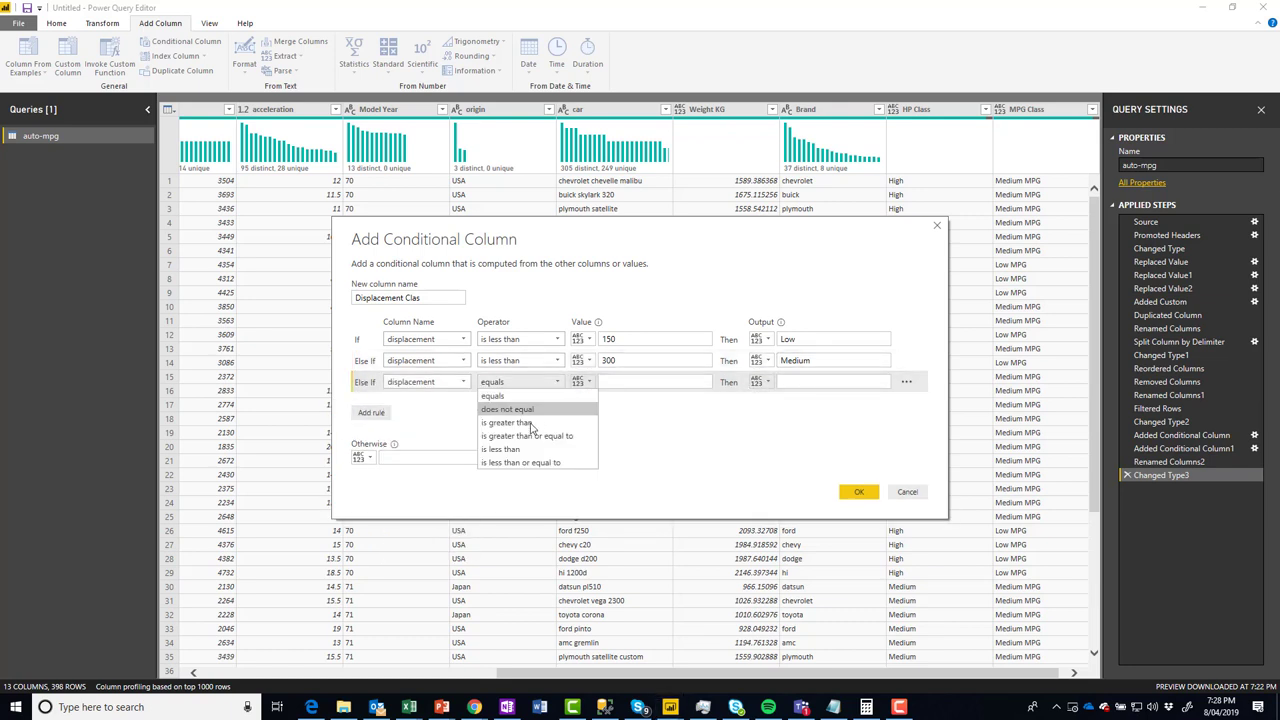
{"action": "left_click", "coordinate": [520, 423]}
{"action": "left_click", "coordinate": [624, 384]}
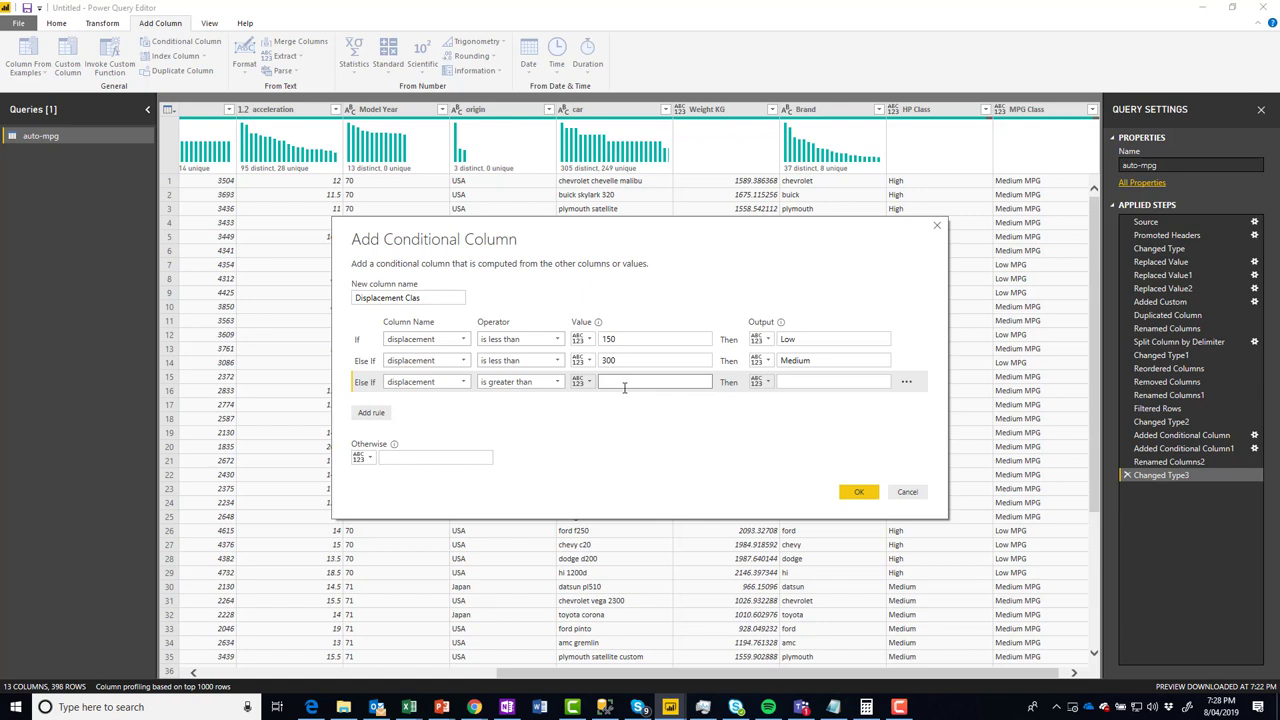
{"action": "left_click", "coordinate": [799, 381]}
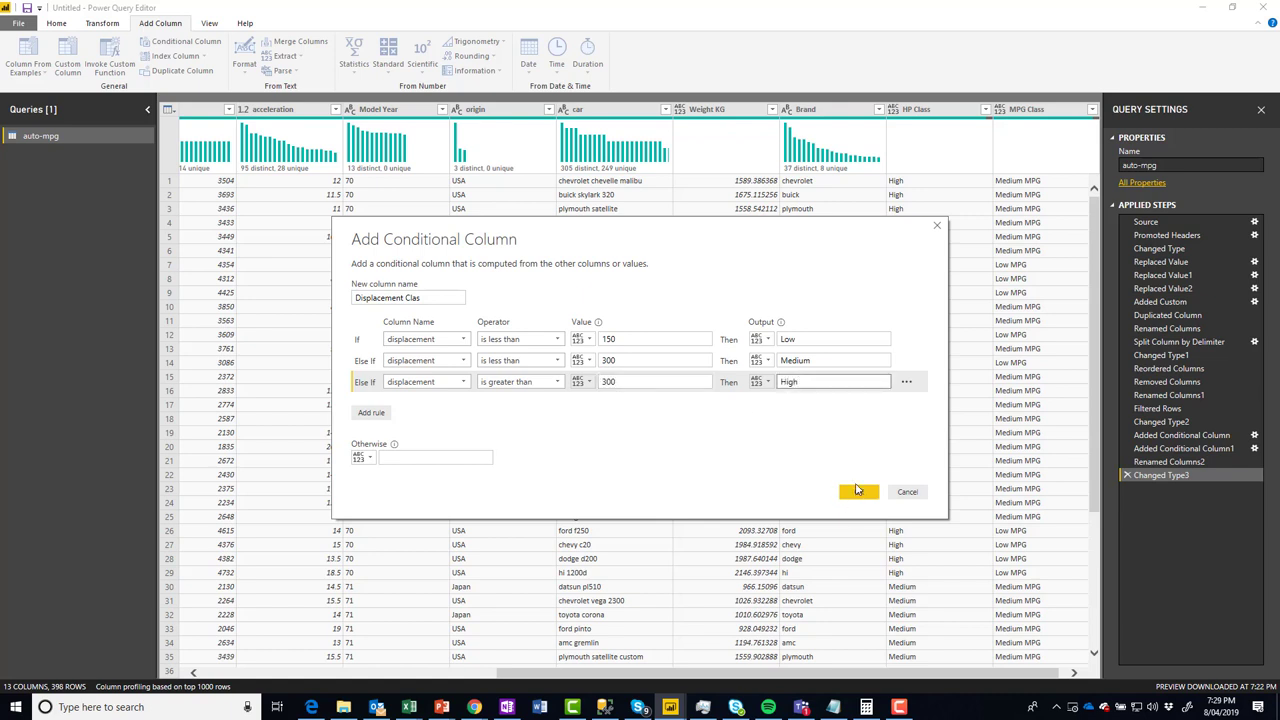
{"action": "left_click", "coordinate": [856, 490]}
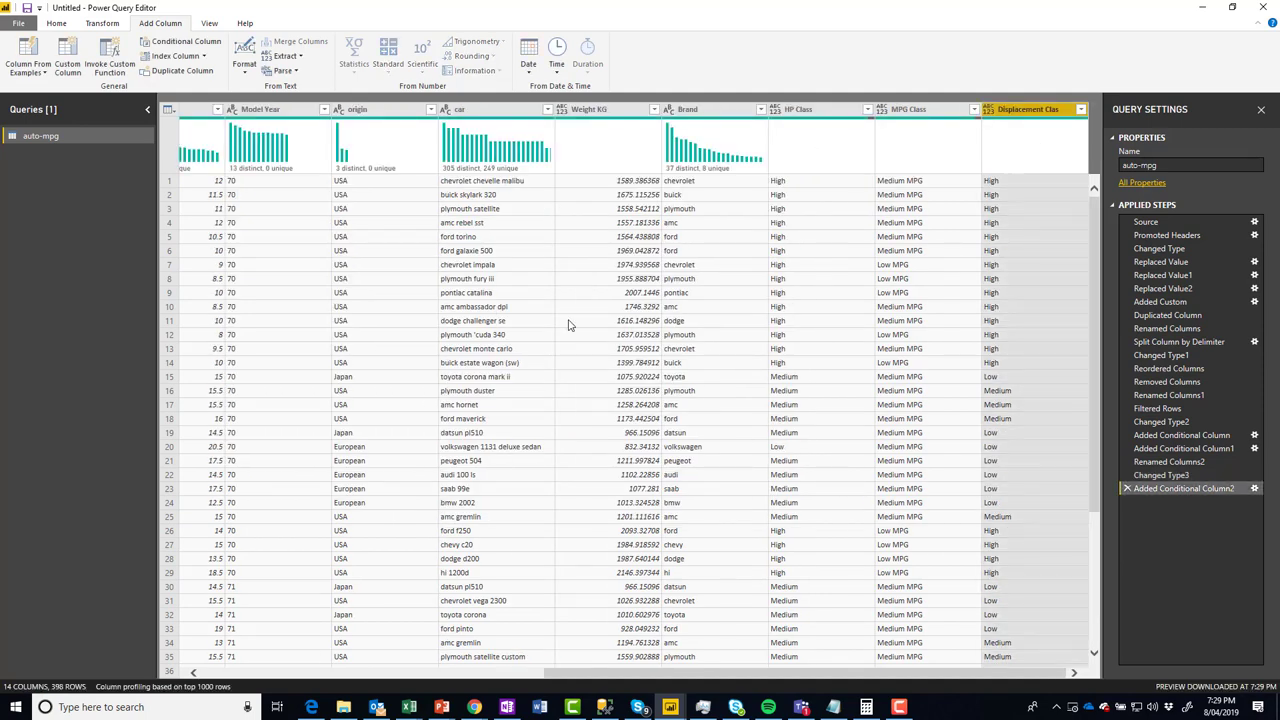
- Apply the query changes and add Displacement Clas, cylinders and Brand to the Key influencers visual's Explain by fields
{"action": "left_click", "coordinate": [18, 22]}
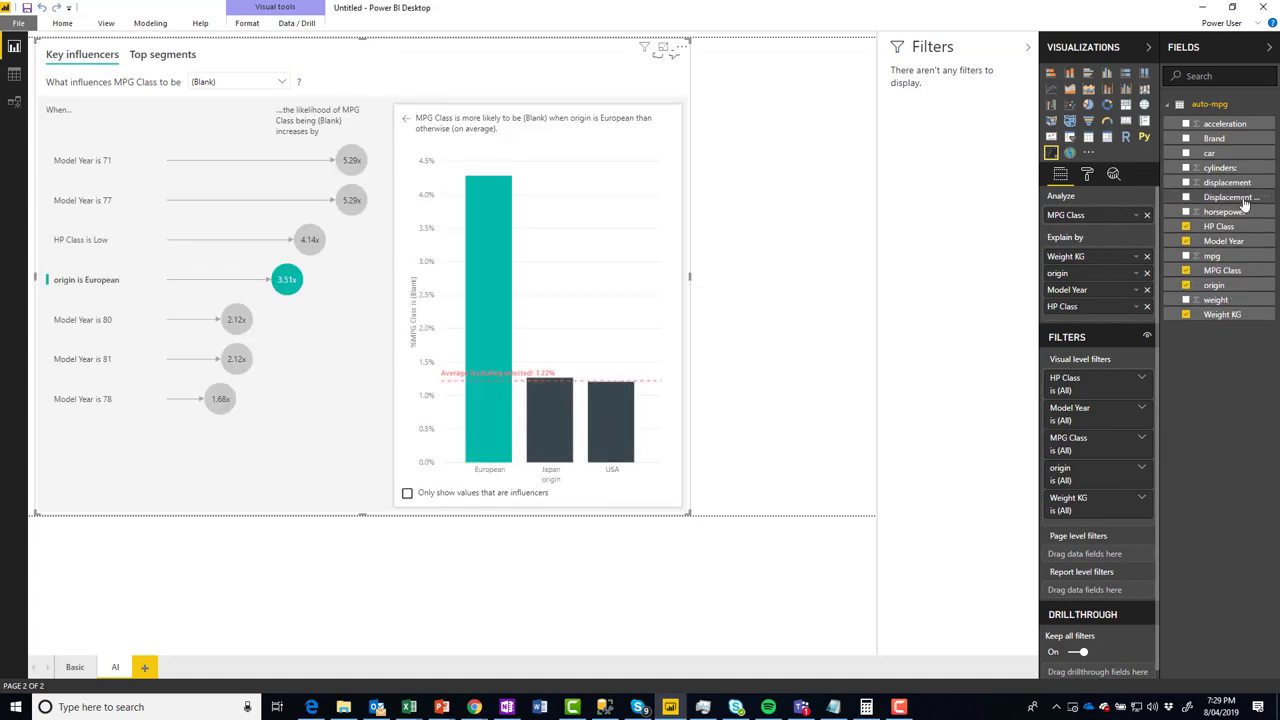
{"action": "left_click_drag", "start_coordinate": [1135, 275], "coordinate": [1126, 313]}
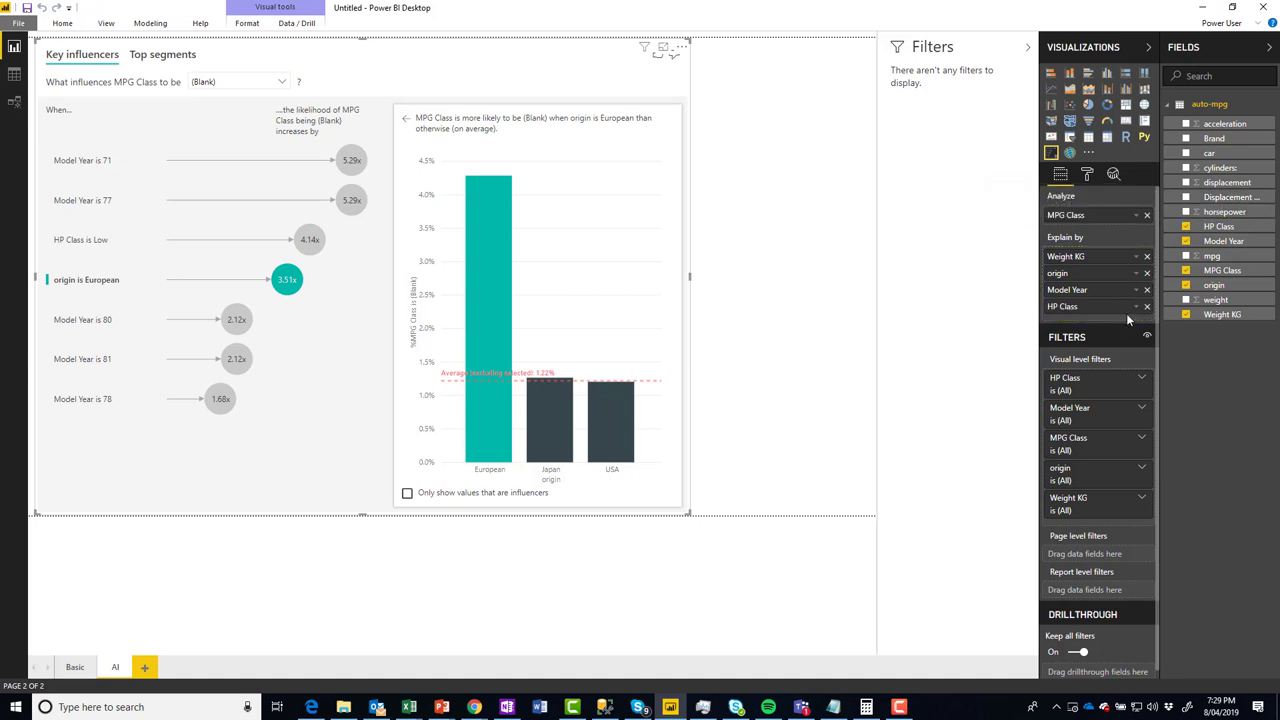
{"action": "left_click_drag", "start_coordinate": [1236, 172], "coordinate": [1090, 338]}
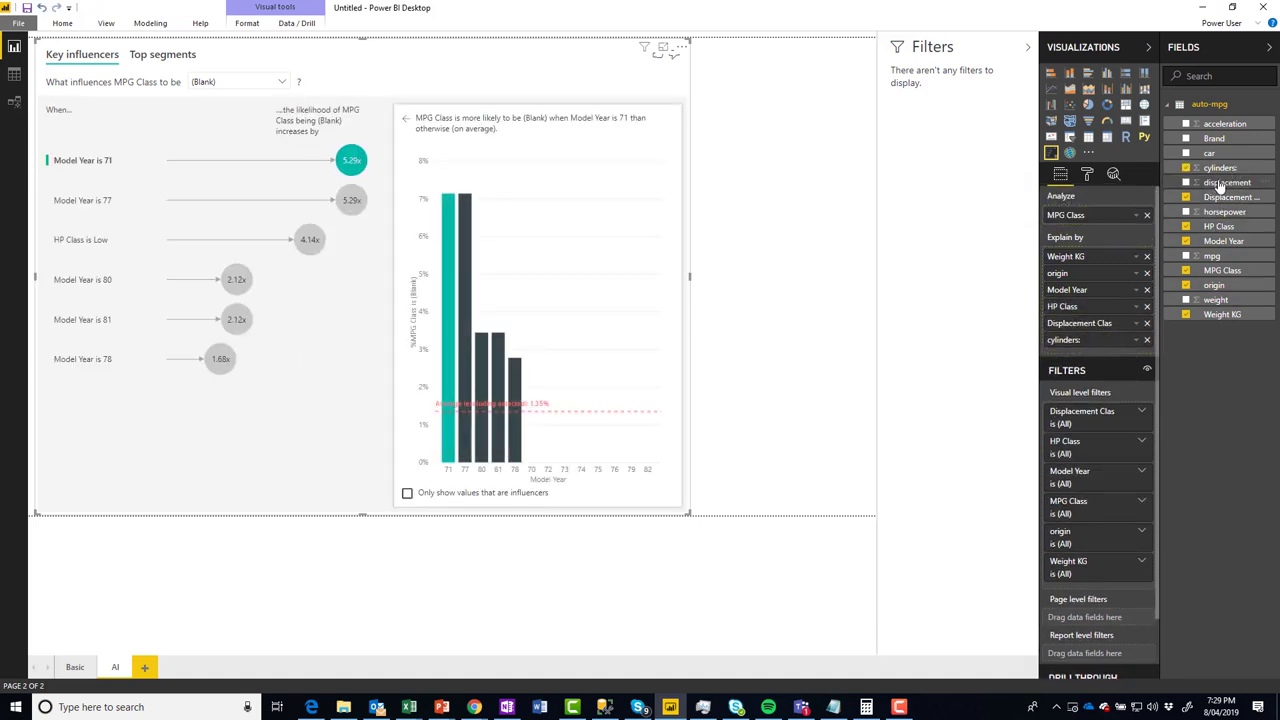
{"action": "left_click_drag", "start_coordinate": [1214, 138], "coordinate": [1118, 358]}
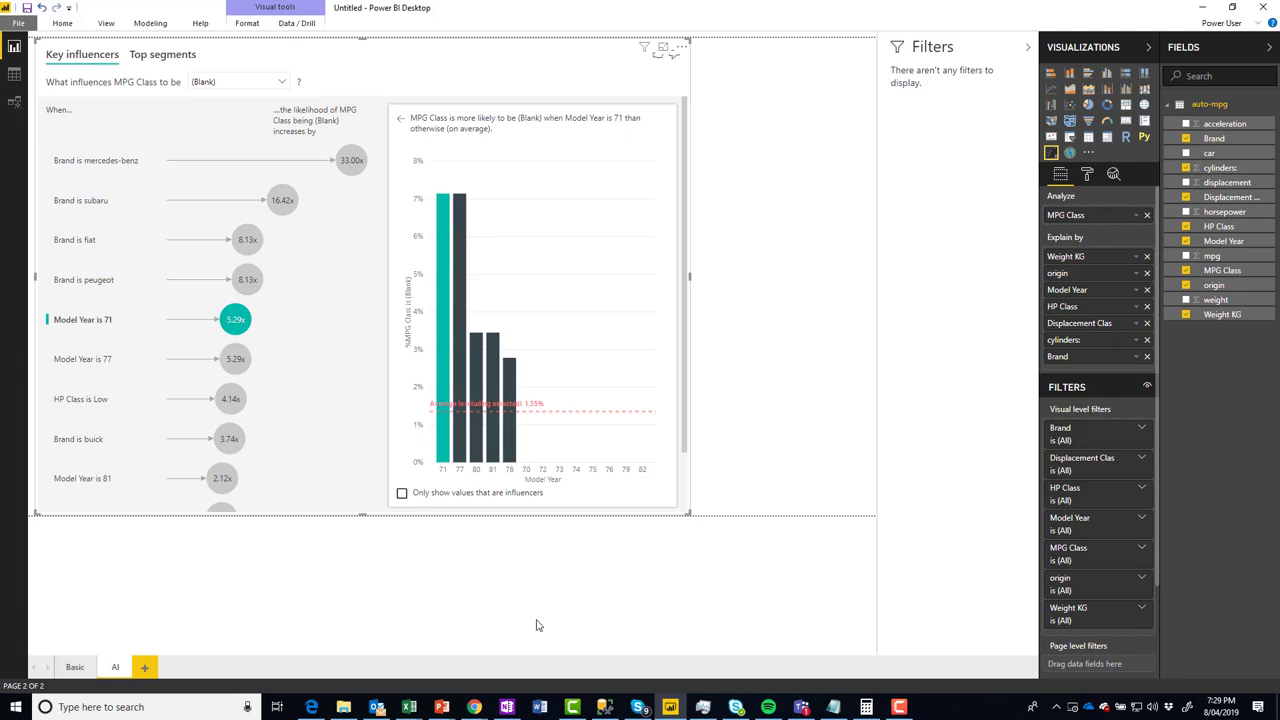
{"action": "left_click", "coordinate": [772, 418]}
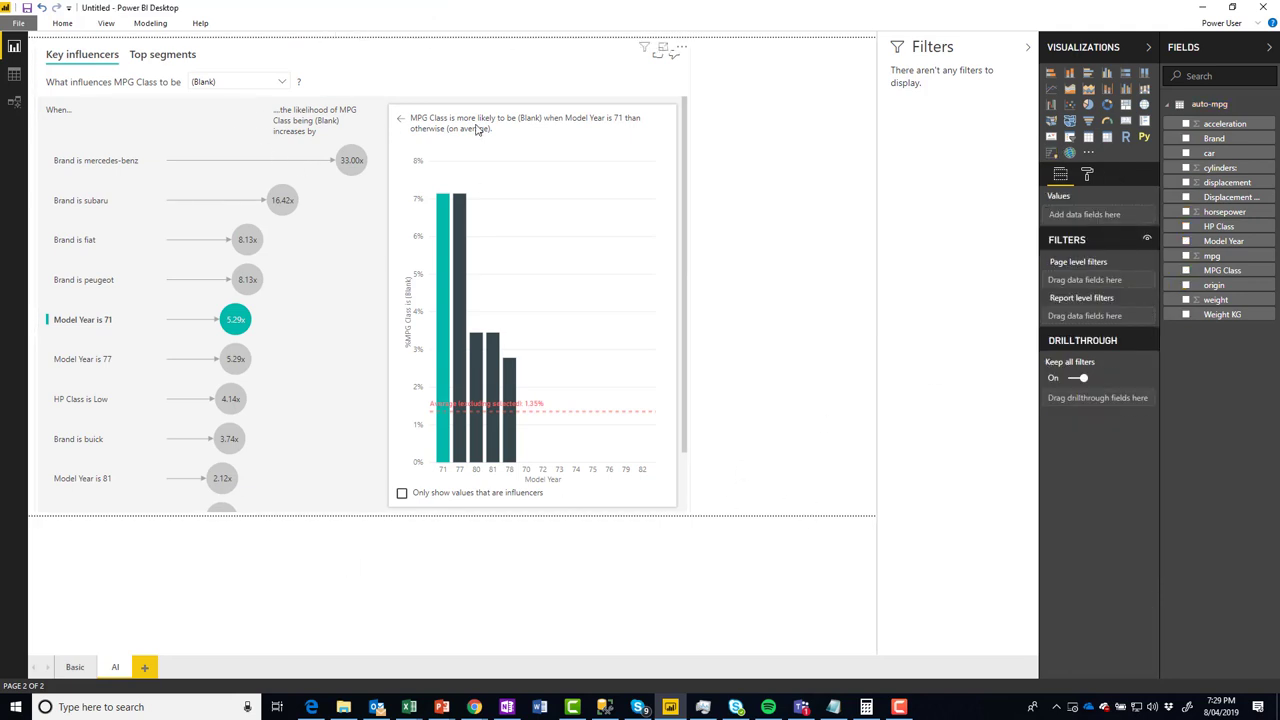
- Enlarge the Key influencers visual in focus mode and check which MPG Class values can be analysed
{"action": "left_click", "coordinate": [662, 48]}
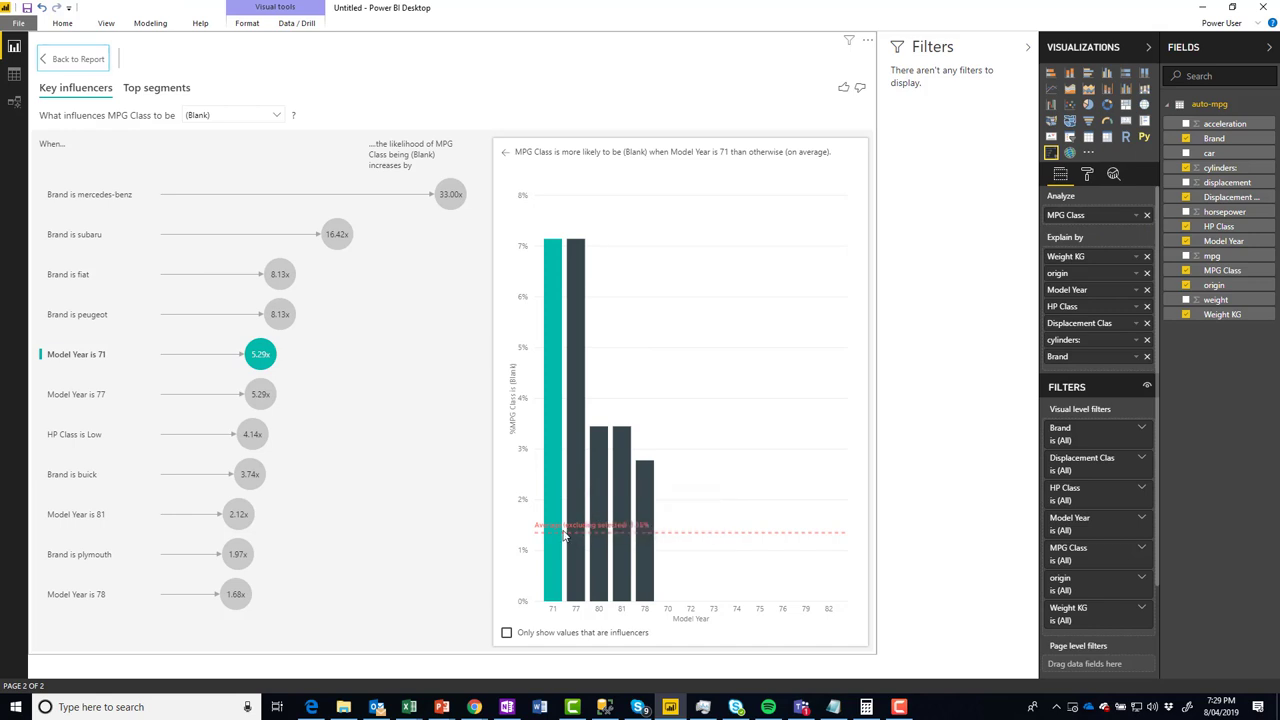
{"action": "mouse_move", "coordinate": [547, 531]}
{"action": "left_click", "coordinate": [224, 116]}
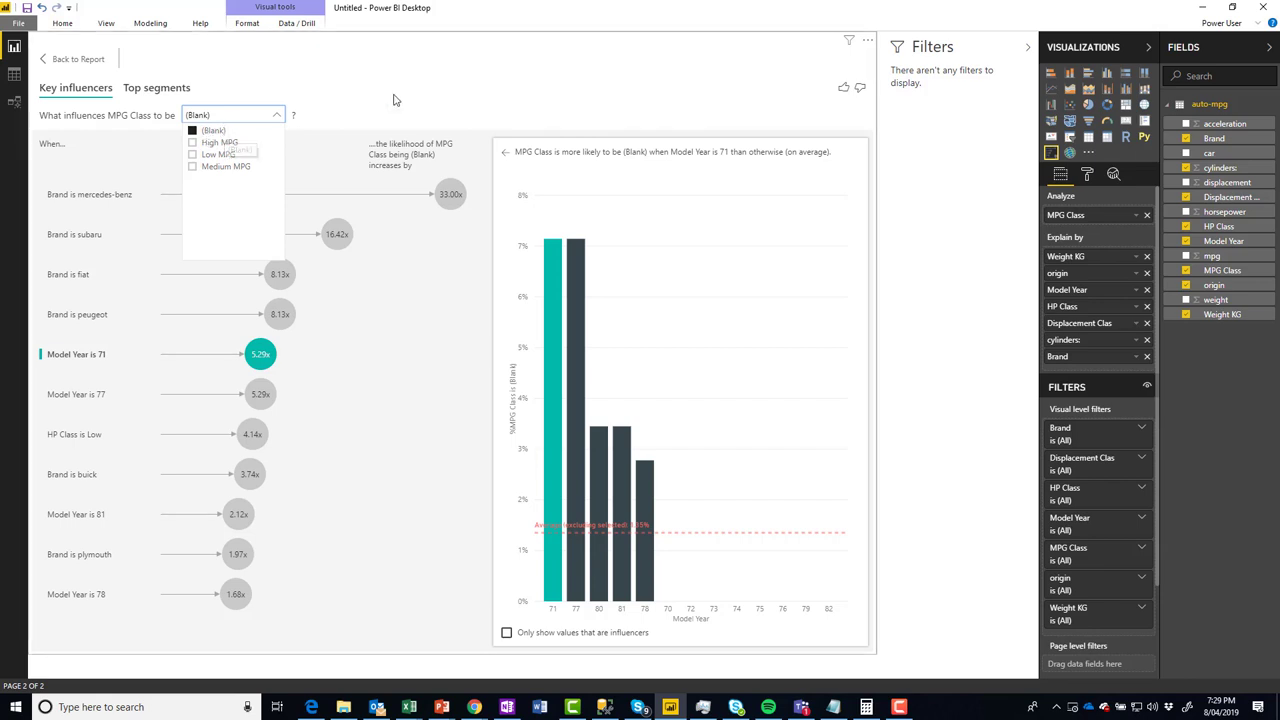
{"action": "left_click", "coordinate": [226, 131]}
- Switch to the MPG folder in File Explorer and open auto-mpg.txt in Excel
{"action": "key", "text": "alt+Tab"}
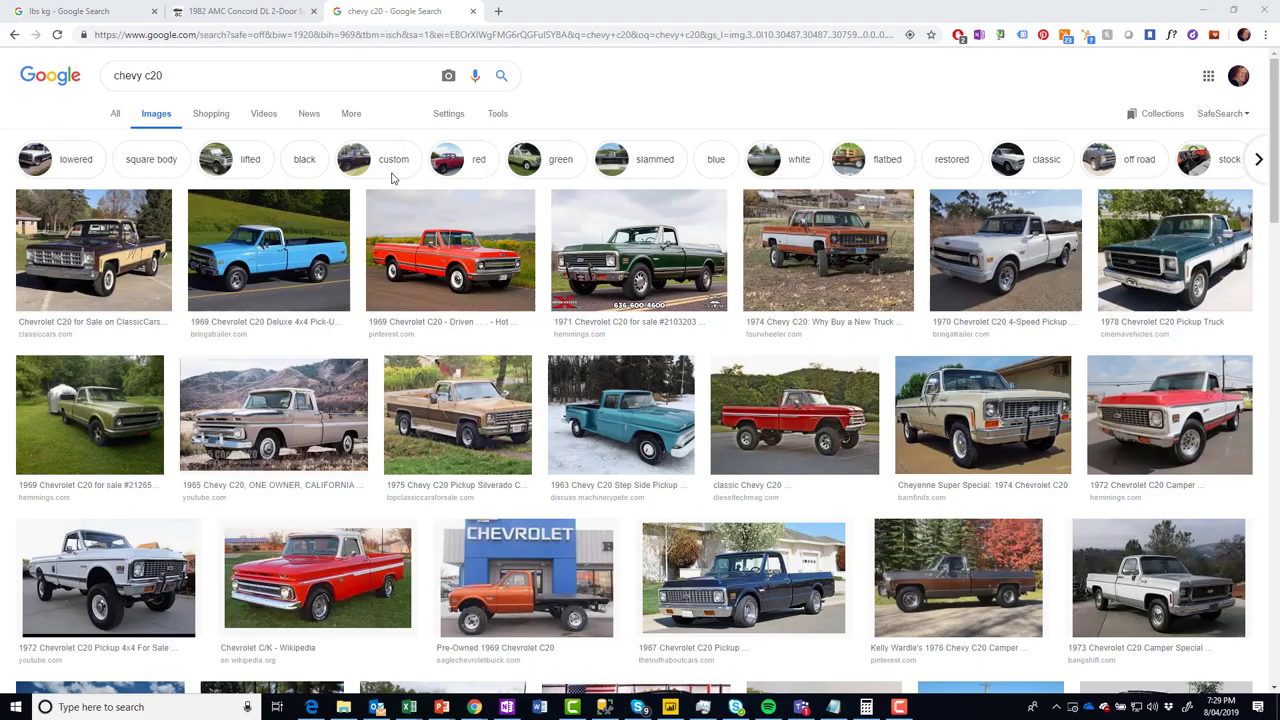
{"action": "key", "text": "alt+Tab"}
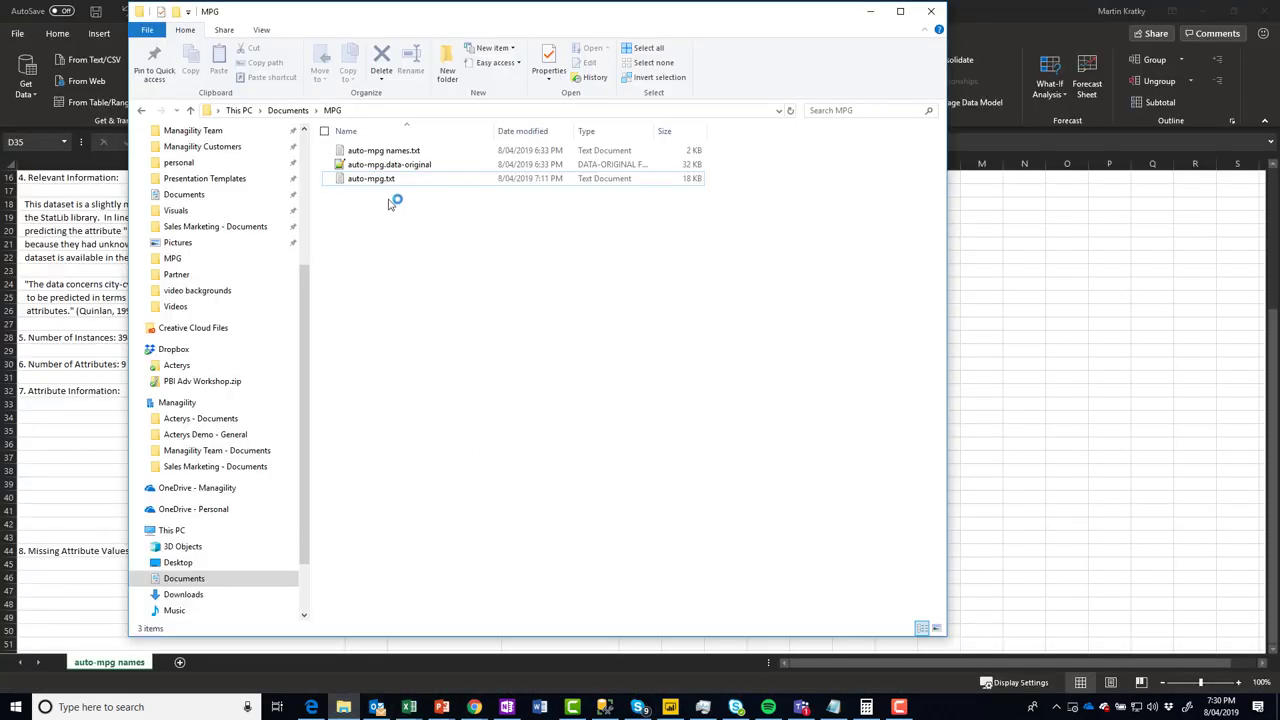
{"action": "left_click_drag", "start_coordinate": [390, 180], "coordinate": [1145, 334]}
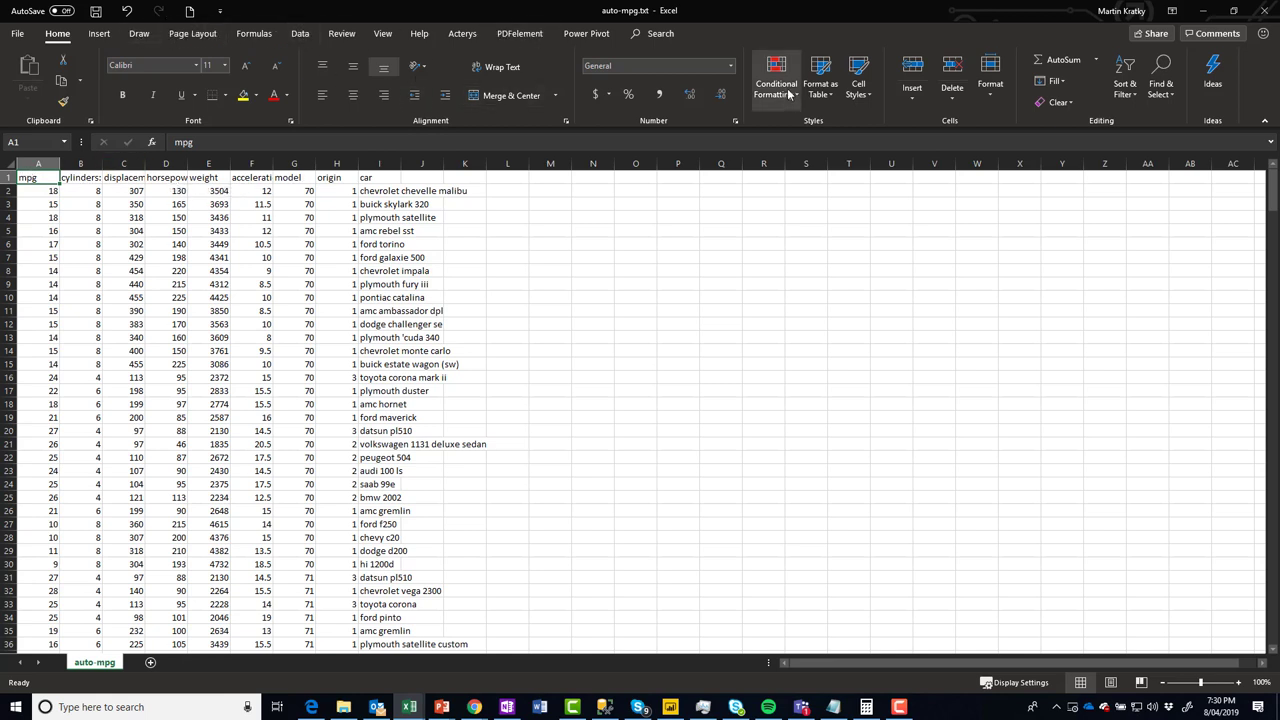
- Turn on filters for the auto-mpg sheet, look through the mpg column's distinct values and close the list without filtering
{"action": "left_click", "coordinate": [299, 33]}
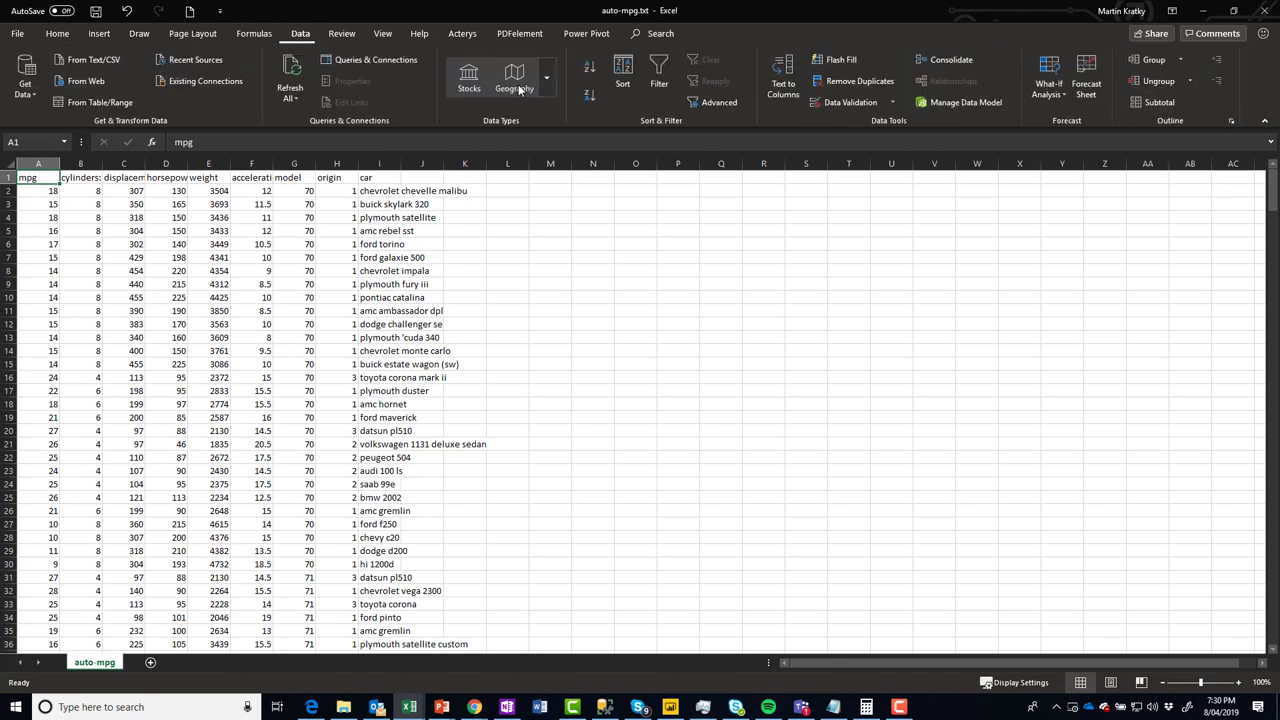
{"action": "left_click", "coordinate": [659, 72]}
{"action": "left_click", "coordinate": [54, 178]}
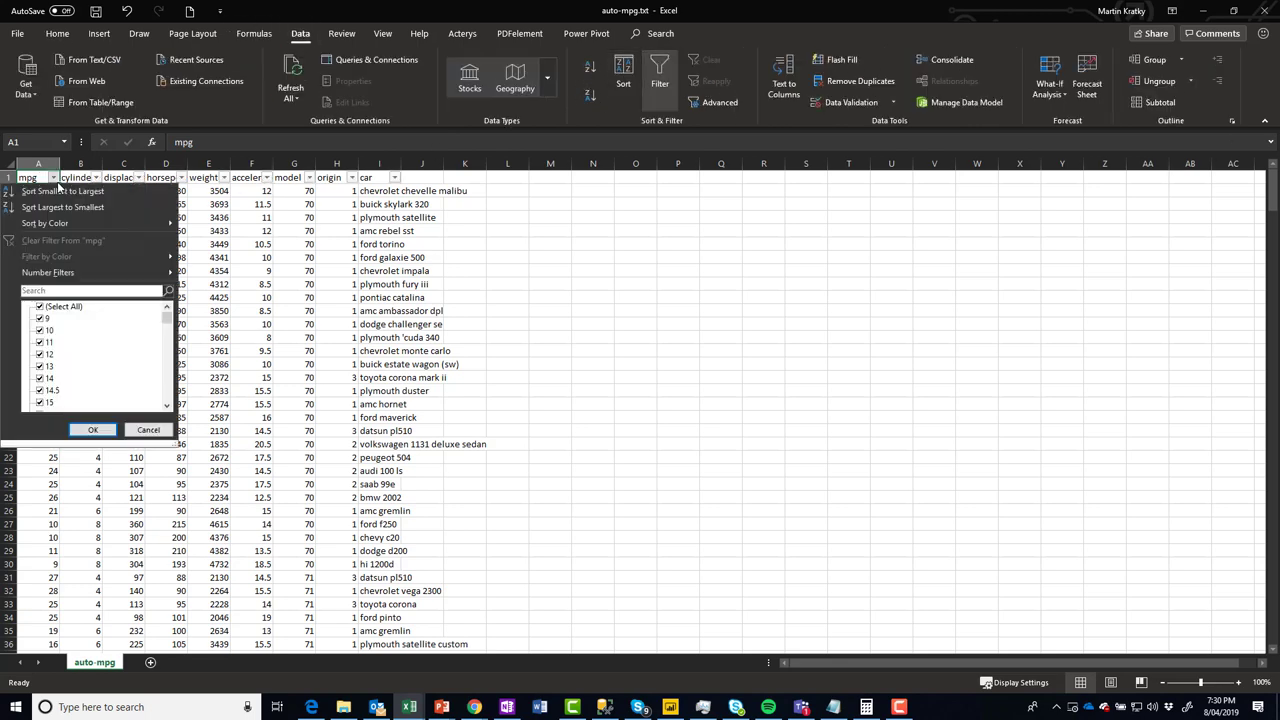
{"action": "left_click_drag", "start_coordinate": [170, 322], "coordinate": [180, 285]}
{"action": "left_click", "coordinate": [160, 430]}
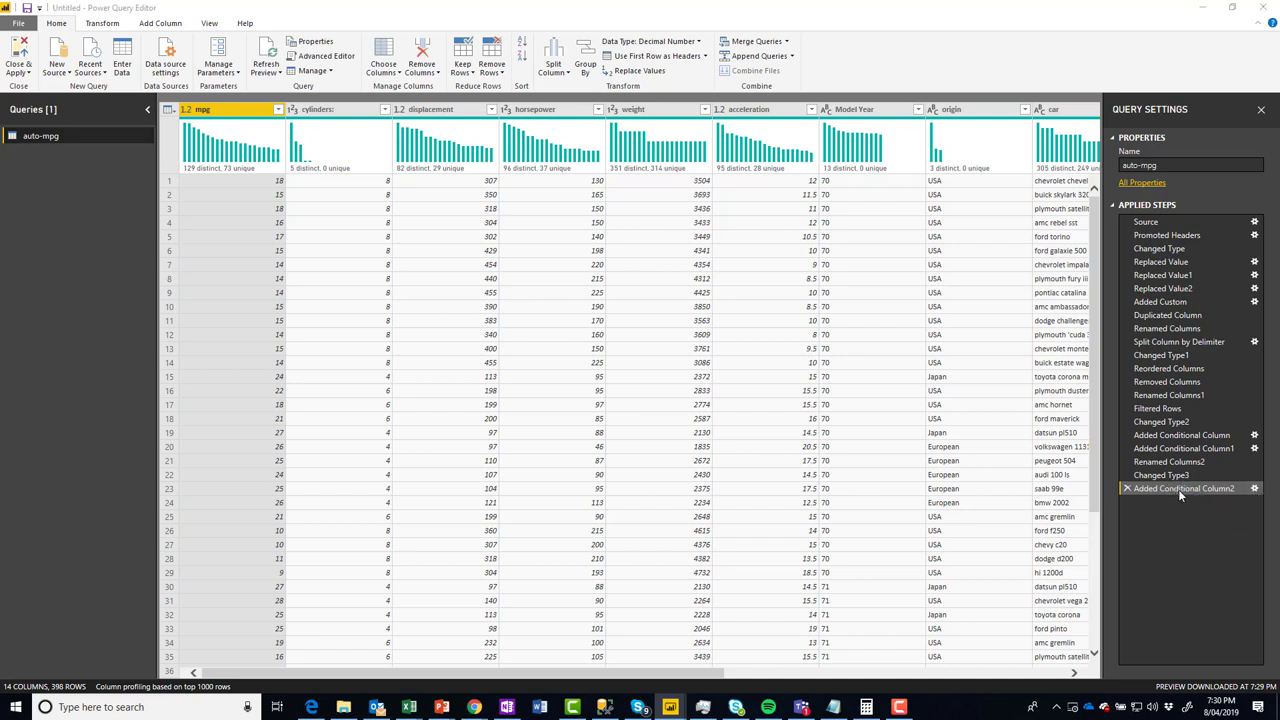
- Edit the Added Conditional Column2 step to correct the new column's name to Displacement Class
{"action": "left_click", "coordinate": [1254, 488]}
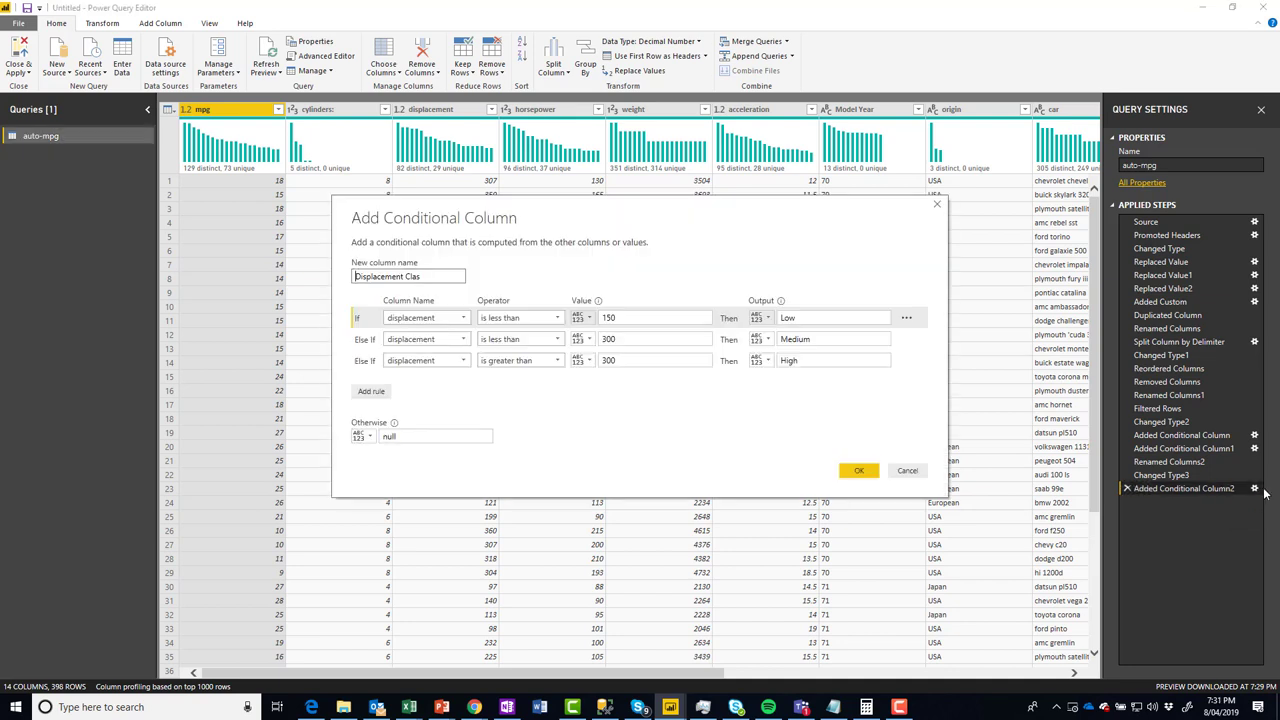
{"action": "left_click", "coordinate": [420, 283]}
{"action": "type", "text": "s"}
{"action": "left_click", "coordinate": [855, 472]}
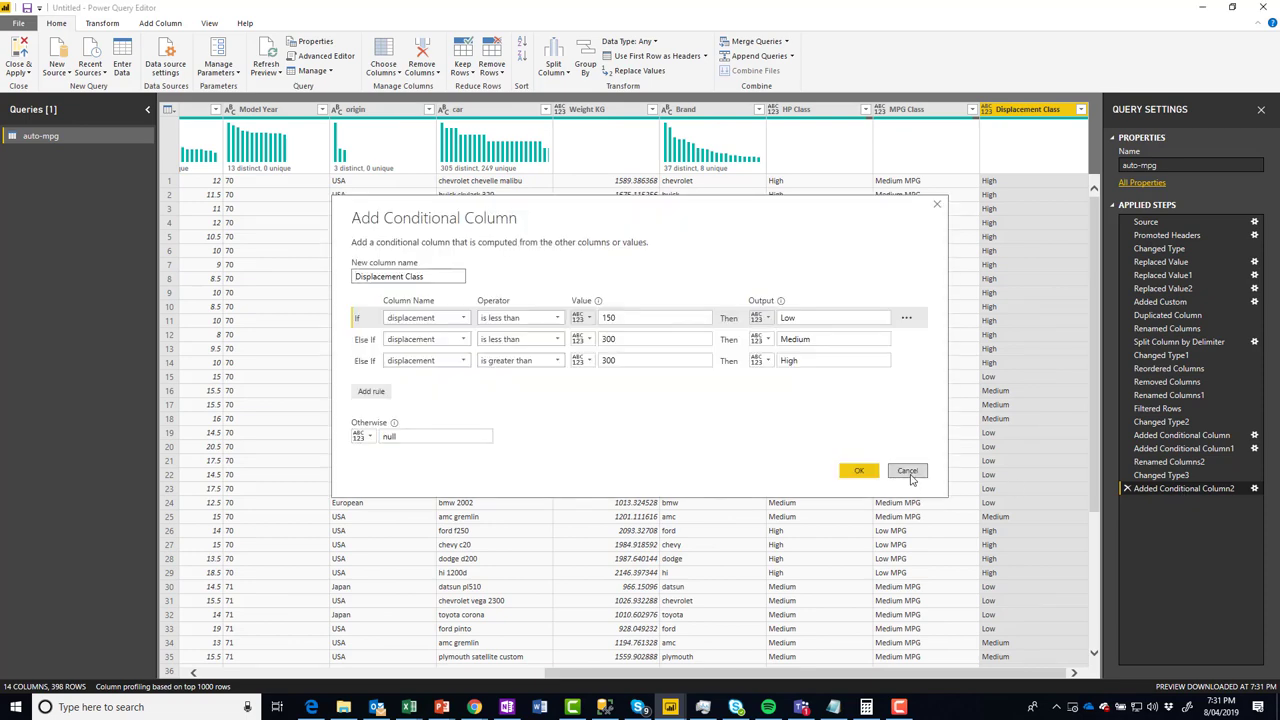
{"action": "left_click", "coordinate": [905, 471]}
- Rename the applied step Added Conditional Column2 as Displacement Class
{"action": "right_click", "coordinate": [1163, 489]}
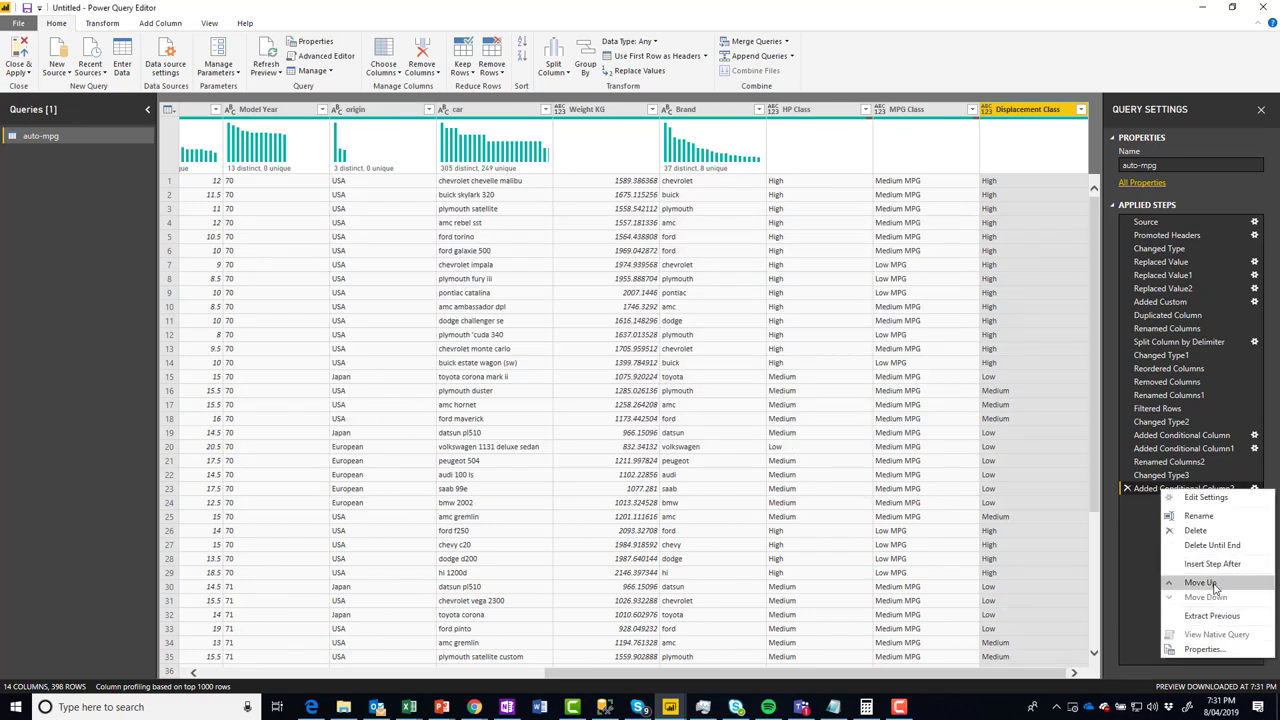
{"action": "key", "text": "Escape"}
{"action": "key", "text": "F2"}
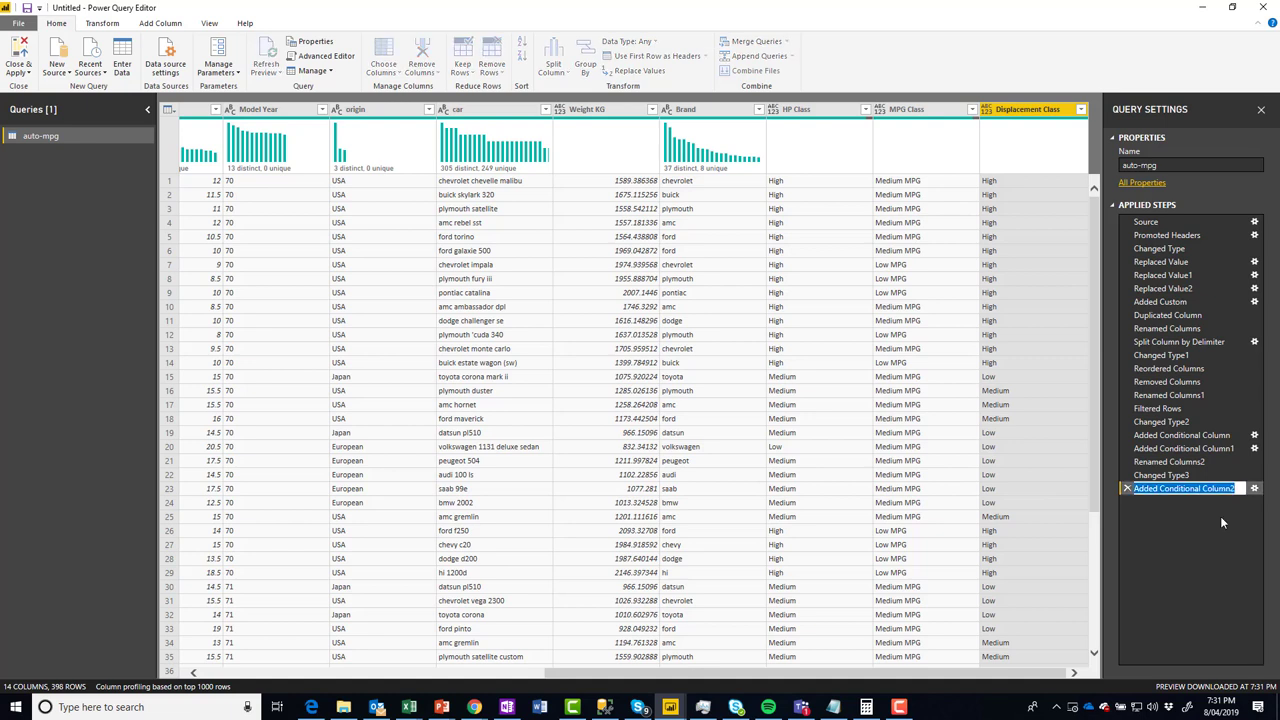
{"action": "type", "text": "Displacemne"}
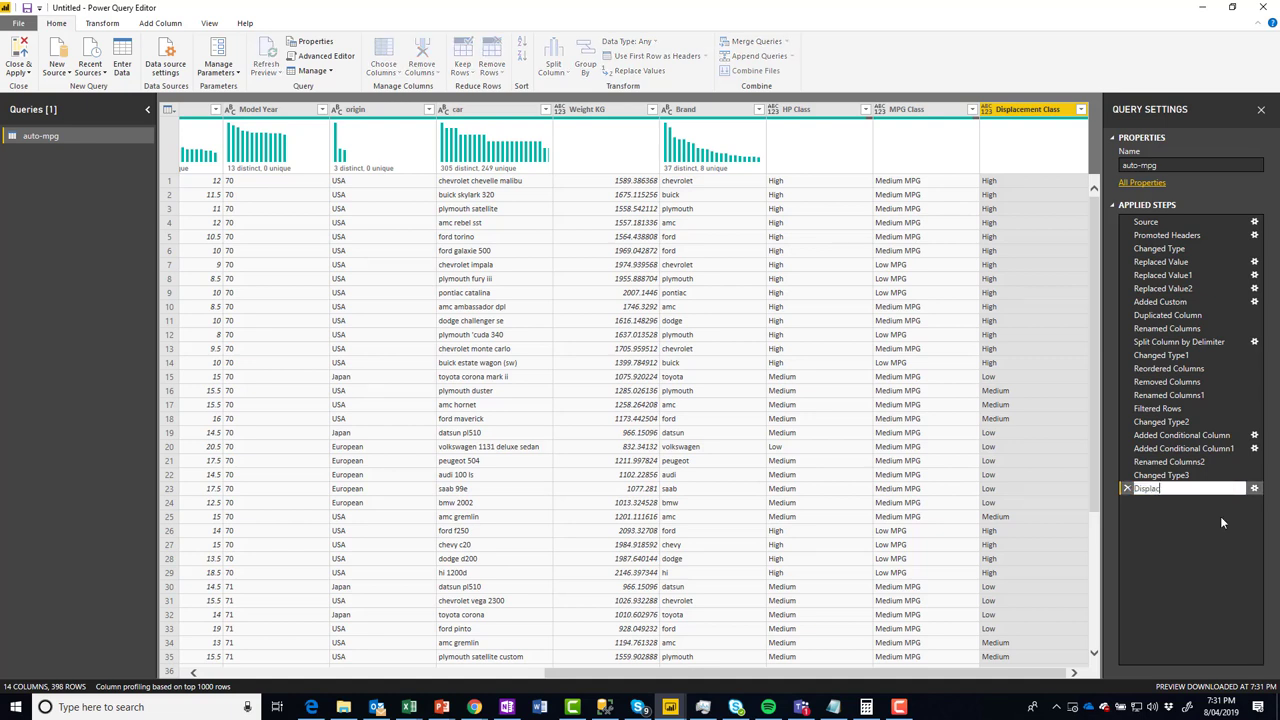
{"action": "key", "text": "BackSpace"}
{"action": "key", "text": "BackSpace"}
{"action": "type", "text": "ent Class"}
{"action": "key", "text": "Return"}
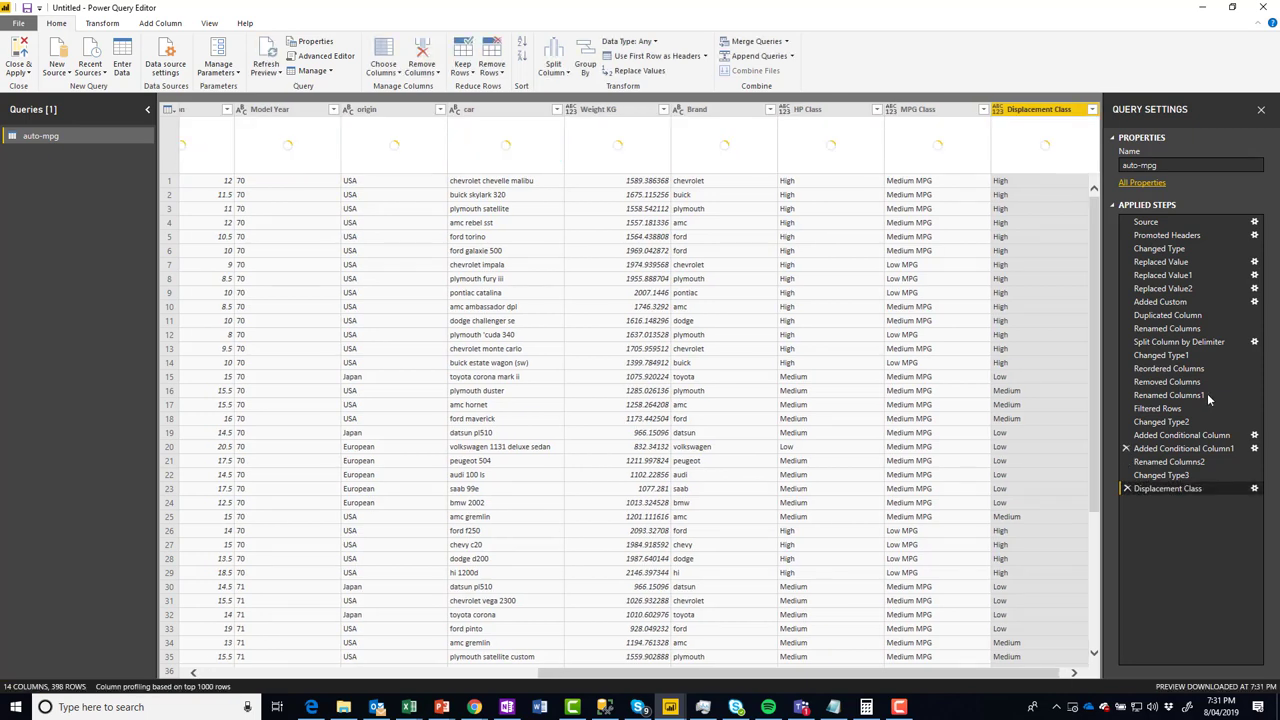
- Check which column the Added Conditional Column step creates and rename that applied step as HP Class
{"action": "left_click", "coordinate": [1240, 436]}
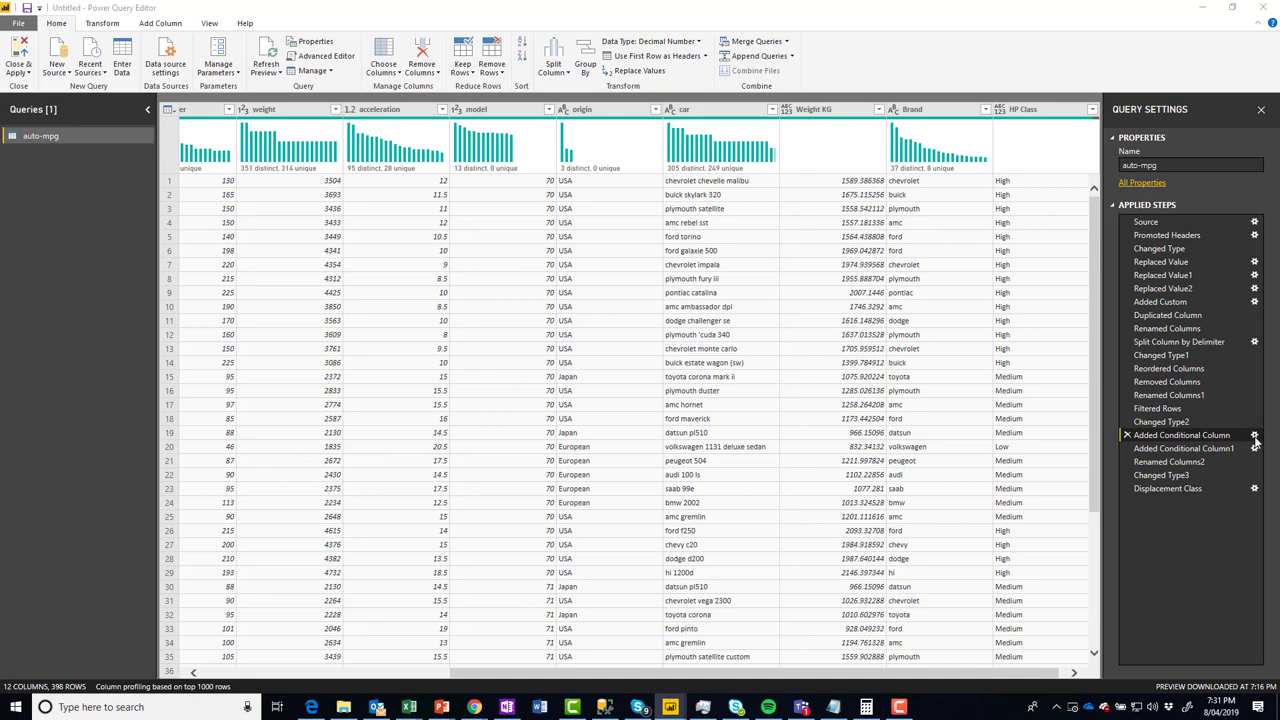
{"action": "left_click", "coordinate": [1254, 436]}
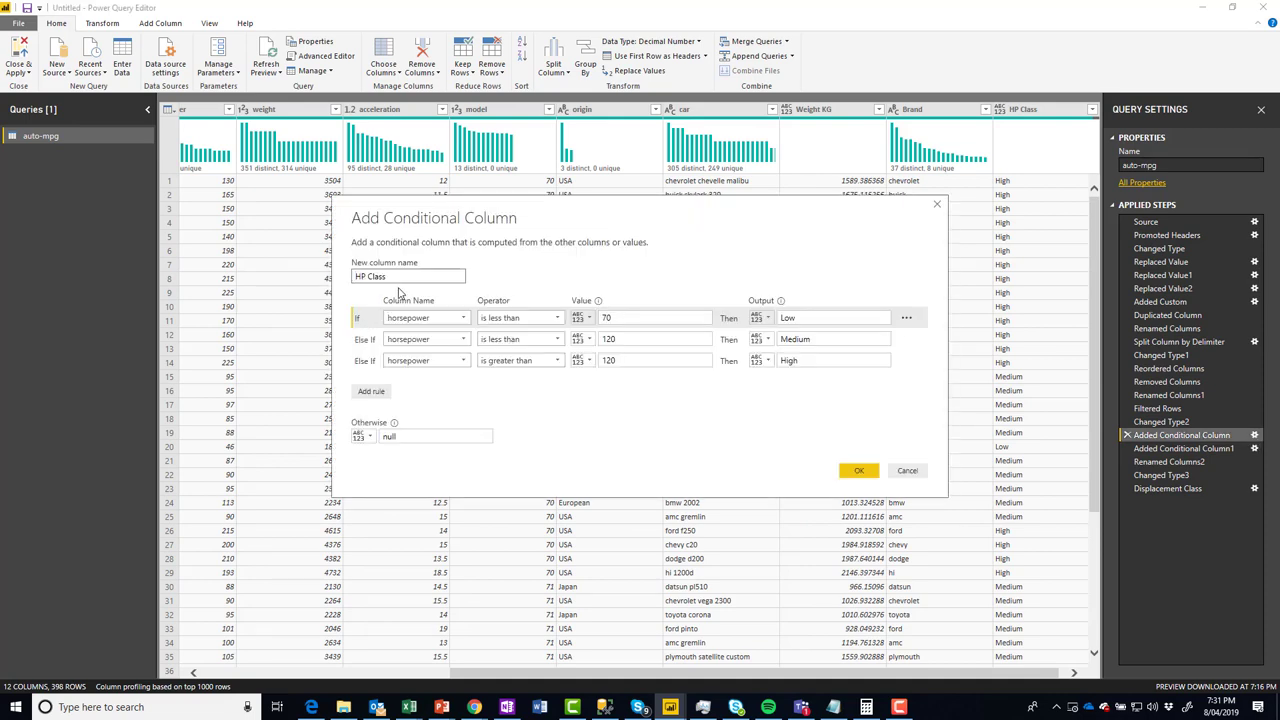
{"action": "left_click", "coordinate": [905, 470]}
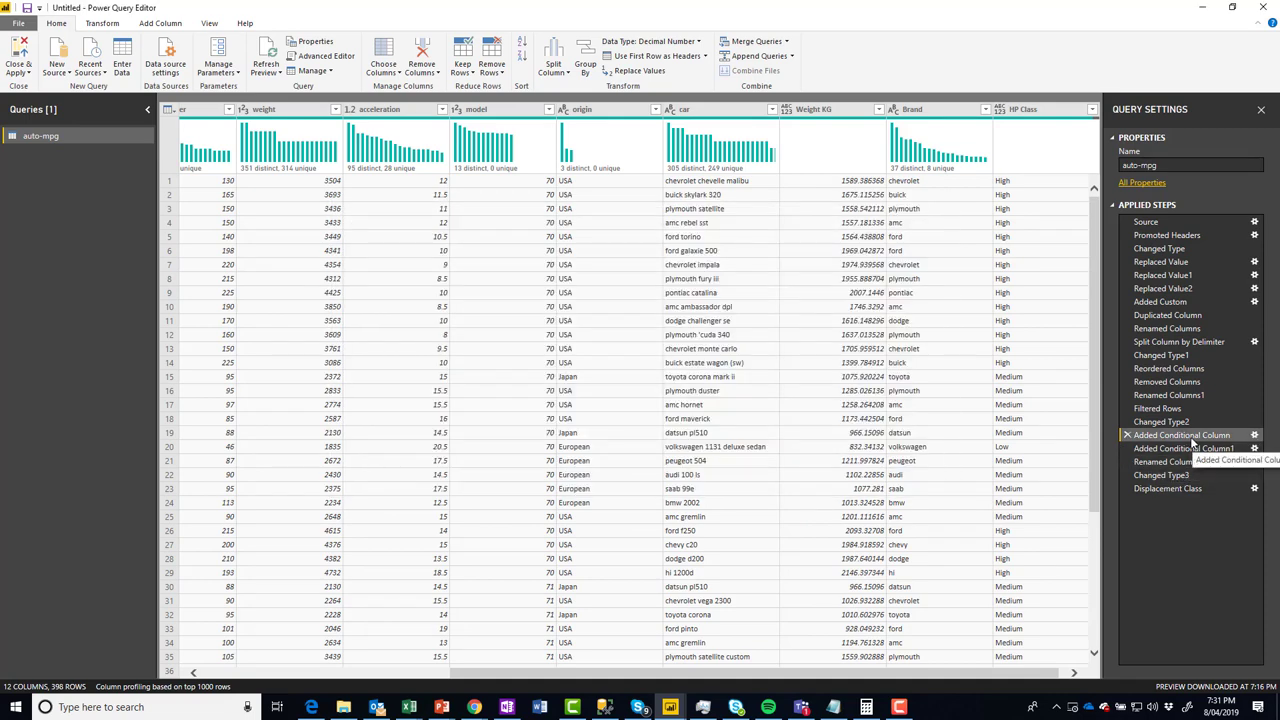
{"action": "right_click", "coordinate": [1192, 443]}
{"action": "left_click", "coordinate": [1210, 462]}
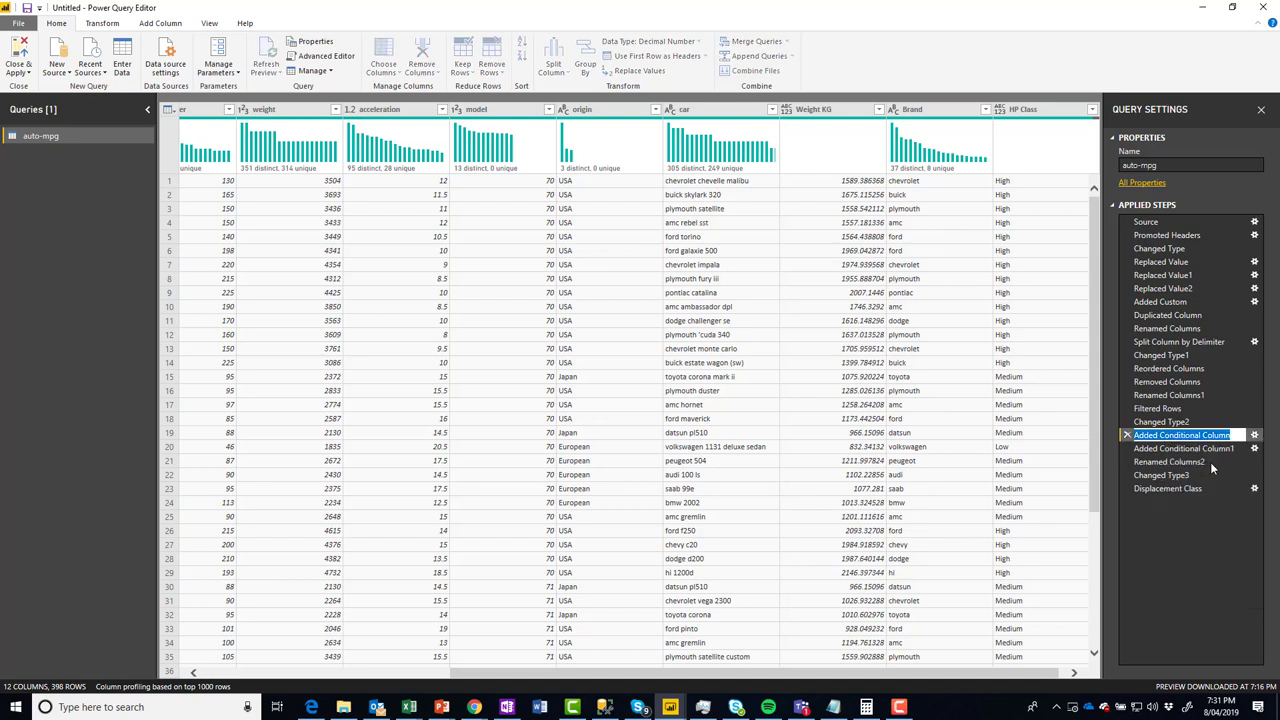
{"action": "type", "text": "HP Class"}
{"action": "key", "text": "Return"}
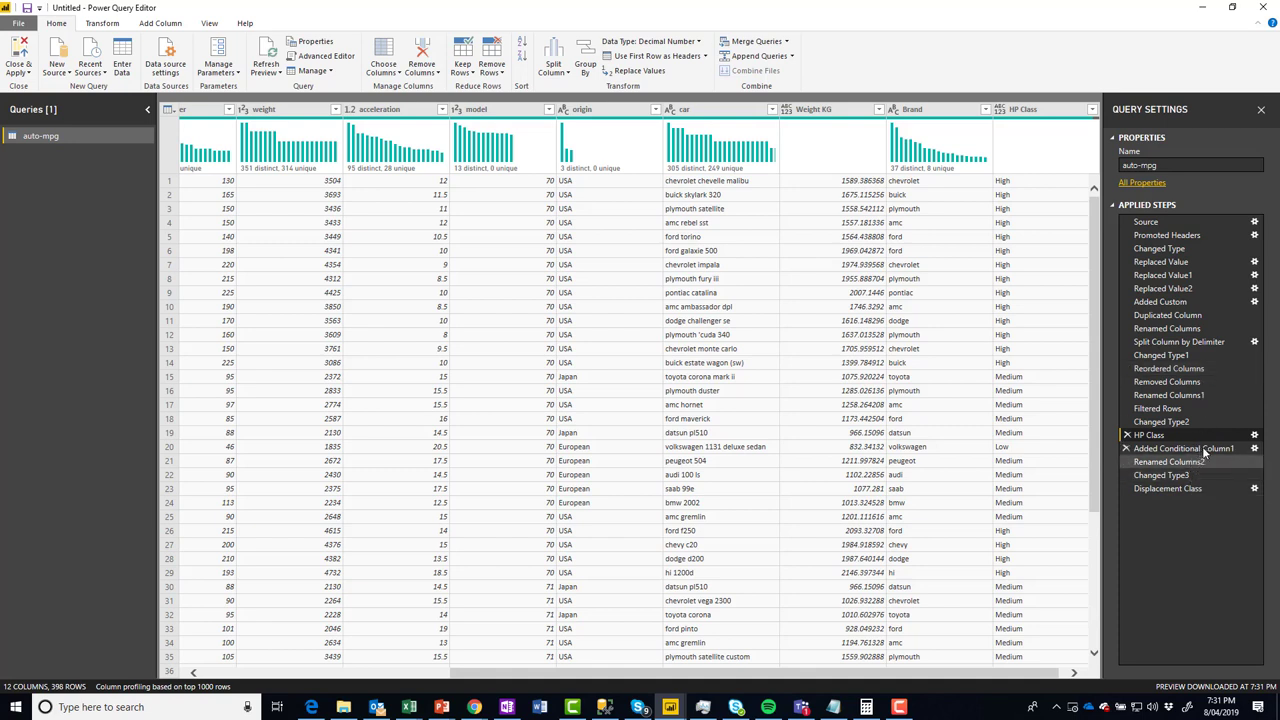
- In the Added Conditional Column1 step, name the column MPG Class and make the High MPG rule's operator is greater than or equal to
{"action": "left_click", "coordinate": [1250, 452]}
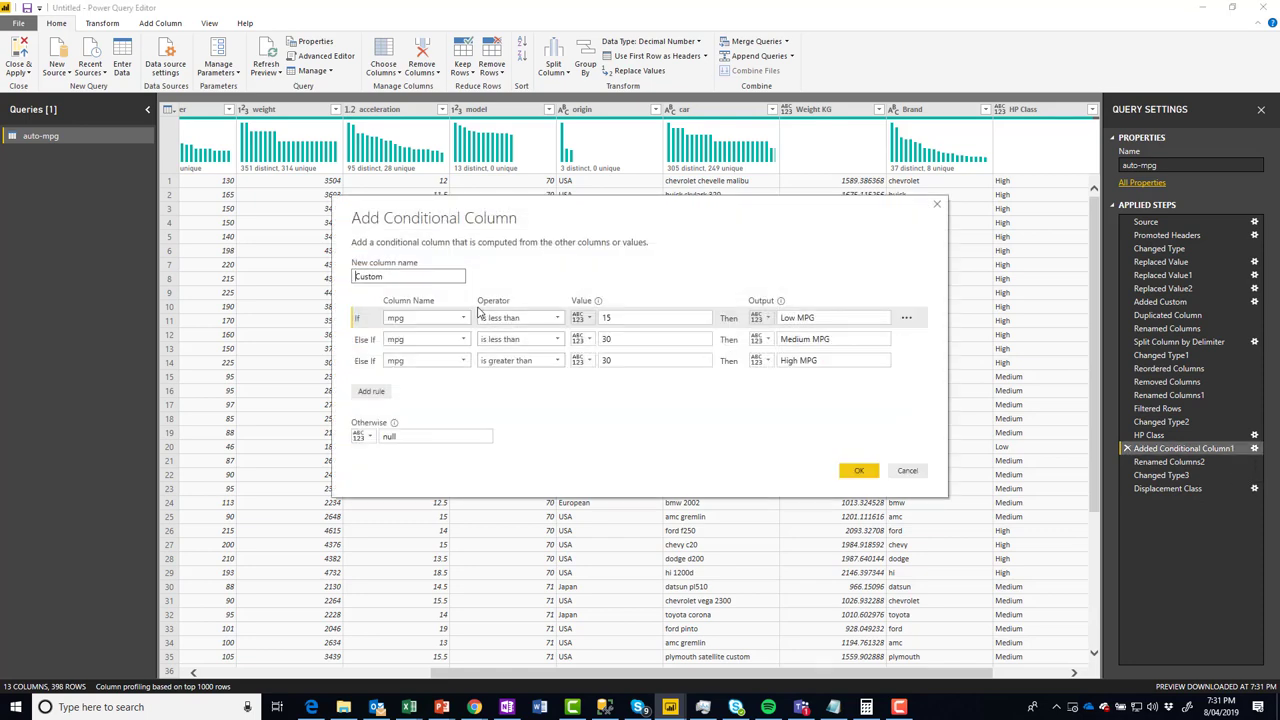
{"action": "key", "text": "ctrl+a"}
{"action": "type", "text": "M"}
{"action": "left_click", "coordinate": [627, 322]}
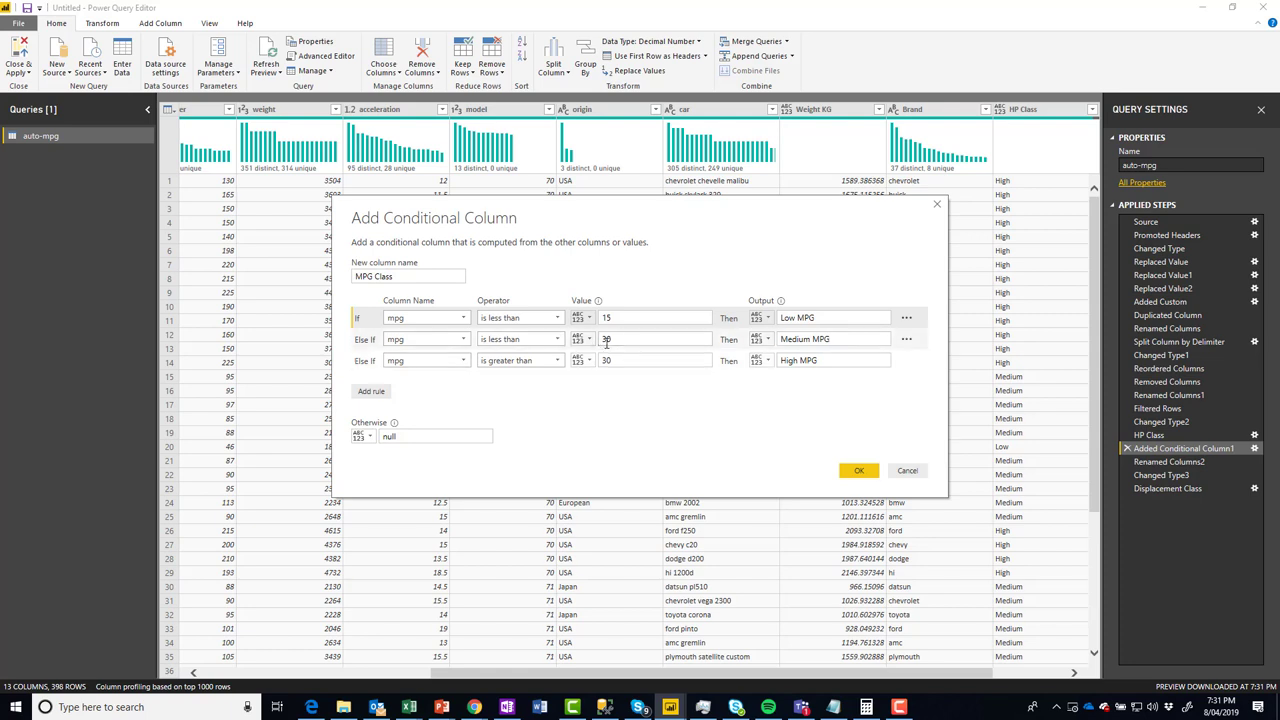
{"action": "left_click", "coordinate": [557, 362]}
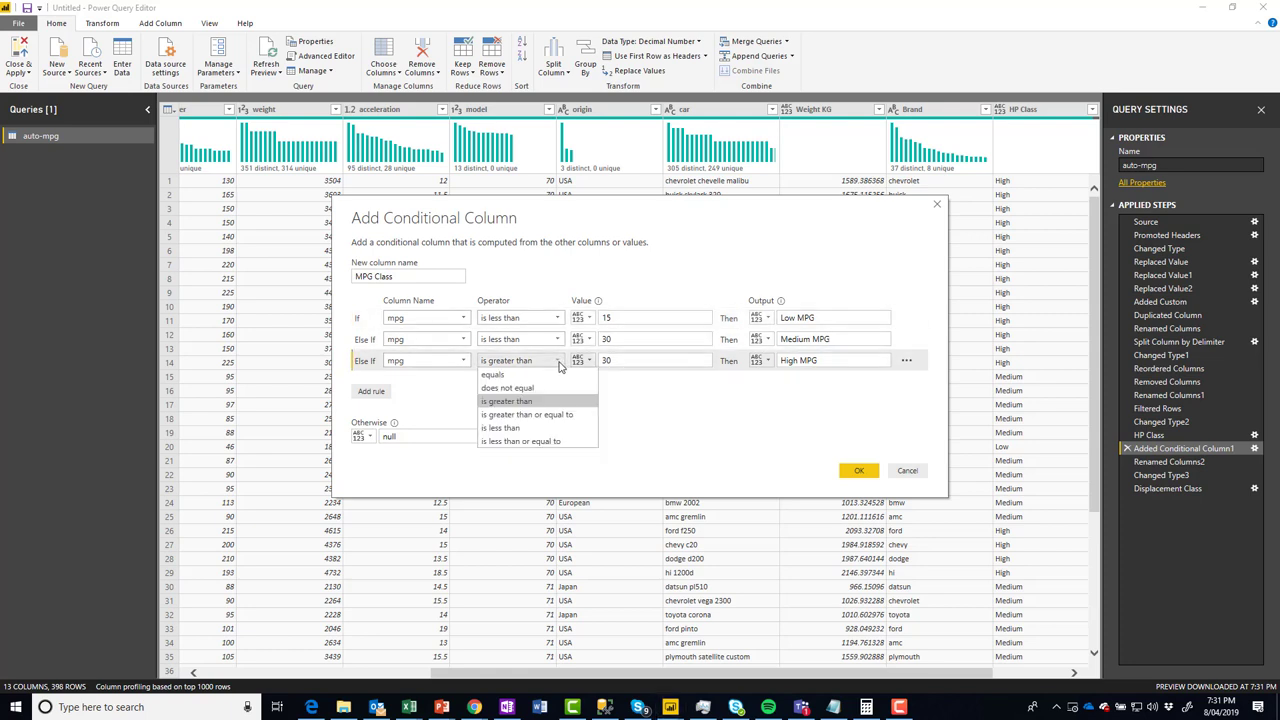
{"action": "left_click", "coordinate": [561, 416]}
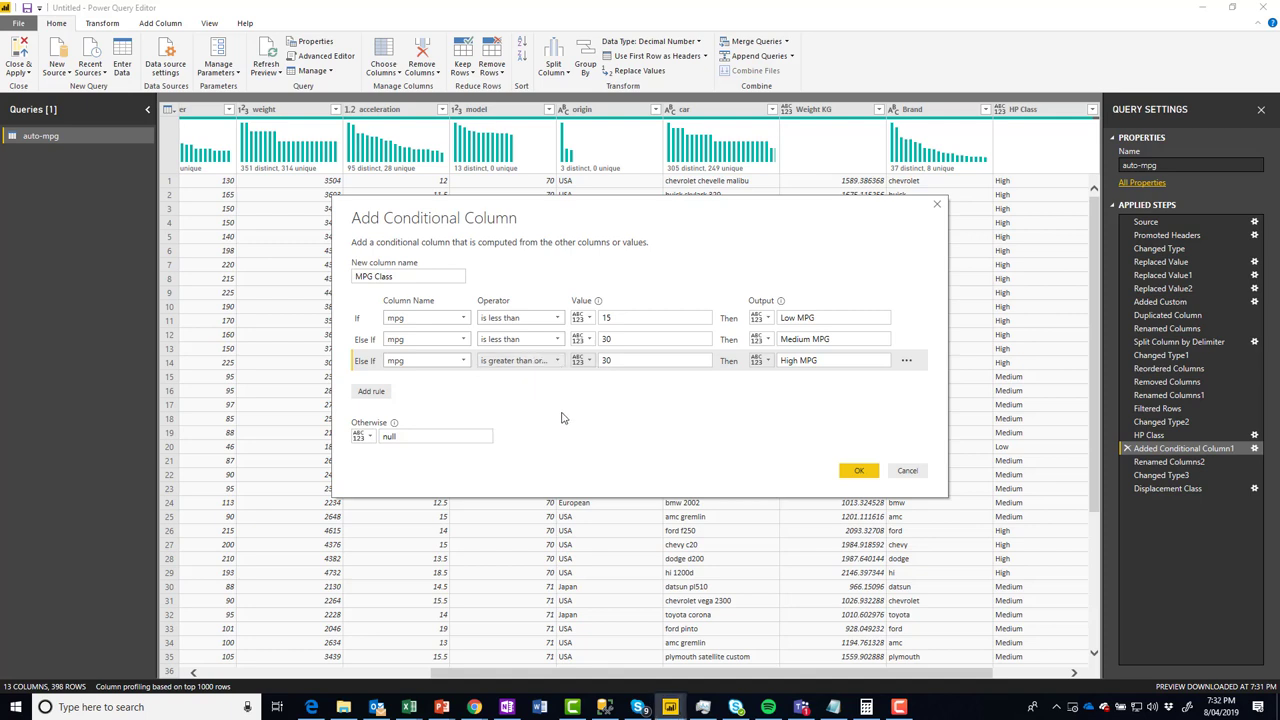
{"action": "left_click", "coordinate": [858, 472]}
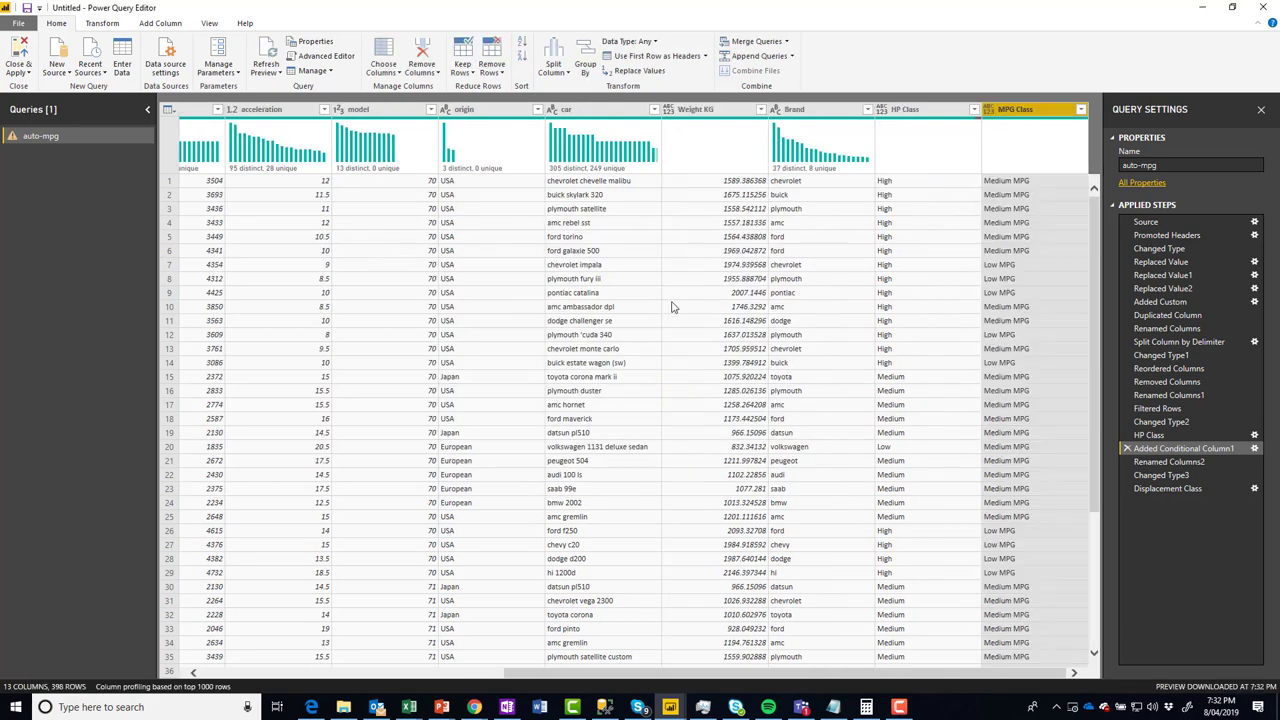
- Rename the applied step Added Conditional Column1 as MPG Class
{"action": "right_click", "coordinate": [1218, 446]}
{"action": "left_click", "coordinate": [1231, 478]}
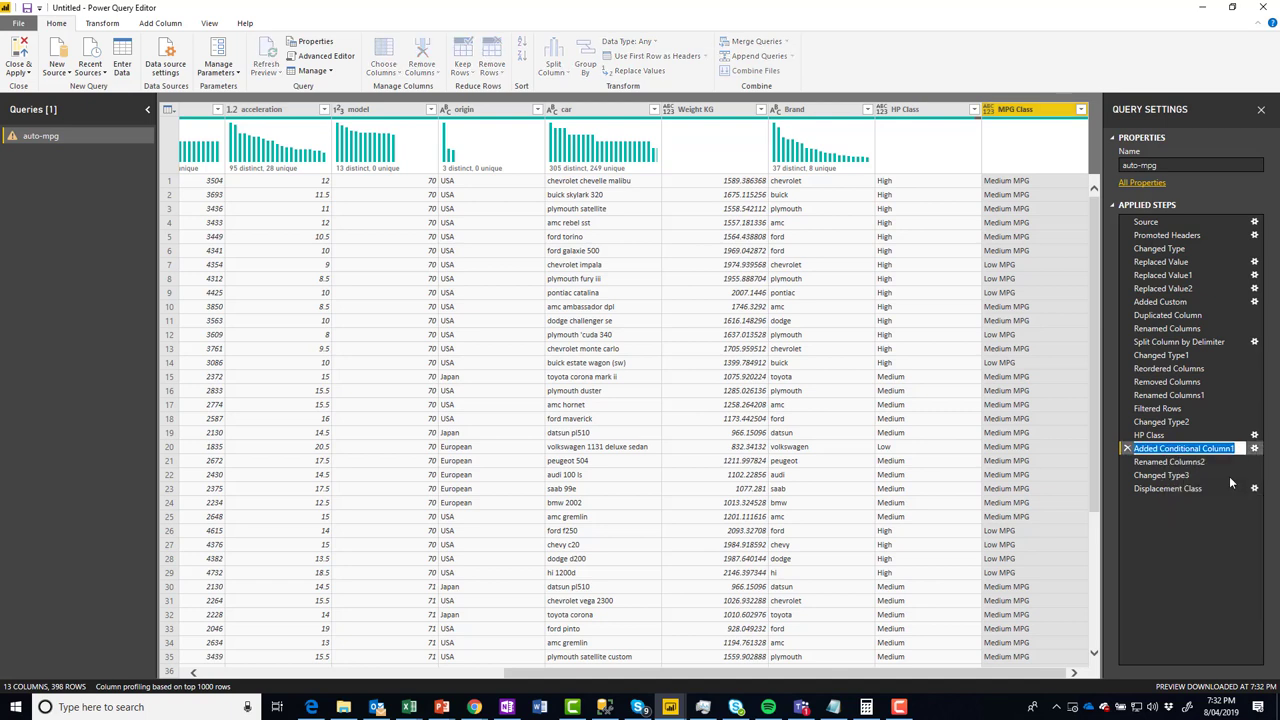
{"action": "type", "text": "MPG Class"}
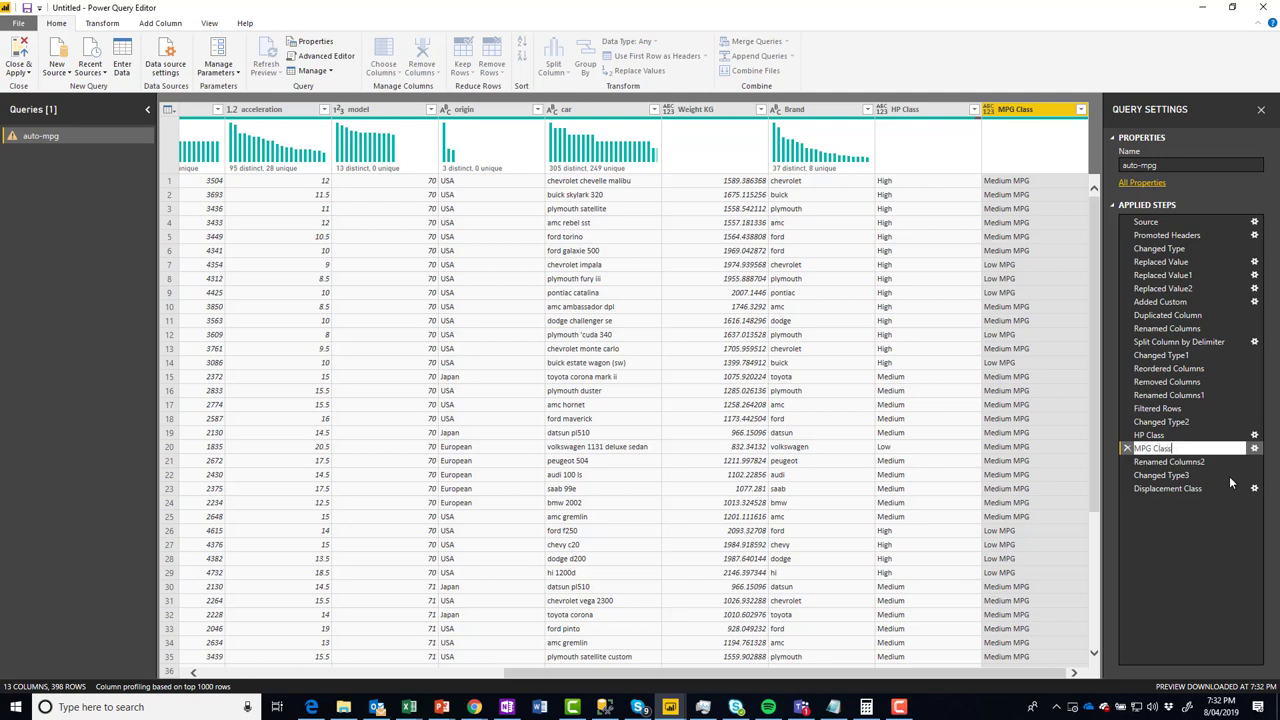
{"action": "key", "text": "Return"}
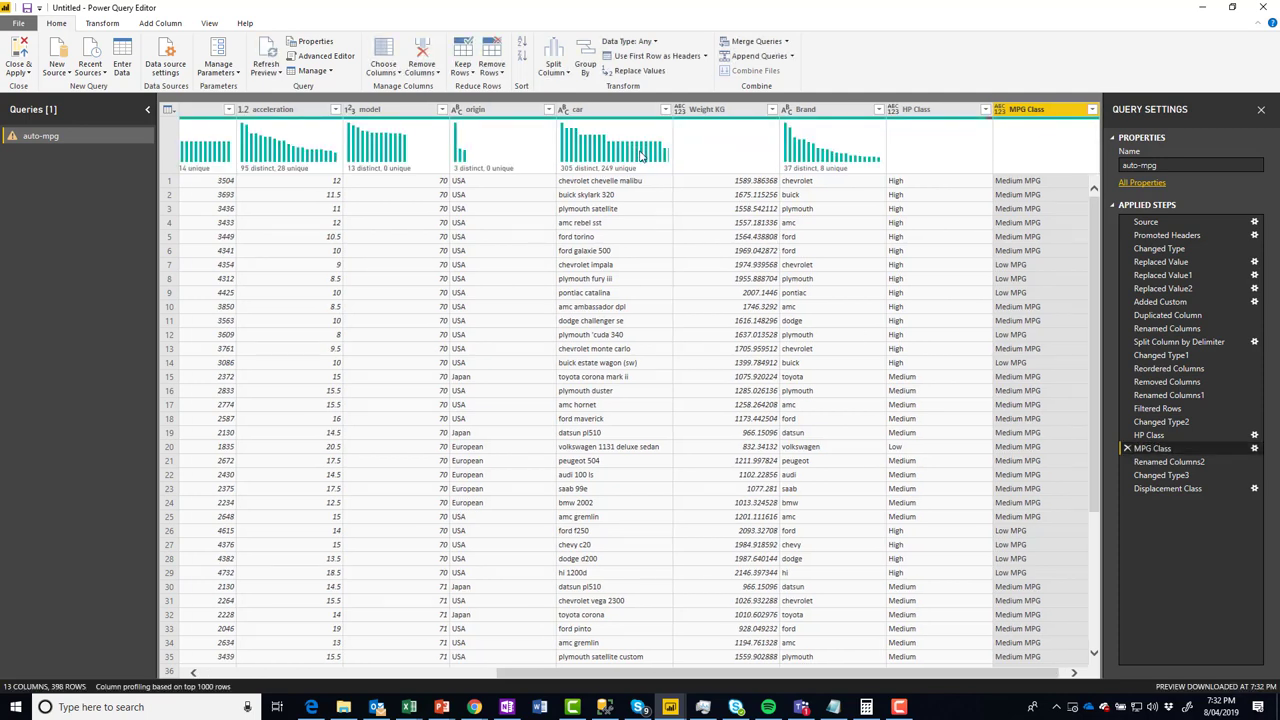
- Filter the car column to the mercedes models and examine their mpg, HP Class and MPG Class values
{"action": "left_click", "coordinate": [665, 109]}
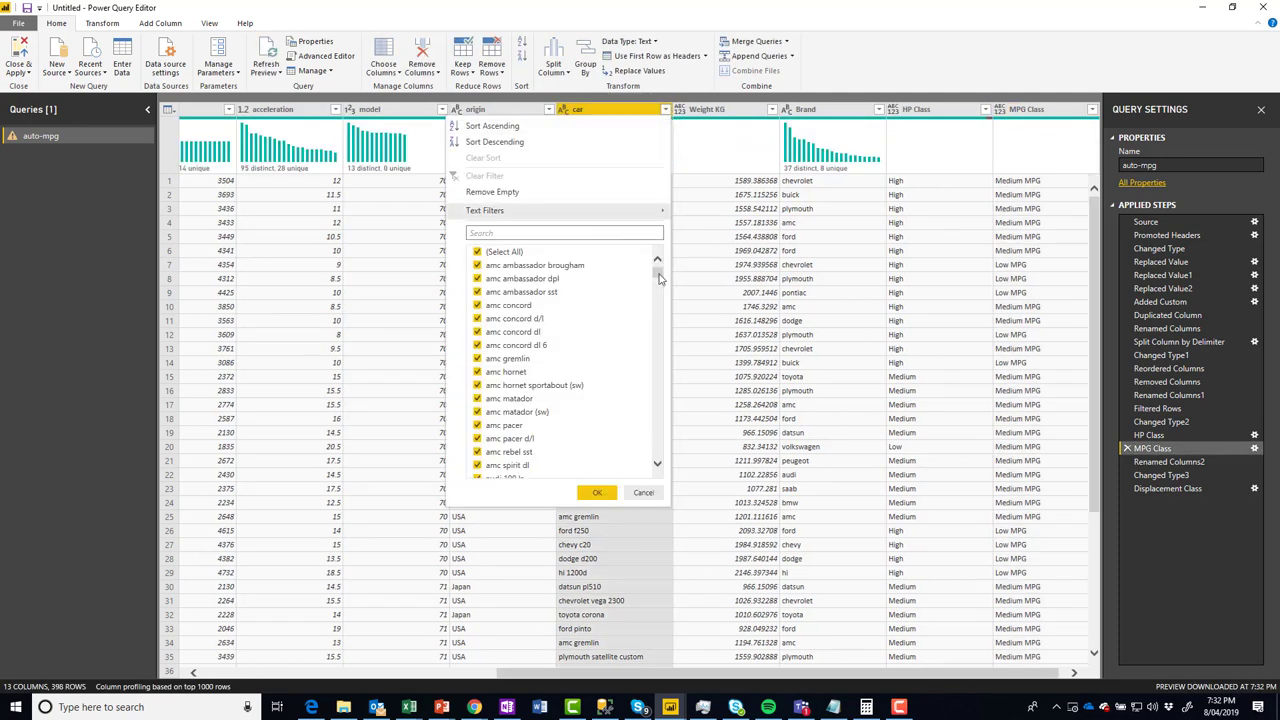
{"action": "left_click", "coordinate": [566, 232]}
{"action": "type", "text": "merce"}
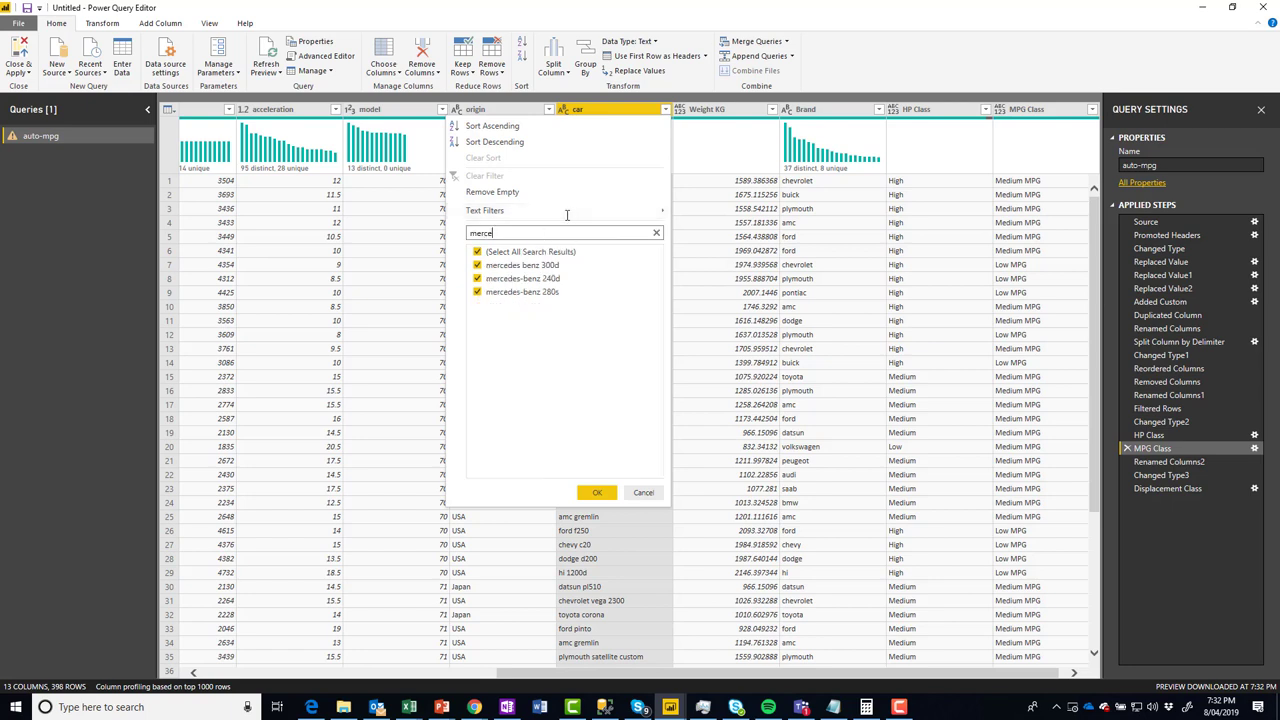
{"action": "left_click", "coordinate": [600, 493]}
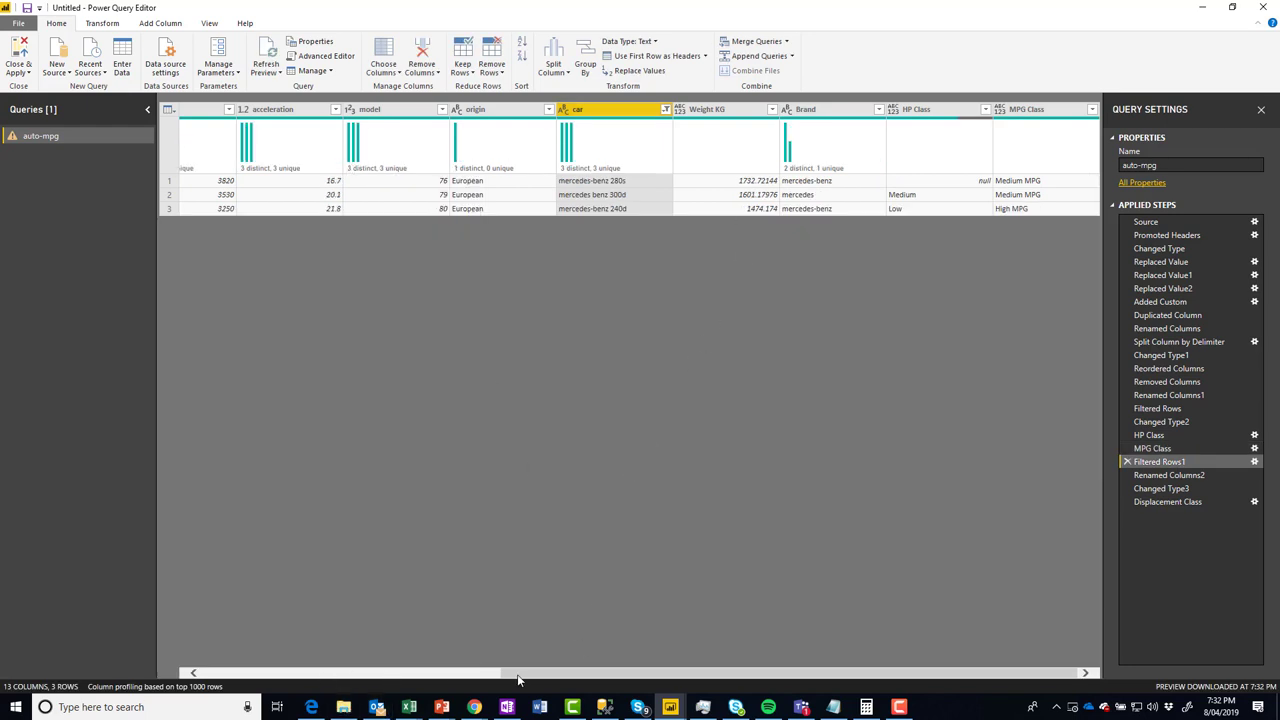
{"action": "left_click_drag", "start_coordinate": [520, 679], "coordinate": [163, 680]}
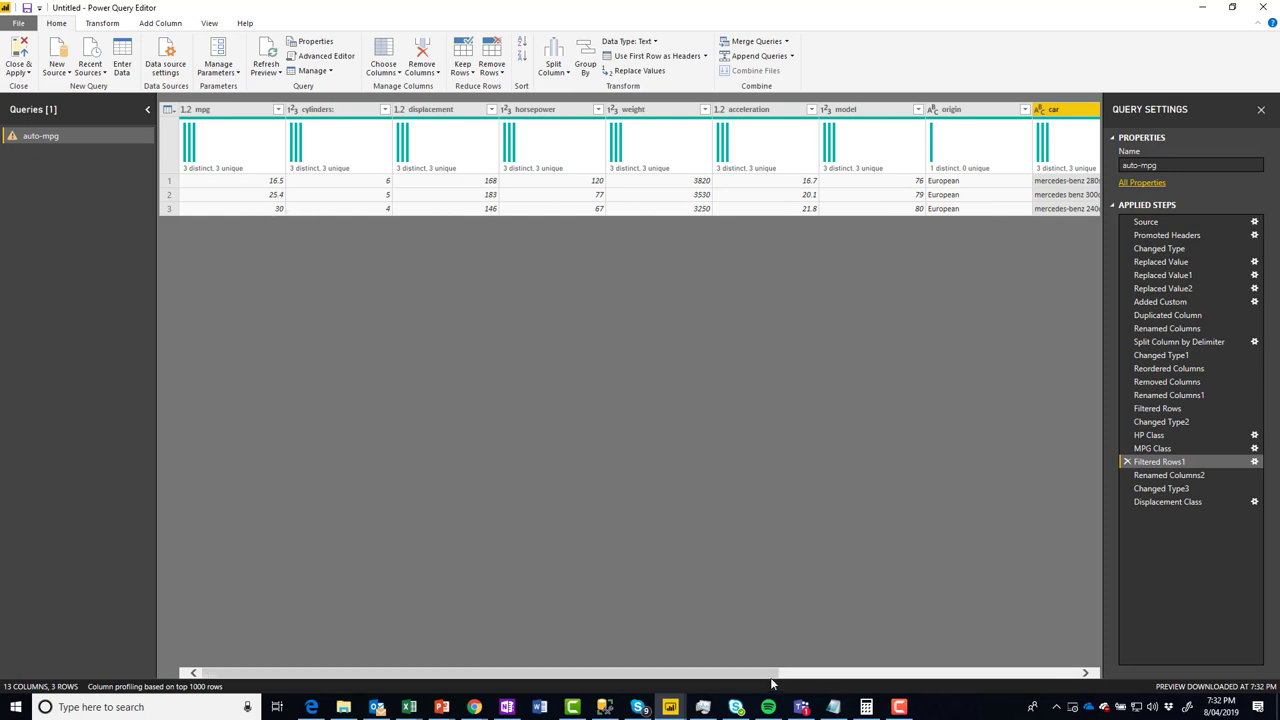
{"action": "left_click_drag", "start_coordinate": [771, 680], "coordinate": [921, 680]}
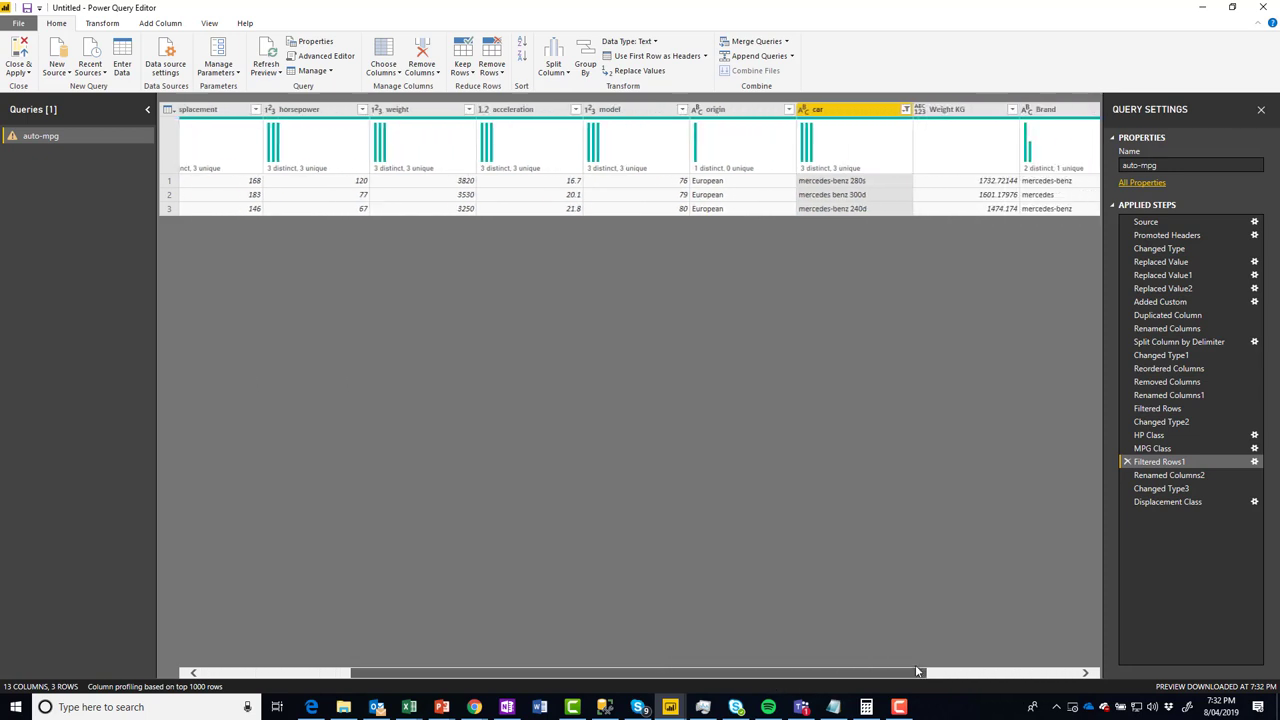
- Reset the car column's filter so that all cars are selected again
{"action": "left_click", "coordinate": [905, 110]}
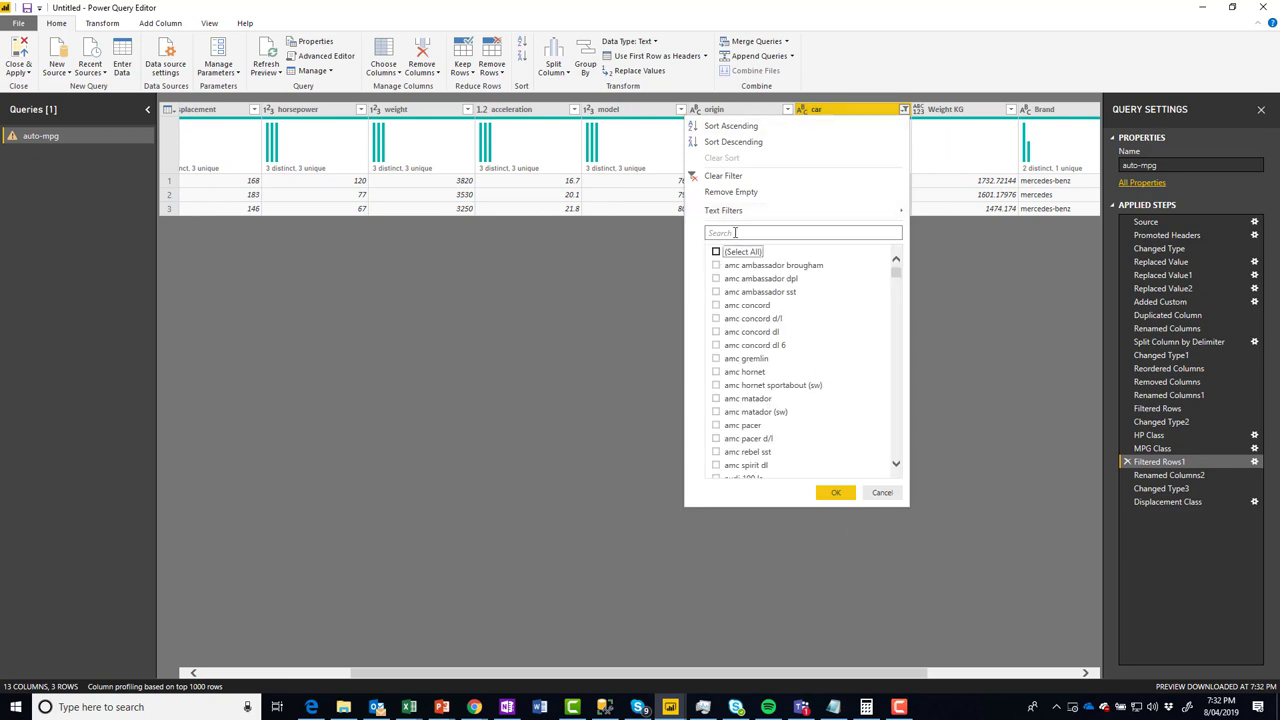
{"action": "left_click", "coordinate": [716, 251]}
{"action": "left_click", "coordinate": [836, 492]}
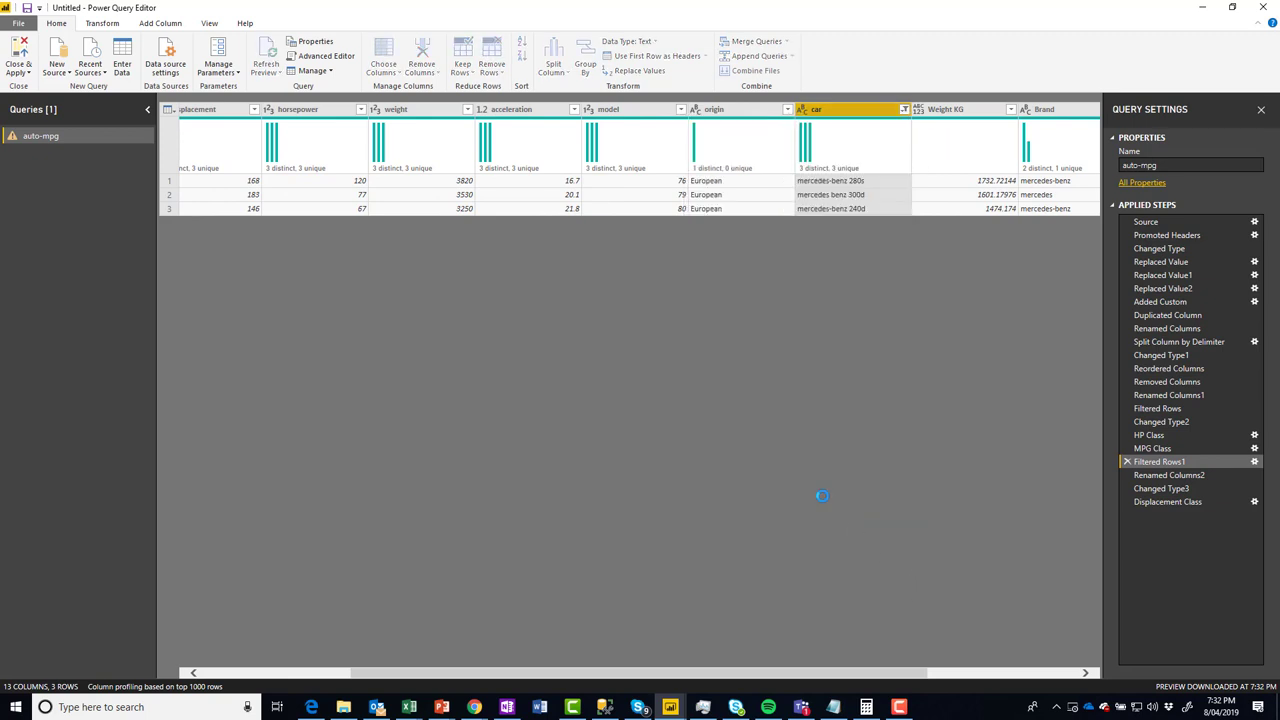
- Switch to the Power BI Desktop report and try to apply the pending query changes
{"action": "key", "text": "alt+Tab"}
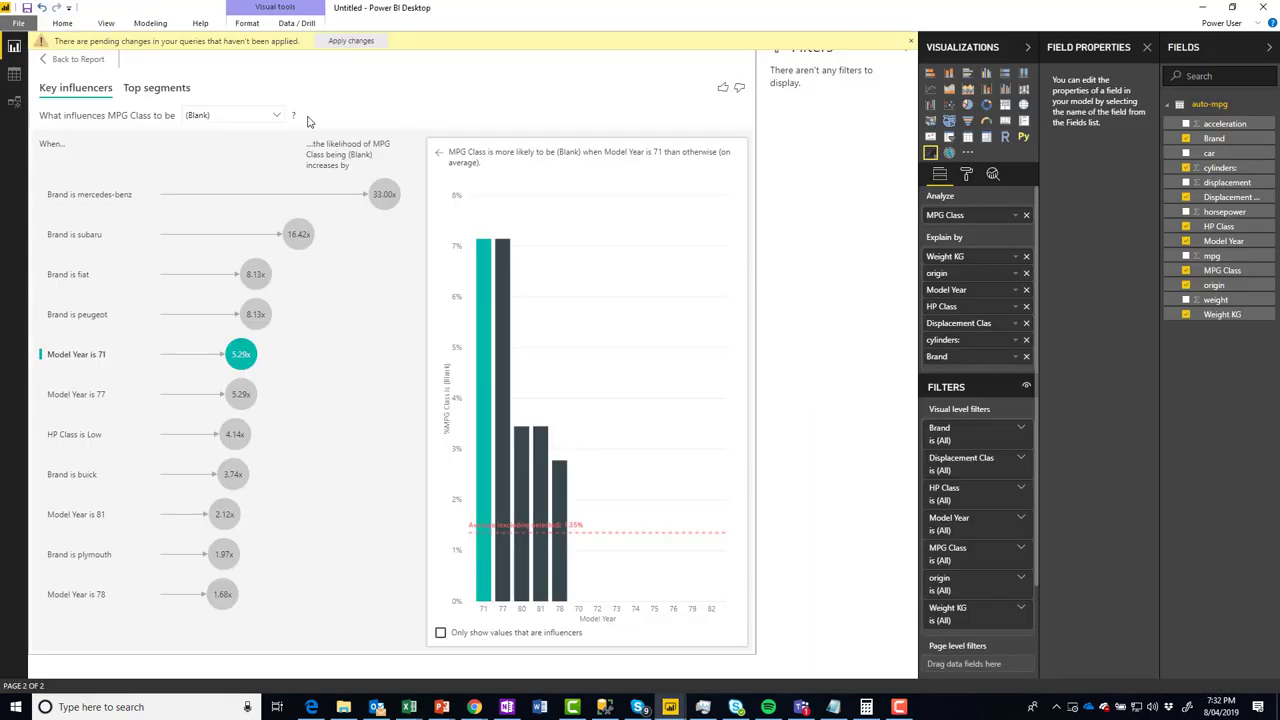
{"action": "left_click", "coordinate": [351, 40]}
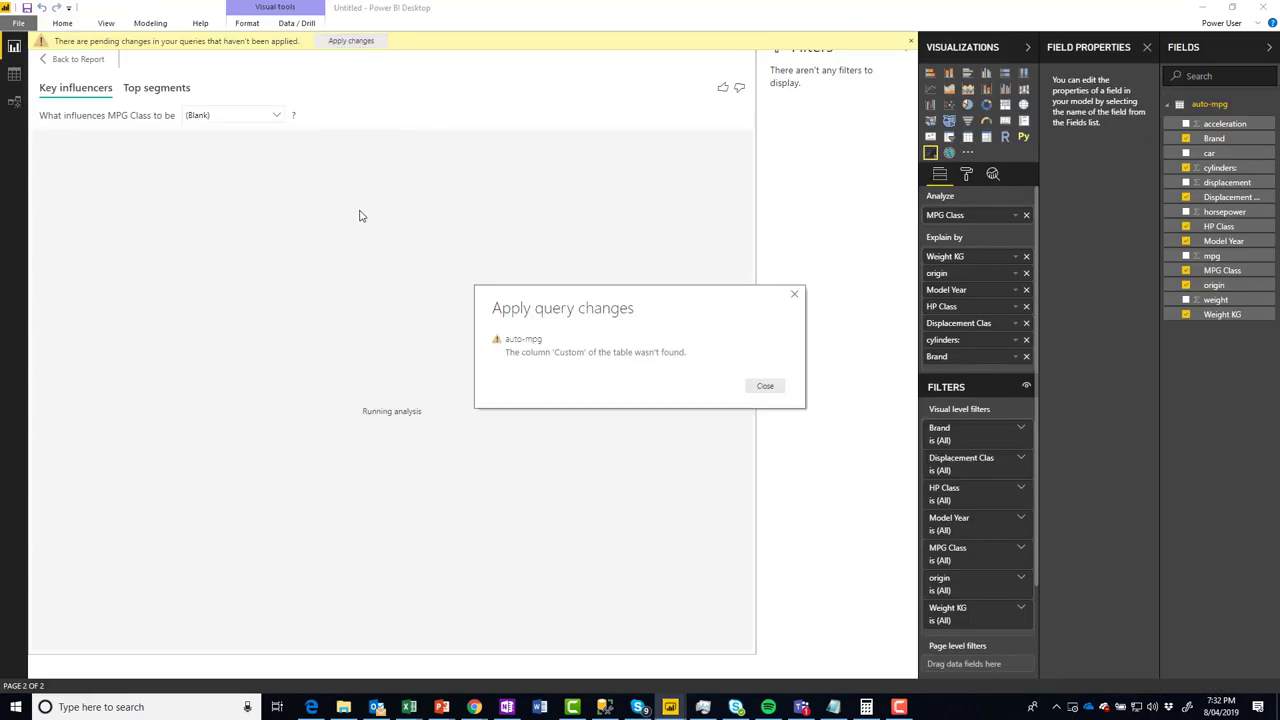
{"action": "left_click", "coordinate": [765, 385]}
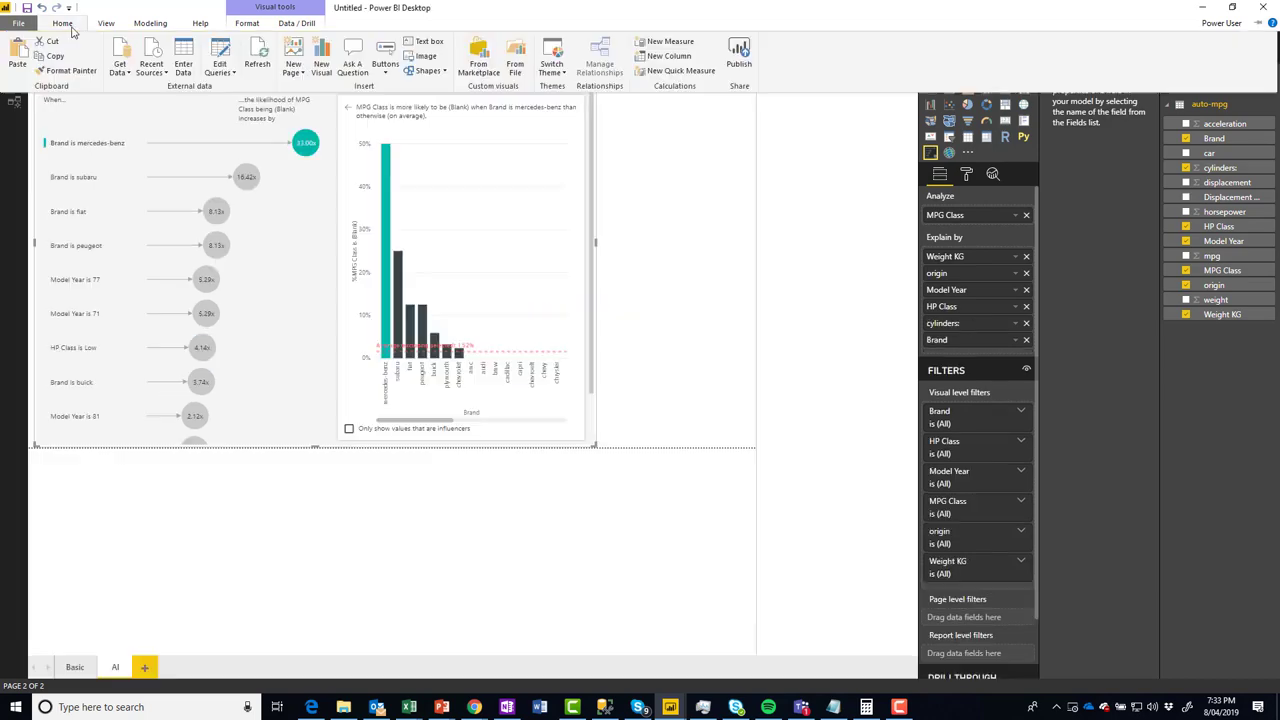
- Reopen the Power Query Editor and examine the applied steps from Filtered Rows1 to Displacement Class for the source of the missing Custom column error
{"action": "left_click", "coordinate": [218, 62]}
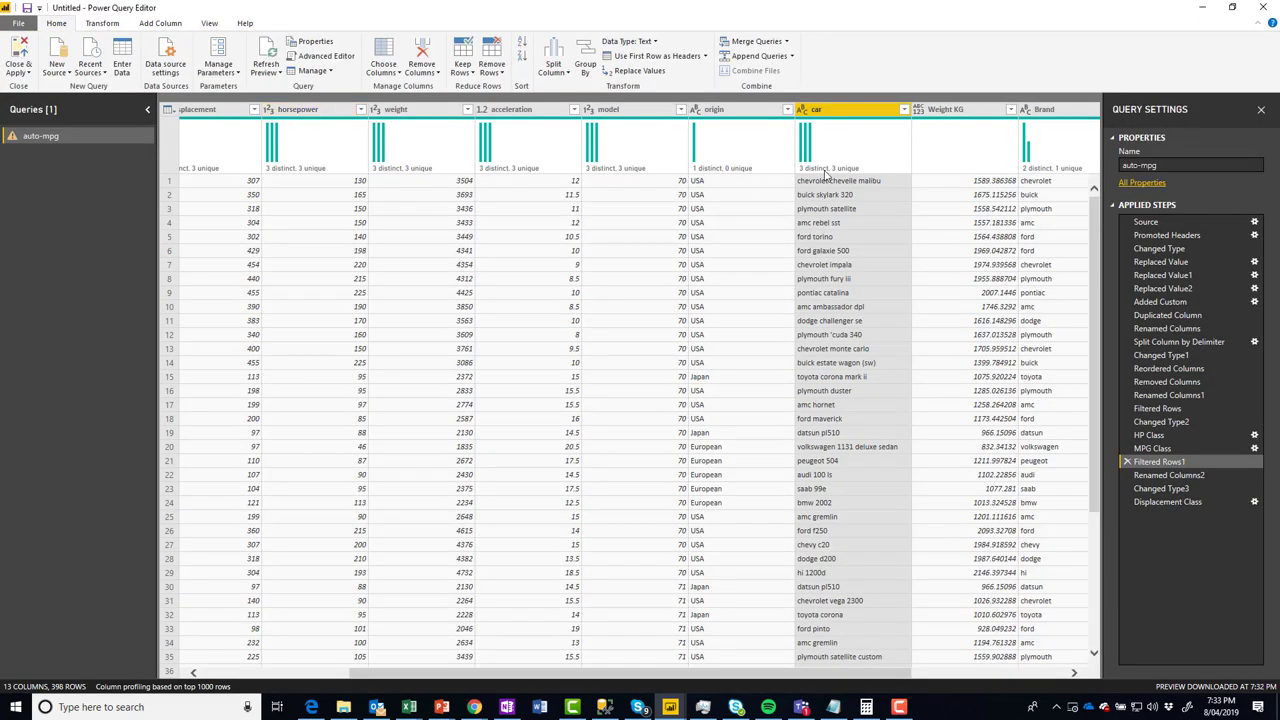
{"action": "left_click_drag", "start_coordinate": [687, 673], "coordinate": [817, 673]}
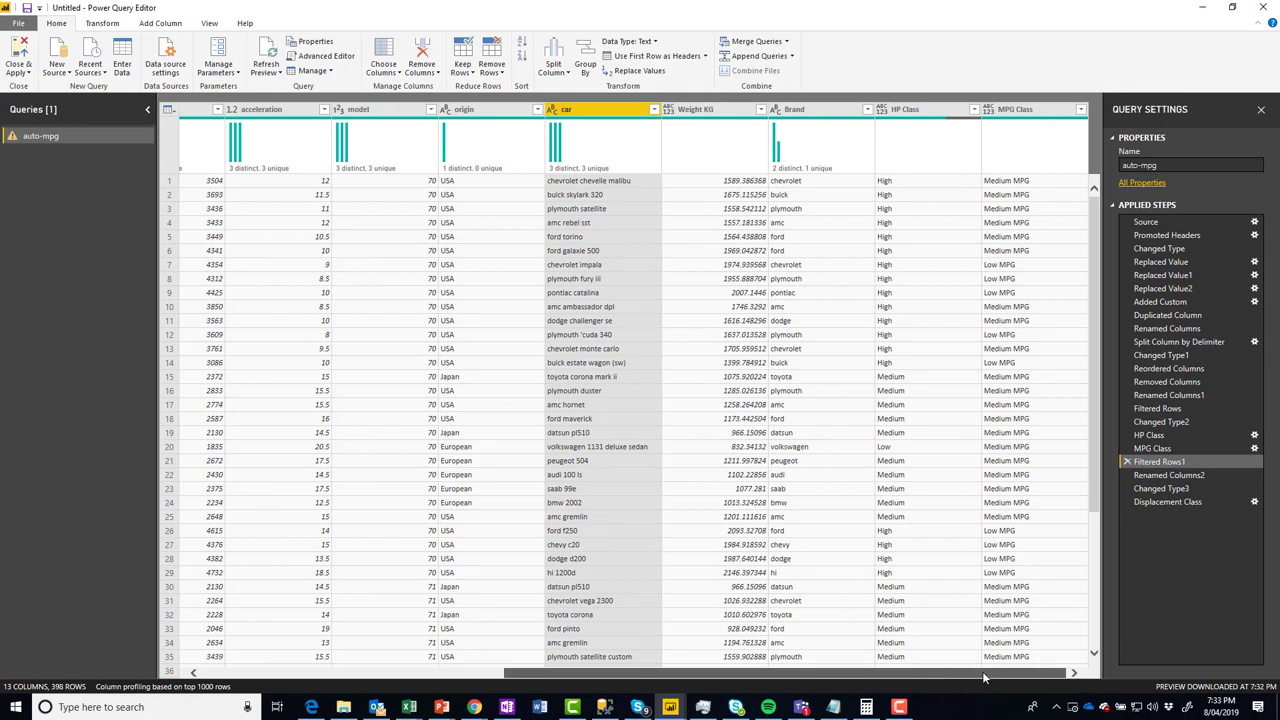
{"action": "left_click_drag", "start_coordinate": [983, 677], "coordinate": [600, 677]}
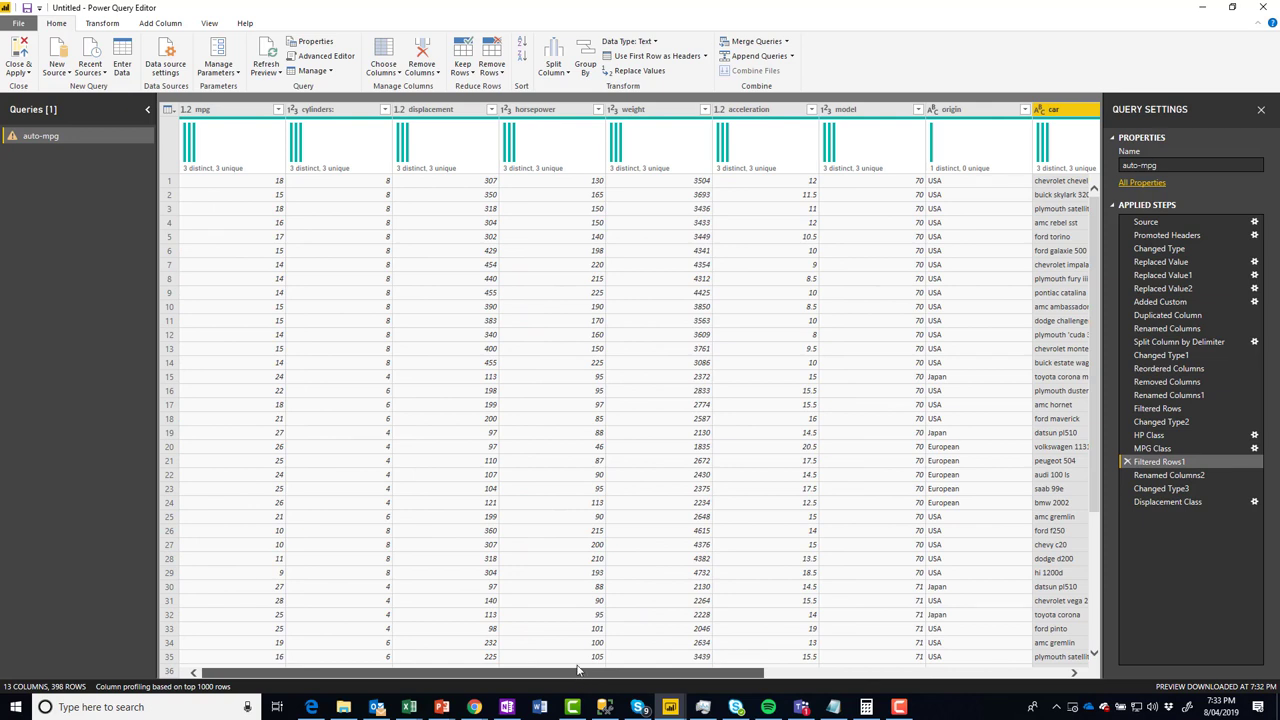
{"action": "left_click", "coordinate": [1166, 502]}
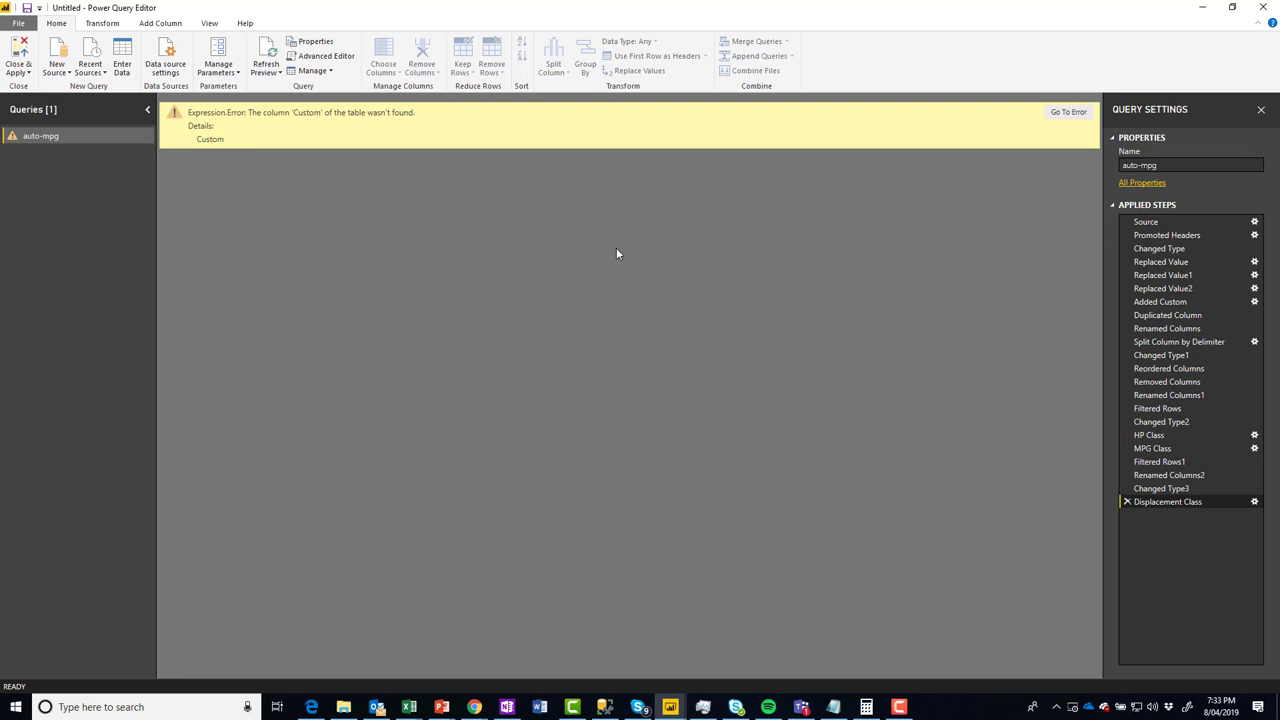
{"action": "left_click", "coordinate": [1187, 476]}
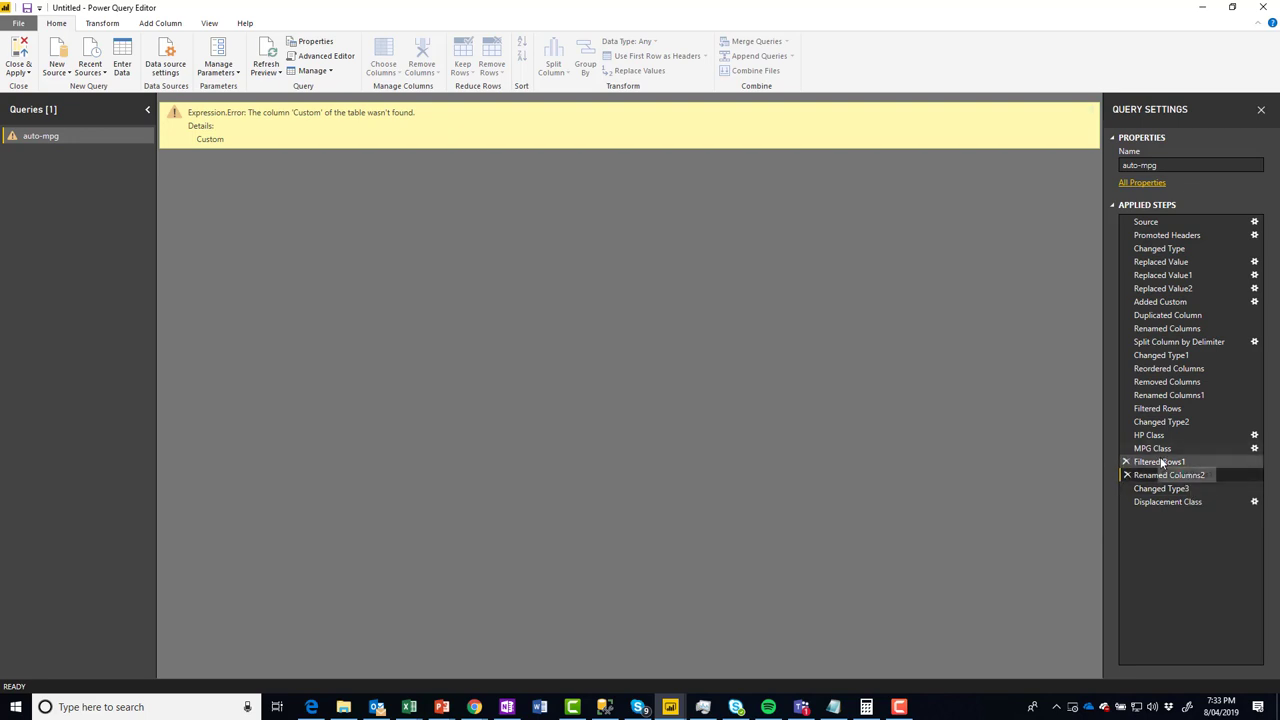
{"action": "left_click", "coordinate": [1163, 463]}
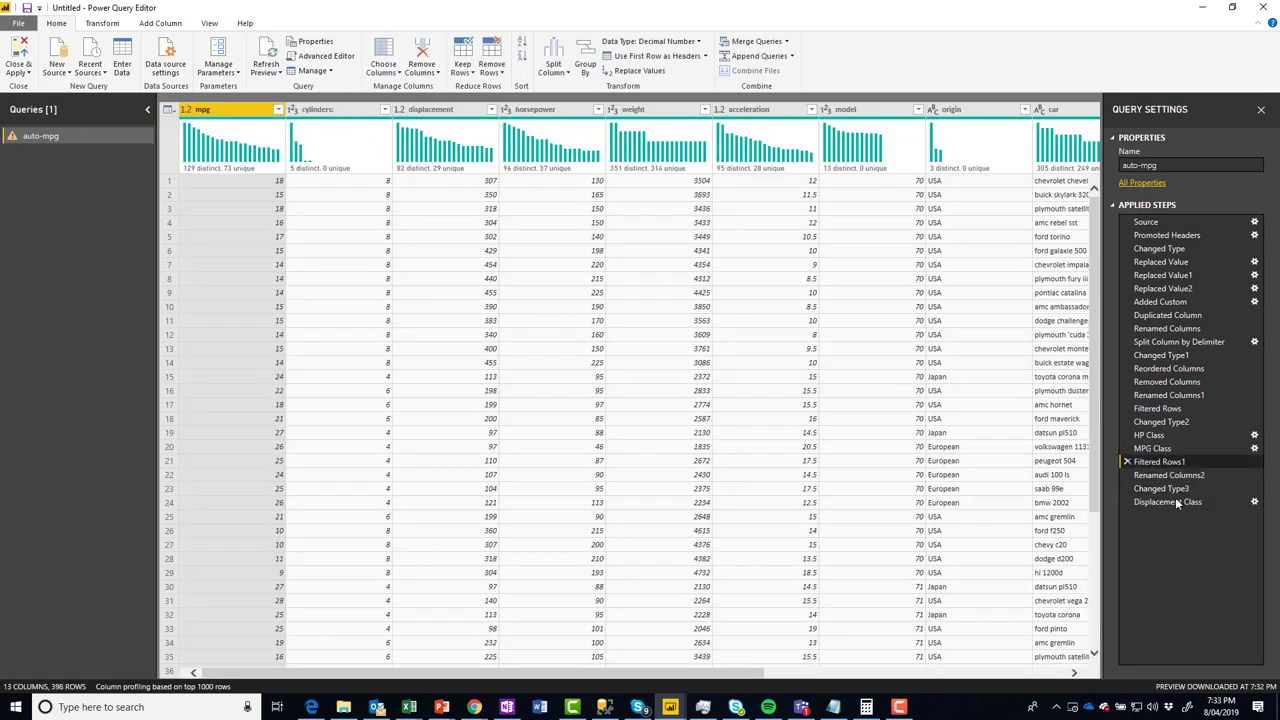
{"action": "left_click_drag", "start_coordinate": [706, 677], "coordinate": [973, 673]}
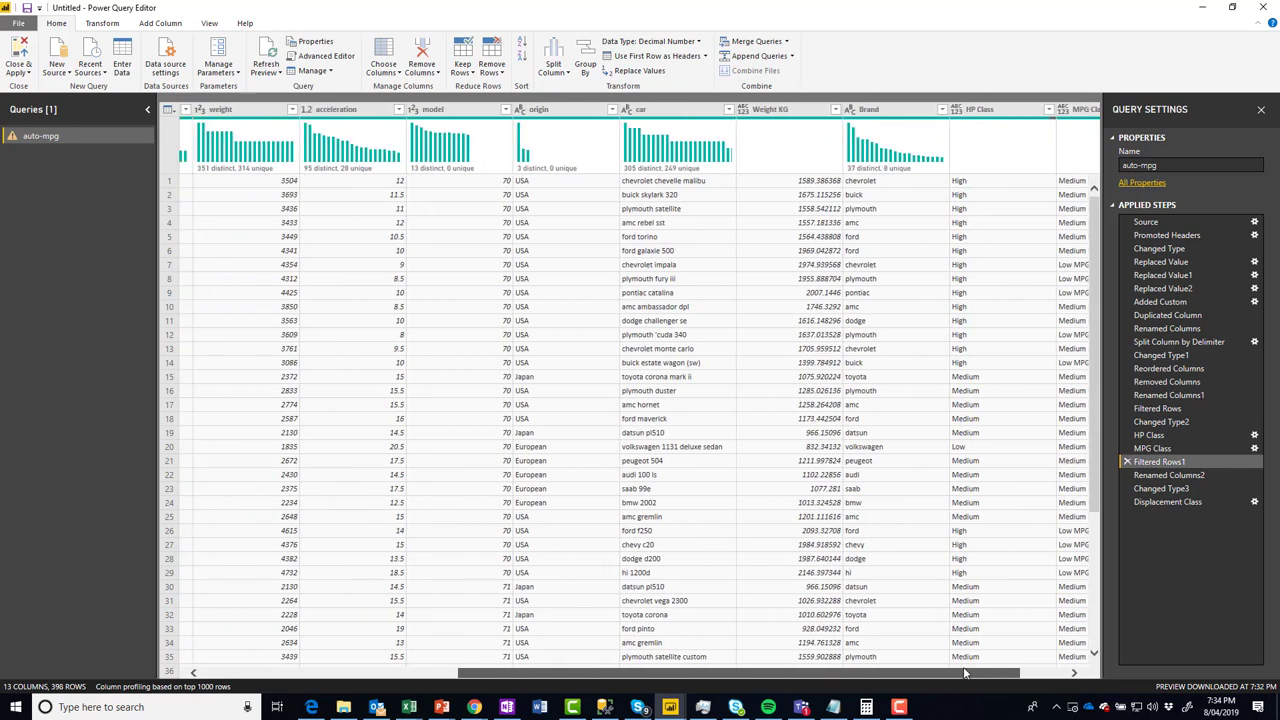
- Delete the applied step Renamed Columns2 and check the Filtered Rows1 and Changed Type3 steps around it
{"action": "left_click", "coordinate": [1188, 475]}
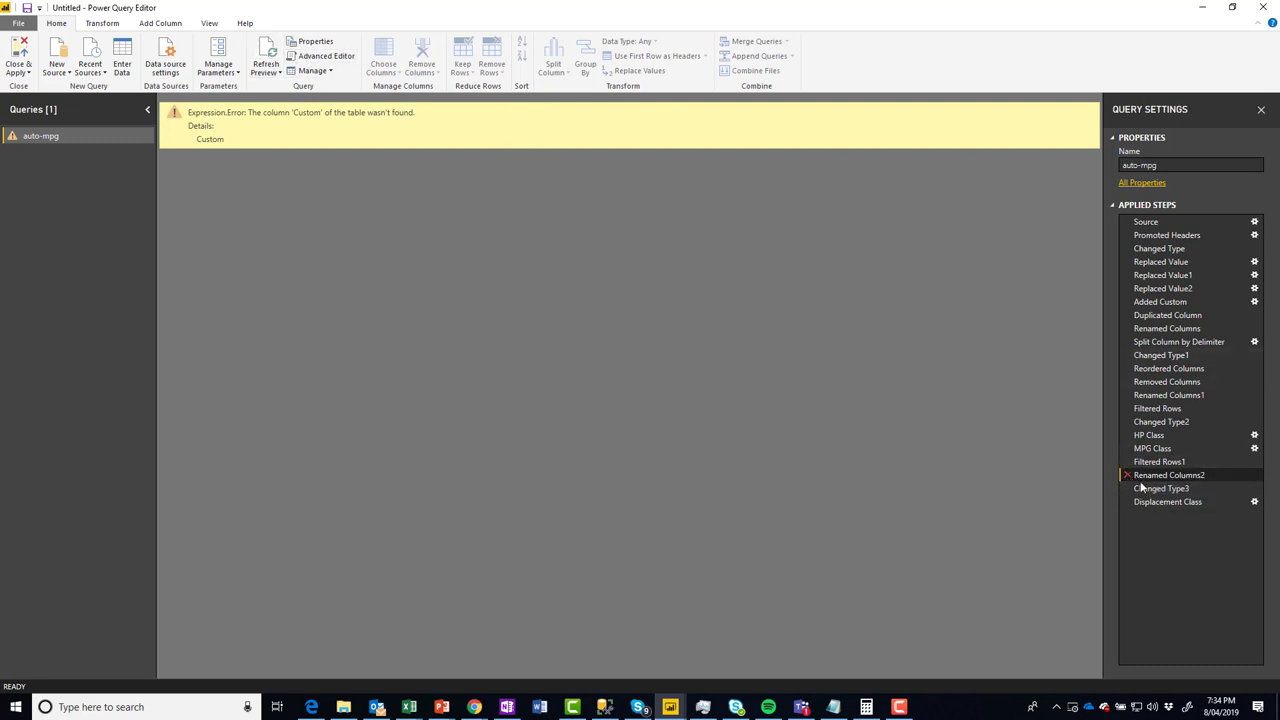
{"action": "key", "text": "Delete"}
{"action": "left_click", "coordinate": [714, 384]}
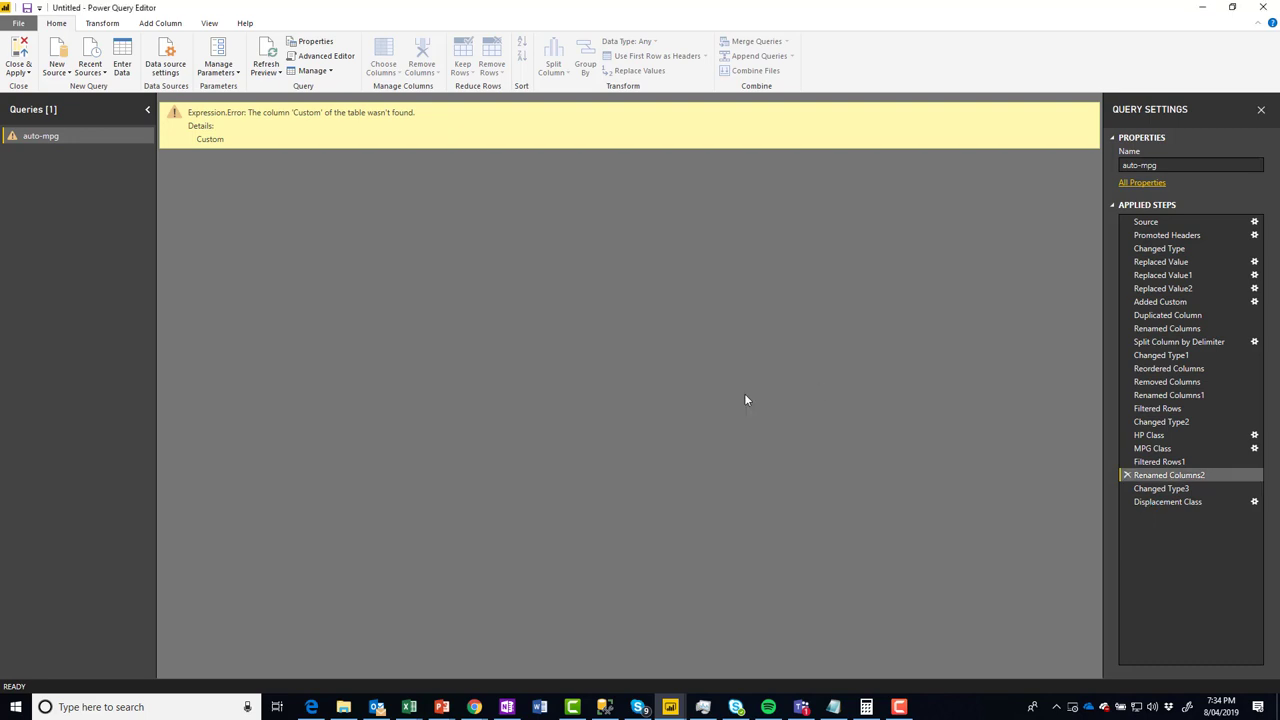
{"action": "left_click", "coordinate": [1166, 462]}
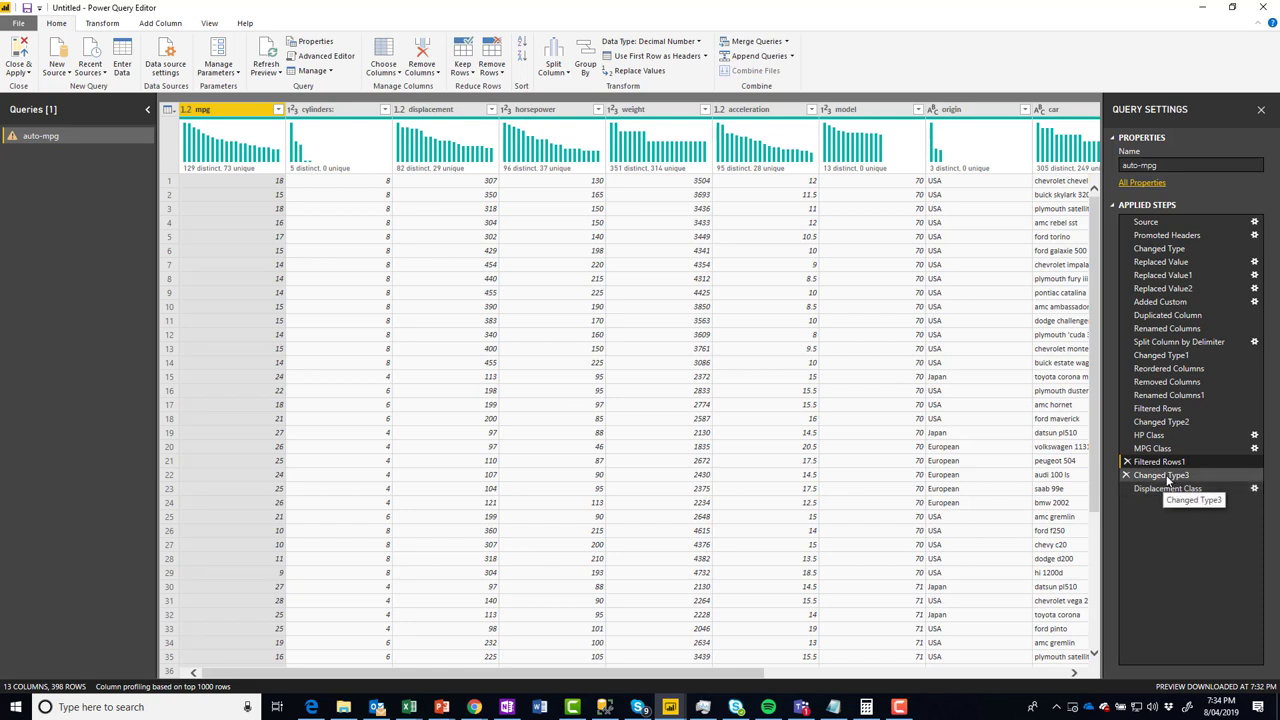
{"action": "left_click", "coordinate": [1166, 475]}
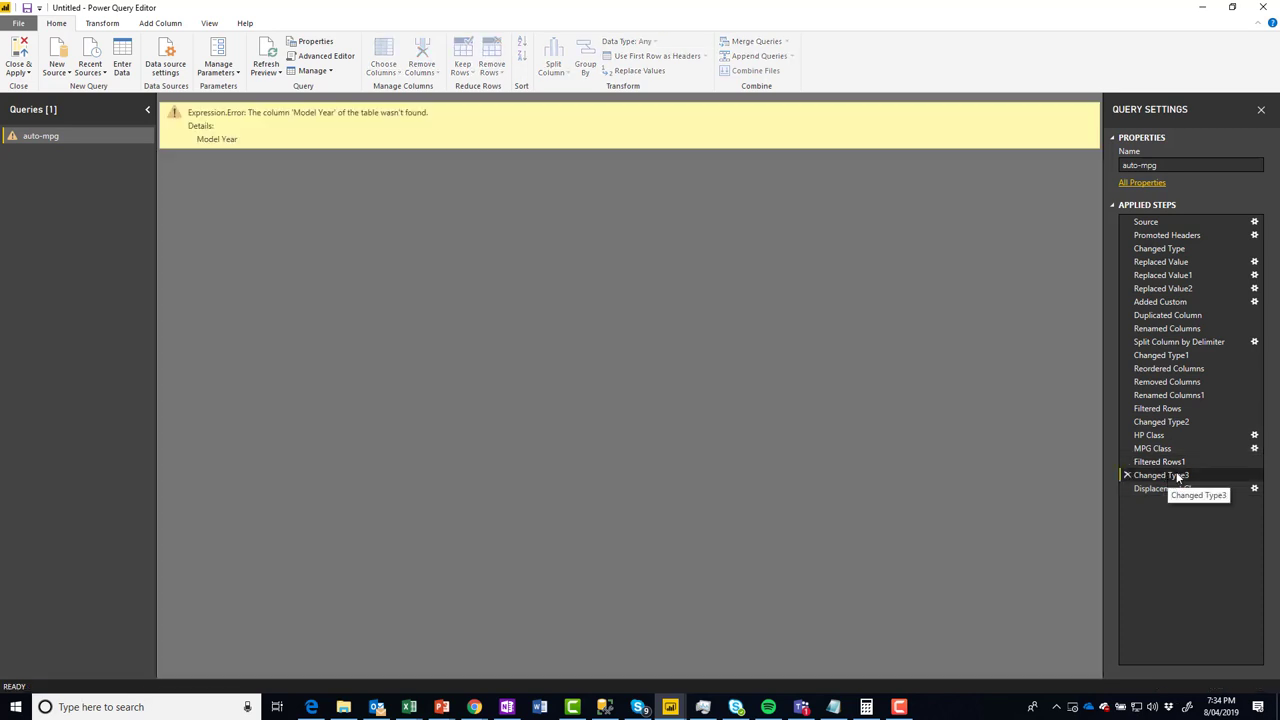
- Insert a step after Filtered Rows1 that renames the model column as Model Year
{"action": "left_click", "coordinate": [1170, 463]}
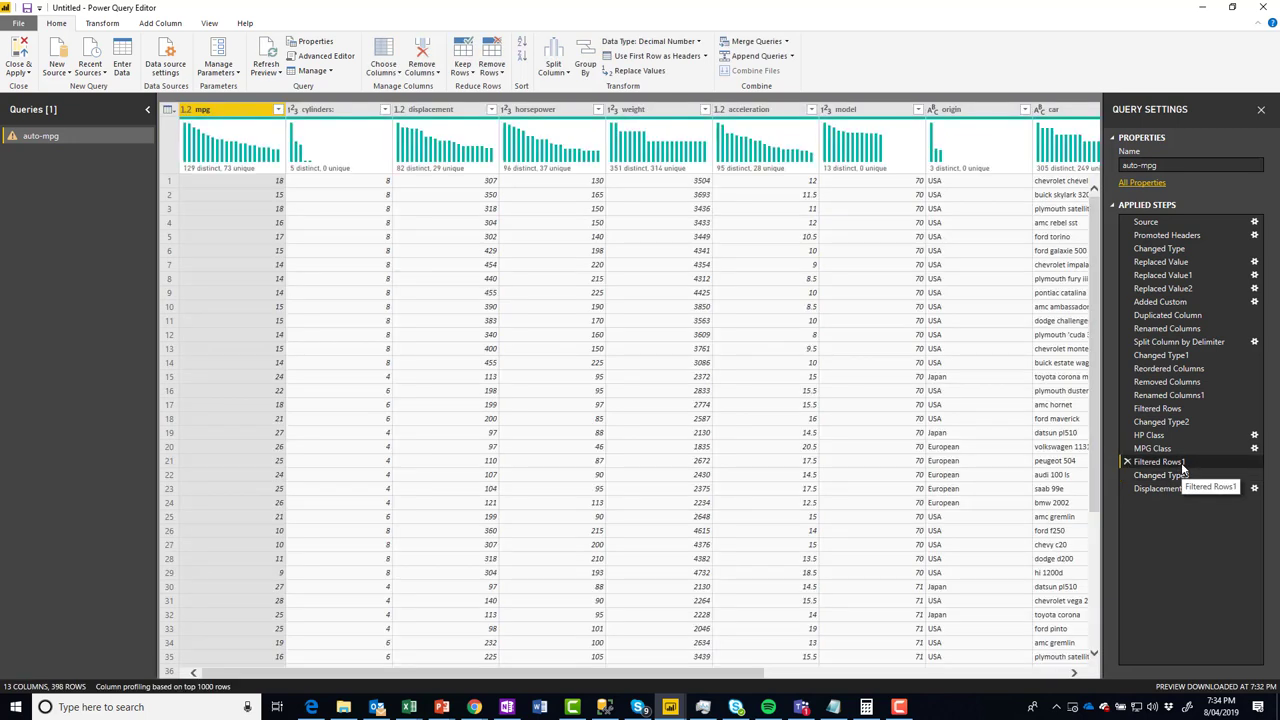
{"action": "left_click", "coordinate": [875, 112]}
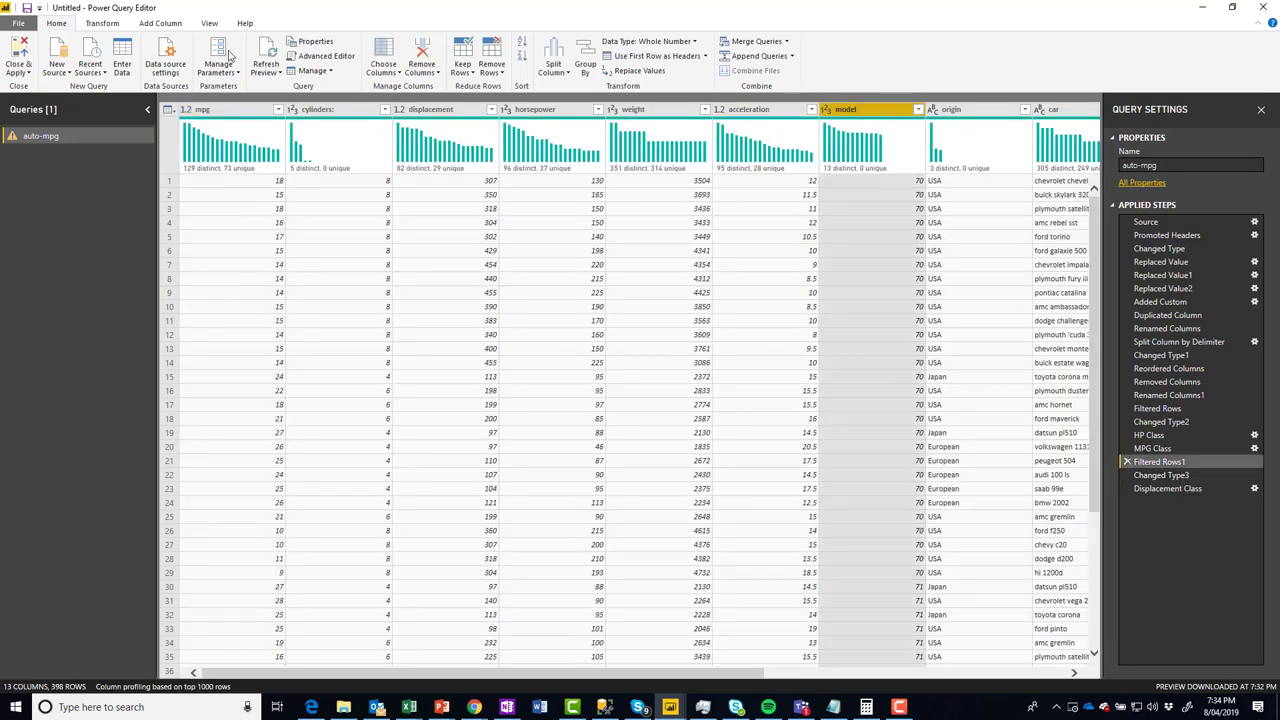
{"action": "left_click", "coordinate": [104, 23]}
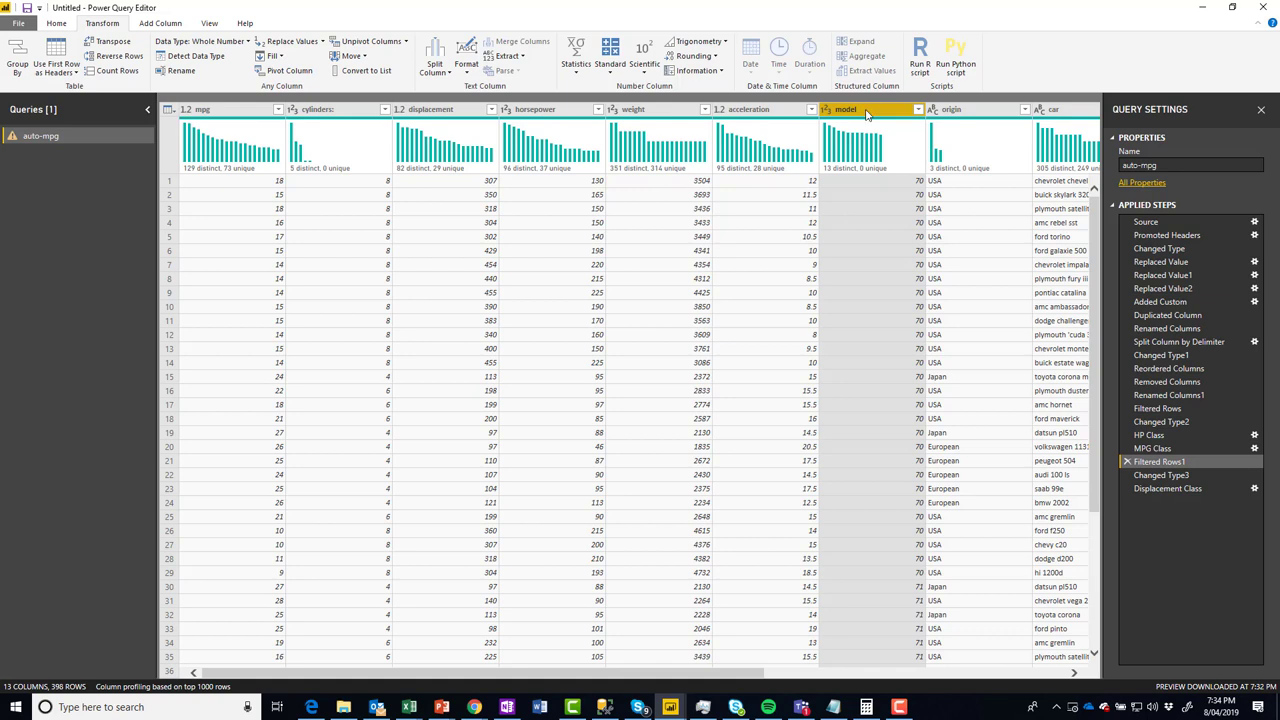
{"action": "double_click", "coordinate": [866, 114]}
{"action": "type", "text": "M"}
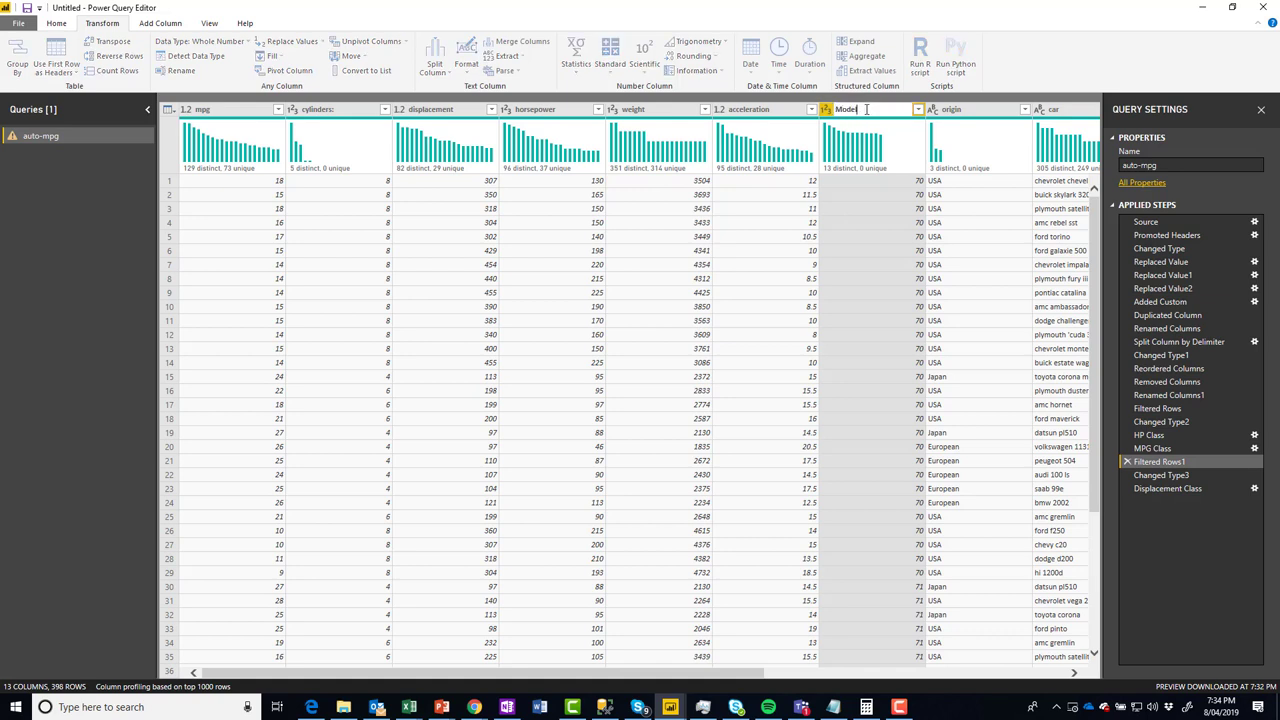
{"action": "type", "text": "odel Year"}
{"action": "key", "text": "Return"}
{"action": "left_click", "coordinate": [700, 382]}
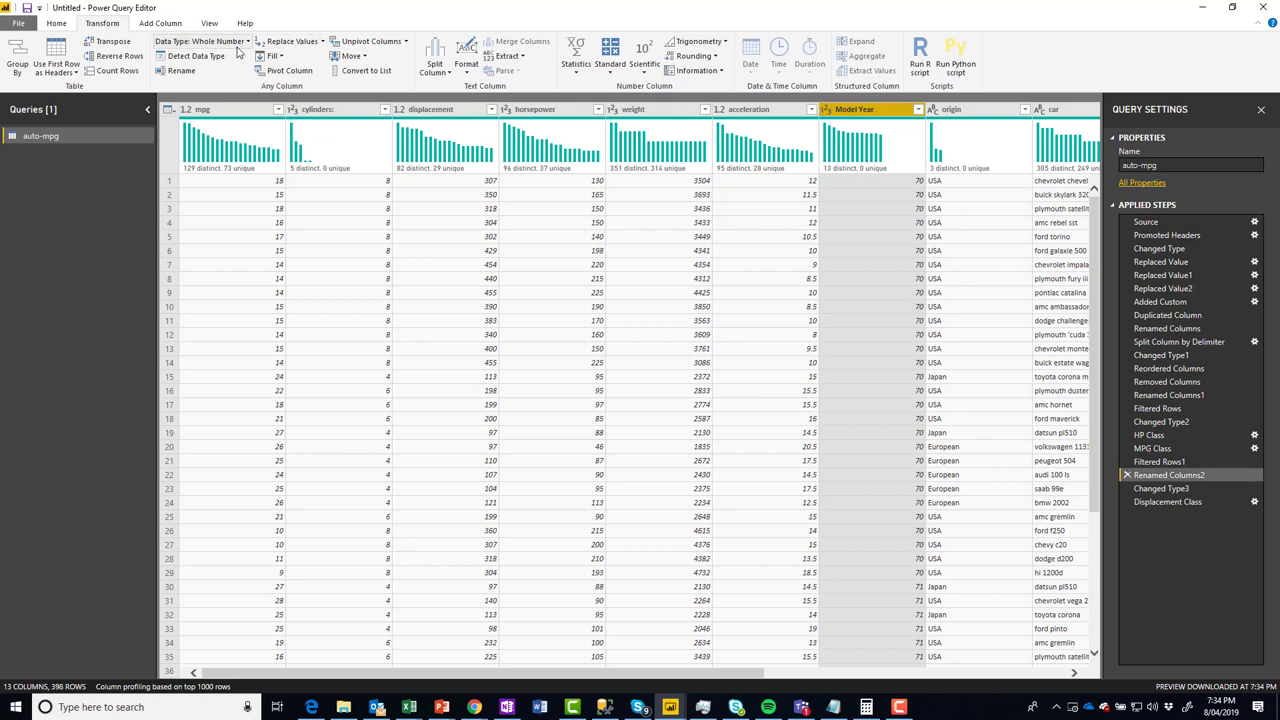
- Insert a step that changes the Model Year column's data type to Text
{"action": "left_click", "coordinate": [200, 41]}
{"action": "left_click", "coordinate": [203, 194]}
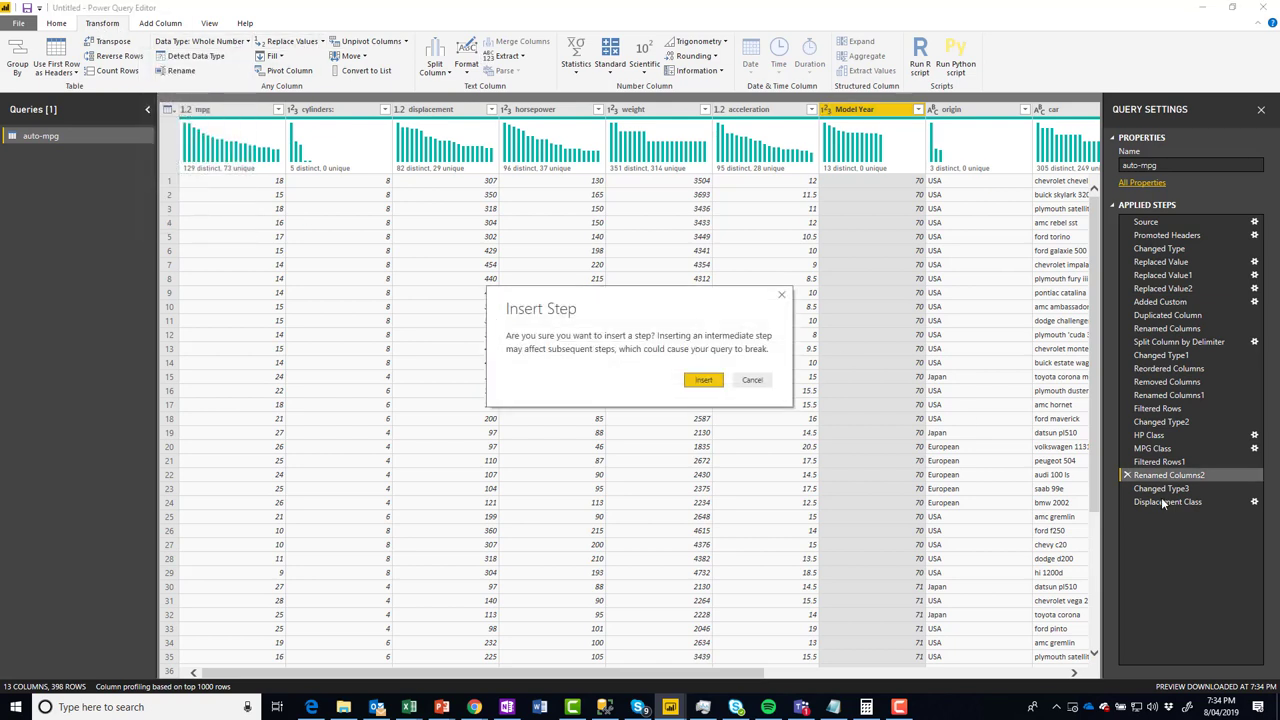
{"action": "left_click", "coordinate": [700, 381]}
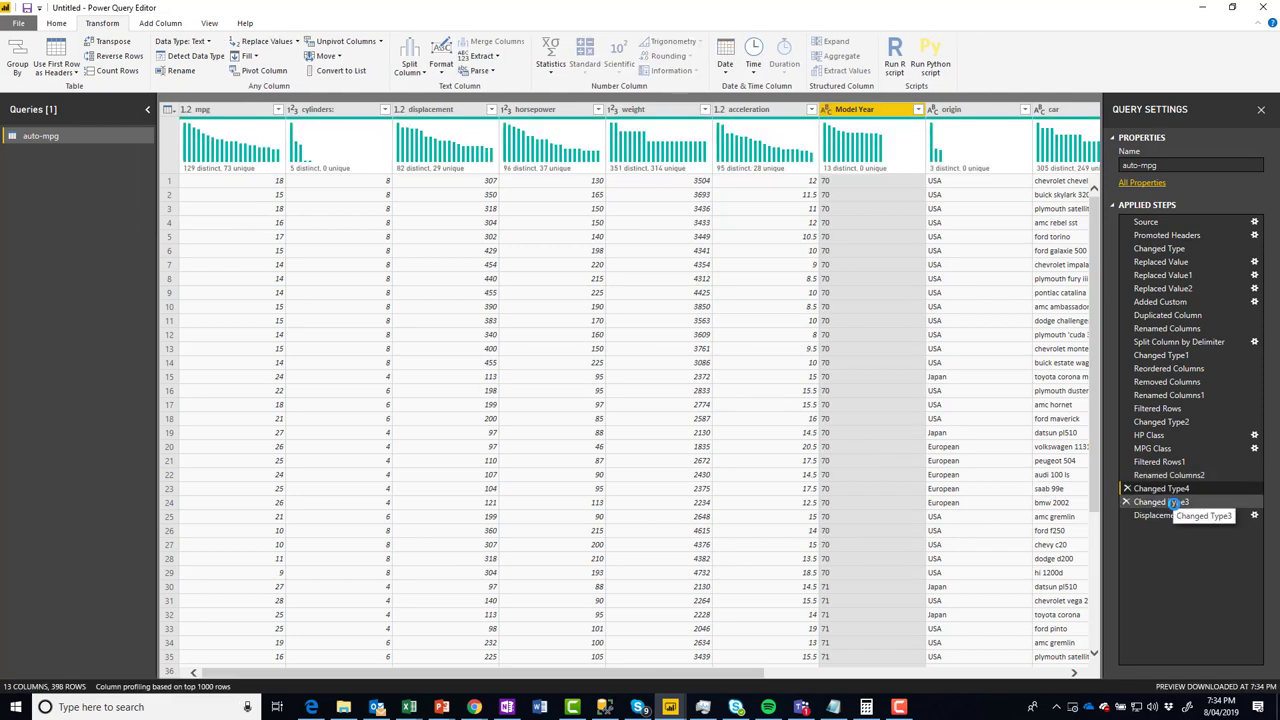
- Check the Changed Type3 and Displacement Class steps and review the resulting HP, MPG and Displacement Class columns
{"action": "left_click", "coordinate": [1175, 508]}
{"action": "left_click", "coordinate": [1177, 516]}
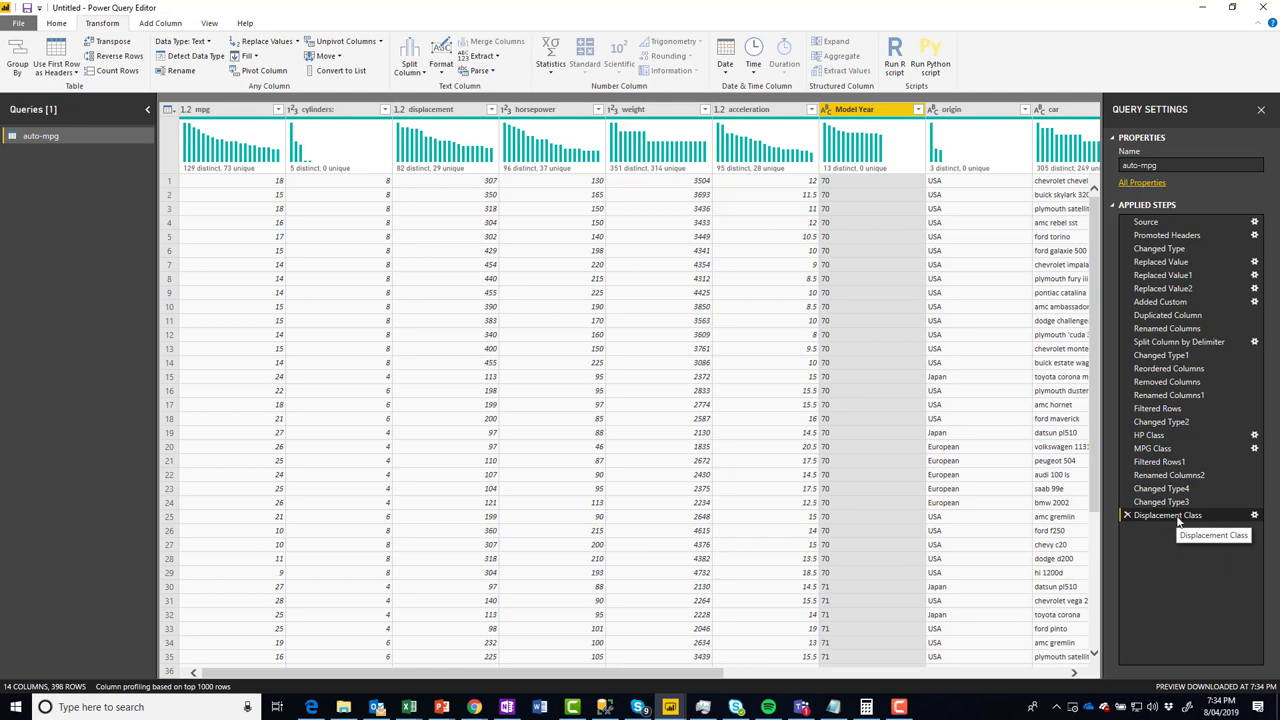
{"action": "left_click_drag", "start_coordinate": [612, 676], "coordinate": [950, 675]}
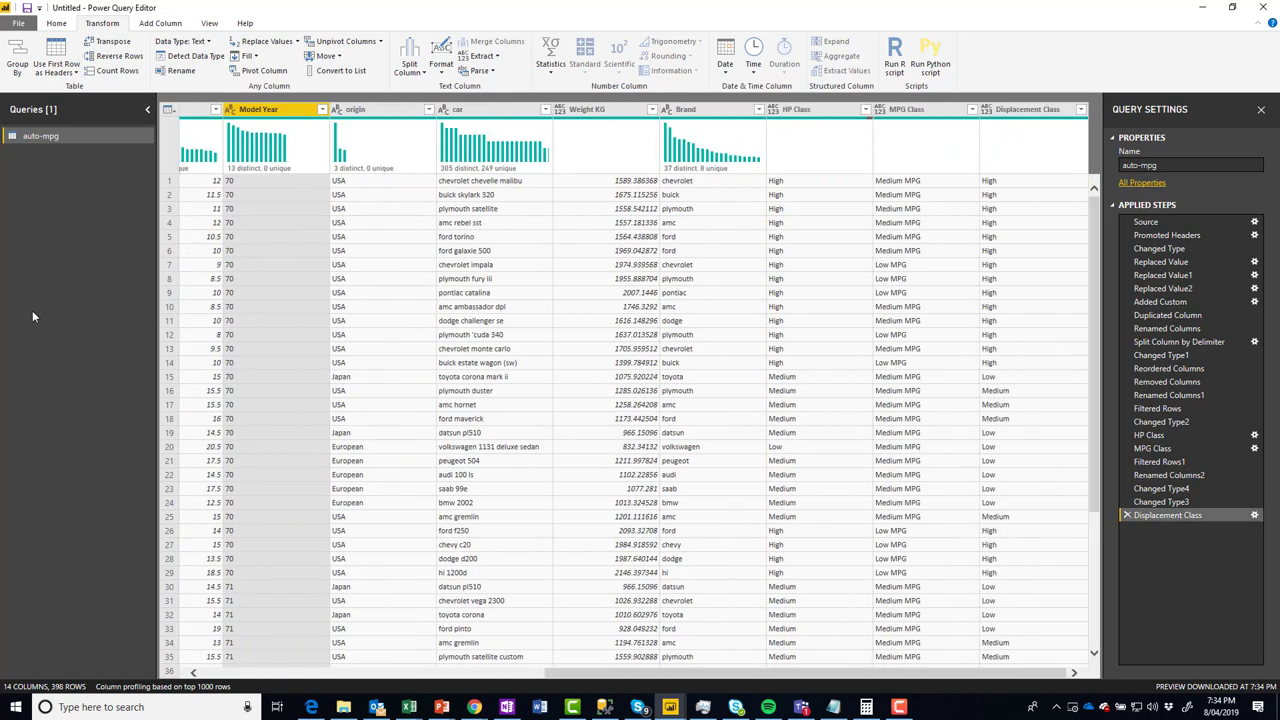
- Close the query editor applying its changes, and set the Key influencers visual to explain MPG Class being High MPG
{"action": "left_click", "coordinate": [18, 22]}
{"action": "left_click", "coordinate": [45, 47]}
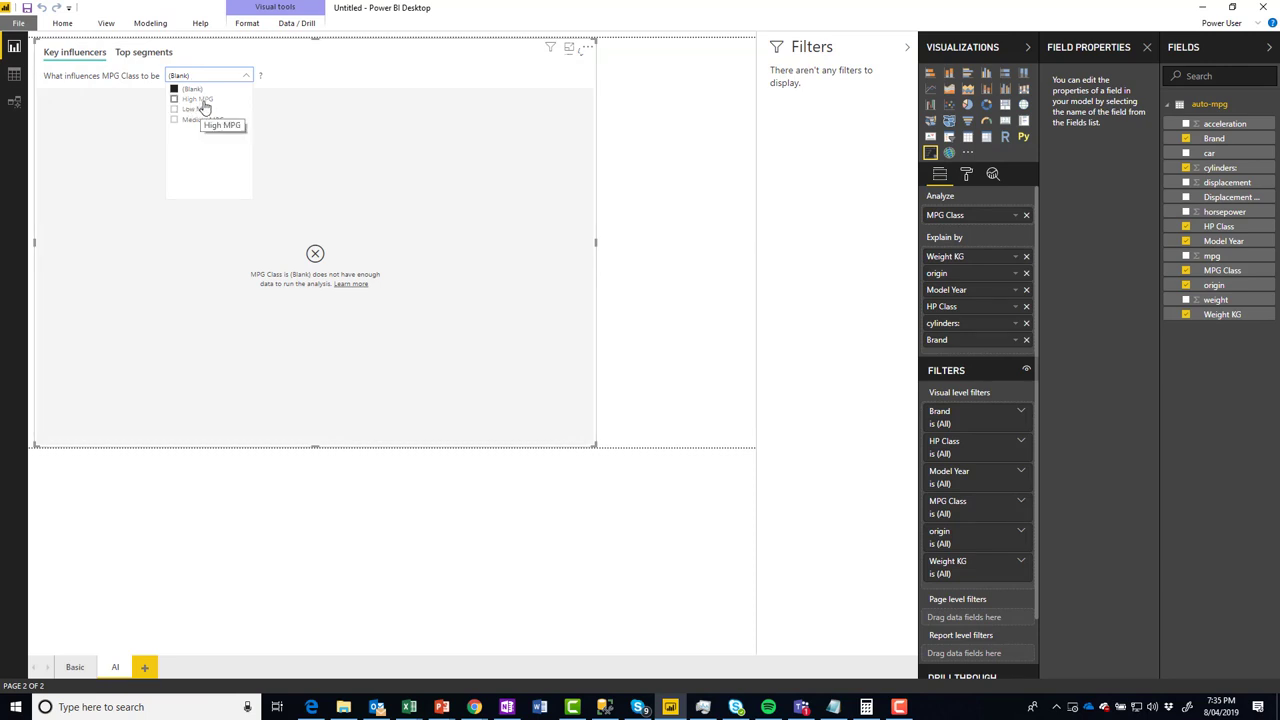
{"action": "left_click", "coordinate": [199, 102]}
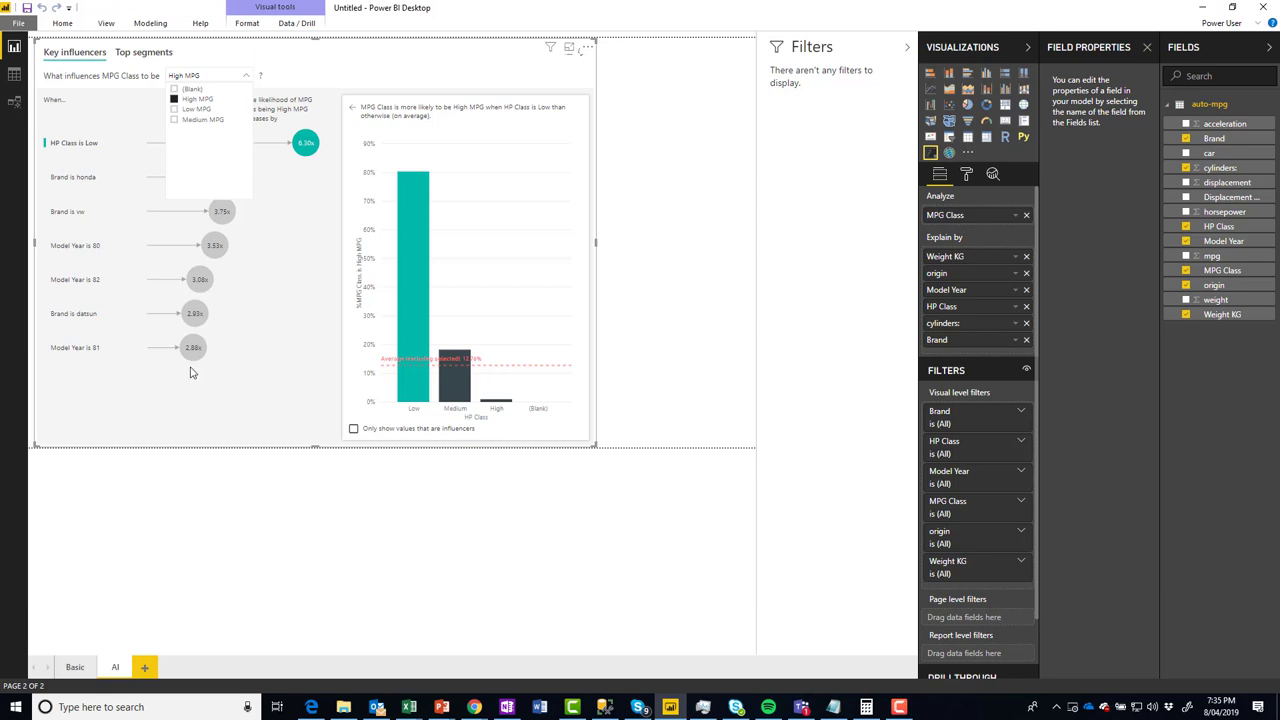
- Switch the Key influencers analysis to Low MPG and examine its influencers and the details of its top segment
{"action": "left_click", "coordinate": [248, 73]}
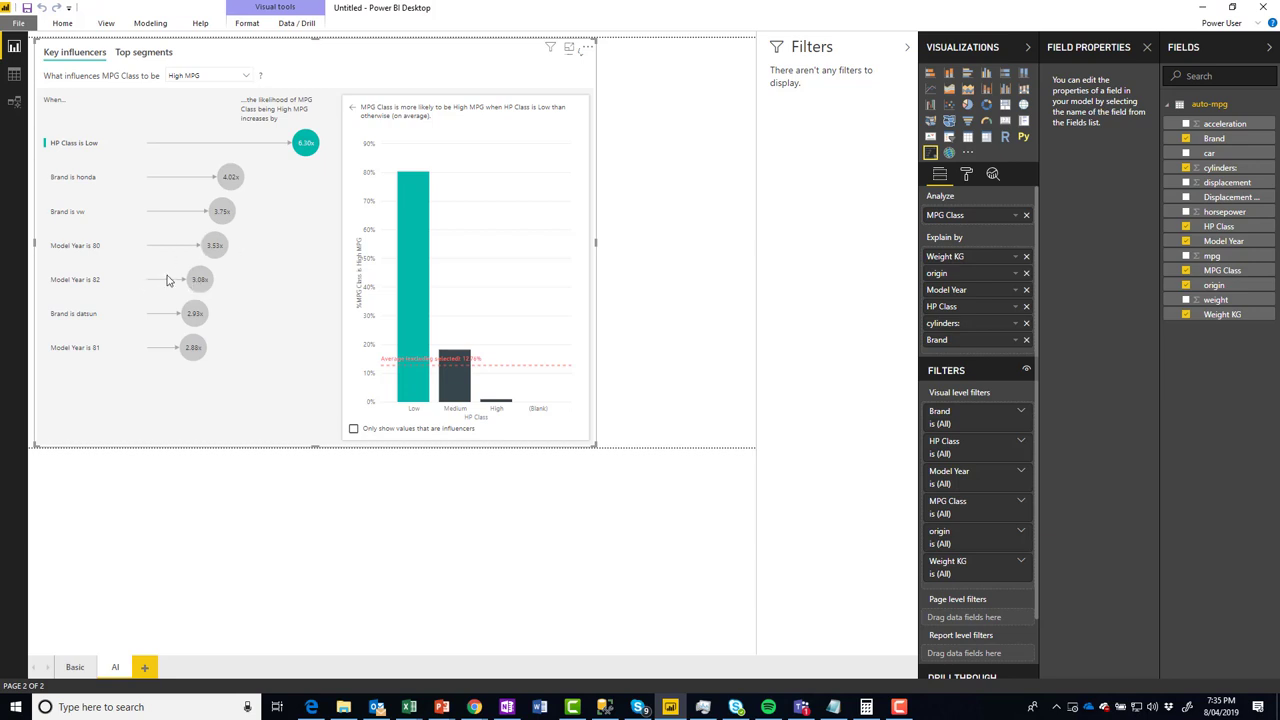
{"action": "mouse_move", "coordinate": [187, 286]}
{"action": "left_click", "coordinate": [211, 80]}
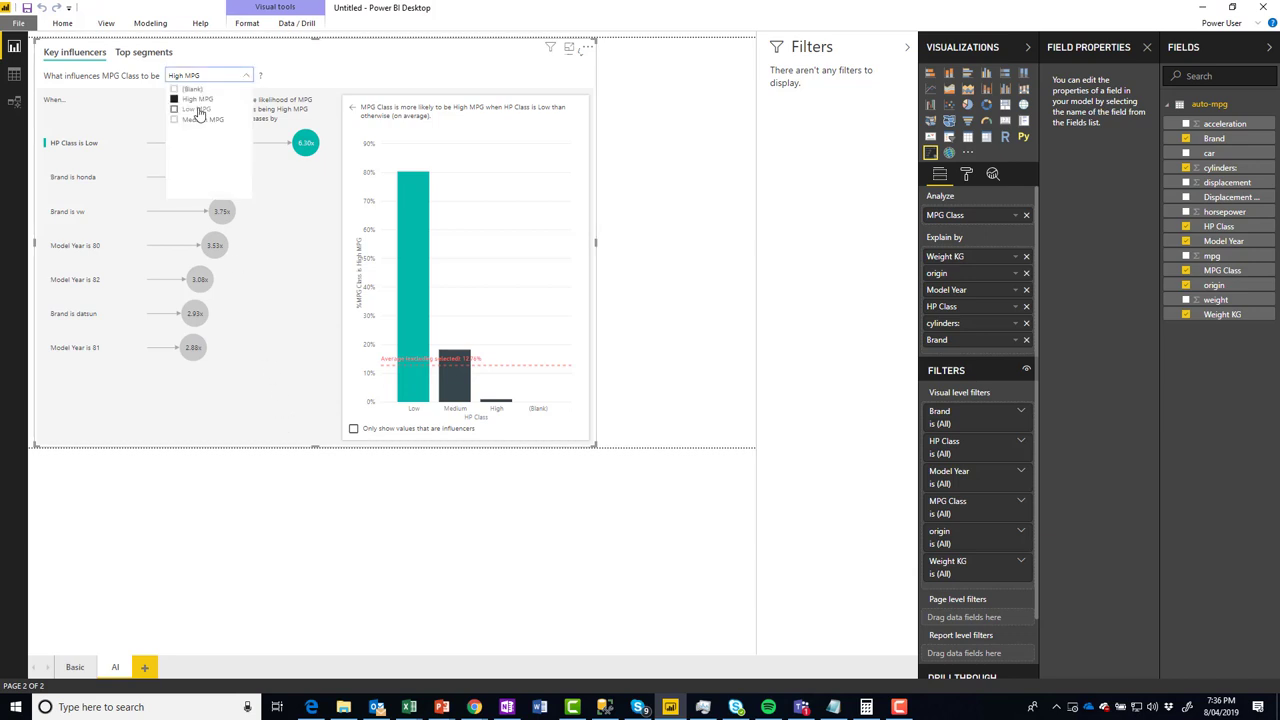
{"action": "left_click", "coordinate": [190, 110]}
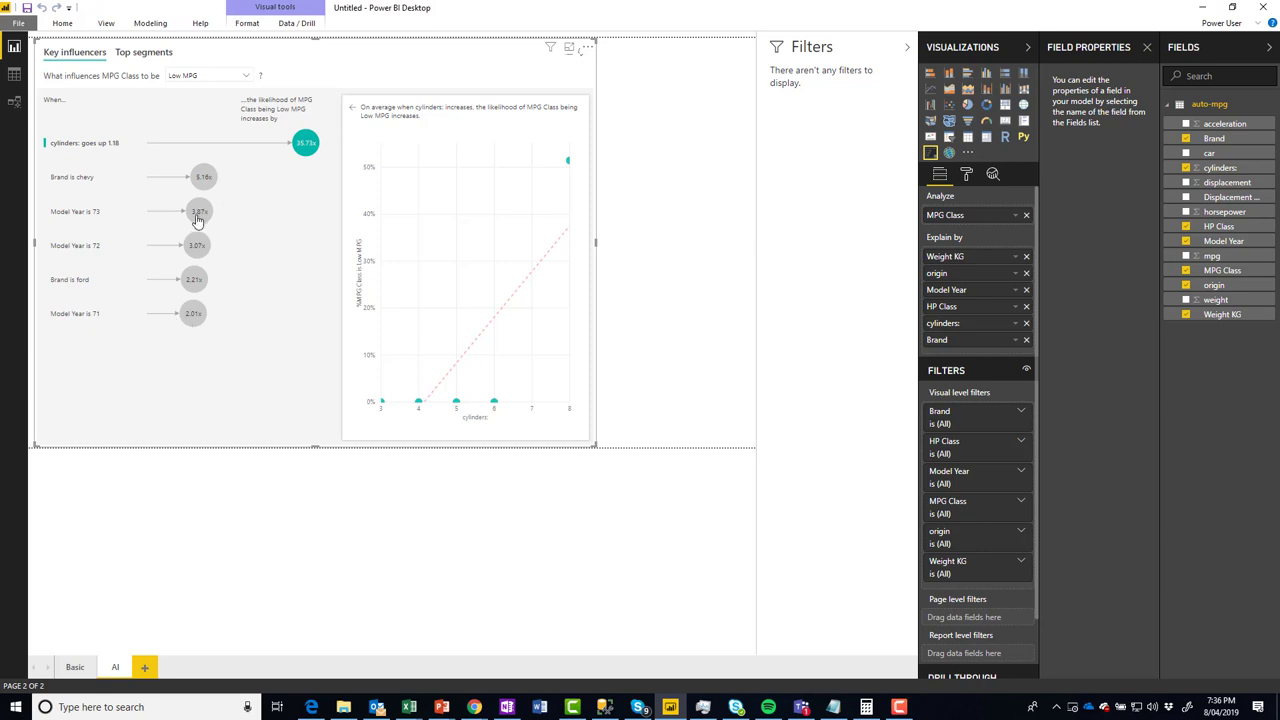
{"action": "mouse_move", "coordinate": [196, 318]}
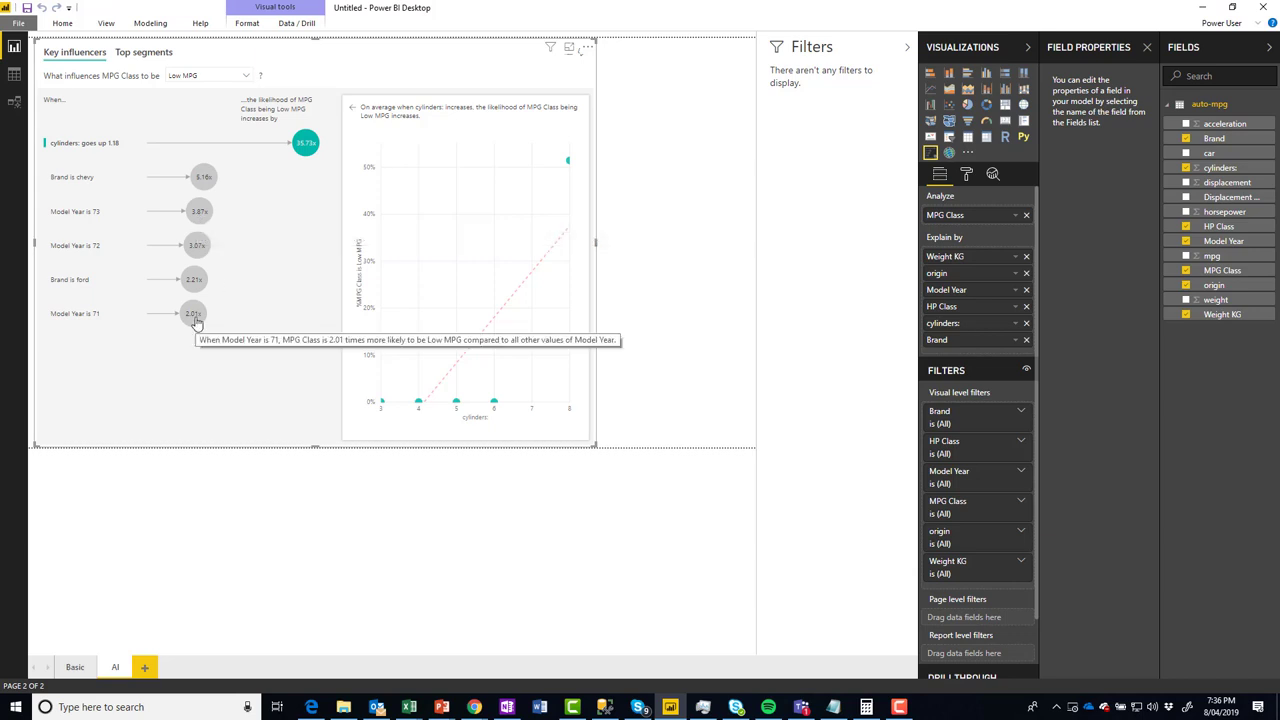
{"action": "left_click", "coordinate": [158, 54]}
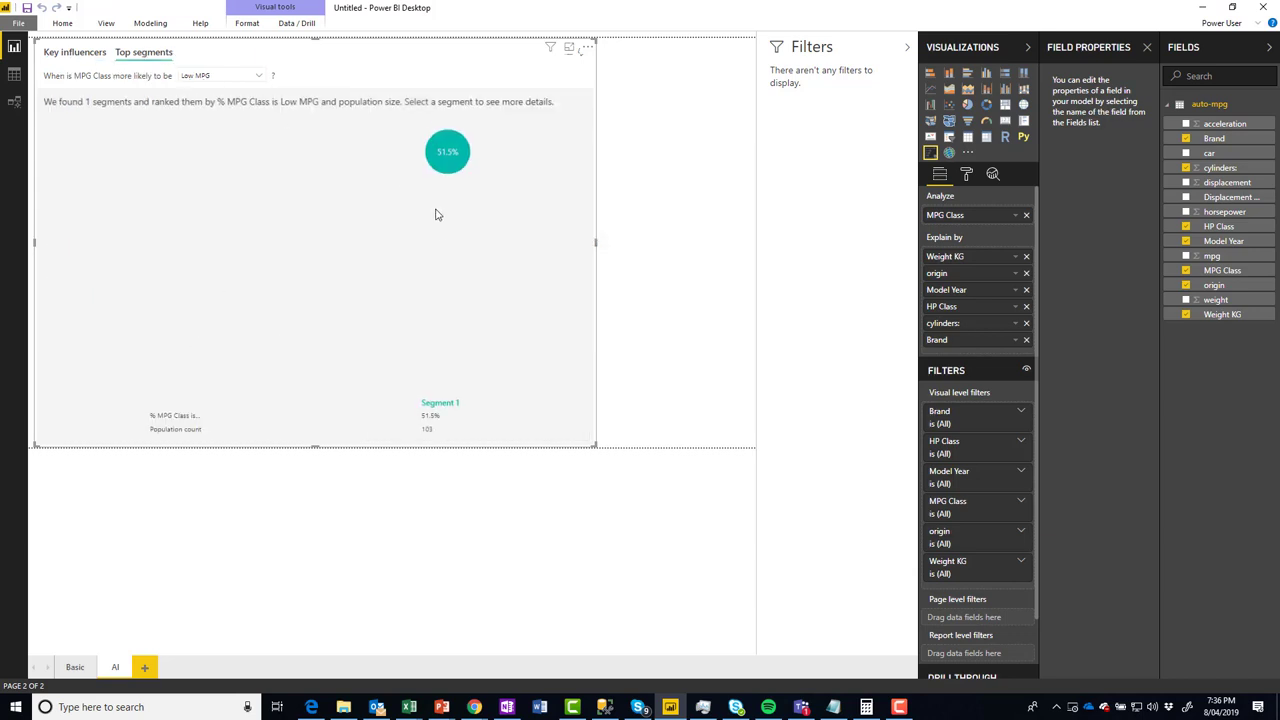
{"action": "left_click", "coordinate": [447, 155]}
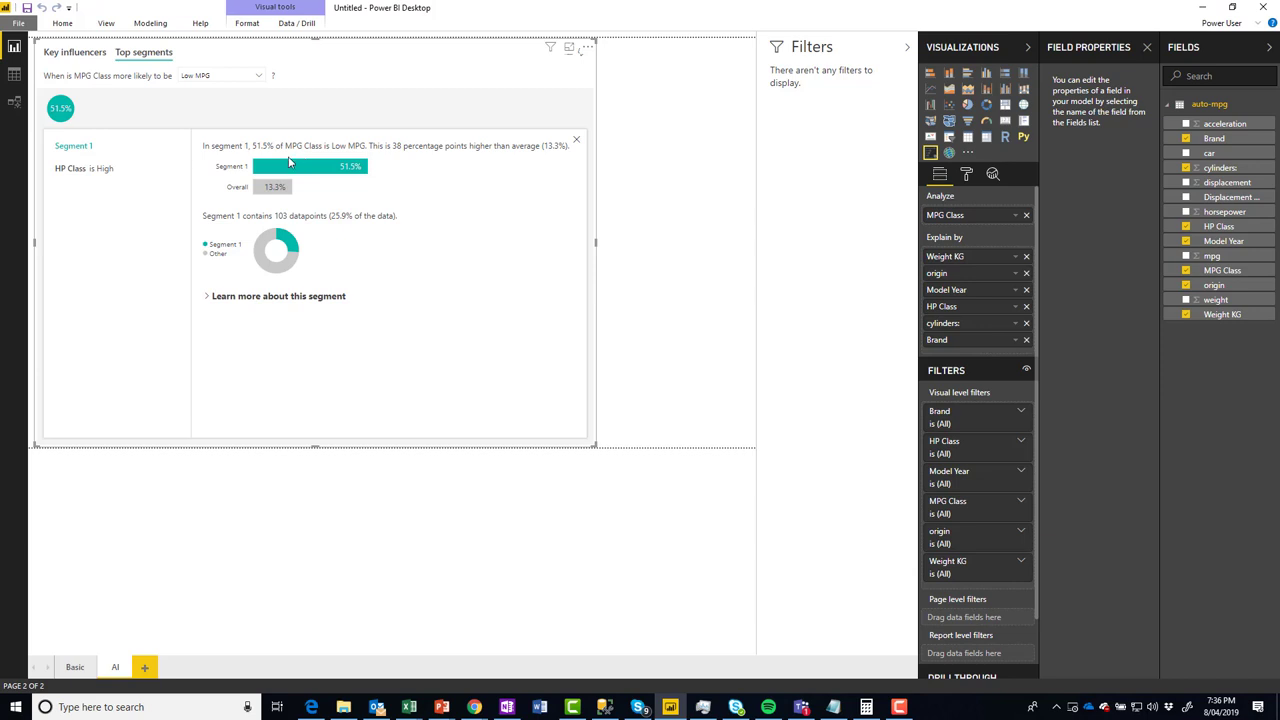
- Set the top segments analysis to High MPG and examine the details of segments 1 to 4
{"action": "left_click", "coordinate": [201, 75]}
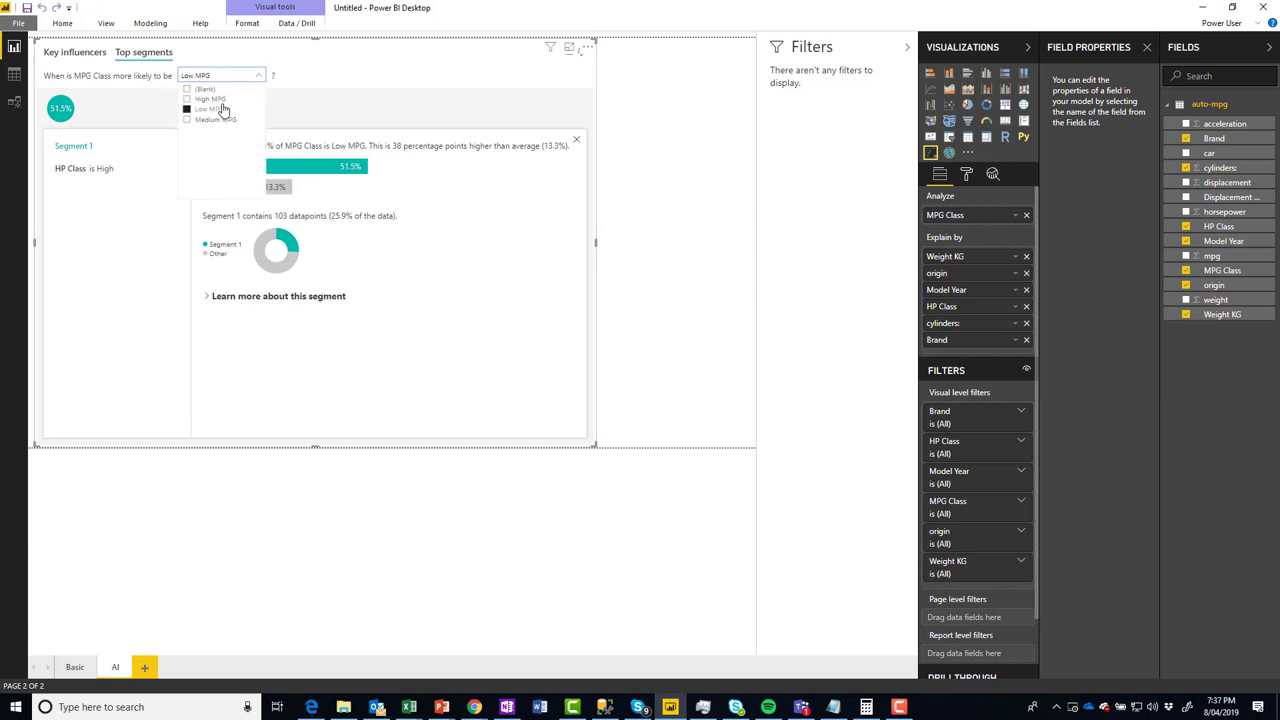
{"action": "left_click", "coordinate": [213, 99]}
{"action": "left_click", "coordinate": [377, 70]}
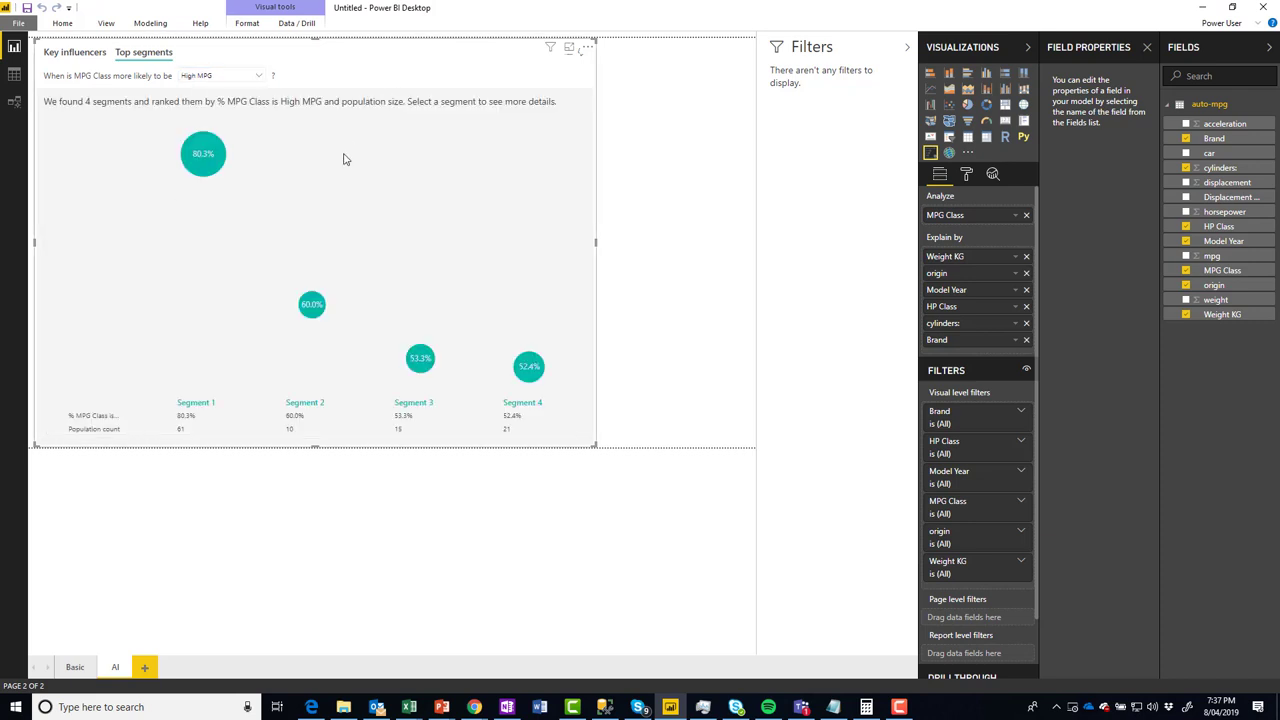
{"action": "left_click", "coordinate": [205, 158]}
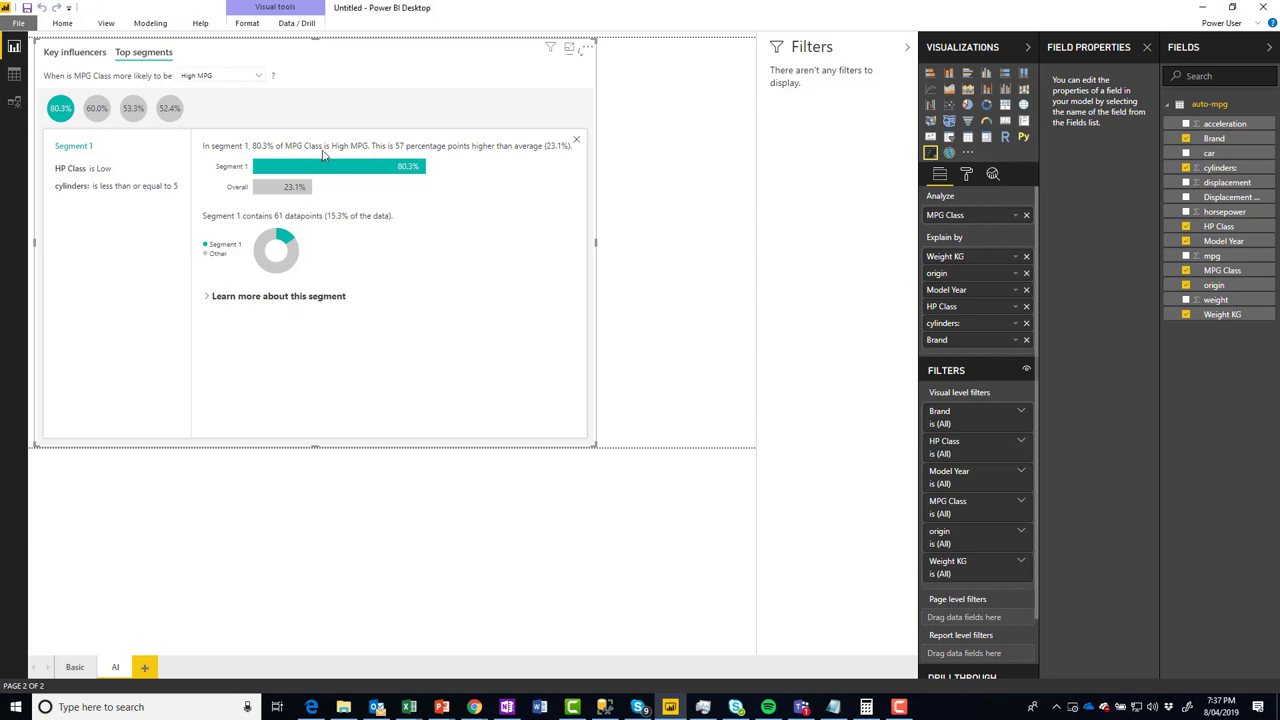
{"action": "left_click", "coordinate": [96, 108]}
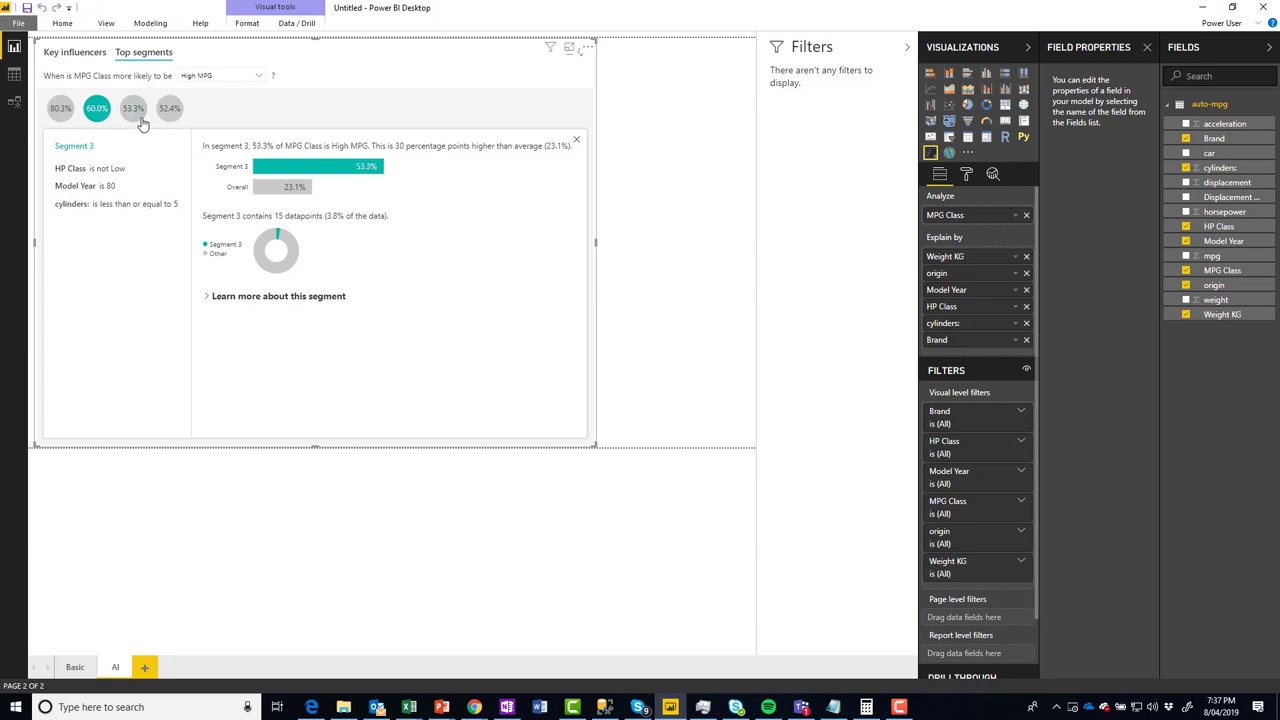
{"action": "left_click", "coordinate": [142, 120]}
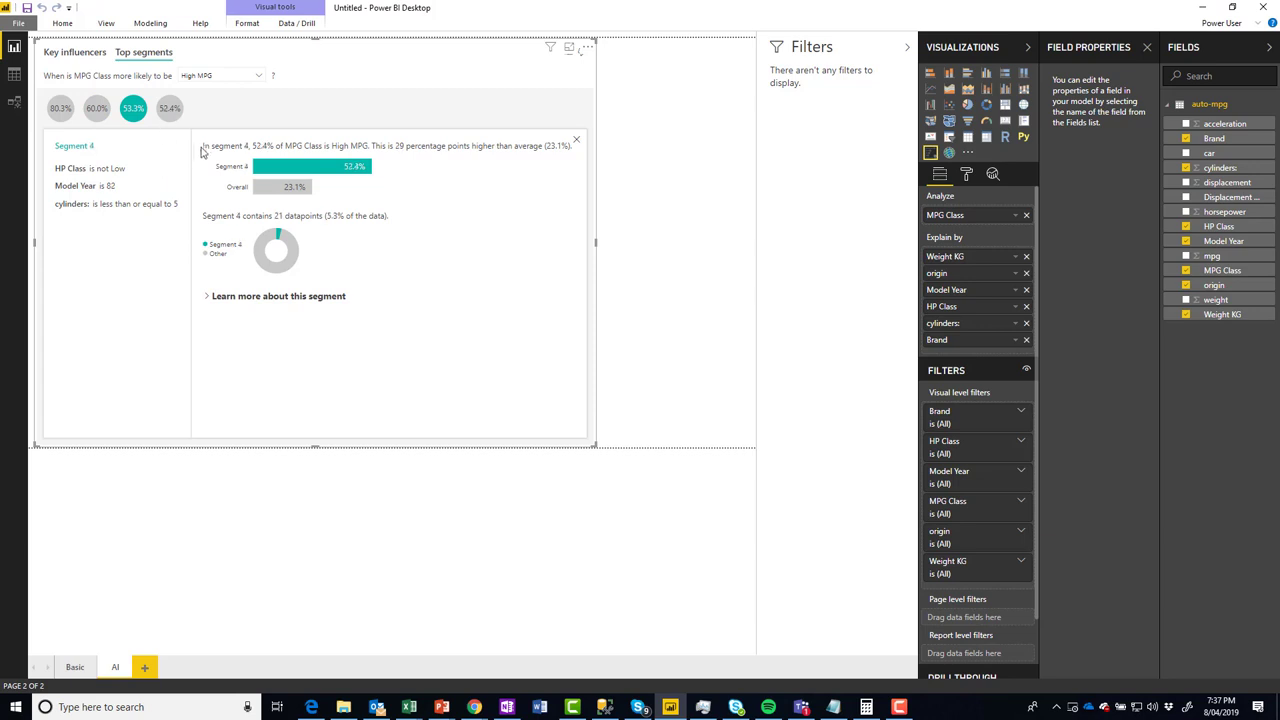
{"action": "left_click", "coordinate": [167, 114]}
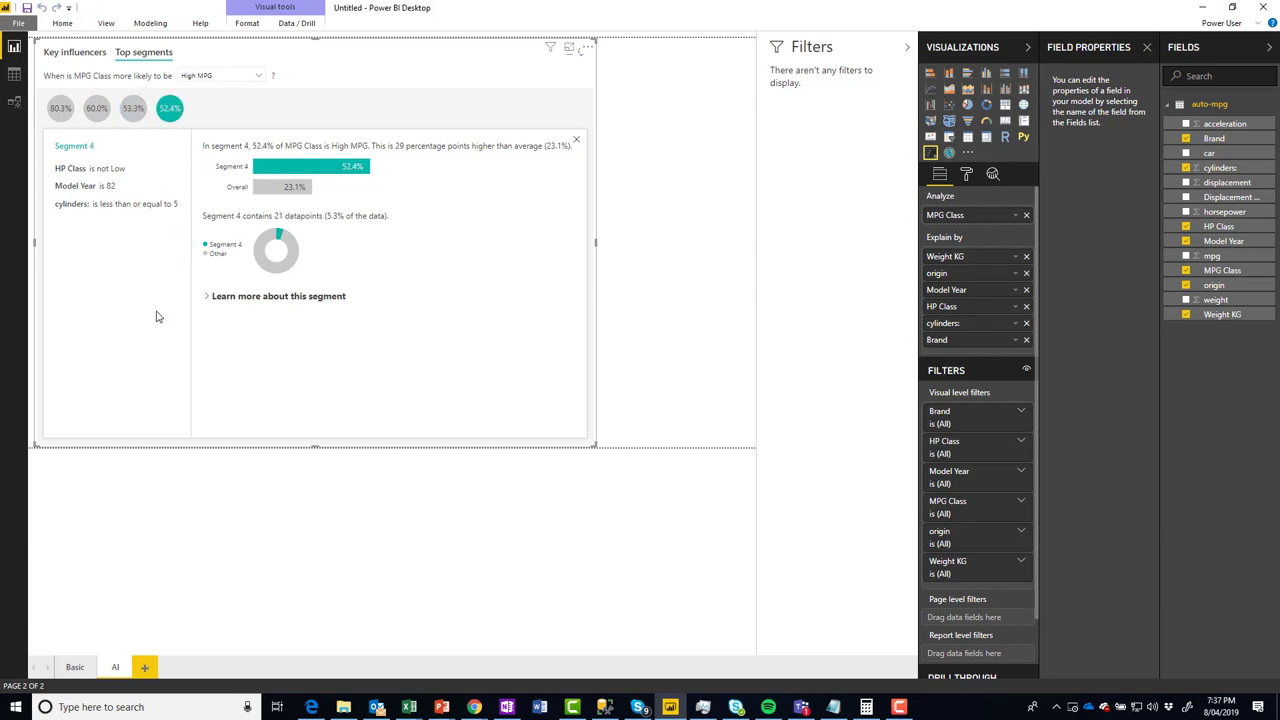
- Look through the car table with average mpg and model year on the Basic page
{"action": "left_click", "coordinate": [74, 668]}
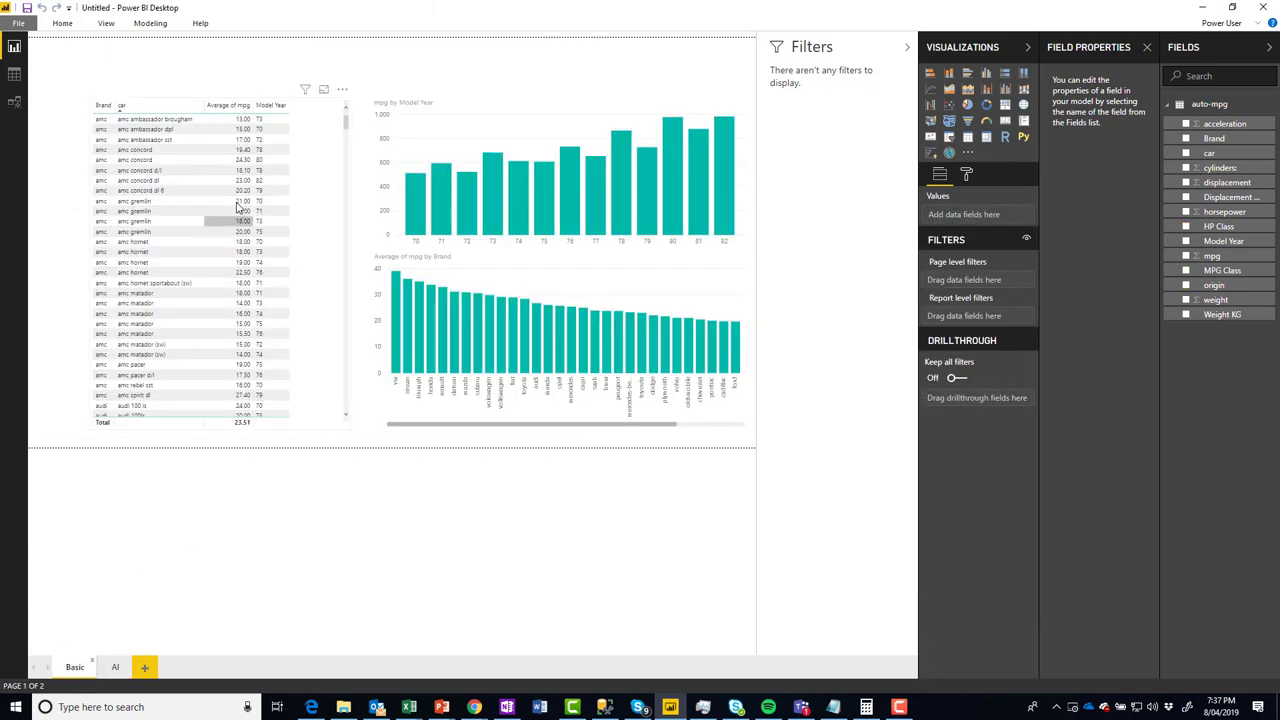
{"action": "scroll", "coordinate": [243, 230], "scroll_direction": "down", "scroll_amount": 10}
{"action": "scroll", "coordinate": [243, 232], "scroll_direction": "up", "scroll_amount": 10}
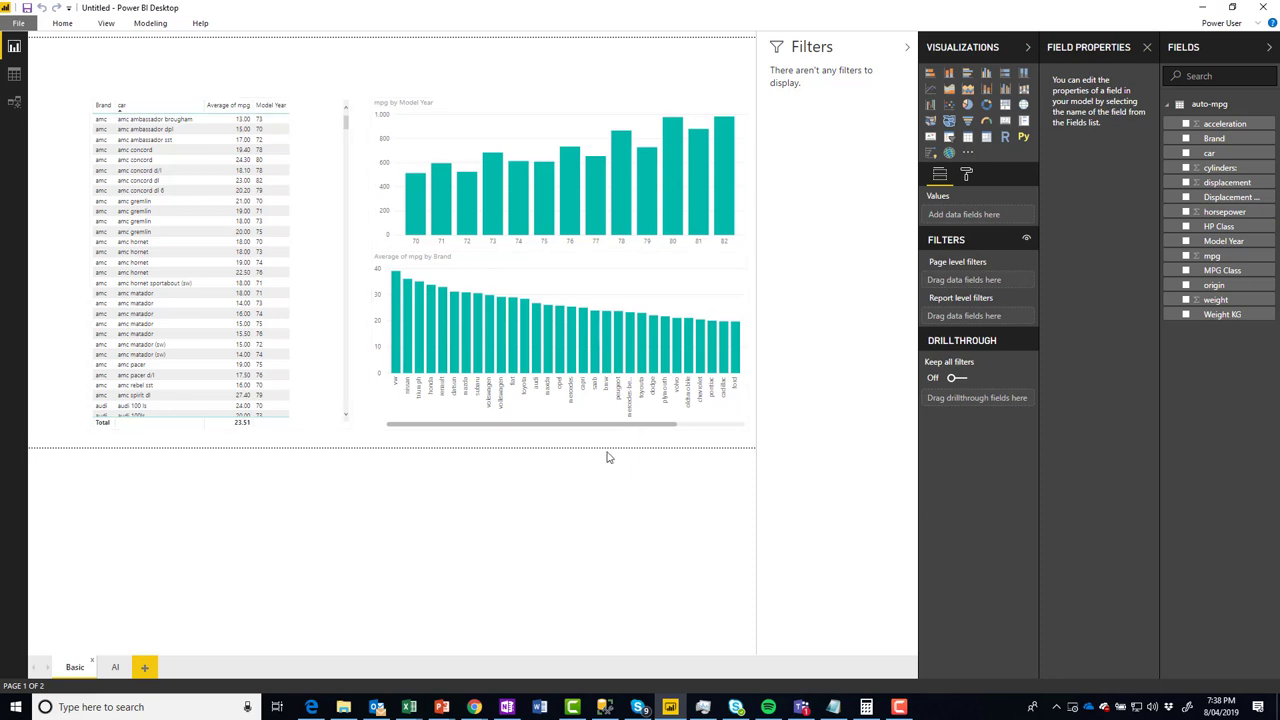
- Add a new report page with a table showing the origin and MPG Class fields
{"action": "left_click", "coordinate": [143, 668]}
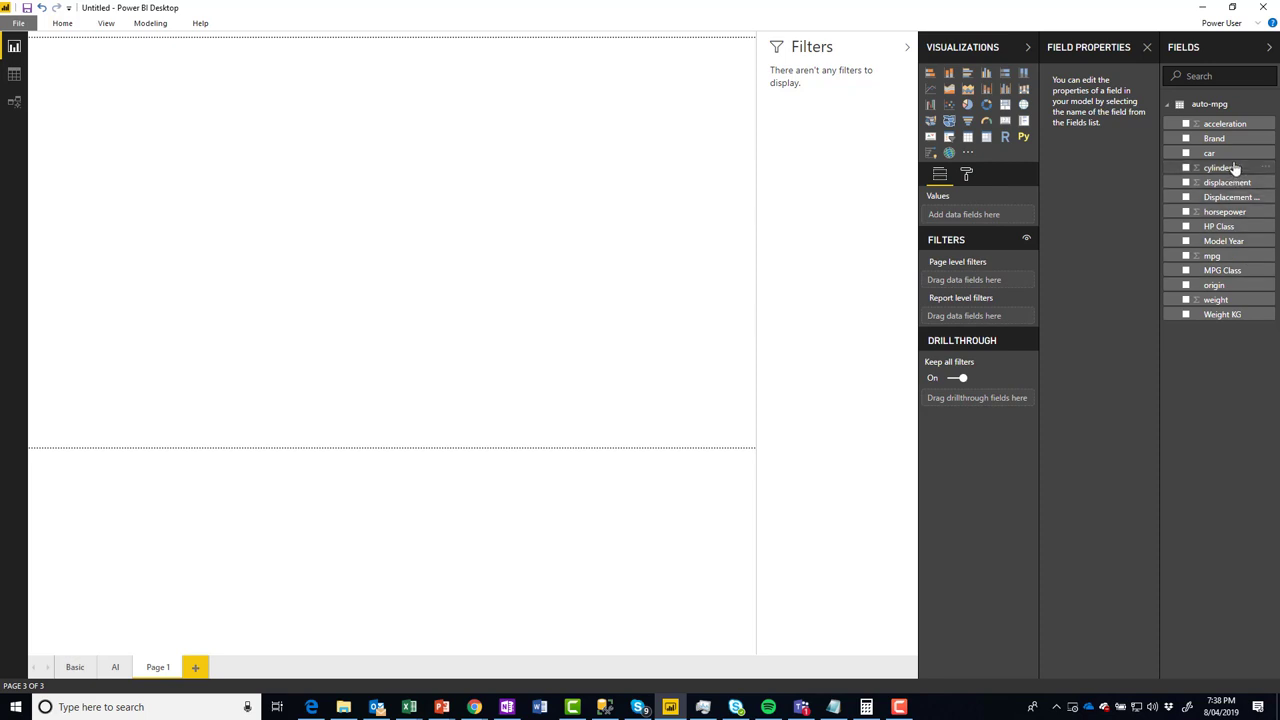
{"action": "left_click_drag", "start_coordinate": [1235, 289], "coordinate": [406, 258]}
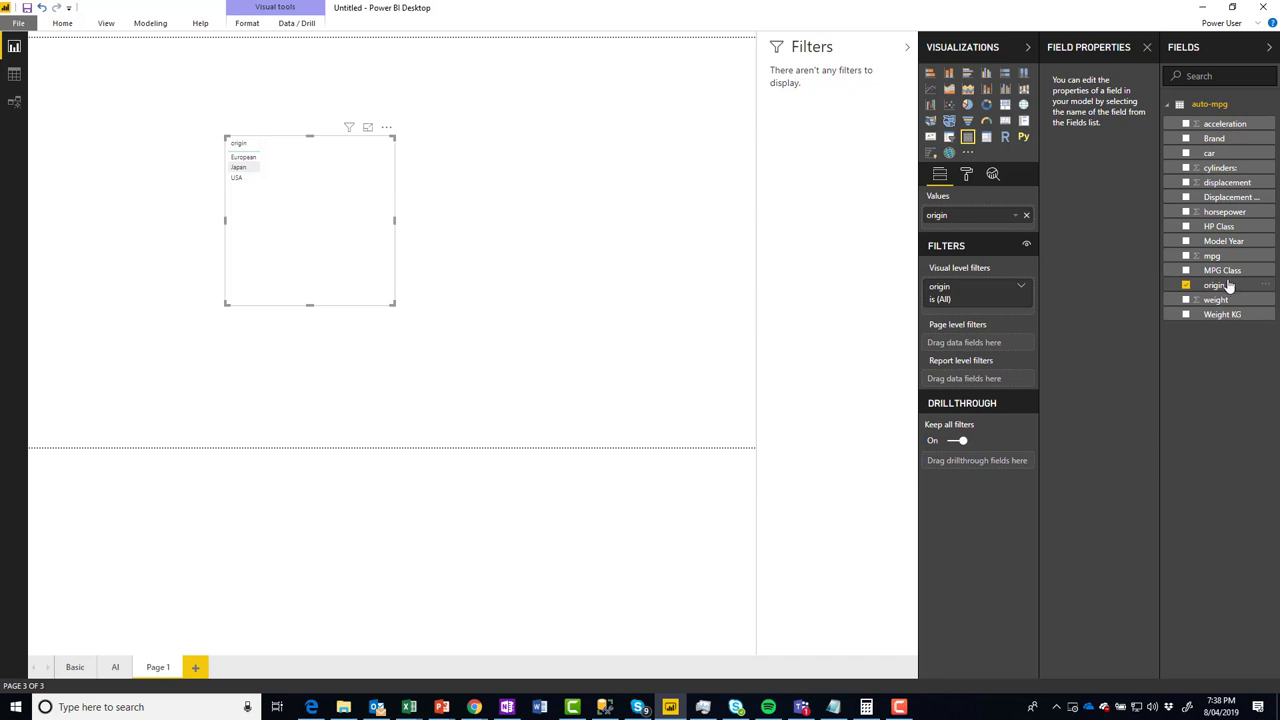
{"action": "left_click_drag", "start_coordinate": [1222, 271], "coordinate": [292, 192]}
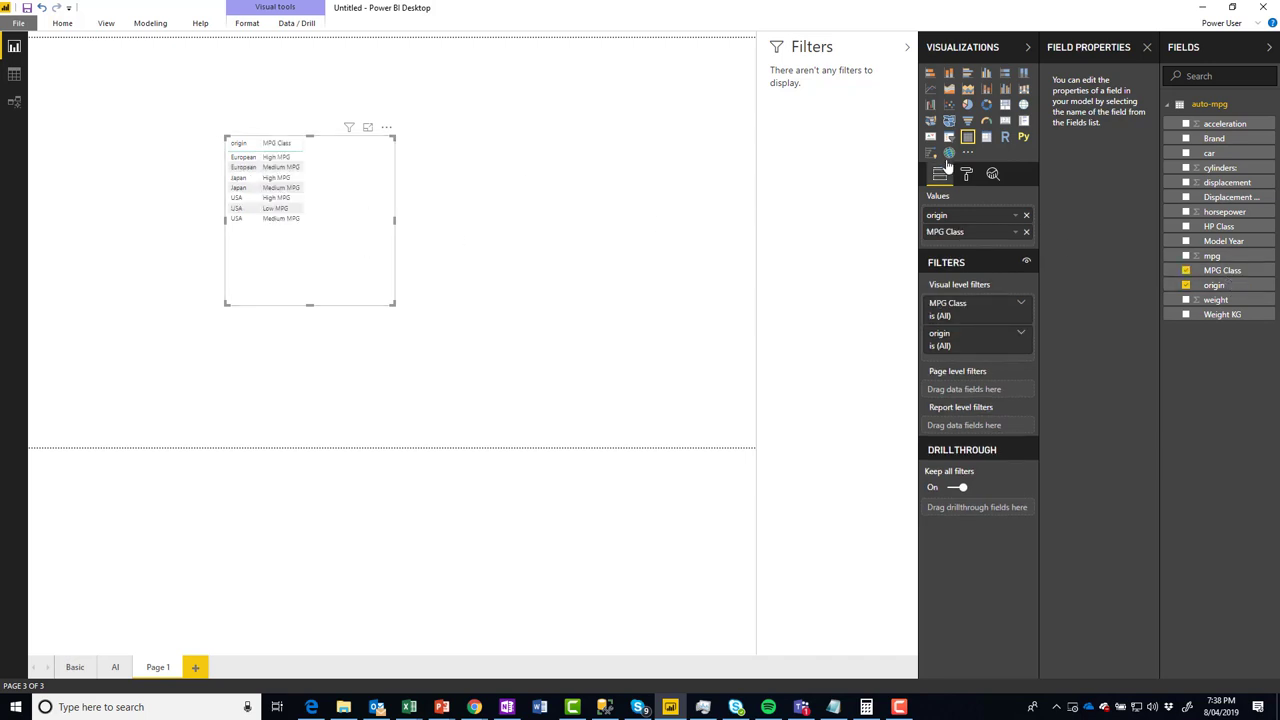
- Convert the origin and MPG Class table into a map visual and enlarge it to fill the page
{"action": "left_click", "coordinate": [1023, 104]}
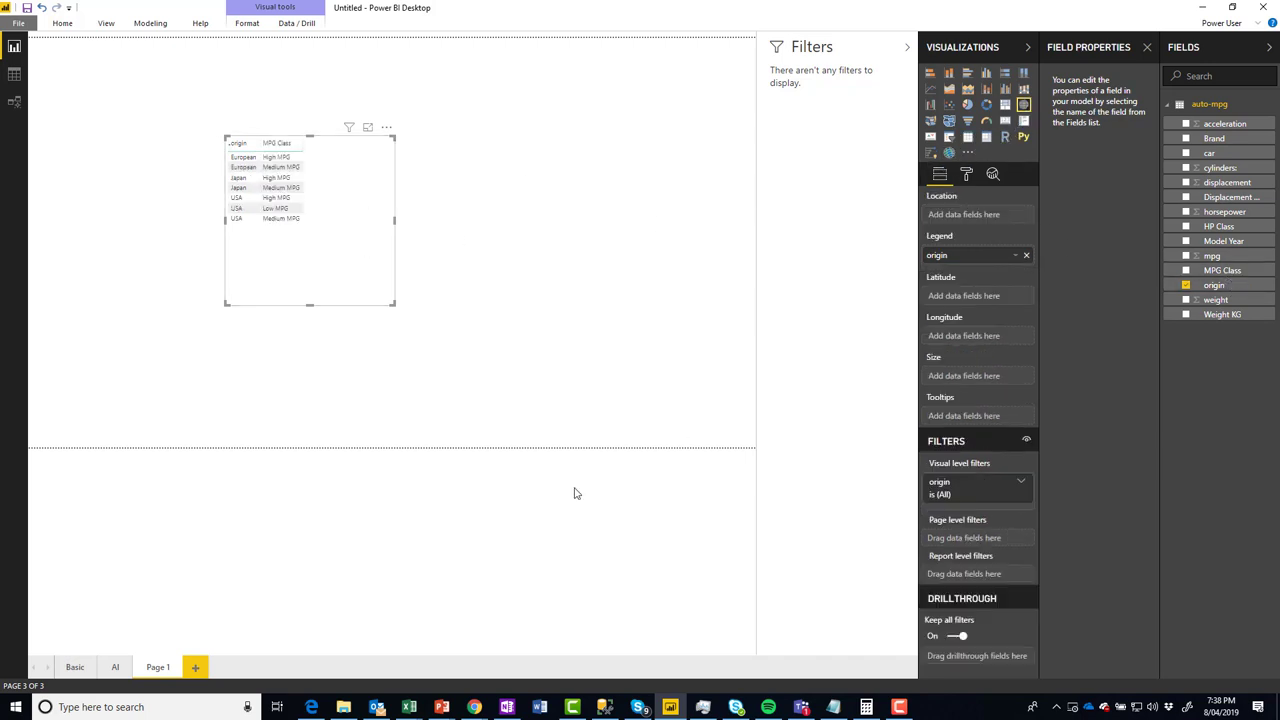
{"action": "left_click", "coordinate": [391, 315]}
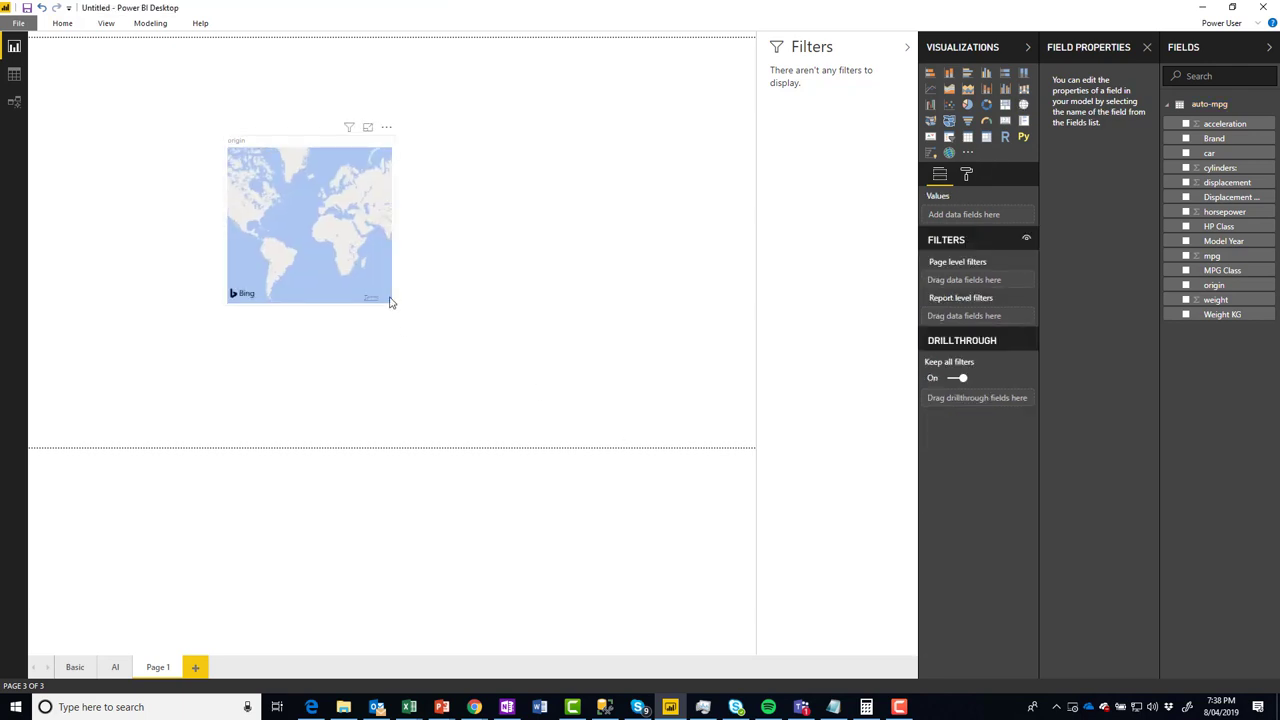
{"action": "left_click", "coordinate": [391, 303]}
{"action": "left_click_drag", "start_coordinate": [391, 303], "coordinate": [694, 444]}
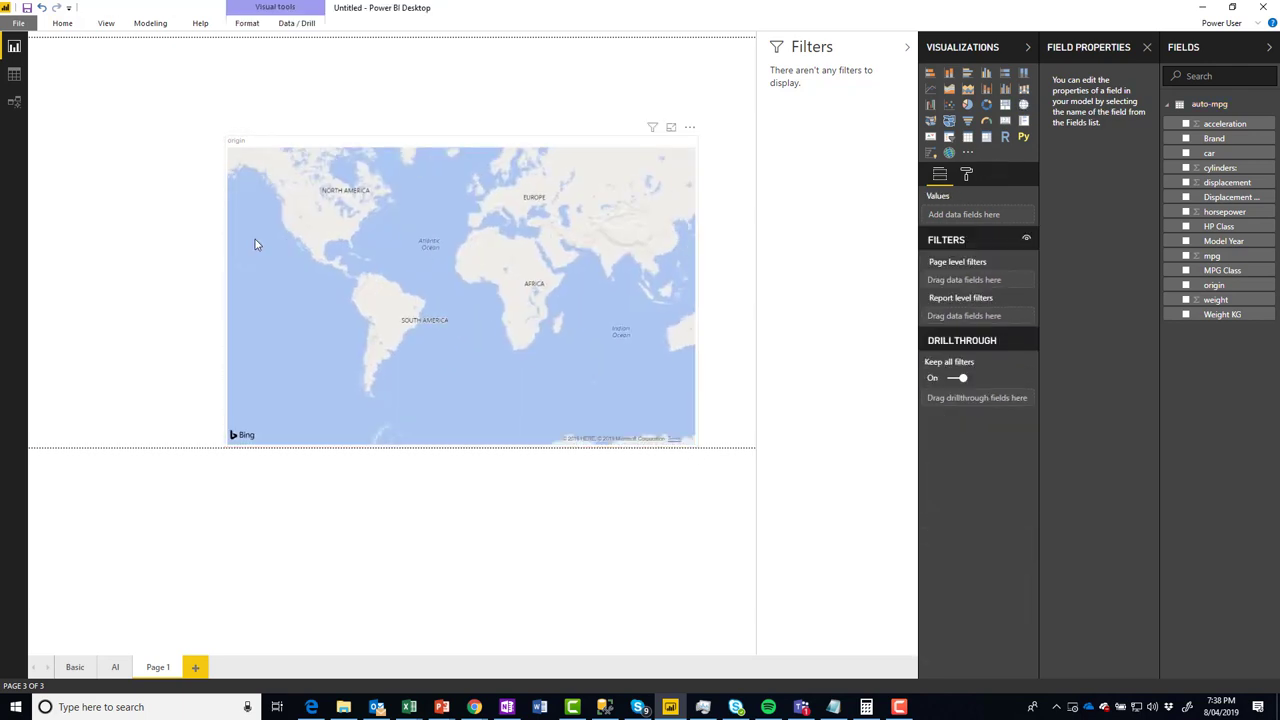
{"action": "left_click_drag", "start_coordinate": [414, 126], "coordinate": [251, 43]}
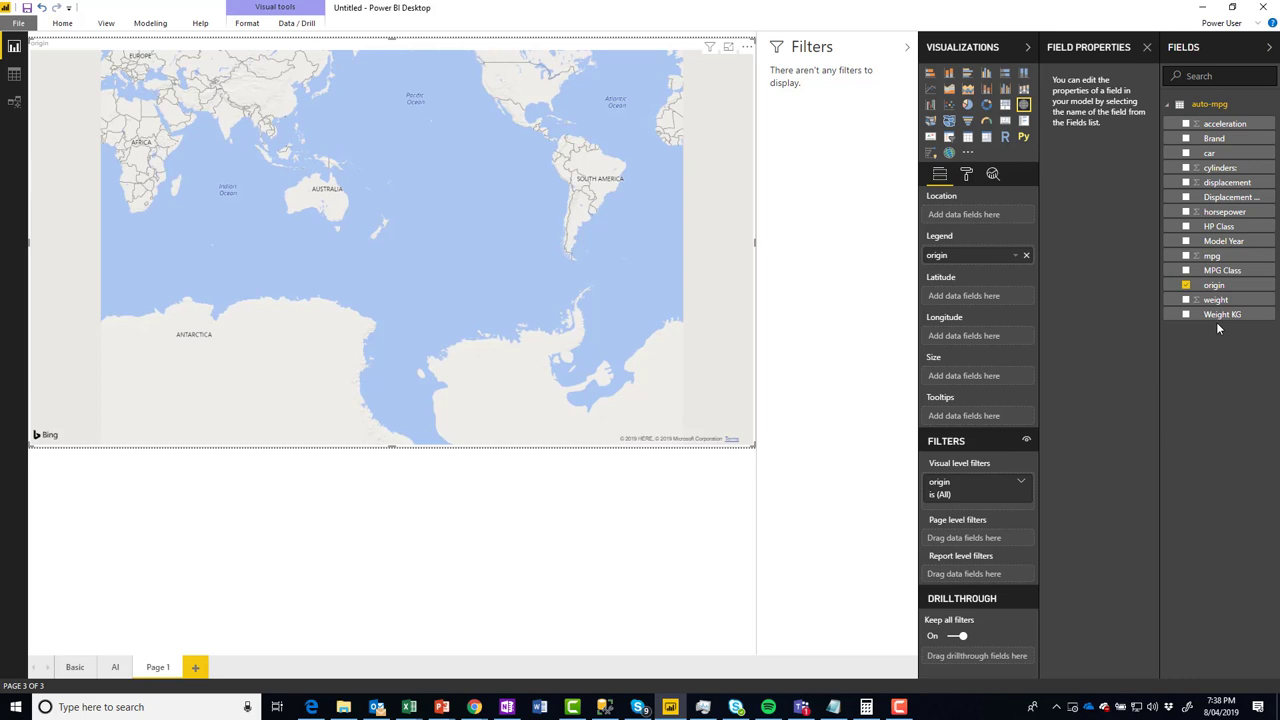
- Assign origin as the map's location and MPG Class as its legend
{"action": "left_click", "coordinate": [1234, 272]}
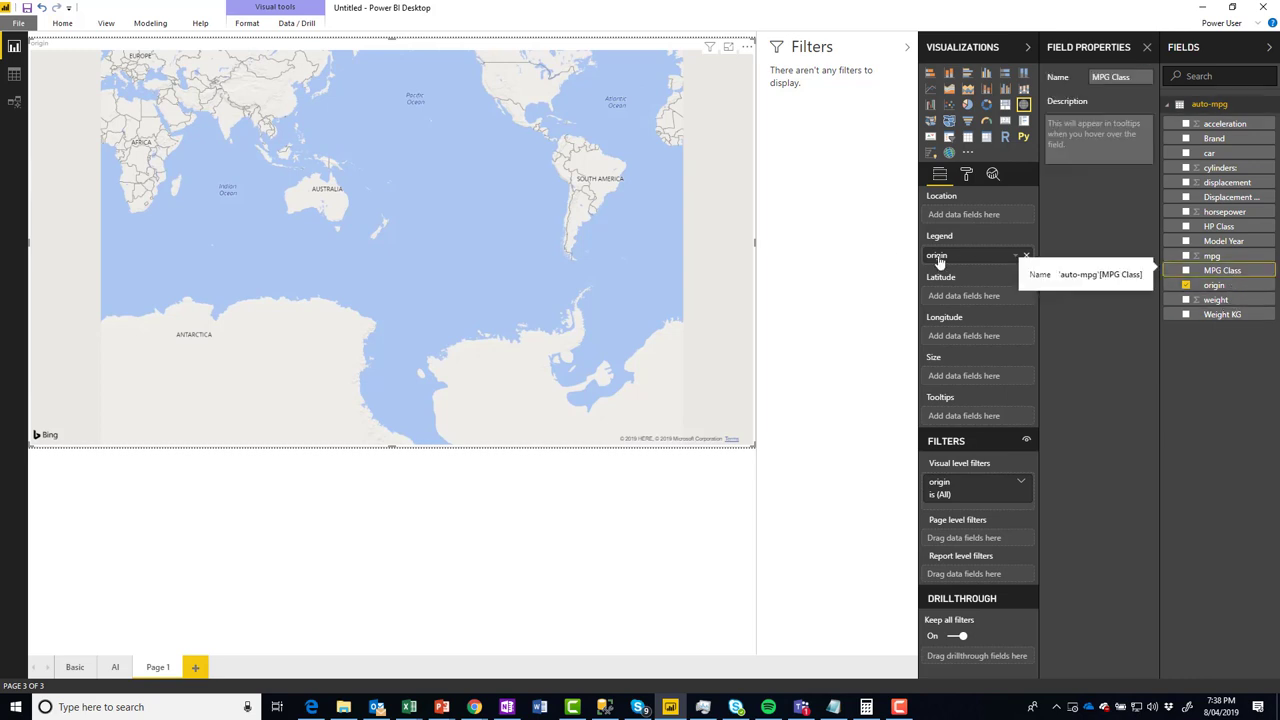
{"action": "left_click_drag", "start_coordinate": [946, 252], "coordinate": [966, 217]}
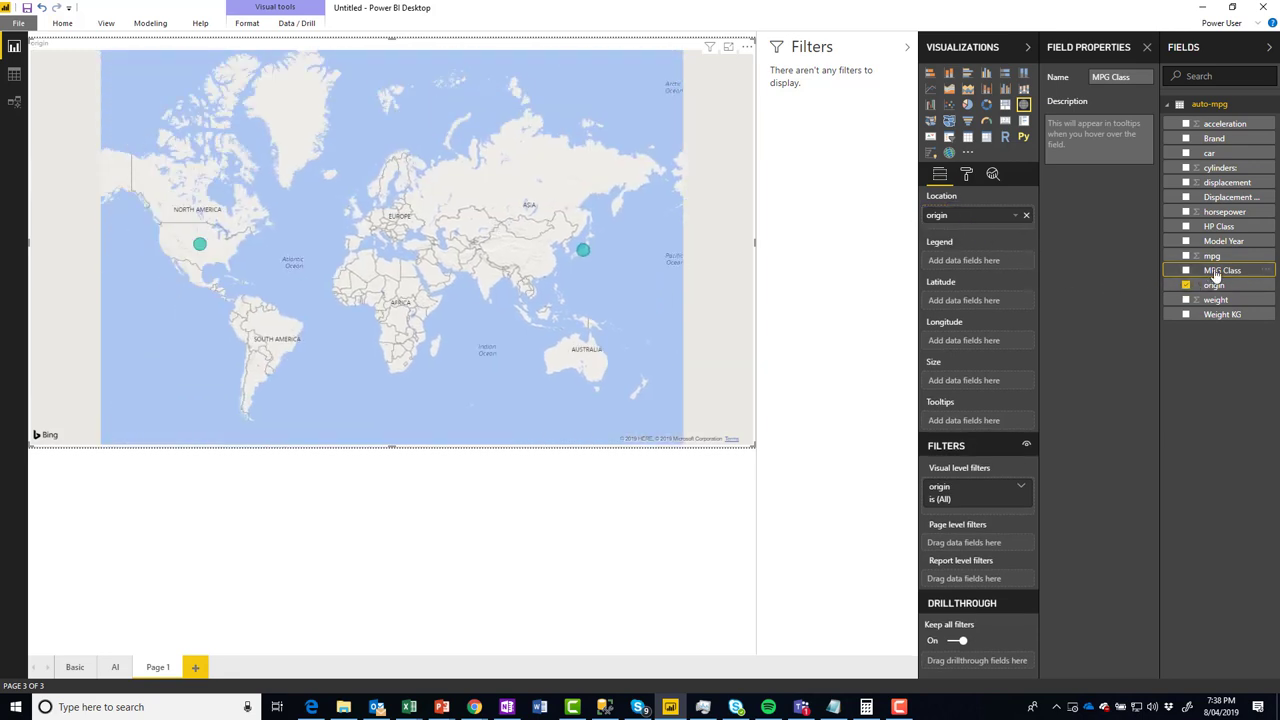
{"action": "left_click_drag", "start_coordinate": [1218, 270], "coordinate": [992, 264]}
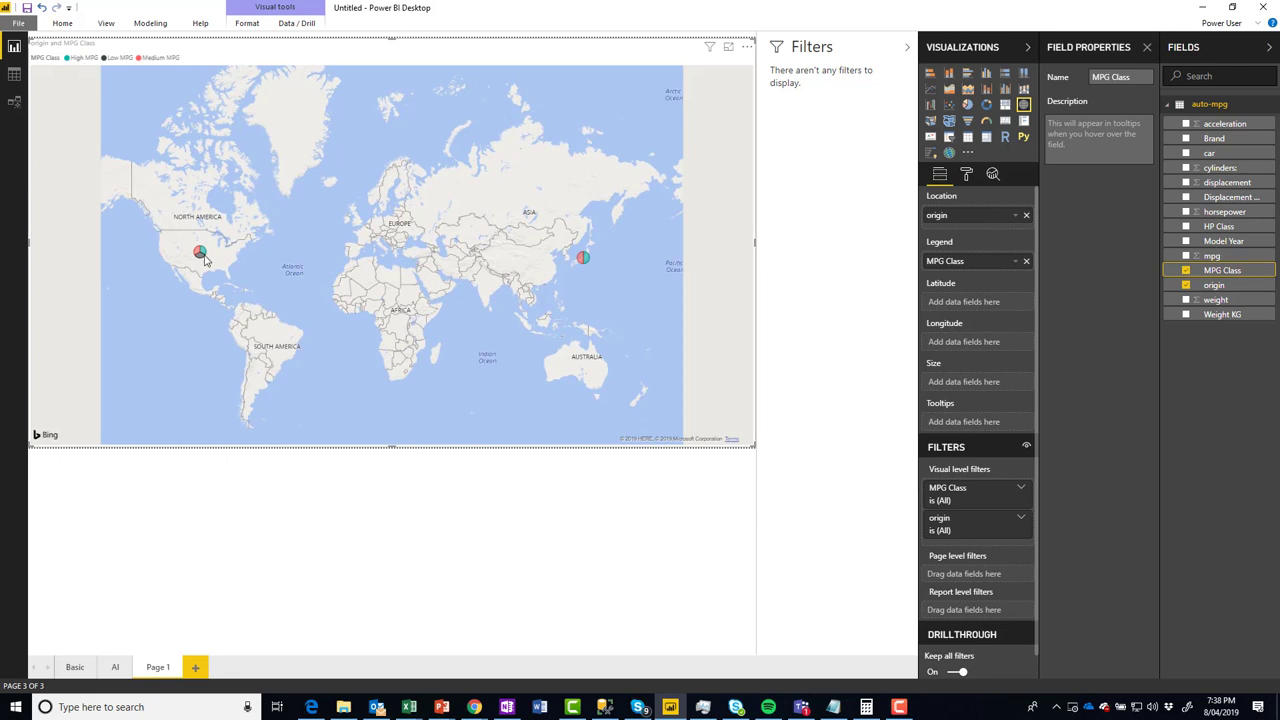
- Examine the map's MPG Class markers for the USA and Japan and check the Europe region
{"action": "mouse_move", "coordinate": [200, 258]}
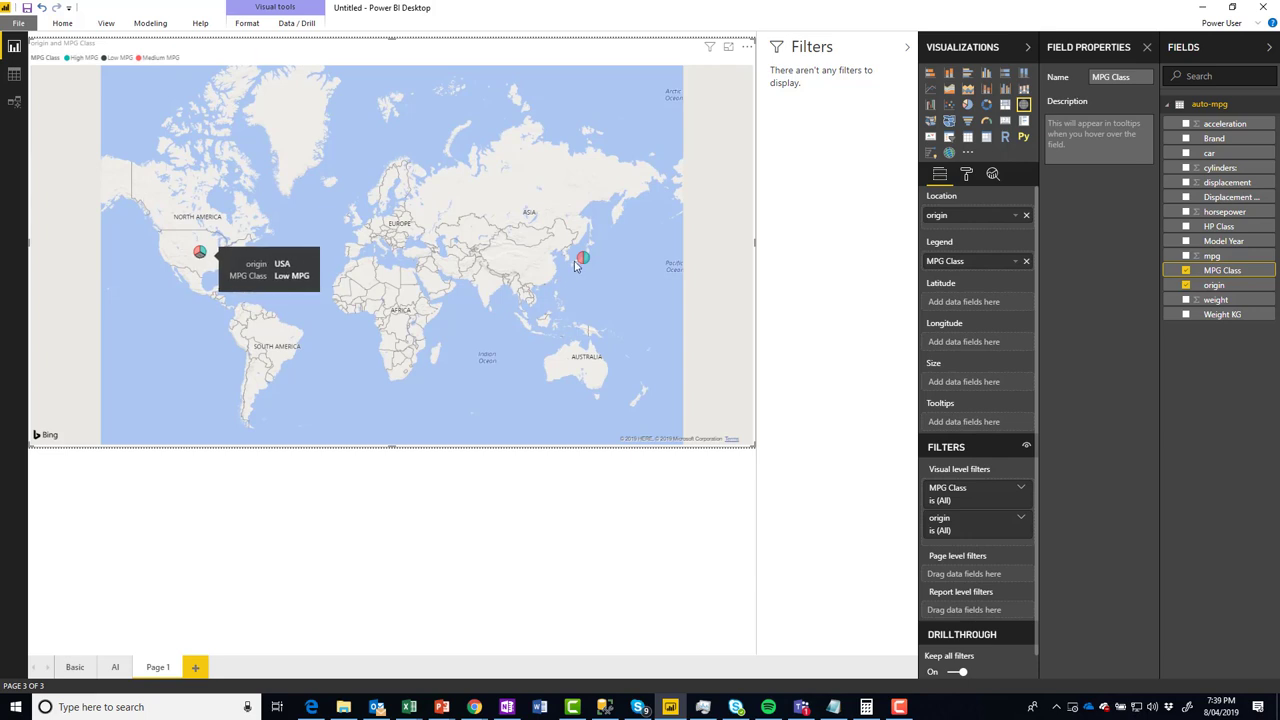
{"action": "mouse_move", "coordinate": [588, 262]}
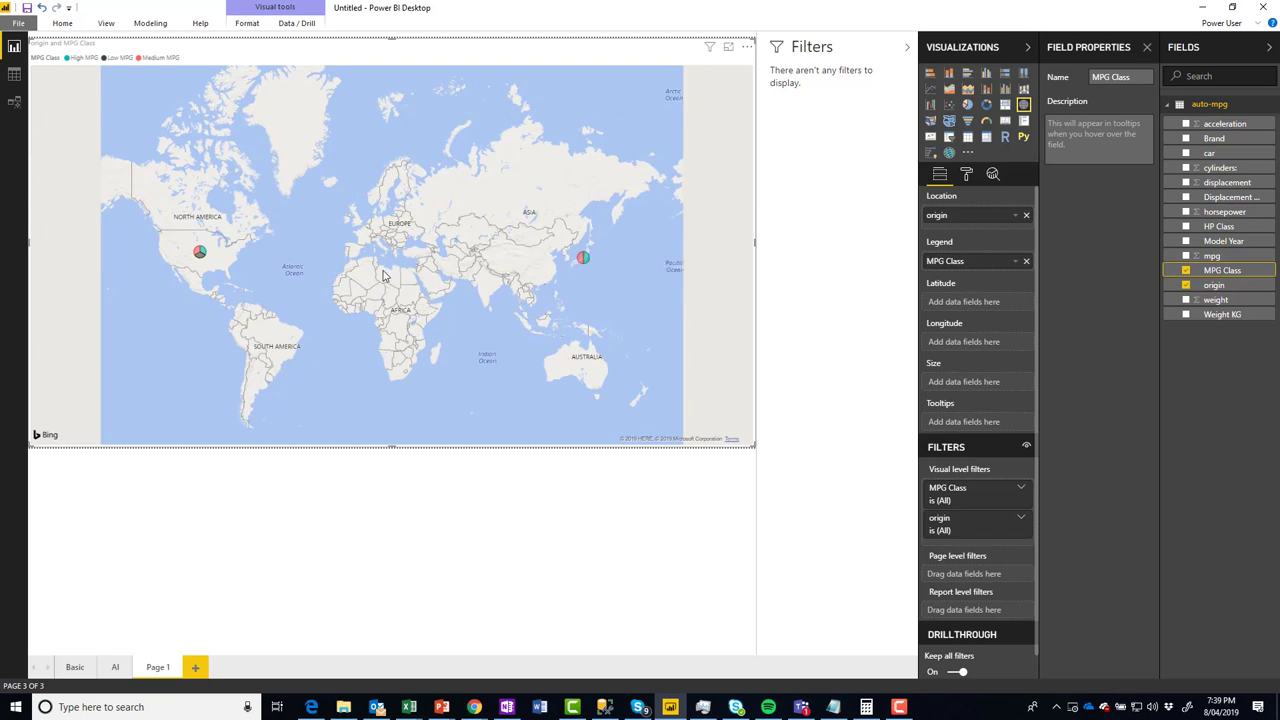
{"action": "scroll", "coordinate": [387, 278], "scroll_direction": "up", "scroll_amount": 2}
{"action": "scroll", "coordinate": [382, 230], "scroll_direction": "down", "scroll_amount": 2}
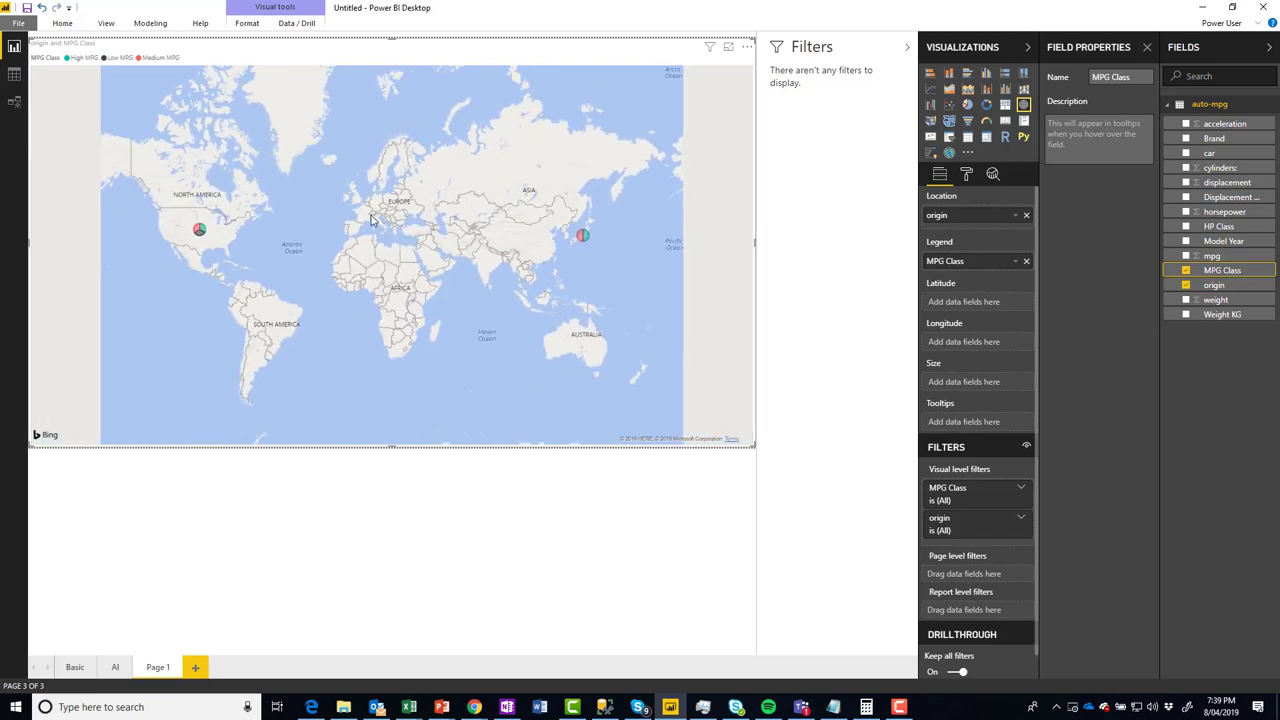
{"action": "scroll", "coordinate": [373, 220], "scroll_direction": "up", "scroll_amount": 2}
{"action": "scroll", "coordinate": [372, 218], "scroll_direction": "down", "scroll_amount": 2}
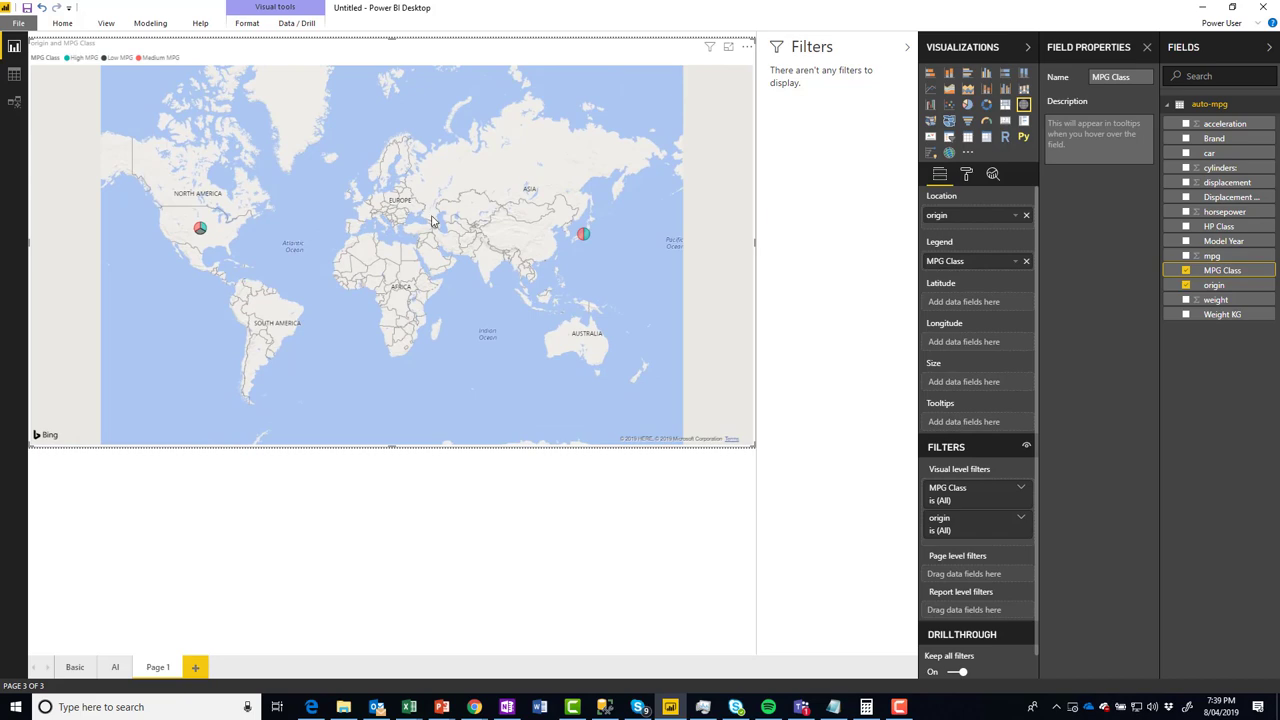
{"action": "scroll", "coordinate": [430, 220], "scroll_direction": "up", "scroll_amount": 1}
{"action": "scroll", "coordinate": [430, 220], "scroll_direction": "down", "scroll_amount": 1}
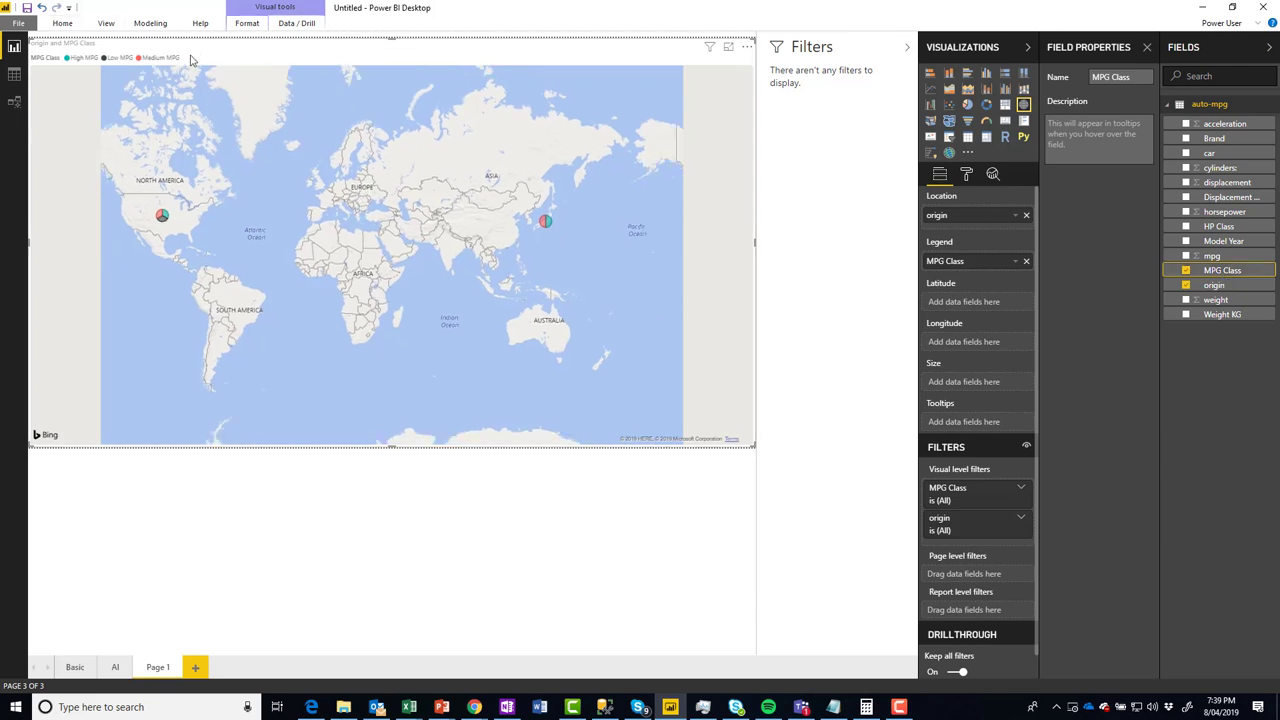
- Open the query editor and replace the value European with Austria in the origin column
{"action": "left_click", "coordinate": [70, 25]}
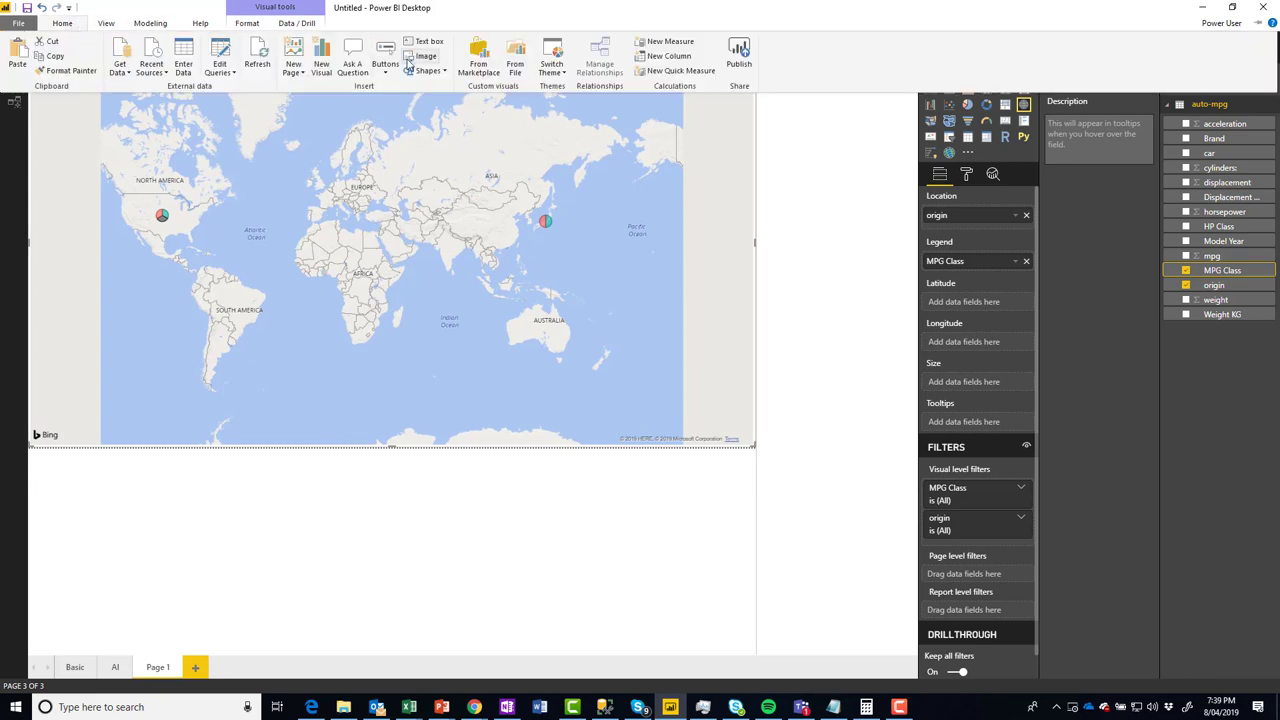
{"action": "left_click", "coordinate": [222, 62]}
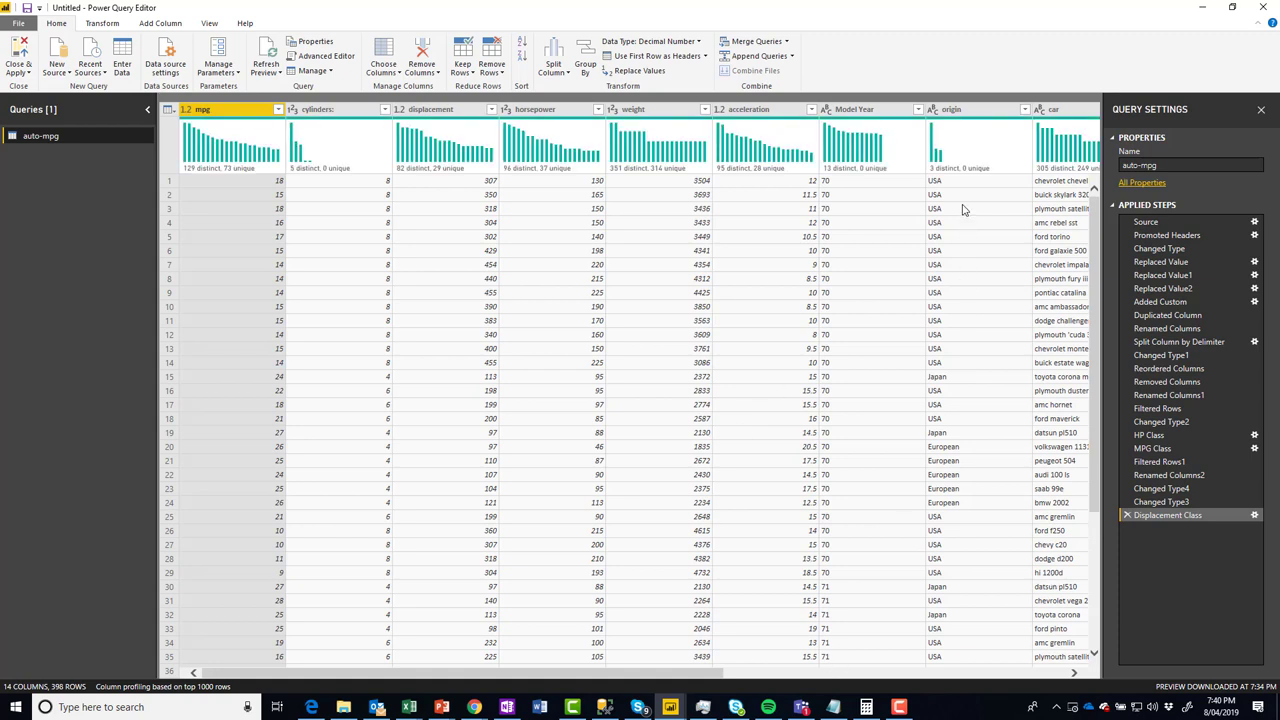
{"action": "left_click", "coordinate": [958, 110]}
{"action": "right_click", "coordinate": [960, 116]}
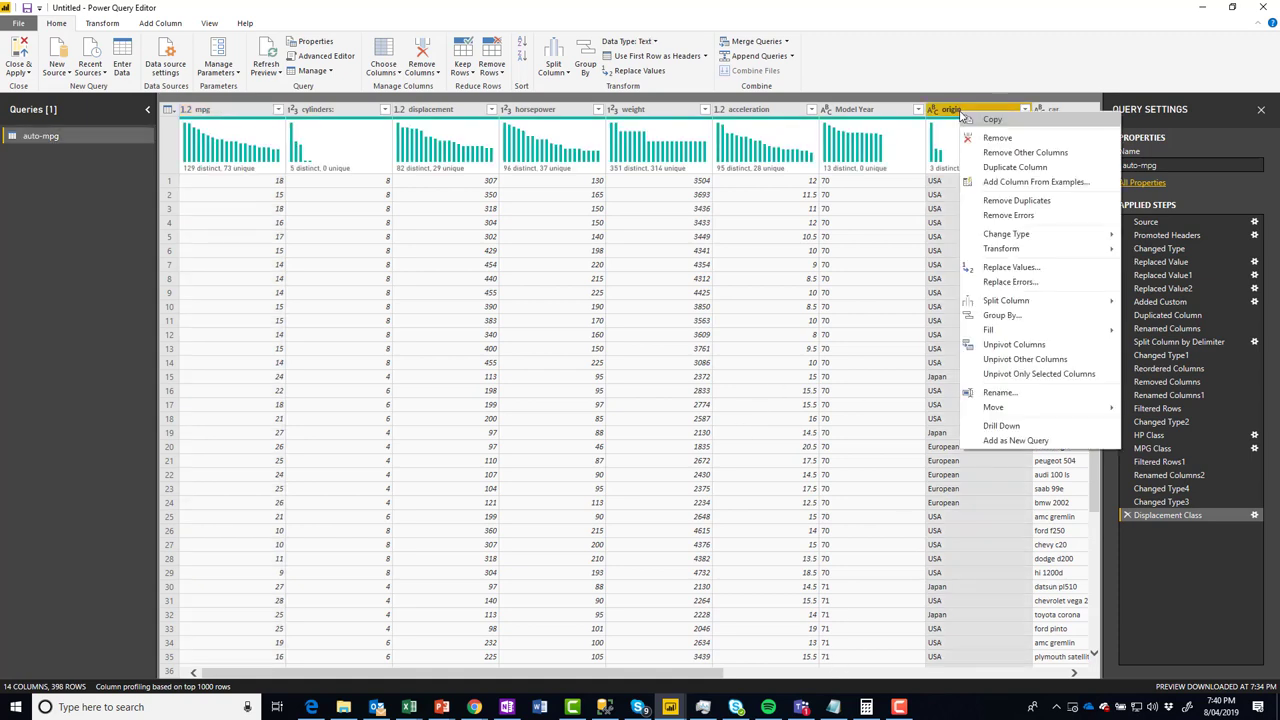
{"action": "left_click", "coordinate": [1012, 268]}
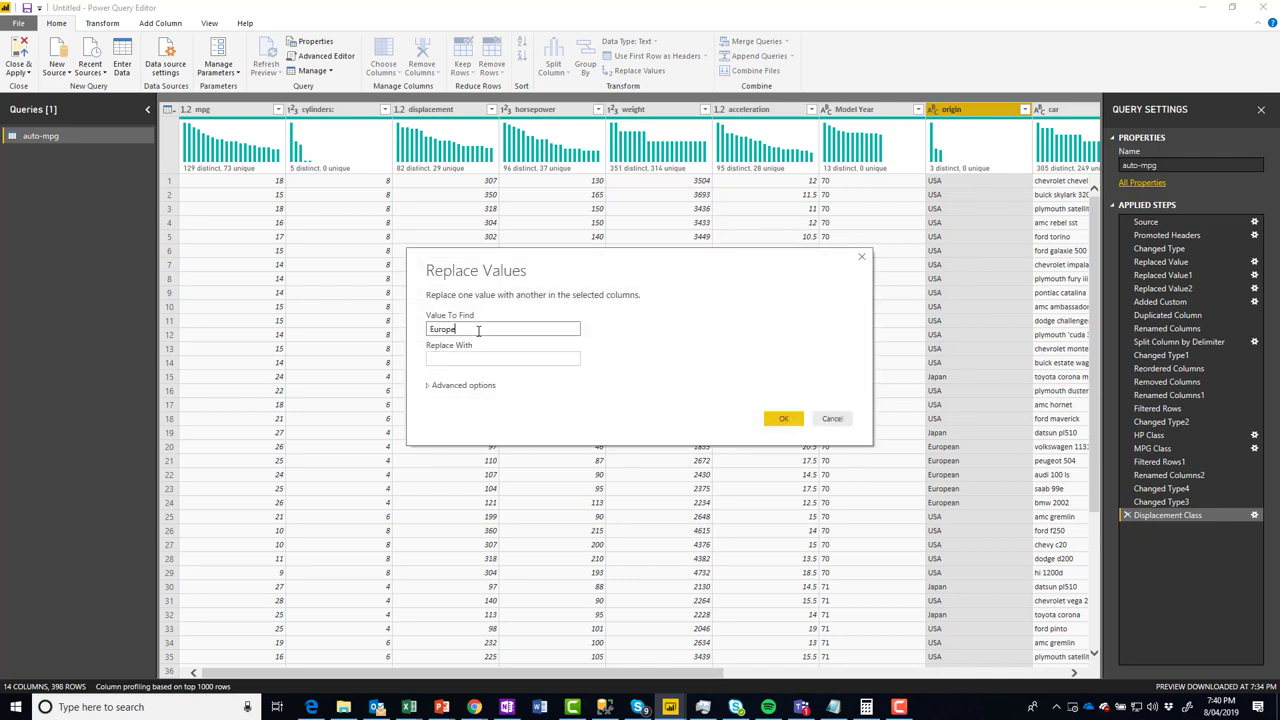
{"action": "key", "text": "Tab"}
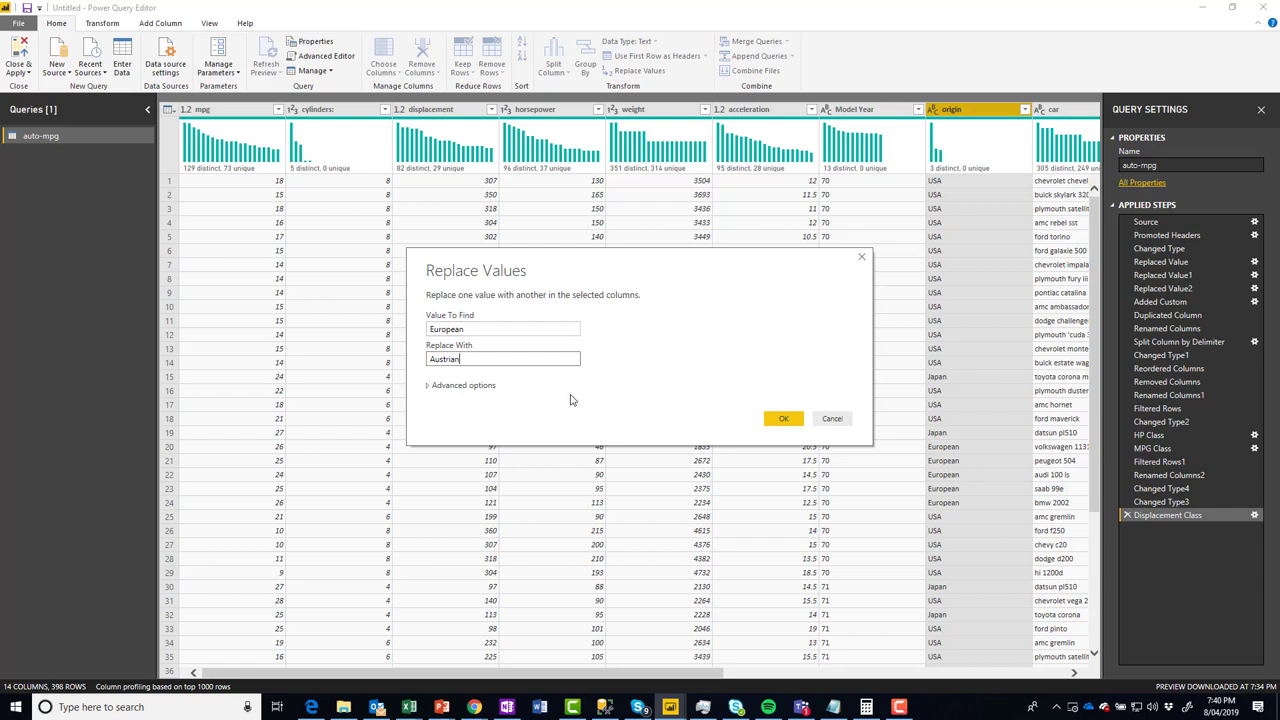
{"action": "left_click", "coordinate": [783, 418]}
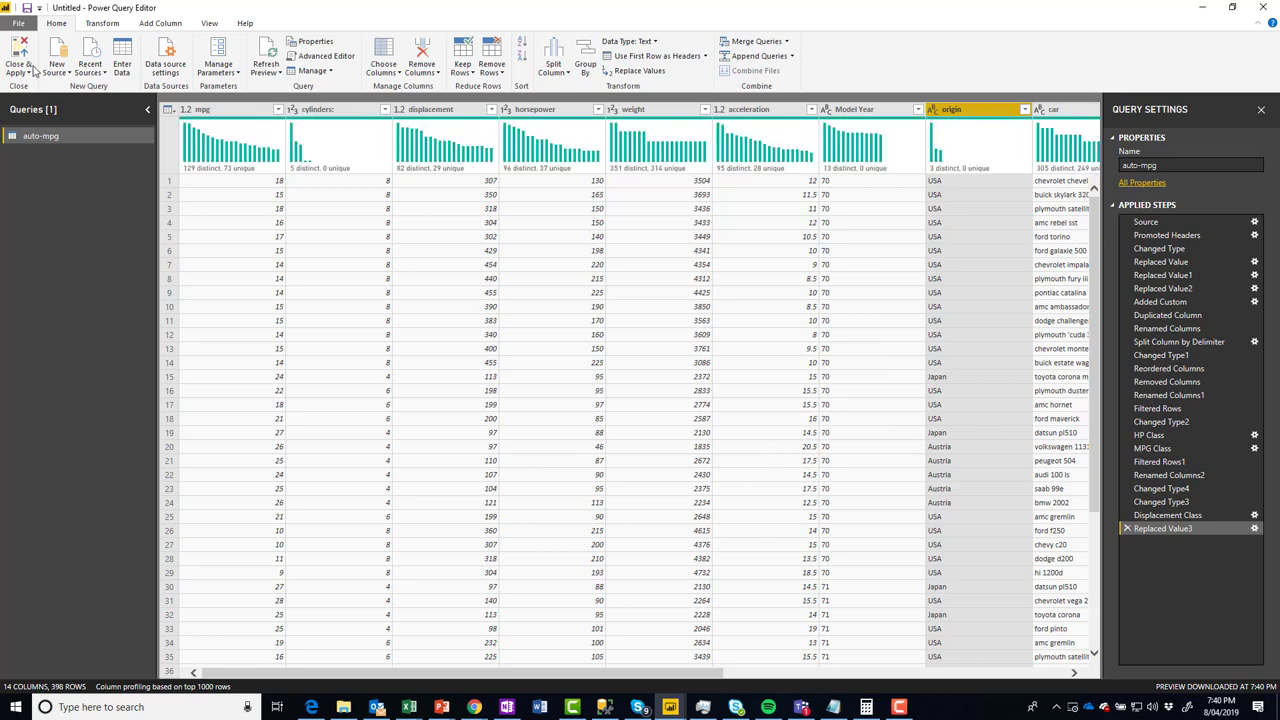
- Close the query editor applying the origin change, and deselect the refreshed map on the report page
{"action": "left_click", "coordinate": [32, 72]}
{"action": "left_click", "coordinate": [40, 104]}
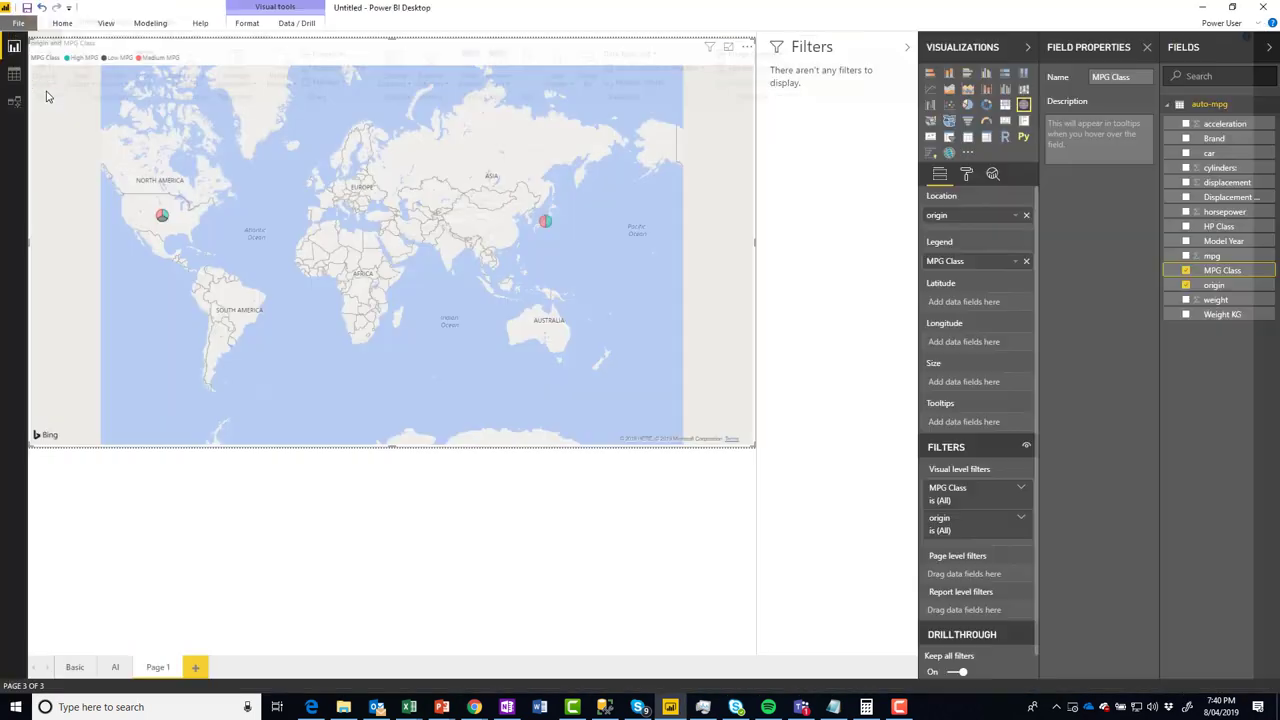
{"action": "left_click", "coordinate": [369, 45]}
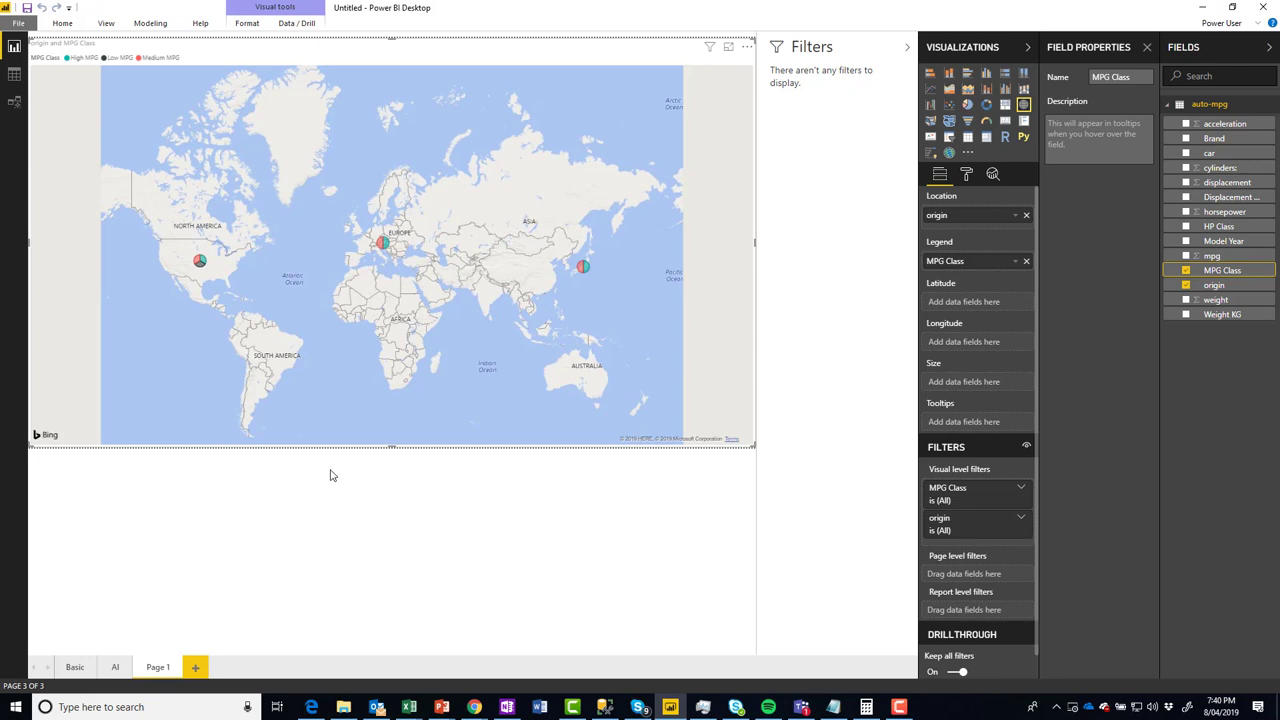
{"action": "left_click", "coordinate": [388, 552]}
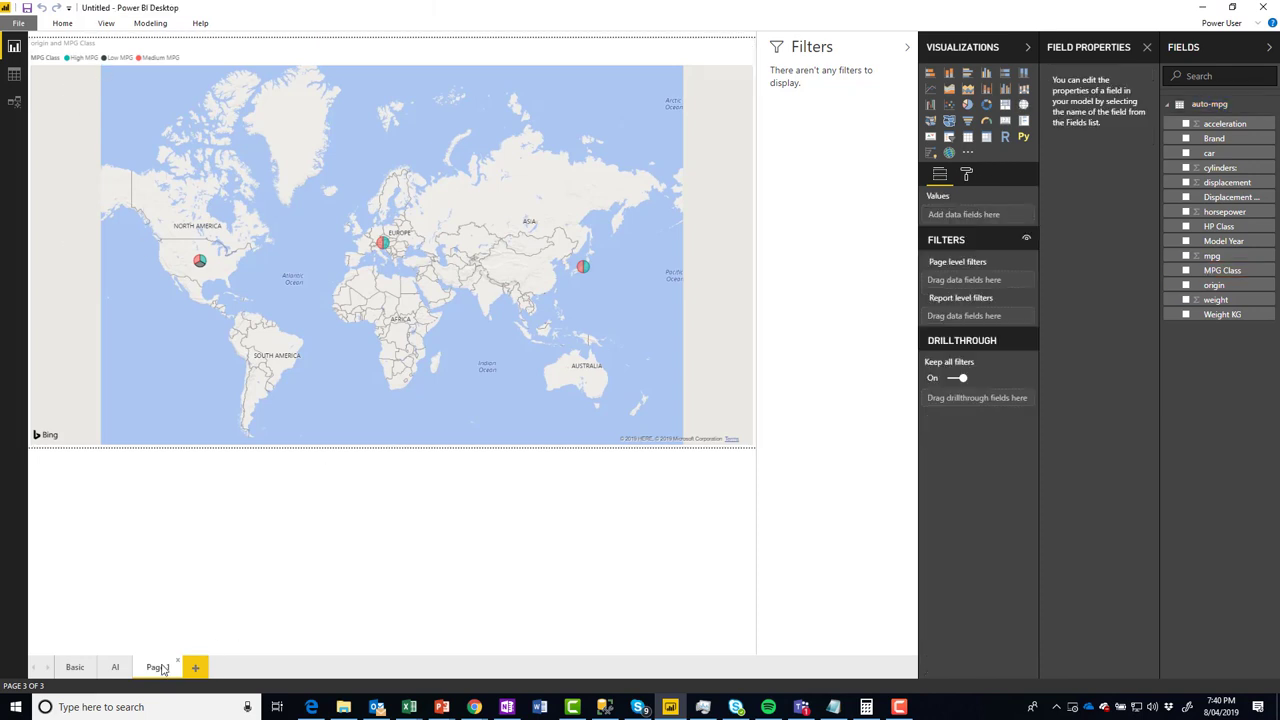